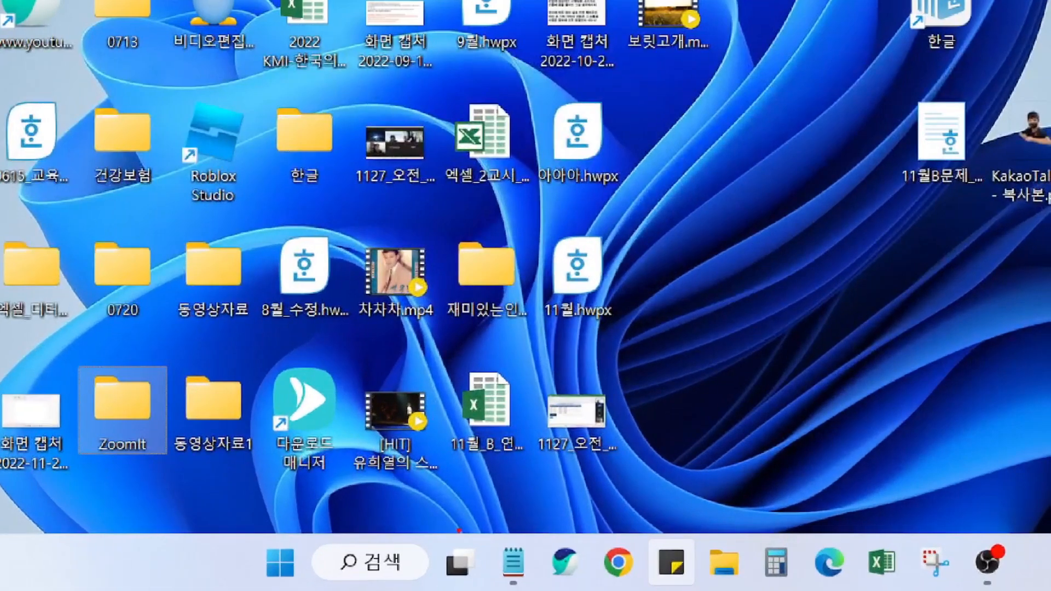
# Step: Launch Whale from the taskbar and run a Naver search for '미리캔버스'
pyautogui.moveTo(528, 532); pyautogui.dragTo(589, 590)
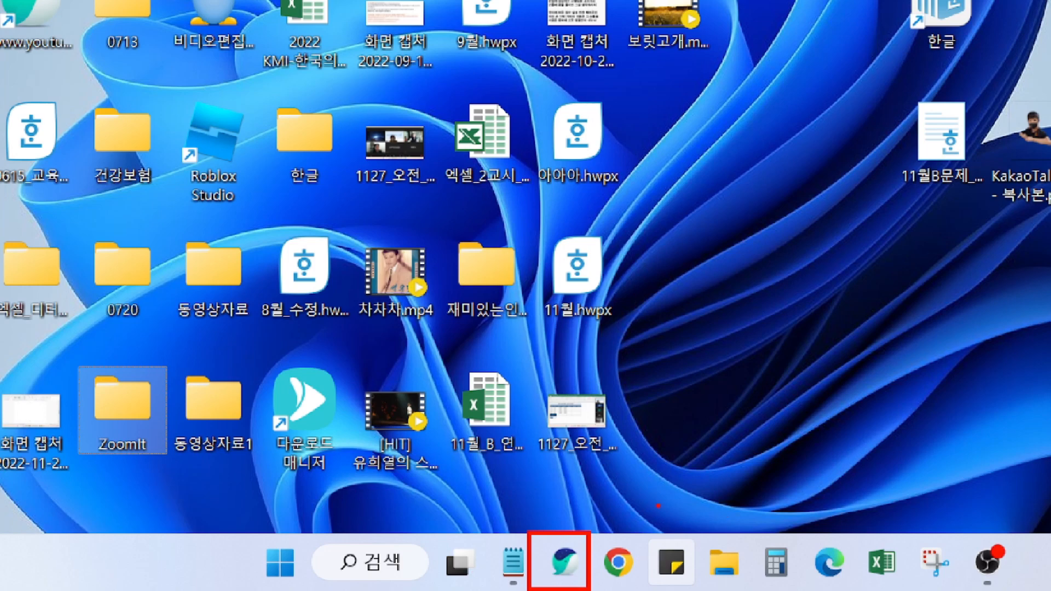
pyautogui.press('Escape')
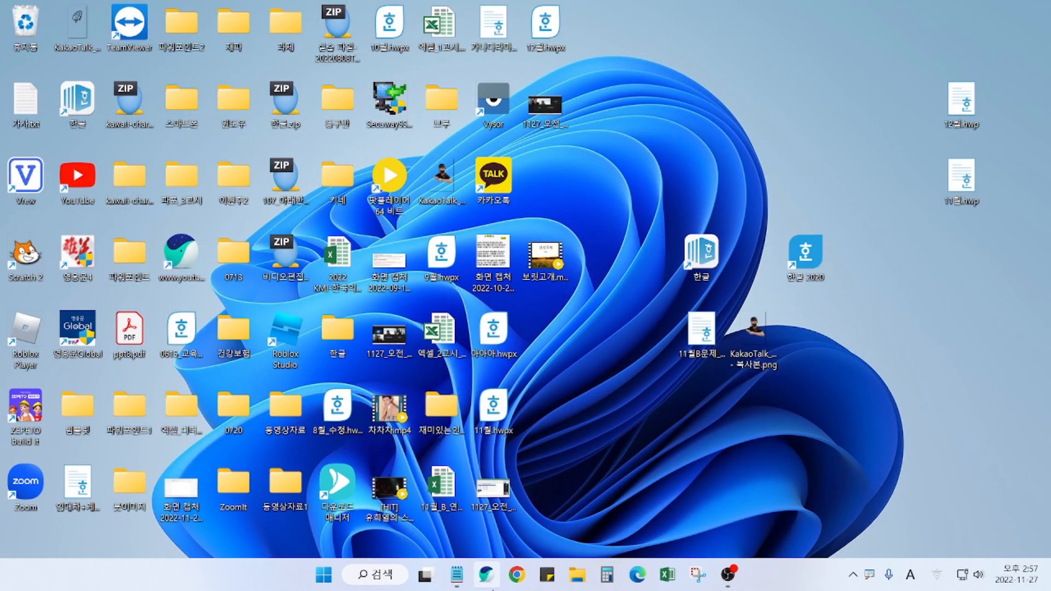
pyautogui.click(486, 574)
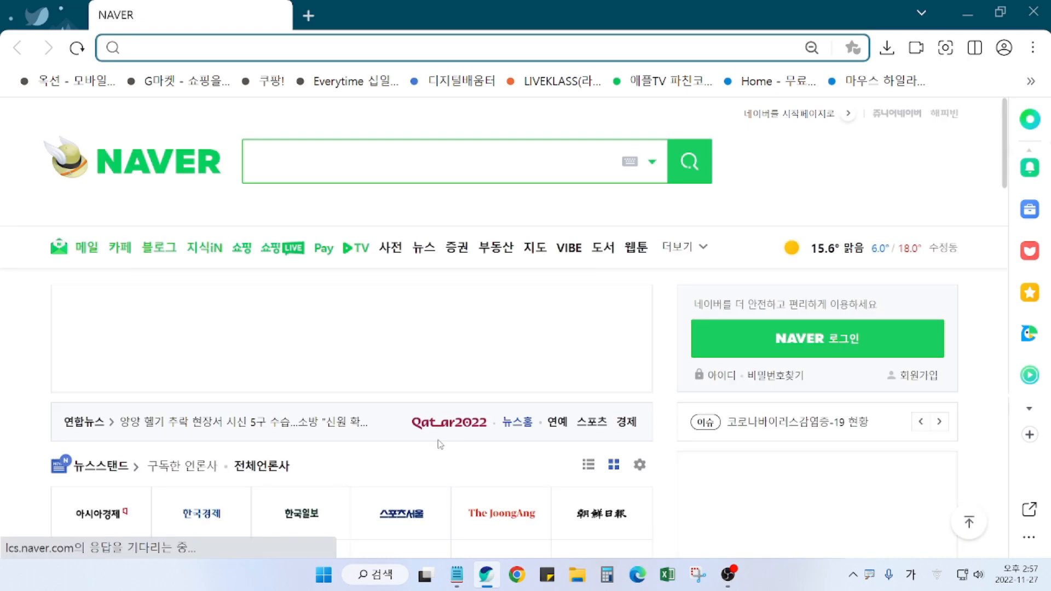
pyautogui.click(363, 168)
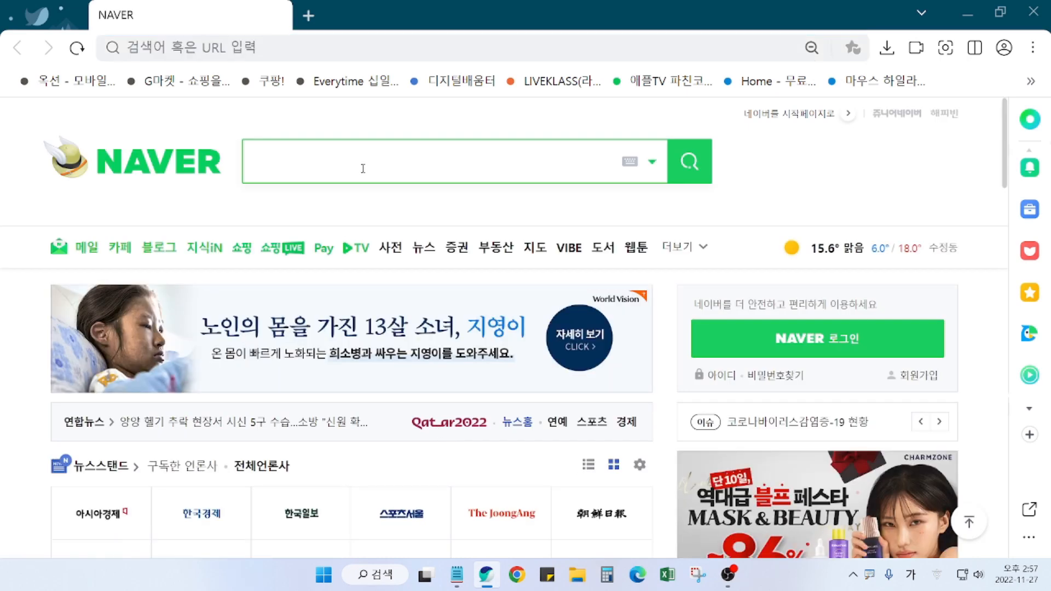
pyautogui.write('미리')
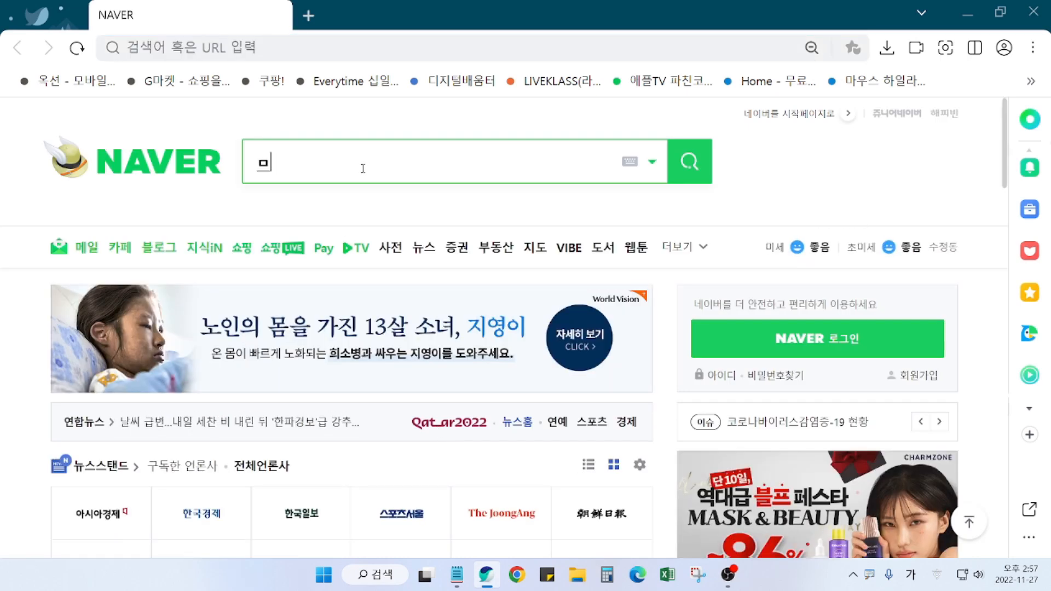
pyautogui.write('캔버스')
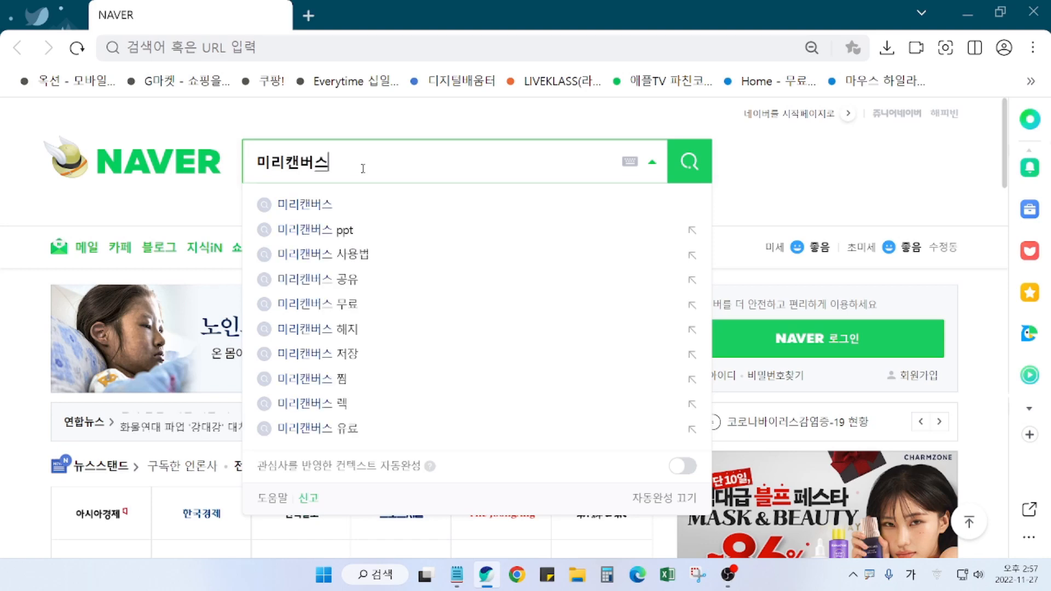
pyautogui.press('Escape')
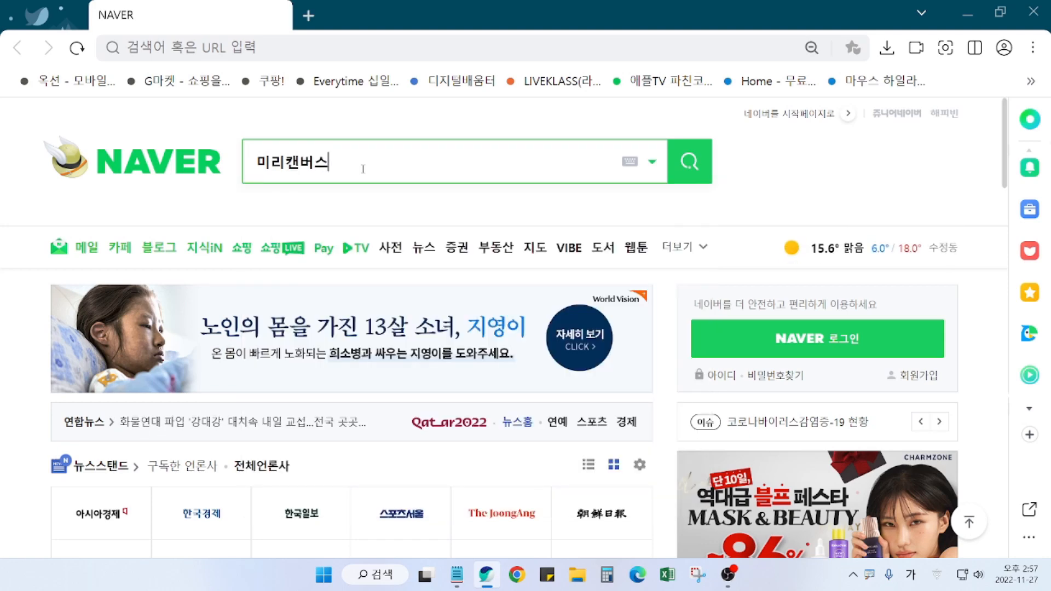
pyautogui.press('Return')
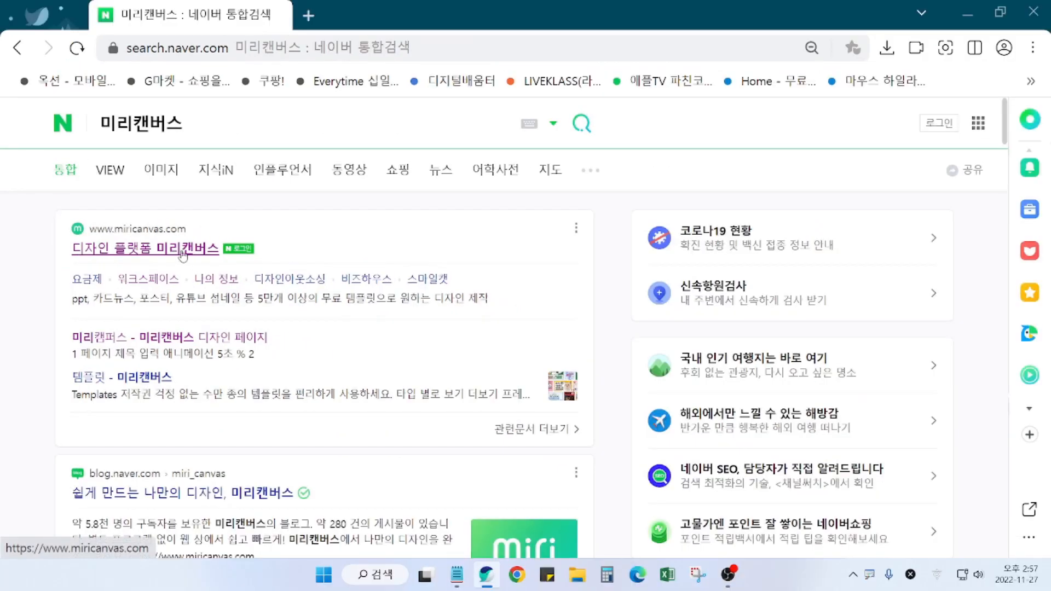
# Step: Open the '디자인 플랫폼 미리캔버스' result and bring up the site's 로그인하기 sign-in options
pyautogui.click(183, 252)
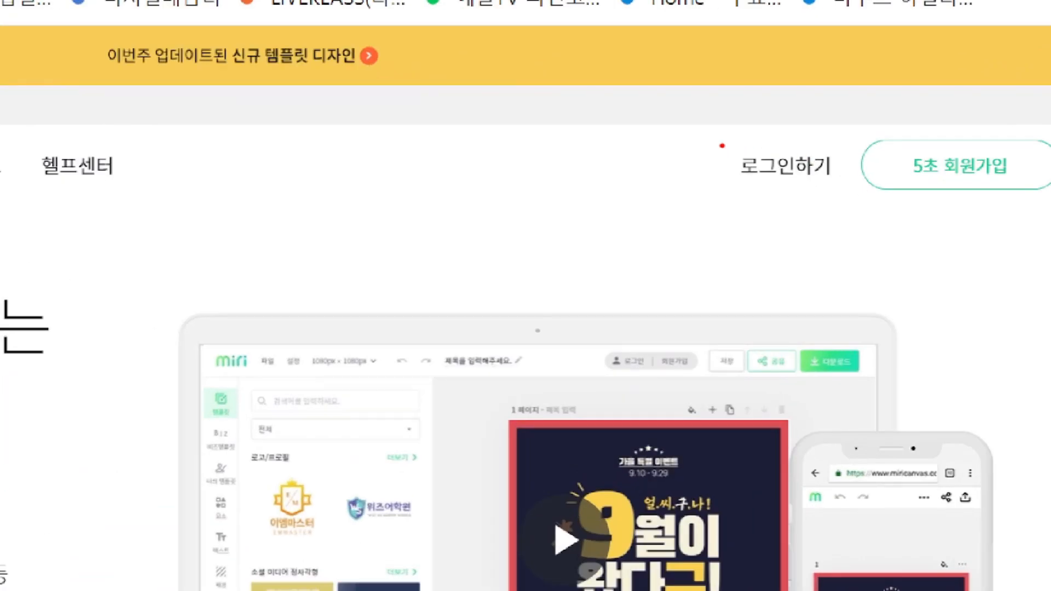
pyautogui.moveTo(722, 145); pyautogui.dragTo(843, 208)
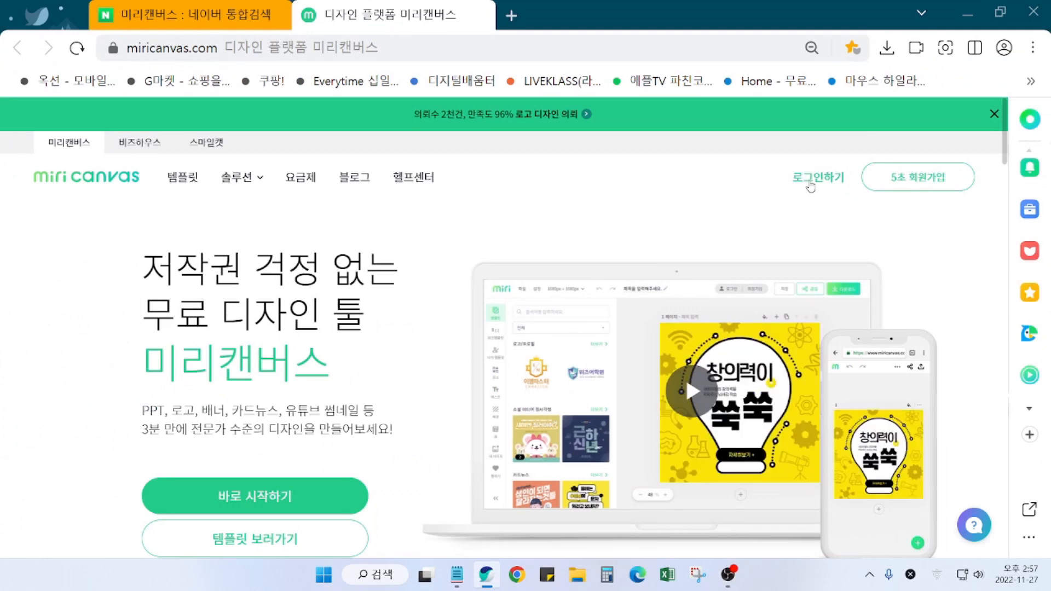
pyautogui.click(768, 175)
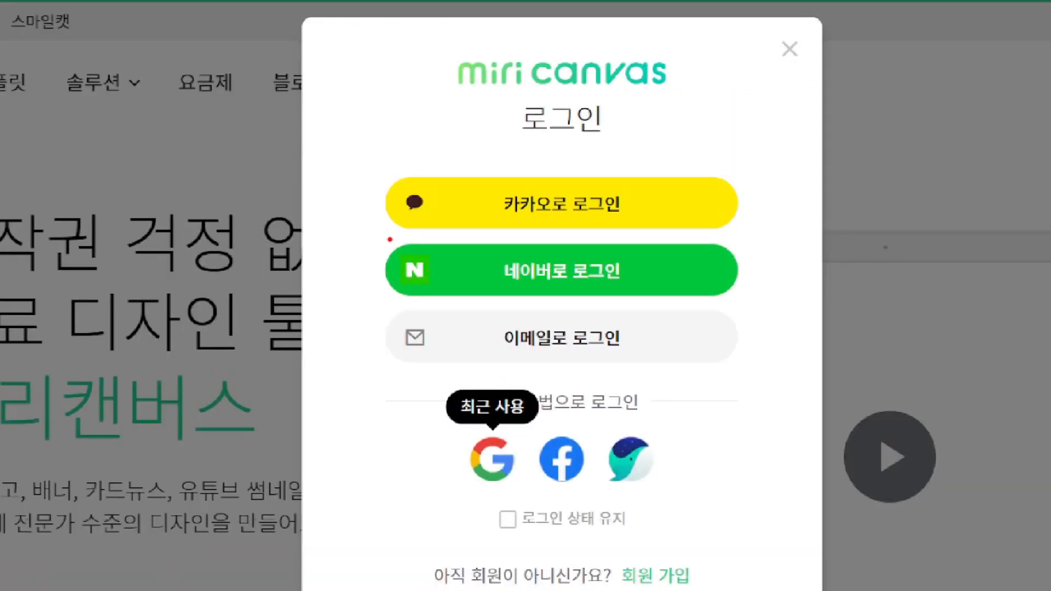
pyautogui.moveTo(390, 239); pyautogui.dragTo(749, 298)
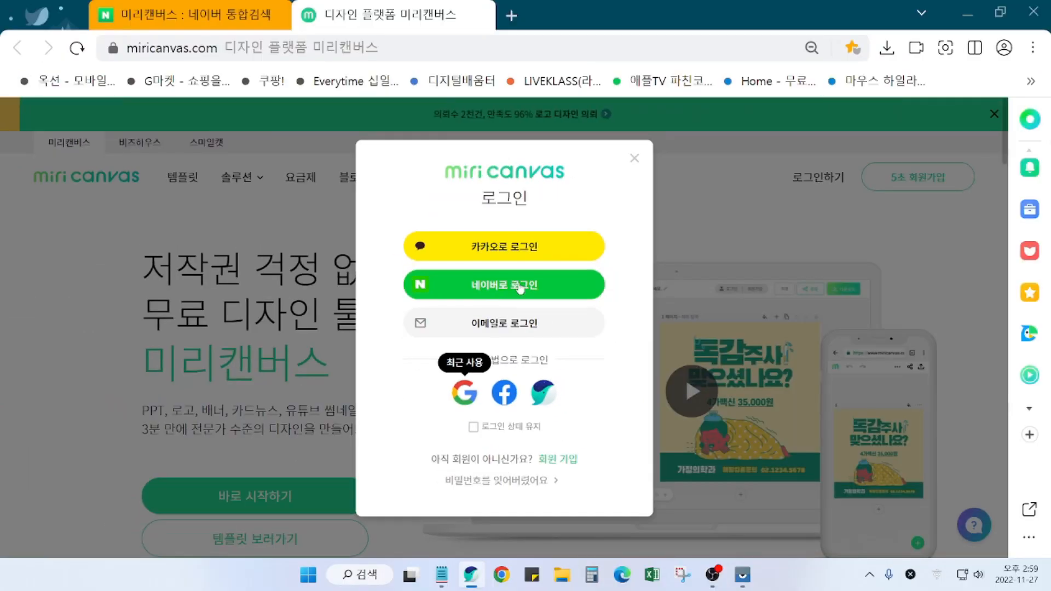
# Step: Choose Naver login, switch its popup to the QR코드 tab, and restore the SM G970N mirror window
pyautogui.click(706, 277)
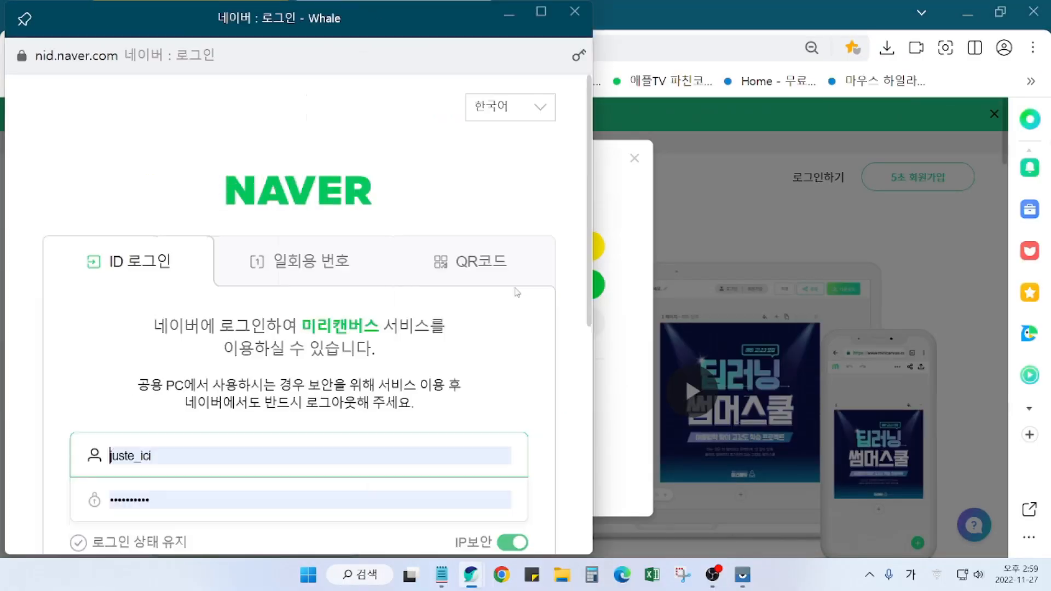
pyautogui.moveTo(378, 24); pyautogui.dragTo(445, 34)
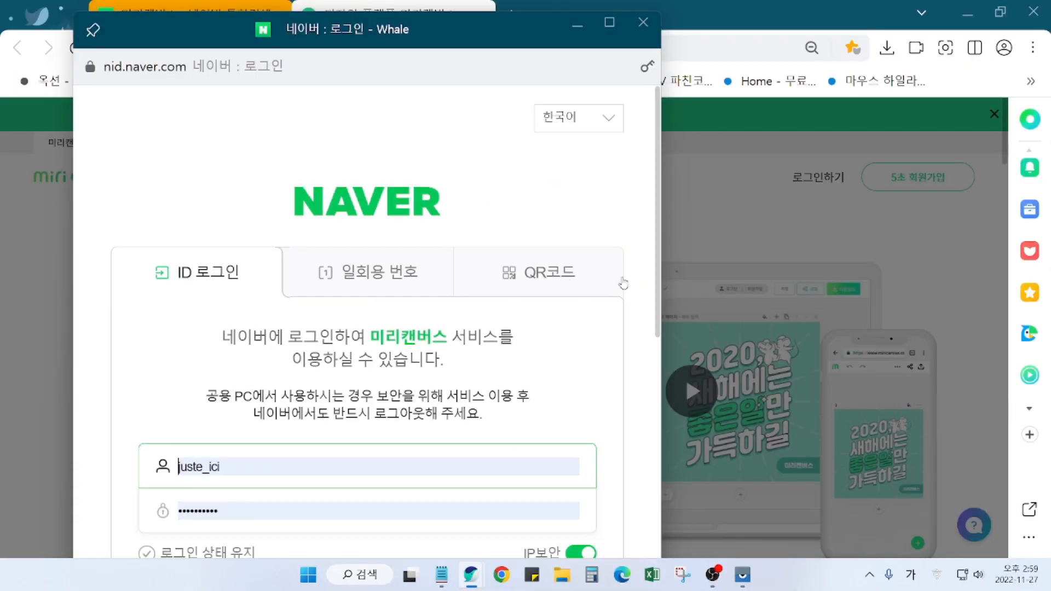
pyautogui.click(819, 278)
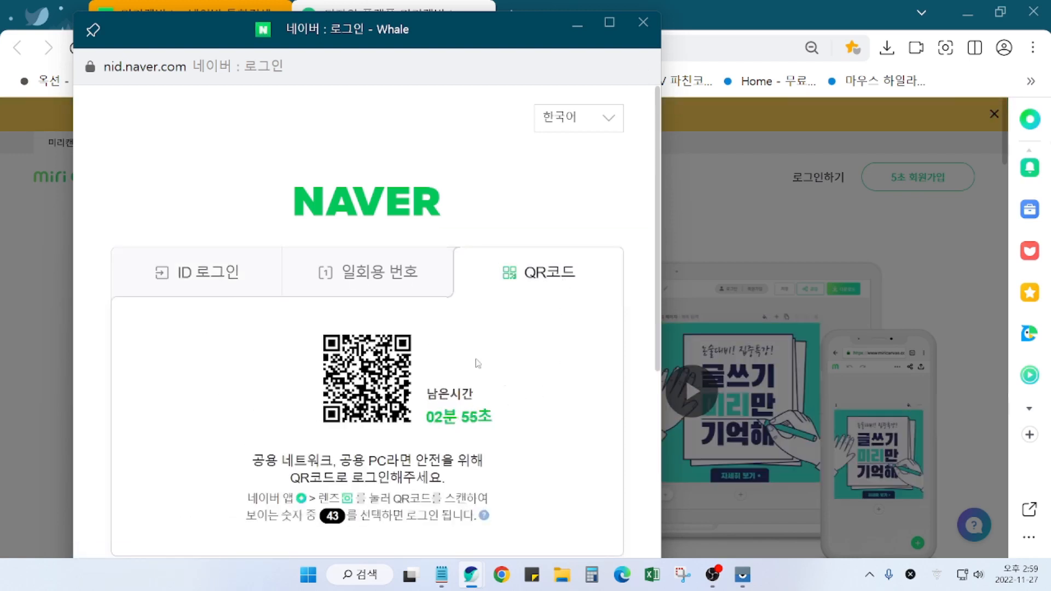
pyautogui.click(743, 584)
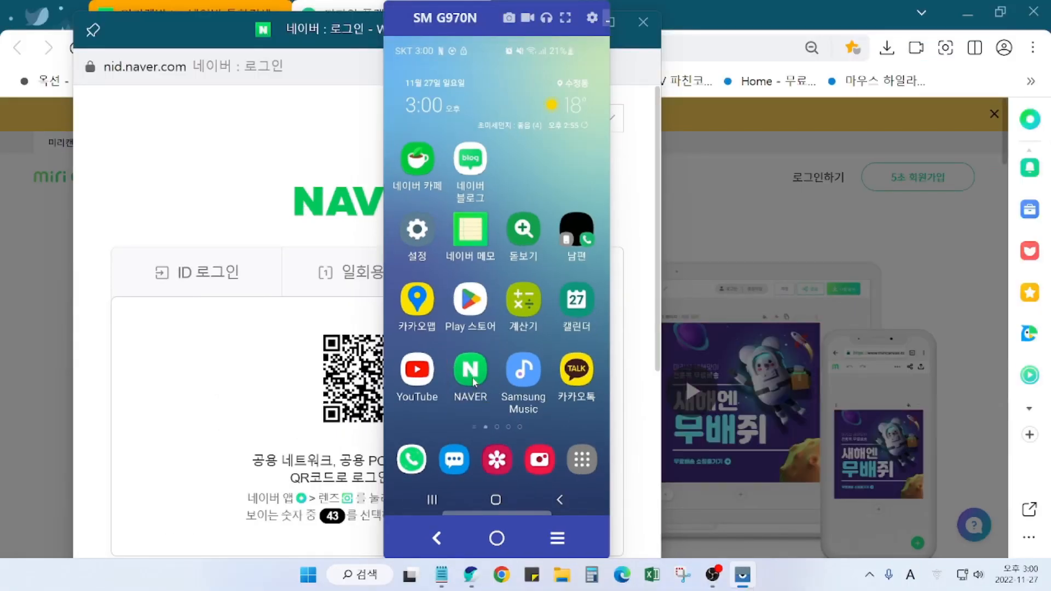
# Step: Scan the login QR code with the phone NAVER app's QR바코드 scanner and open the sign-in request
pyautogui.click(486, 376)
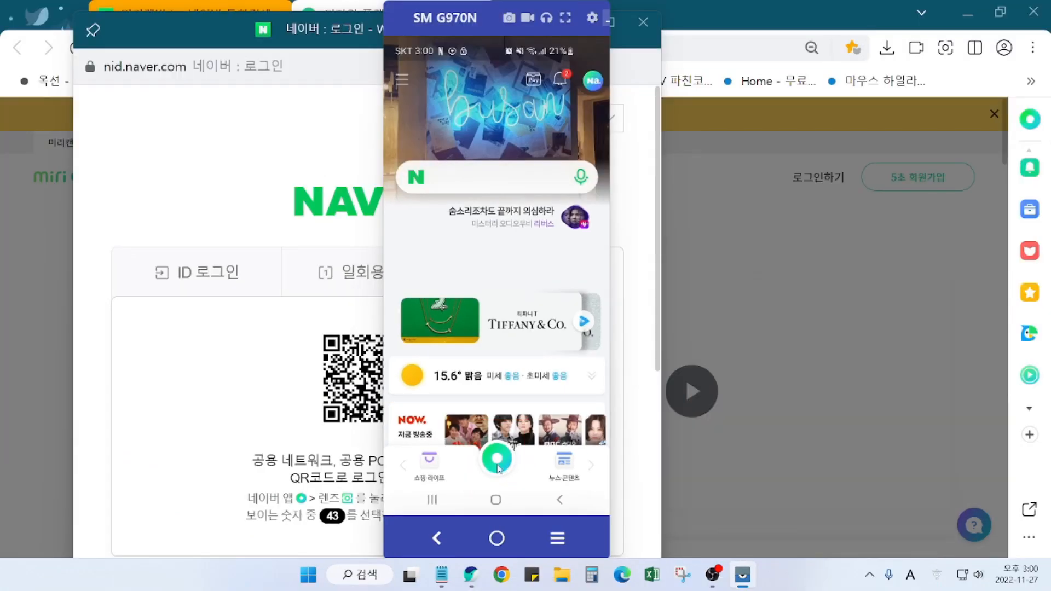
pyautogui.click(516, 460)
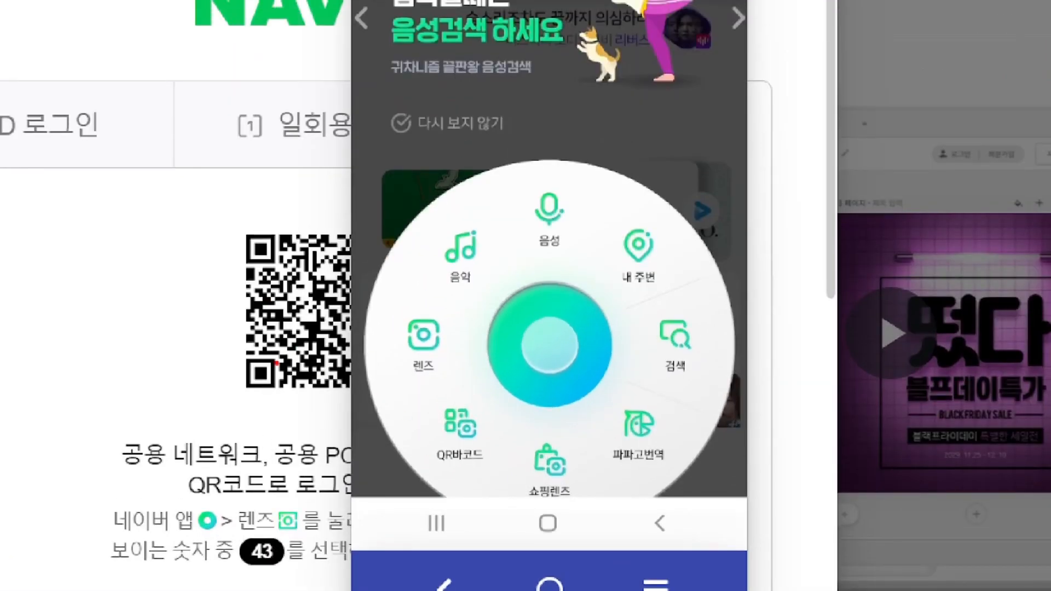
pyautogui.moveTo(413, 390)
pyautogui.mouseDown()
pyautogui.moveTo(481, 436)
pyautogui.moveTo(504, 497)
pyautogui.mouseUp()
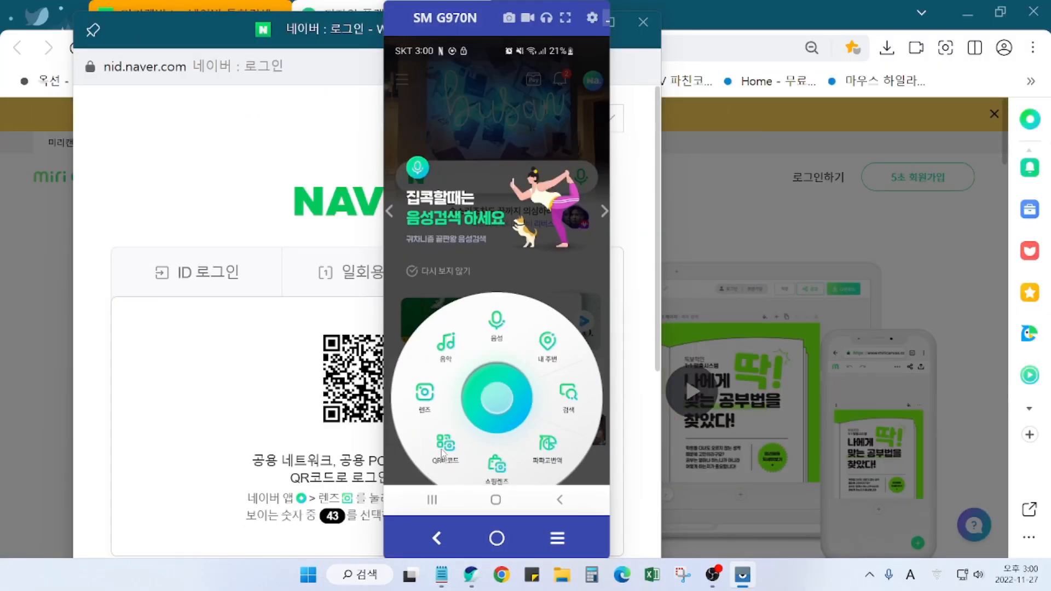
pyautogui.click(460, 424)
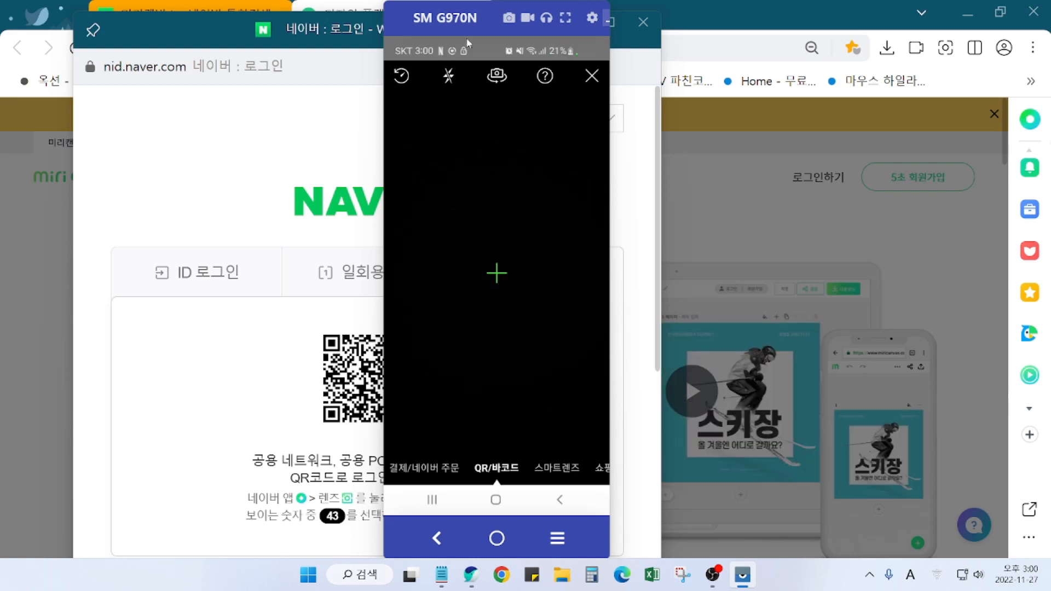
pyautogui.moveTo(576, 28); pyautogui.dragTo(835, 75)
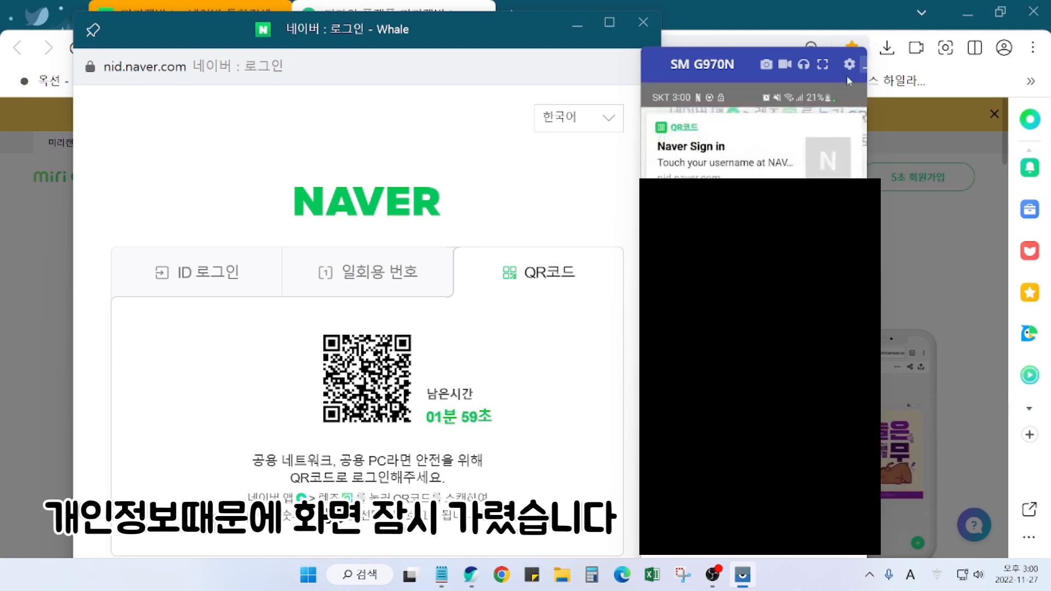
pyautogui.click(771, 159)
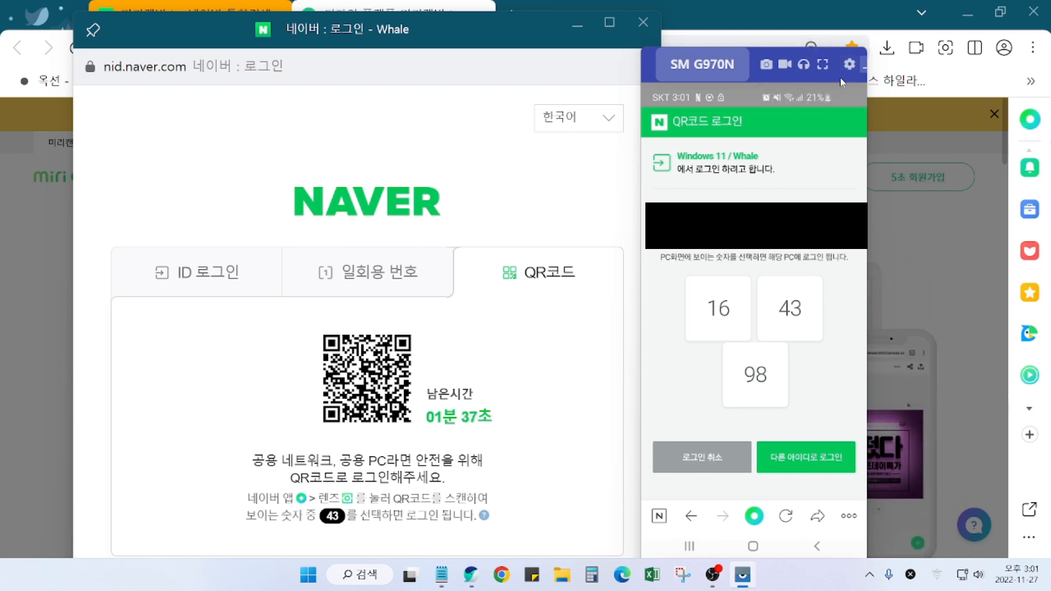
# Step: Approve the login by picking 43, choose 로그인 유지하기, and start a new 1080×1080 design
pyautogui.click(788, 320)
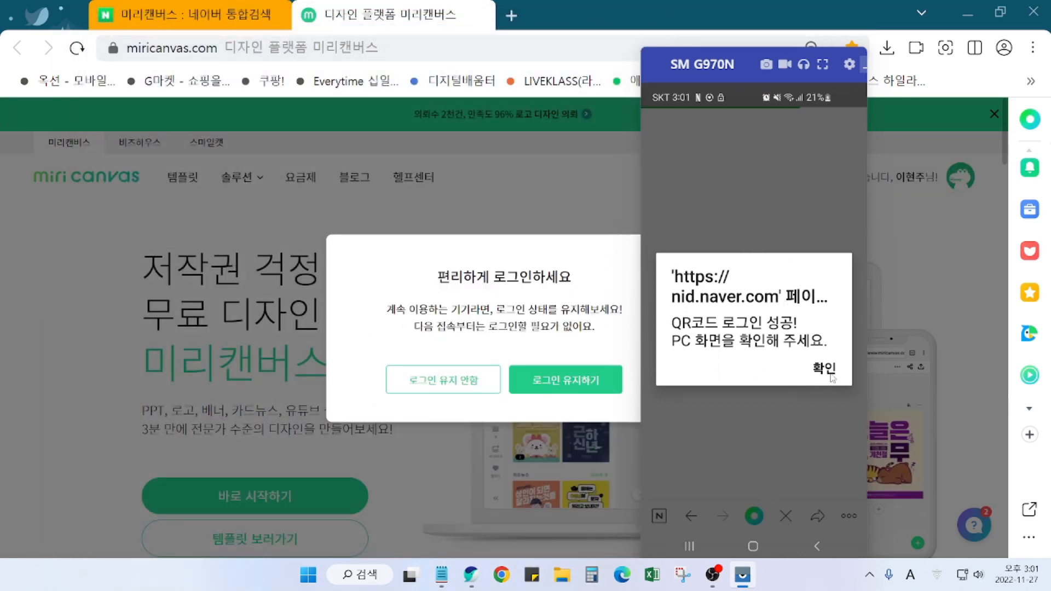
pyautogui.click(826, 377)
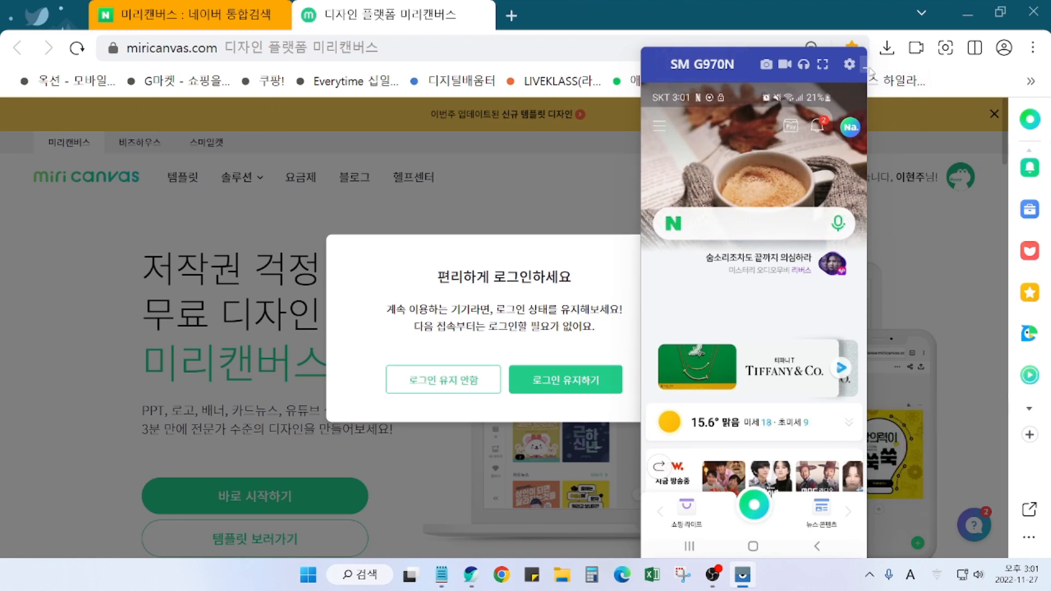
pyautogui.click(864, 72)
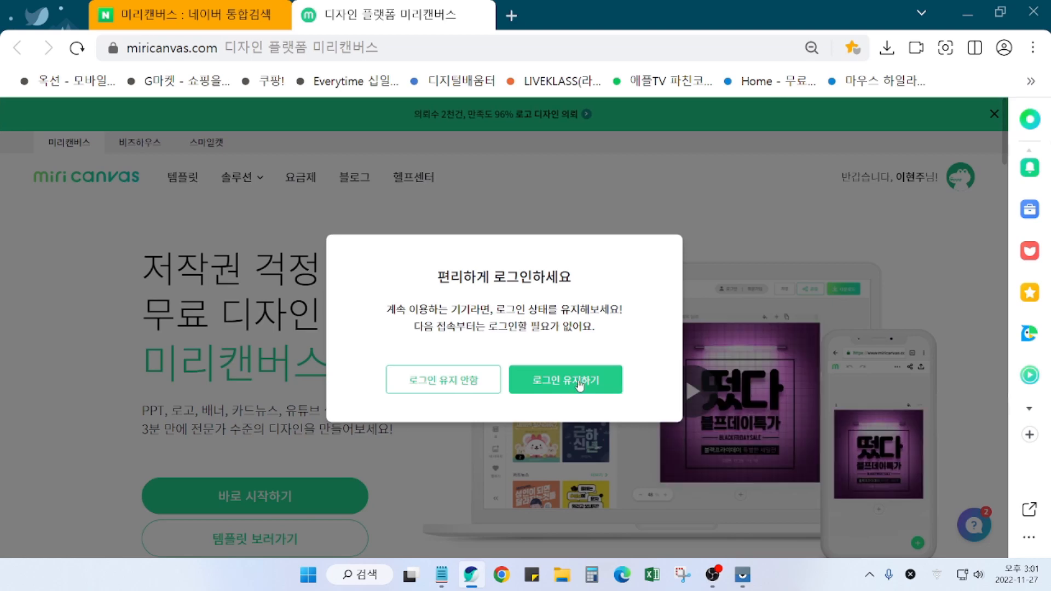
pyautogui.click(588, 390)
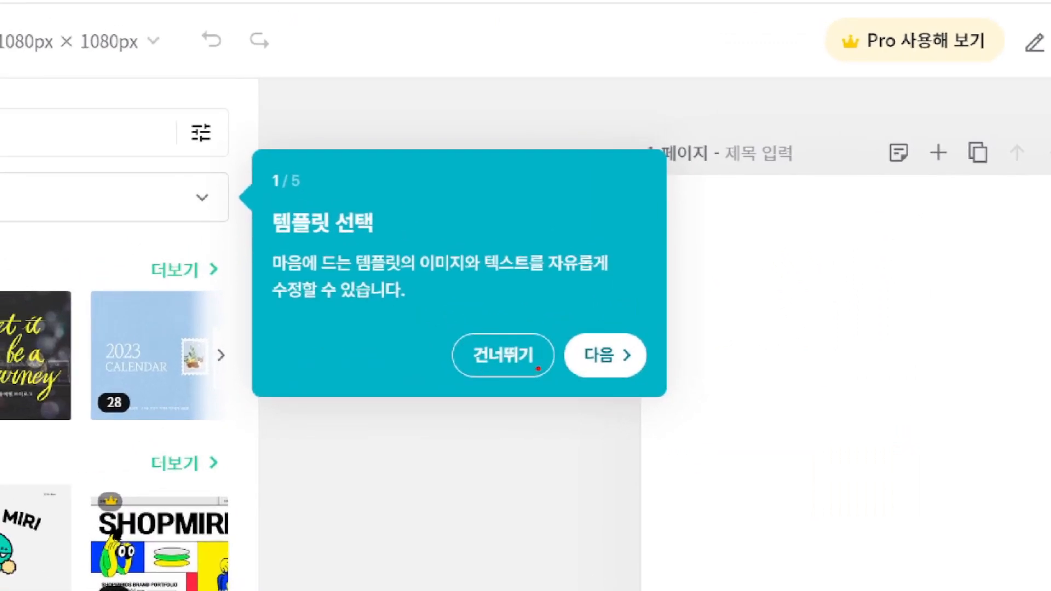
pyautogui.moveTo(538, 368)
pyautogui.mouseDown()
pyautogui.moveTo(426, 368)
pyautogui.moveTo(482, 320)
pyautogui.moveTo(519, 364)
pyautogui.moveTo(602, 376)
pyautogui.mouseUp()
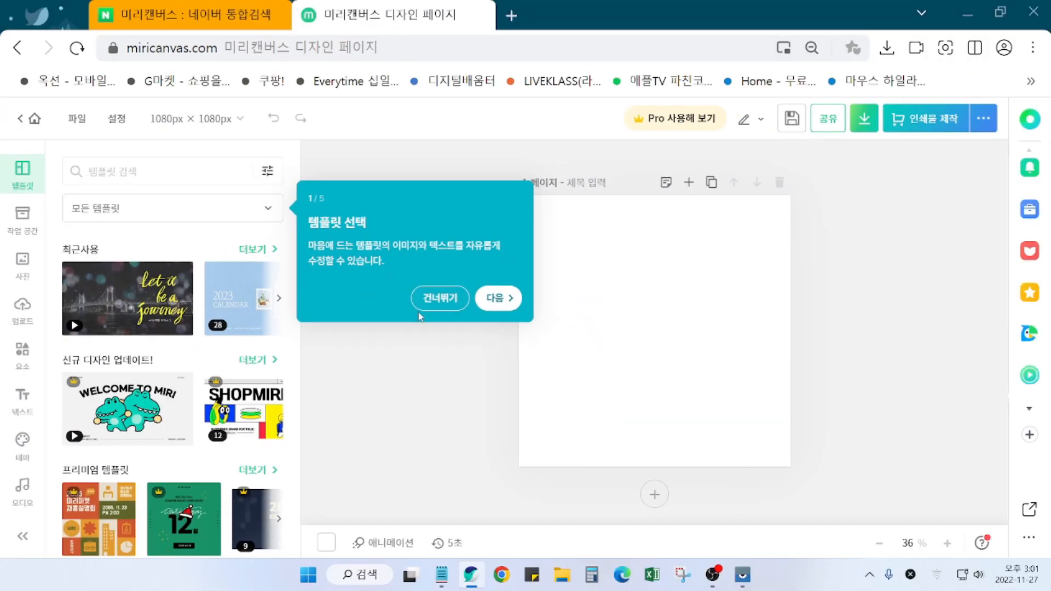
# Step: Skip the onboarding template tips and show the 작업 공간 panel of saved designs and drives
pyautogui.click(502, 355)
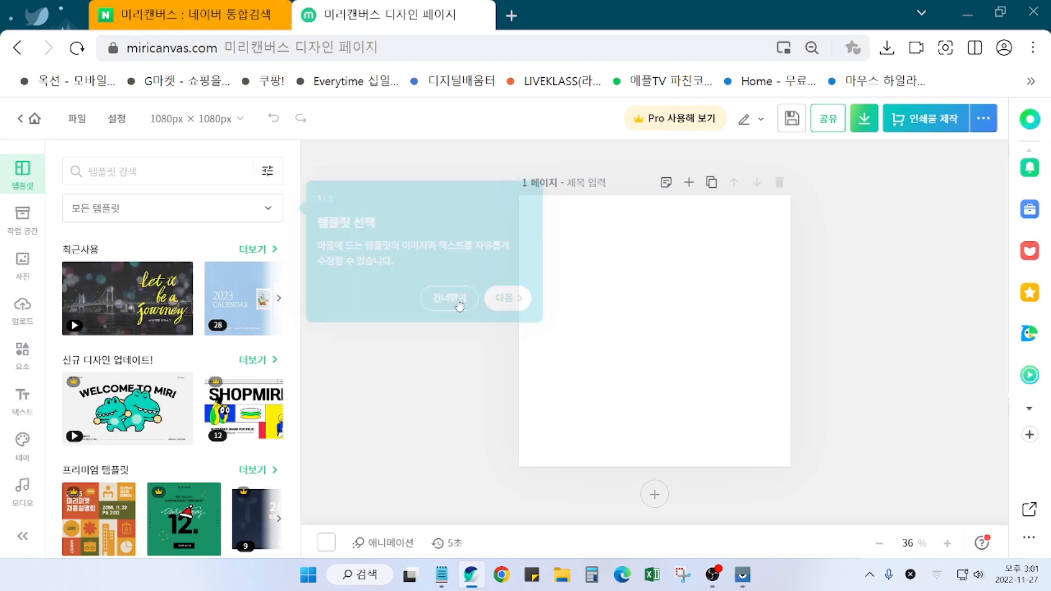
pyautogui.click(442, 302)
pyautogui.click(438, 303)
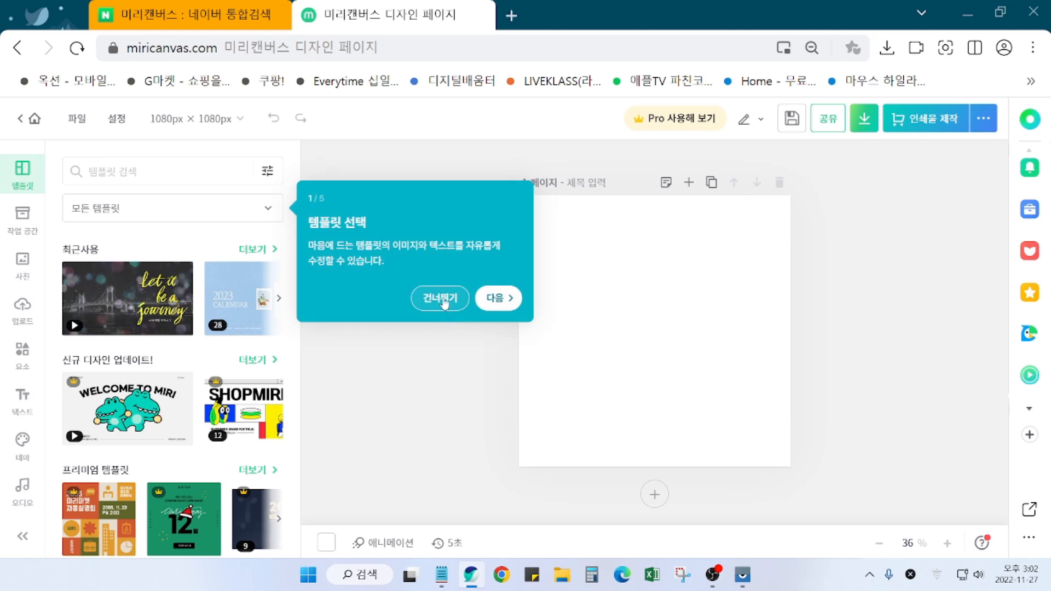
pyautogui.click(443, 302)
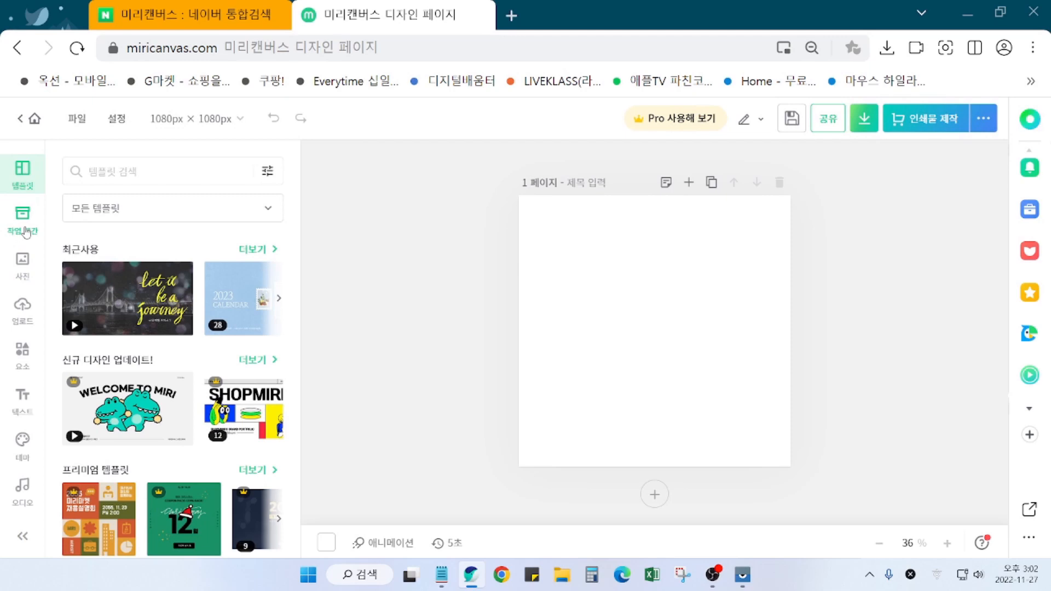
pyautogui.click(24, 225)
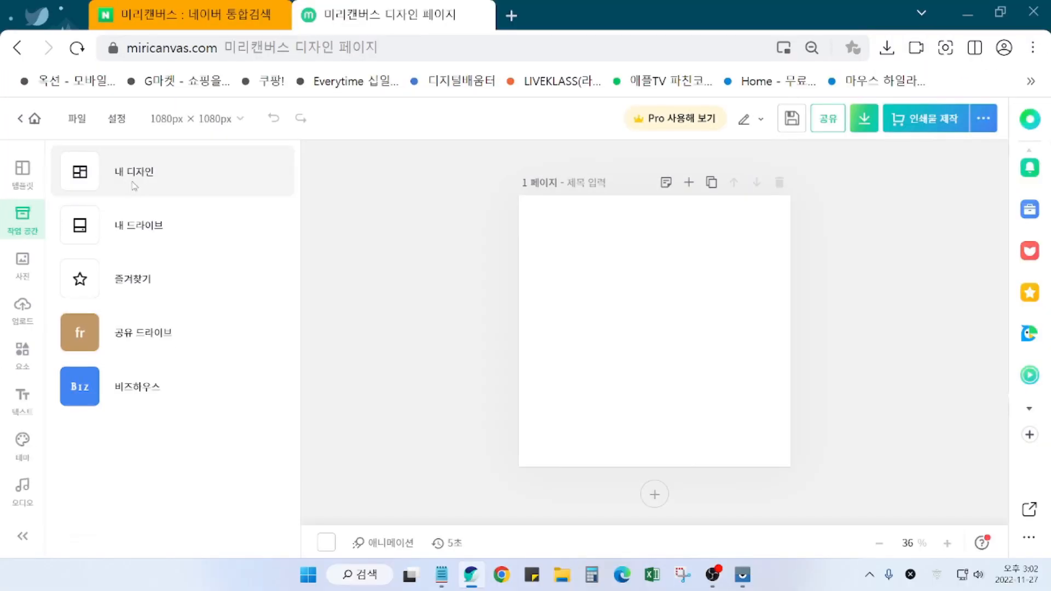
# Step: From 내 디자인, open the 장미 design and load its pages in turn, ending on the girl-with-tulips page
pyautogui.click(161, 201)
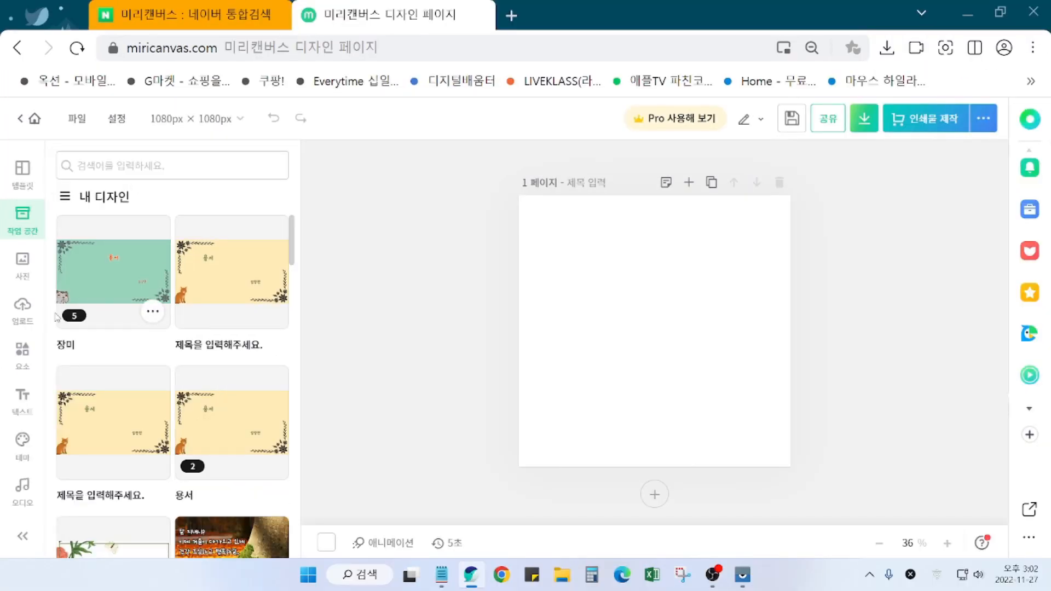
pyautogui.click(117, 278)
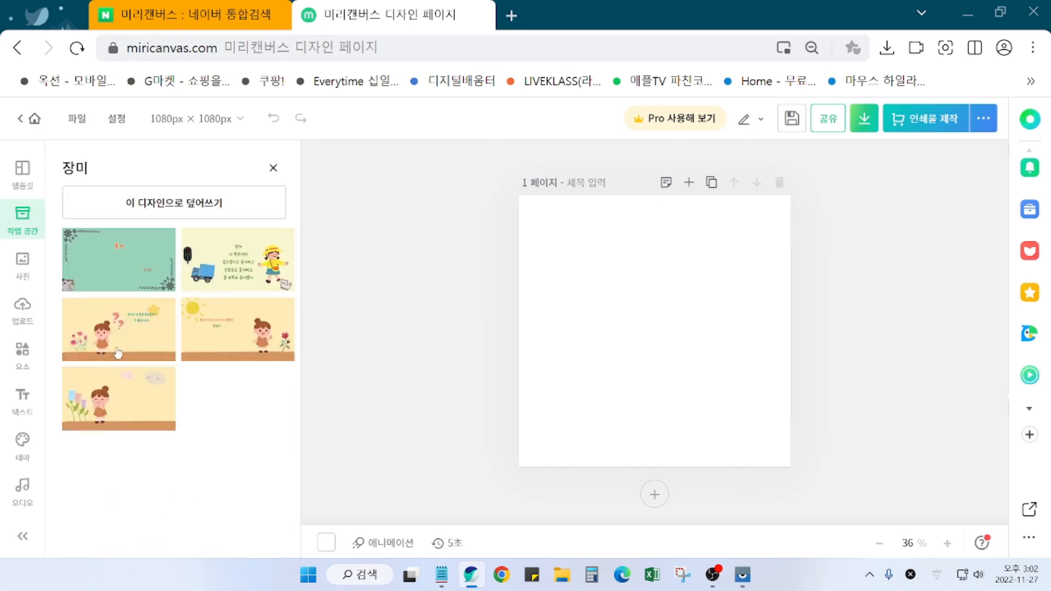
pyautogui.click(118, 269)
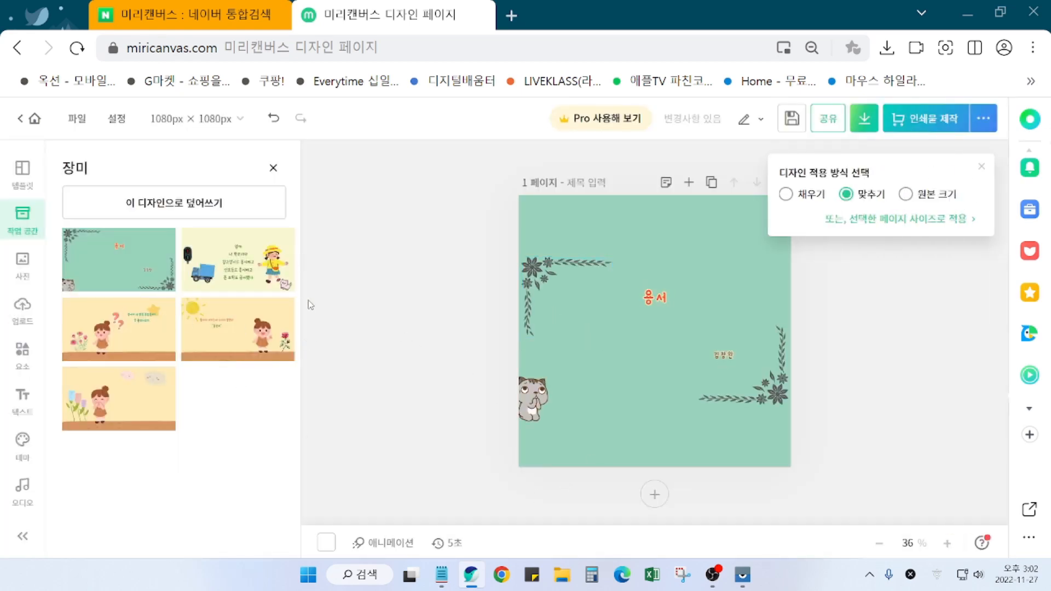
pyautogui.click(253, 272)
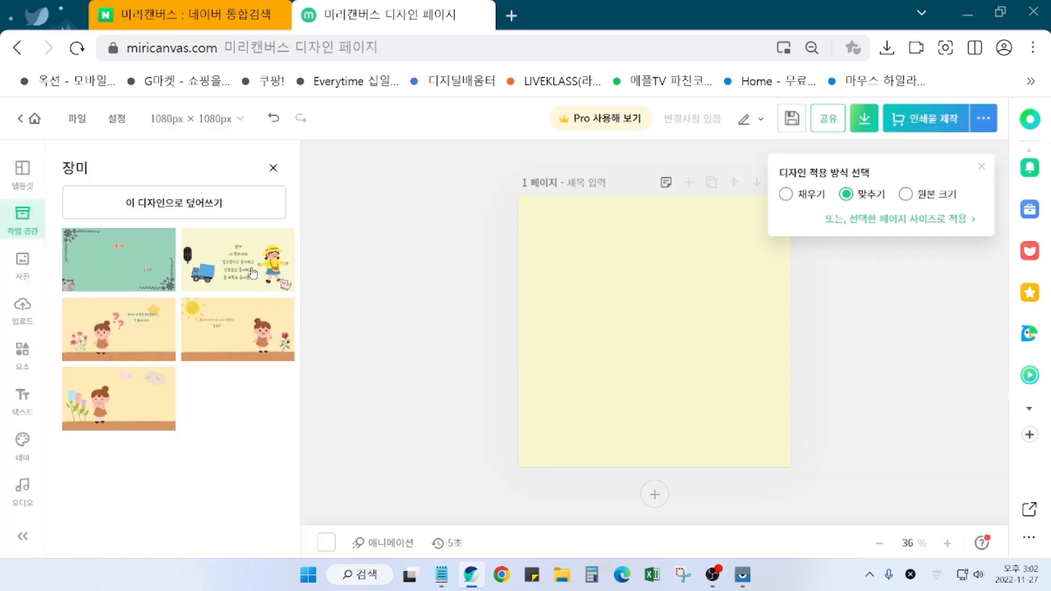
pyautogui.click(116, 339)
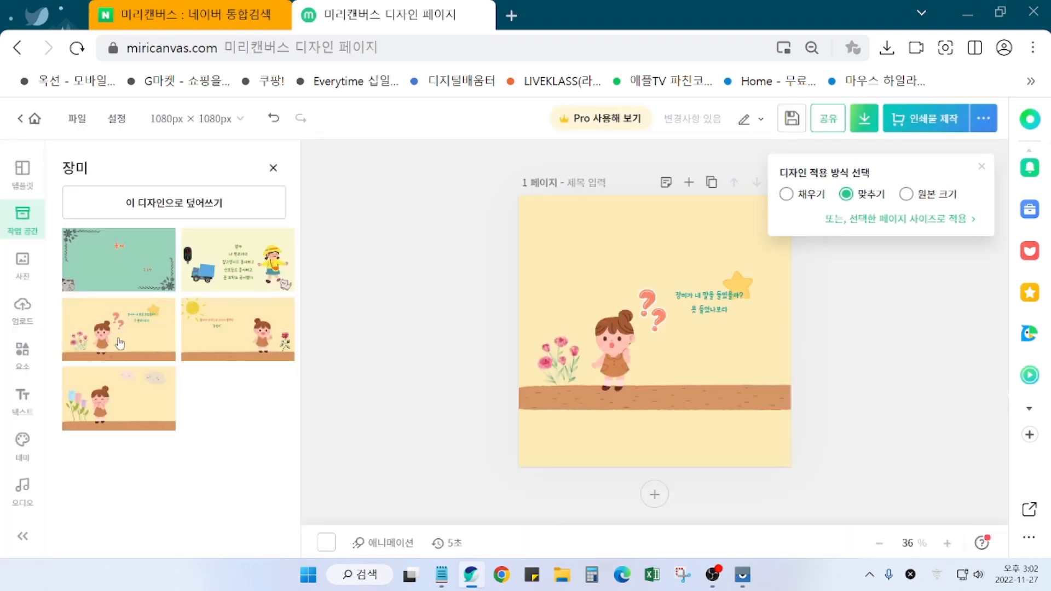
pyautogui.click(272, 335)
pyautogui.click(134, 421)
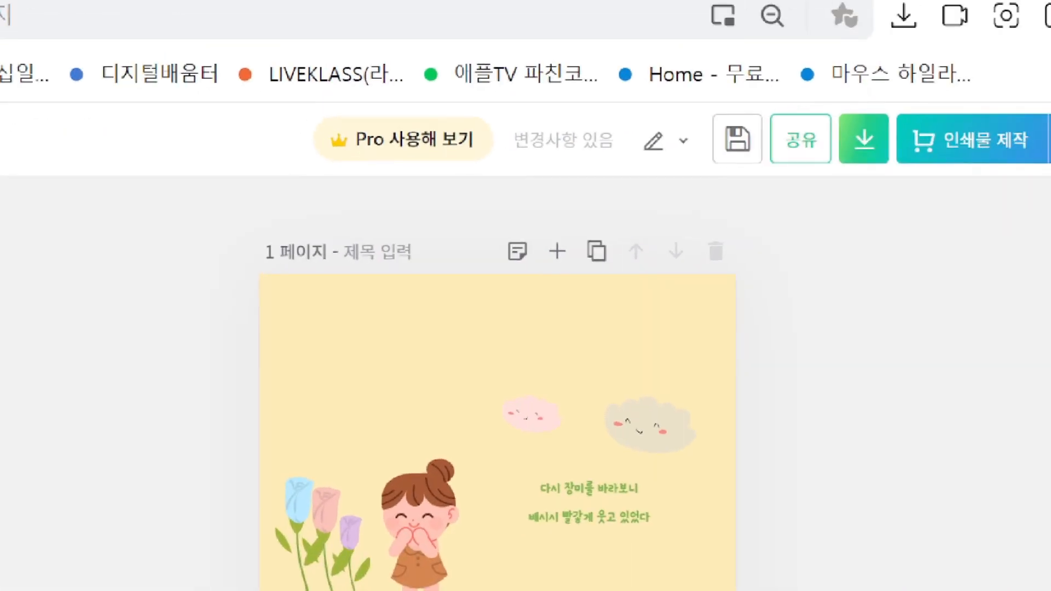
pyautogui.moveTo(791, 105)
pyautogui.mouseDown()
pyautogui.moveTo(914, 186)
pyautogui.moveTo(985, 192)
pyautogui.mouseUp()
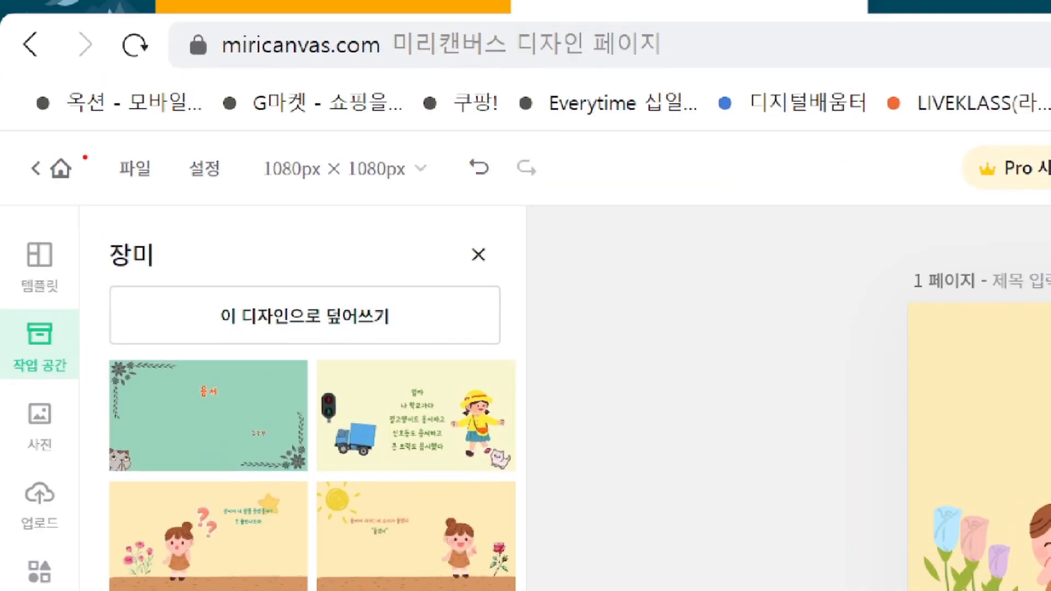
pyautogui.moveTo(92, 142)
pyautogui.mouseDown()
pyautogui.moveTo(134, 160)
pyautogui.moveTo(187, 211)
pyautogui.mouseUp()
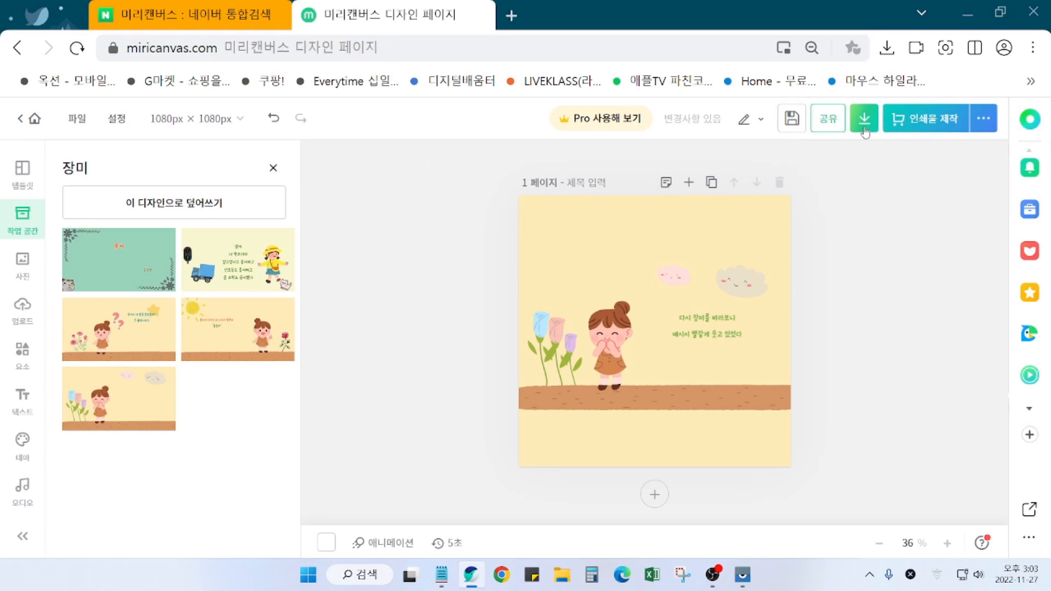
# Step: Create a new design from 파일 > 새 디자인 만들기 using the 프레젠테이션 1920 × 1080 size
pyautogui.click(79, 121)
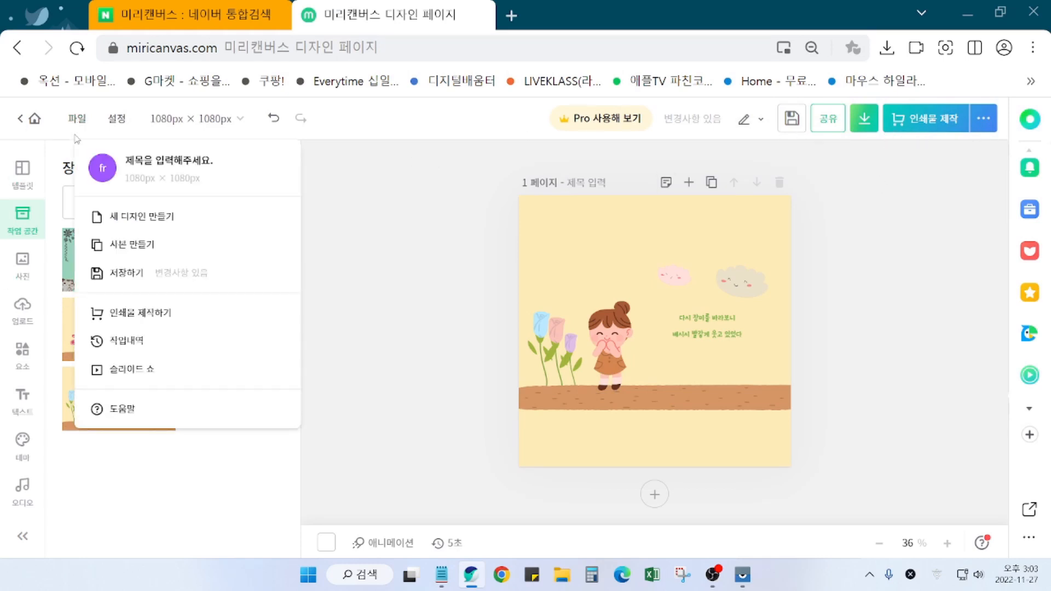
pyautogui.click(130, 218)
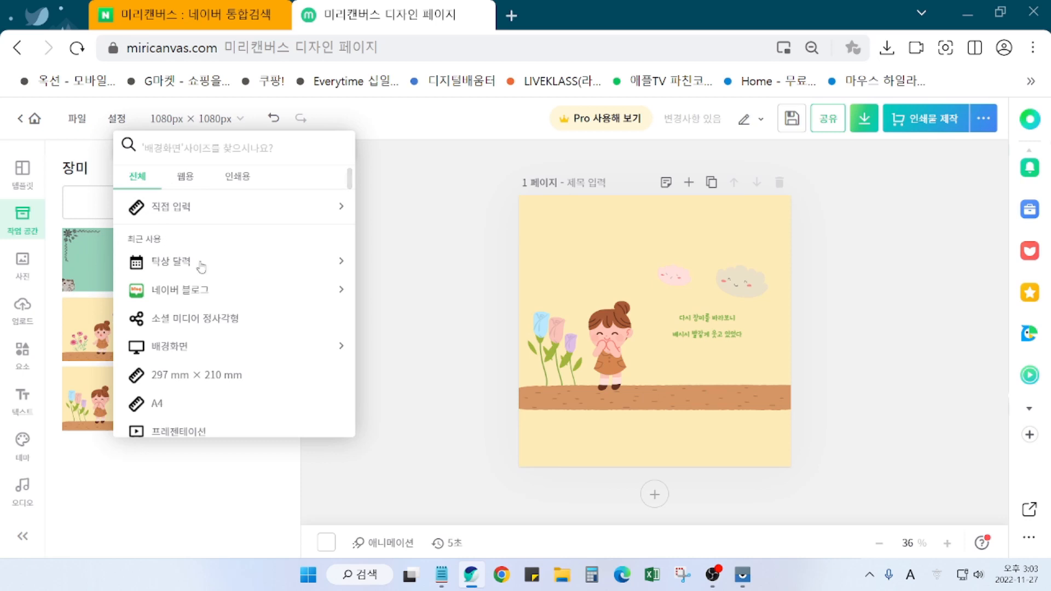
pyautogui.scroll(-2, 235, 330)
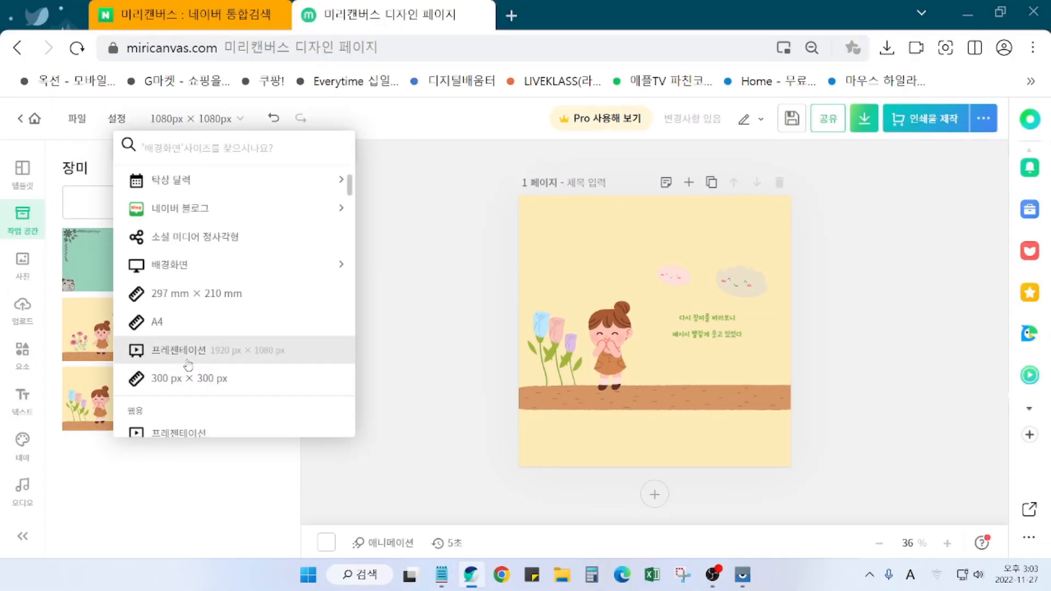
pyautogui.click(189, 343)
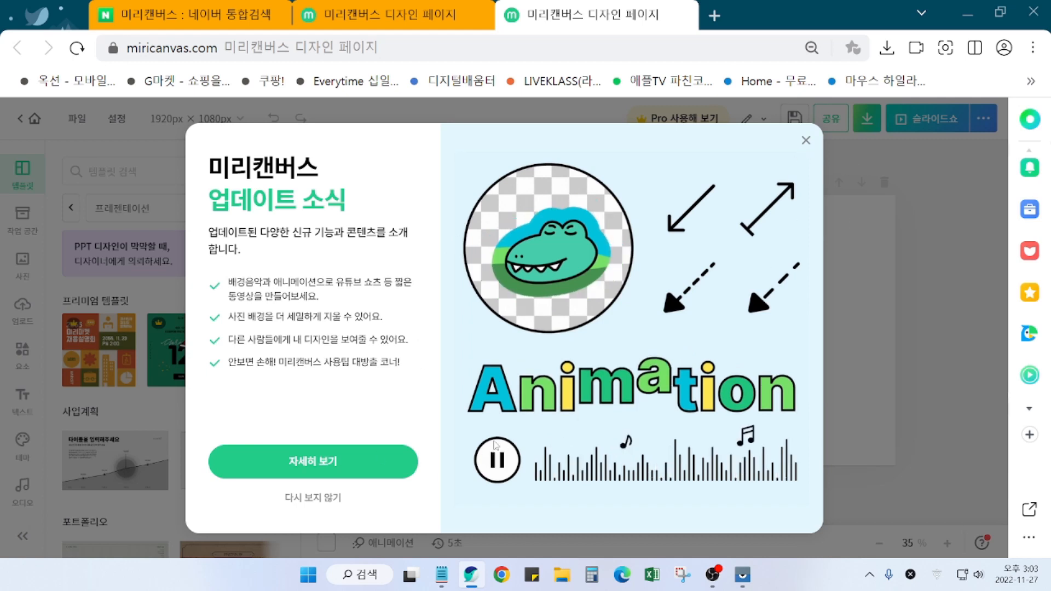
# Step: Dismiss the 업데이트 소식 announcement on the new presentation and return to the earlier design tab
pyautogui.click(806, 142)
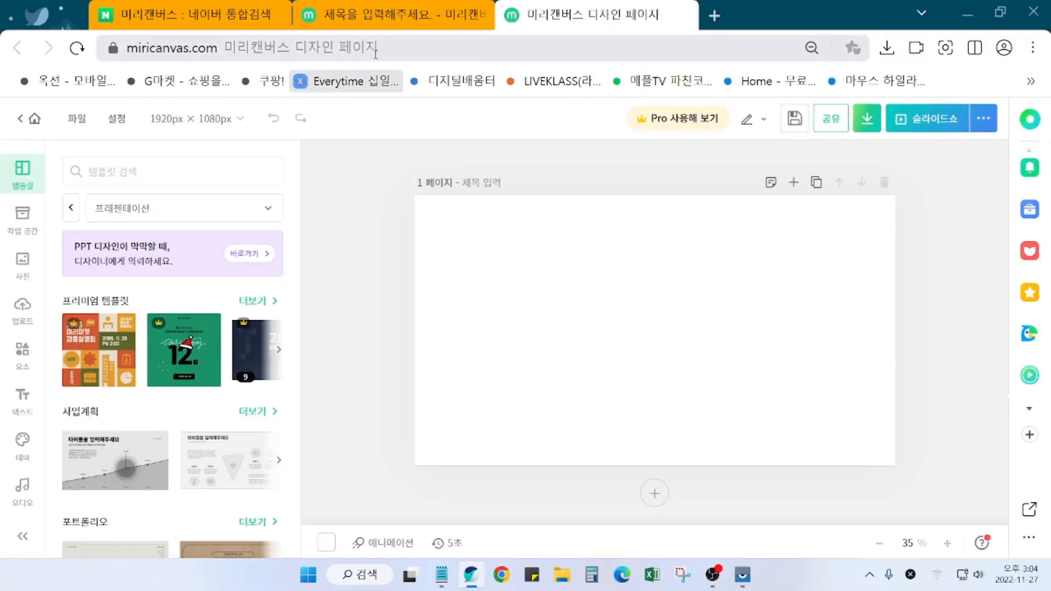
pyautogui.click(403, 18)
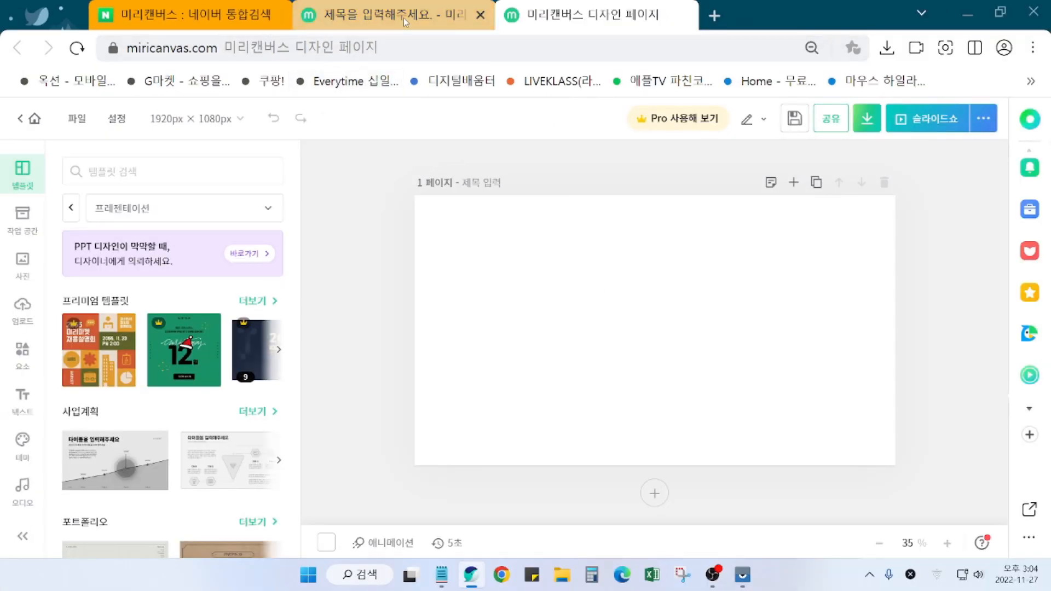
# Step: Apply the green 용서 page of 장미 to the earlier design, then go back to the blank presentation tab
pyautogui.click(138, 484)
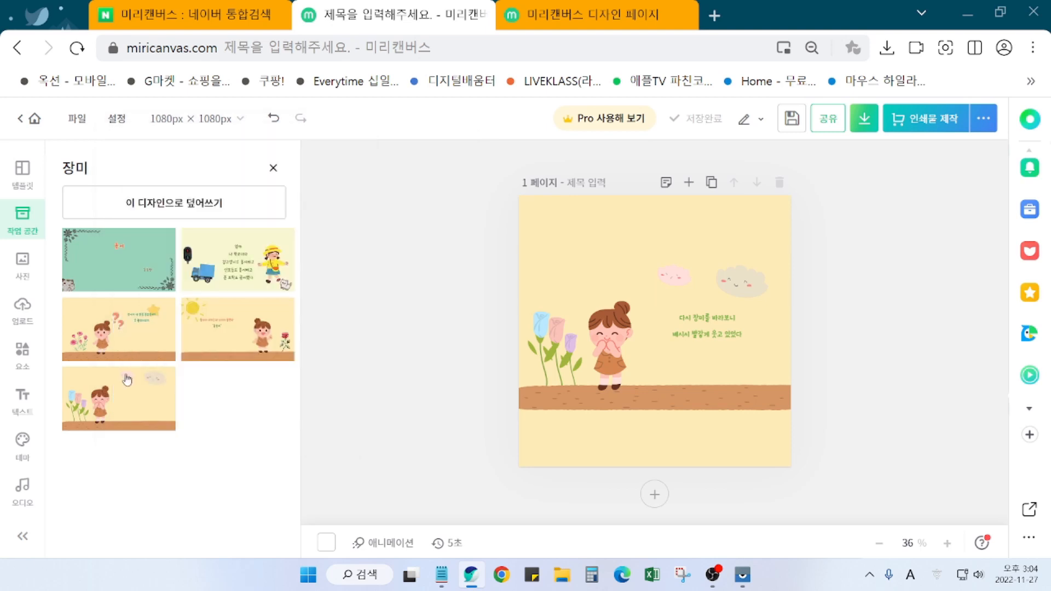
pyautogui.click(114, 261)
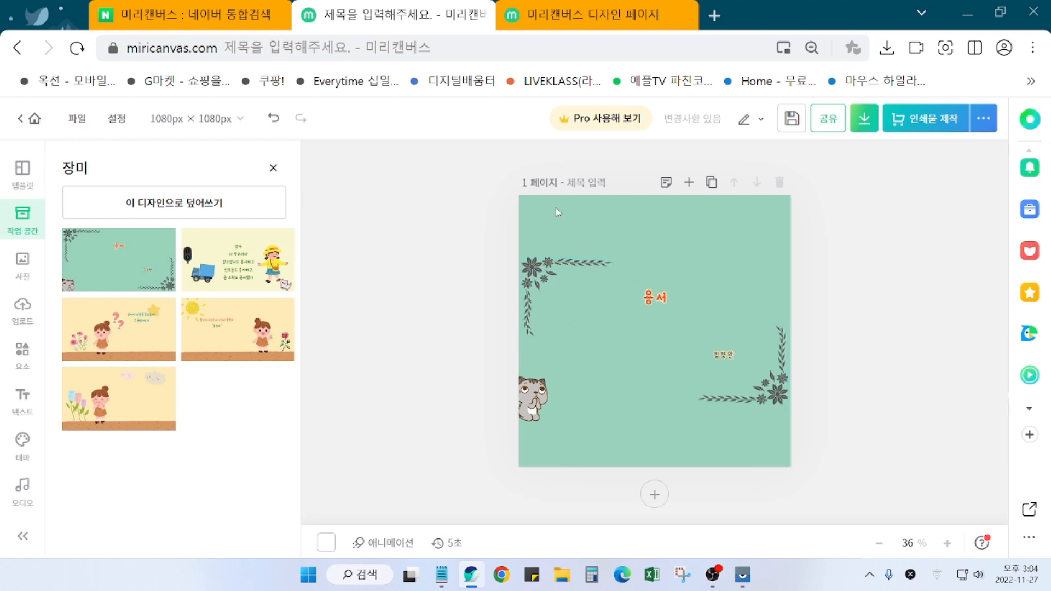
pyautogui.click(645, 10)
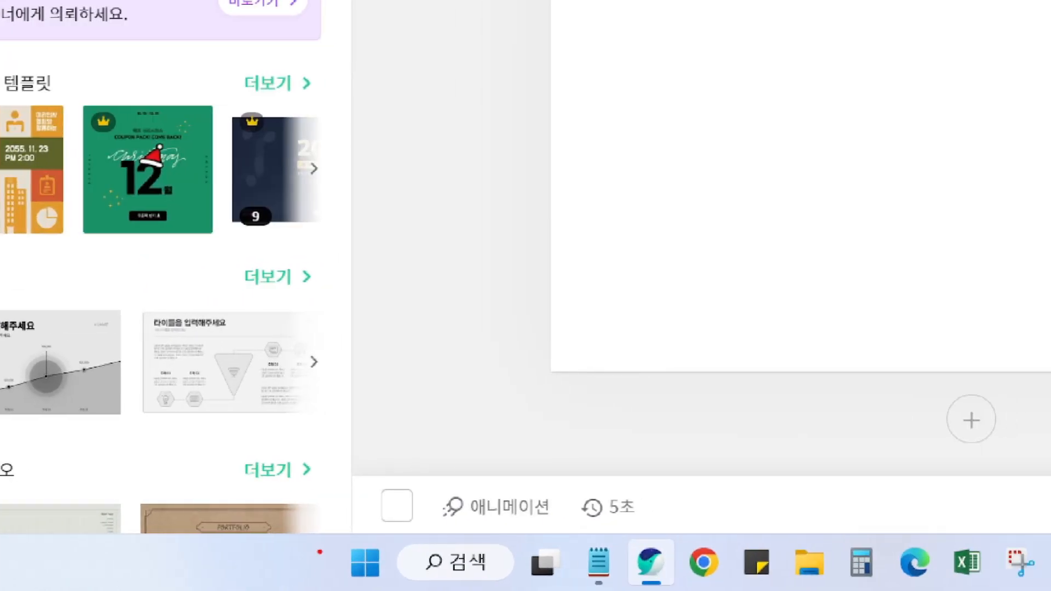
# Step: Try pale yellow #FEEBB6 for the page background, then switch to light green #DDECCA
pyautogui.moveTo(357, 475)
pyautogui.mouseDown()
pyautogui.moveTo(433, 544)
pyautogui.moveTo(509, 531)
pyautogui.moveTo(739, 526)
pyautogui.mouseUp()
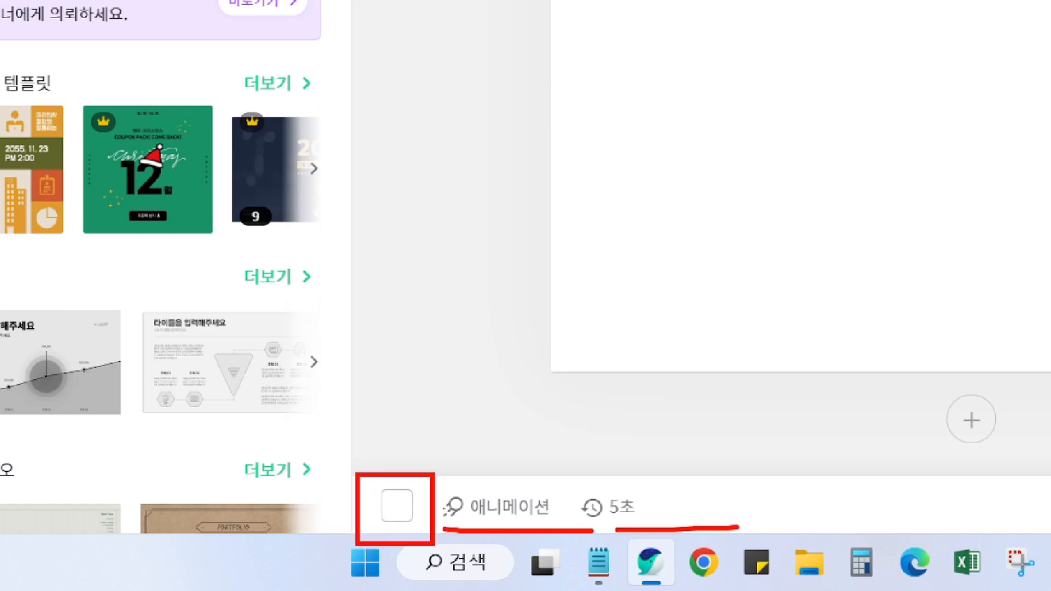
pyautogui.hotkey('ctrl', 'z')
pyautogui.hotkey('ctrl', 'z')
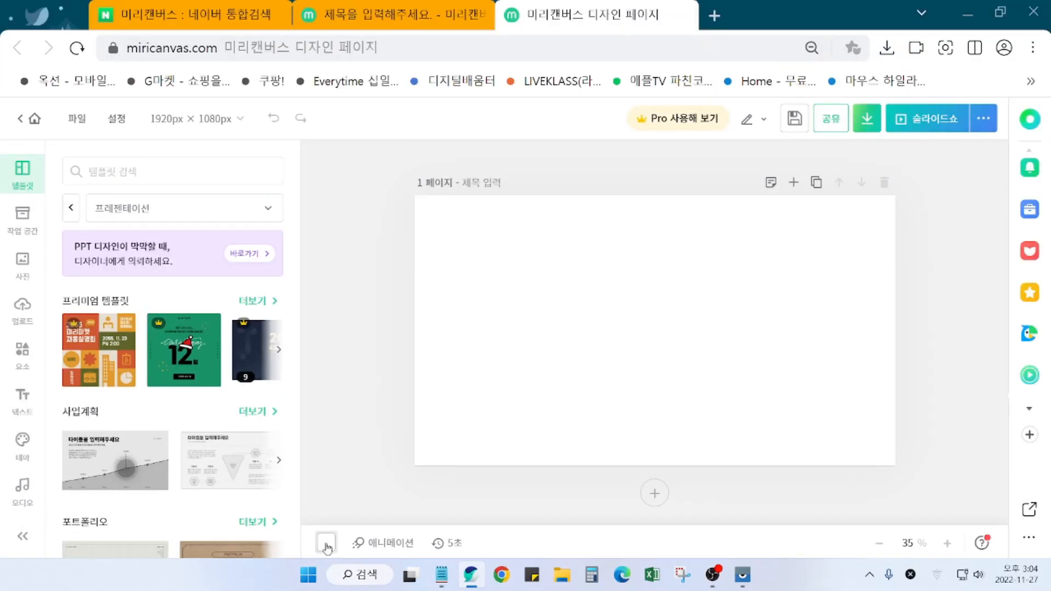
pyautogui.click(397, 507)
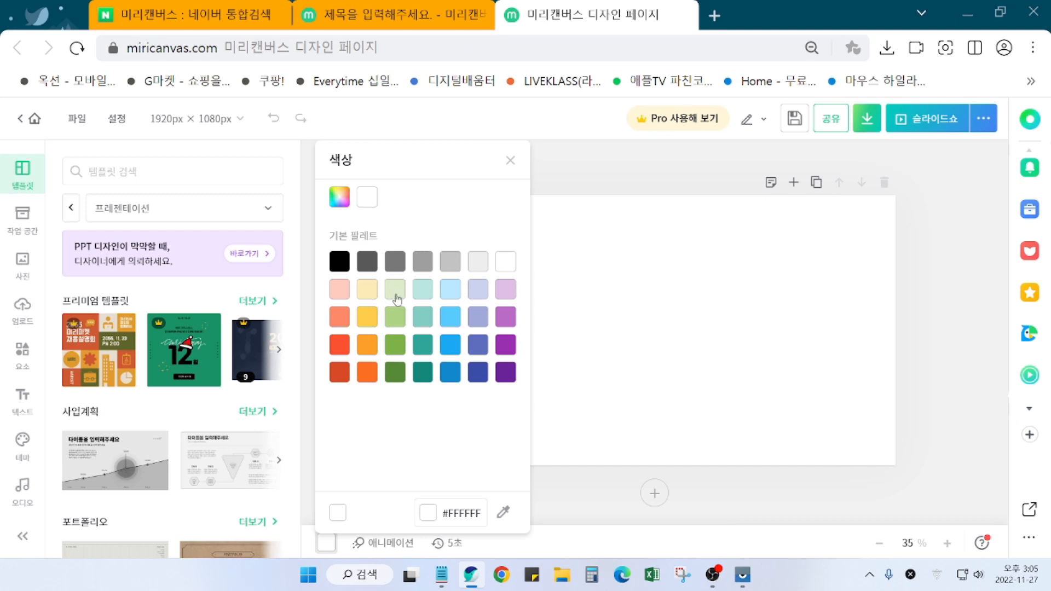
pyautogui.click(368, 290)
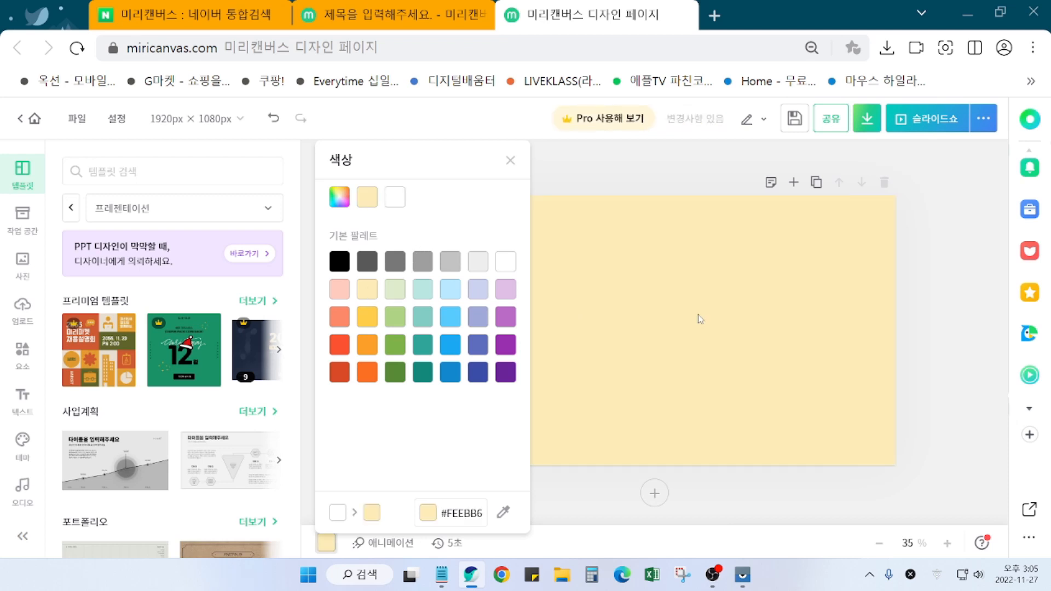
pyautogui.click(397, 293)
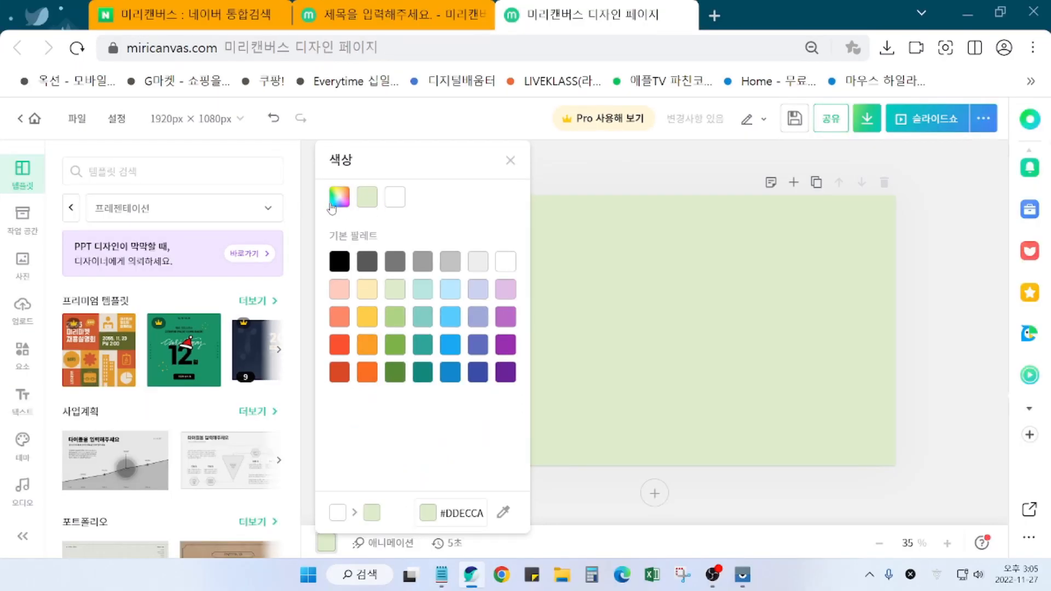
# Step: In the custom colour picker, shift the background hue from green toward yellow
pyautogui.click(314, 228)
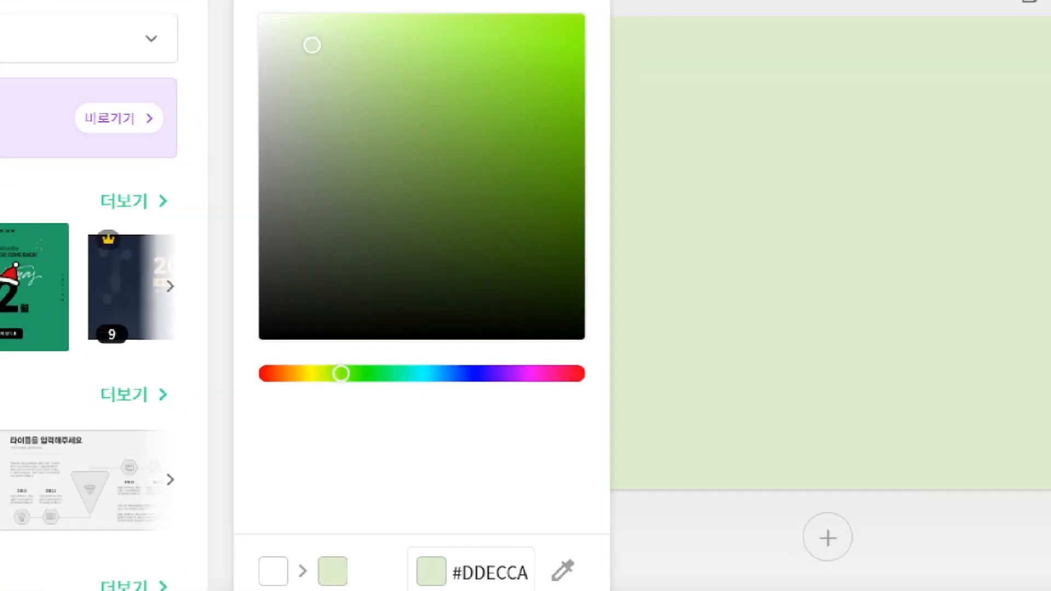
pyautogui.moveTo(247, 356); pyautogui.dragTo(635, 426)
pyautogui.moveTo(597, 383)
pyautogui.mouseDown()
pyautogui.moveTo(570, 371)
pyautogui.moveTo(587, 383)
pyautogui.mouseUp()
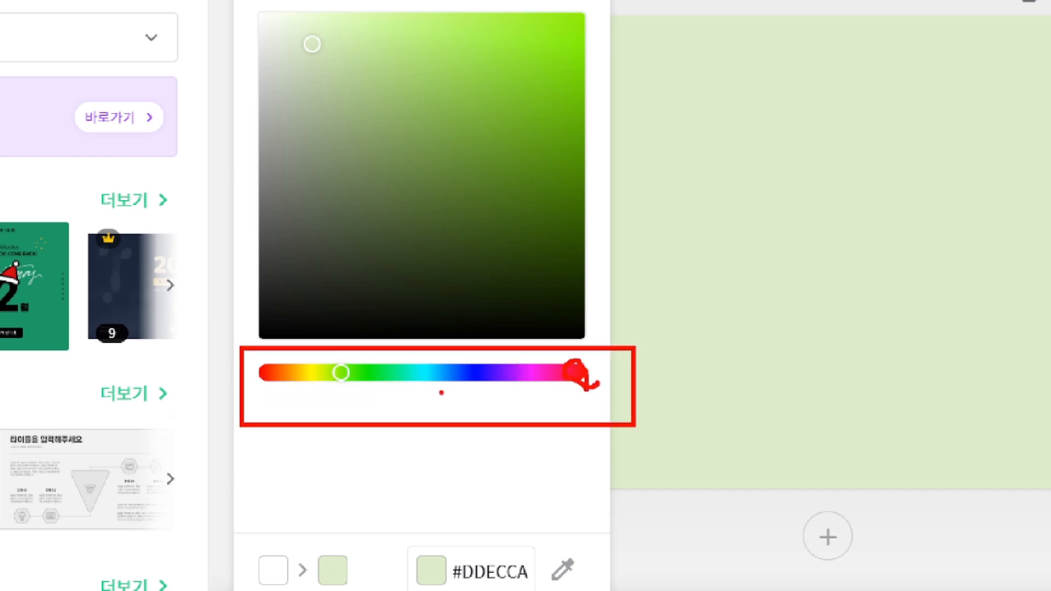
pyautogui.moveTo(373, 392)
pyautogui.mouseDown()
pyautogui.moveTo(352, 387)
pyautogui.moveTo(351, 364)
pyautogui.moveTo(375, 382)
pyautogui.mouseUp()
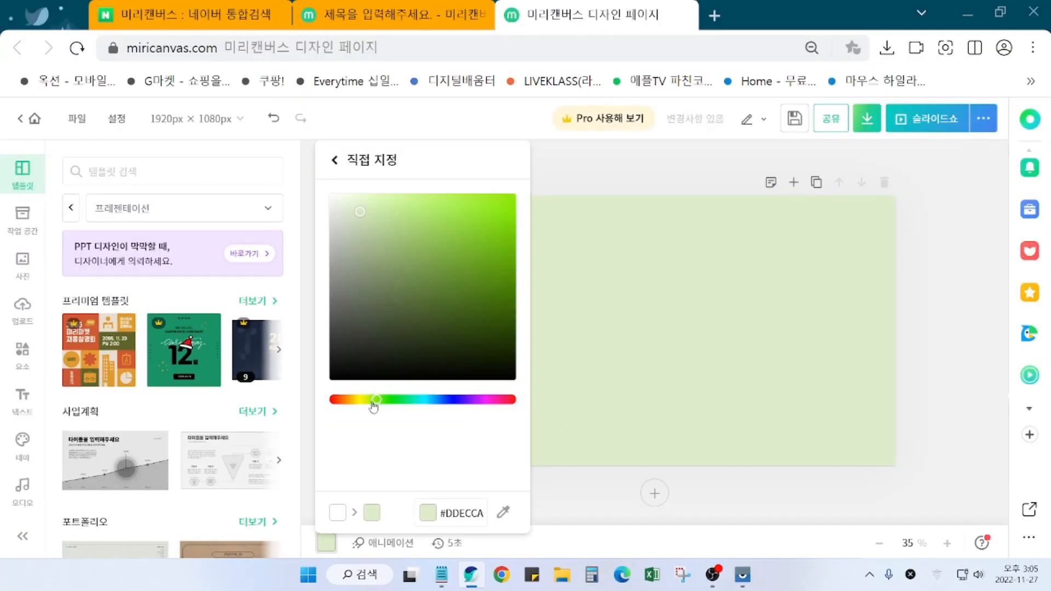
pyautogui.moveTo(373, 406)
pyautogui.mouseDown()
pyautogui.moveTo(351, 406)
pyautogui.moveTo(366, 407)
pyautogui.mouseUp()
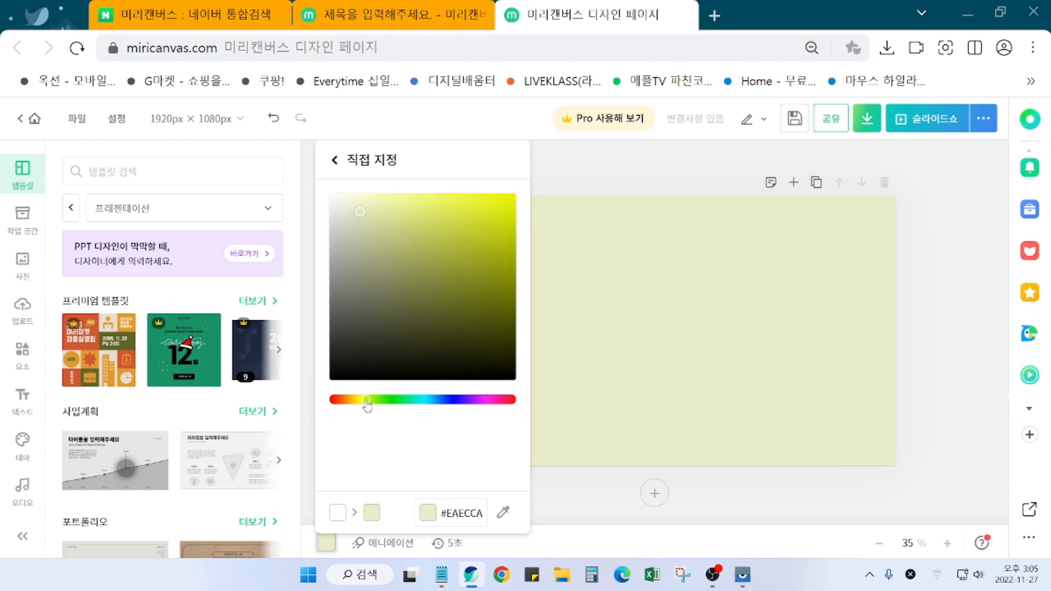
pyautogui.moveTo(365, 407); pyautogui.dragTo(367, 407)
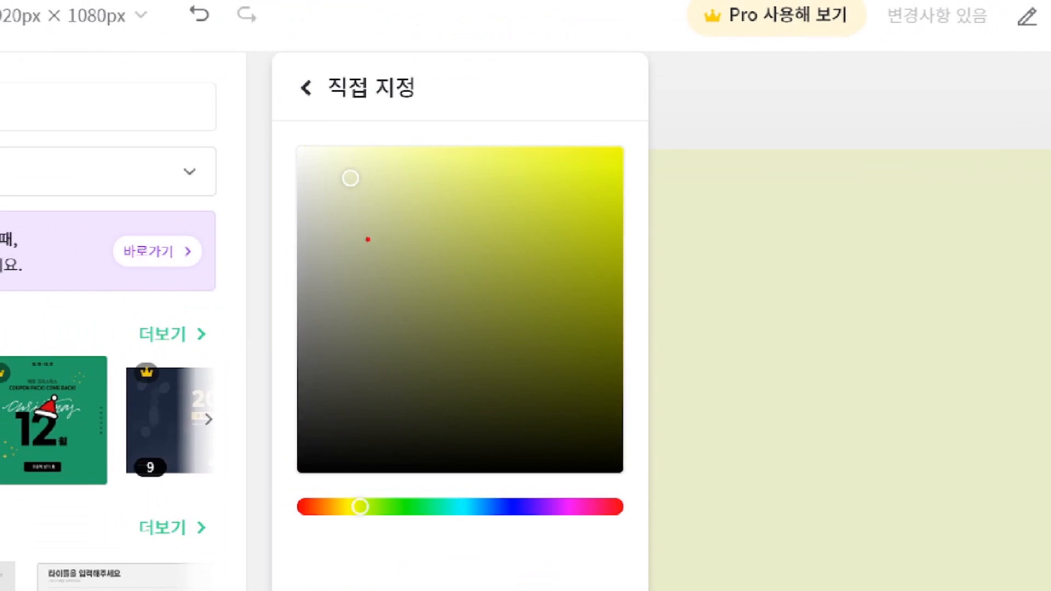
# Step: Lighten the background to pale yellow #F7F9D2 and close the colour picker
pyautogui.moveTo(312, 169)
pyautogui.mouseDown()
pyautogui.moveTo(486, 336)
pyautogui.moveTo(525, 441)
pyautogui.mouseUp()
pyautogui.moveTo(570, 244); pyautogui.dragTo(586, 198)
pyautogui.moveTo(386, 349); pyautogui.dragTo(330, 422)
pyautogui.moveTo(567, 416); pyautogui.dragTo(591, 454)
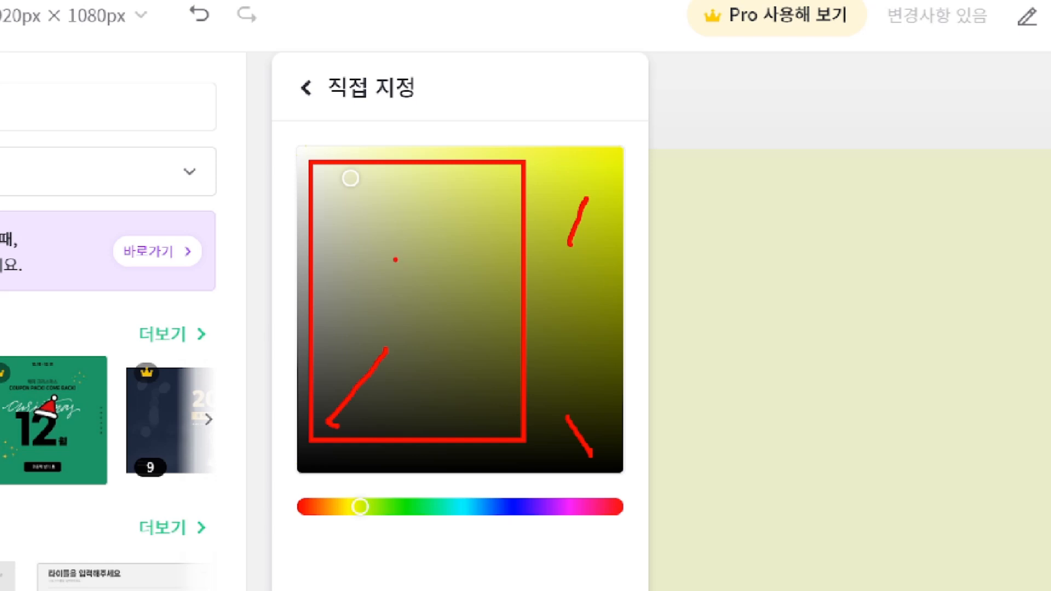
pyautogui.moveTo(395, 259); pyautogui.dragTo(327, 184)
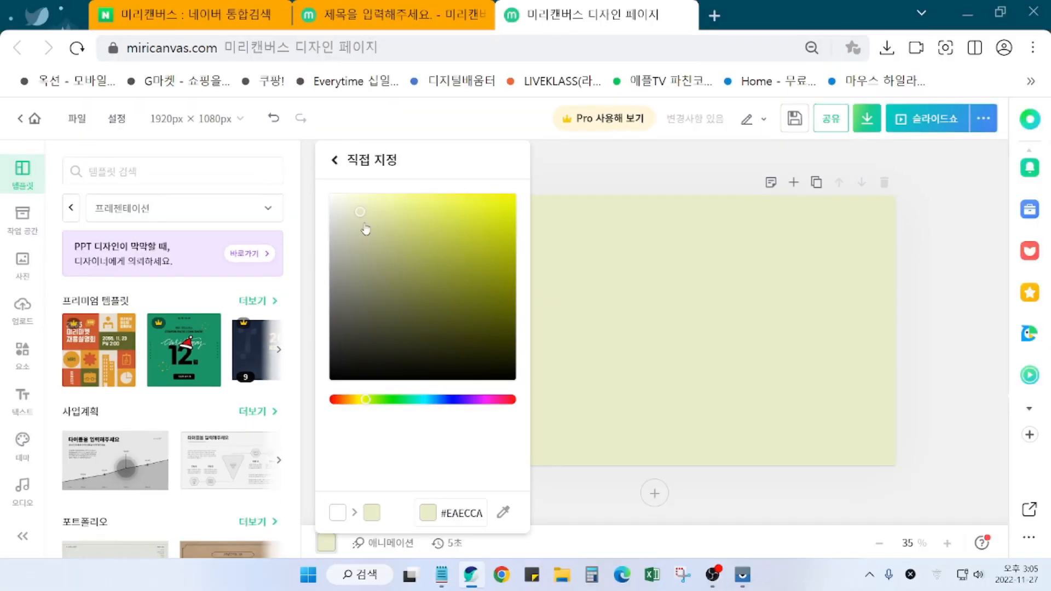
pyautogui.click(416, 222)
pyautogui.moveTo(408, 248); pyautogui.dragTo(363, 207)
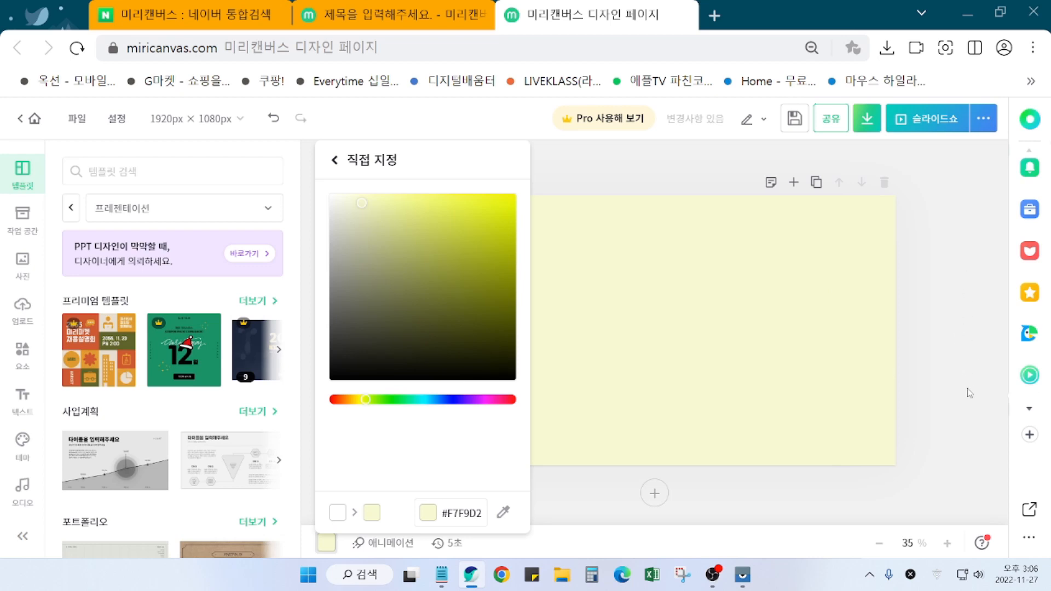
pyautogui.click(975, 332)
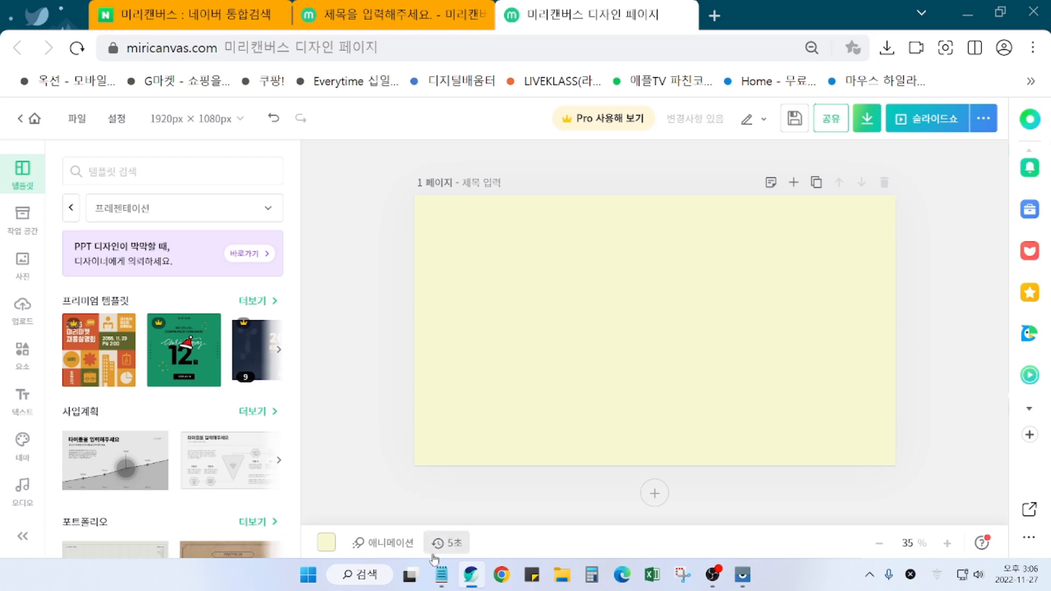
# Step: Check the green rose design, return to the pale yellow page and show the text options
pyautogui.click(394, 14)
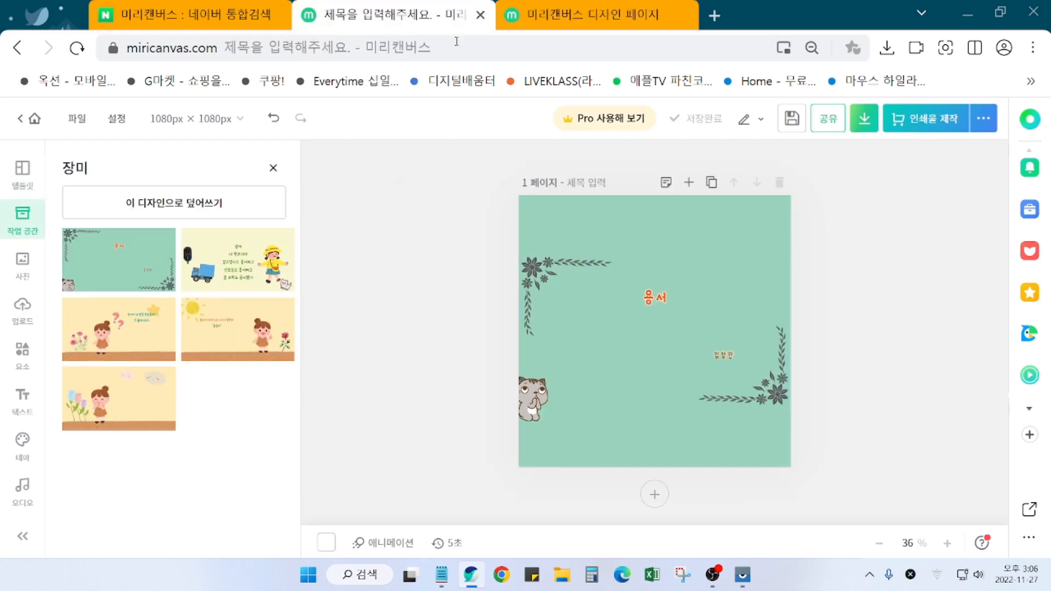
pyautogui.click(585, 17)
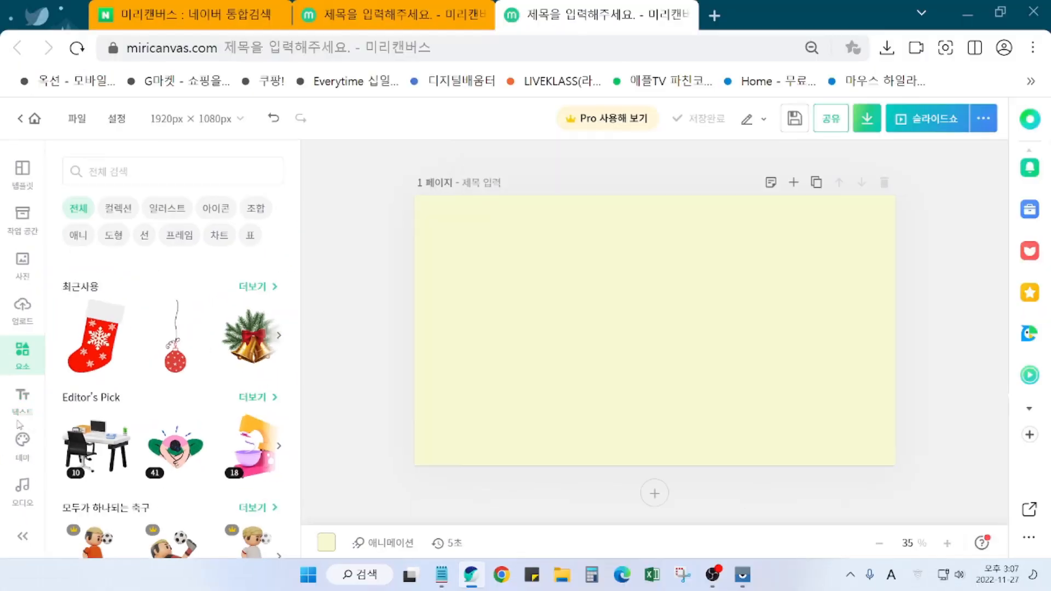
pyautogui.click(41, 377)
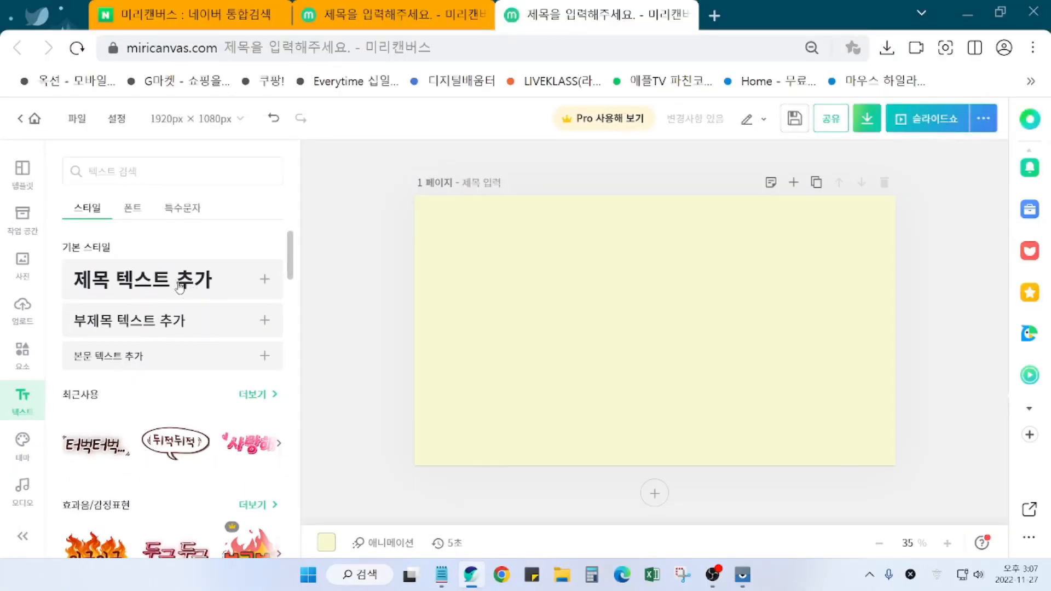
# Step: Add a title text box reading 용서 and move it slightly above the page centre
pyautogui.click(391, 247)
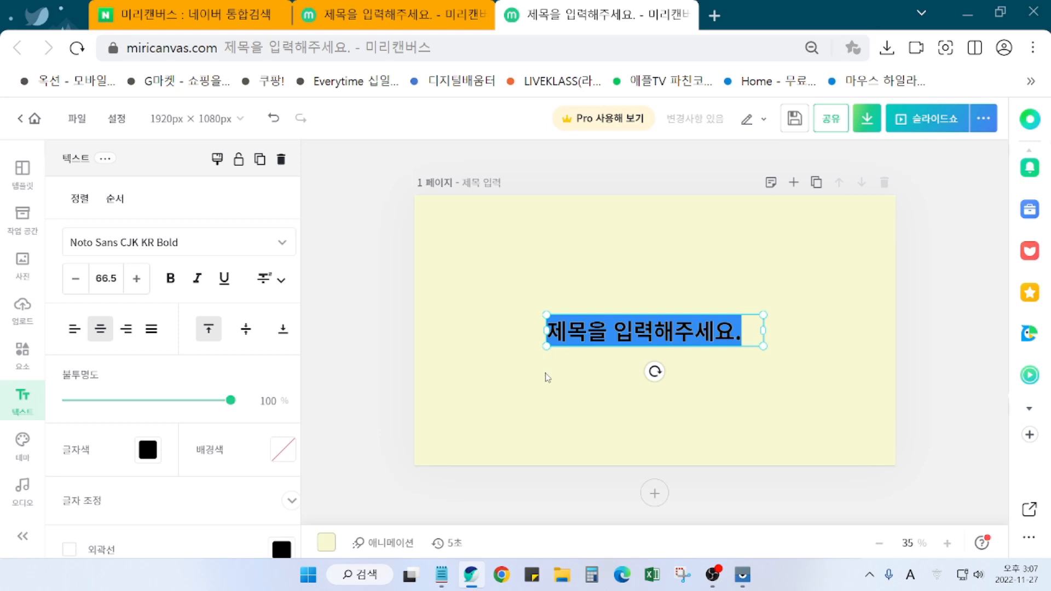
pyautogui.write('용서')
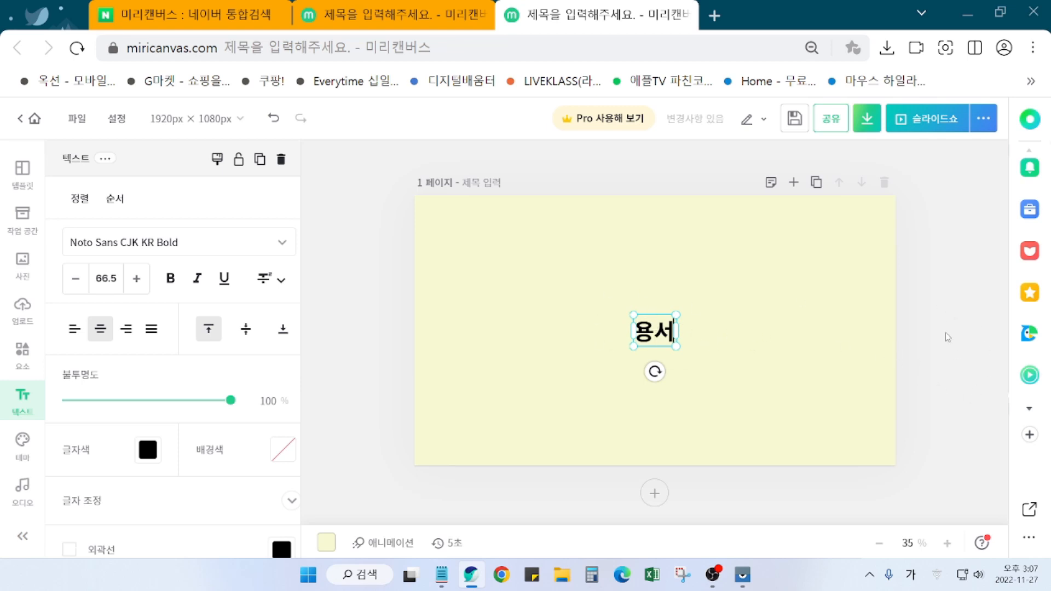
pyautogui.click(964, 345)
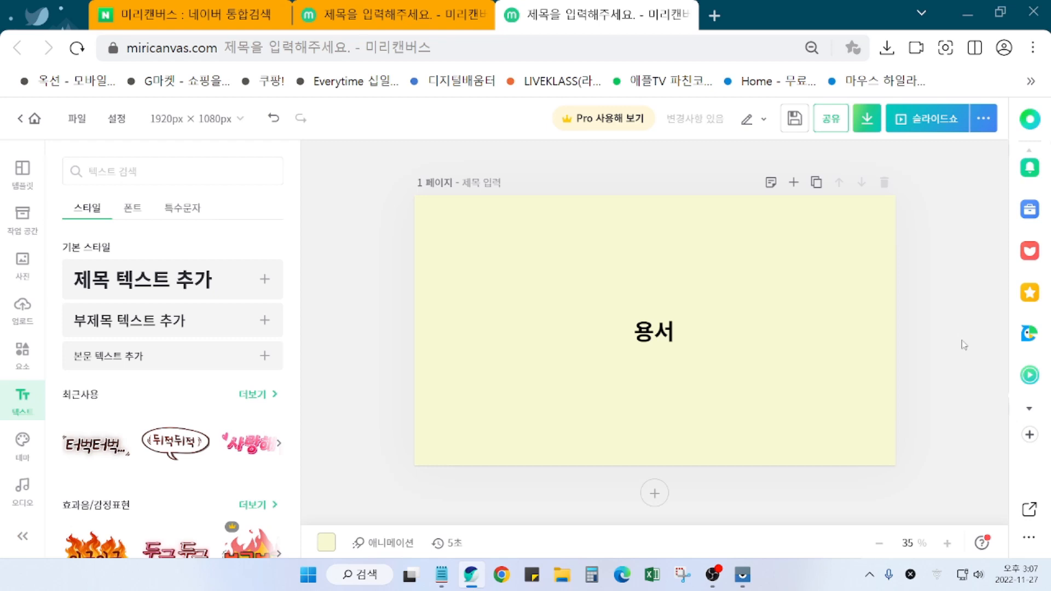
pyautogui.click(663, 342)
pyautogui.moveTo(663, 342); pyautogui.dragTo(663, 308)
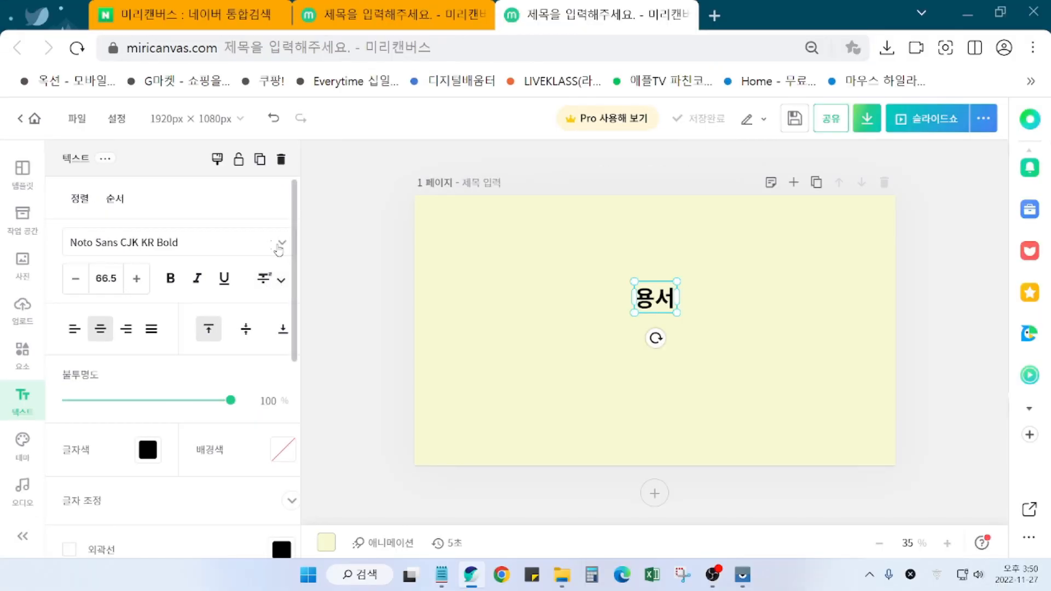
# Step: Search fonts for 야놀자, star 야놀자 야체 B, and filter the list to favourite fonts
pyautogui.click(216, 245)
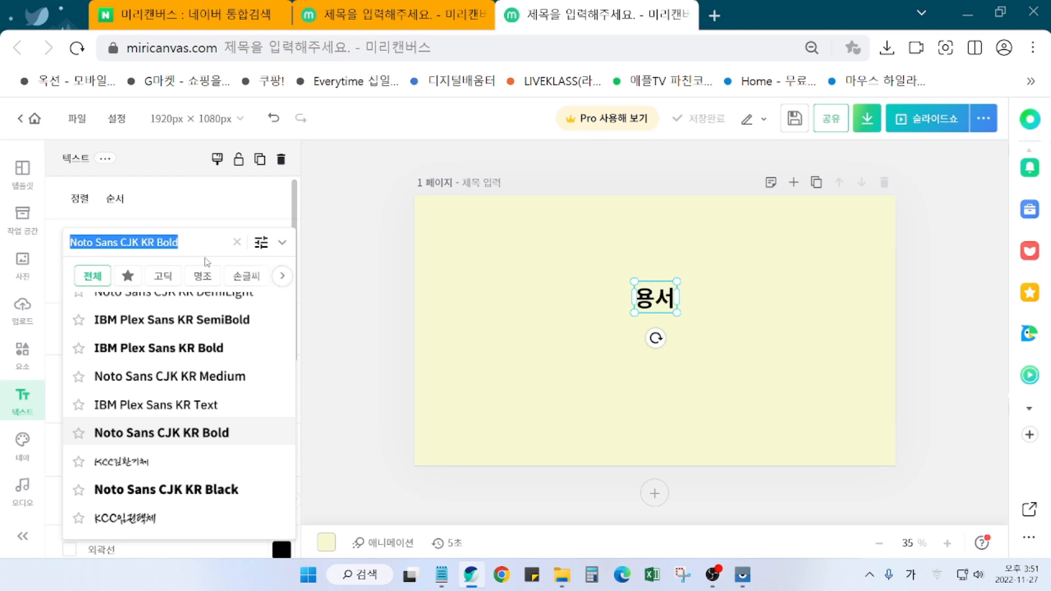
pyautogui.write('야놀자')
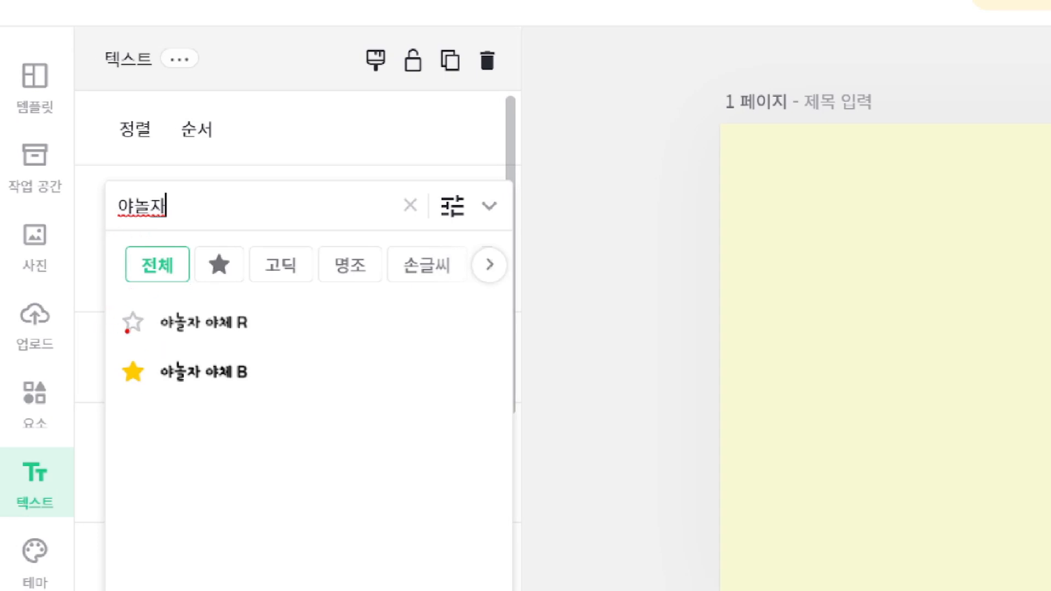
pyautogui.moveTo(112, 295); pyautogui.dragTo(264, 341)
pyautogui.moveTo(104, 349); pyautogui.dragTo(270, 404)
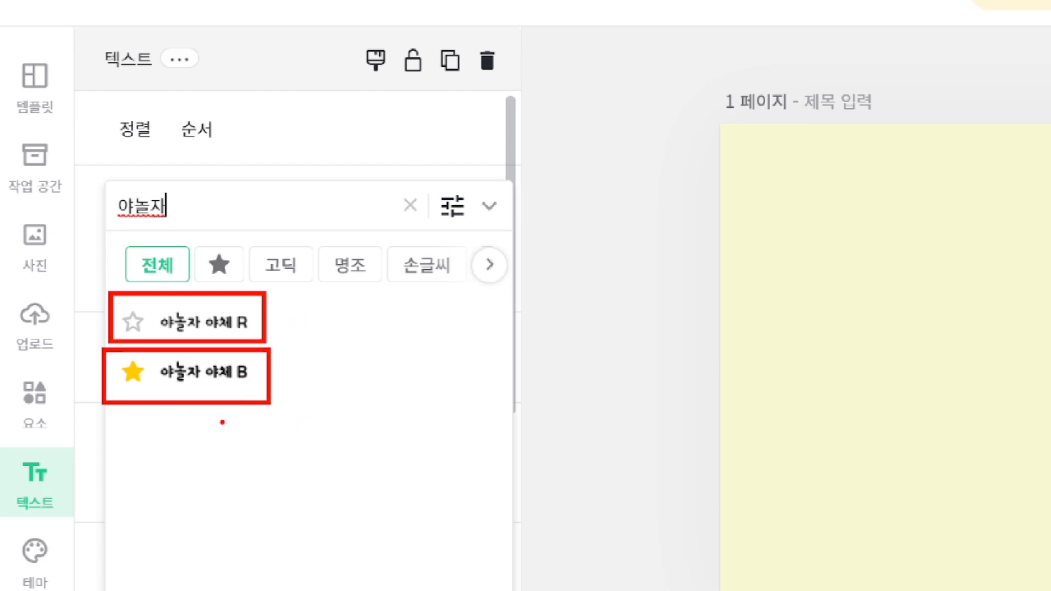
pyautogui.hotkey('ctrl', 'z')
pyautogui.hotkey('ctrl', 'z')
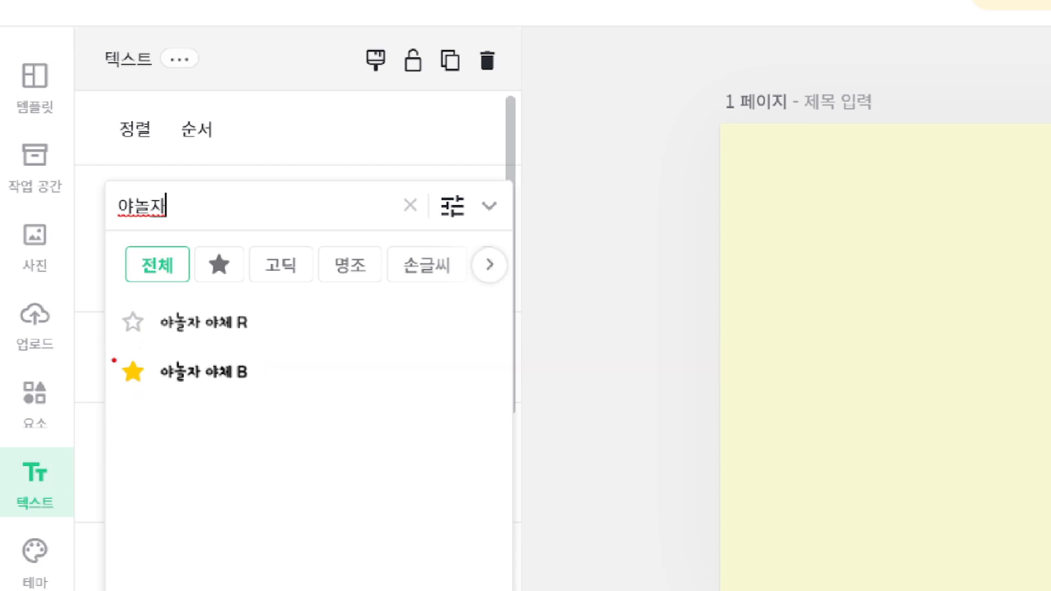
pyautogui.moveTo(111, 358); pyautogui.dragTo(148, 398)
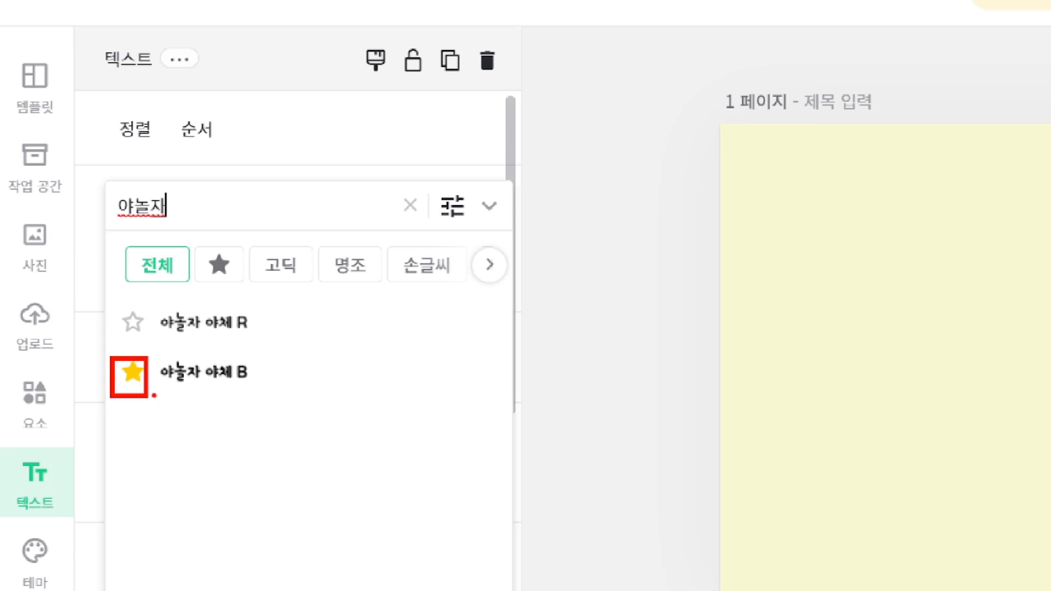
pyautogui.hotkey('ctrl', 'z')
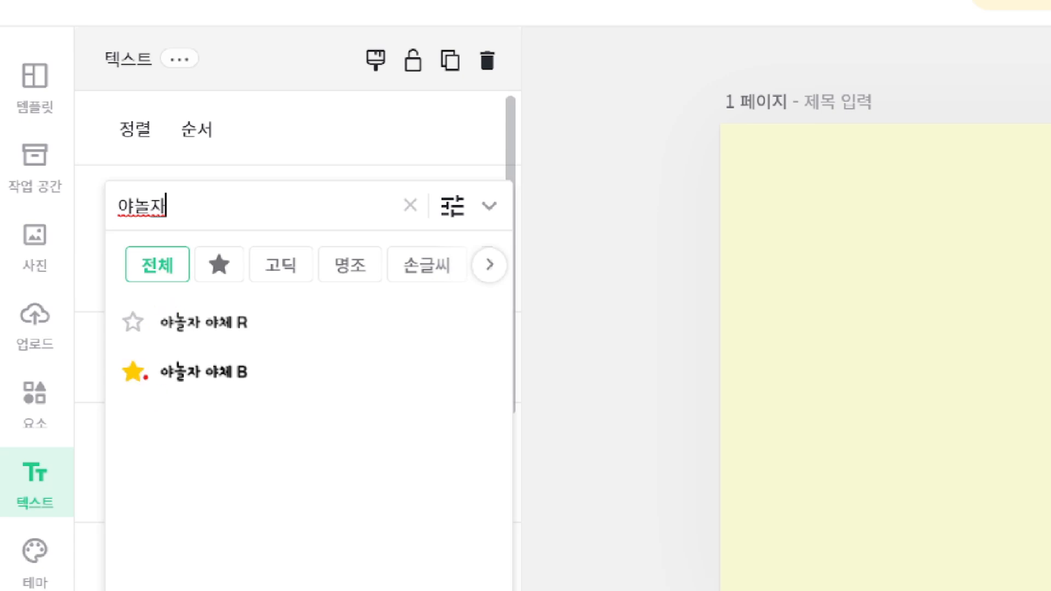
pyautogui.press('Escape')
pyautogui.click(133, 372)
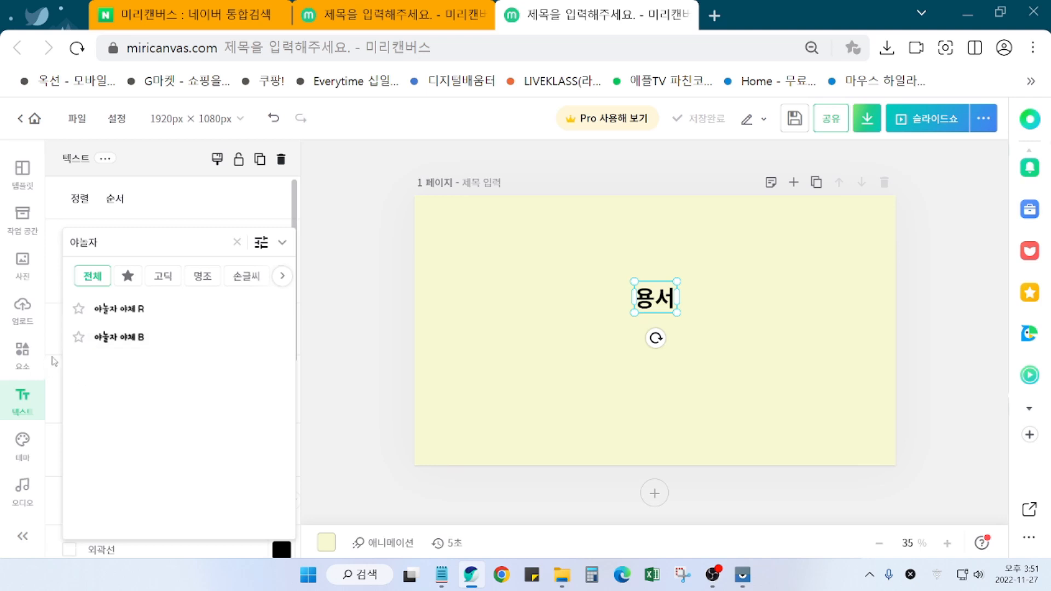
pyautogui.click(78, 337)
pyautogui.click(129, 276)
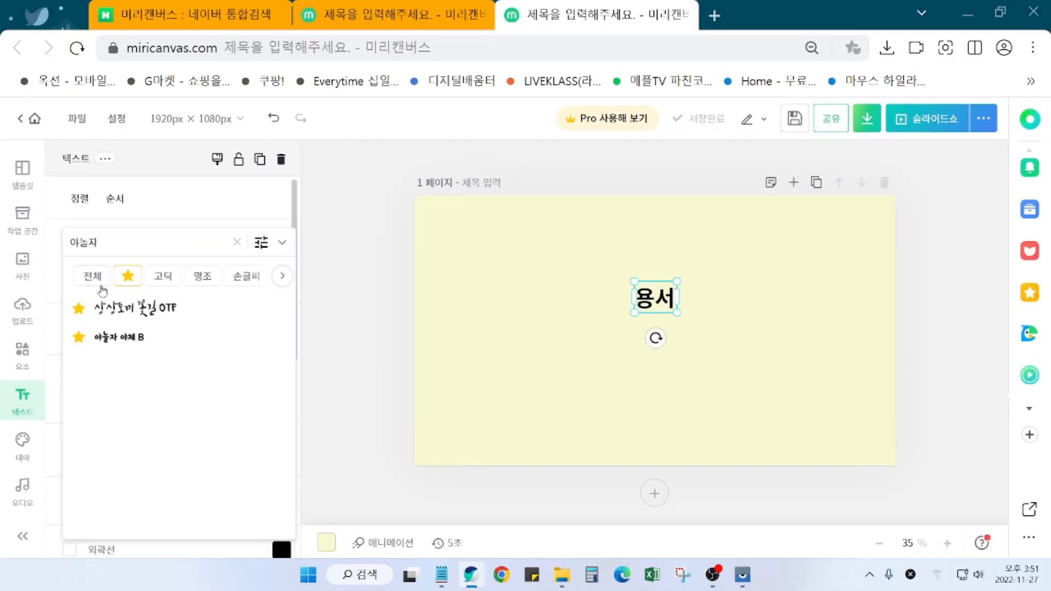
# Step: Browse the 손글씨 category, then apply 야놀자 야체 B to the 용서 title
pyautogui.click(97, 263)
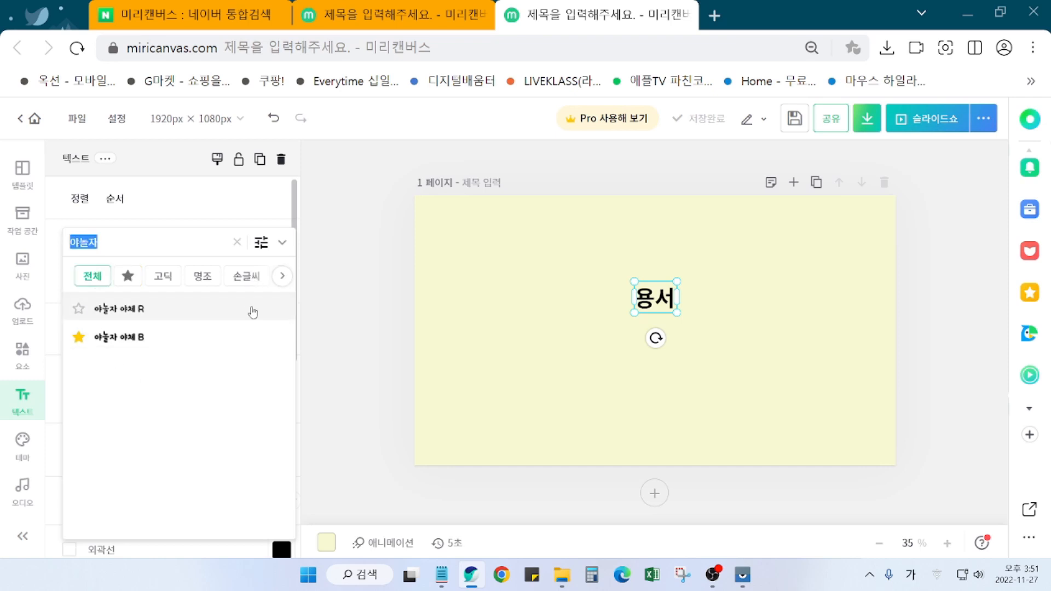
pyautogui.click(248, 281)
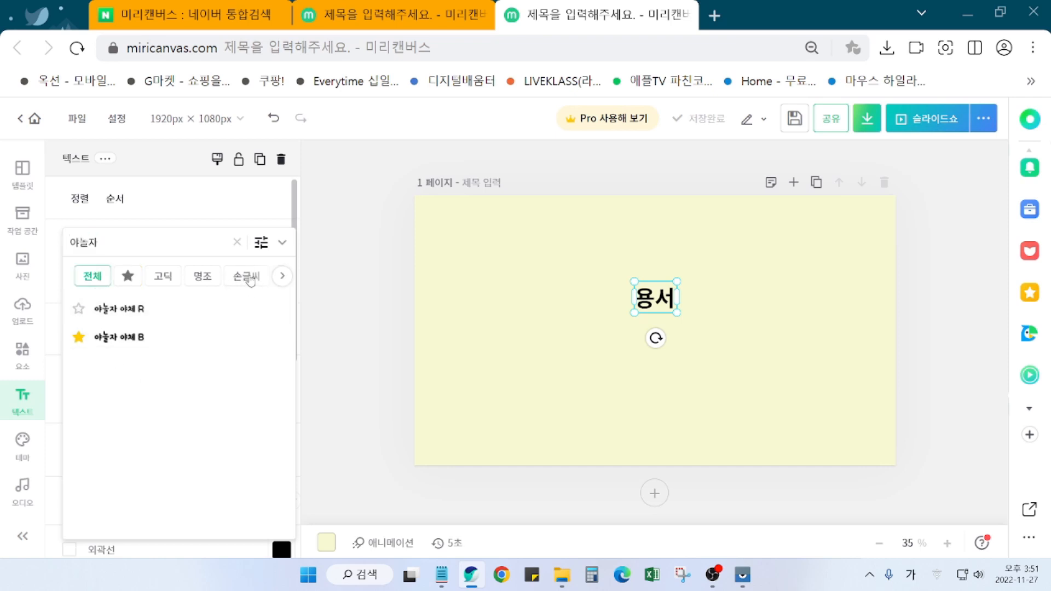
pyautogui.click(184, 281)
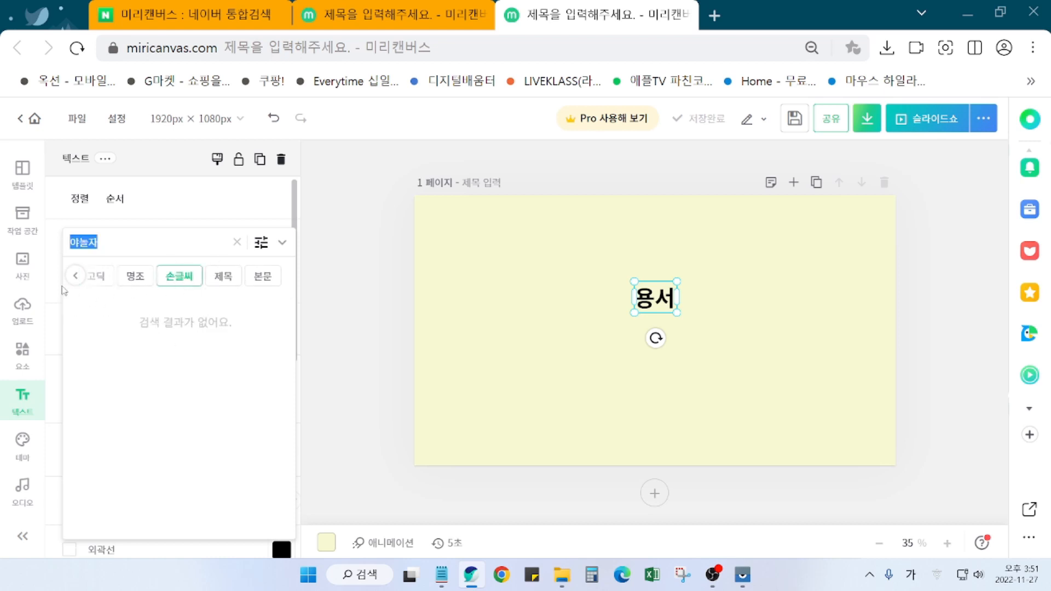
pyautogui.click(77, 276)
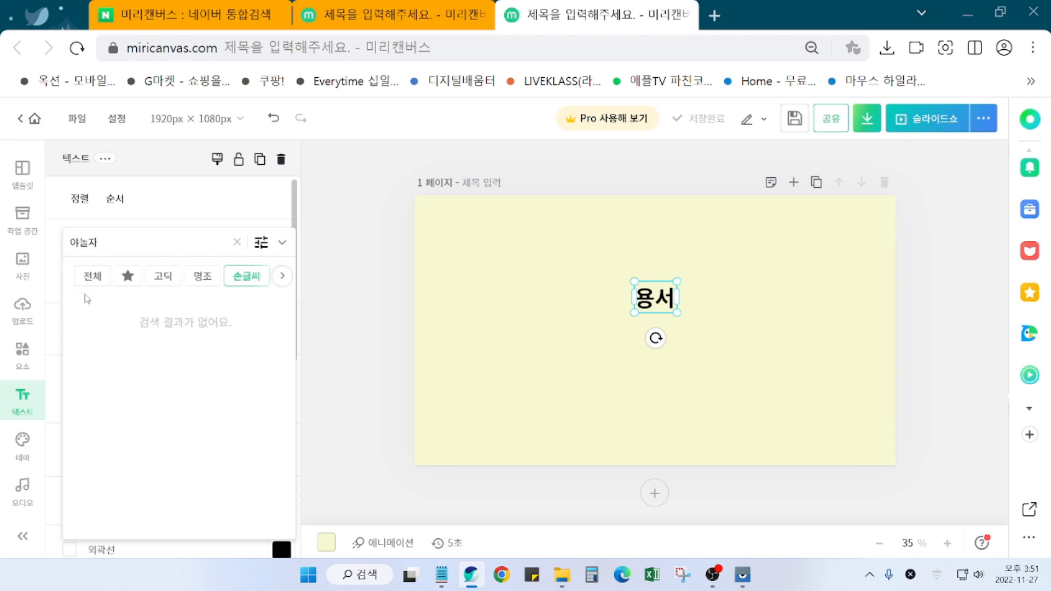
pyautogui.click(90, 275)
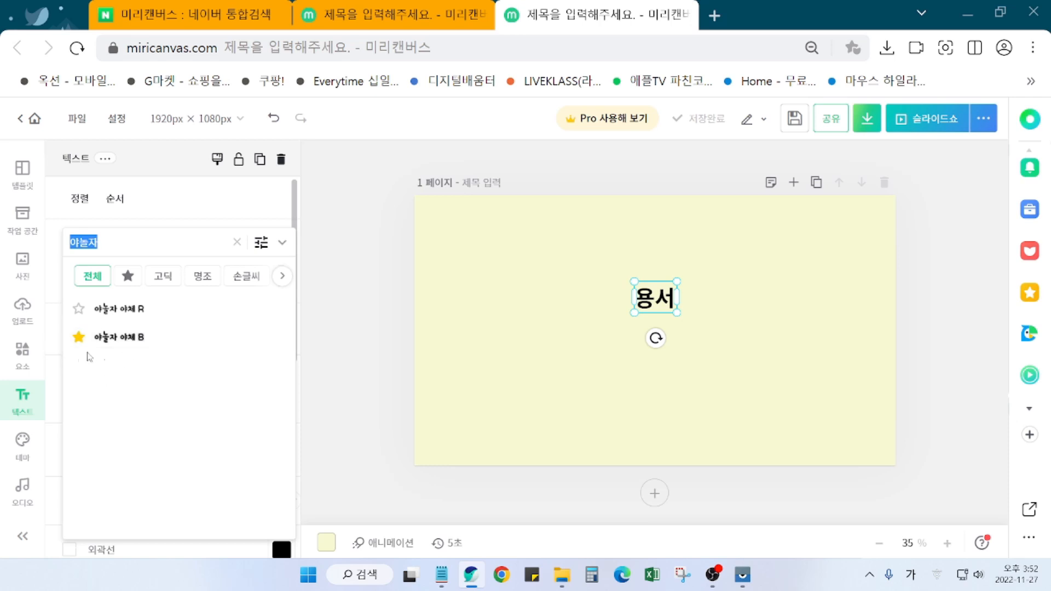
pyautogui.click(133, 337)
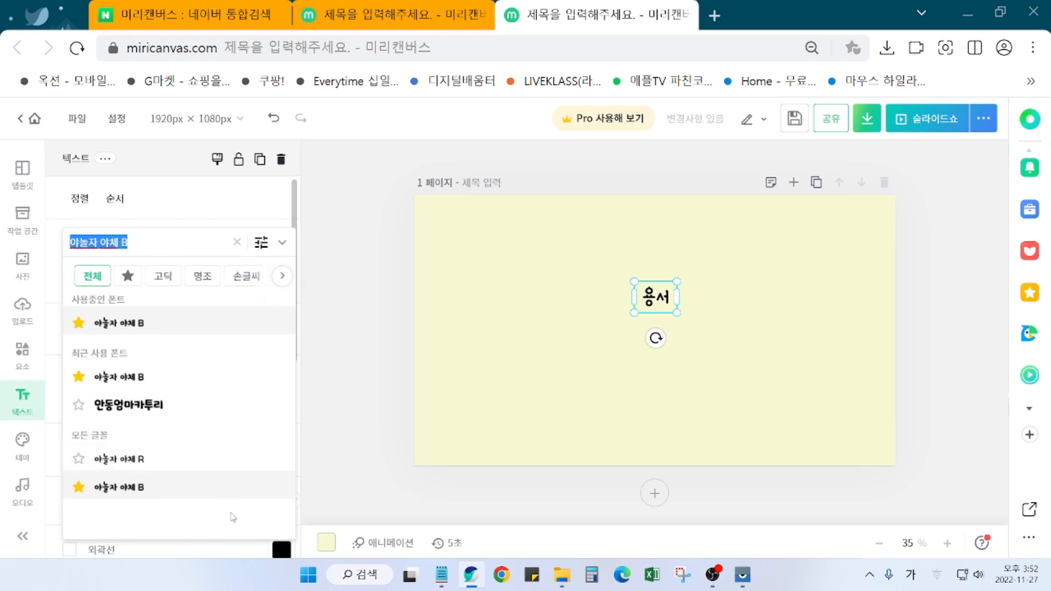
pyautogui.scroll(-2, 233, 517)
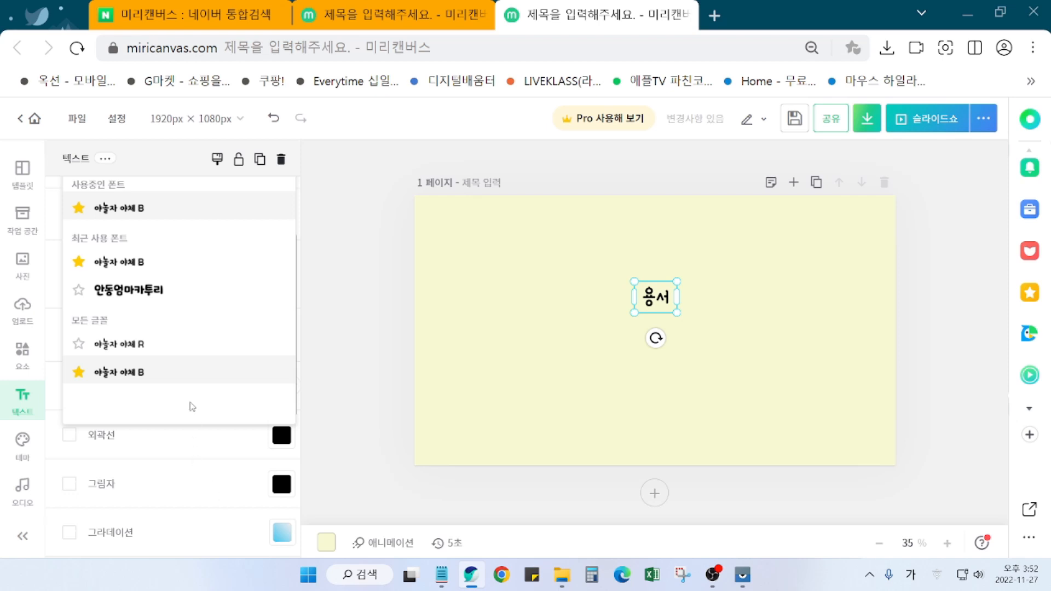
pyautogui.scroll(2, 195, 345)
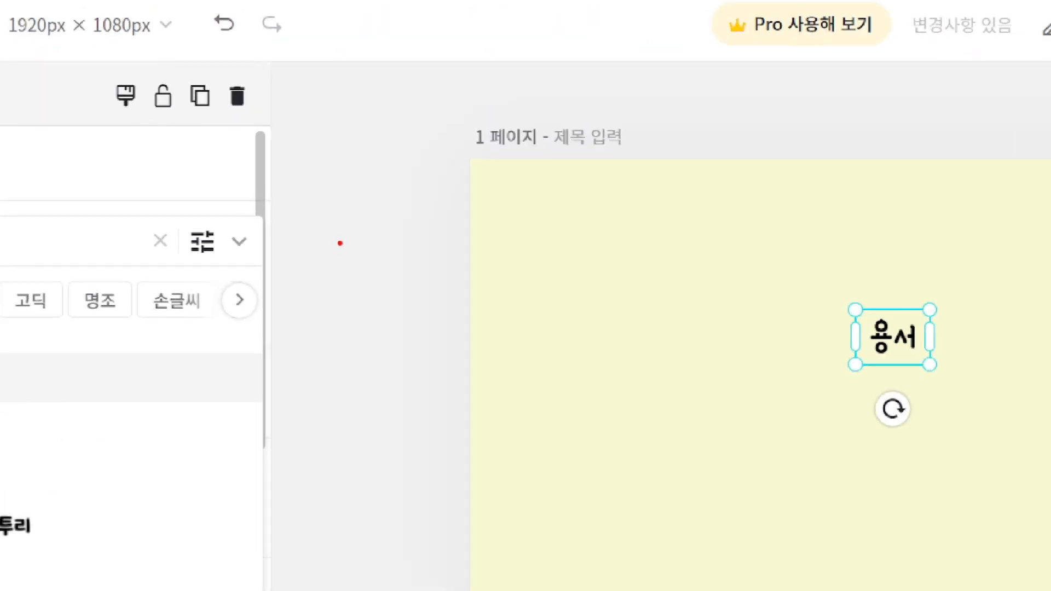
pyautogui.moveTo(269, 265)
pyautogui.mouseDown()
pyautogui.moveTo(232, 263)
pyautogui.moveTo(222, 248)
pyautogui.moveTo(249, 234)
pyautogui.moveTo(249, 261)
pyautogui.mouseUp()
pyautogui.moveTo(335, 349)
pyautogui.mouseDown()
pyautogui.moveTo(394, 423)
pyautogui.moveTo(428, 273)
pyautogui.mouseUp()
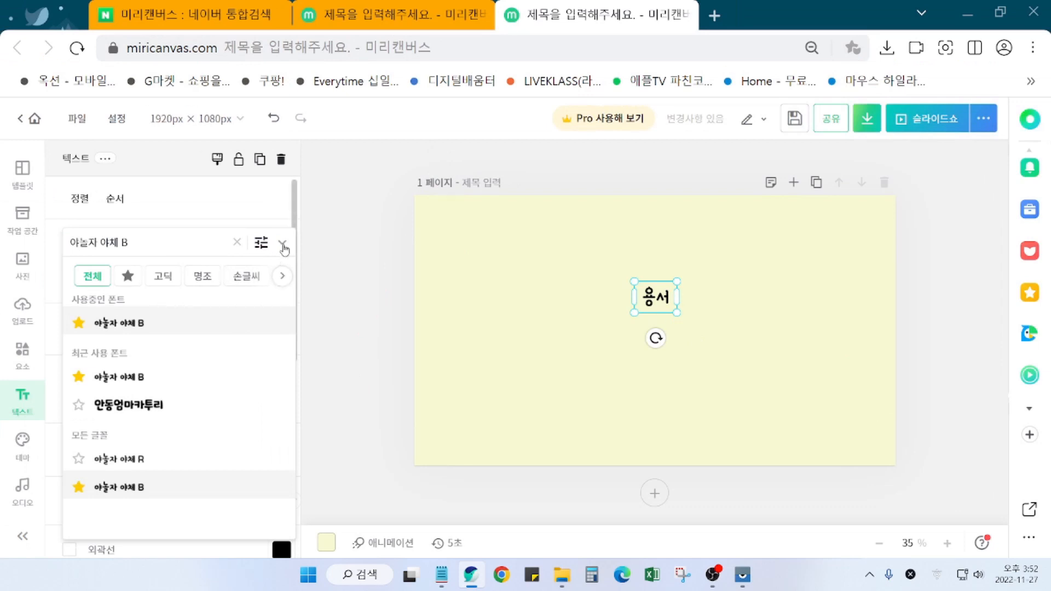
pyautogui.click(239, 241)
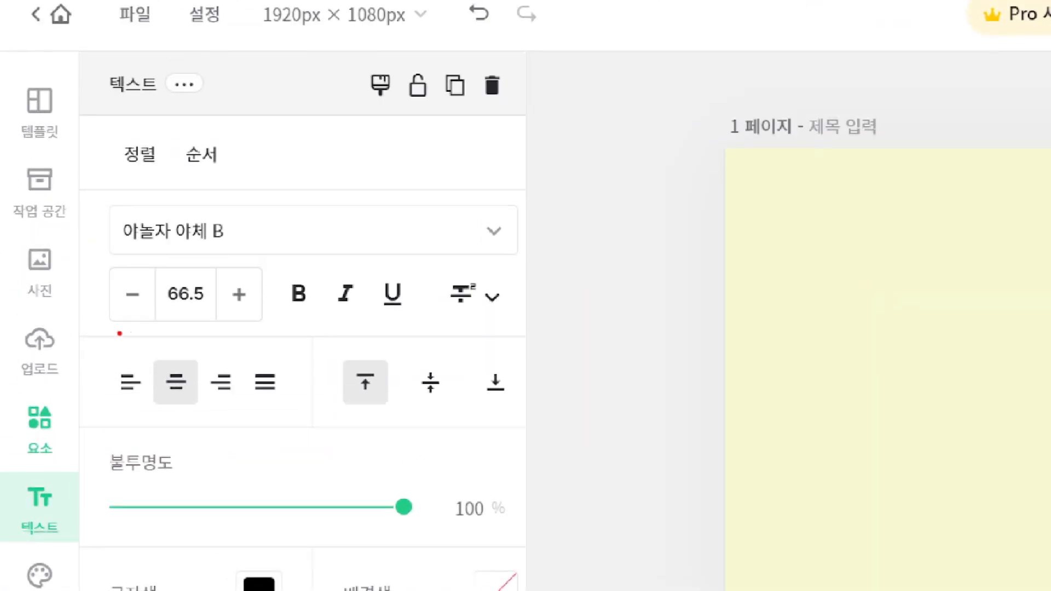
pyautogui.moveTo(111, 331); pyautogui.dragTo(264, 322)
pyautogui.moveTo(173, 312)
pyautogui.mouseDown()
pyautogui.moveTo(116, 318)
pyautogui.moveTo(112, 289)
pyautogui.moveTo(154, 306)
pyautogui.mouseUp()
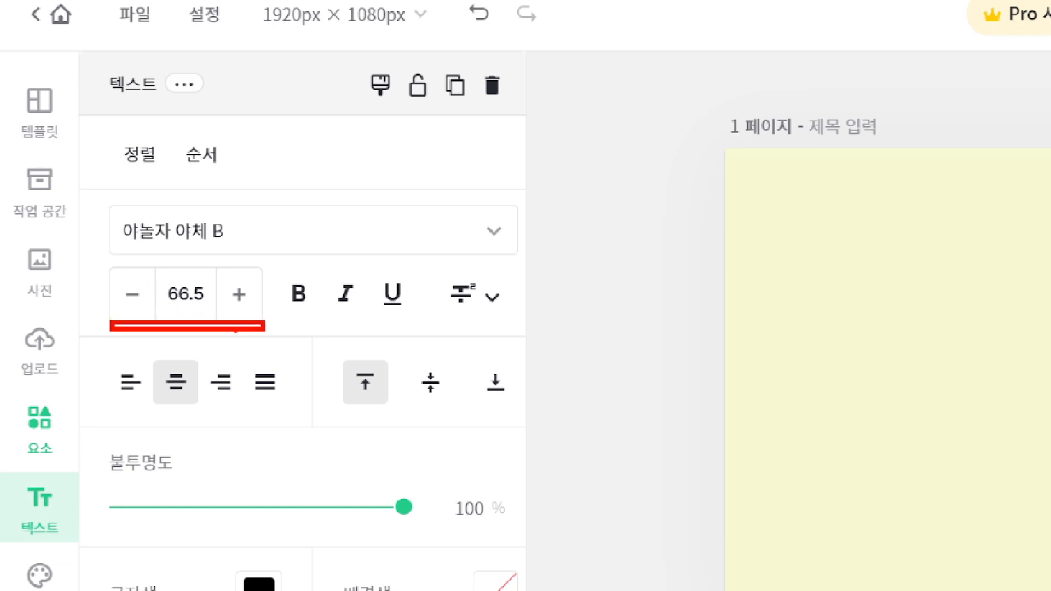
pyautogui.moveTo(257, 315)
pyautogui.mouseDown()
pyautogui.moveTo(221, 312)
pyautogui.moveTo(204, 287)
pyautogui.moveTo(238, 267)
pyautogui.moveTo(273, 306)
pyautogui.moveTo(242, 329)
pyautogui.mouseUp()
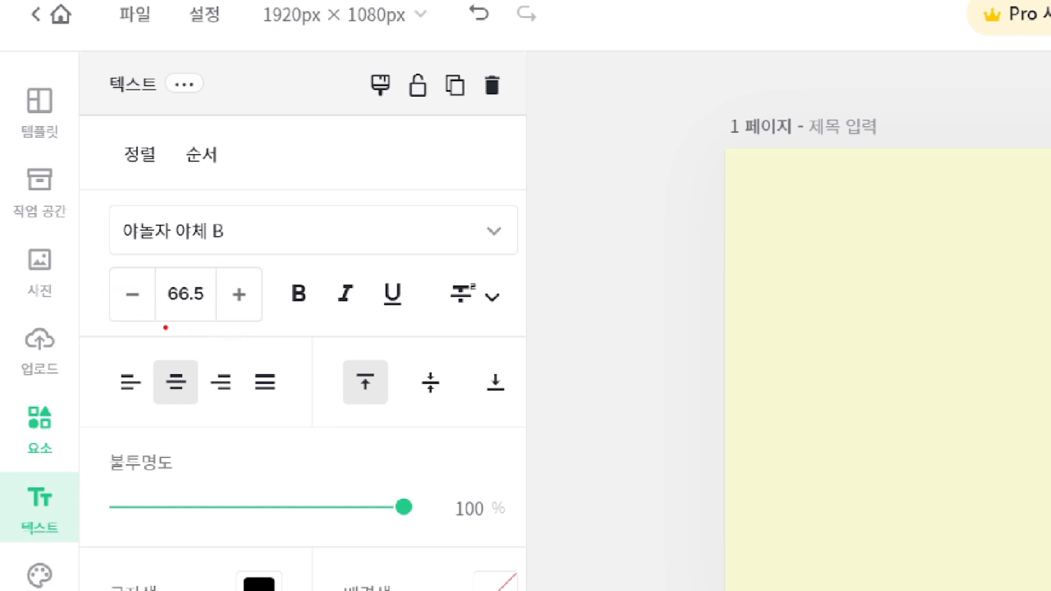
pyautogui.moveTo(167, 318); pyautogui.dragTo(210, 318)
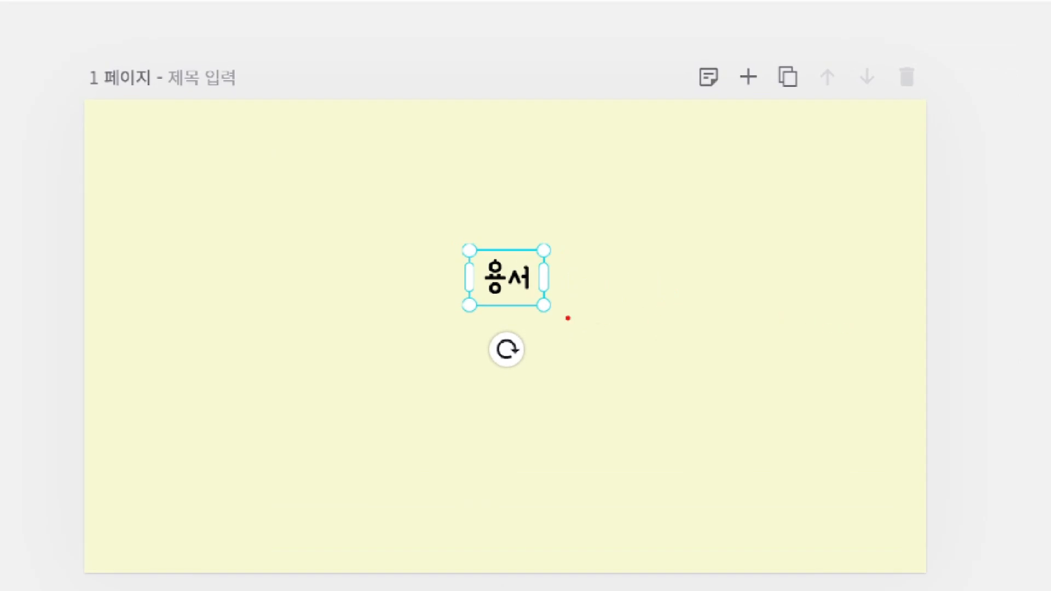
# Step: Scale the 용서 title up to font size 103.1 and shift it up and slightly left
pyautogui.moveTo(539, 307); pyautogui.dragTo(609, 353)
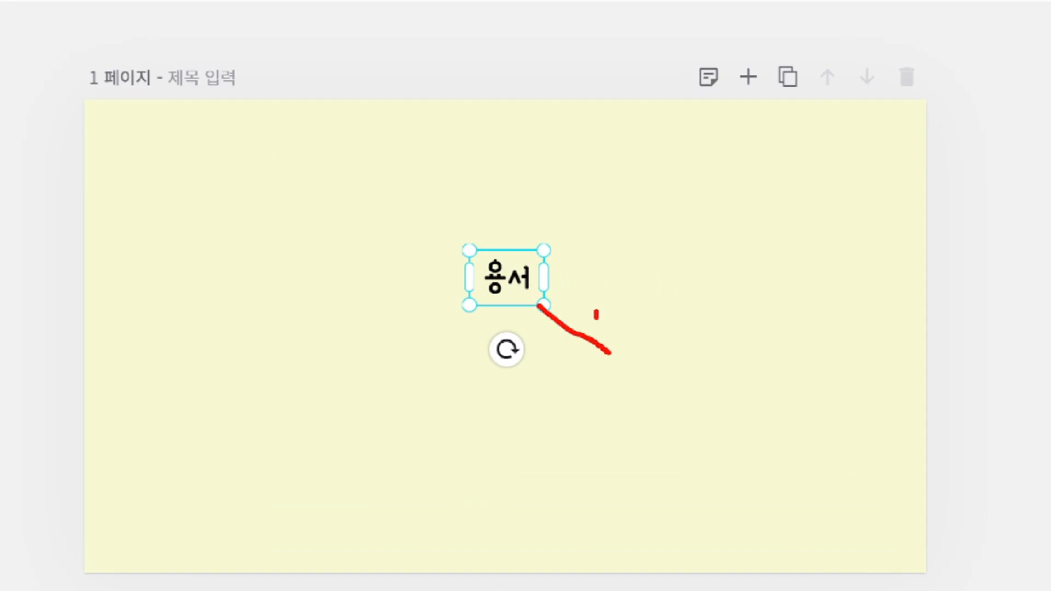
pyautogui.moveTo(596, 312)
pyautogui.mouseDown()
pyautogui.moveTo(627, 380)
pyautogui.moveTo(536, 389)
pyautogui.mouseUp()
pyautogui.moveTo(554, 327)
pyautogui.mouseDown()
pyautogui.moveTo(537, 298)
pyautogui.moveTo(562, 305)
pyautogui.mouseUp()
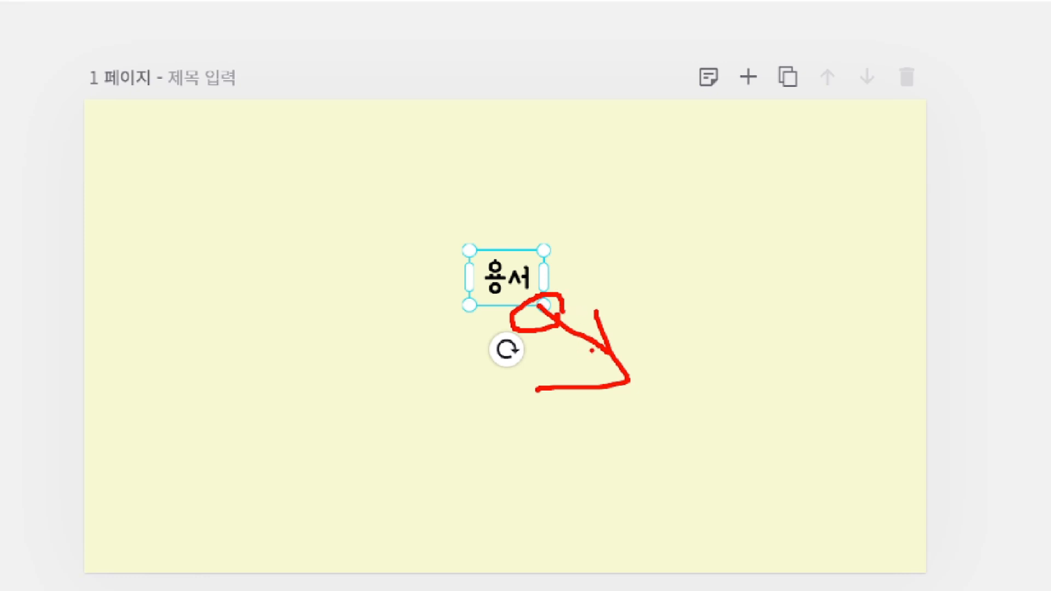
pyautogui.moveTo(683, 364)
pyautogui.mouseDown()
pyautogui.moveTo(581, 300)
pyautogui.moveTo(578, 315)
pyautogui.moveTo(630, 302)
pyautogui.mouseUp()
pyautogui.press('Escape')
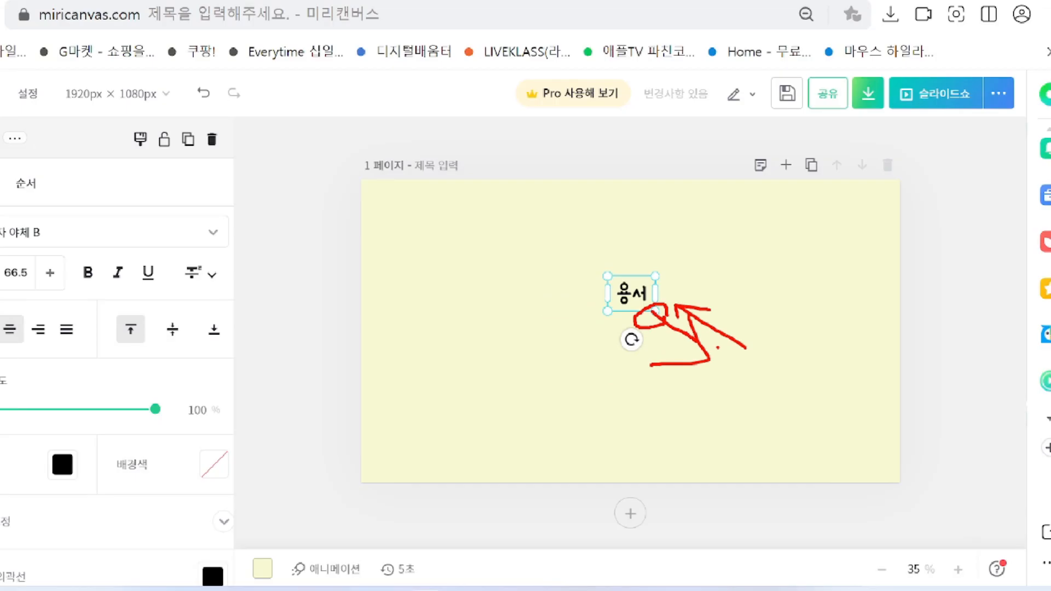
pyautogui.moveTo(676, 311); pyautogui.dragTo(698, 326)
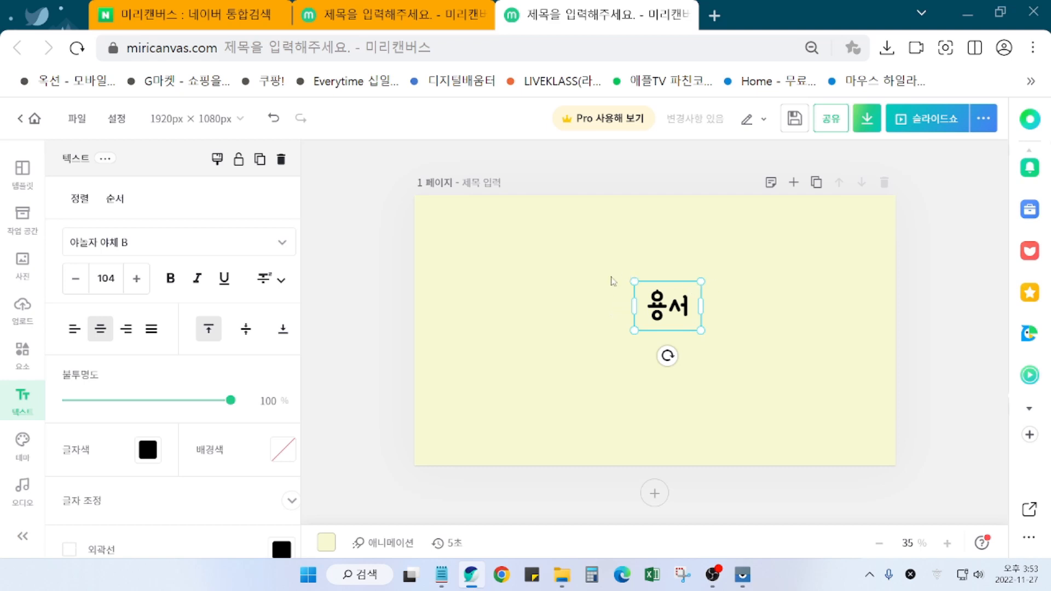
pyautogui.moveTo(669, 309); pyautogui.dragTo(596, 289)
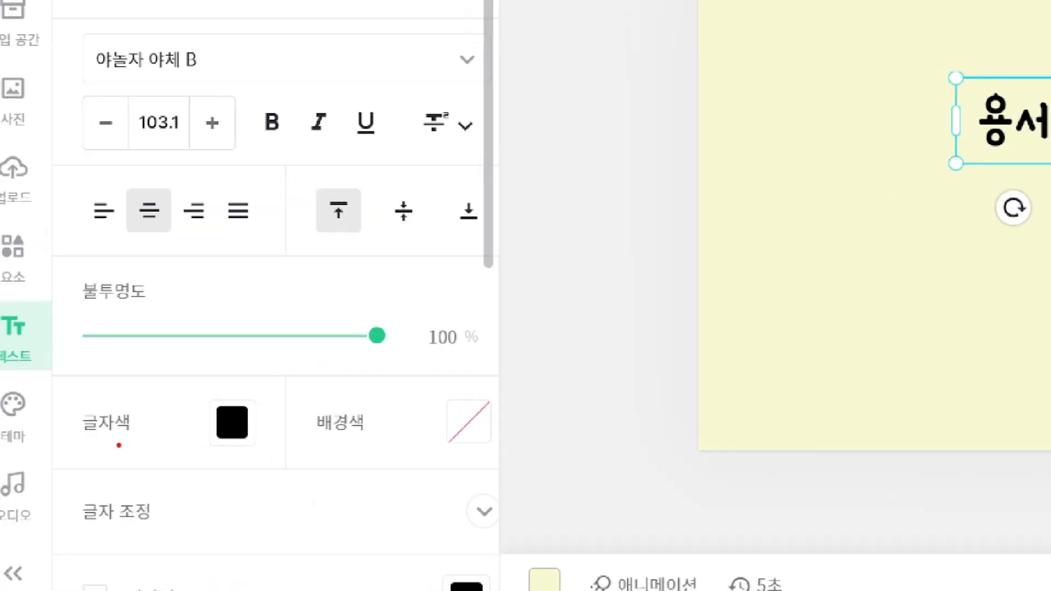
pyautogui.moveTo(71, 457); pyautogui.dragTo(123, 457)
pyautogui.moveTo(270, 451)
pyautogui.mouseDown()
pyautogui.moveTo(198, 389)
pyautogui.moveTo(291, 398)
pyautogui.moveTo(286, 464)
pyautogui.mouseUp()
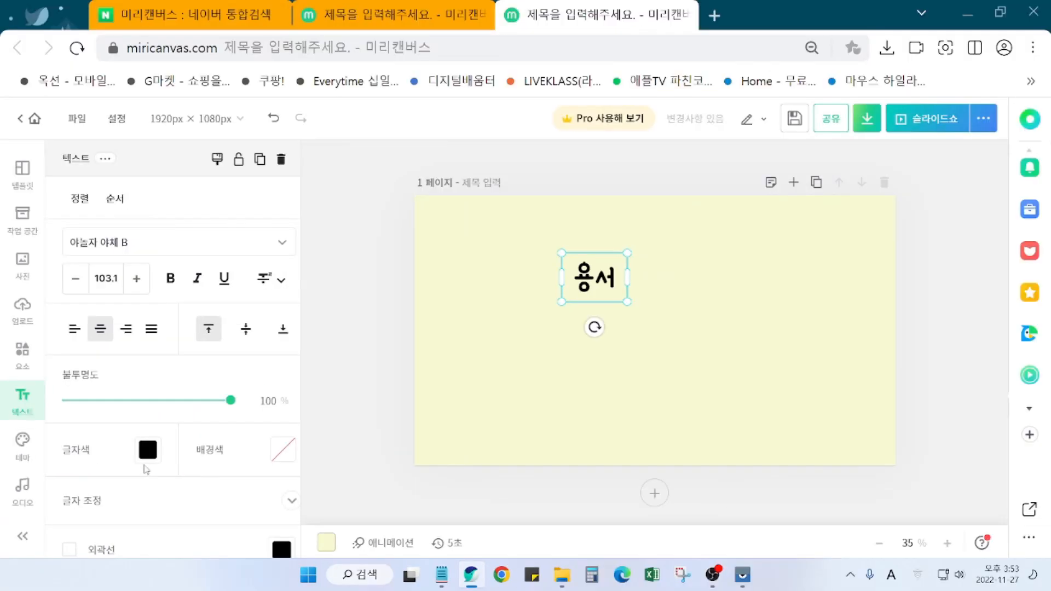
# Step: Set the 용서 title's 글자색 to orange #FD6F22 from the 색상 palette
pyautogui.click(147, 456)
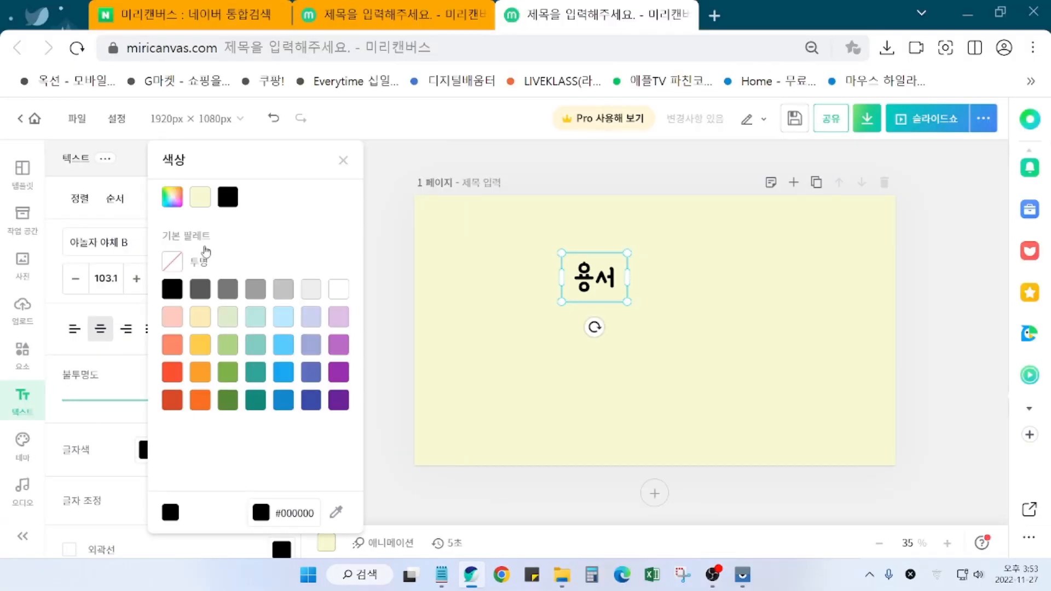
pyautogui.click(201, 405)
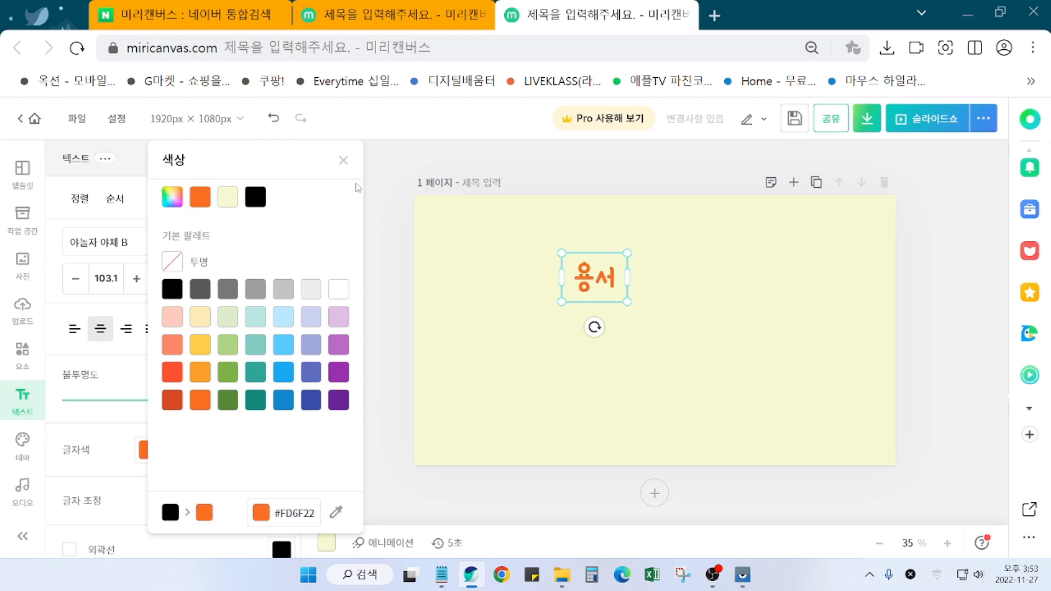
pyautogui.click(343, 161)
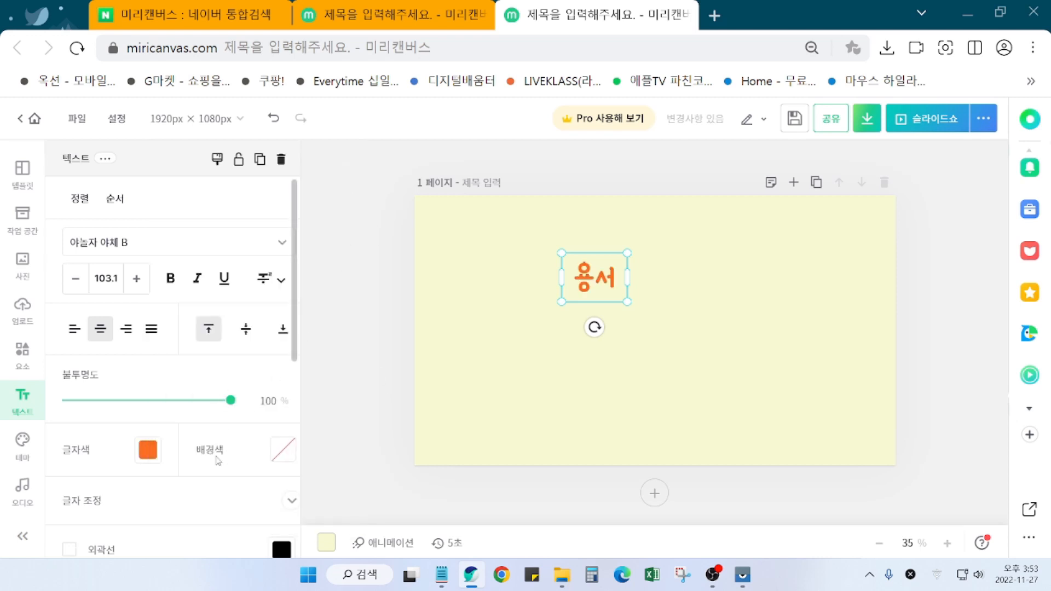
pyautogui.scroll(-1, 146, 493)
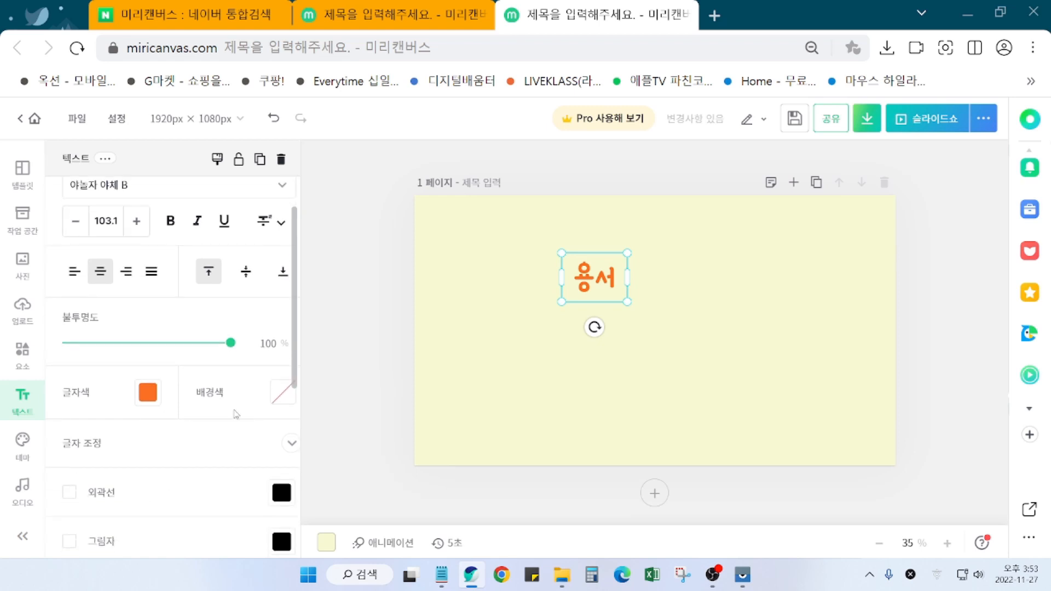
pyautogui.scroll(-1, 200, 465)
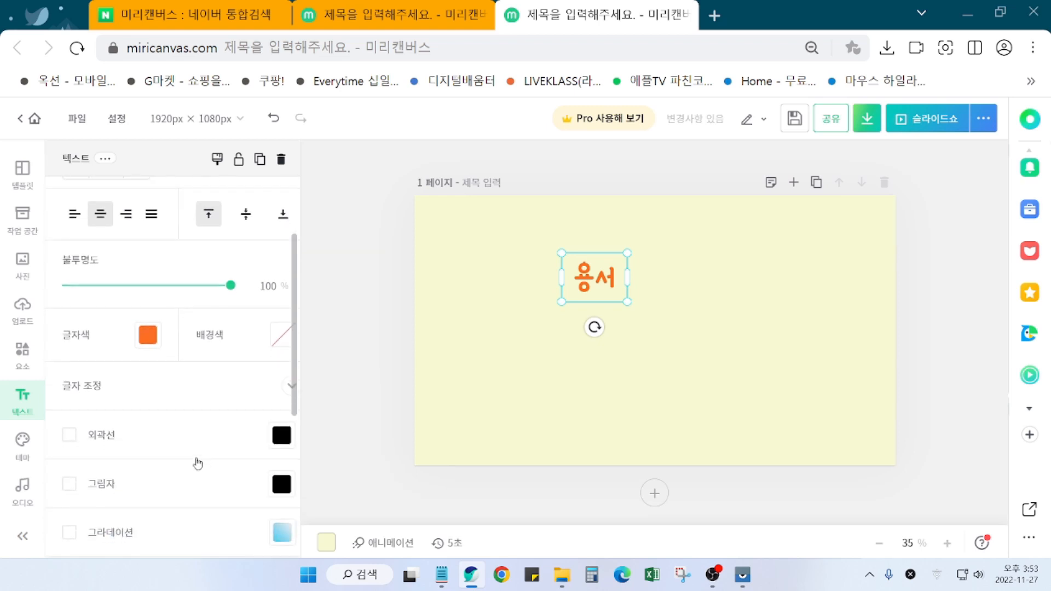
pyautogui.scroll(1, 197, 464)
pyautogui.scroll(-1, 197, 464)
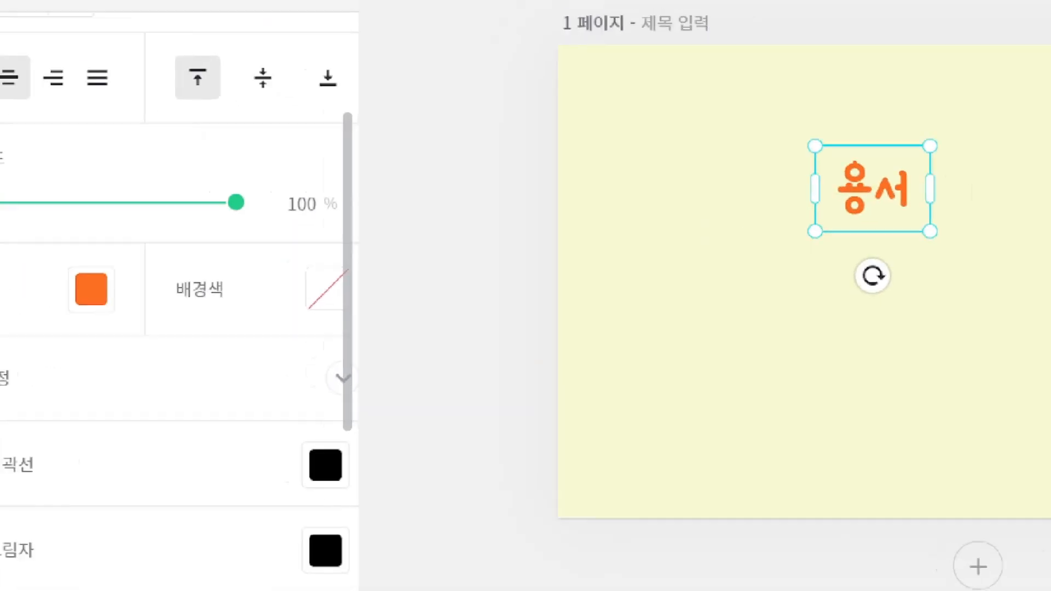
pyautogui.moveTo(110, 402); pyautogui.dragTo(176, 403)
pyautogui.moveTo(521, 394)
pyautogui.mouseDown()
pyautogui.moveTo(489, 393)
pyautogui.moveTo(484, 350)
pyautogui.moveTo(537, 348)
pyautogui.moveTo(535, 392)
pyautogui.moveTo(515, 403)
pyautogui.mouseUp()
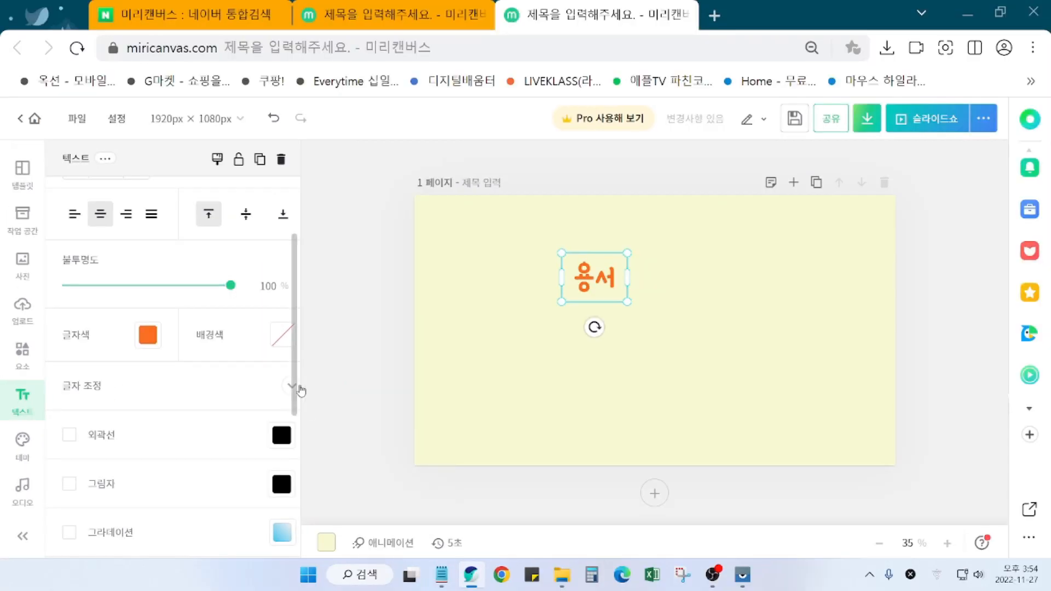
# Step: Under 글자 조정, raise the 용서 title's 자간 from -1 to 13
pyautogui.click(510, 373)
pyautogui.scroll(-1, 199, 471)
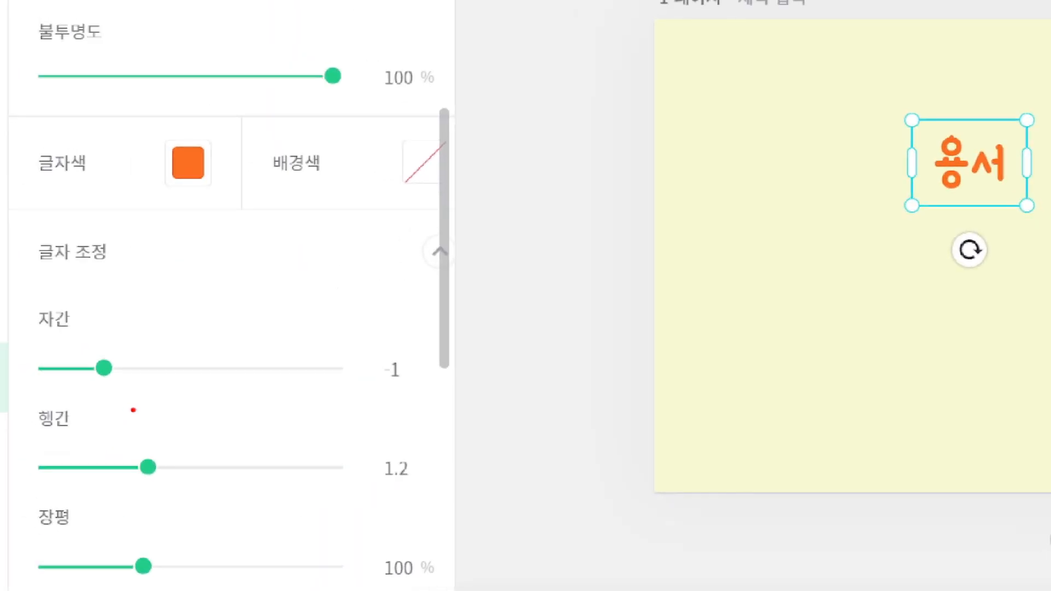
pyautogui.moveTo(136, 397)
pyautogui.mouseDown()
pyautogui.moveTo(96, 394)
pyautogui.moveTo(80, 354)
pyautogui.moveTo(123, 353)
pyautogui.moveTo(134, 399)
pyautogui.mouseUp()
pyautogui.moveTo(142, 345); pyautogui.dragTo(184, 345)
pyautogui.moveTo(164, 335)
pyautogui.mouseDown()
pyautogui.moveTo(185, 342)
pyautogui.moveTo(168, 366)
pyautogui.mouseUp()
pyautogui.click(180, 381)
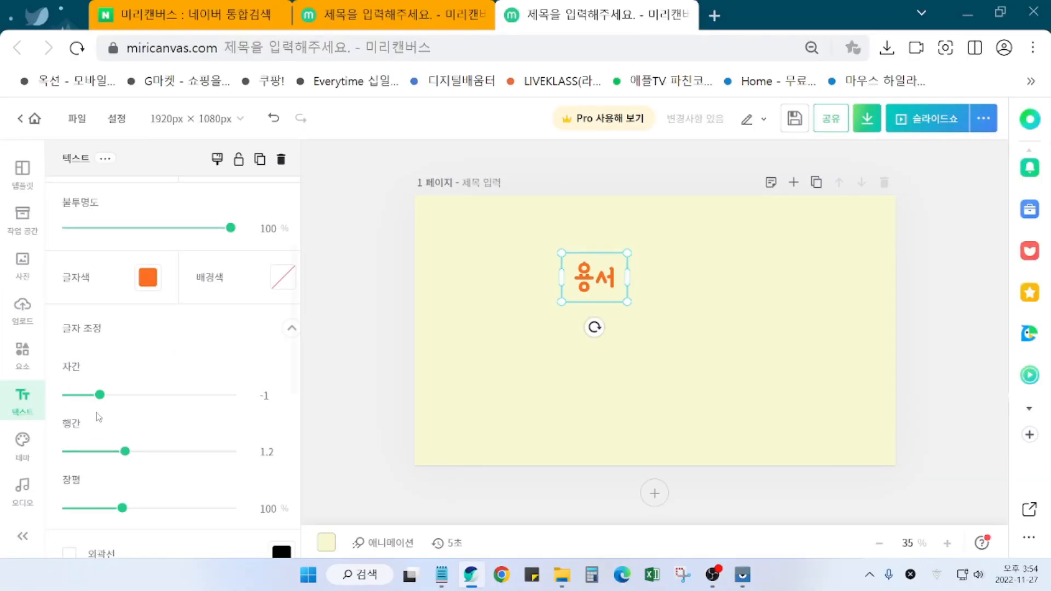
pyautogui.moveTo(104, 368)
pyautogui.mouseDown()
pyautogui.moveTo(120, 368)
pyautogui.moveTo(109, 407)
pyautogui.mouseUp()
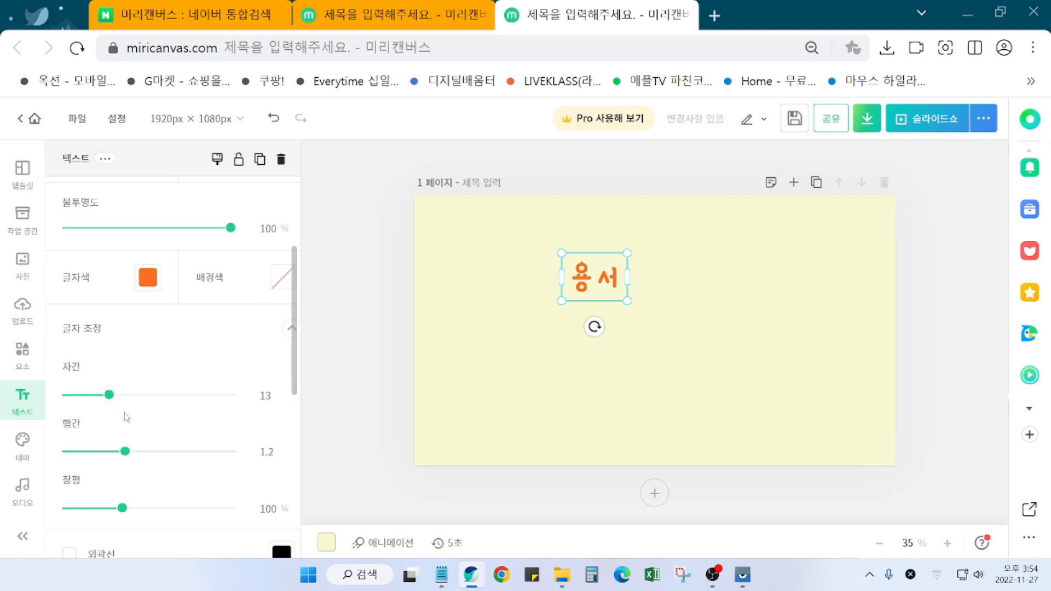
pyautogui.scroll(-3, 204, 376)
pyautogui.scroll(3, 197, 399)
pyautogui.scroll(-6, 180, 378)
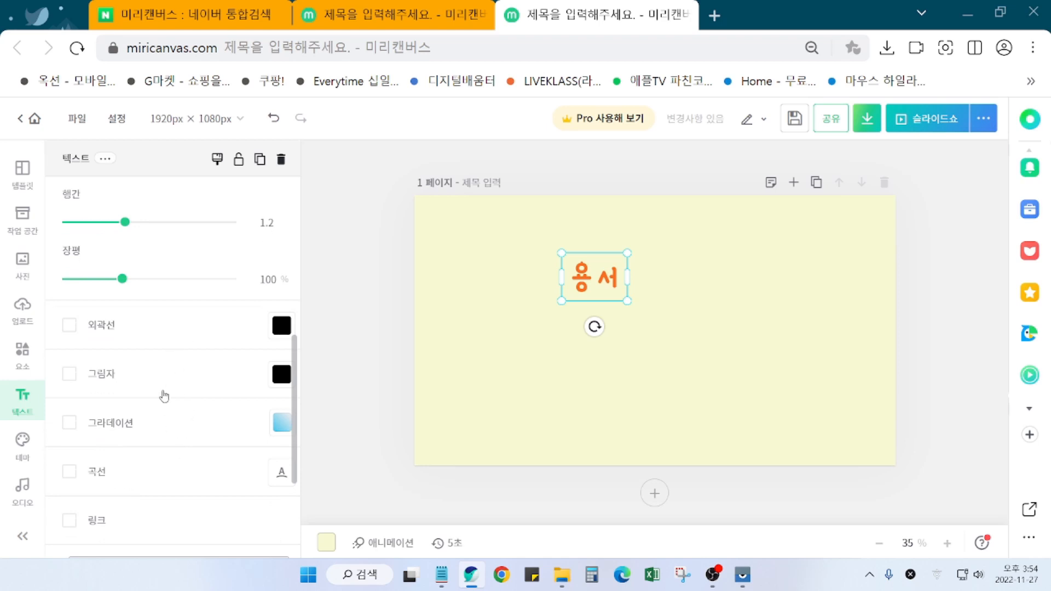
pyautogui.scroll(-1, 165, 399)
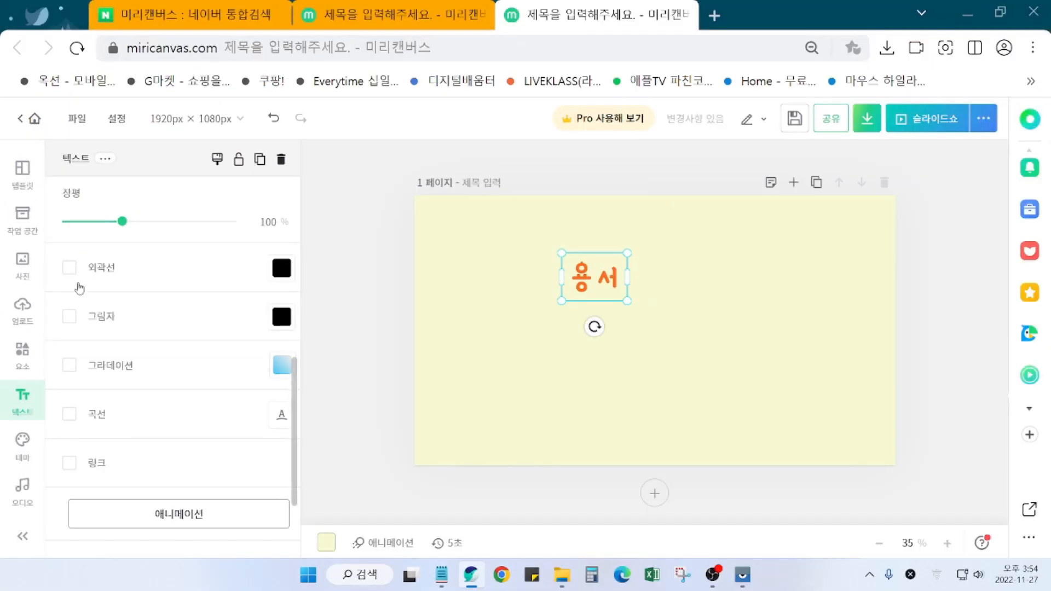
# Step: Enable 외곽선 on the 용서 title, colour it #595959, and raise 두께 from 5 to 30
pyautogui.click(121, 276)
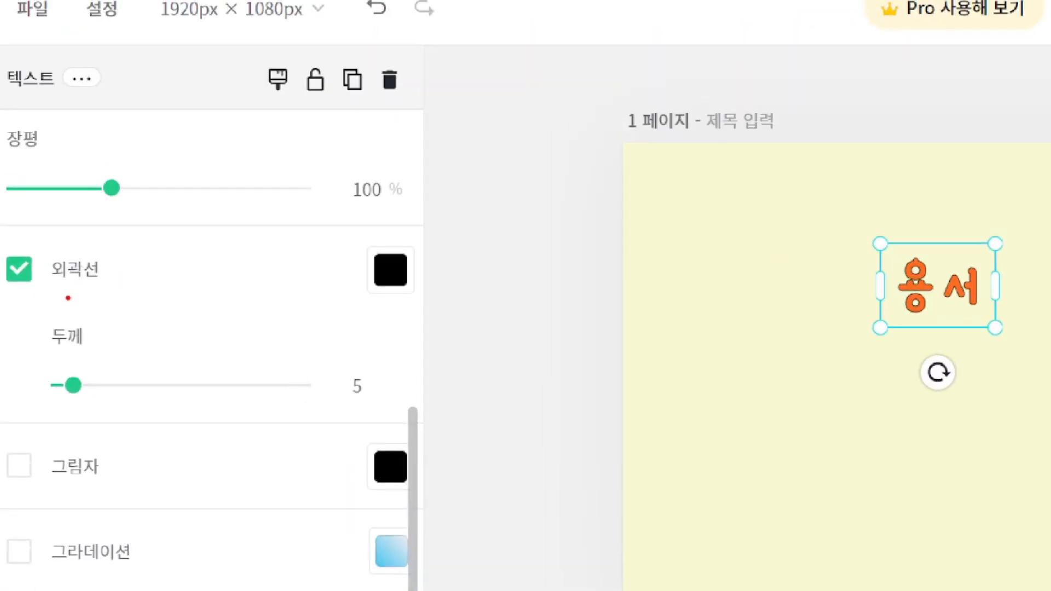
pyautogui.moveTo(51, 299); pyautogui.dragTo(131, 300)
pyautogui.moveTo(337, 278); pyautogui.dragTo(364, 272)
pyautogui.moveTo(336, 256)
pyautogui.mouseDown()
pyautogui.moveTo(346, 261)
pyautogui.moveTo(321, 321)
pyautogui.mouseUp()
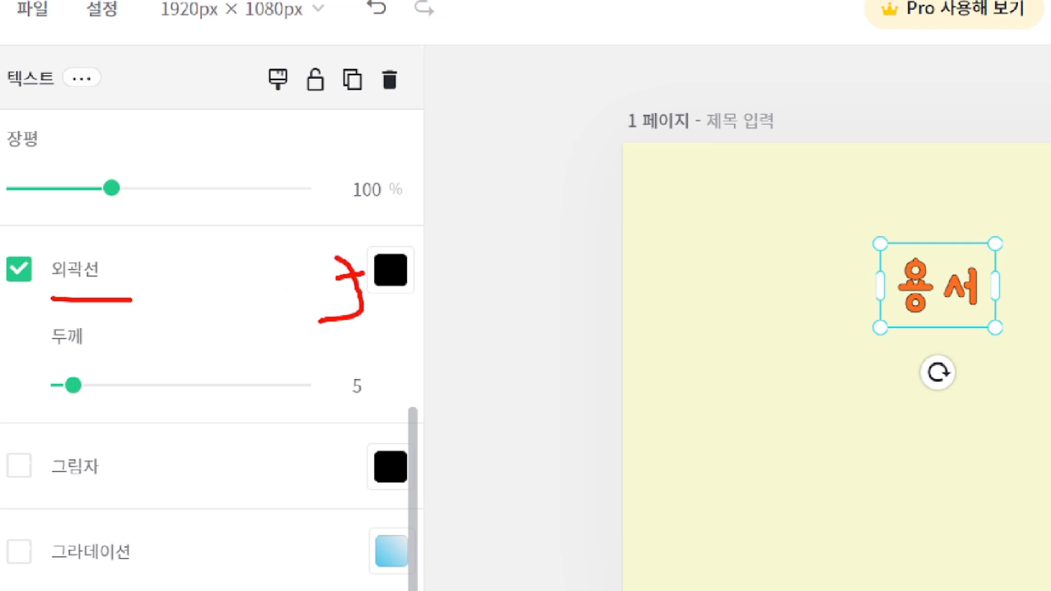
pyautogui.moveTo(97, 399)
pyautogui.mouseDown()
pyautogui.moveTo(64, 351)
pyautogui.moveTo(112, 420)
pyautogui.mouseUp()
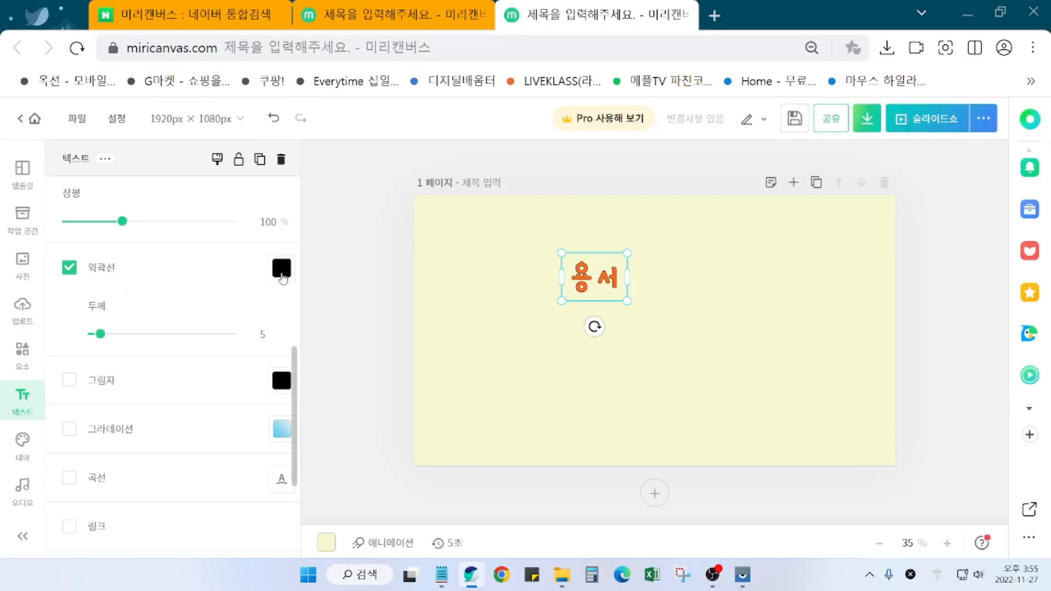
pyautogui.click(392, 279)
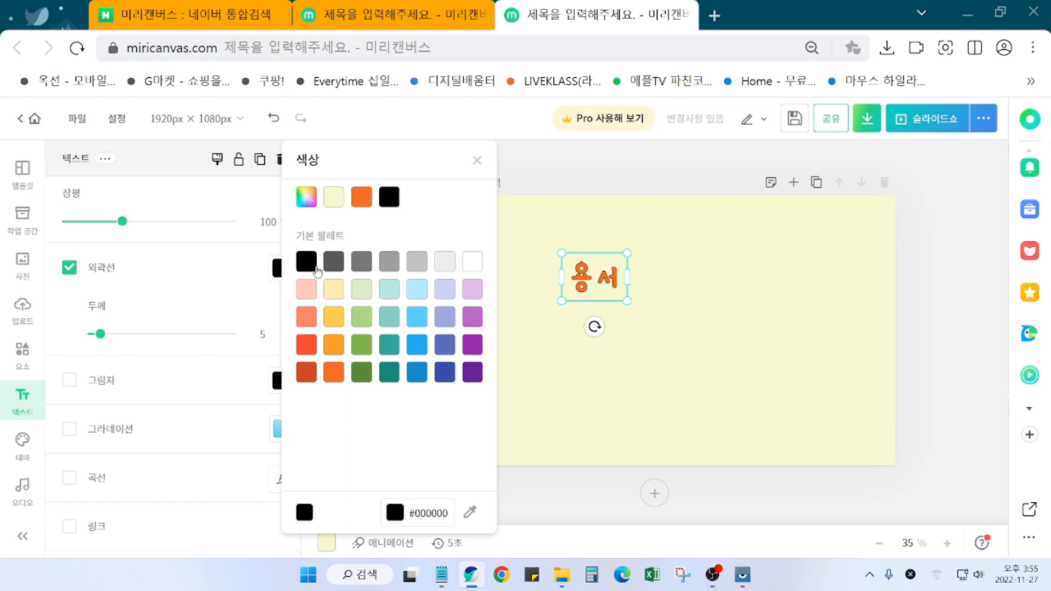
pyautogui.click(331, 268)
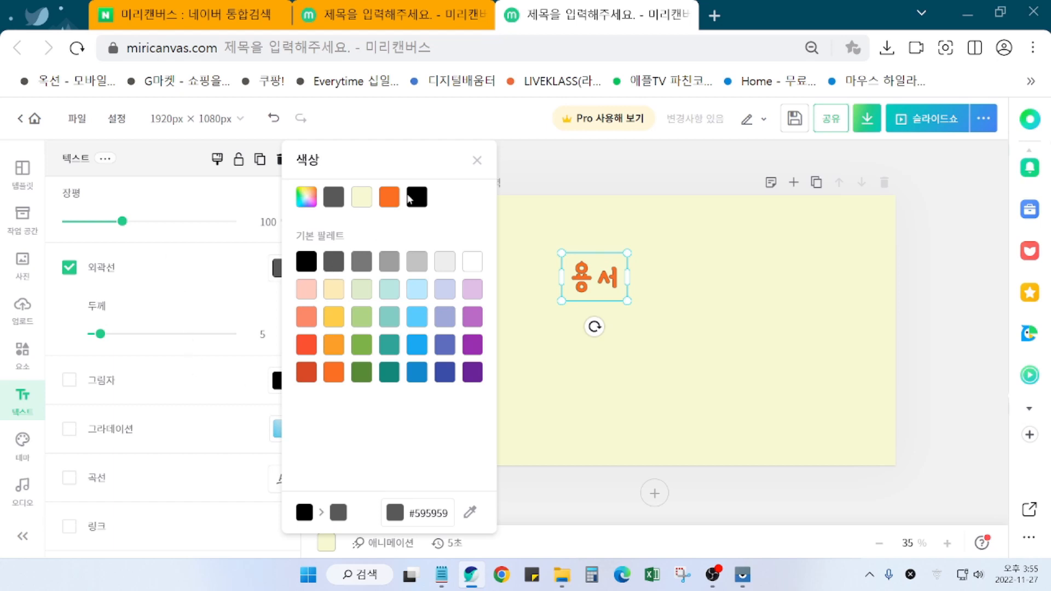
pyautogui.moveTo(101, 334); pyautogui.dragTo(121, 338)
pyautogui.moveTo(128, 337); pyautogui.dragTo(135, 340)
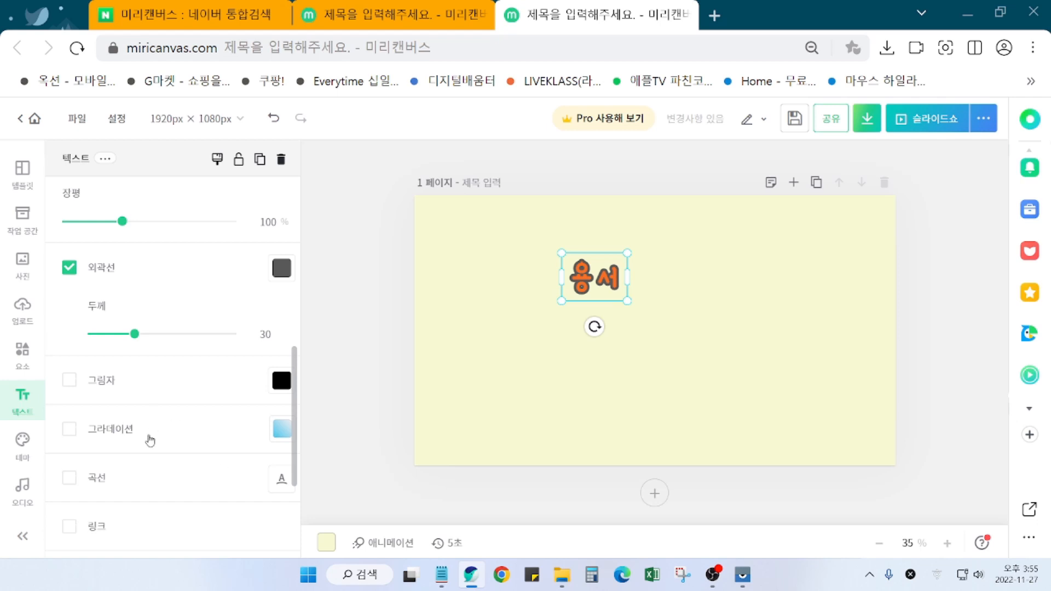
# Step: Widen the 용서 title's letter spacing (자간) from 13 to 21
pyautogui.scroll(-3, 183, 466)
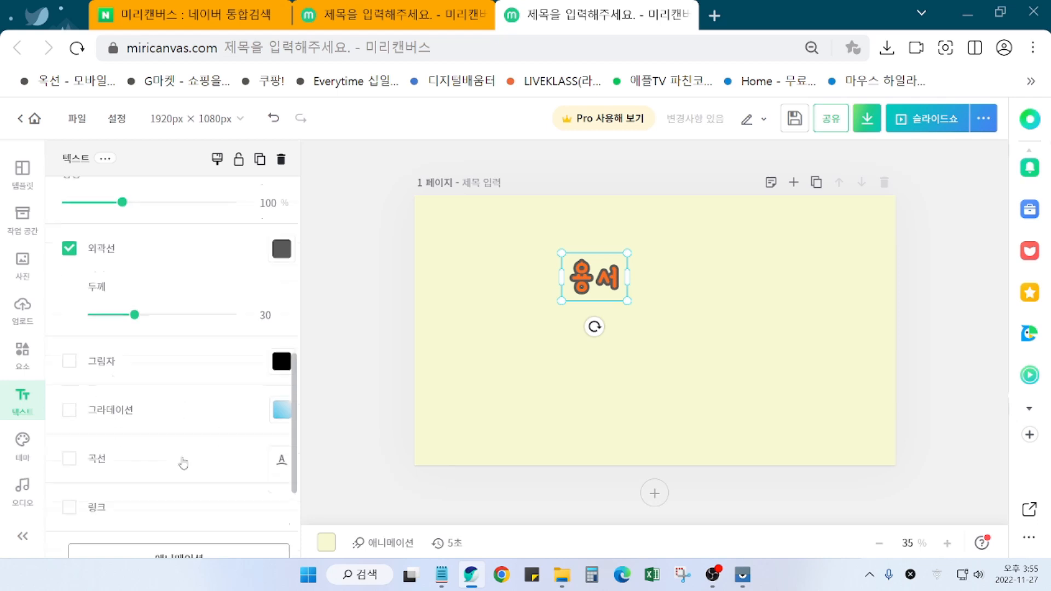
pyautogui.scroll(10, 186, 467)
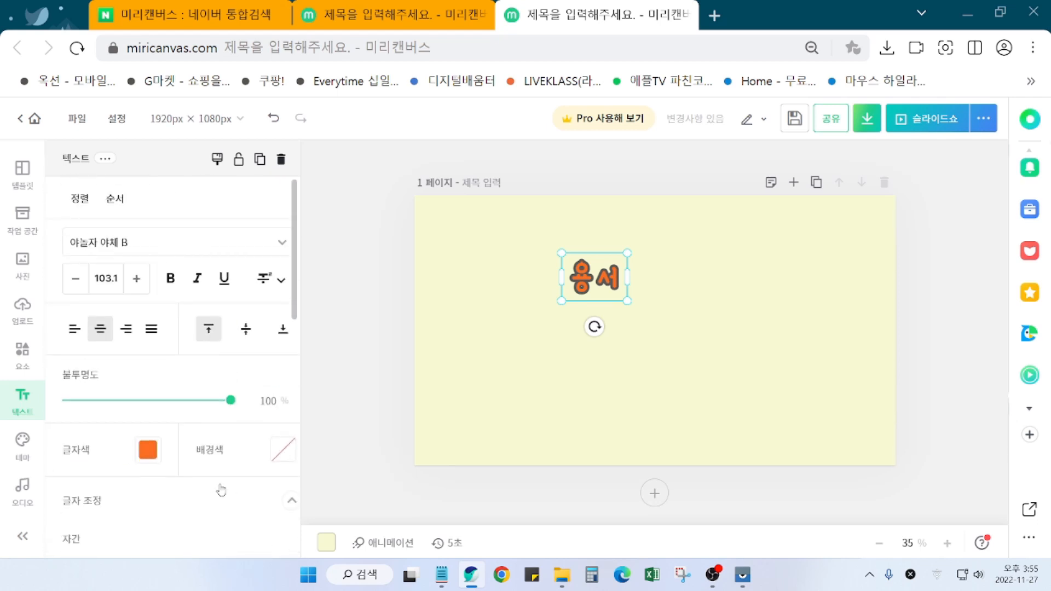
pyautogui.scroll(-1, 197, 419)
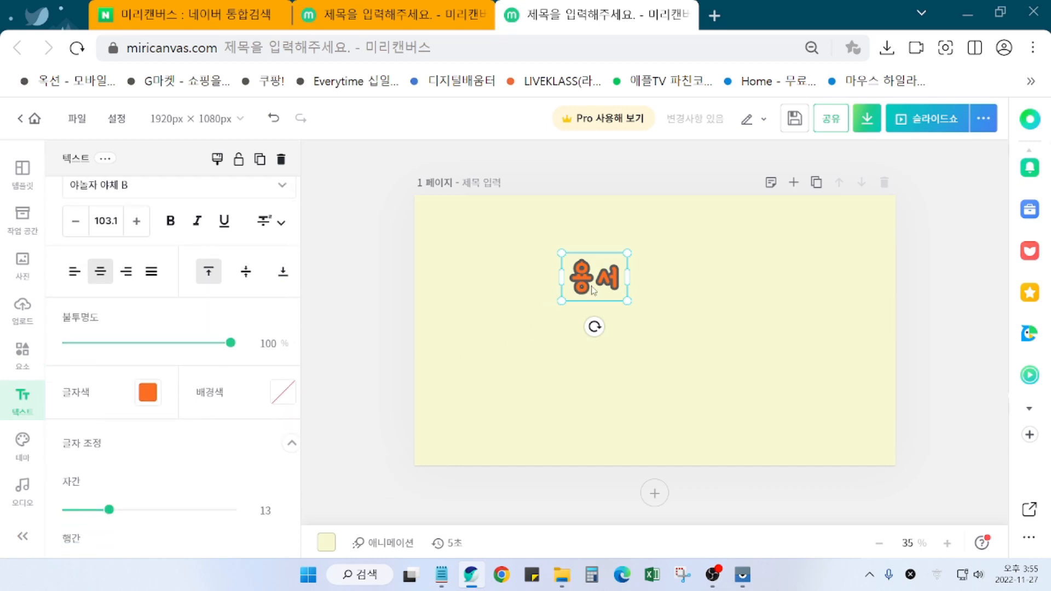
pyautogui.scroll(-1, 227, 458)
pyautogui.moveTo(109, 453); pyautogui.dragTo(114, 453)
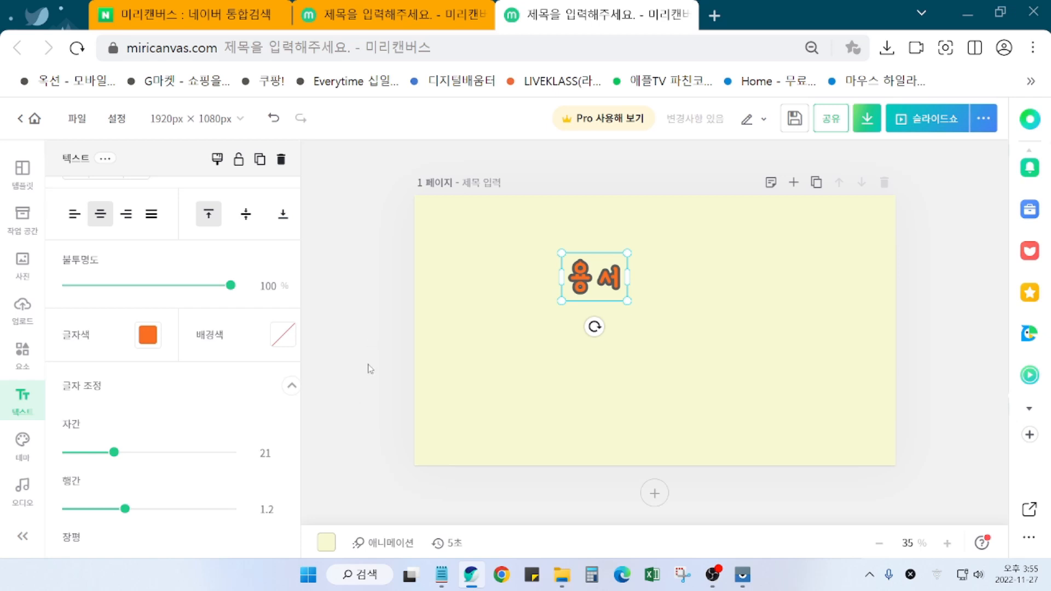
pyautogui.doubleClick(598, 289)
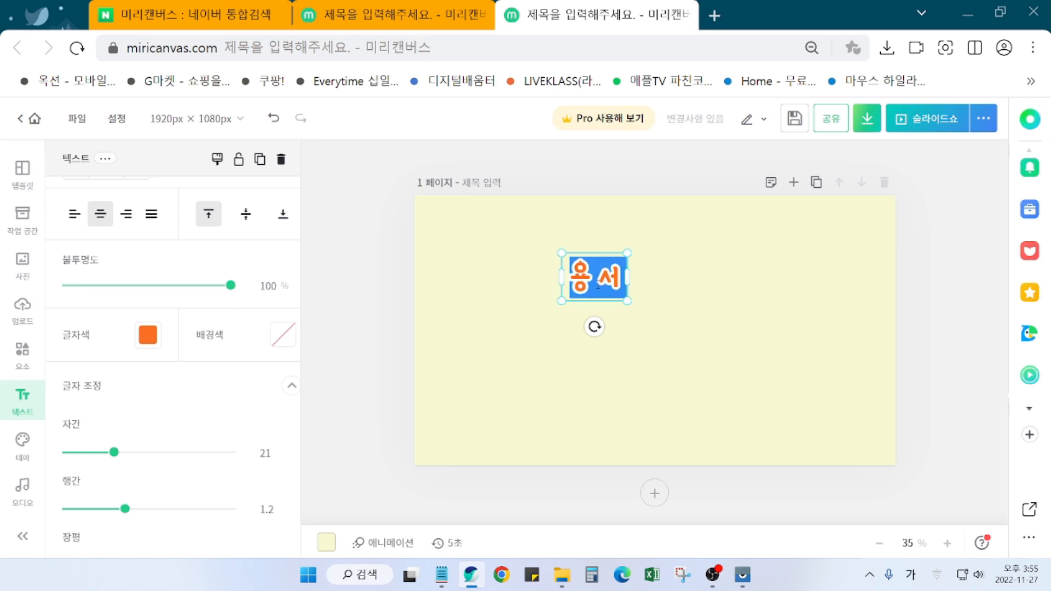
pyautogui.click(746, 286)
pyautogui.click(611, 290)
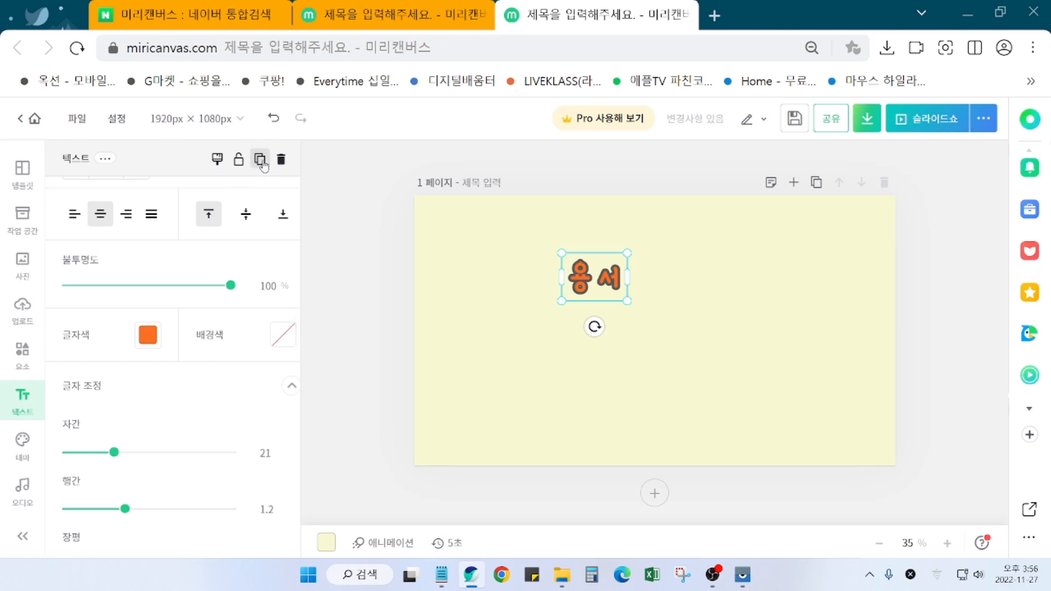
# Step: Duplicate the 용서 title, move the copy lower right, and replace its text with the author's name
pyautogui.click(261, 160)
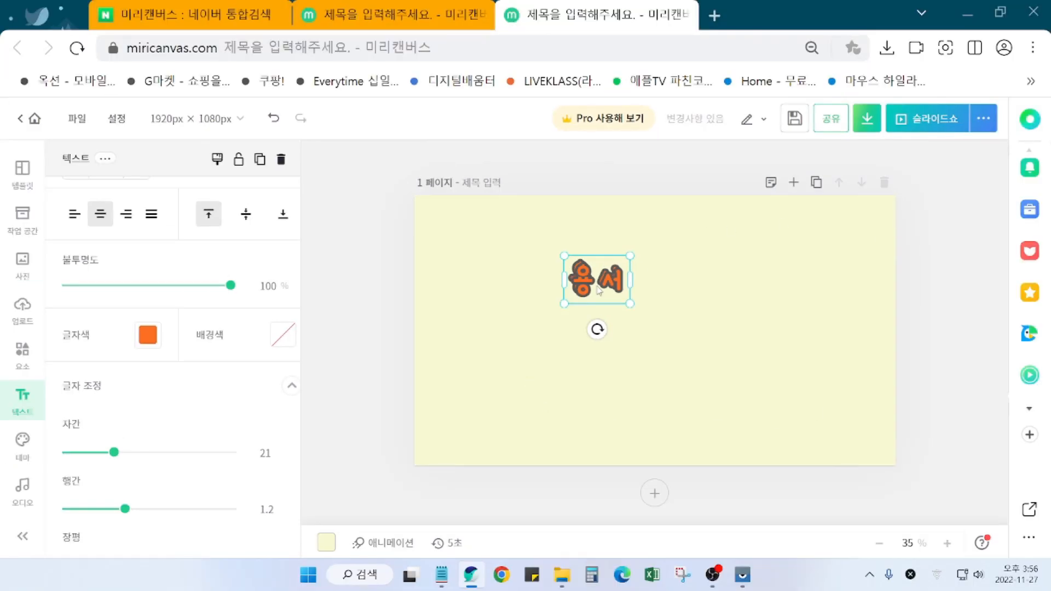
pyautogui.moveTo(598, 288); pyautogui.dragTo(734, 362)
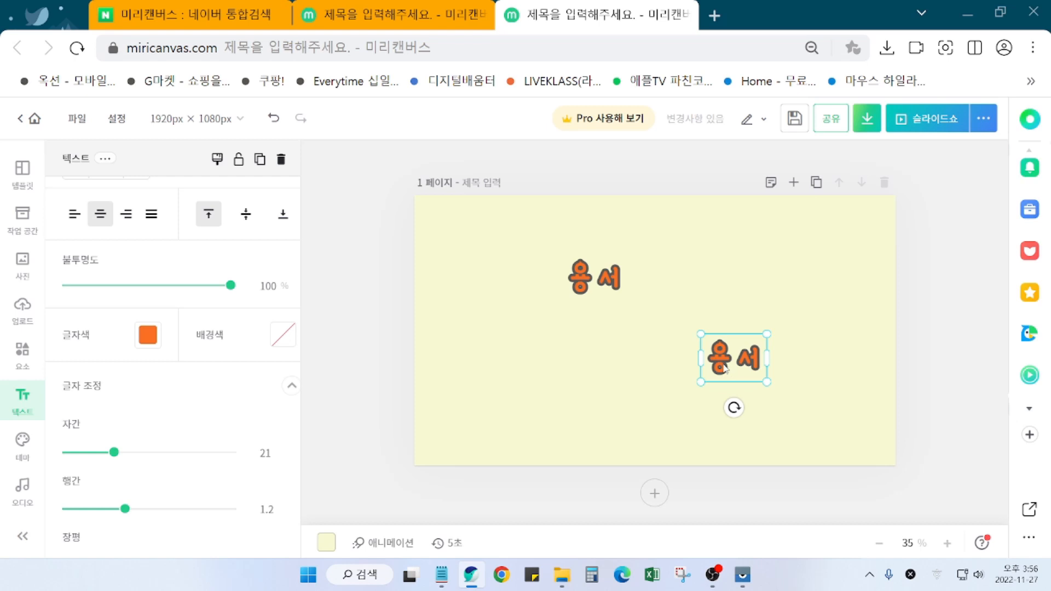
pyautogui.doubleClick(727, 366)
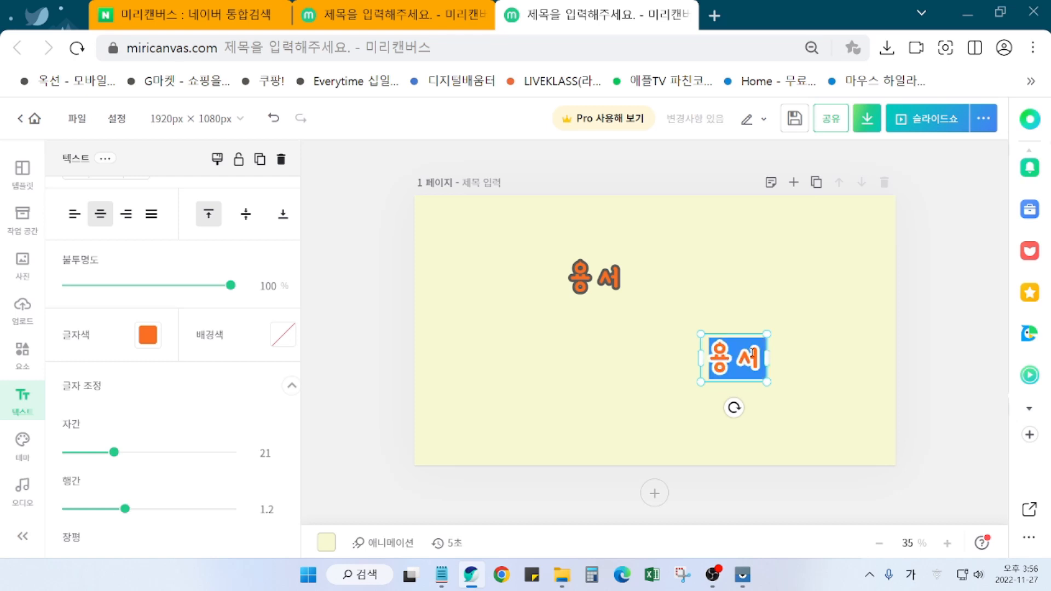
pyautogui.write('김창와')
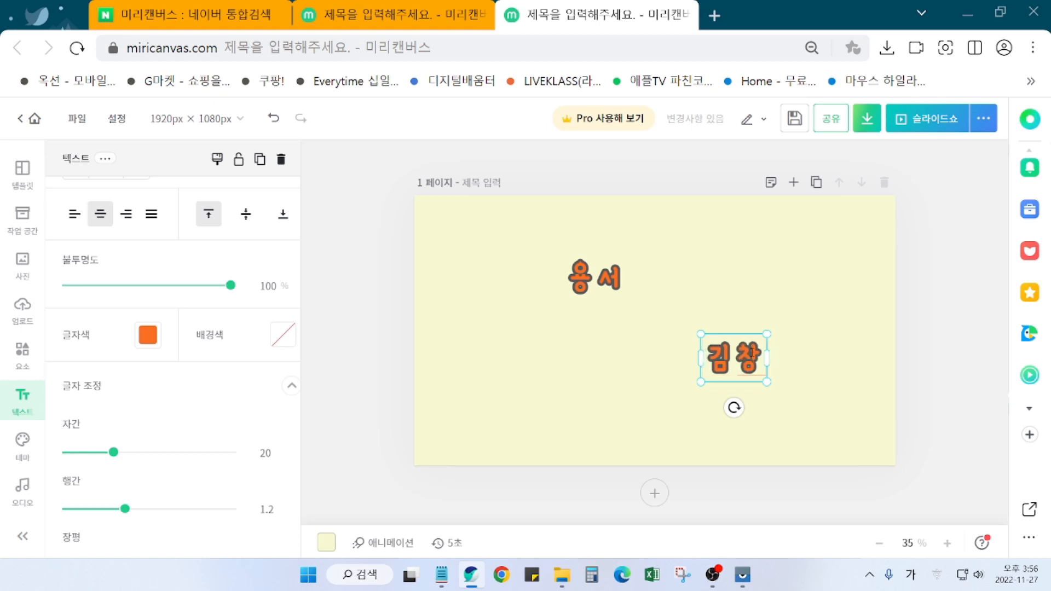
pyautogui.write('ㄴ')
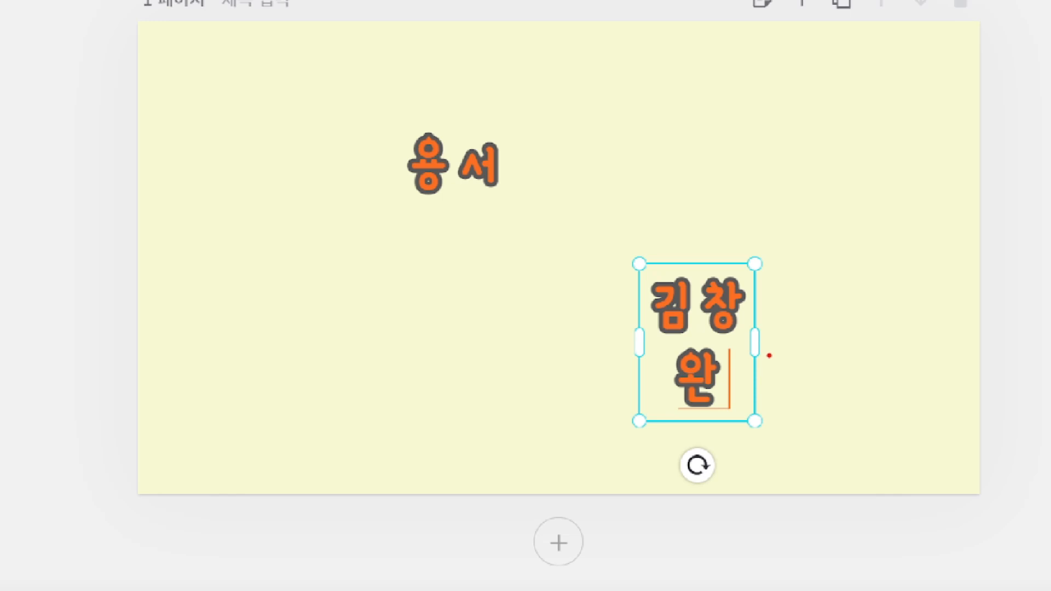
pyautogui.moveTo(791, 339)
pyautogui.mouseDown()
pyautogui.moveTo(827, 334)
pyautogui.moveTo(815, 365)
pyautogui.mouseUp()
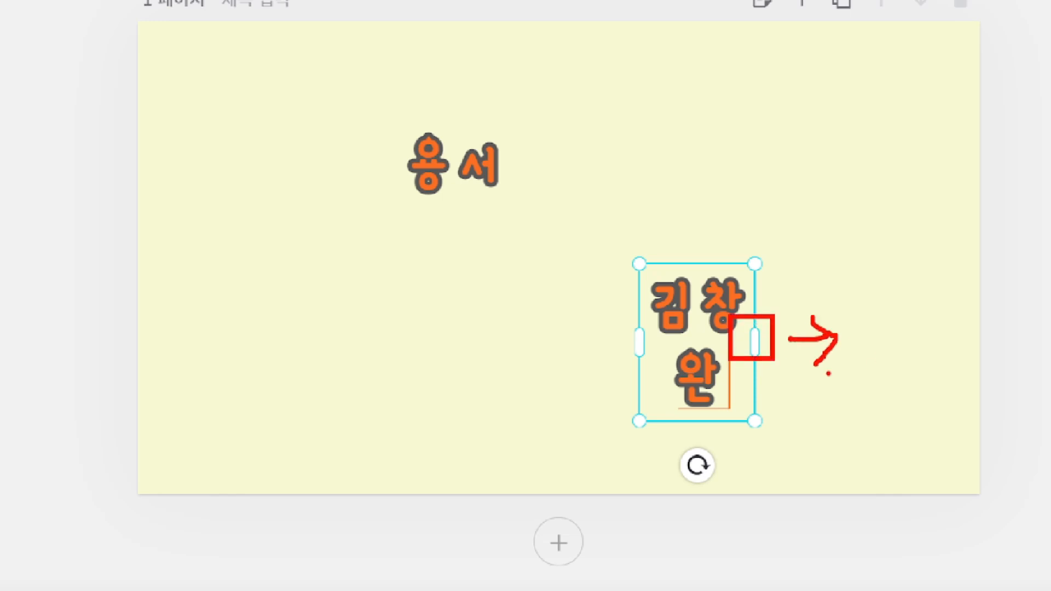
pyautogui.press('Escape')
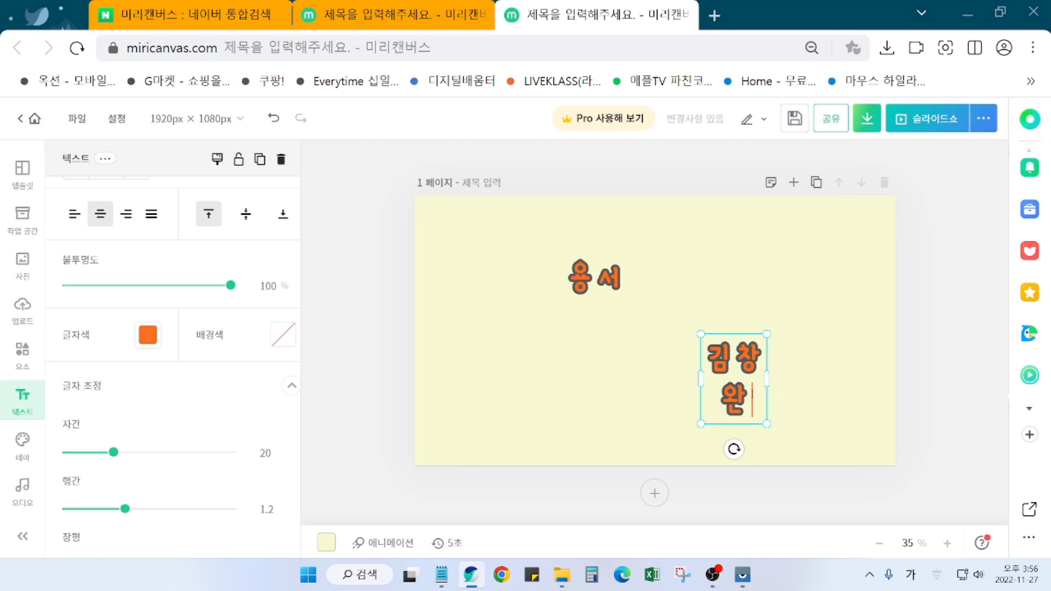
pyautogui.click(817, 396)
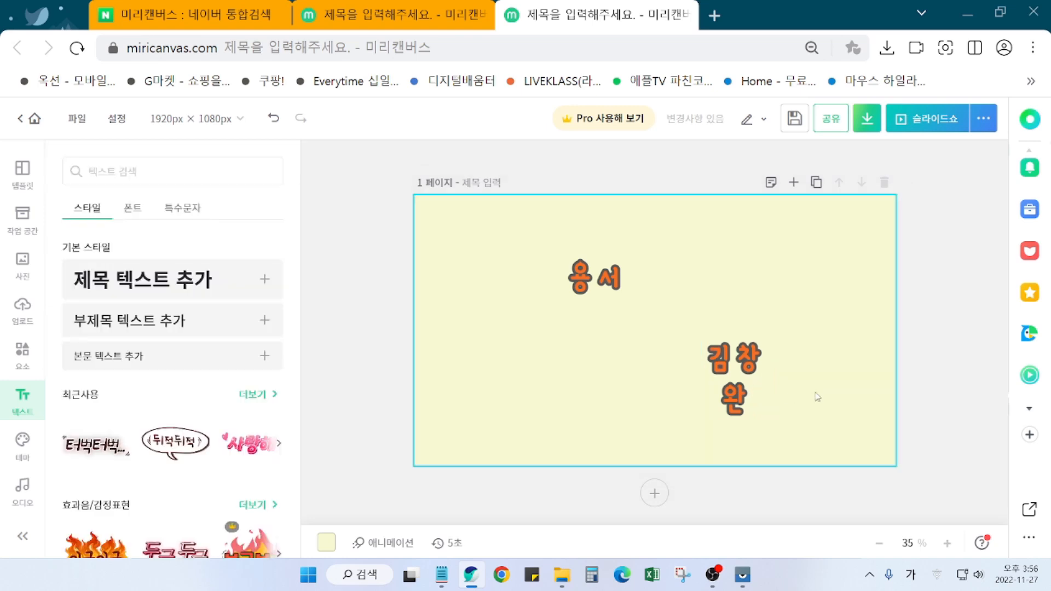
# Step: Widen the author's name box to one line, shrink it and move it further lower right
pyautogui.click(764, 391)
pyautogui.moveTo(766, 379)
pyautogui.mouseDown()
pyautogui.moveTo(797, 376)
pyautogui.moveTo(765, 363)
pyautogui.mouseUp()
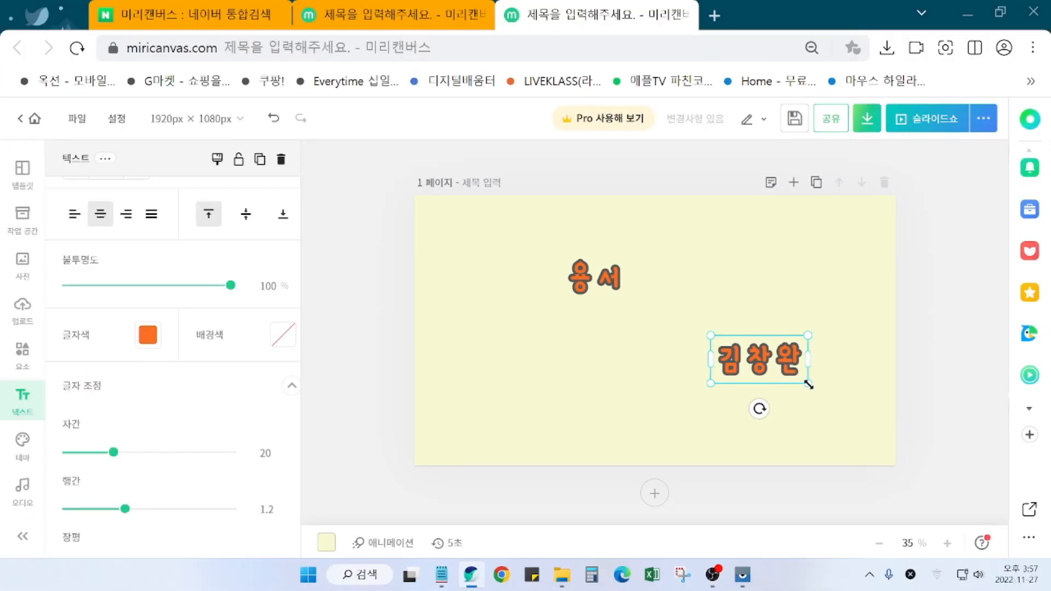
pyautogui.moveTo(796, 369); pyautogui.dragTo(714, 326)
pyautogui.moveTo(761, 360); pyautogui.dragTo(775, 368)
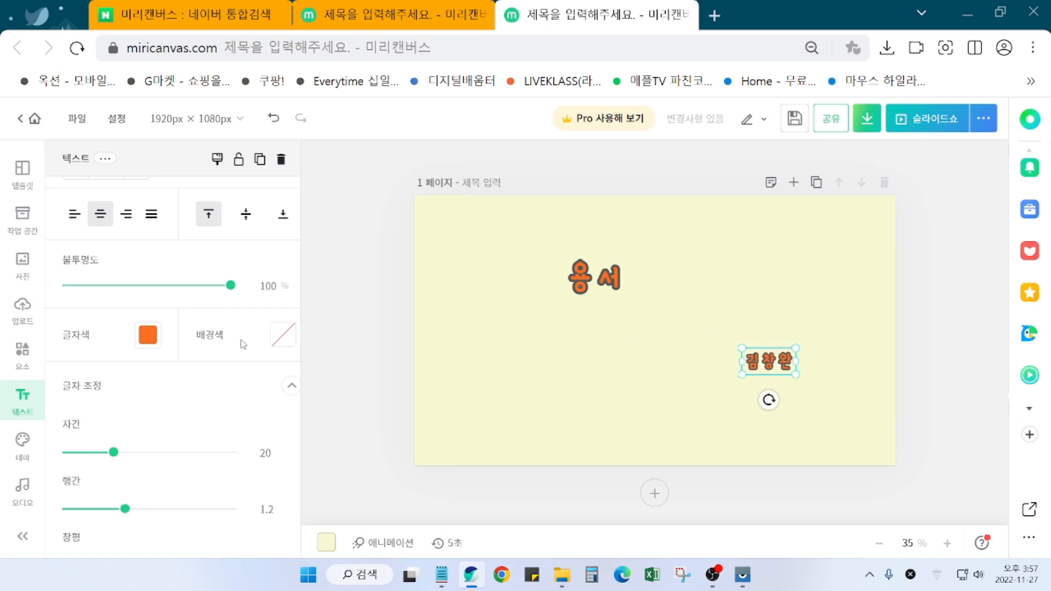
# Step: Colour the author's name light green (#AFD485)
pyautogui.click(148, 335)
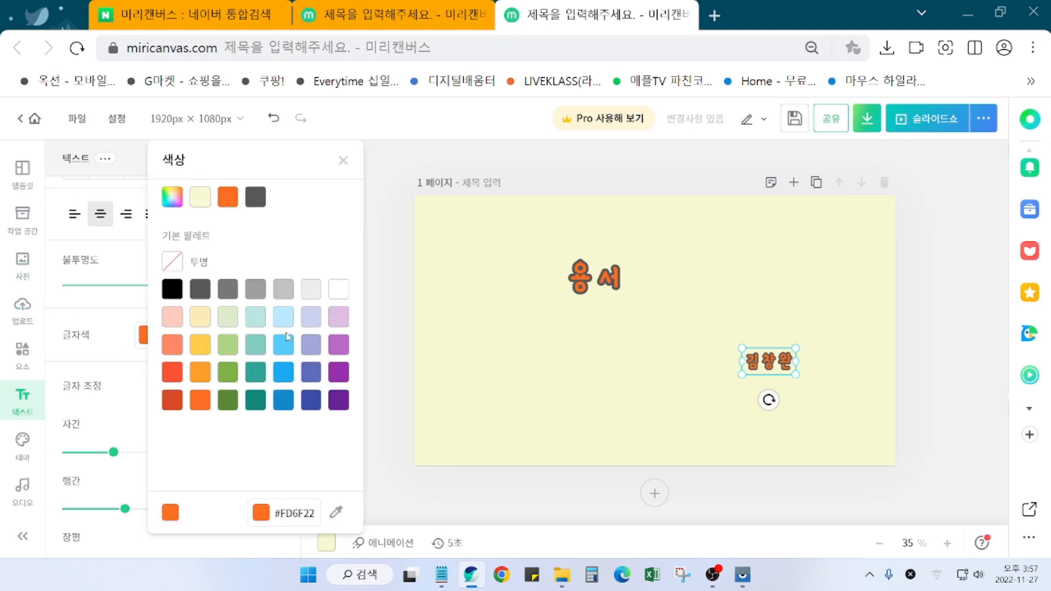
pyautogui.click(227, 345)
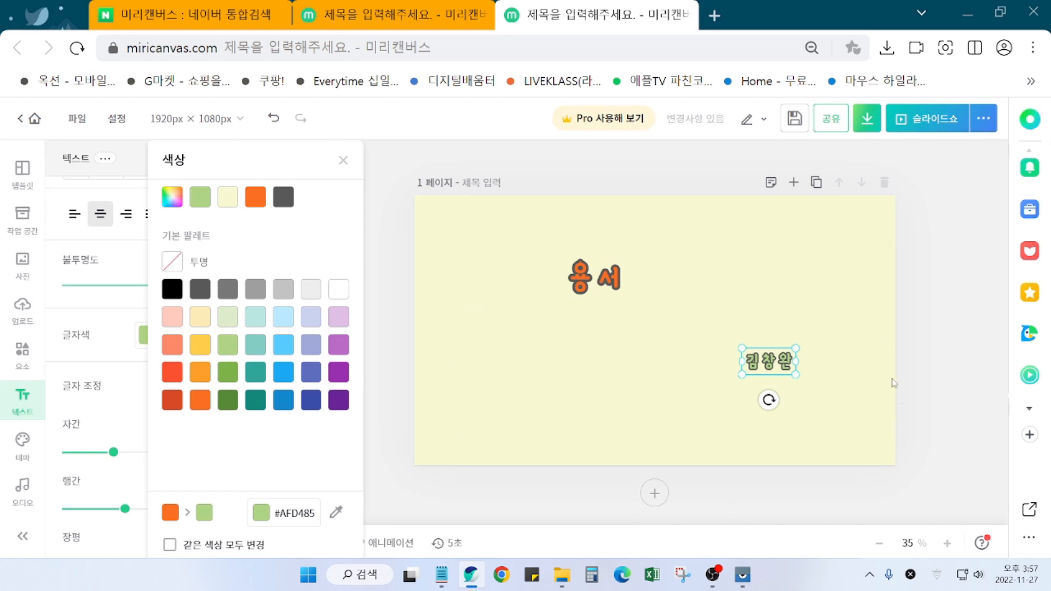
pyautogui.click(959, 362)
pyautogui.click(957, 403)
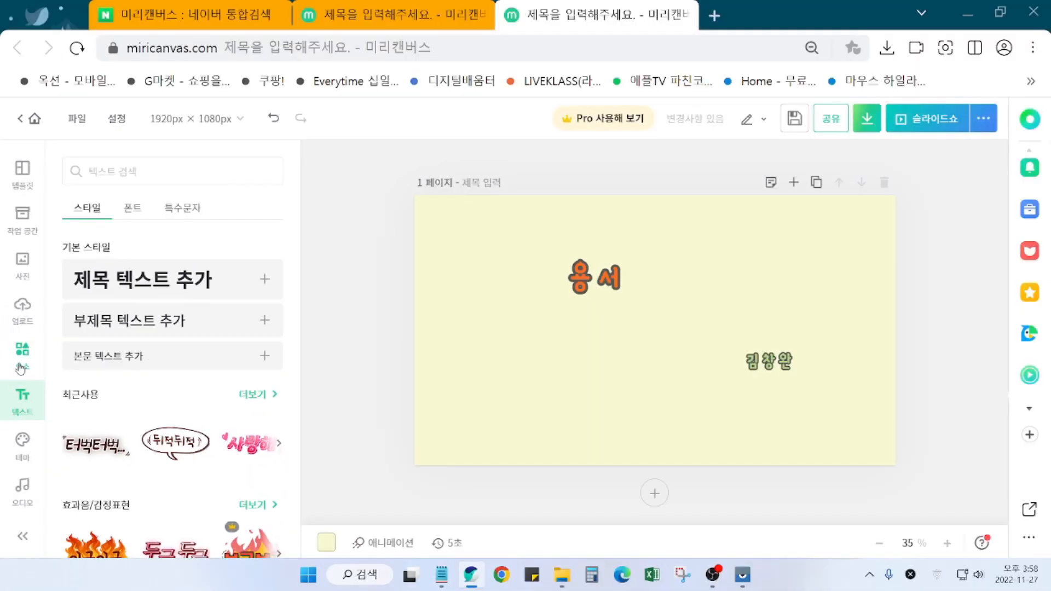
# Step: Search the Elements library for 테두리 and browse through the border results
pyautogui.click(36, 372)
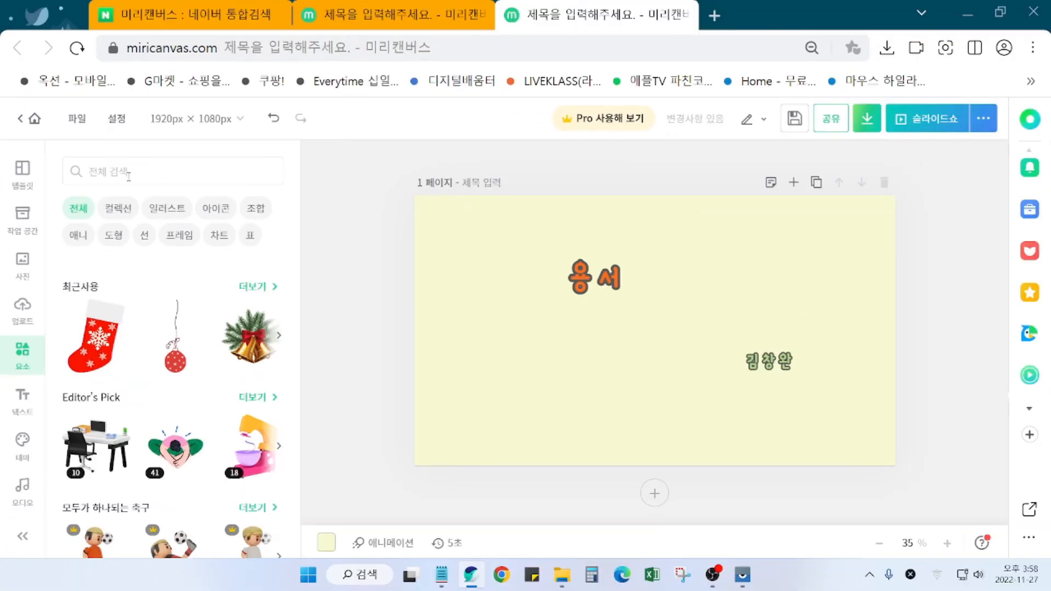
pyautogui.click(181, 175)
pyautogui.write('테두리')
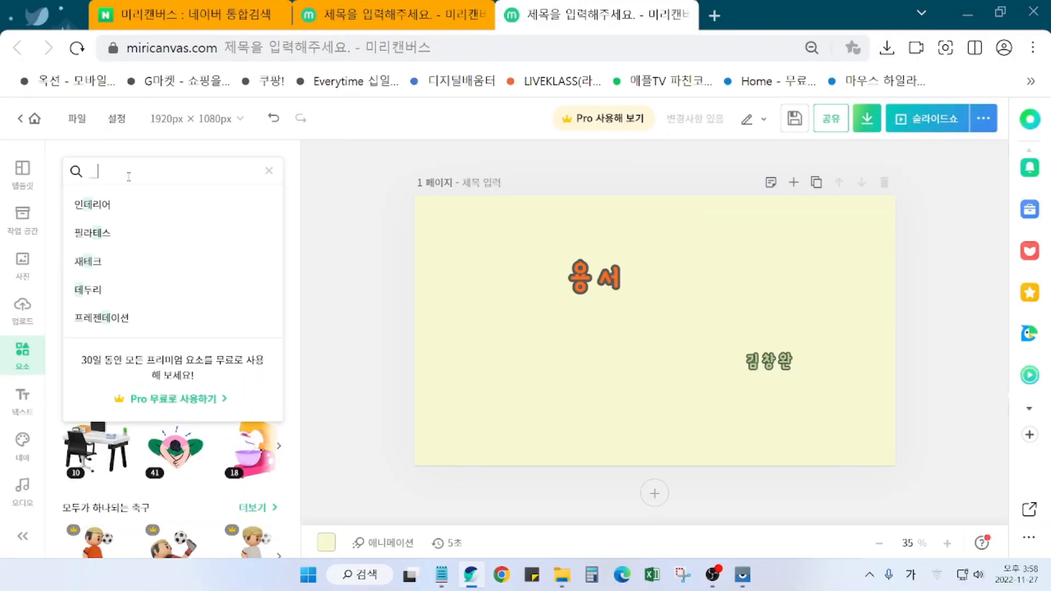
pyautogui.press('Return')
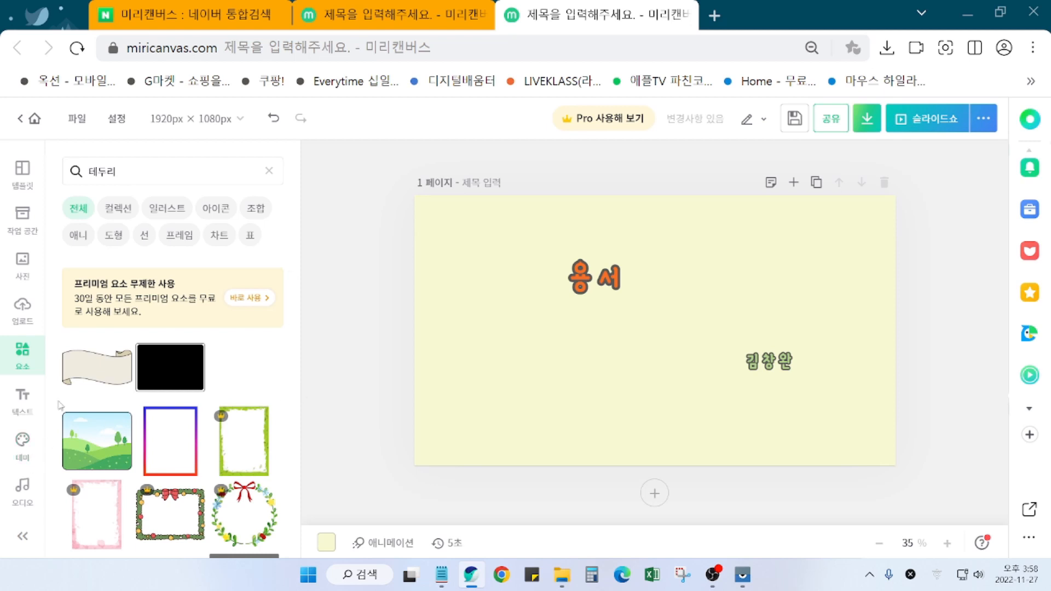
pyautogui.scroll(-5, 193, 465)
pyautogui.scroll(-10, 196, 468)
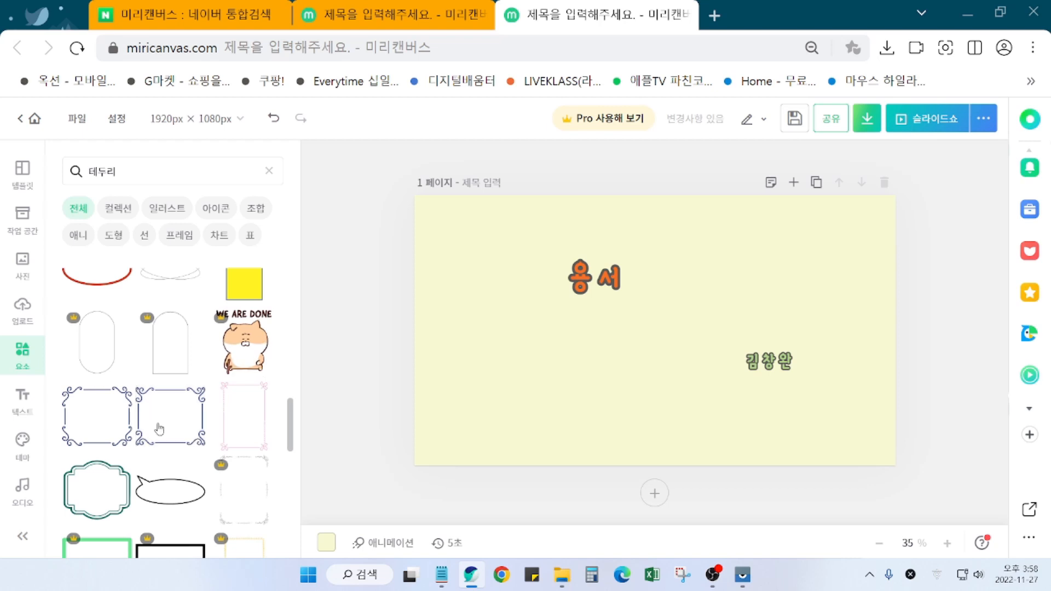
pyautogui.scroll(-8, 170, 429)
pyautogui.scroll(-10, 186, 476)
pyautogui.scroll(-10, 170, 471)
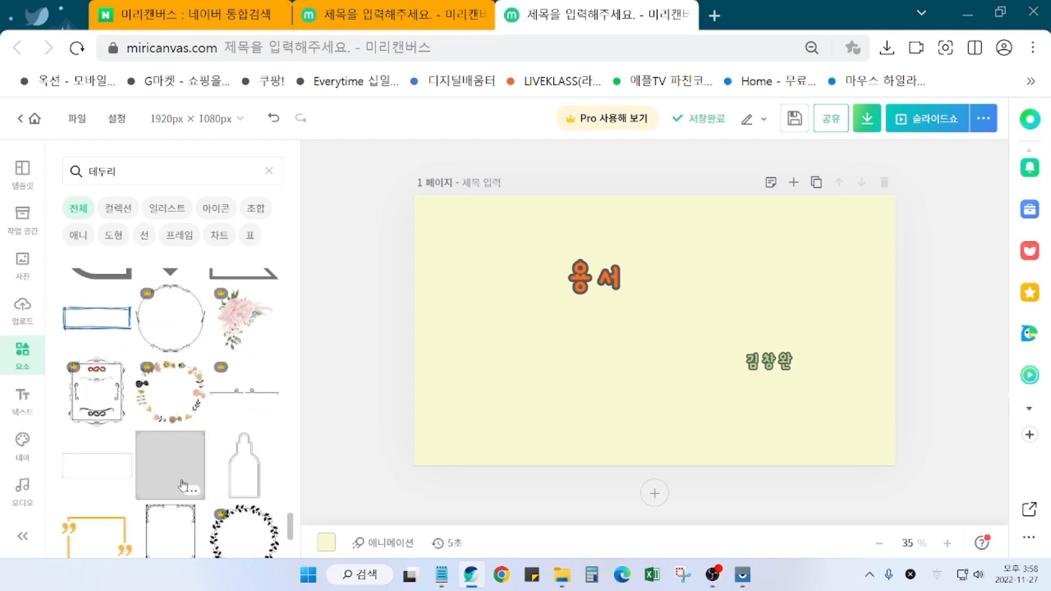
pyautogui.scroll(-10, 182, 485)
pyautogui.scroll(-10, 189, 506)
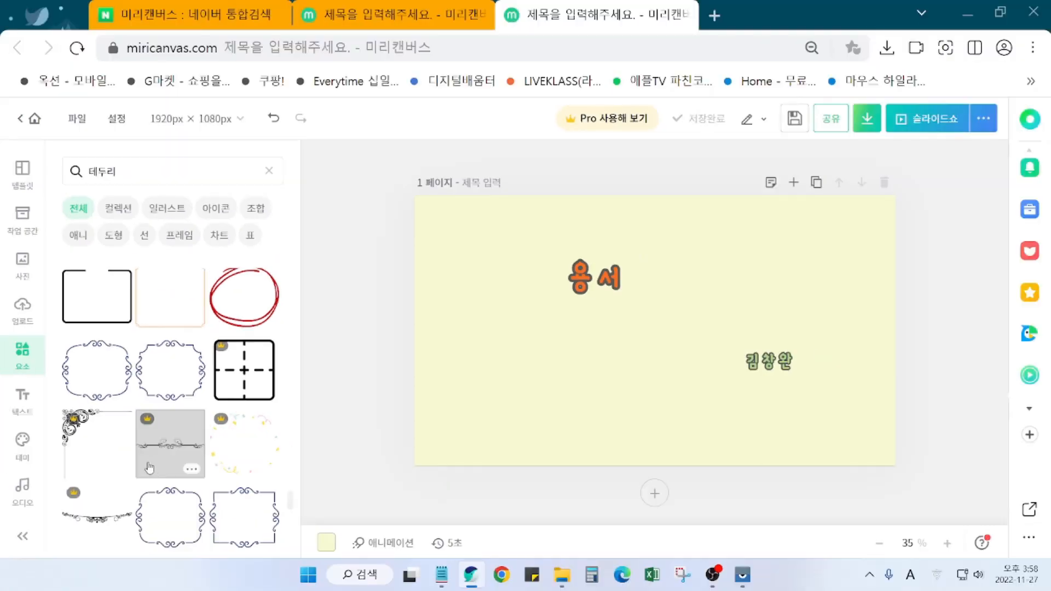
pyautogui.scroll(-5, 223, 584)
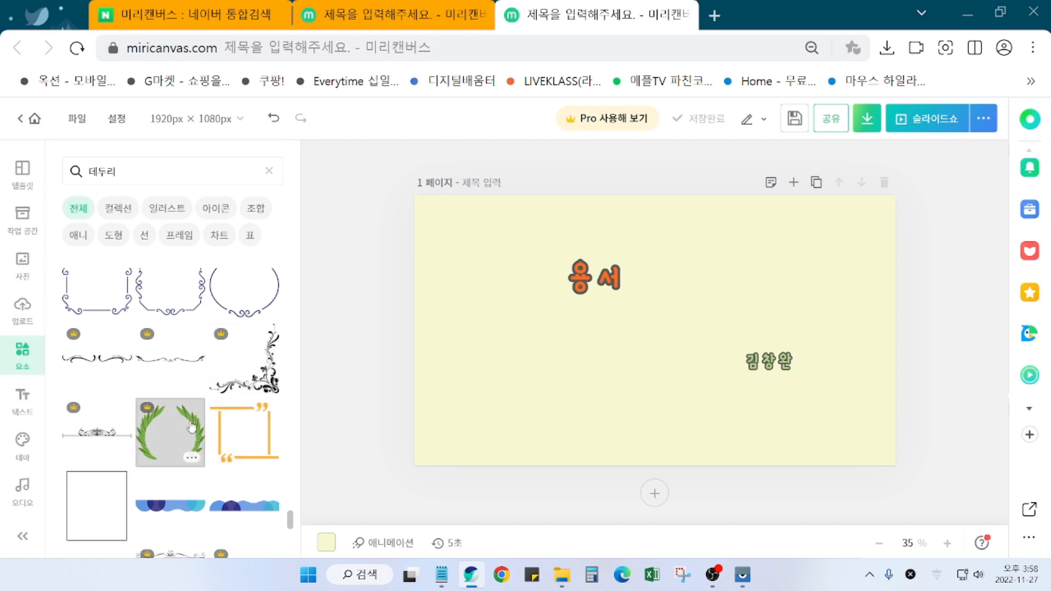
pyautogui.scroll(-4, 186, 455)
pyautogui.scroll(-4, 186, 457)
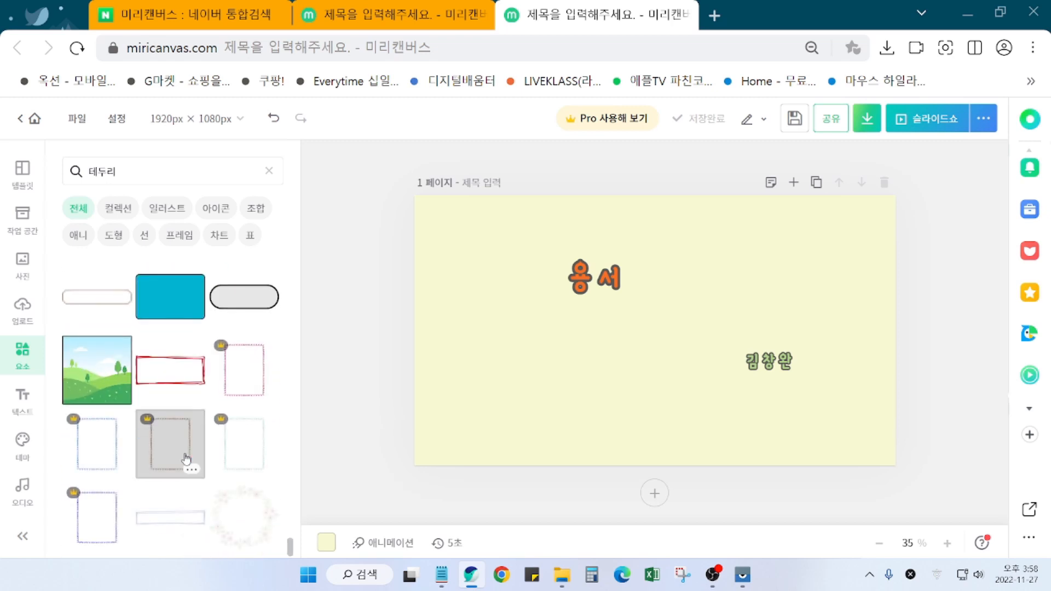
pyautogui.scroll(-3, 186, 460)
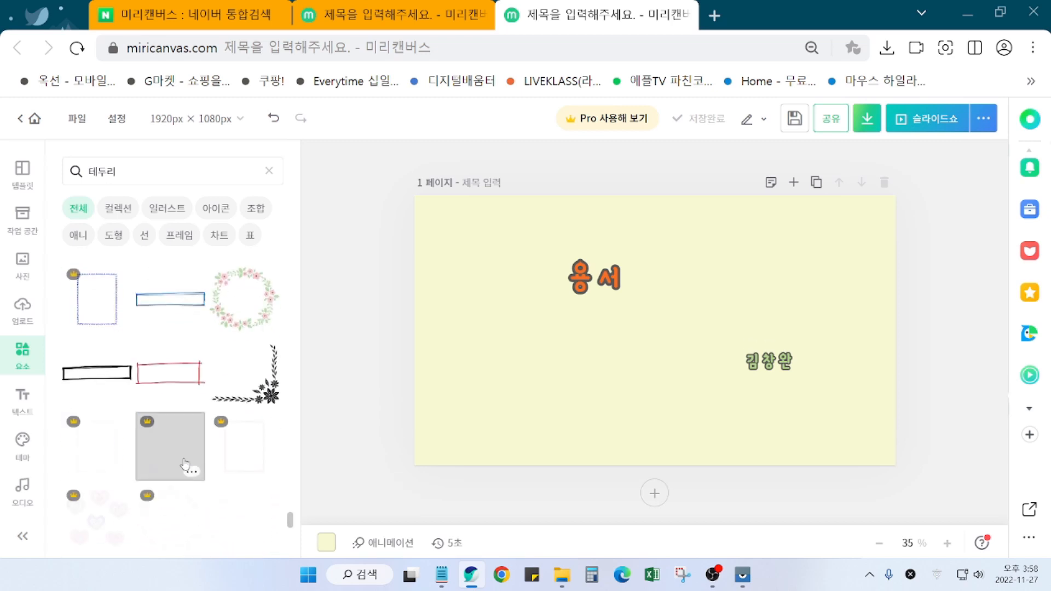
# Step: Add the black floral corner ornament and drag it to the page's bottom-right corner
pyautogui.click(274, 401)
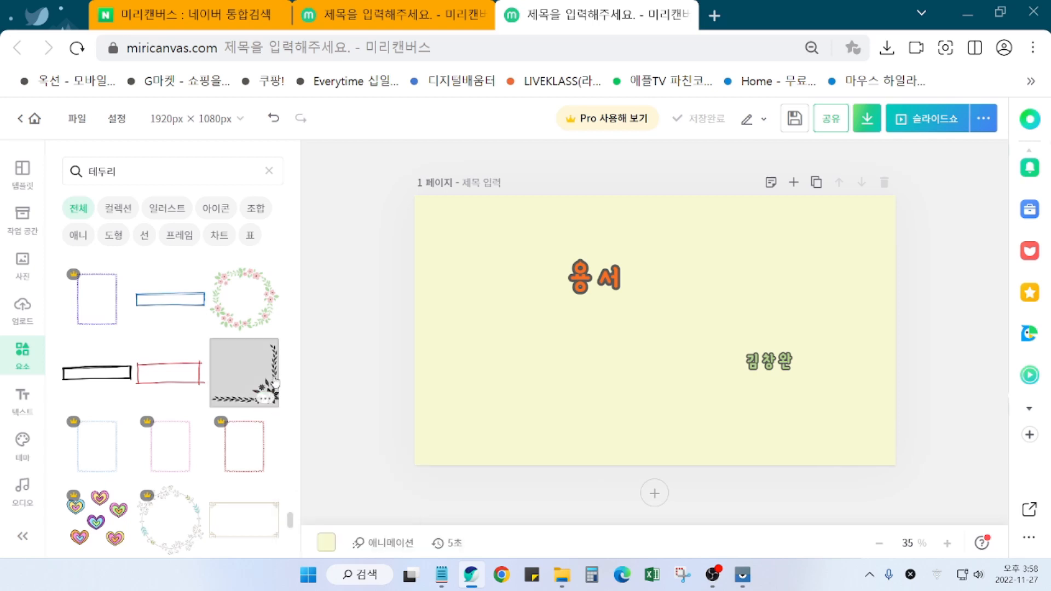
pyautogui.click(276, 382)
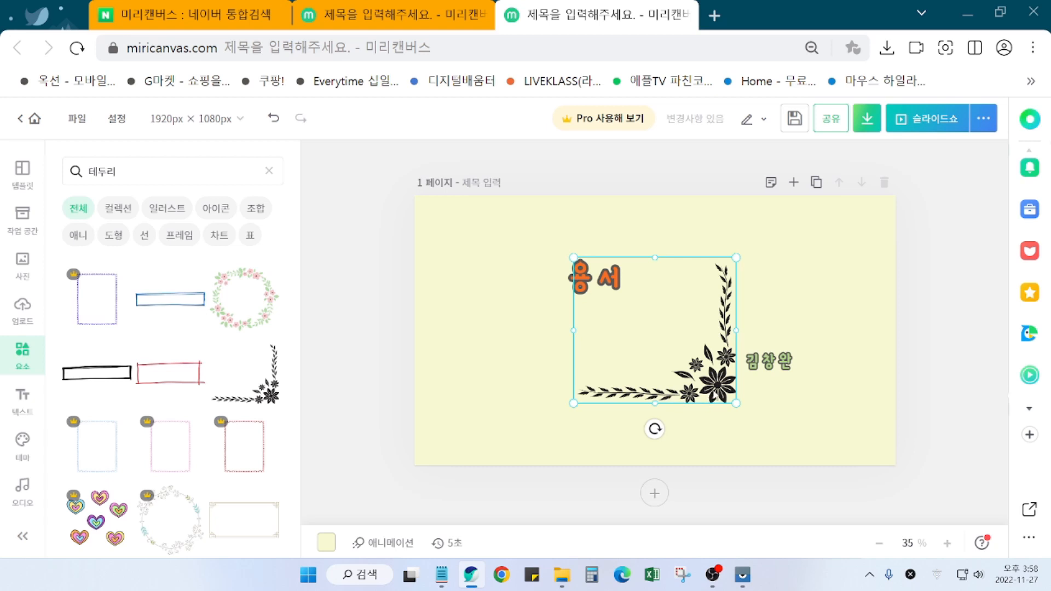
pyautogui.moveTo(719, 398); pyautogui.dragTo(839, 448)
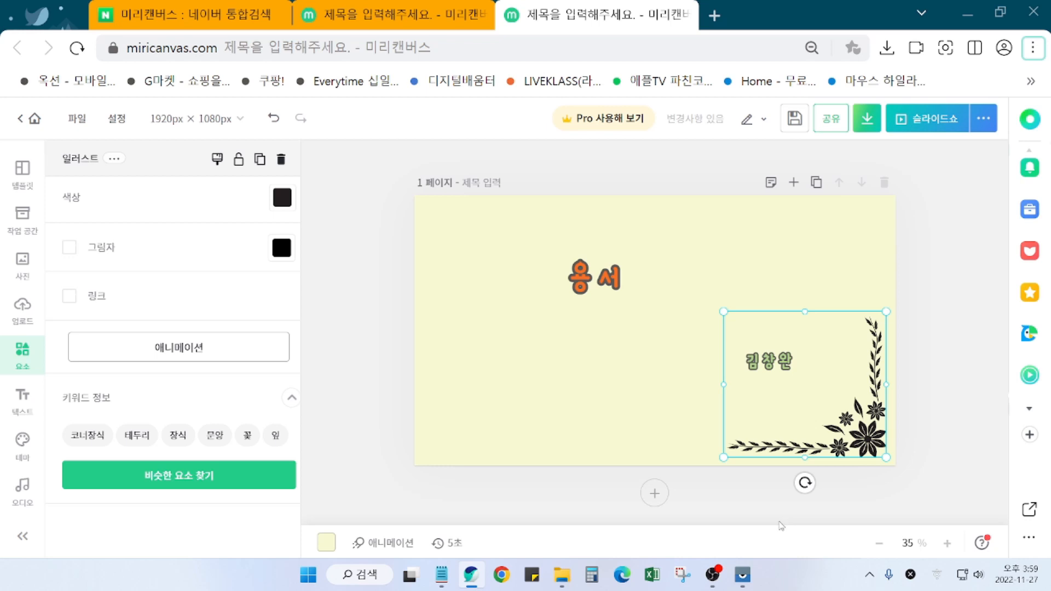
# Step: Select the floral corner ornament and open its 색상 choices, showing current colour #231F20
pyautogui.press('Down')
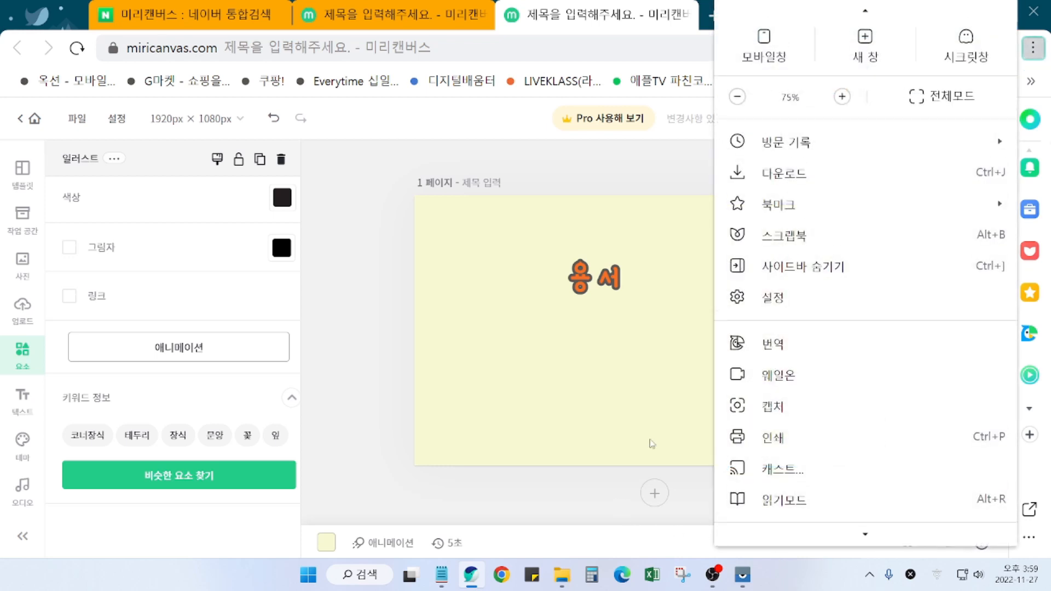
pyautogui.click(657, 462)
pyautogui.click(834, 456)
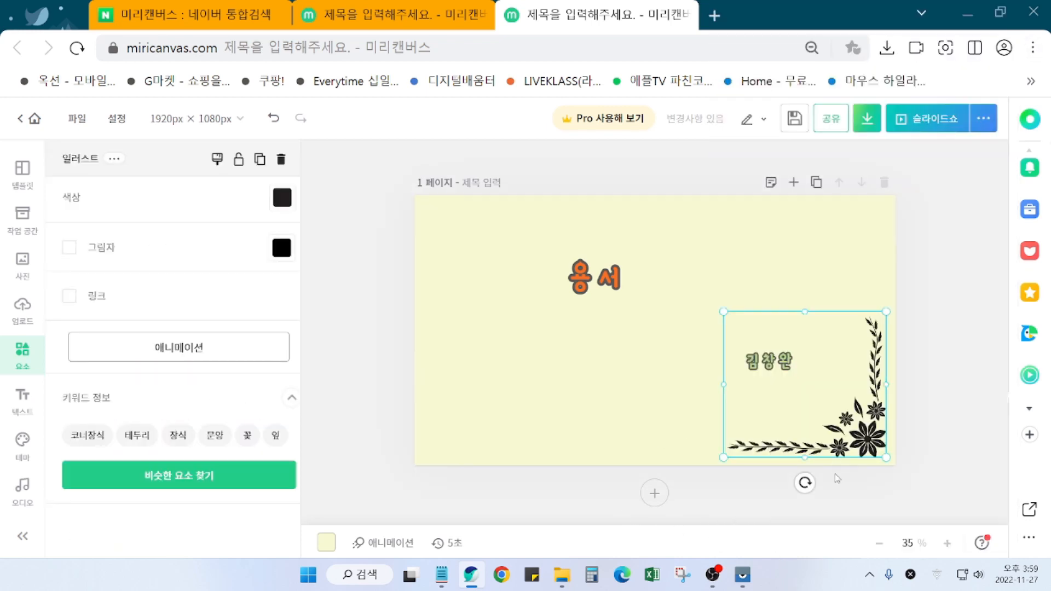
pyautogui.click(937, 432)
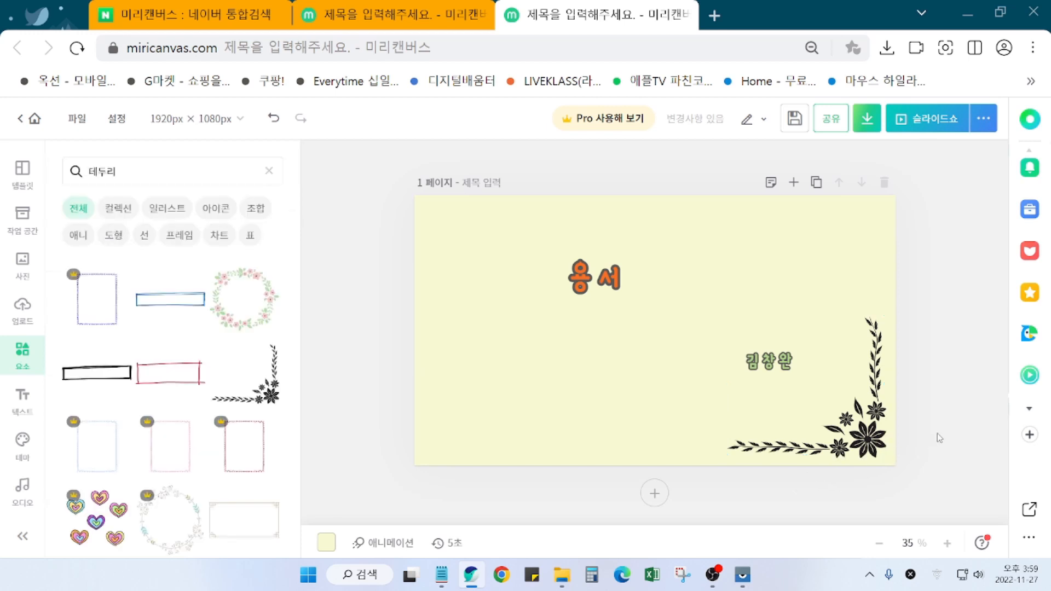
pyautogui.click(869, 451)
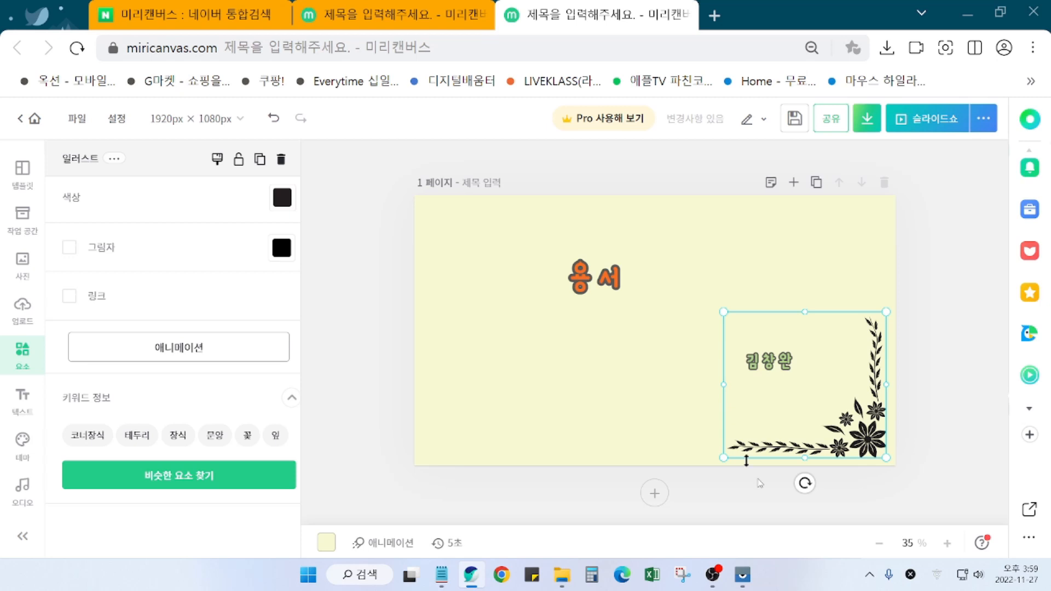
pyautogui.click(945, 405)
pyautogui.click(764, 423)
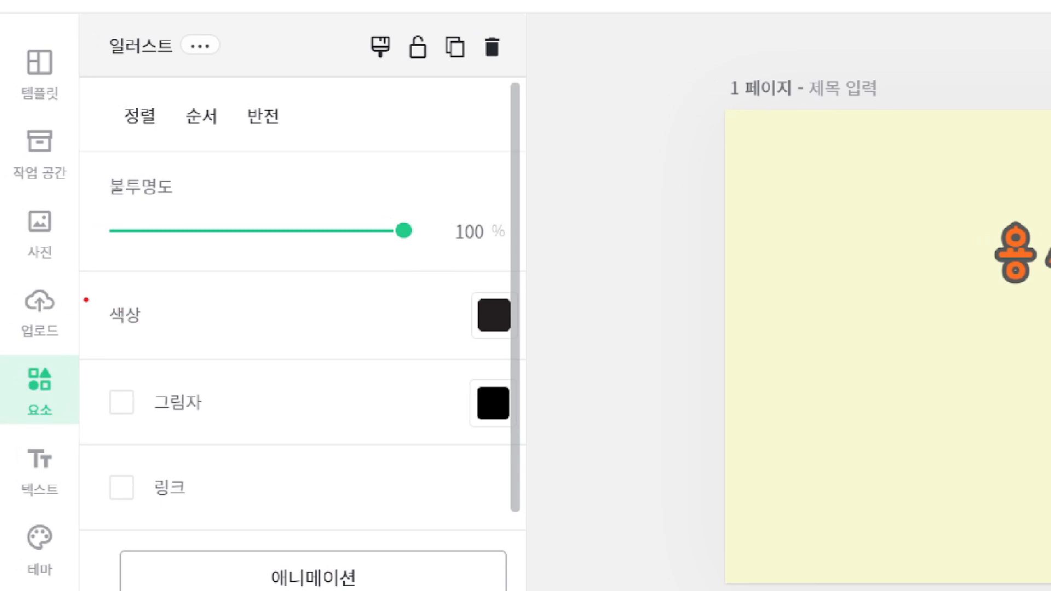
pyautogui.moveTo(86, 299); pyautogui.dragTo(146, 338)
pyautogui.moveTo(478, 341); pyautogui.dragTo(516, 339)
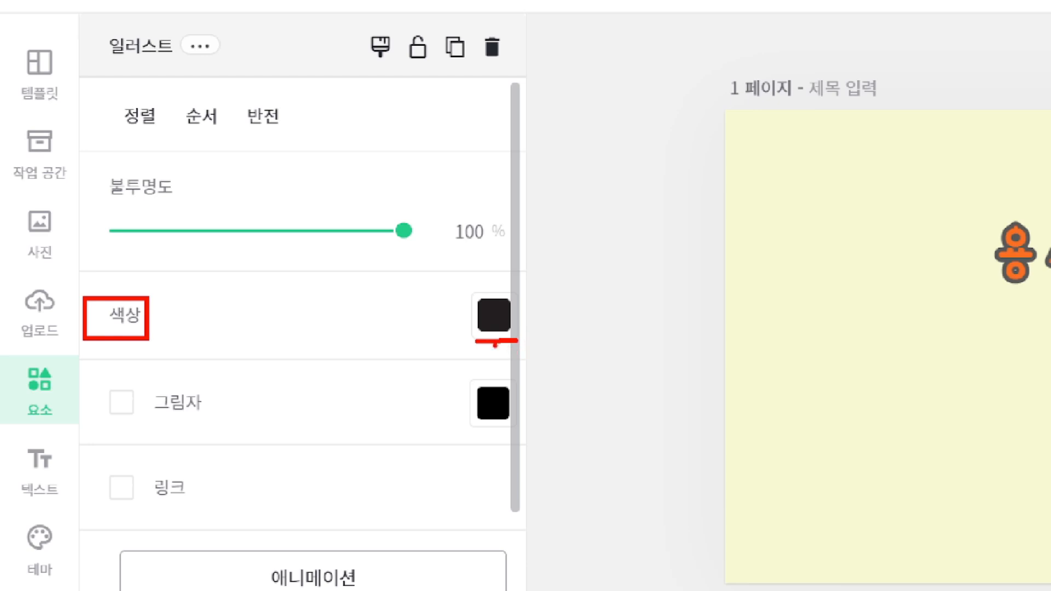
pyautogui.moveTo(498, 345)
pyautogui.mouseDown()
pyautogui.moveTo(526, 282)
pyautogui.moveTo(523, 355)
pyautogui.mouseUp()
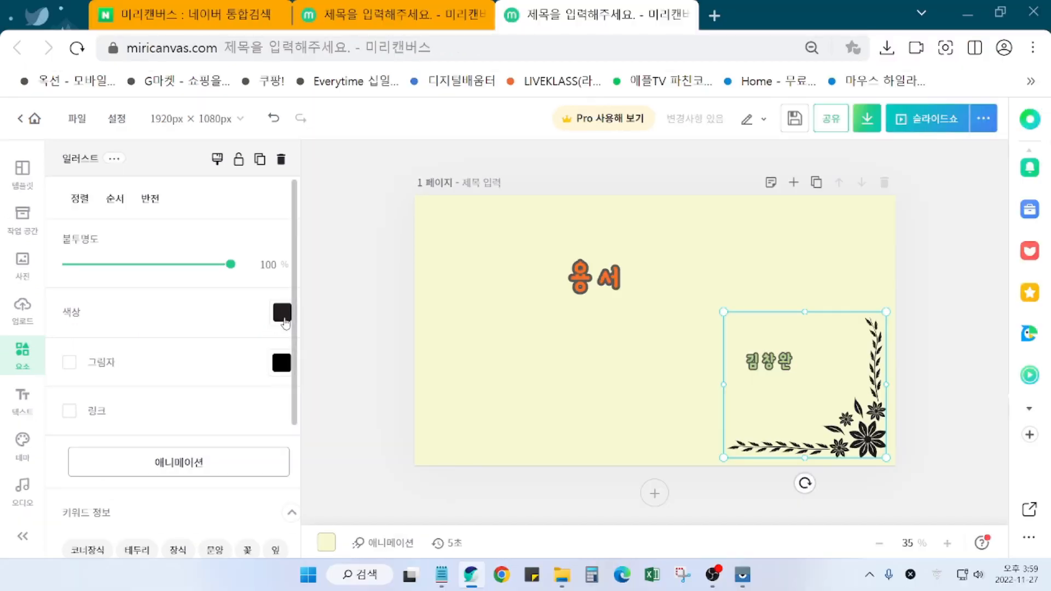
pyautogui.click(497, 323)
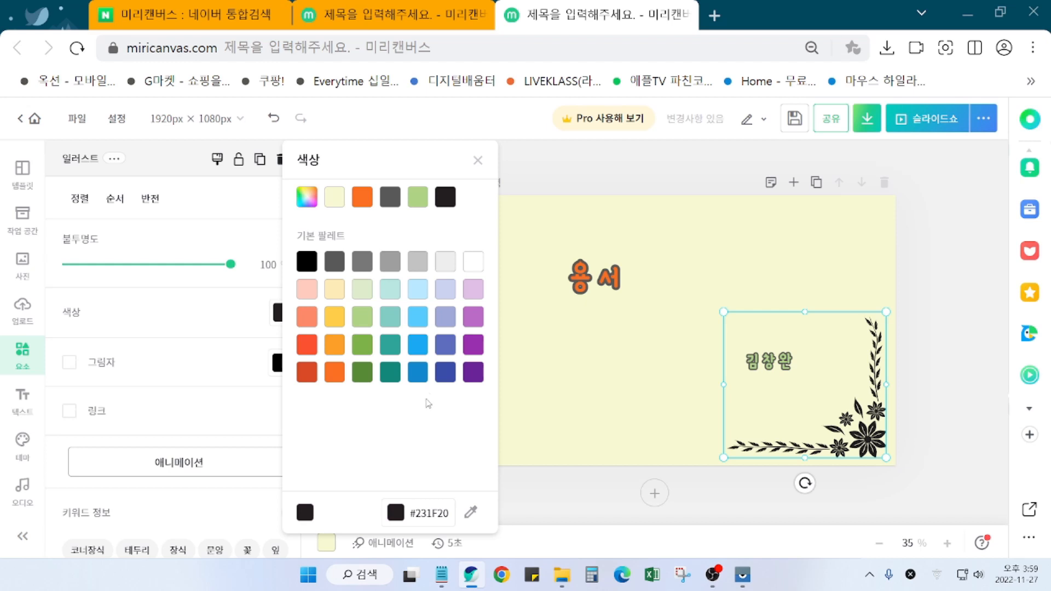
# Step: Try blue and red on the ornament, then close the picker and undo back to black
pyautogui.click(418, 374)
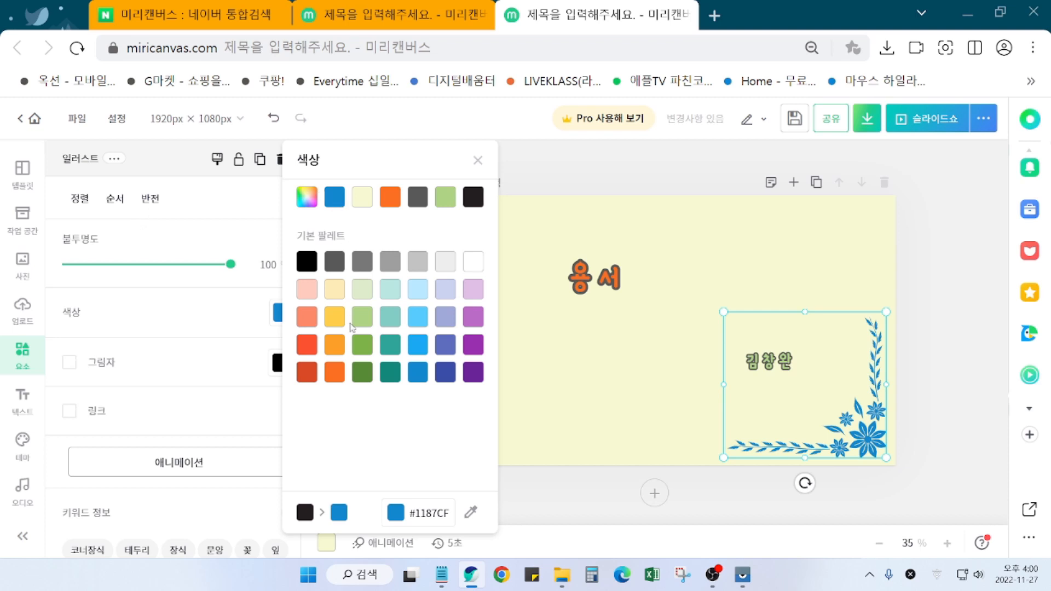
pyautogui.click(307, 351)
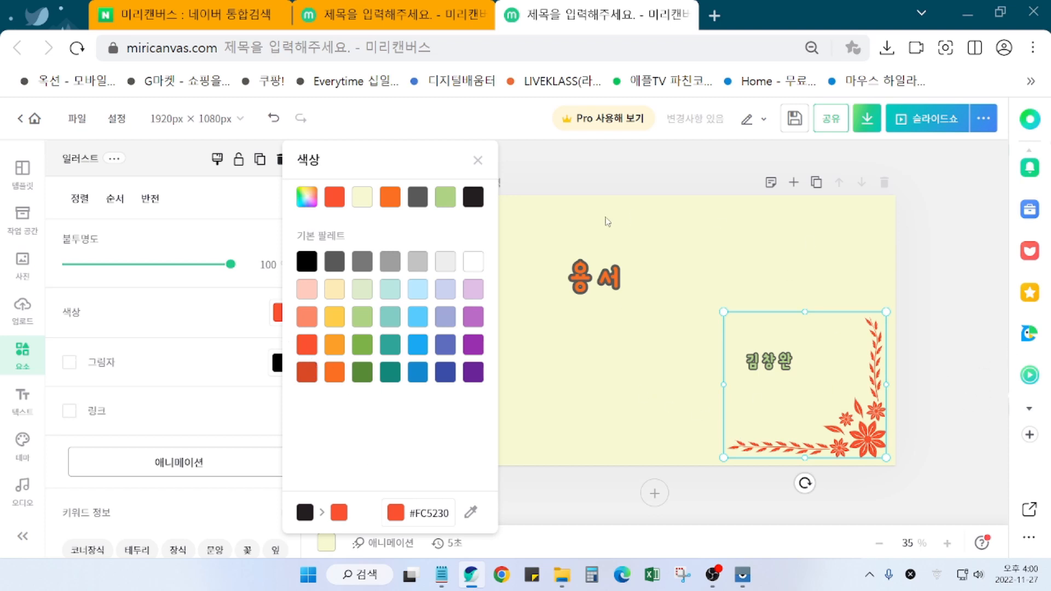
pyautogui.click(478, 164)
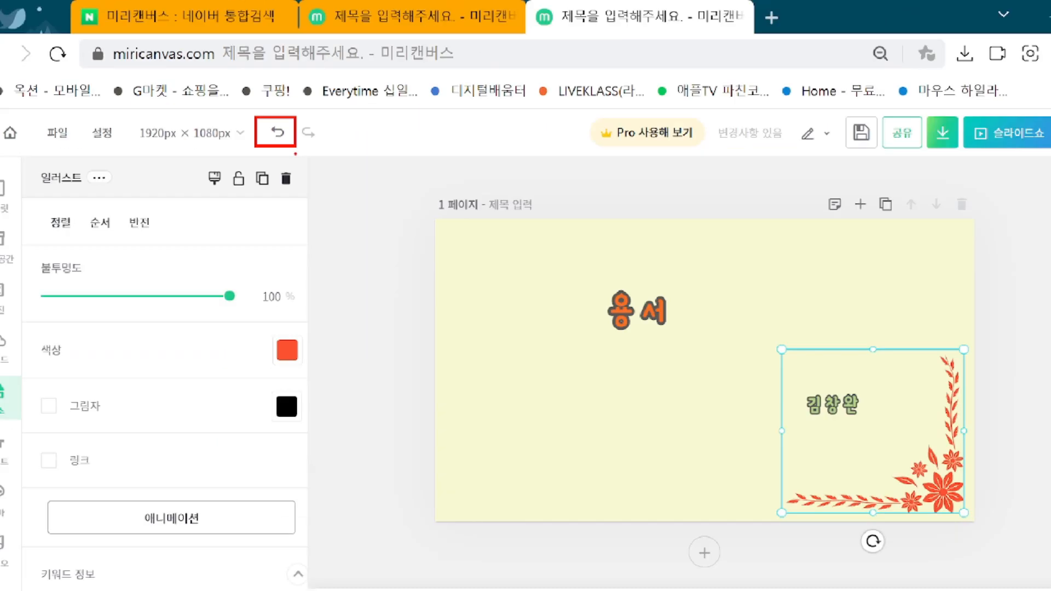
pyautogui.click(271, 126)
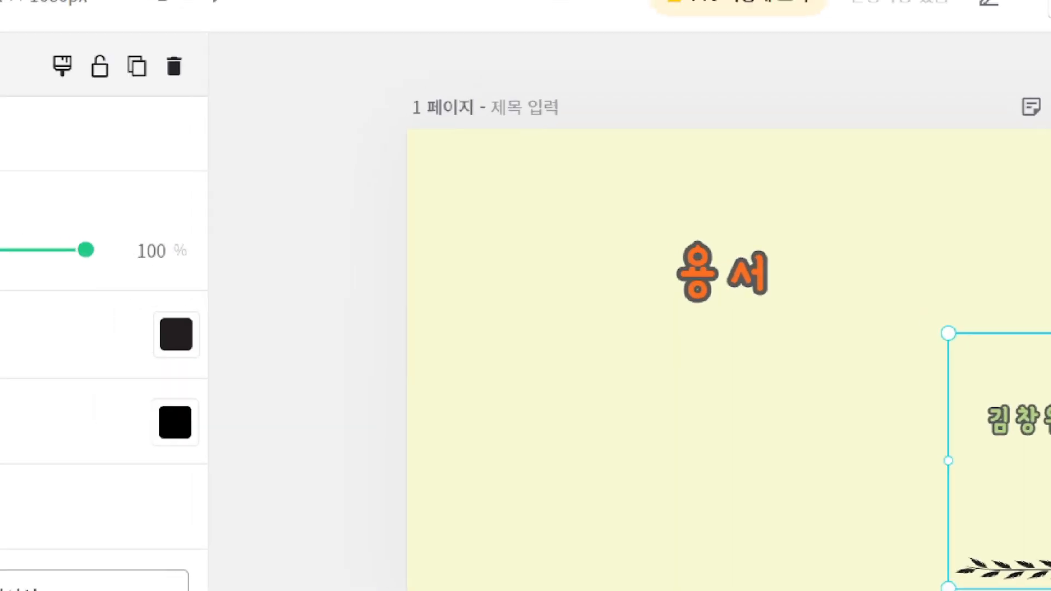
pyautogui.moveTo(454, 169); pyautogui.dragTo(596, 169)
pyautogui.moveTo(456, 171); pyautogui.dragTo(456, 297)
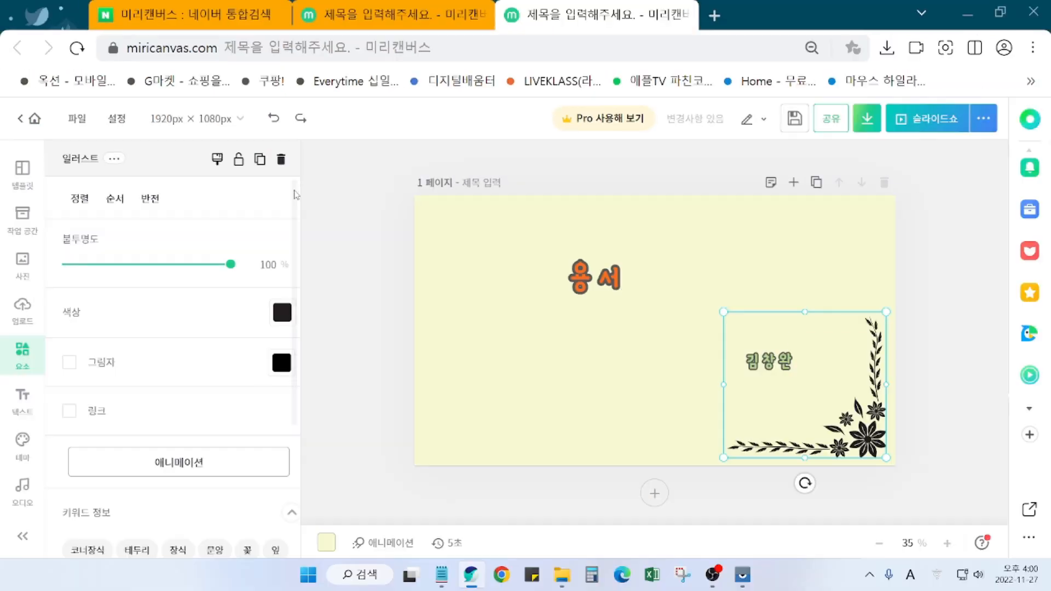
# Step: Duplicate the floral ornament, flip it horizontally and vertically, and place it top-left
pyautogui.click(350, 213)
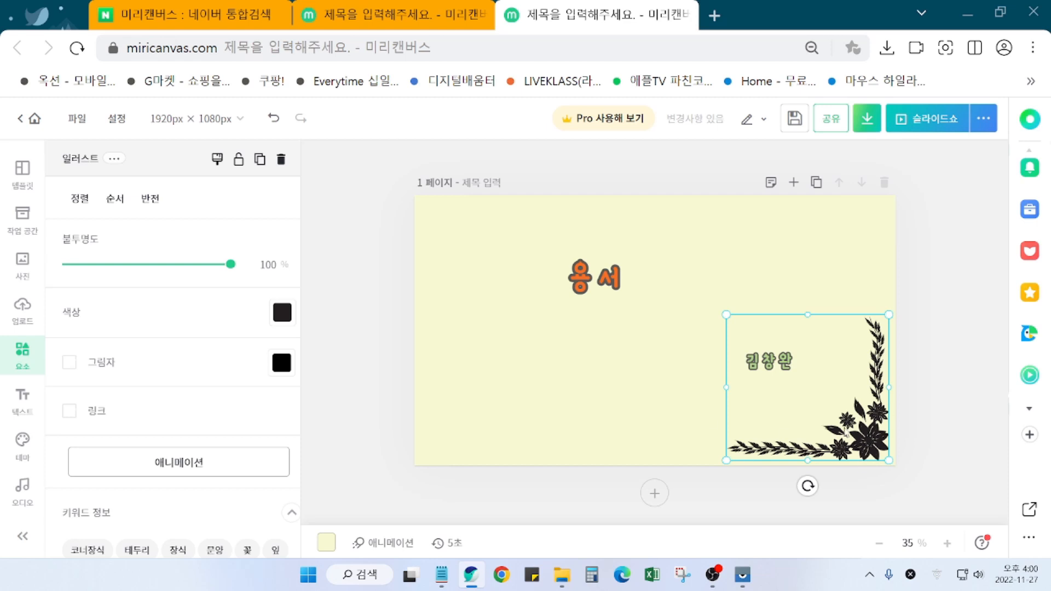
pyautogui.moveTo(877, 442); pyautogui.dragTo(601, 402)
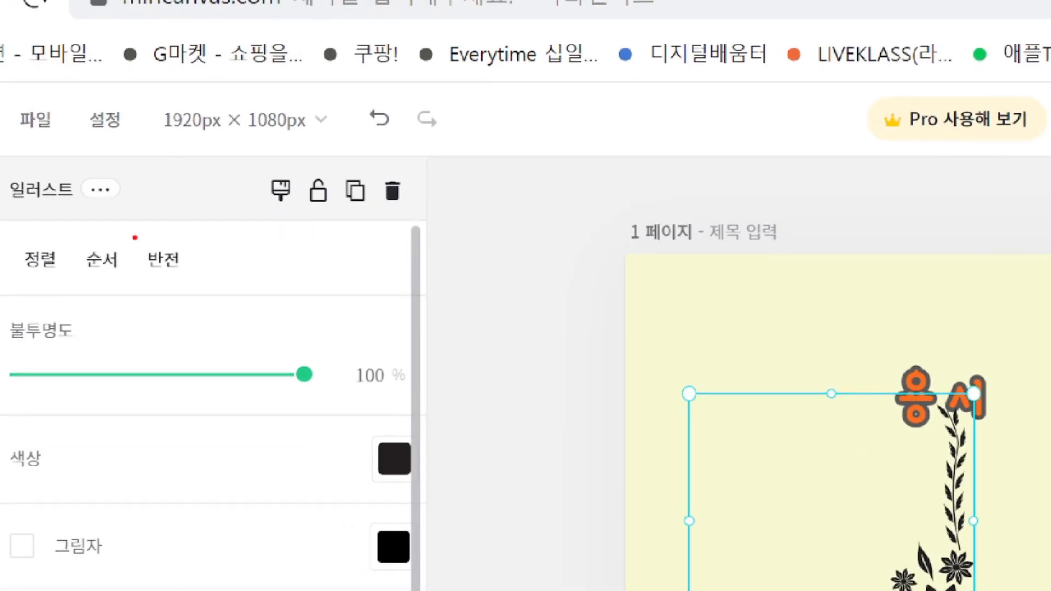
pyautogui.moveTo(131, 234); pyautogui.dragTo(212, 291)
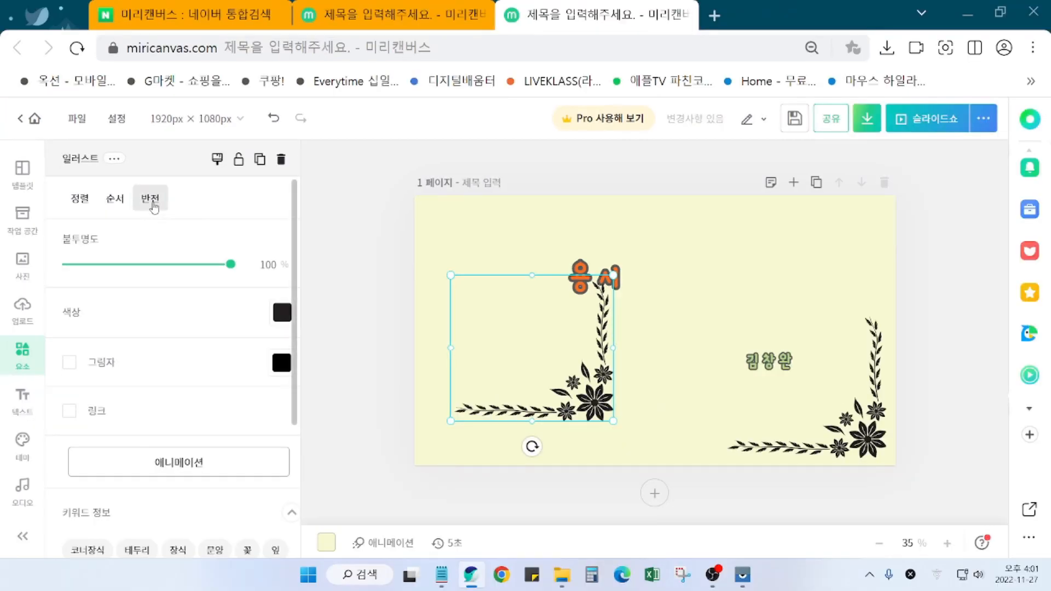
pyautogui.click(165, 263)
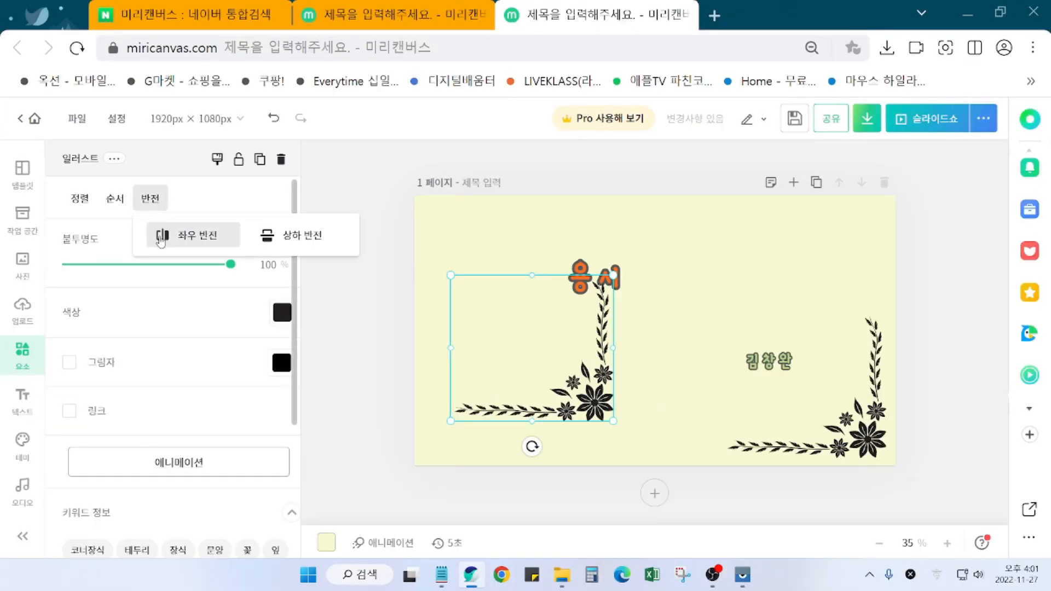
pyautogui.click(160, 240)
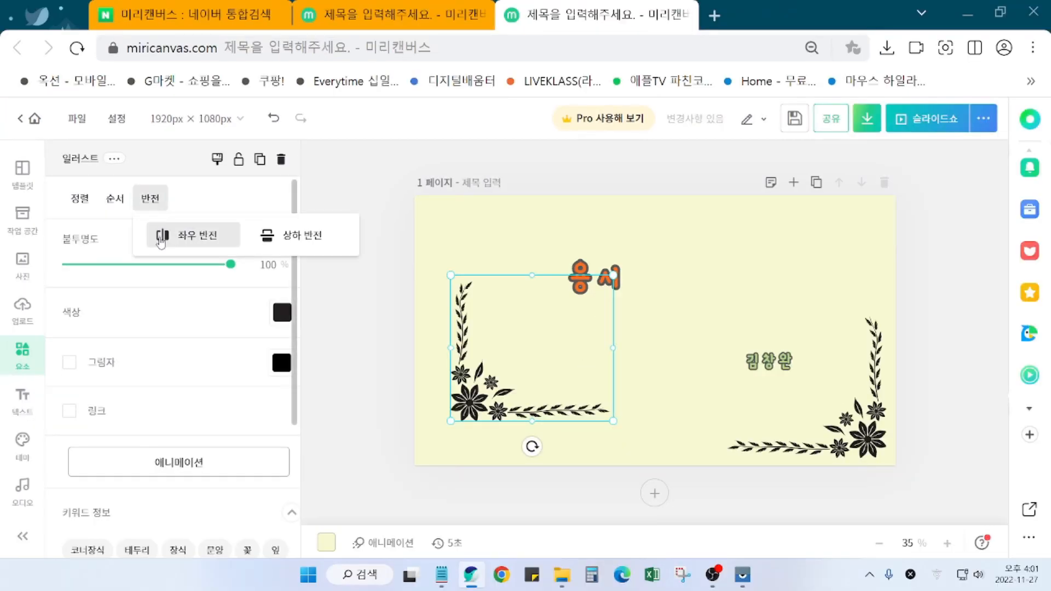
pyautogui.click(292, 235)
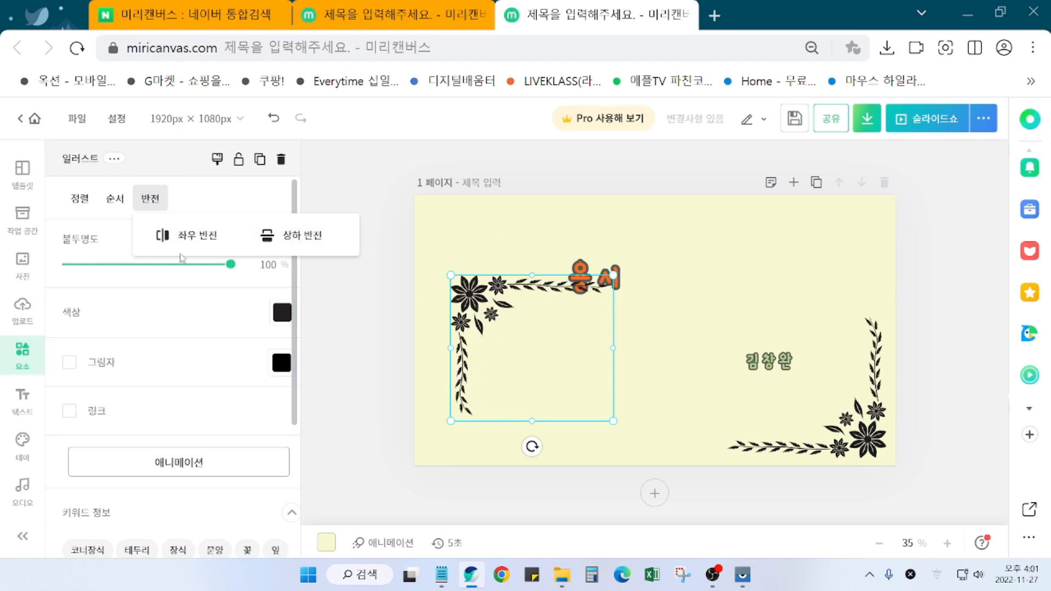
pyautogui.click(483, 267)
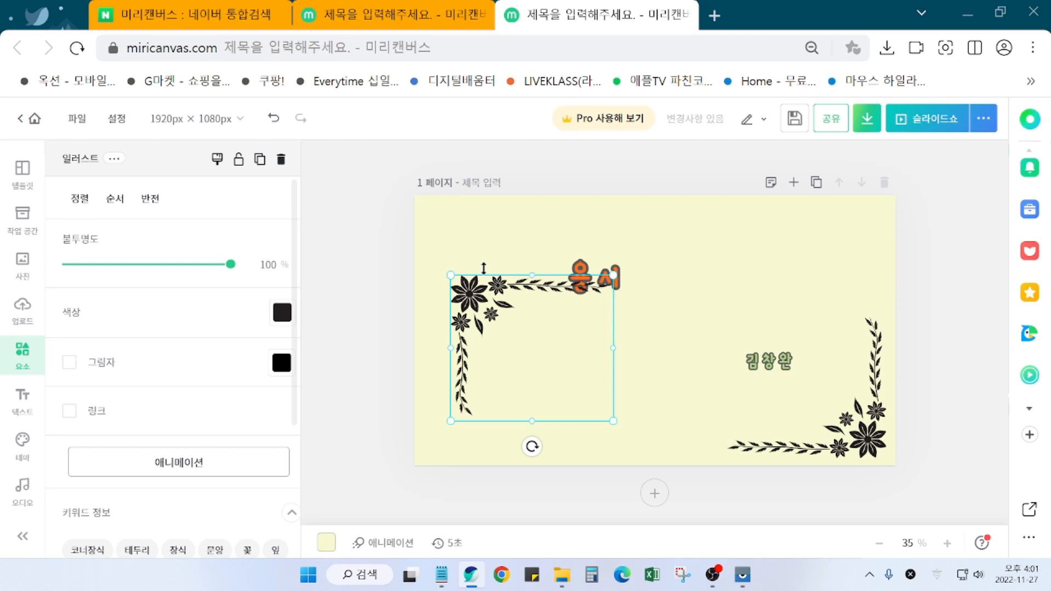
pyautogui.moveTo(513, 319); pyautogui.dragTo(489, 250)
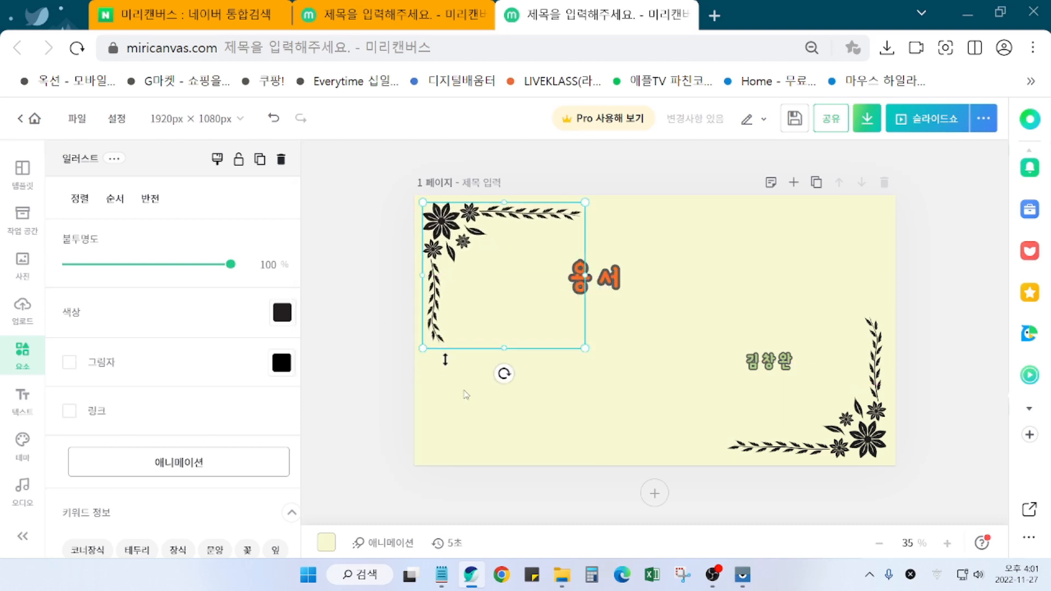
pyautogui.click(955, 420)
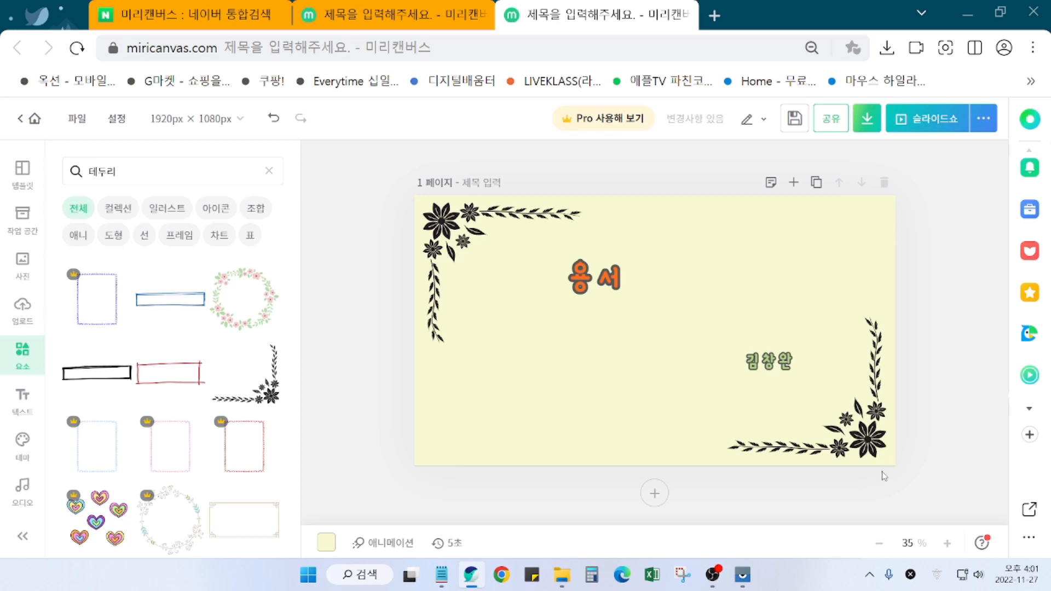
# Step: Nudge the bottom-right floral ornament slightly right and down
pyautogui.click(866, 447)
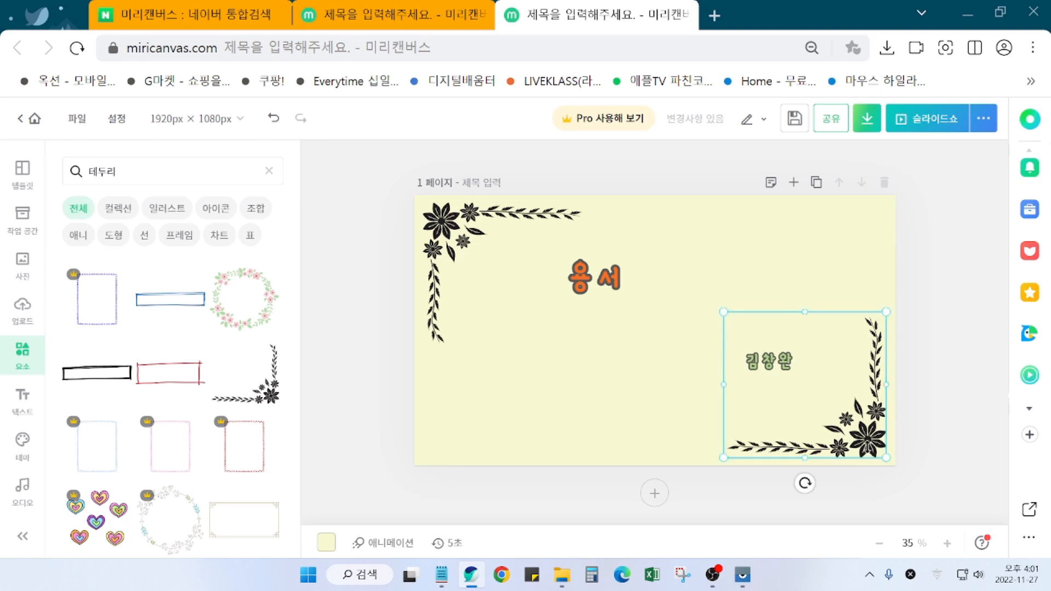
pyautogui.moveTo(862, 438); pyautogui.dragTo(866, 440)
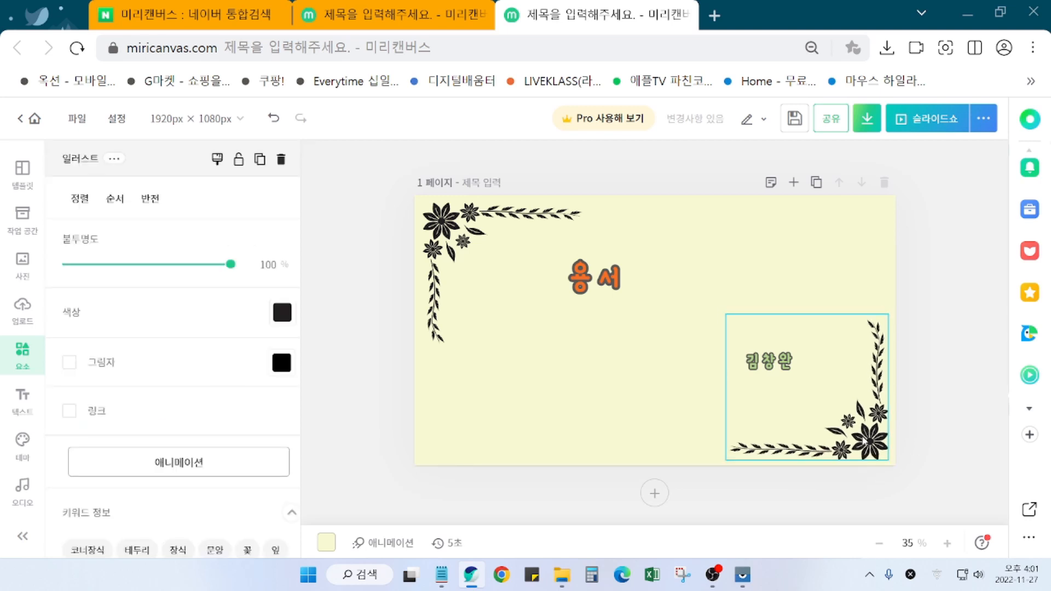
pyautogui.click(925, 445)
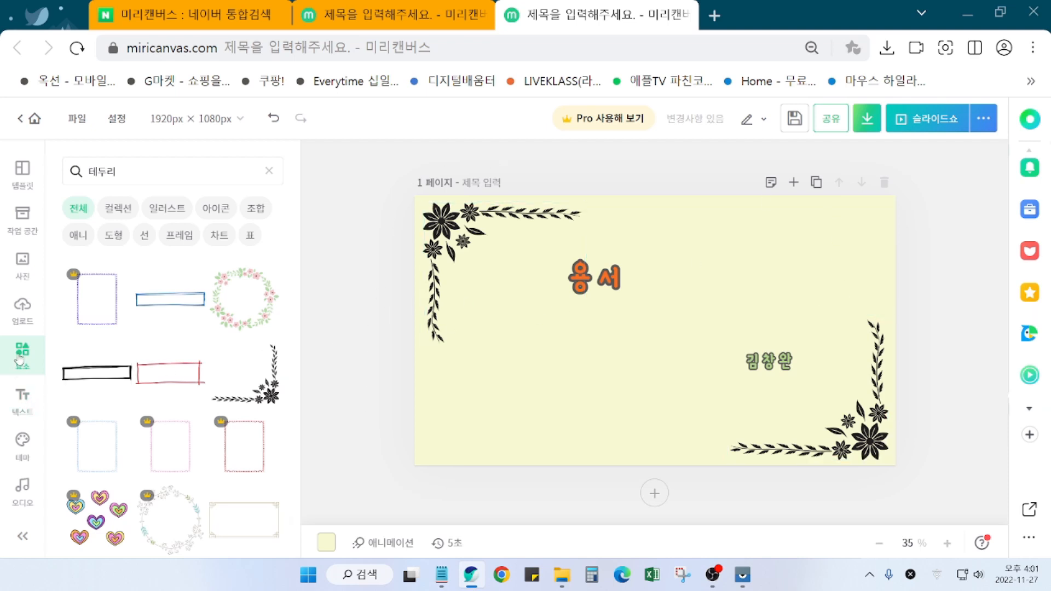
pyautogui.scroll(2, 101, 350)
pyautogui.scroll(2, 101, 350)
pyautogui.click(133, 172)
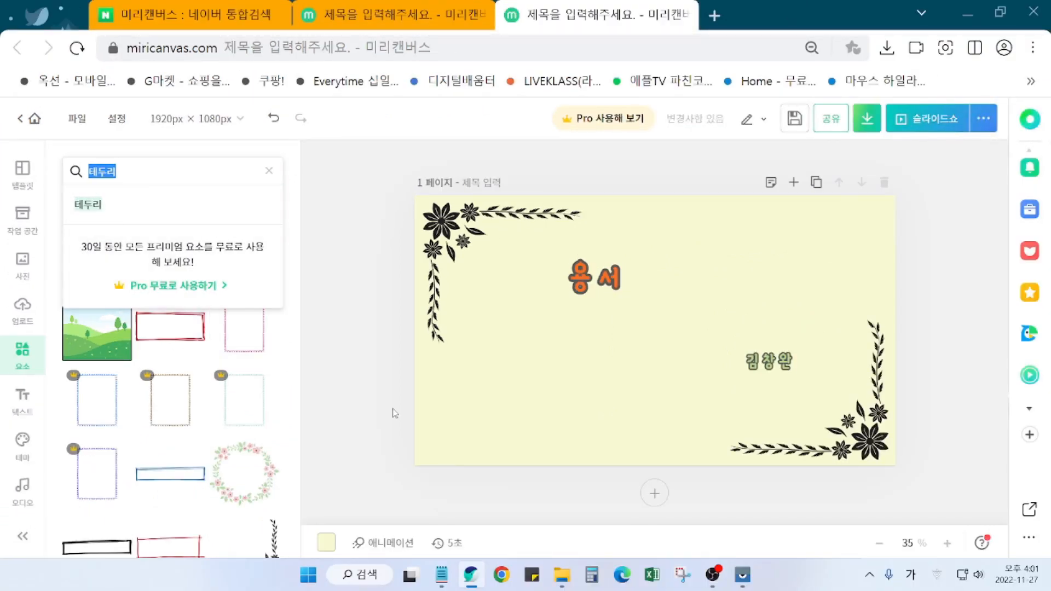
pyautogui.write('고양이')
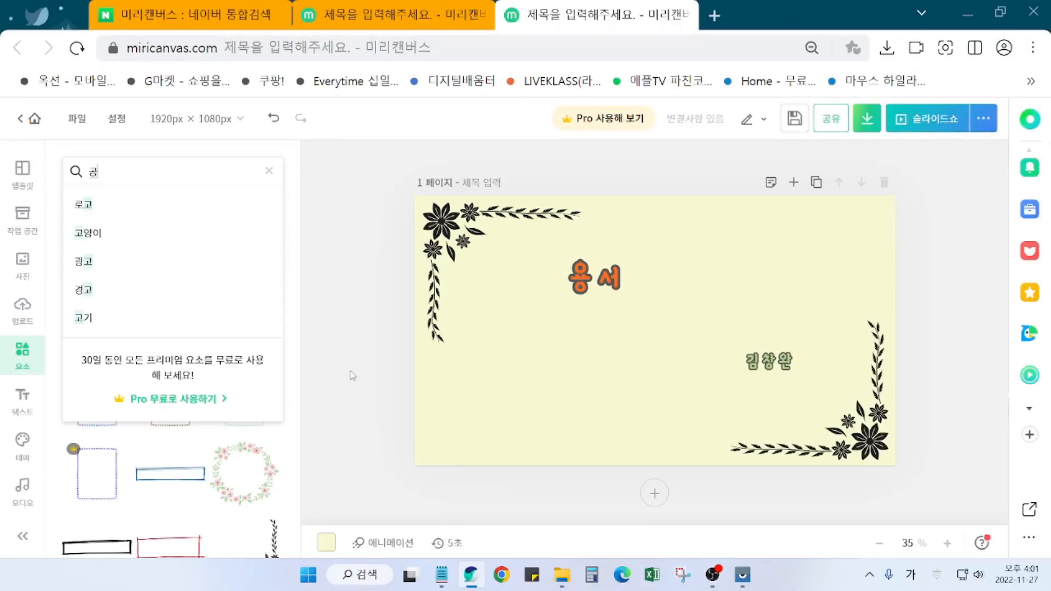
pyautogui.press('Return')
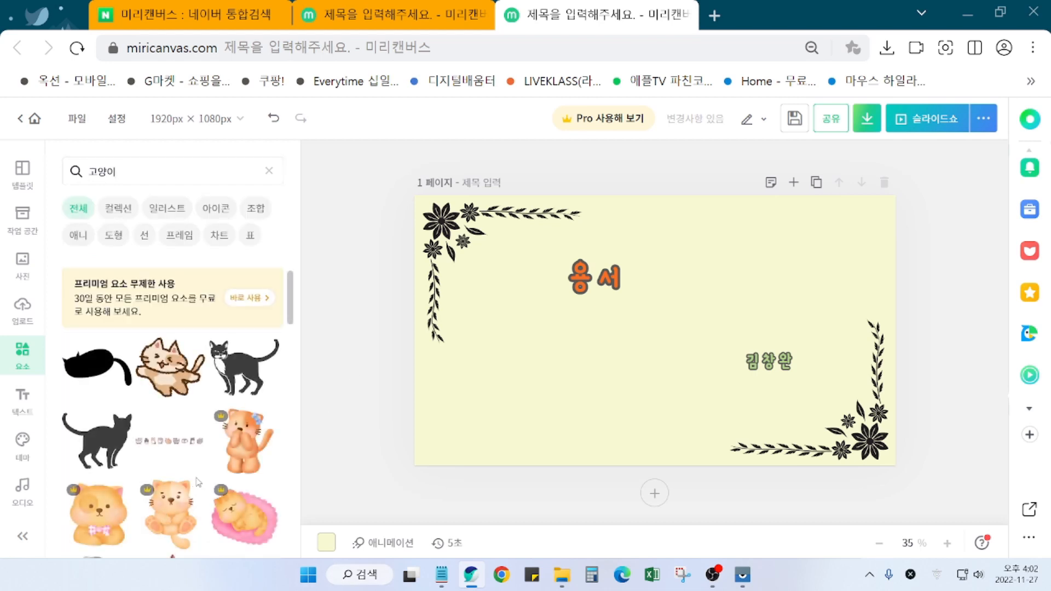
pyautogui.scroll(-5, 190, 531)
pyautogui.scroll(-5, 201, 508)
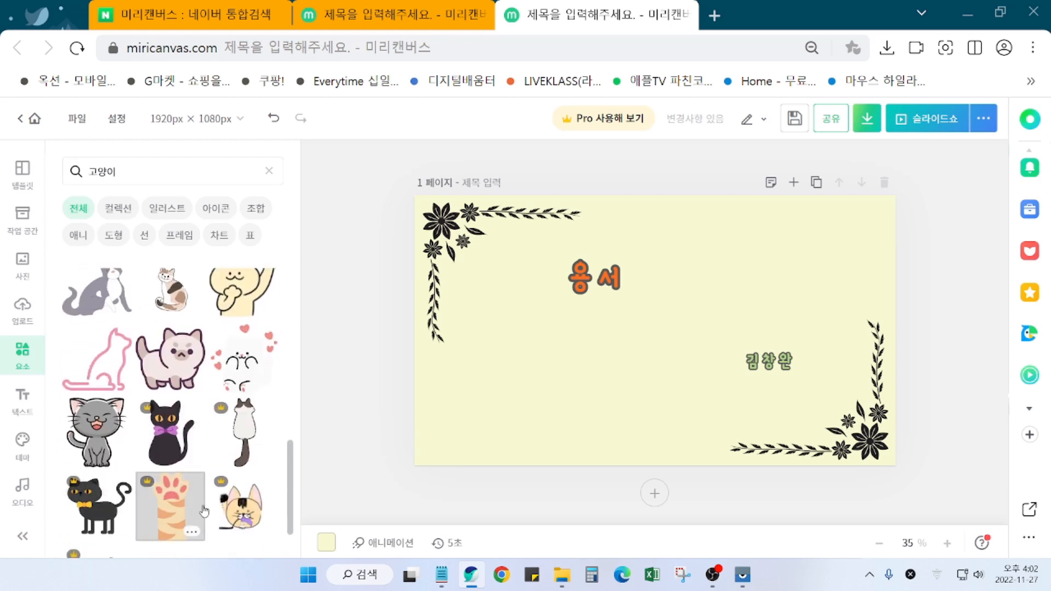
pyautogui.scroll(-4, 204, 511)
pyautogui.scroll(-5, 218, 496)
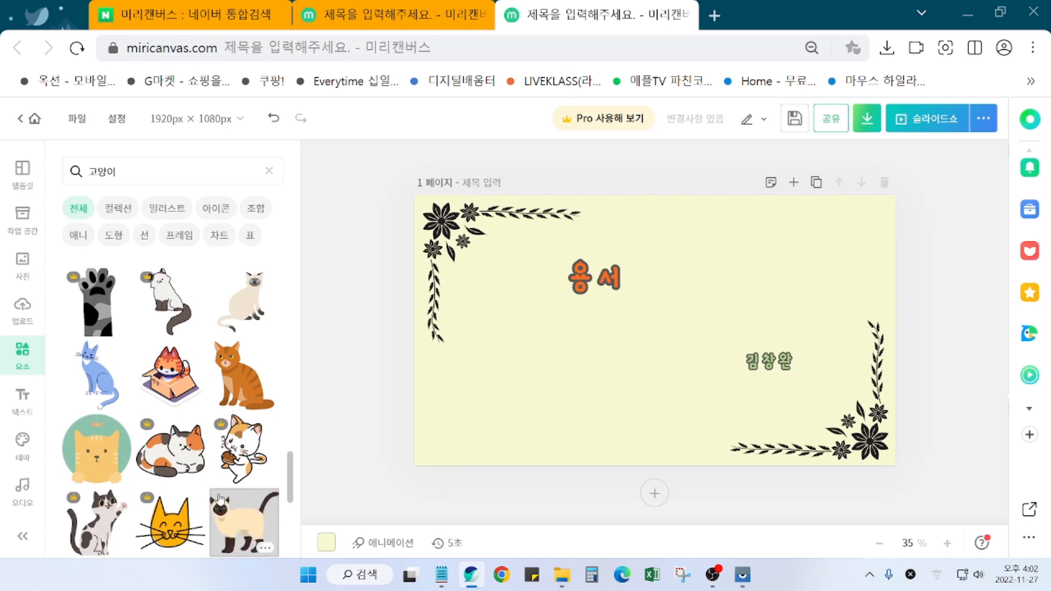
# Step: Add the orange sitting cat illustration to the title page and adjust its placement
pyautogui.click(234, 381)
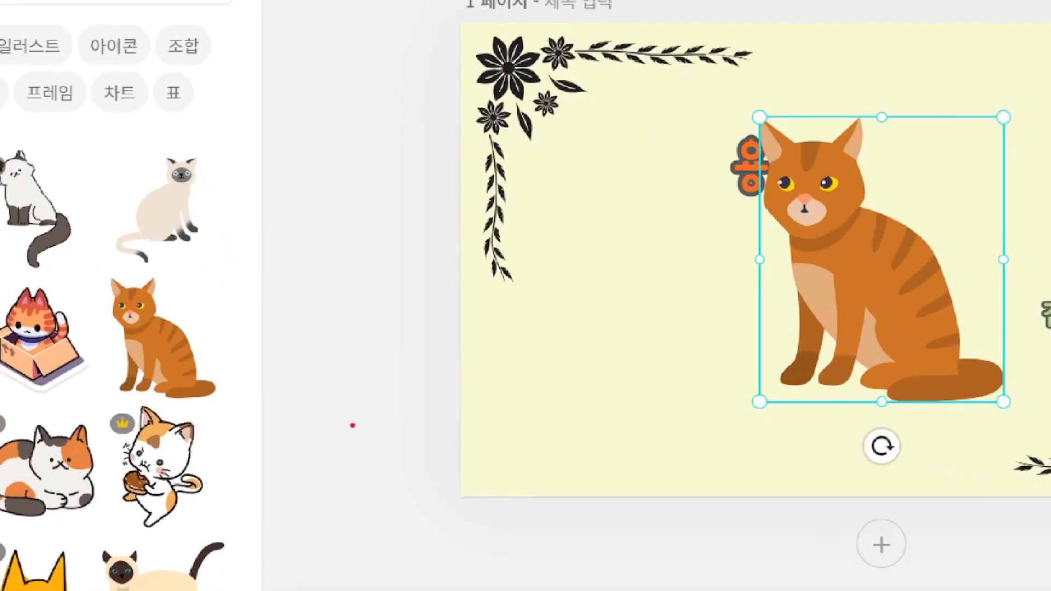
pyautogui.moveTo(448, 367); pyautogui.dragTo(544, 507)
pyautogui.moveTo(504, 420)
pyautogui.mouseDown()
pyautogui.moveTo(582, 407)
pyautogui.moveTo(586, 395)
pyautogui.moveTo(584, 435)
pyautogui.mouseUp()
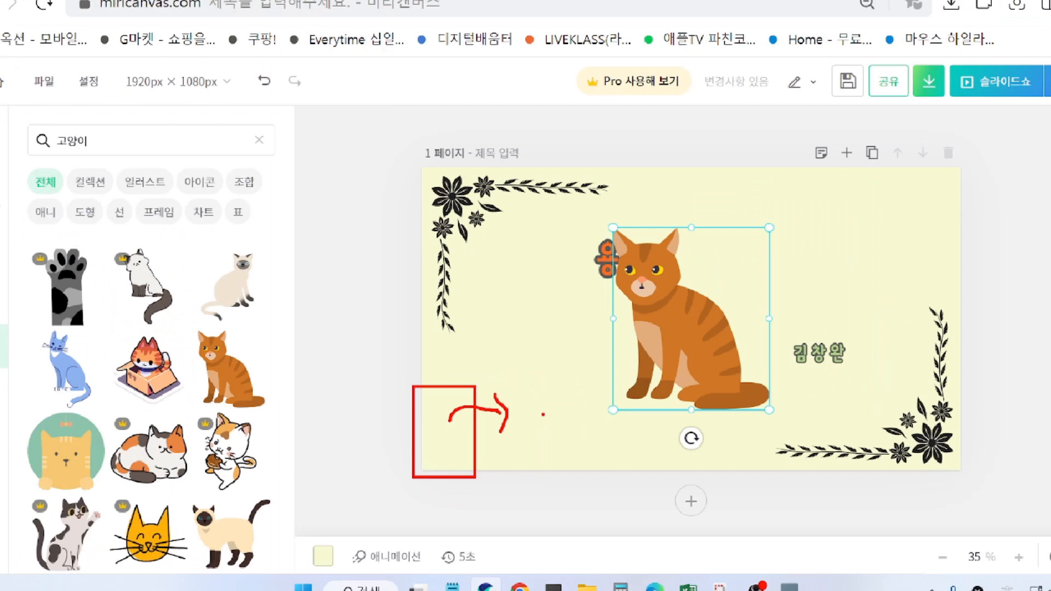
pyautogui.press('Escape')
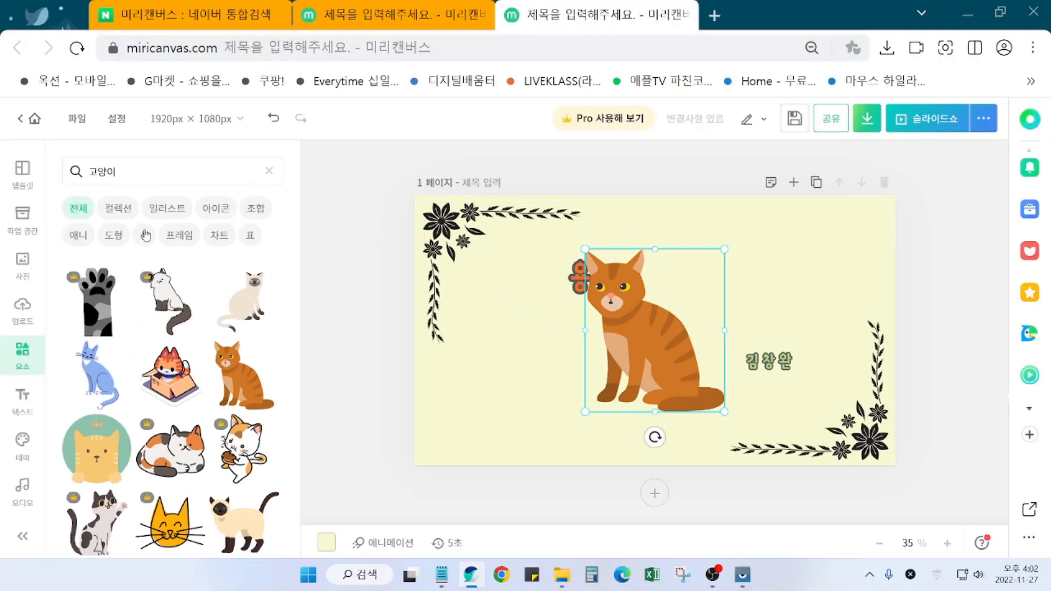
pyautogui.click(378, 301)
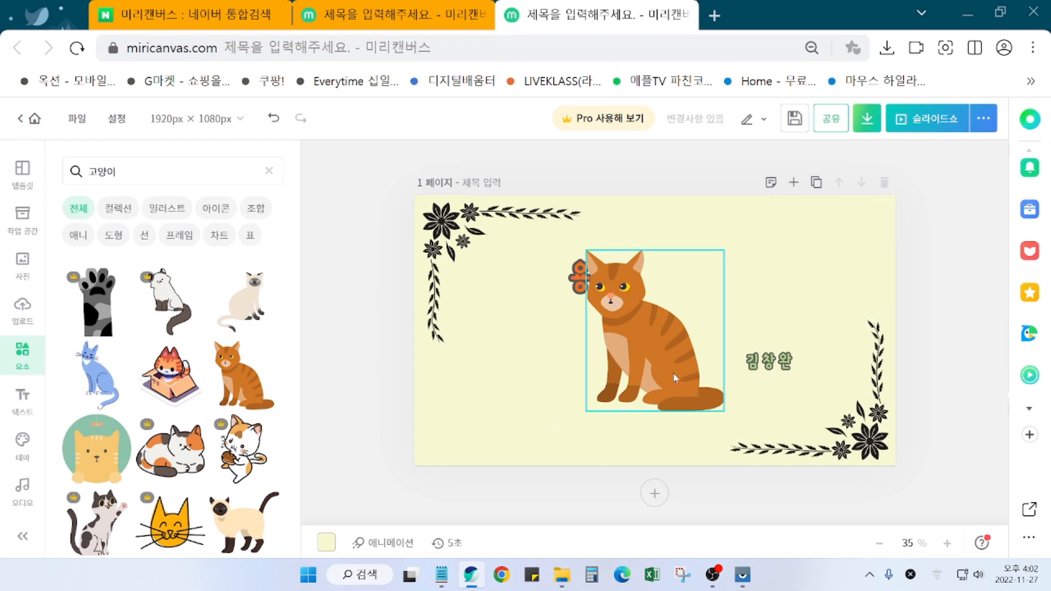
pyautogui.click(665, 356)
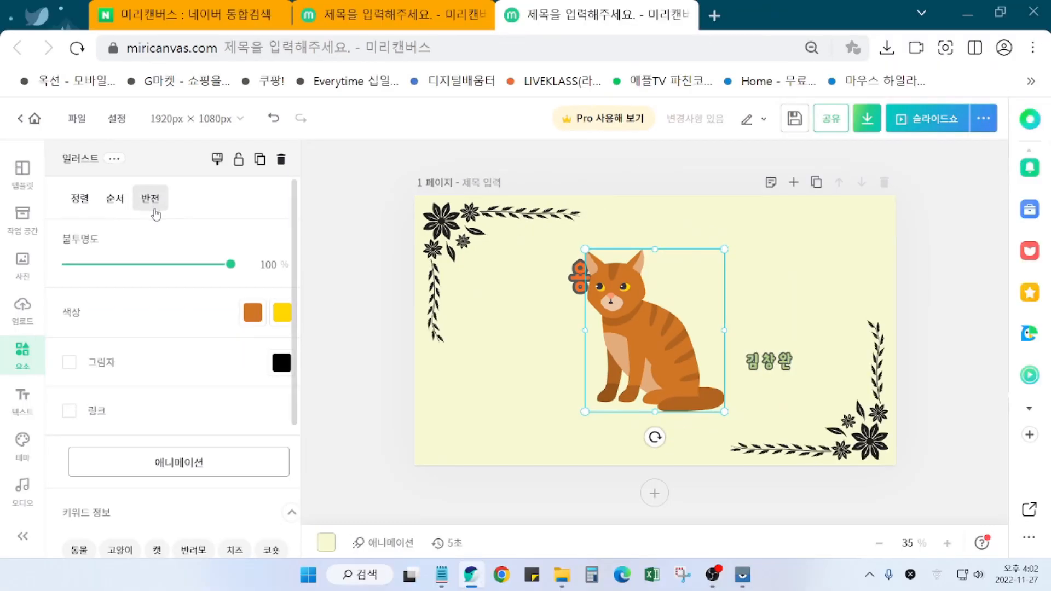
# Step: Flip the cat horizontally with 좌우 반전
pyautogui.click(154, 190)
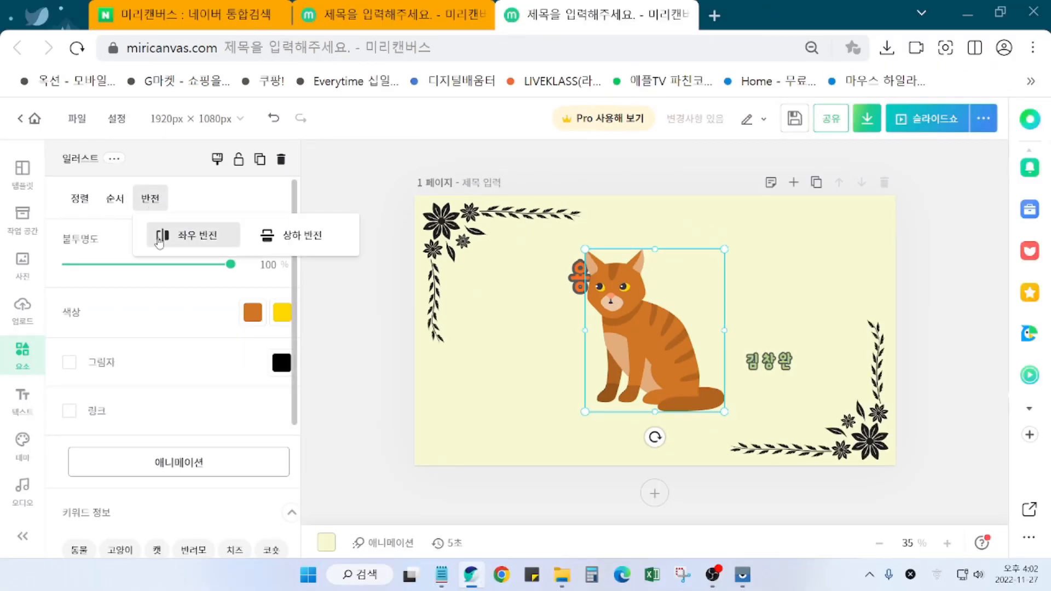
pyautogui.click(175, 264)
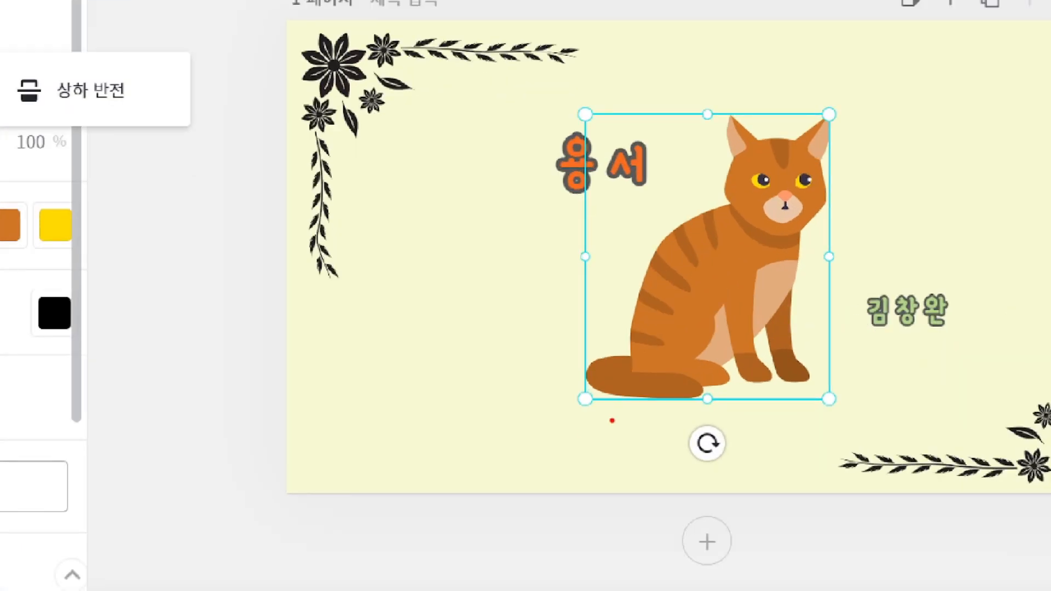
pyautogui.moveTo(612, 420)
pyautogui.mouseDown()
pyautogui.moveTo(585, 424)
pyautogui.moveTo(554, 395)
pyautogui.moveTo(591, 378)
pyautogui.moveTo(611, 423)
pyautogui.mouseUp()
pyautogui.moveTo(526, 376)
pyautogui.mouseDown()
pyautogui.moveTo(595, 341)
pyautogui.moveTo(586, 366)
pyautogui.mouseUp()
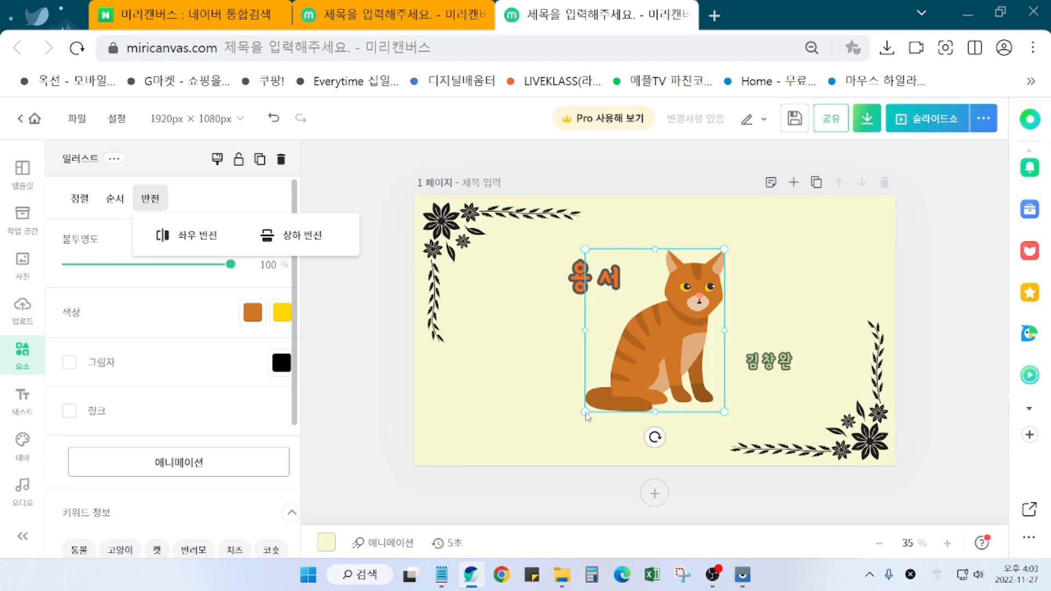
# Step: Shrink the cat to about 338×395 px and move it to the bottom-left corner
pyautogui.click(357, 390)
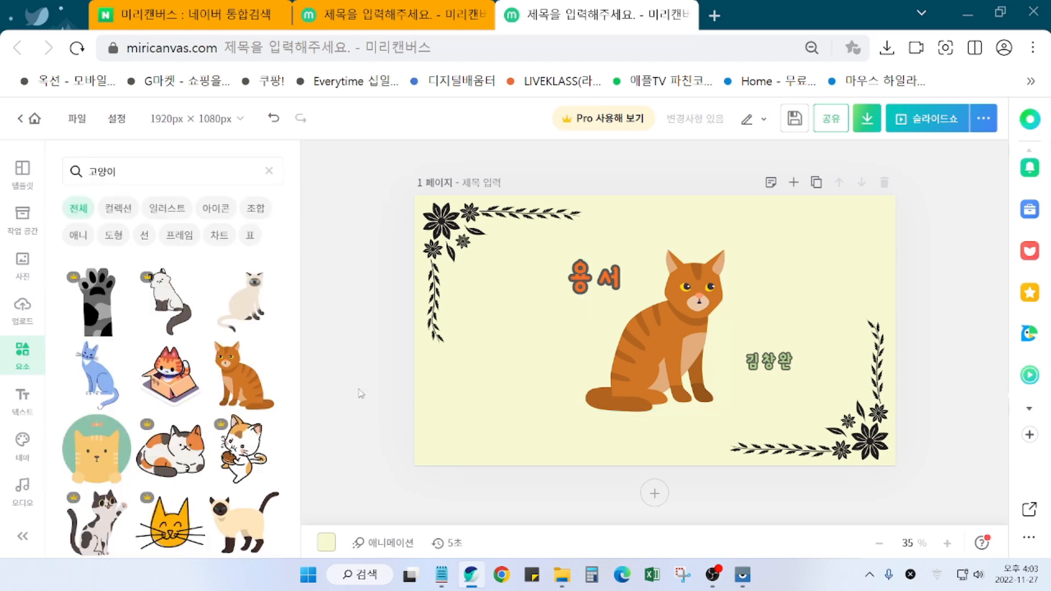
pyautogui.click(636, 377)
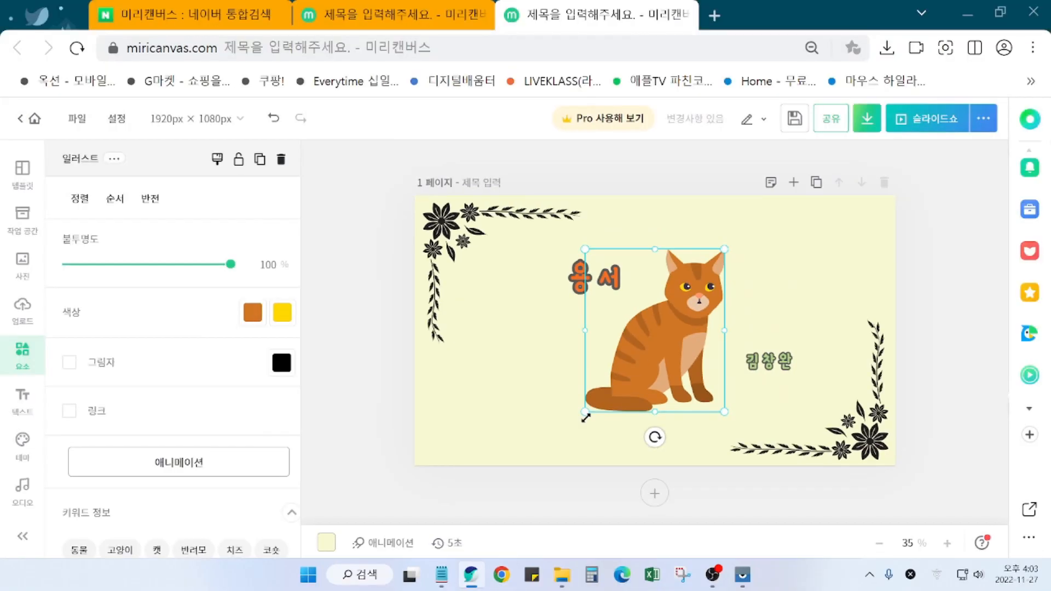
pyautogui.moveTo(586, 413); pyautogui.dragTo(646, 356)
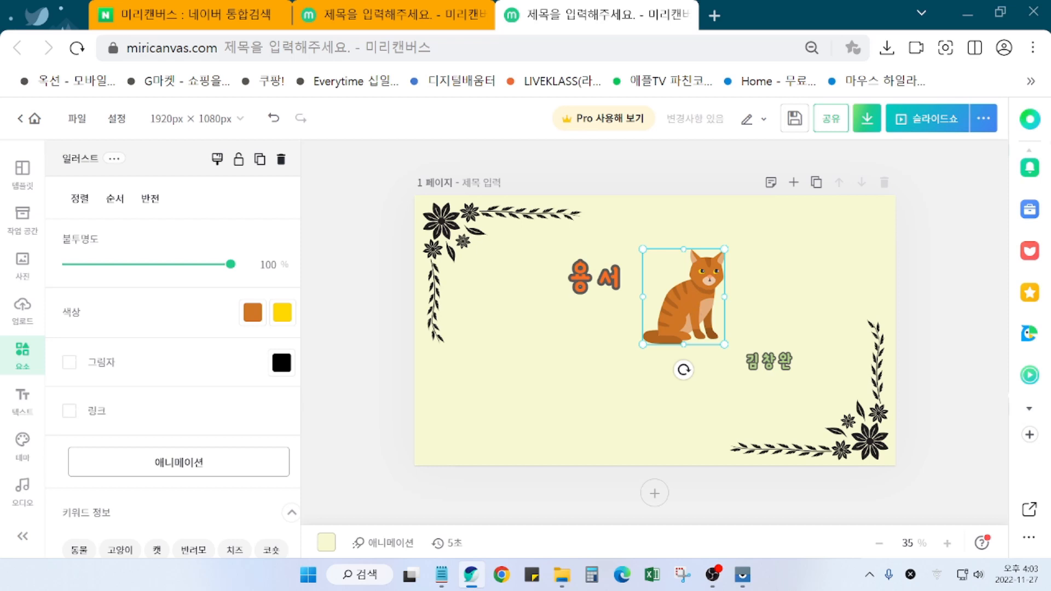
pyautogui.moveTo(700, 301); pyautogui.dragTo(464, 421)
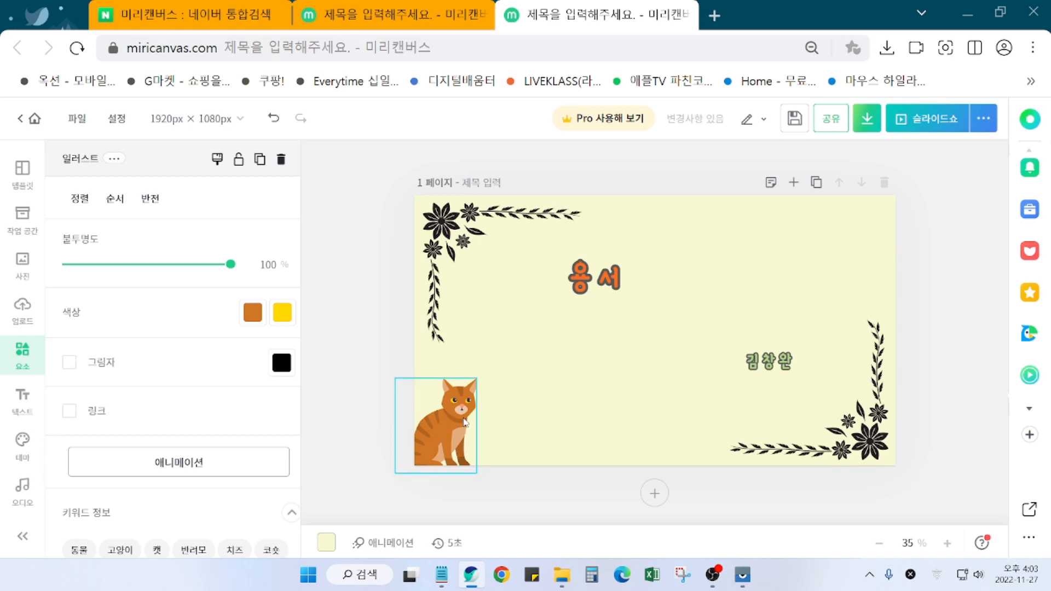
pyautogui.click(360, 404)
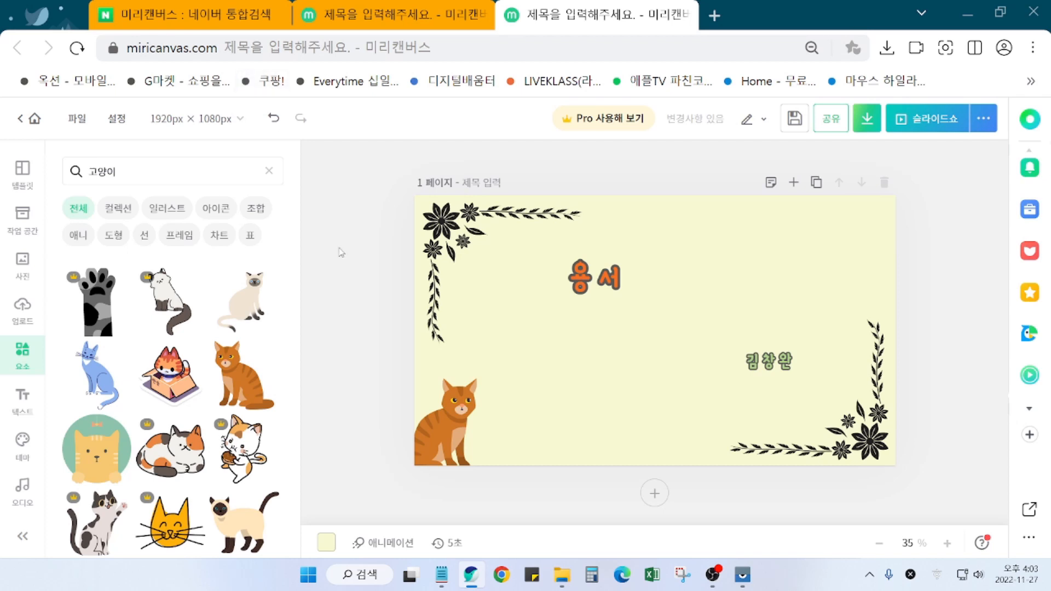
pyautogui.click(389, 15)
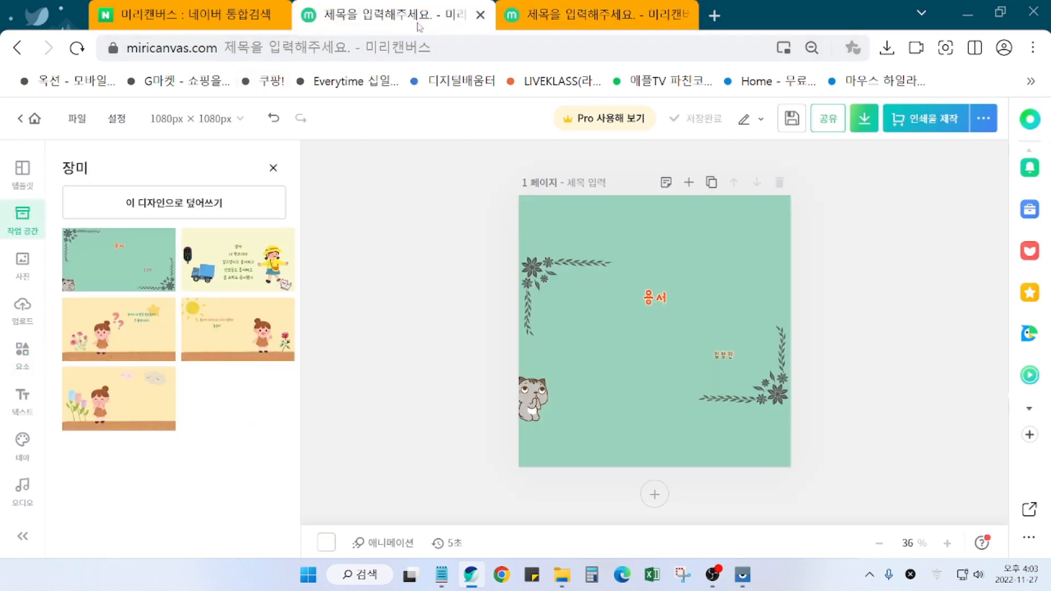
pyautogui.click(198, 120)
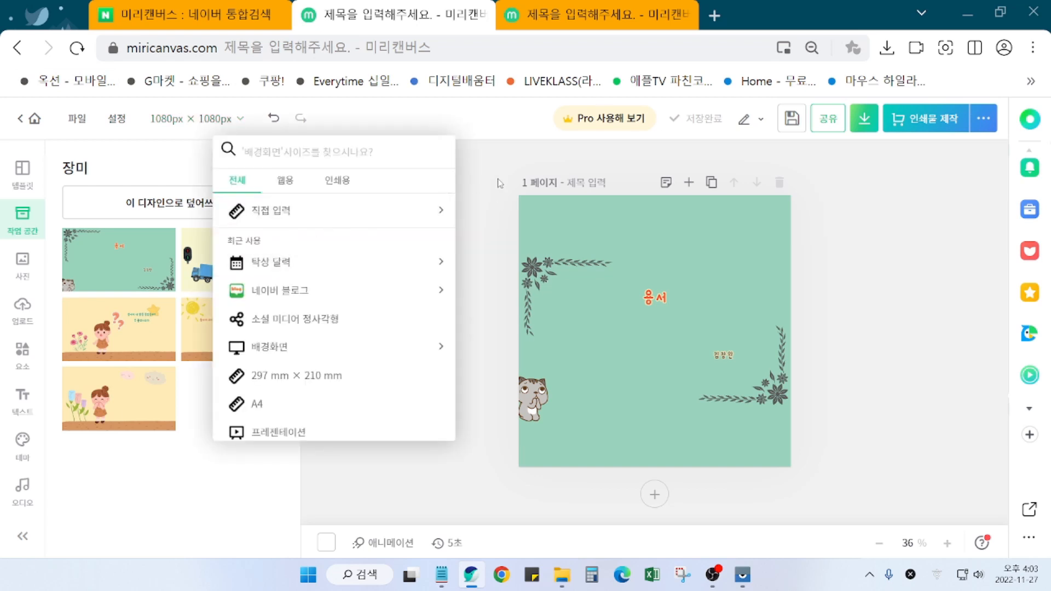
pyautogui.click(591, 350)
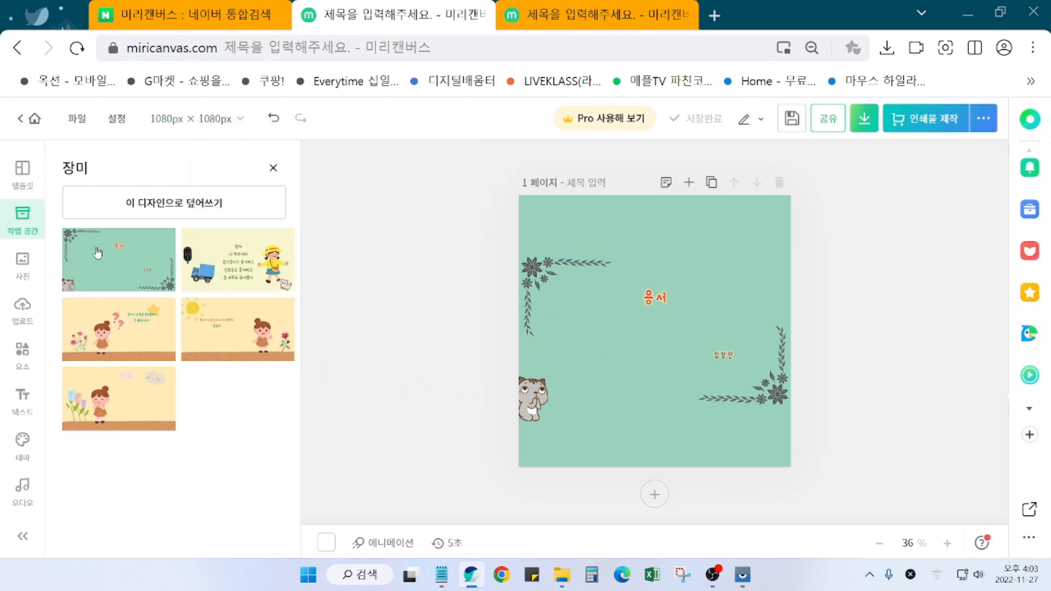
pyautogui.click(242, 268)
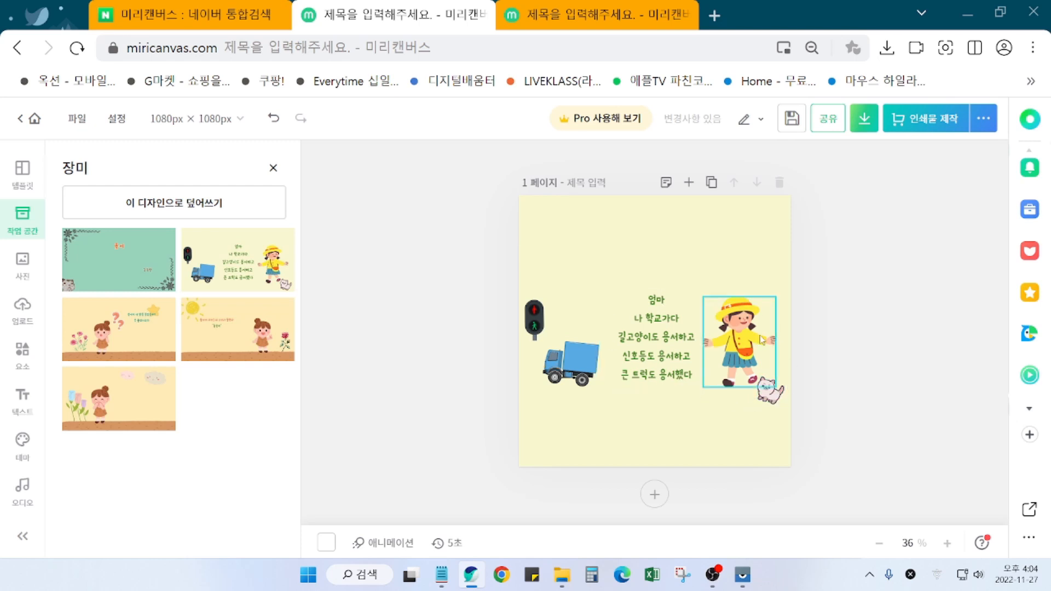
pyautogui.click(567, 22)
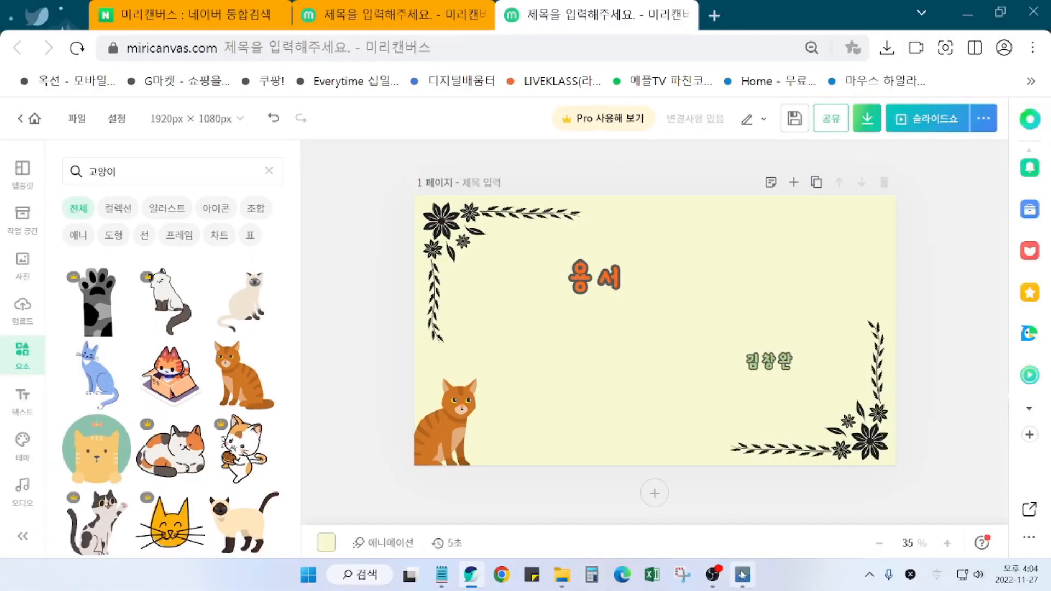
# Step: Leave Excel, return to the design and add a blank second page
pyautogui.moveTo(742, 575)
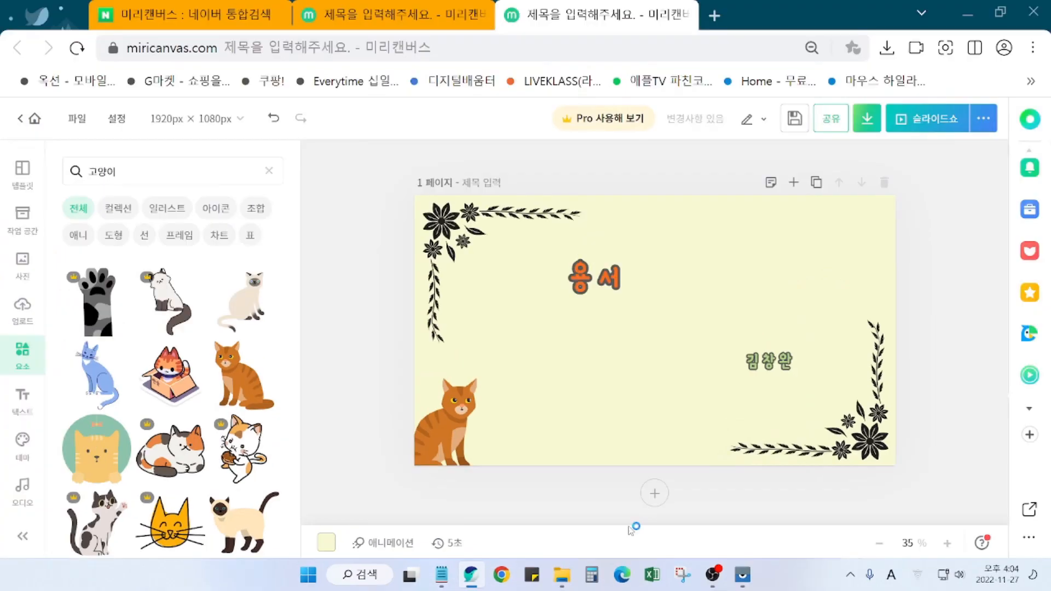
pyautogui.click(651, 574)
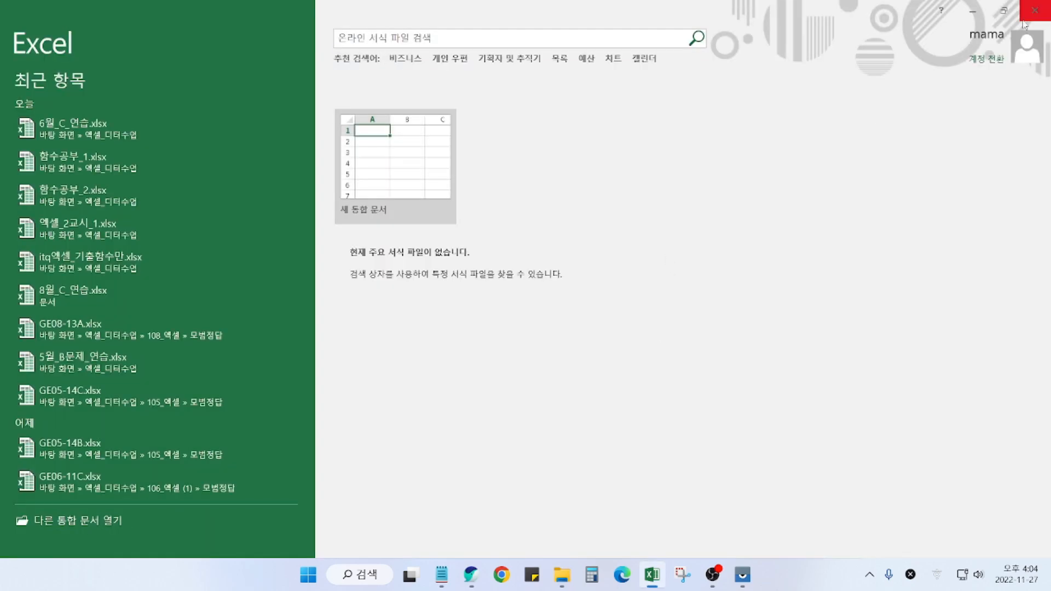
pyautogui.press('Escape')
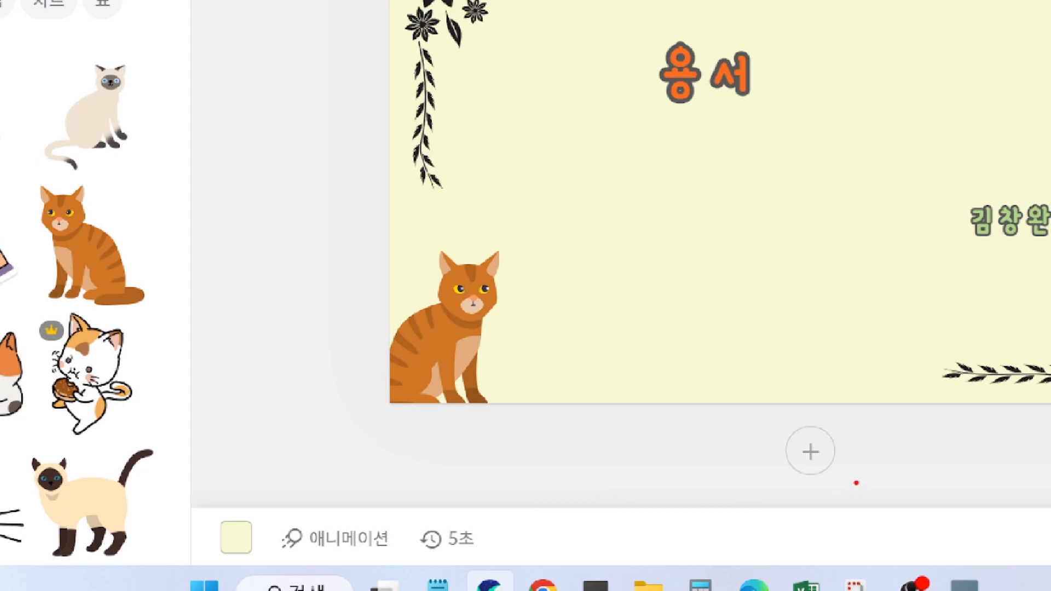
pyautogui.moveTo(856, 482)
pyautogui.mouseDown()
pyautogui.moveTo(772, 451)
pyautogui.moveTo(871, 400)
pyautogui.moveTo(870, 506)
pyautogui.mouseUp()
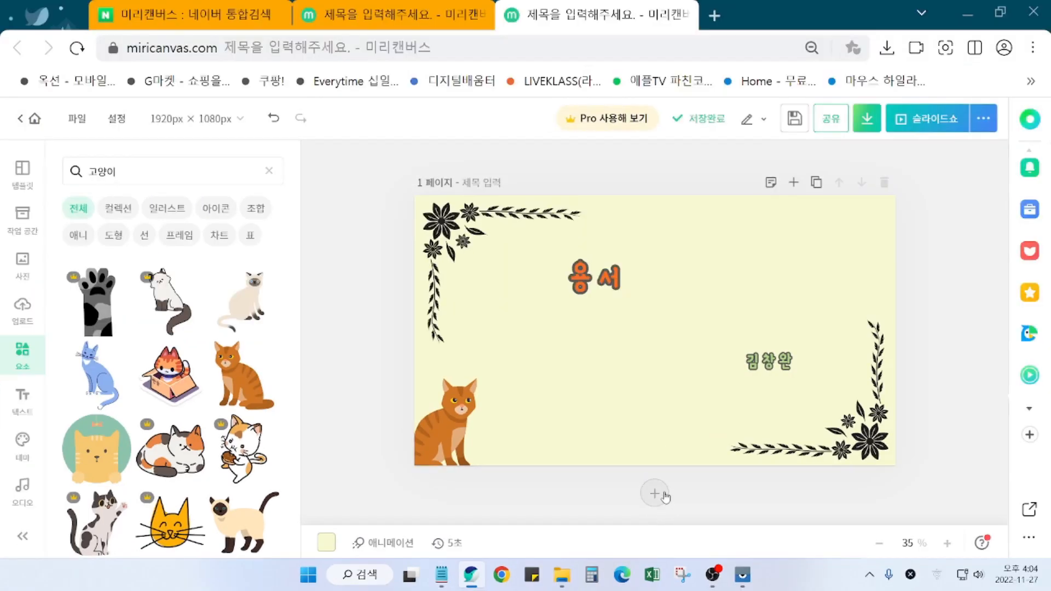
pyautogui.click(810, 452)
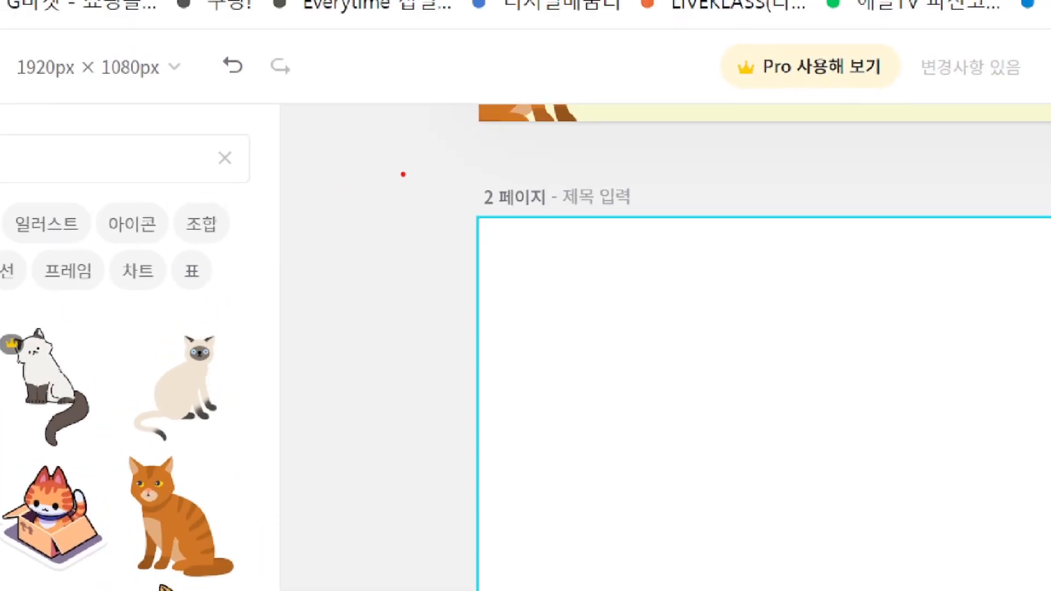
pyautogui.moveTo(403, 174)
pyautogui.mouseDown()
pyautogui.moveTo(622, 182)
pyautogui.moveTo(682, 217)
pyautogui.mouseUp()
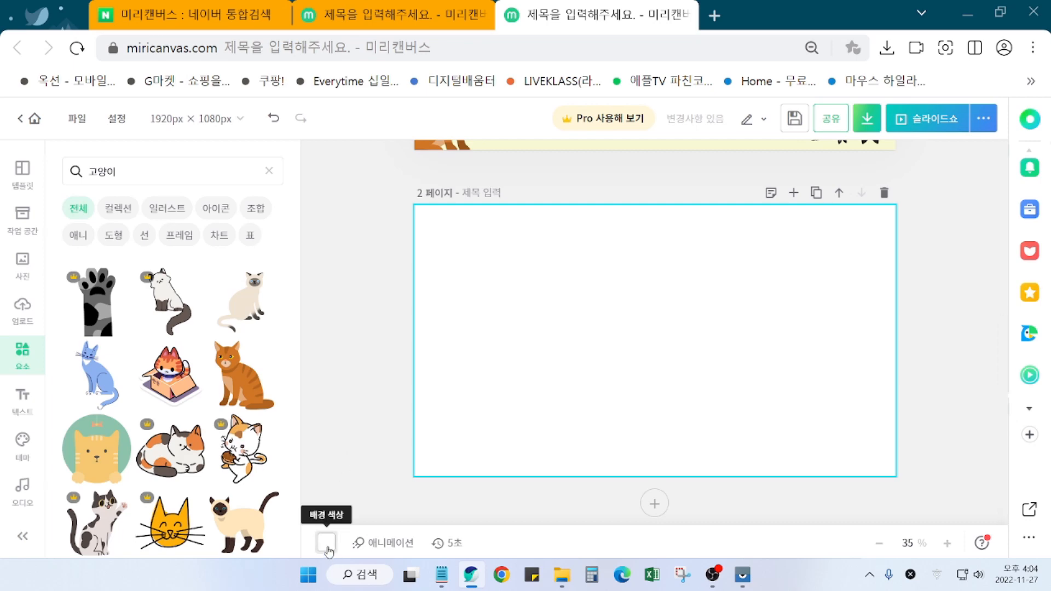
pyautogui.click(353, 459)
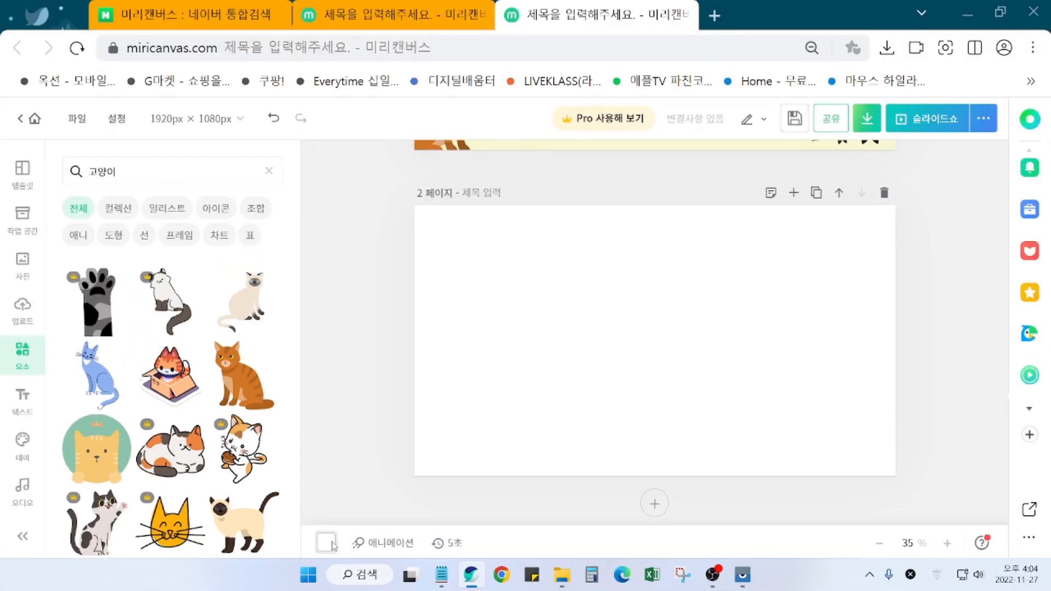
# Step: Give page 2 a pale green #DDECCA background
pyautogui.click(339, 505)
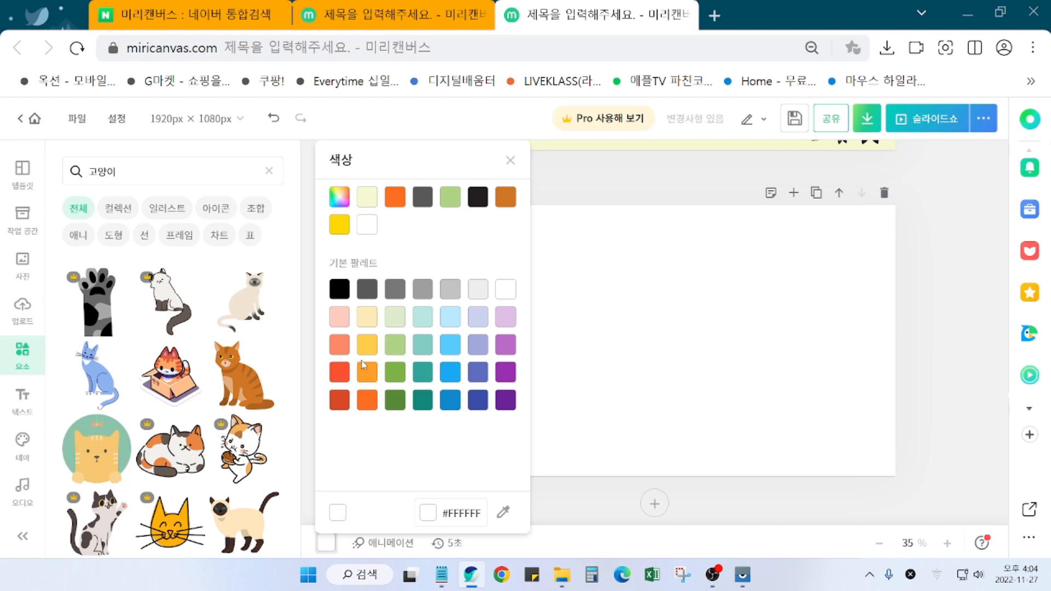
pyautogui.click(396, 317)
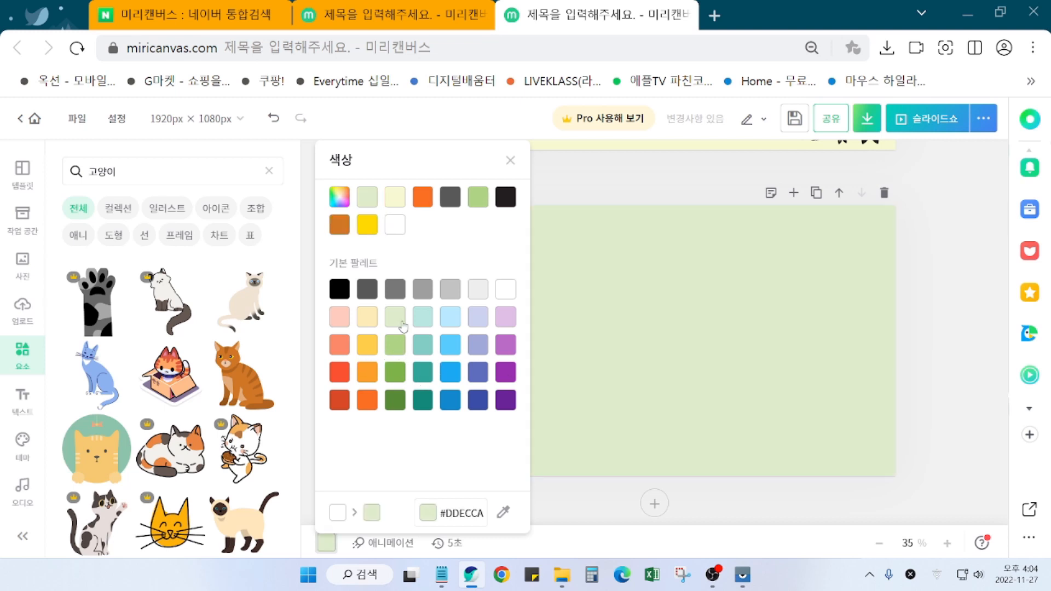
pyautogui.click(921, 374)
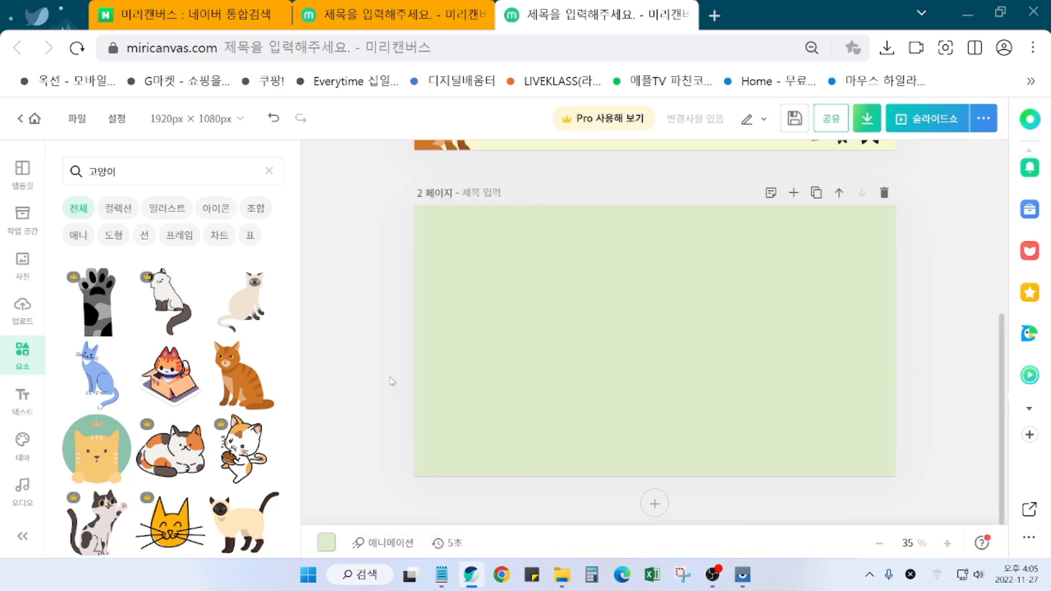
pyautogui.scroll(3, 364, 410)
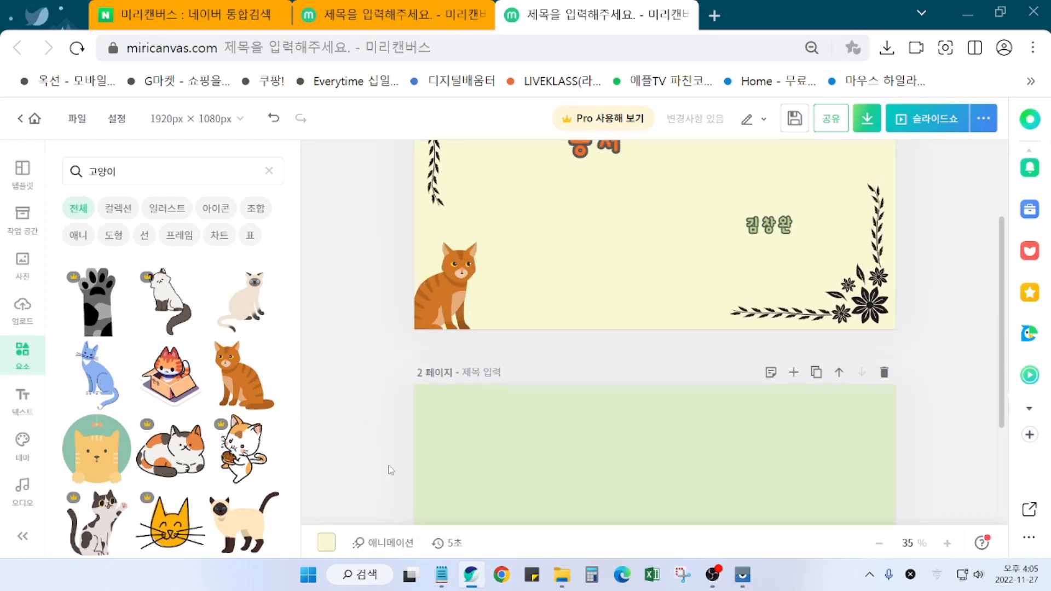
# Step: Add a body text box to the green second page and check the poem in Notepad
pyautogui.scroll(-2, 366, 458)
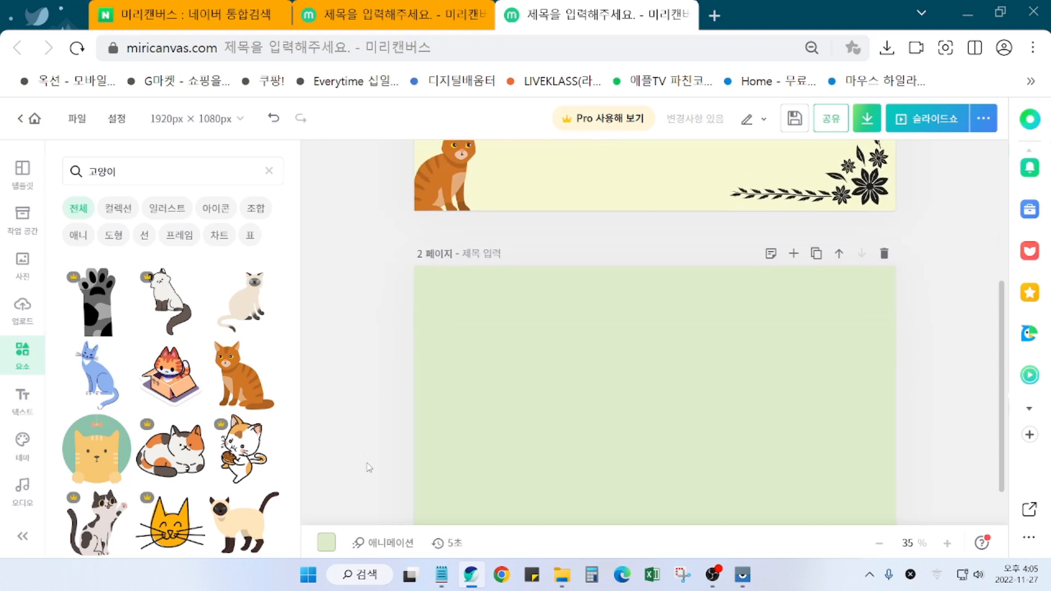
pyautogui.scroll(2, 335, 468)
pyautogui.scroll(-3, 339, 467)
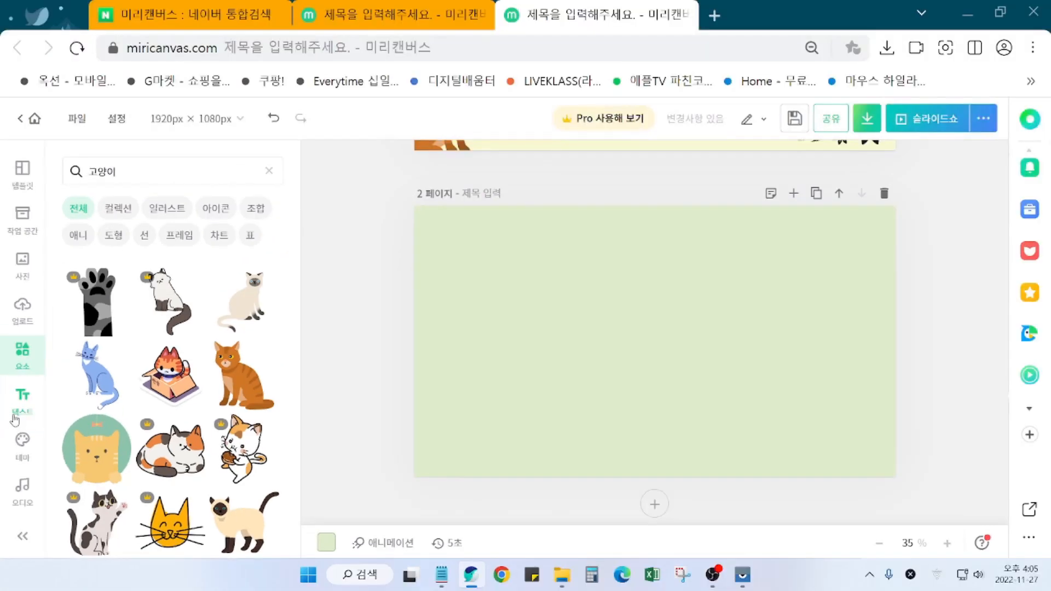
pyautogui.click(20, 416)
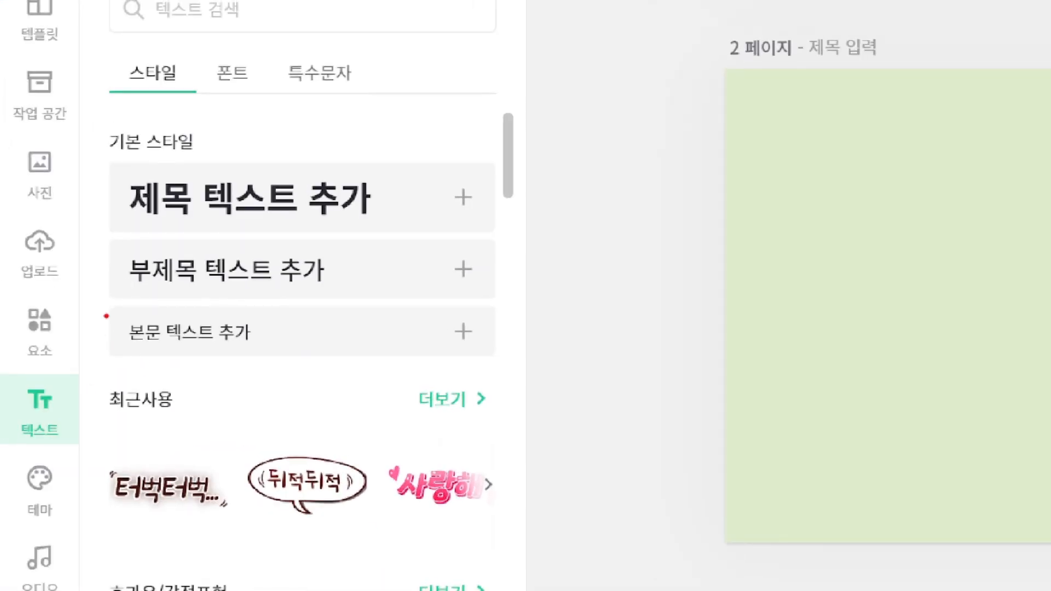
pyautogui.moveTo(103, 301)
pyautogui.mouseDown()
pyautogui.moveTo(373, 364)
pyautogui.moveTo(444, 366)
pyautogui.mouseUp()
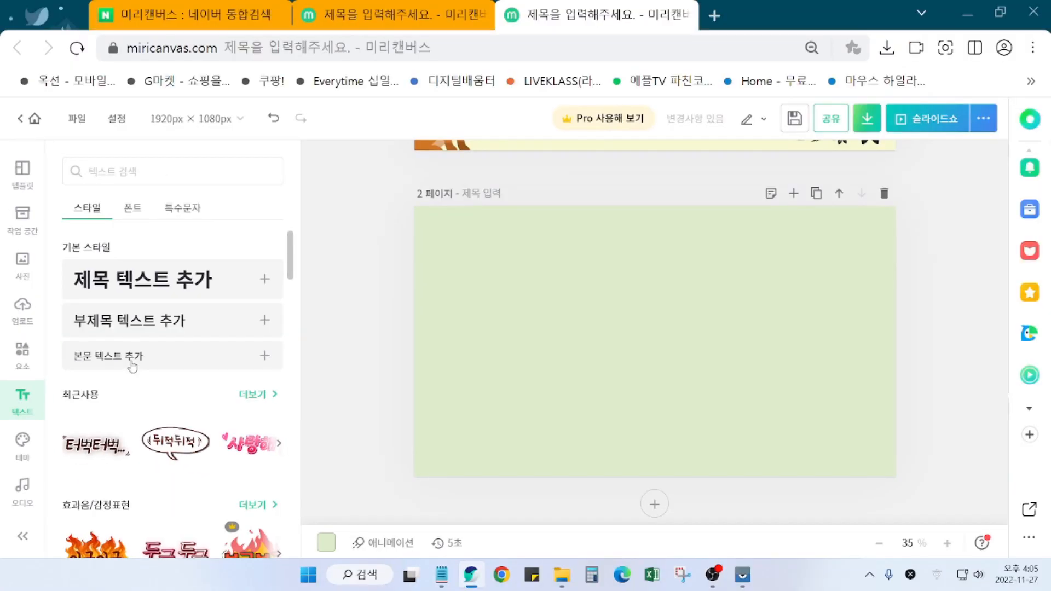
pyautogui.click(219, 346)
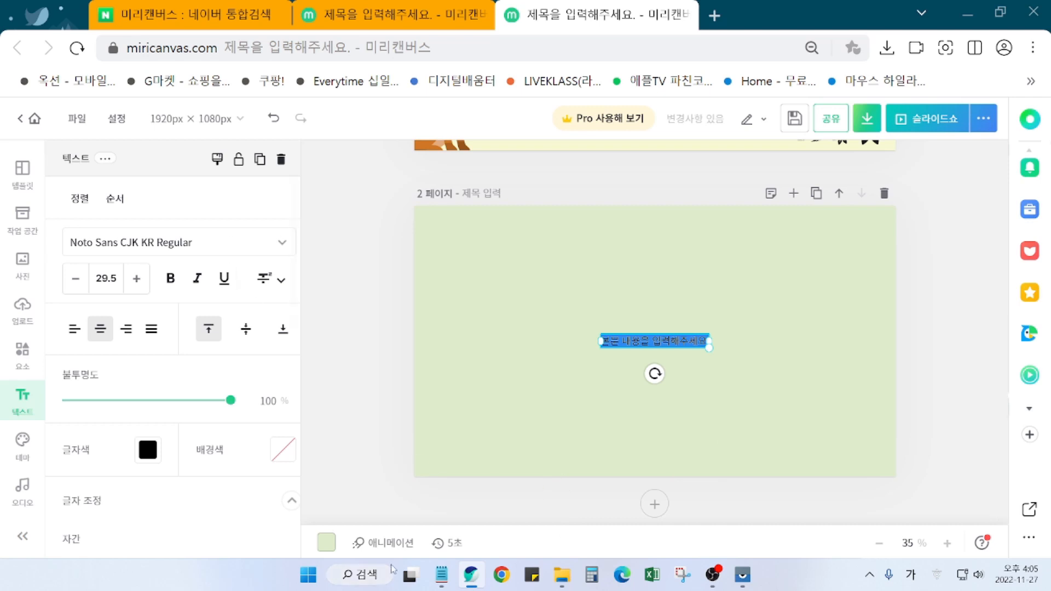
pyautogui.click(442, 575)
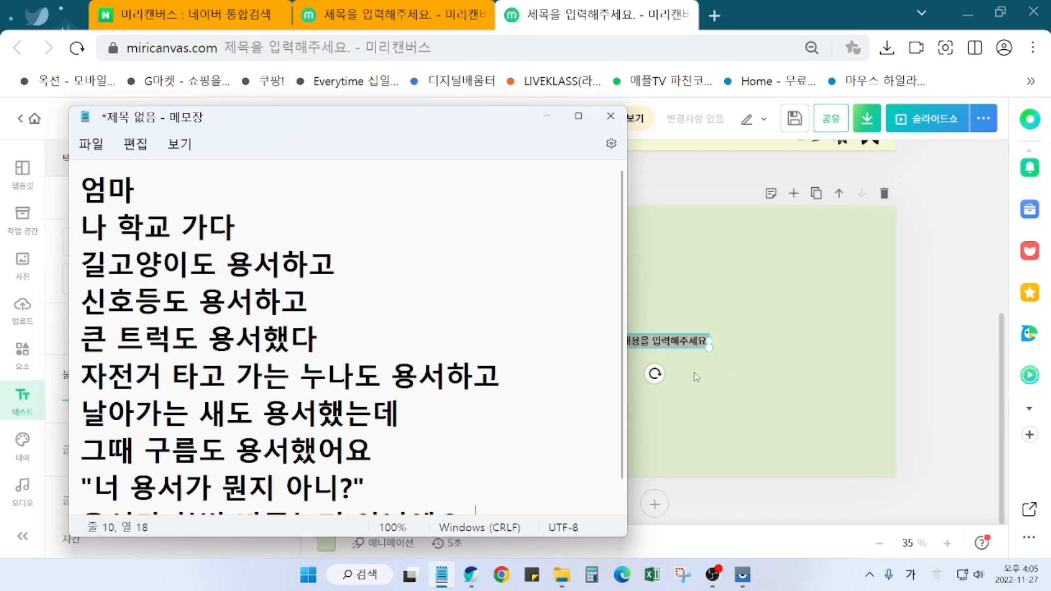
pyautogui.click(546, 116)
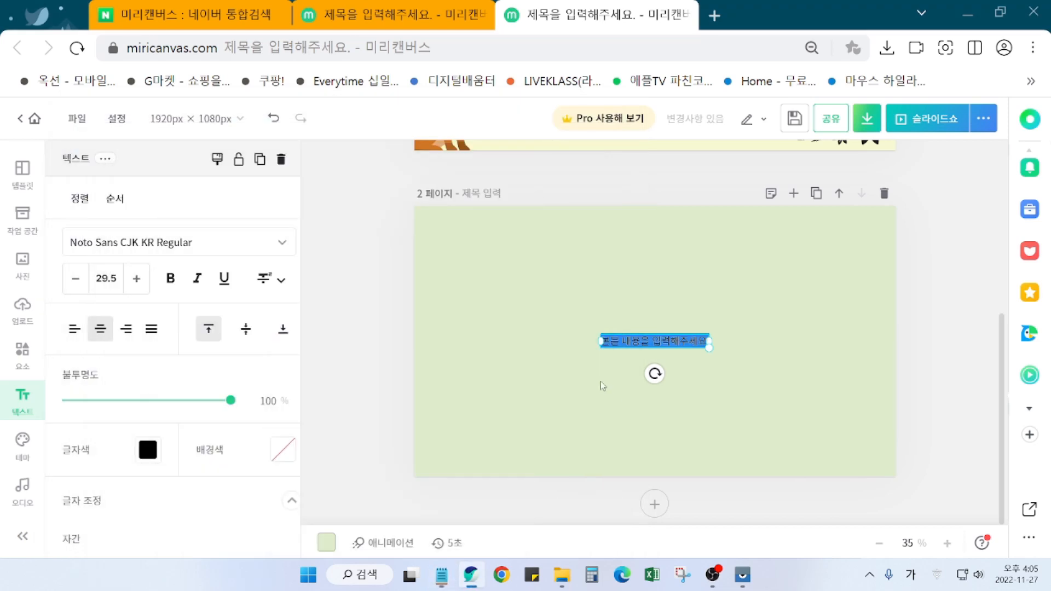
# Step: Type the poem's first three lines: 엄마, 나 학교 가다, 길고양이도 용서하고
pyautogui.write('검ㅁㅏ ㄴ')
pyautogui.press('BackSpace')
pyautogui.press('BackSpace')
pyautogui.press('Return')
pyautogui.write('나 학교 가다')
pyautogui.press('Return')
pyautogui.write('길고양ㅇ')
pyautogui.write('이도 용서해')
pyautogui.press('BackSpace')
pyautogui.write('하고')
# Step: Type the fourth and fifth lines, ending with 큰 트럭도 용서했다, and finish editing
pyautogui.press('Return')
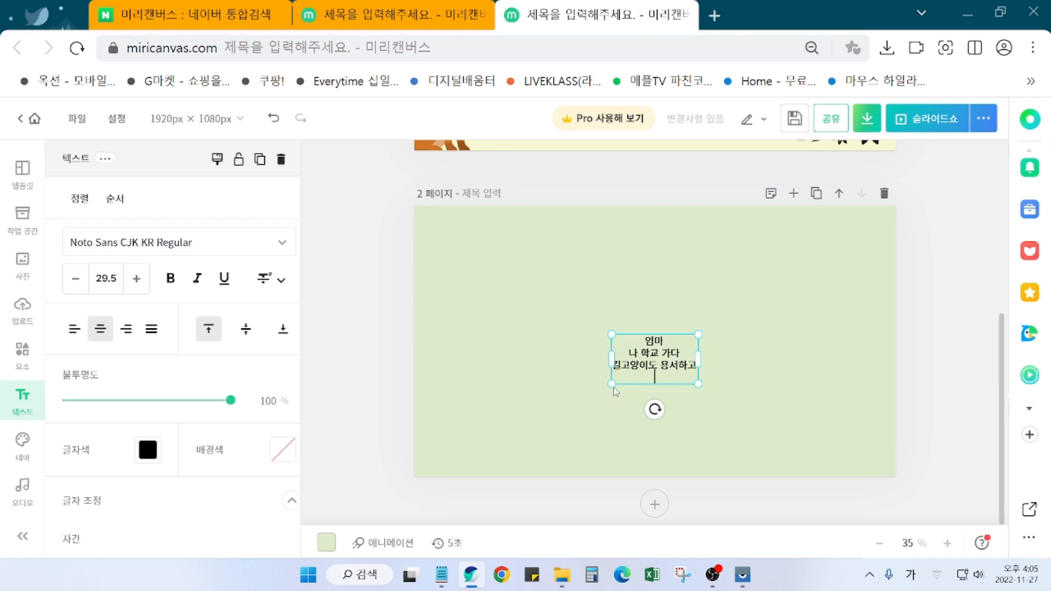
pyautogui.write('신ㅊ')
pyautogui.press('BackSpace')
pyautogui.write('혼등도 용서하고')
pyautogui.press('Return')
pyautogui.write('큰 트럭도 요')
pyautogui.write('ㅇ서해')
pyautogui.write('ㅆ다')
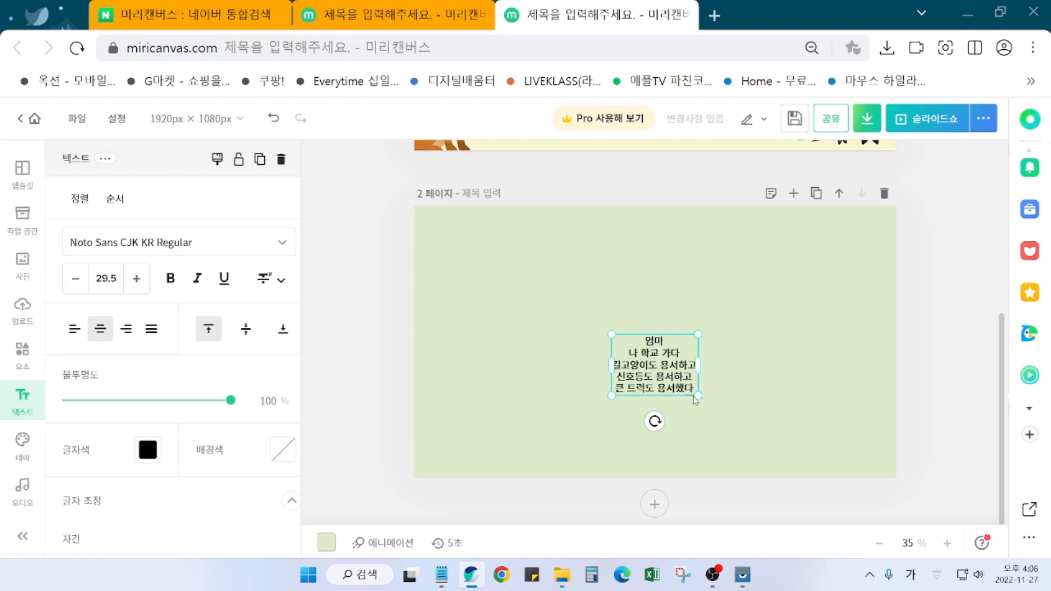
pyautogui.click(804, 383)
# Step: Scale the poem text box up to size 62 and move it to the centre of page 2
pyautogui.click(675, 383)
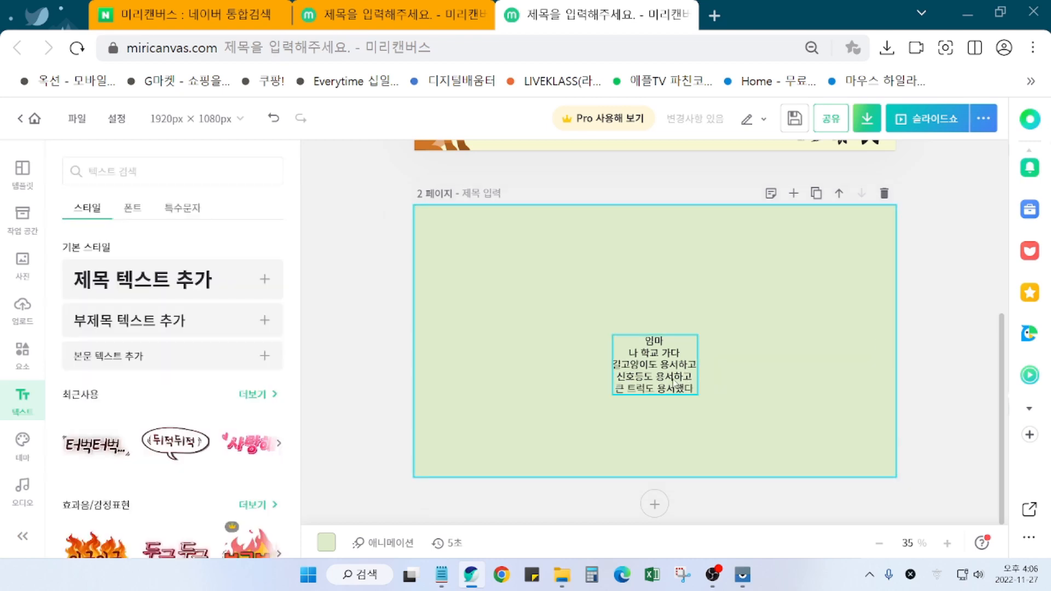
pyautogui.moveTo(692, 392); pyautogui.dragTo(799, 450)
pyautogui.moveTo(724, 426); pyautogui.dragTo(665, 367)
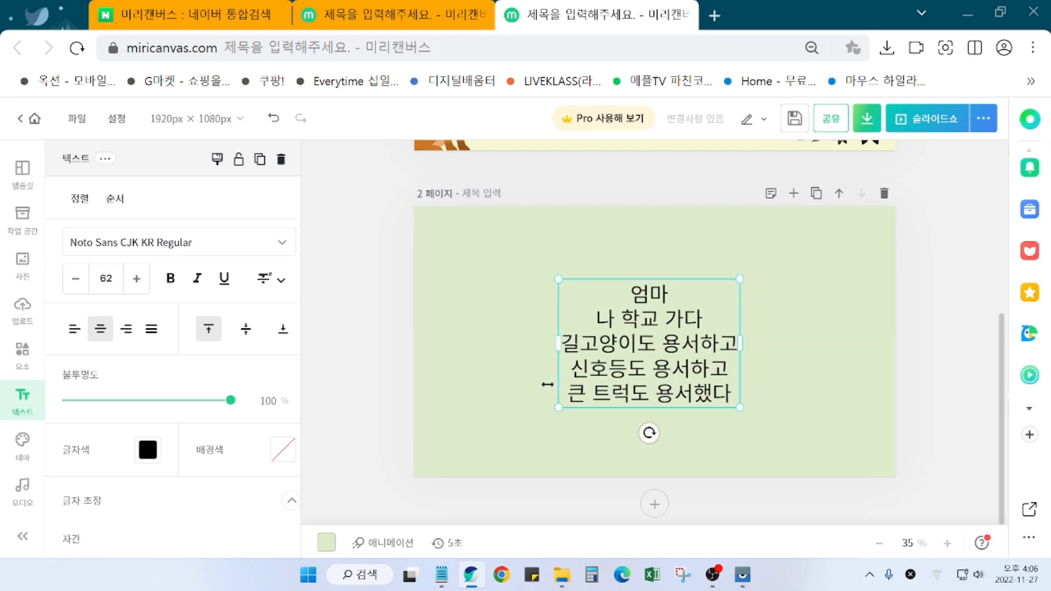
pyautogui.scroll(2, 684, 421)
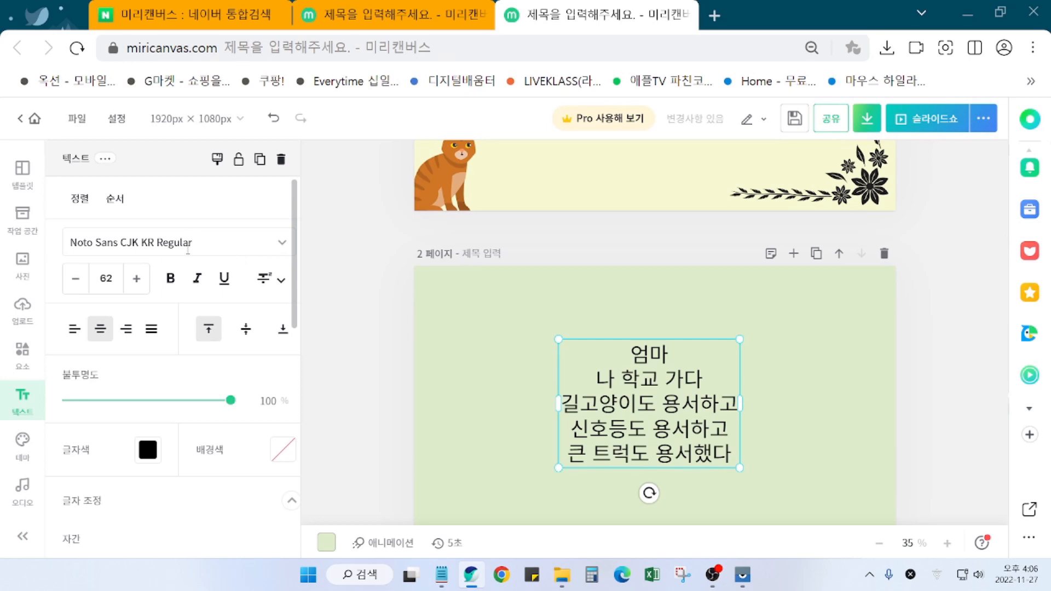
# Step: Switch the poem's font to the favourited 야놀자 야체 B
pyautogui.click(174, 253)
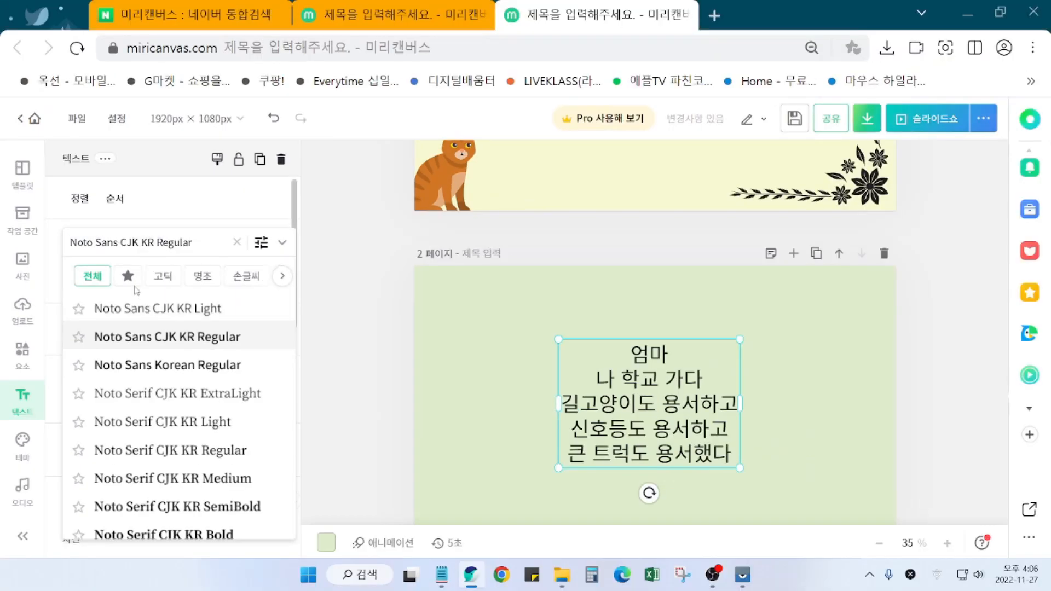
pyautogui.click(153, 278)
pyautogui.click(130, 337)
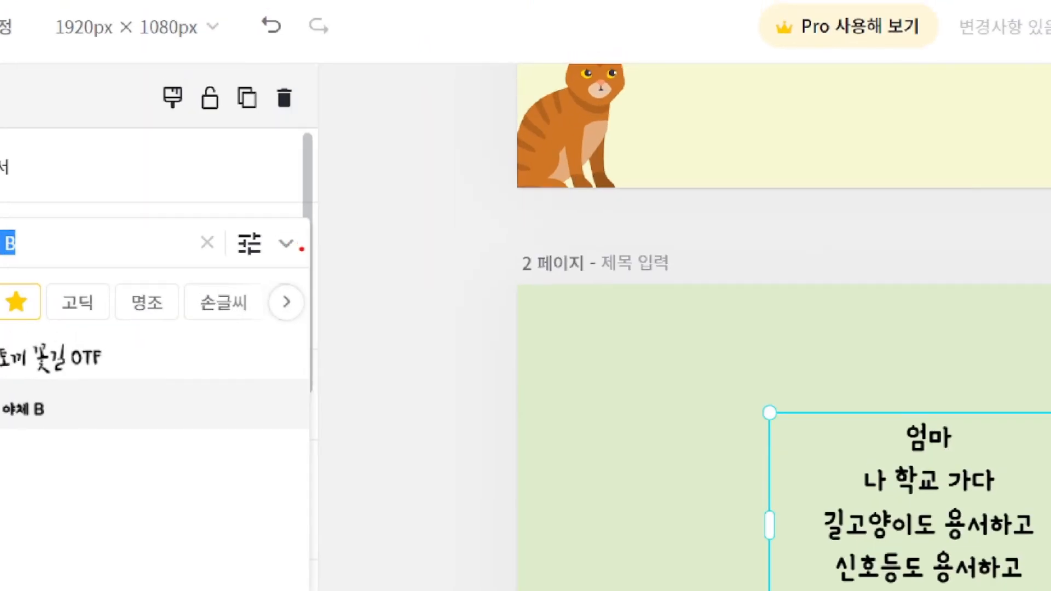
pyautogui.moveTo(302, 249)
pyautogui.mouseDown()
pyautogui.moveTo(267, 259)
pyautogui.moveTo(271, 223)
pyautogui.moveTo(297, 228)
pyautogui.moveTo(307, 271)
pyautogui.mouseUp()
pyautogui.moveTo(368, 349); pyautogui.dragTo(441, 314)
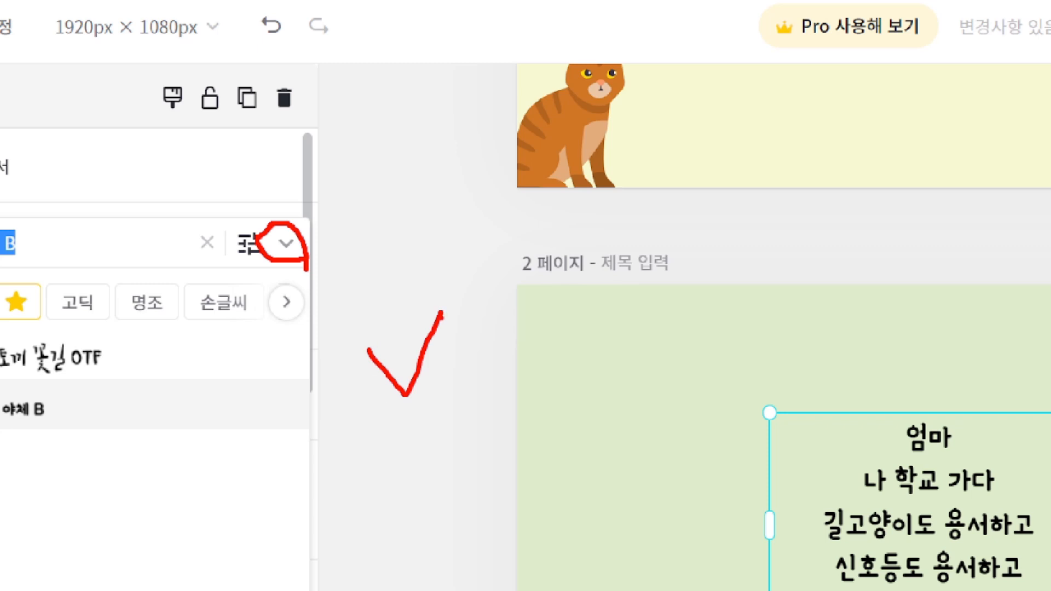
pyautogui.press('Escape')
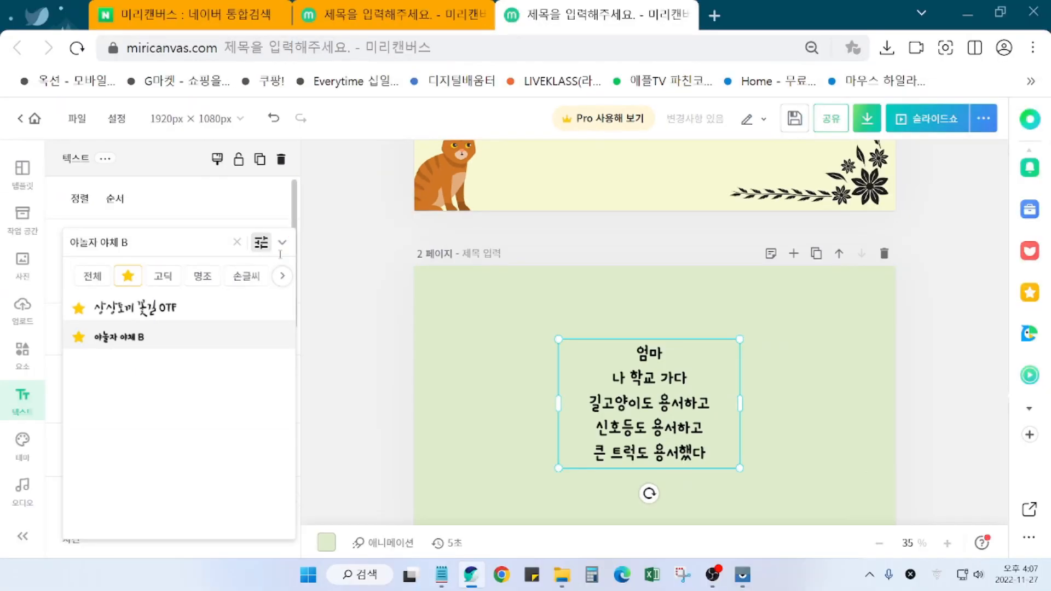
pyautogui.click(286, 244)
# Step: Colour the poem text orange #FD9F28 after trying light and strong purple shades
pyautogui.scroll(-1, 201, 399)
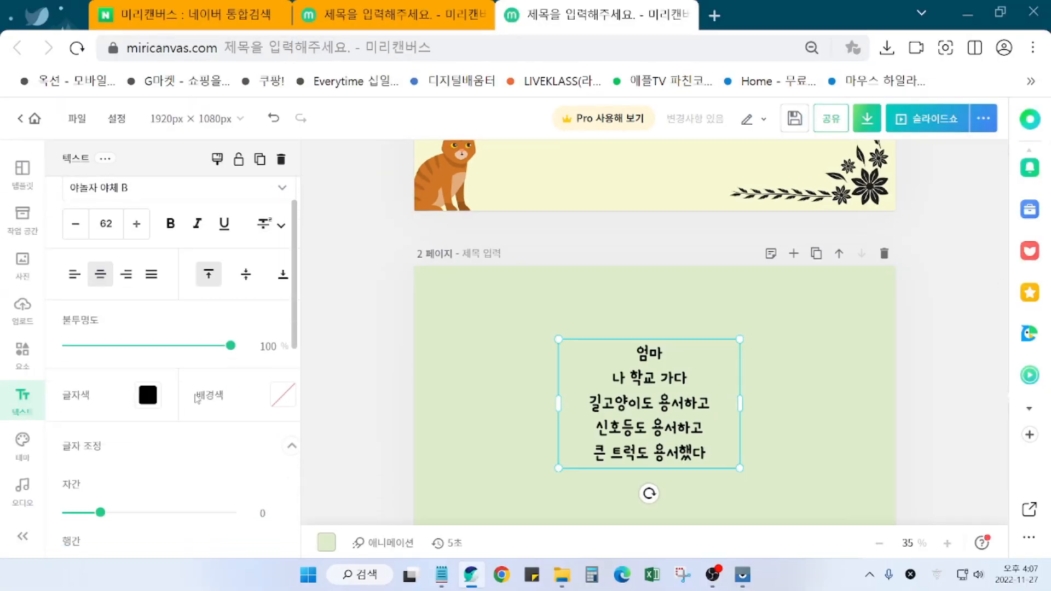
pyautogui.click(148, 393)
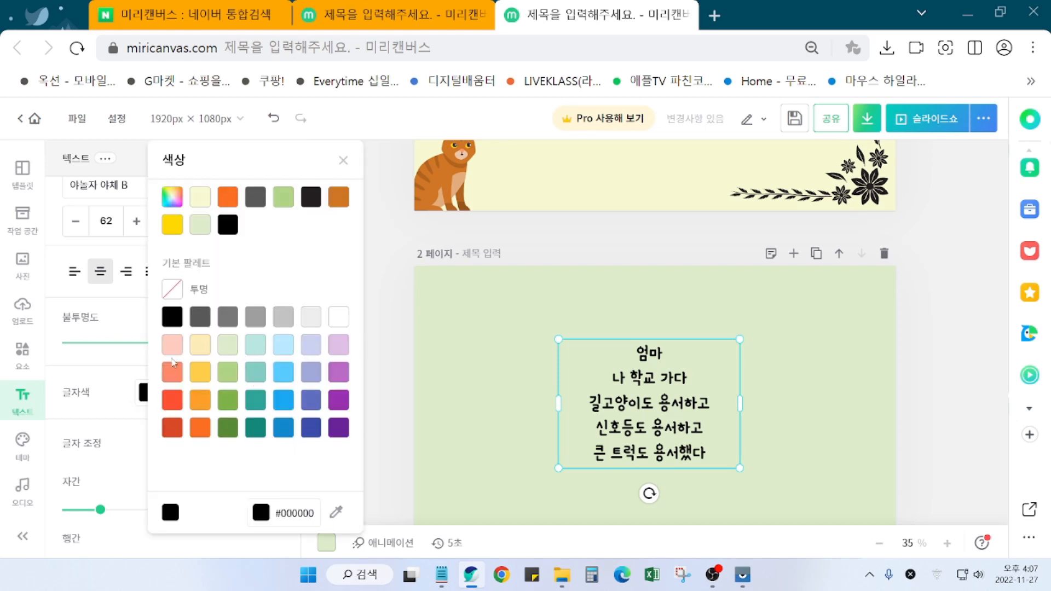
pyautogui.click(338, 350)
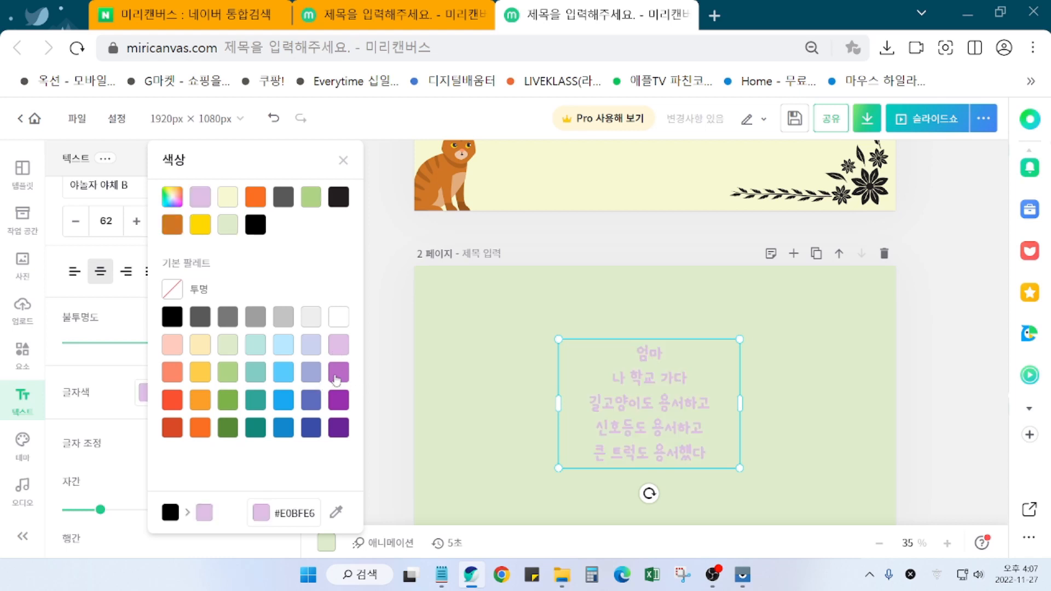
pyautogui.click(339, 374)
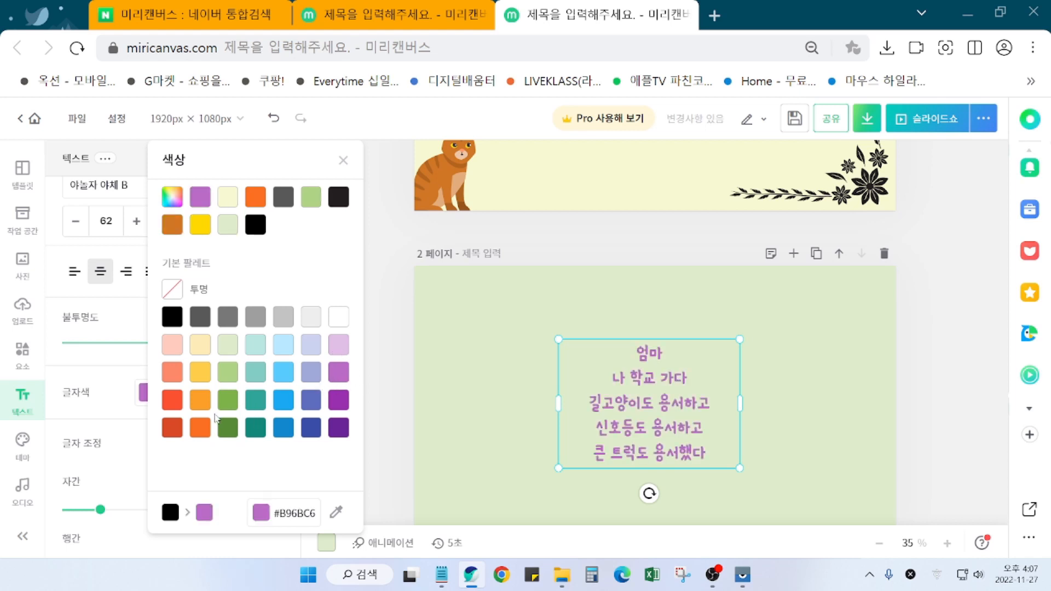
pyautogui.click(199, 406)
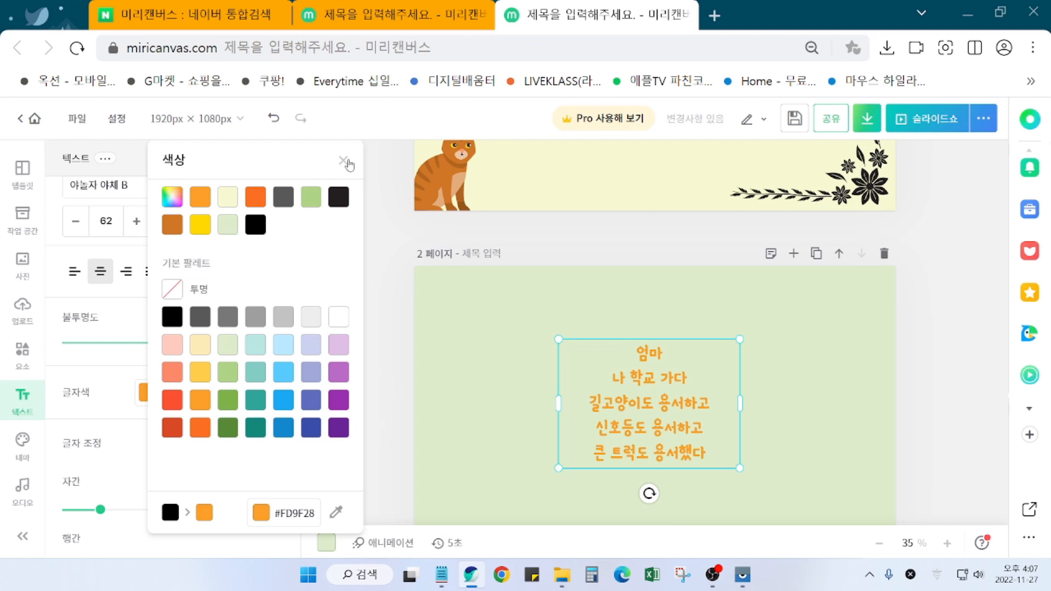
pyautogui.click(342, 162)
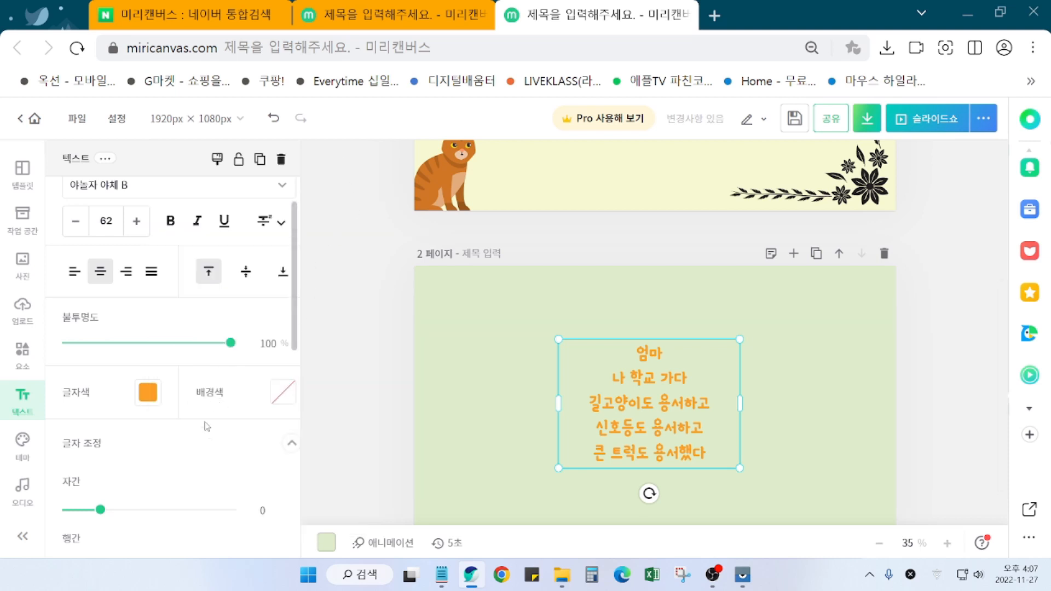
pyautogui.scroll(-1, 186, 459)
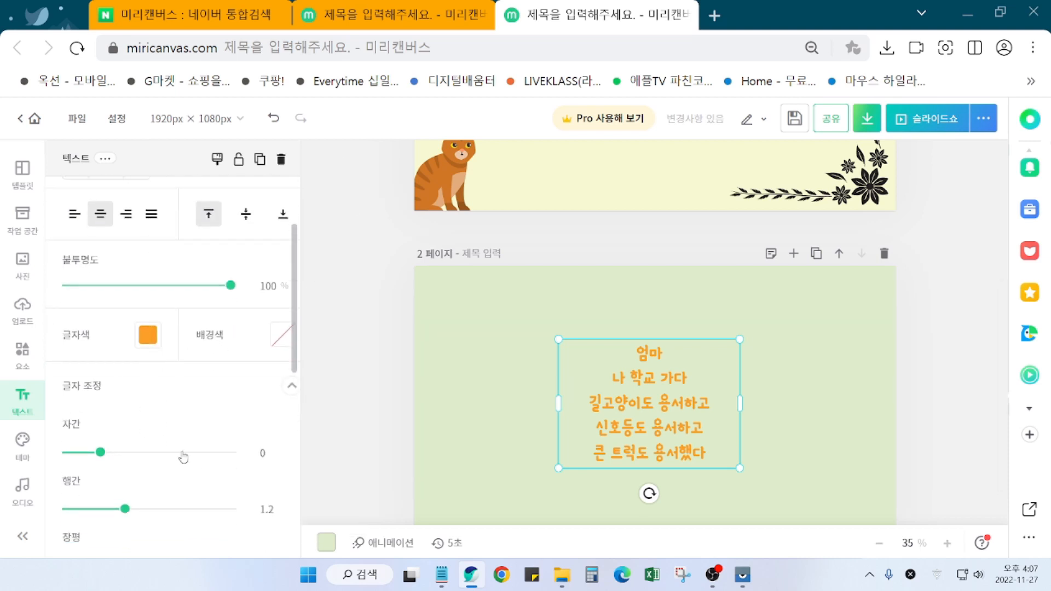
pyautogui.scroll(1, 183, 457)
pyautogui.scroll(-1, 183, 457)
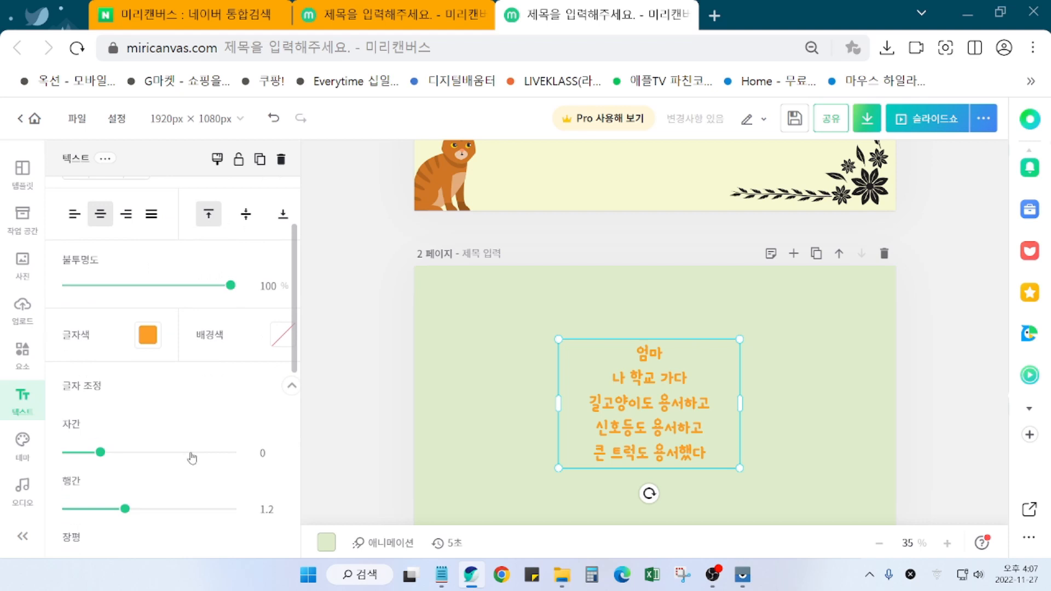
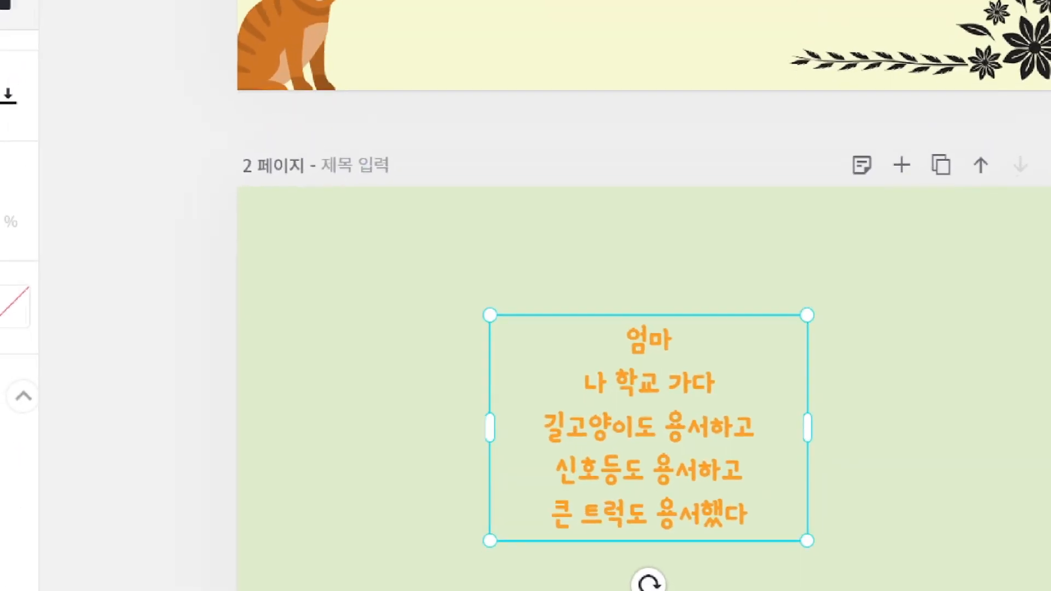
# Step: Raise the orange poem's 행간 line spacing from 1.2 to 1.3
pyautogui.moveTo(561, 342); pyautogui.dragTo(695, 329)
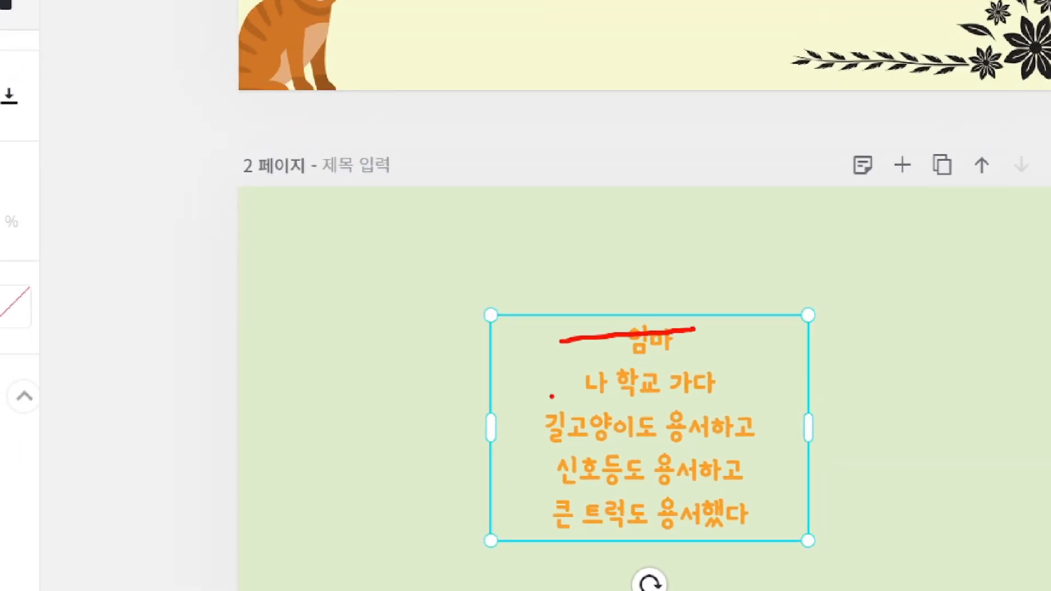
pyautogui.moveTo(552, 396); pyautogui.dragTo(737, 382)
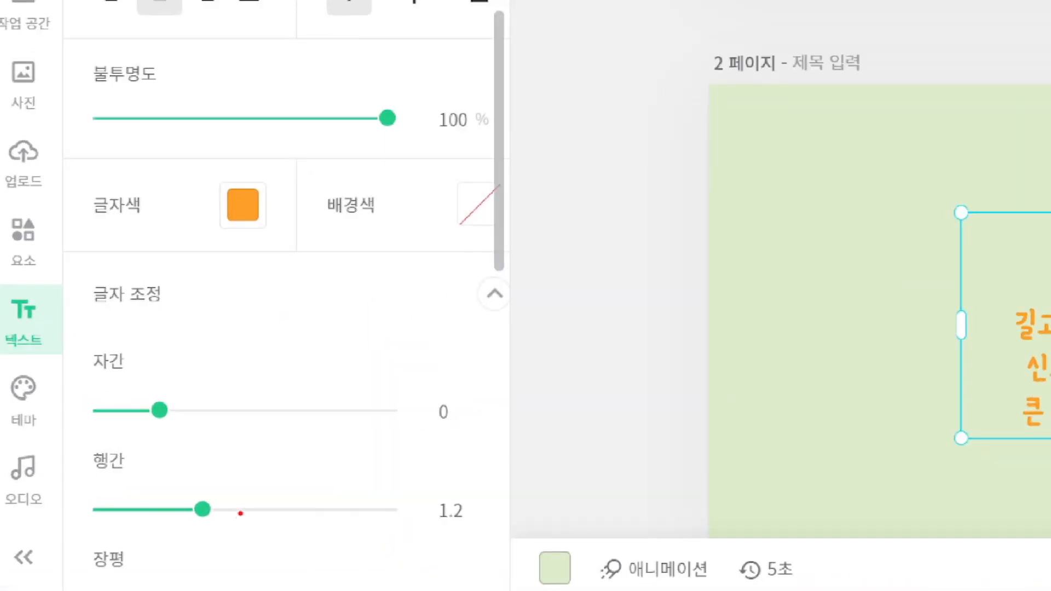
pyautogui.moveTo(241, 513)
pyautogui.mouseDown()
pyautogui.moveTo(229, 483)
pyautogui.moveTo(241, 513)
pyautogui.mouseUp()
pyautogui.moveTo(235, 467)
pyautogui.mouseDown()
pyautogui.moveTo(315, 469)
pyautogui.moveTo(302, 479)
pyautogui.mouseUp()
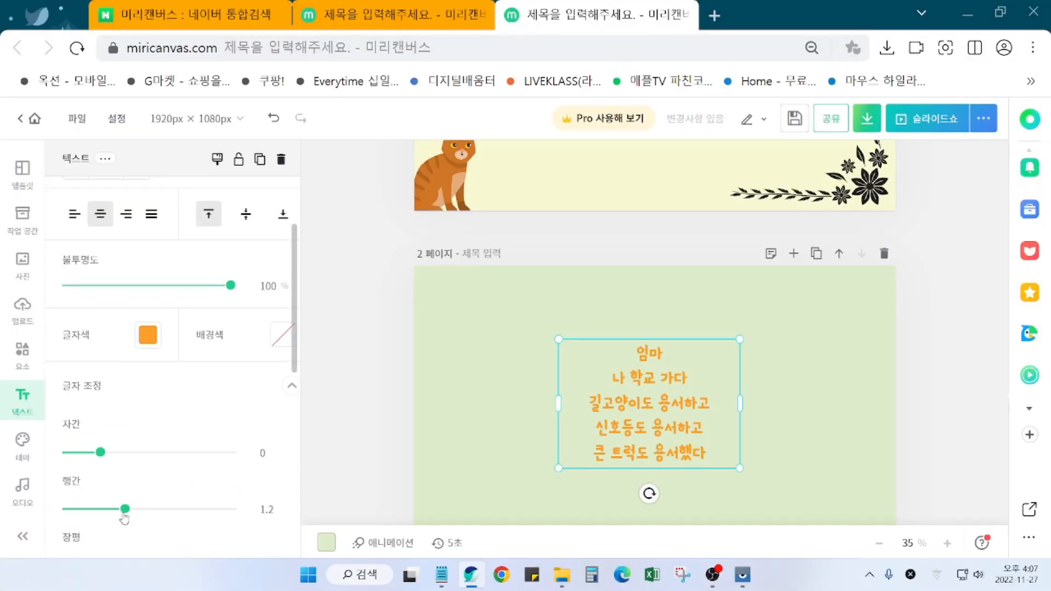
pyautogui.moveTo(202, 509); pyautogui.dragTo(212, 510)
pyautogui.moveTo(132, 515); pyautogui.dragTo(135, 516)
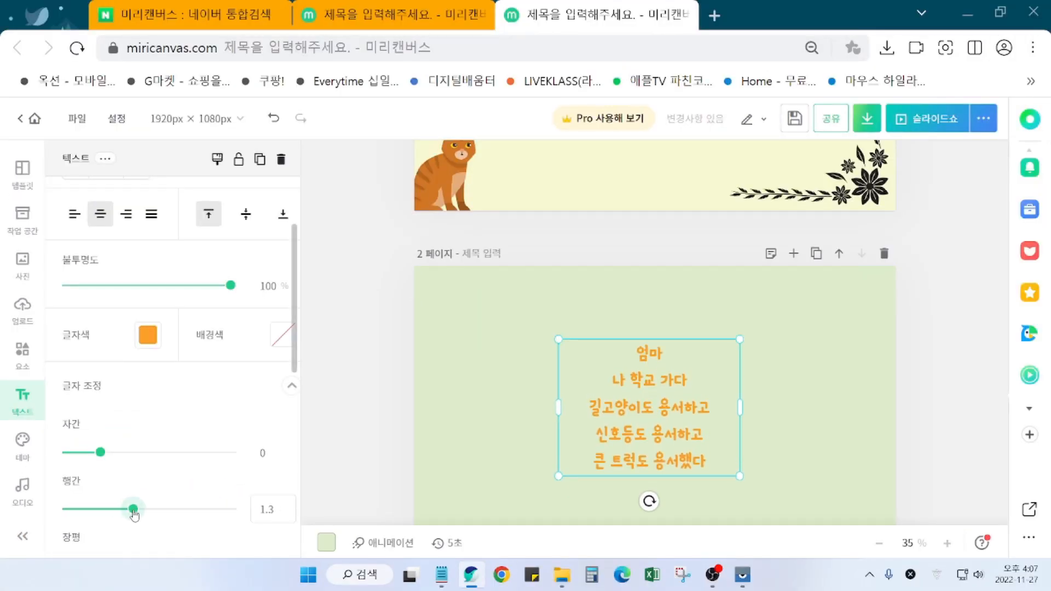
pyautogui.scroll(-3, 165, 528)
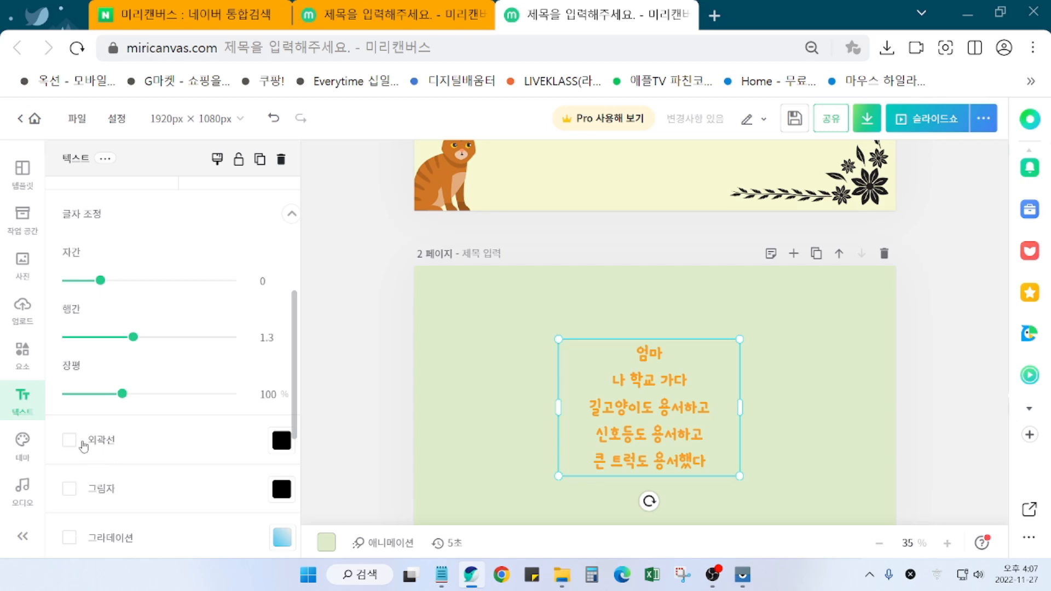
# Step: Turn on a black 외곽선 outline for the poem and thicken it from 5 to 31
pyautogui.click(64, 447)
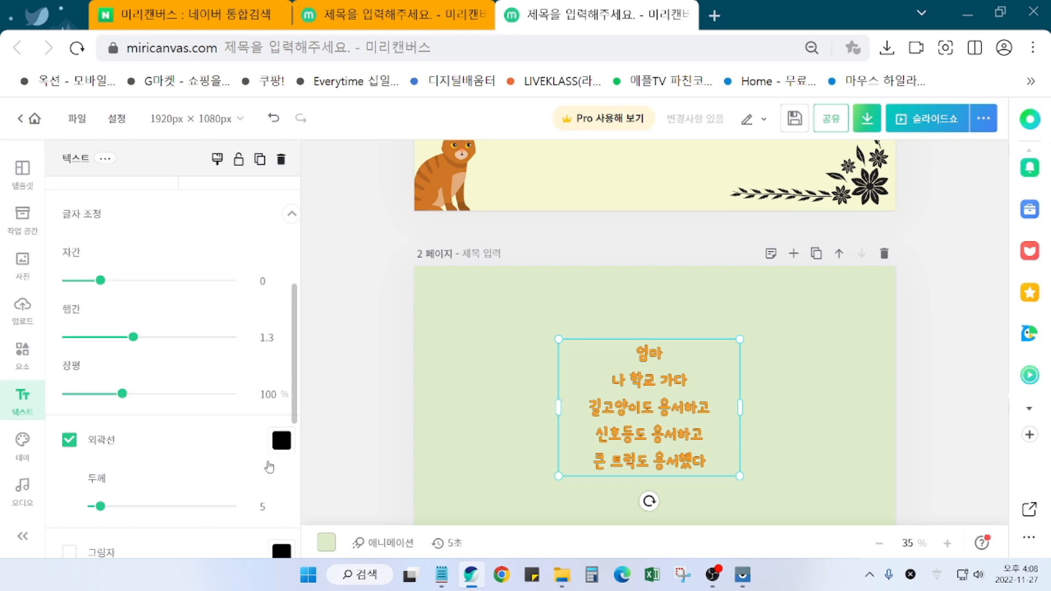
pyautogui.moveTo(101, 507); pyautogui.dragTo(127, 517)
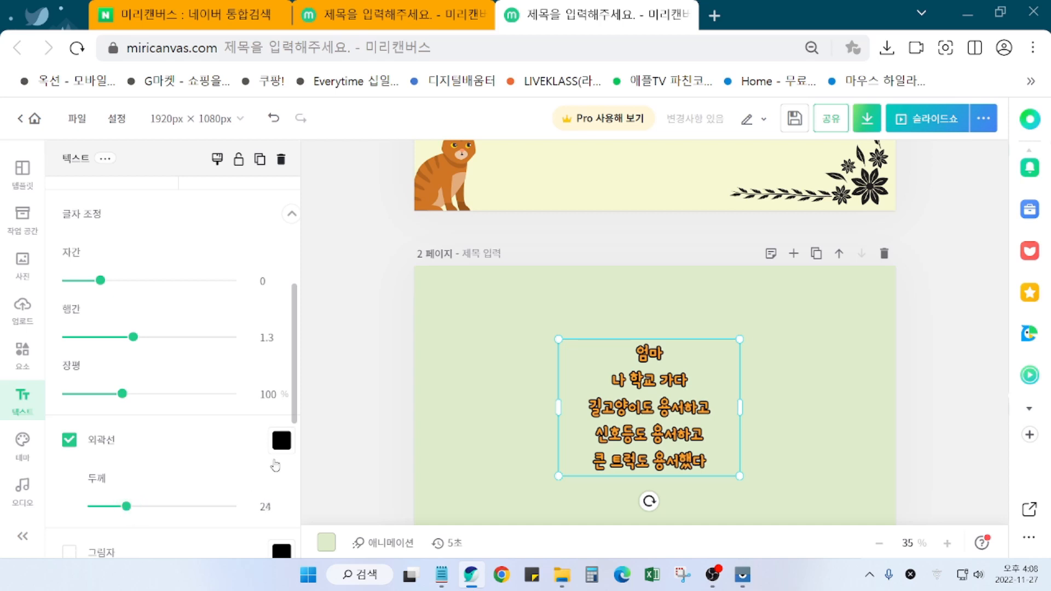
pyautogui.moveTo(127, 508); pyautogui.dragTo(136, 512)
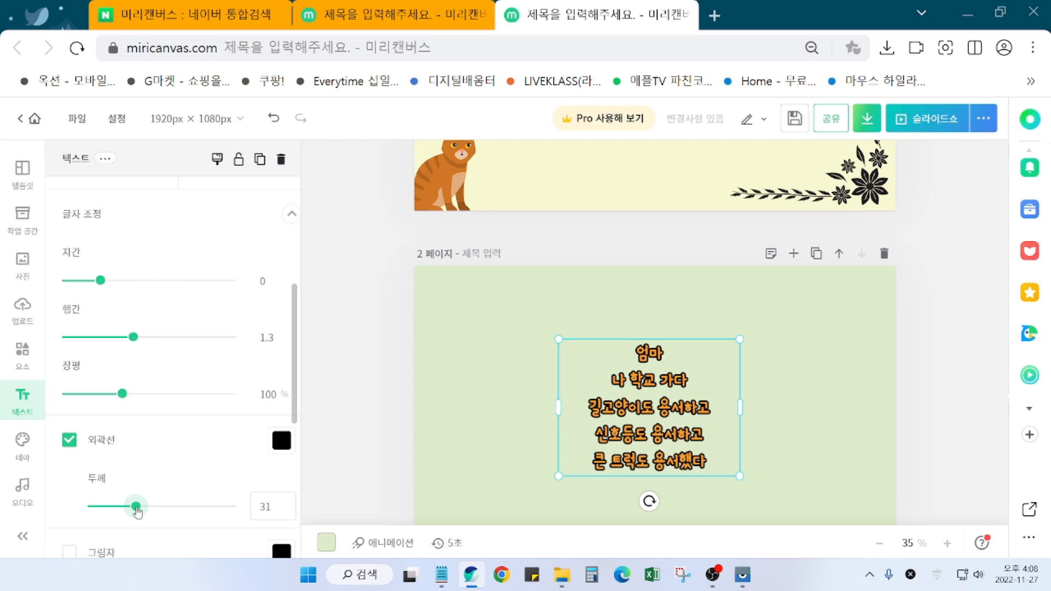
pyautogui.click(282, 444)
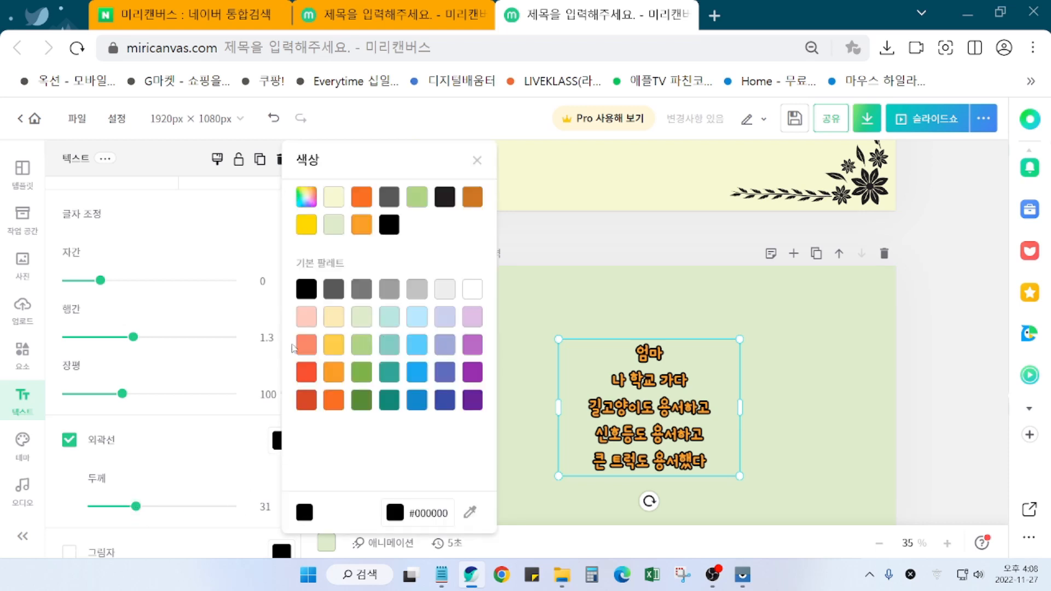
# Step: Try light yellow, white, lavender, yellow, salmon, blue and grey outlines, then thicken it slightly
pyautogui.click(343, 319)
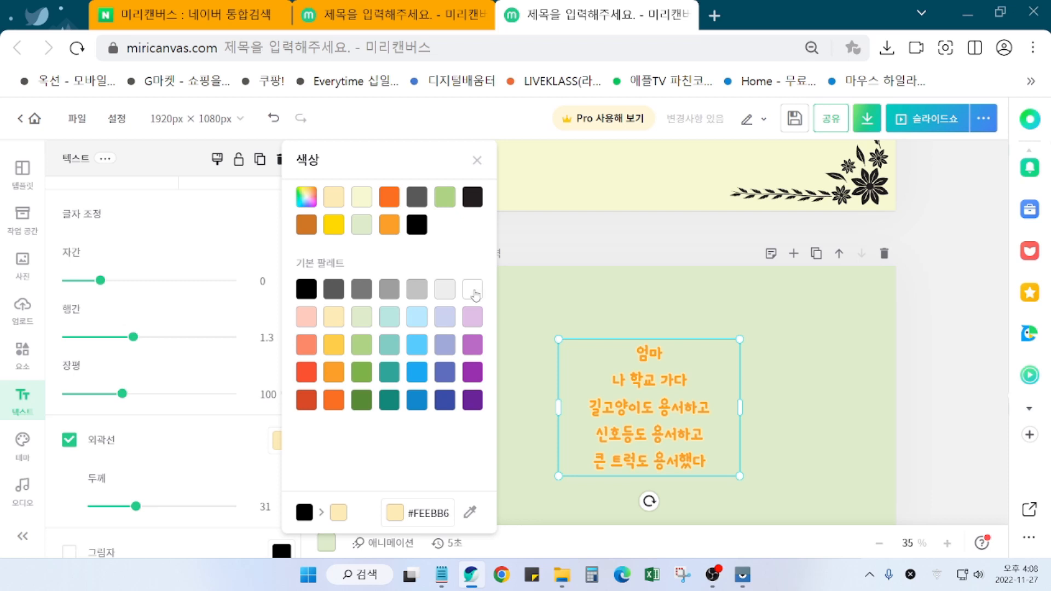
pyautogui.click(474, 293)
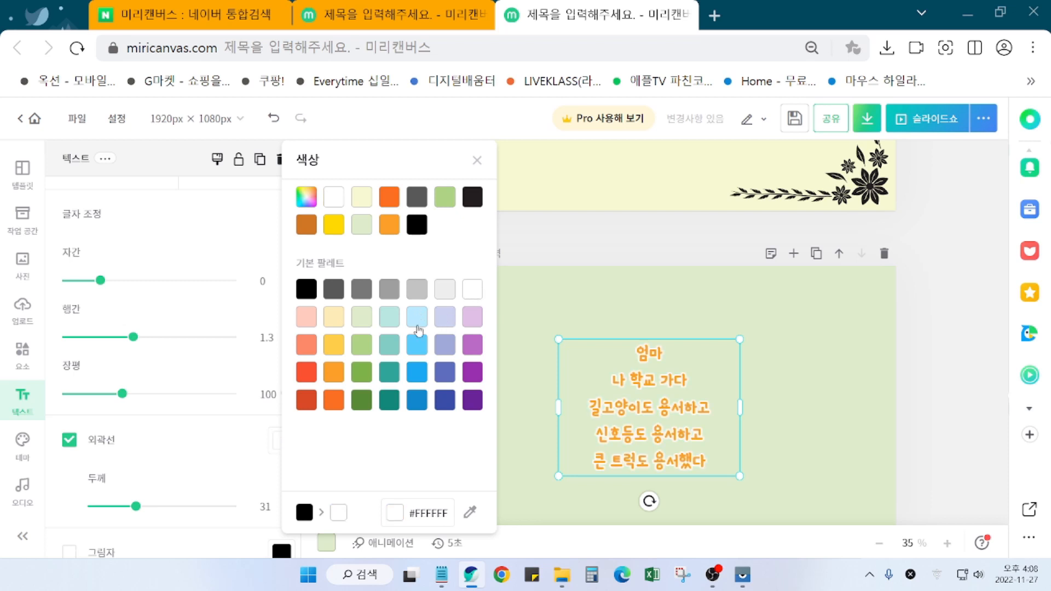
pyautogui.click(472, 320)
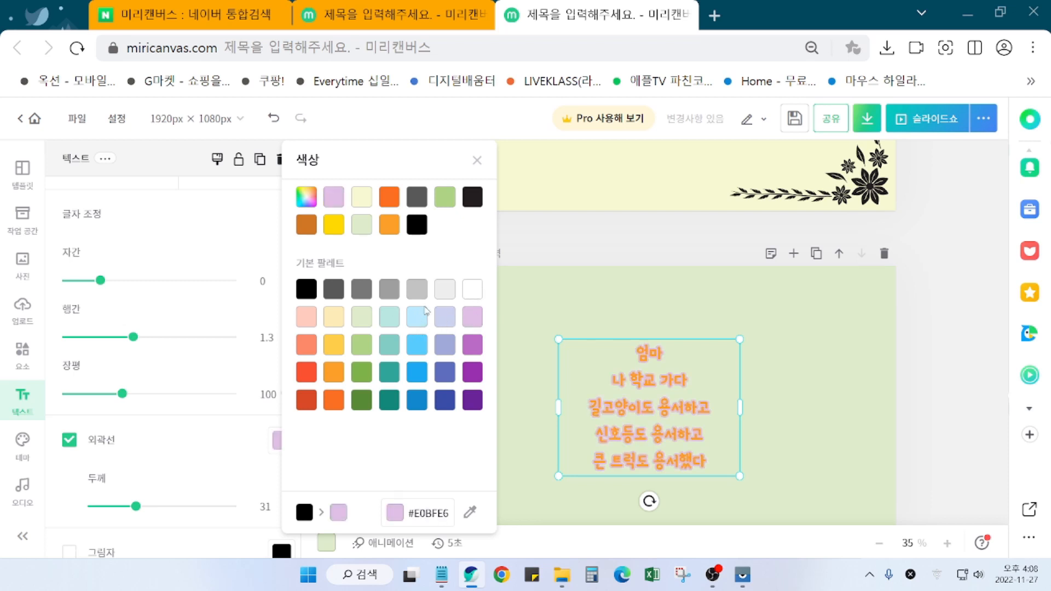
pyautogui.click(335, 350)
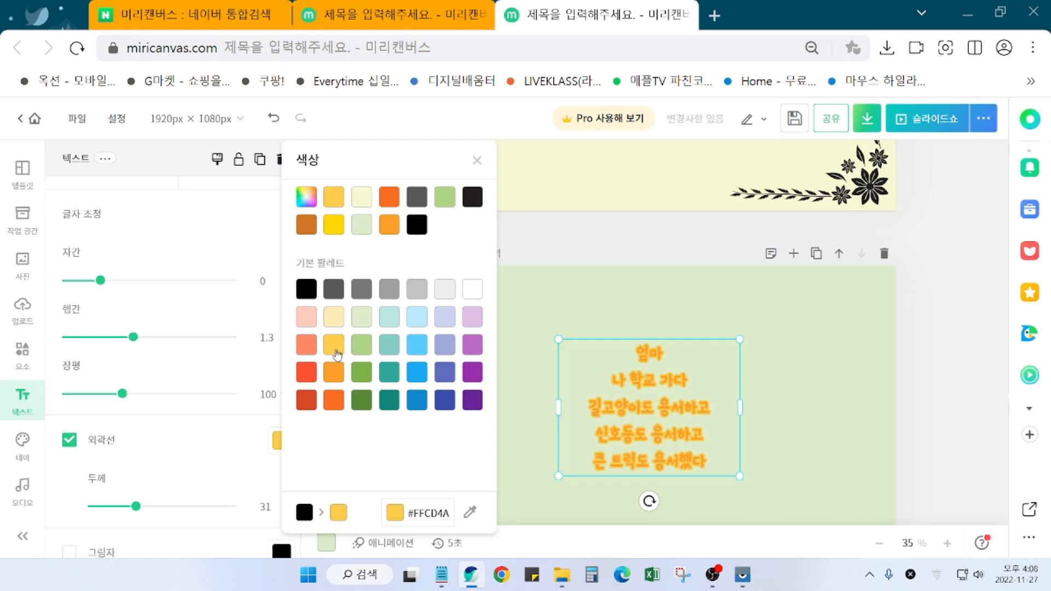
pyautogui.click(307, 349)
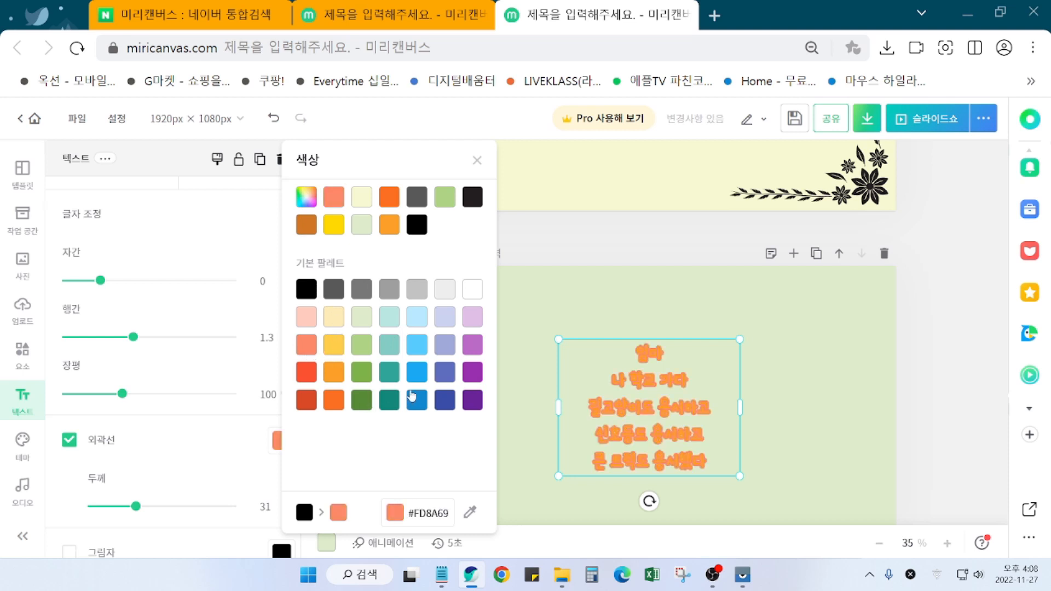
pyautogui.click(418, 379)
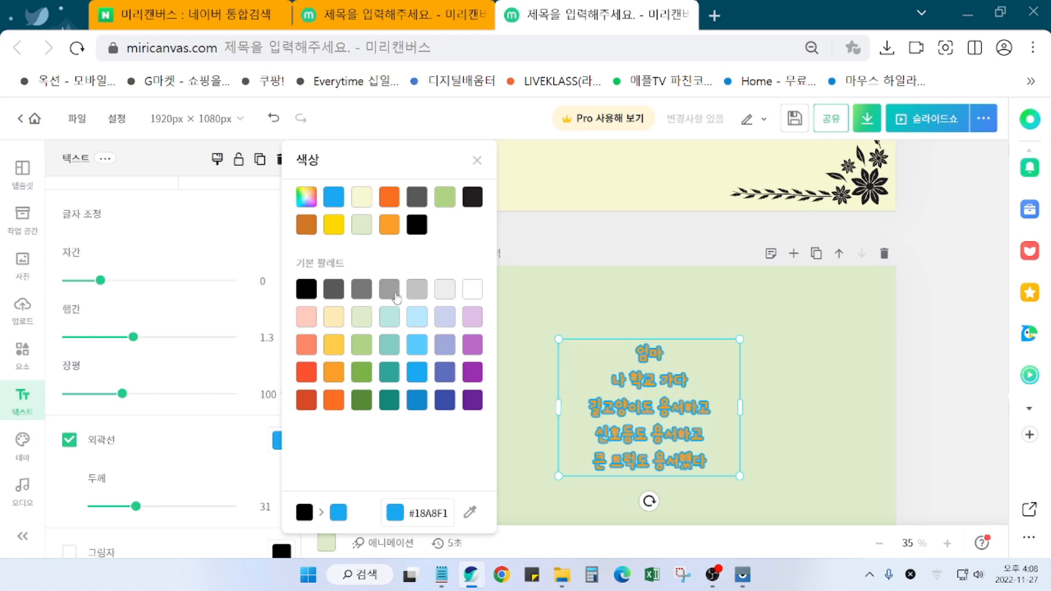
pyautogui.click(392, 295)
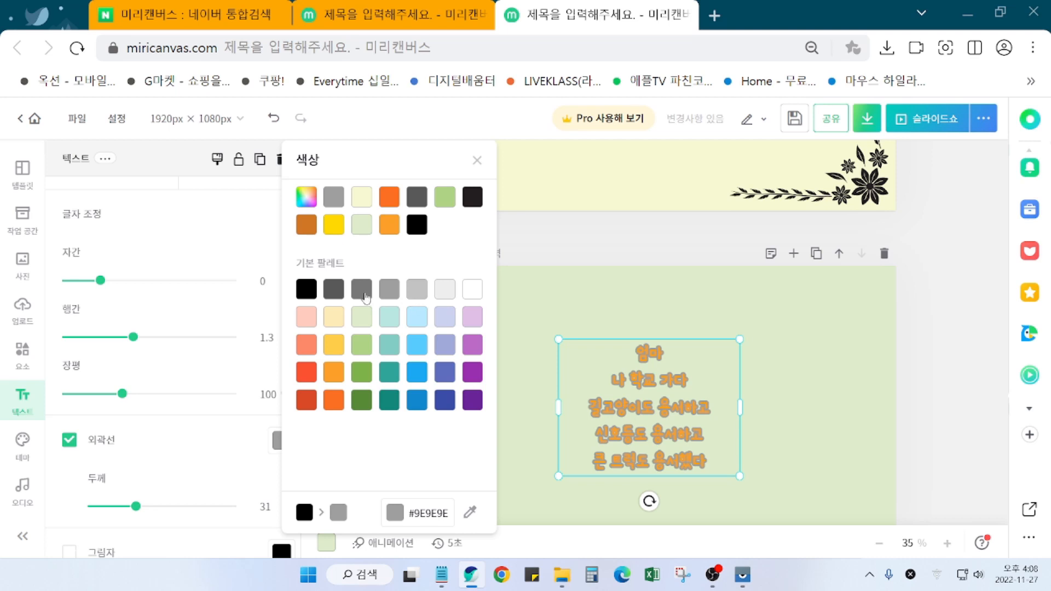
pyautogui.click(335, 296)
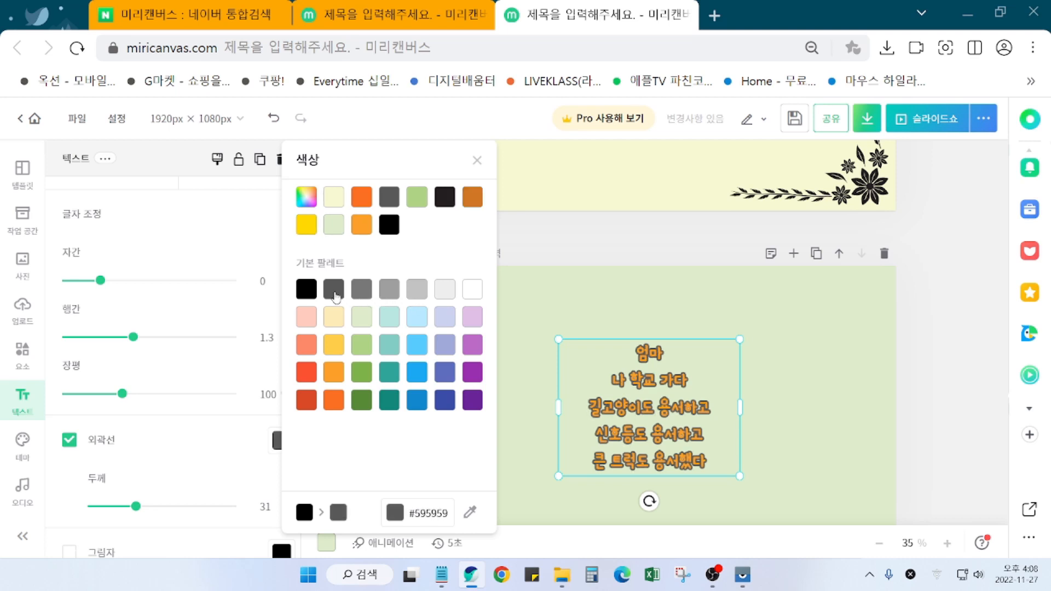
pyautogui.click(477, 161)
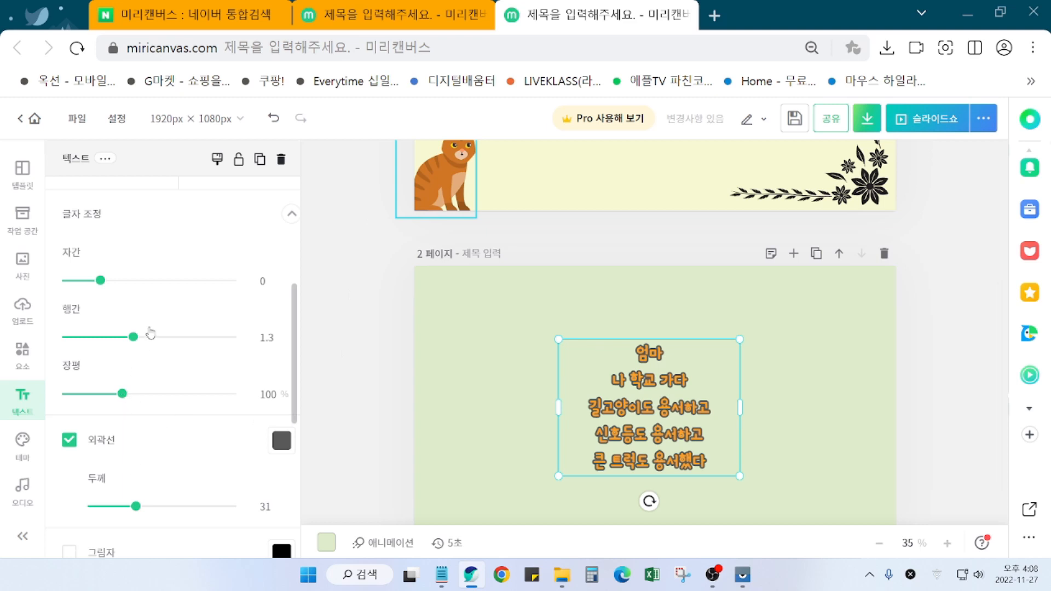
pyautogui.moveTo(136, 507); pyautogui.dragTo(142, 509)
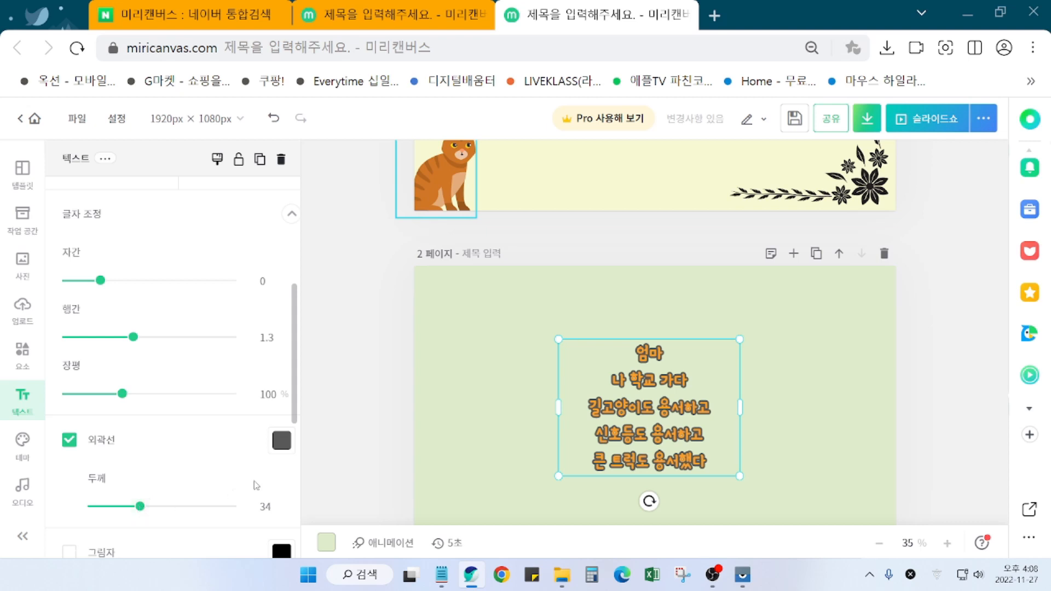
# Step: Try more outline colours, settle back on black #000000, and thin the outline to 21
pyautogui.click(278, 447)
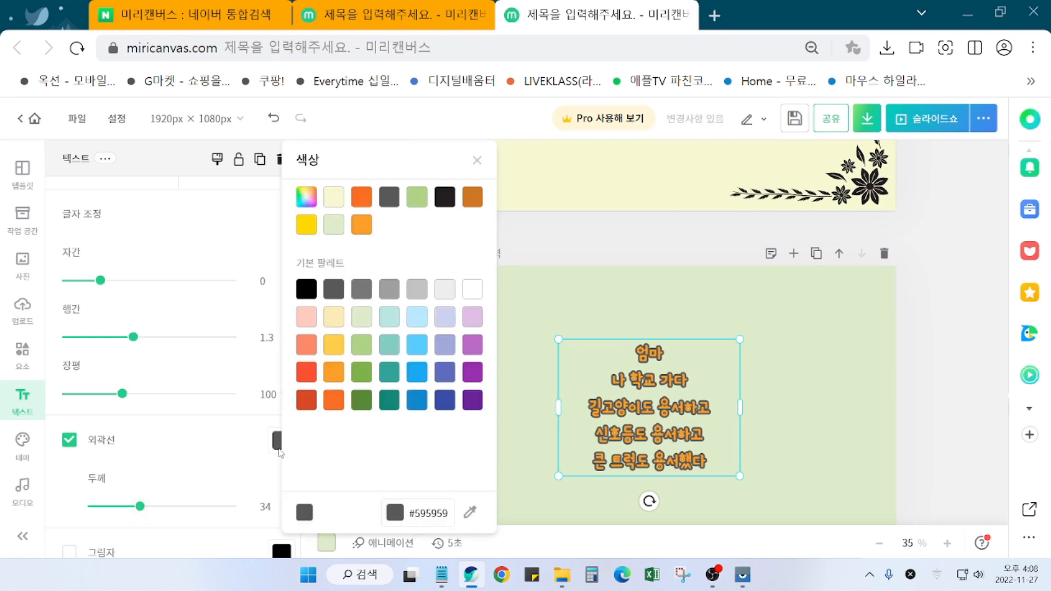
pyautogui.click(306, 322)
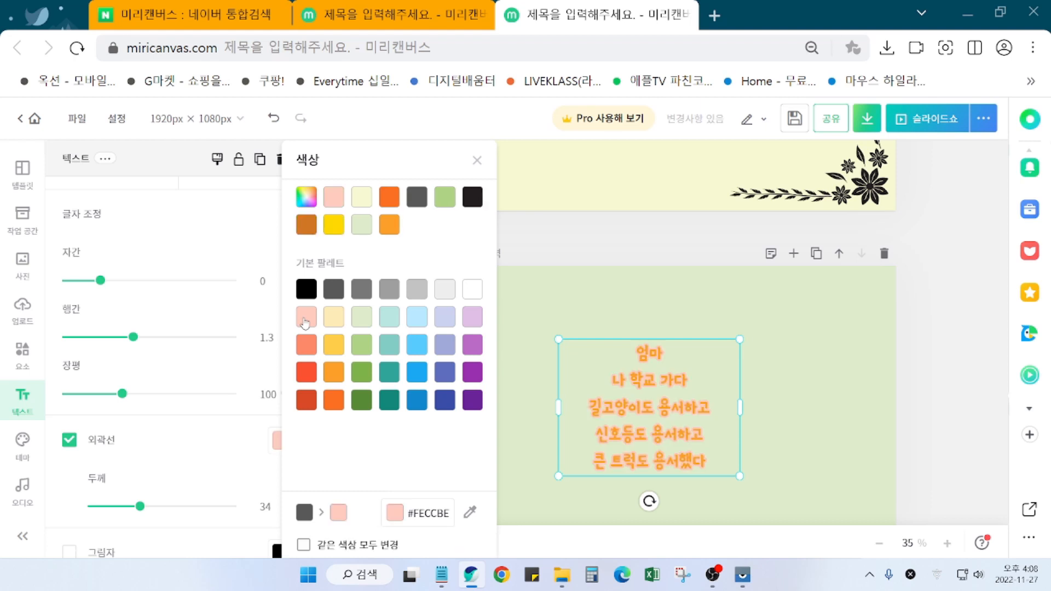
pyautogui.click(332, 327)
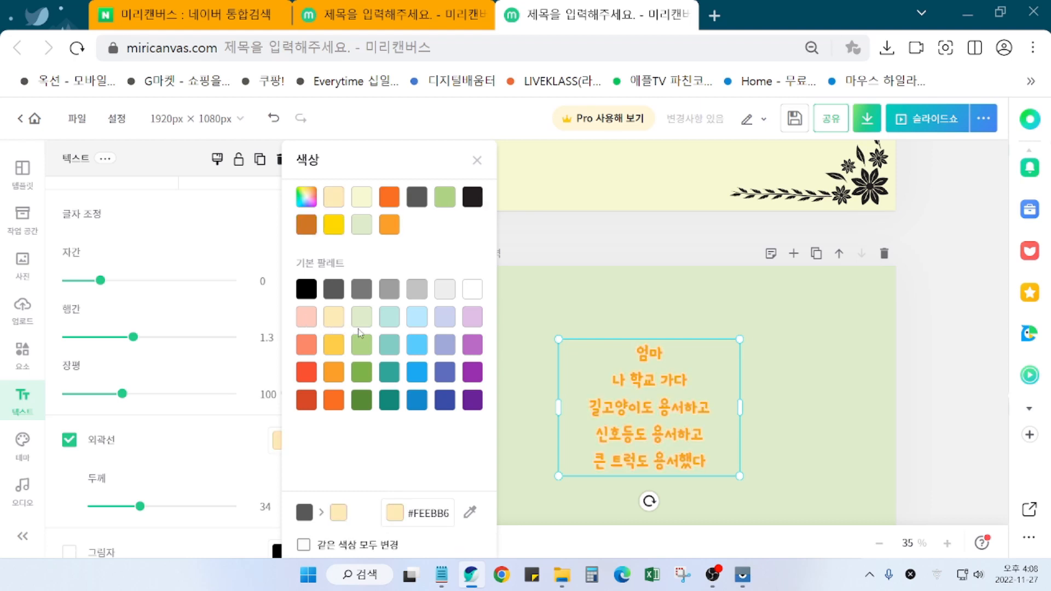
pyautogui.click(444, 295)
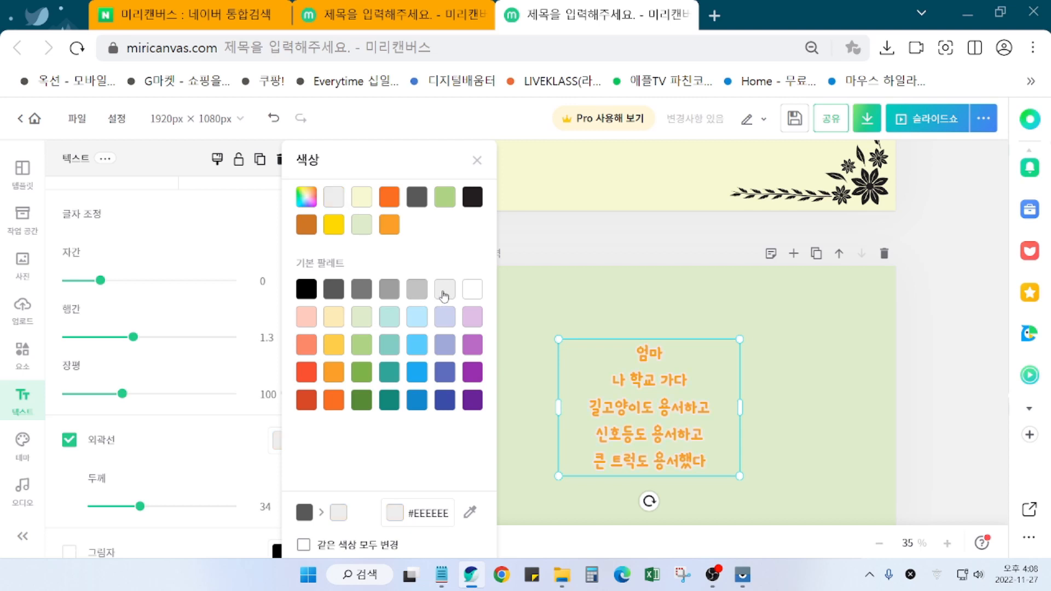
pyautogui.click(390, 373)
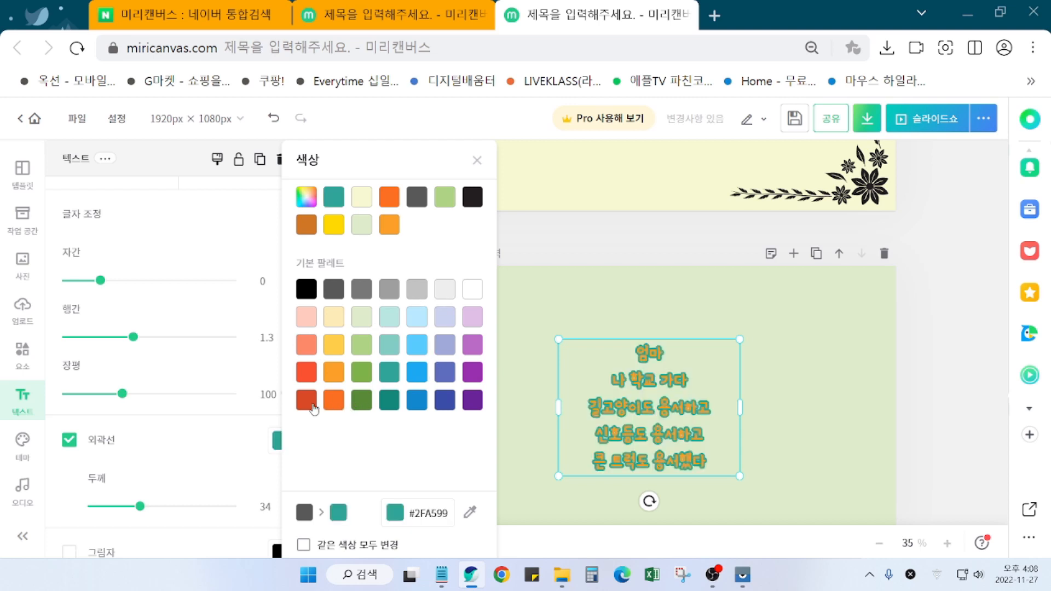
pyautogui.click(307, 401)
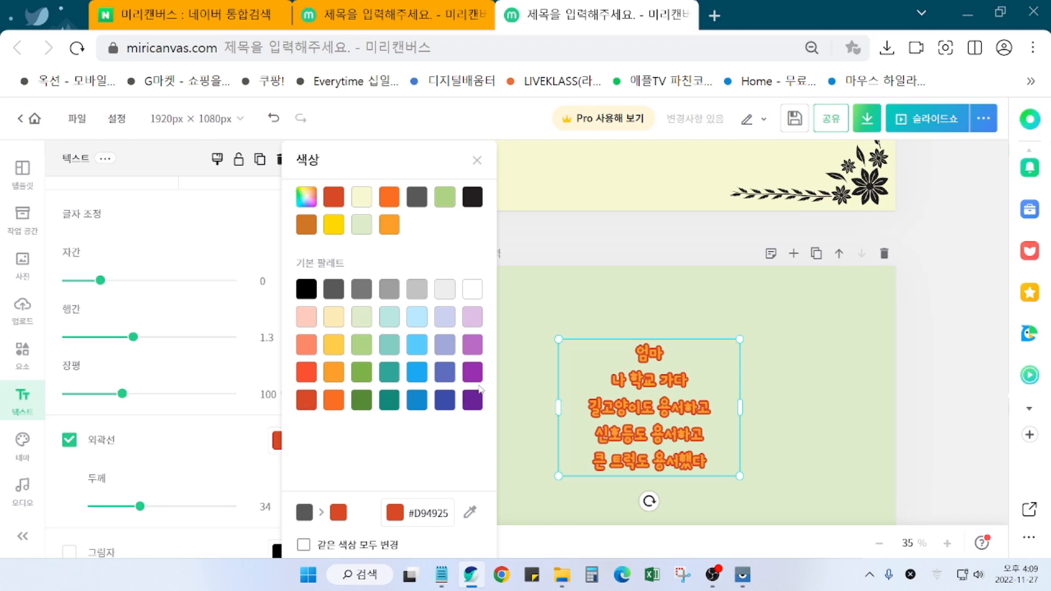
pyautogui.click(472, 405)
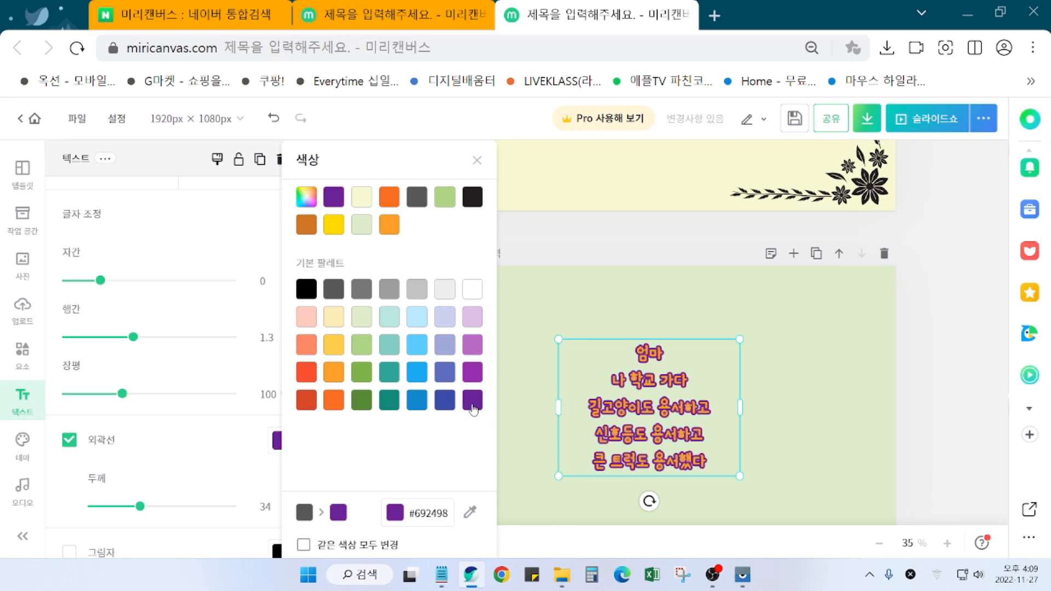
pyautogui.click(366, 346)
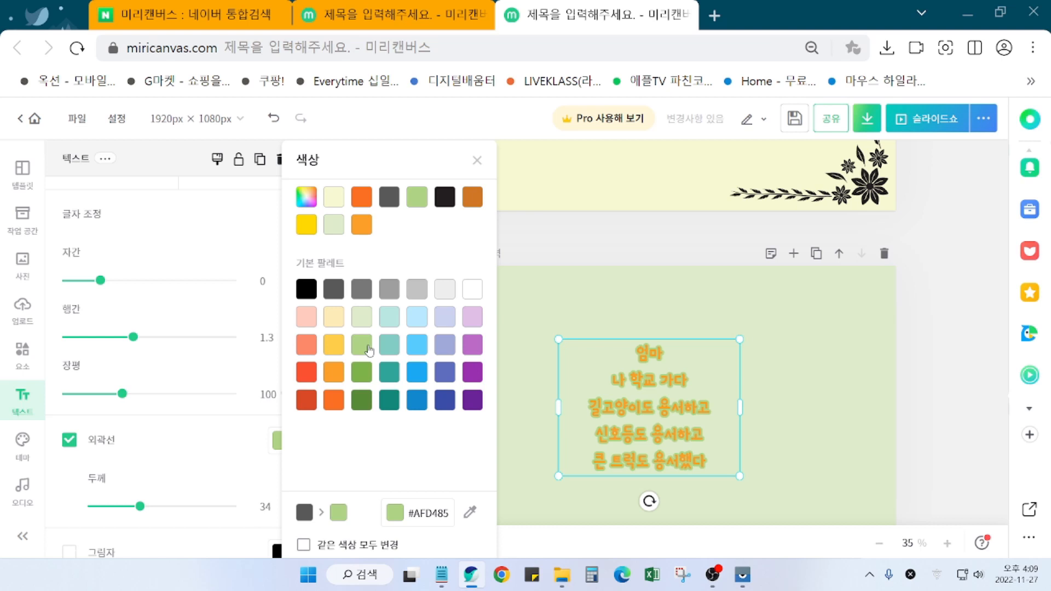
pyautogui.click(367, 296)
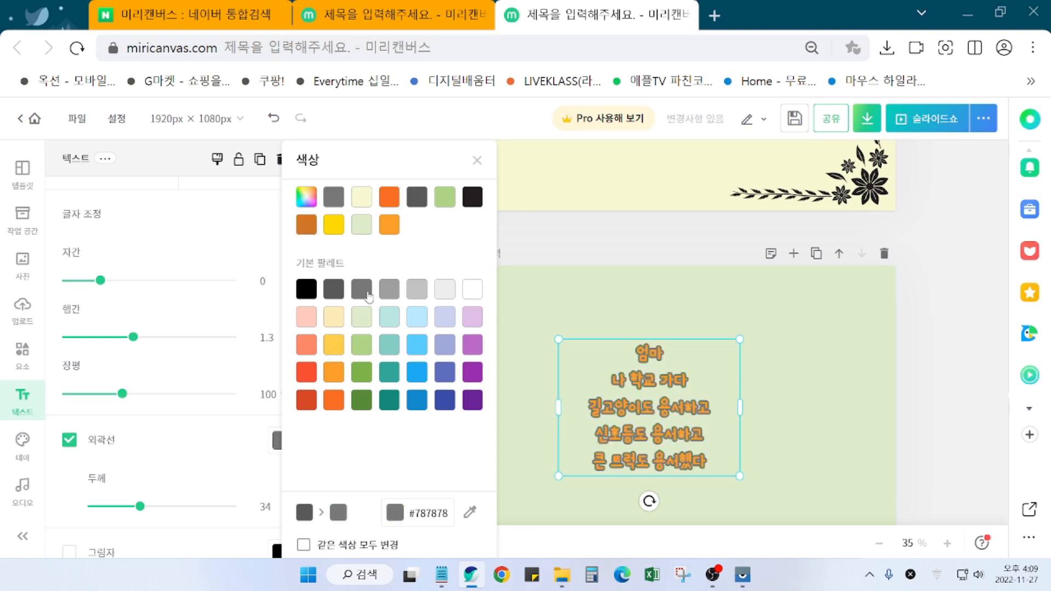
pyautogui.click(328, 298)
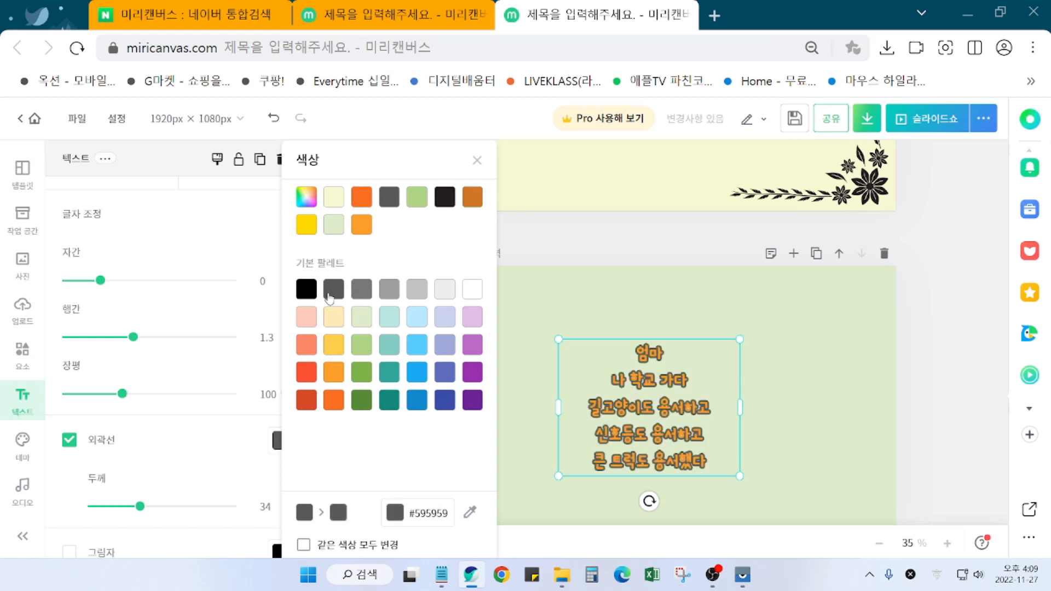
pyautogui.click(304, 293)
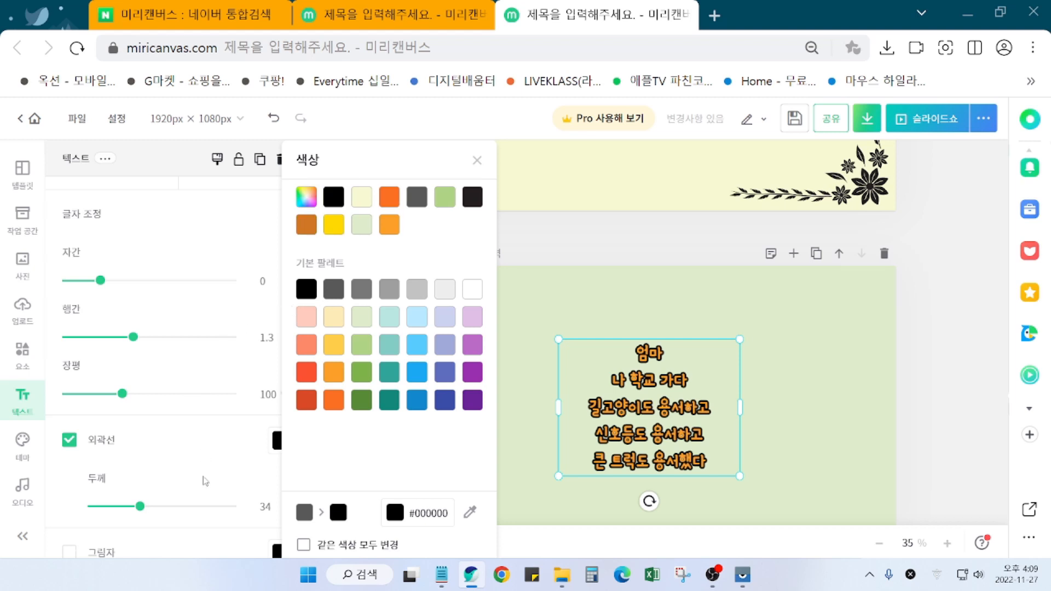
pyautogui.click(140, 507)
pyautogui.moveTo(140, 508); pyautogui.dragTo(125, 513)
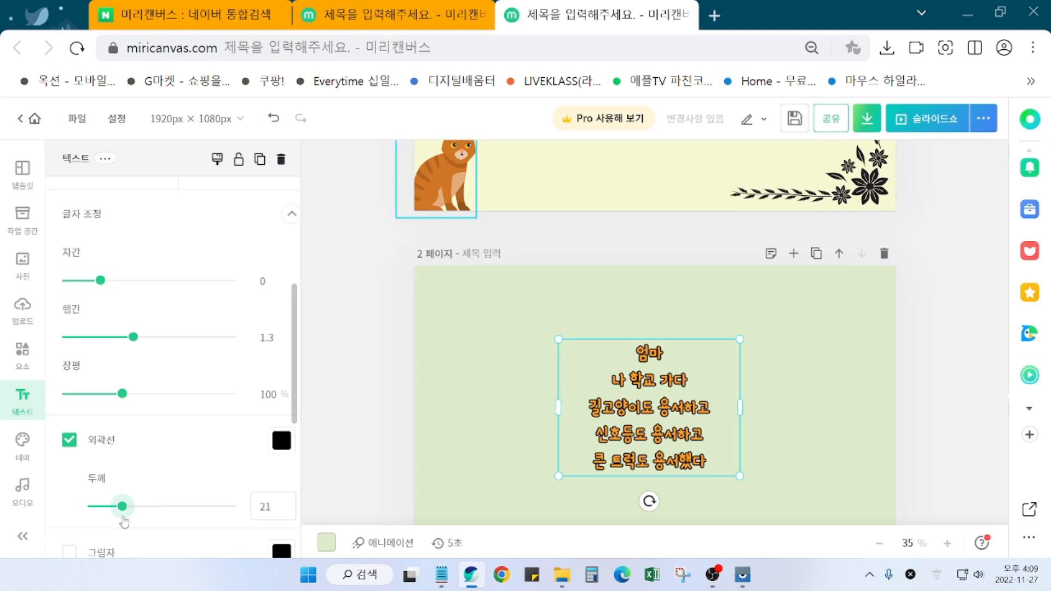
# Step: Set the outline to 22, spread the letters slightly, and raise line spacing to 1.36
pyautogui.moveTo(124, 522); pyautogui.dragTo(126, 522)
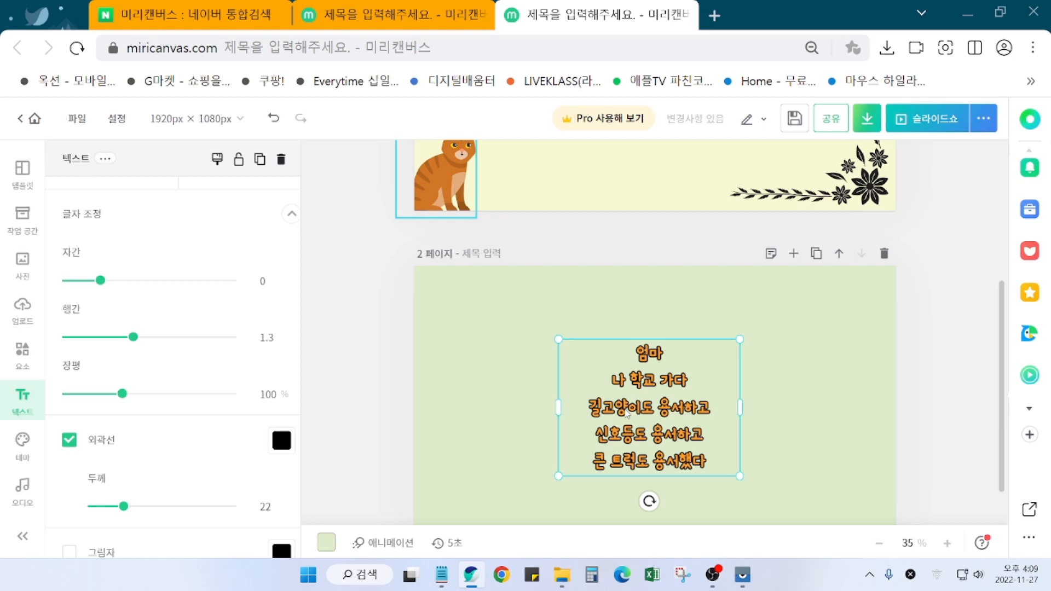
pyautogui.moveTo(100, 281); pyautogui.dragTo(101, 289)
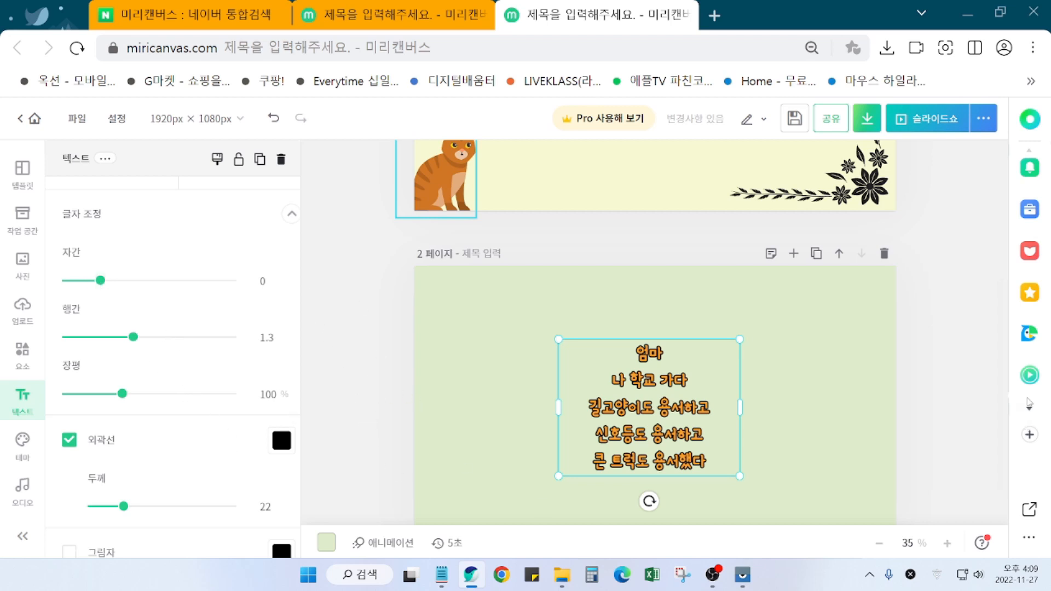
pyautogui.scroll(-1, 966, 433)
pyautogui.moveTo(134, 337); pyautogui.dragTo(140, 343)
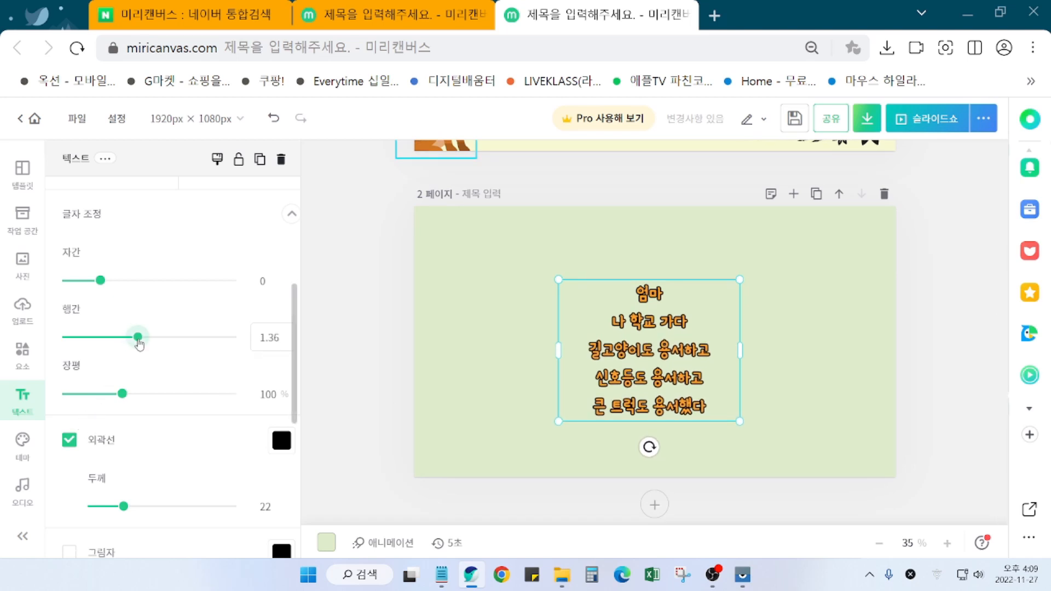
# Step: Centre the poem text box on page 2 and switch to the yellow-page design tab
pyautogui.moveTo(661, 369)
pyautogui.mouseDown()
pyautogui.moveTo(655, 362)
pyautogui.moveTo(664, 363)
pyautogui.mouseUp()
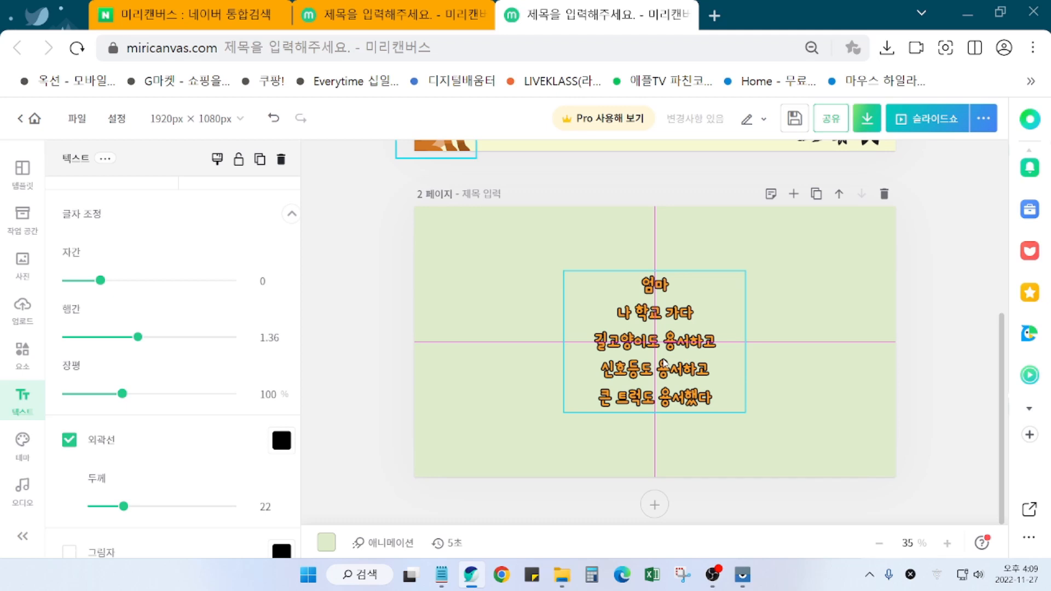
pyautogui.moveTo(663, 363); pyautogui.dragTo(663, 364)
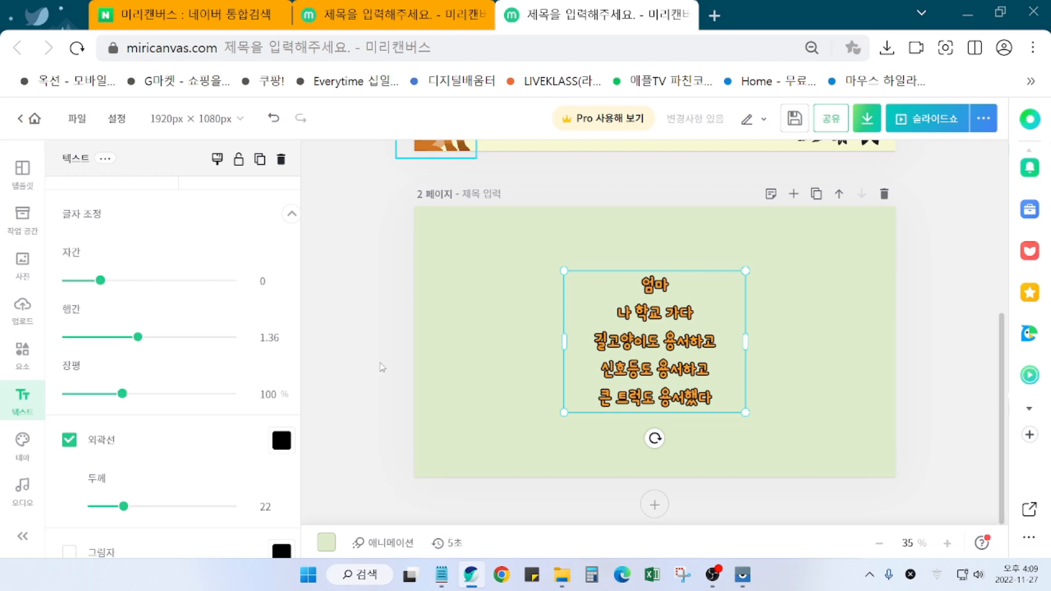
pyautogui.click(427, 19)
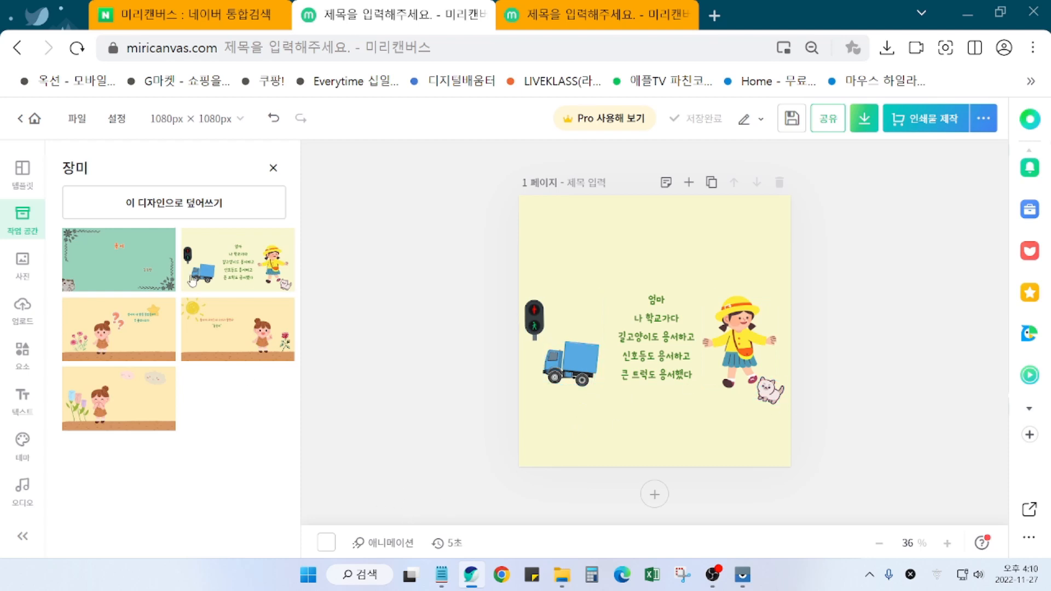
# Step: Go back to the 1920×1080 green page 2 design and deselect the poem text
pyautogui.click(530, 20)
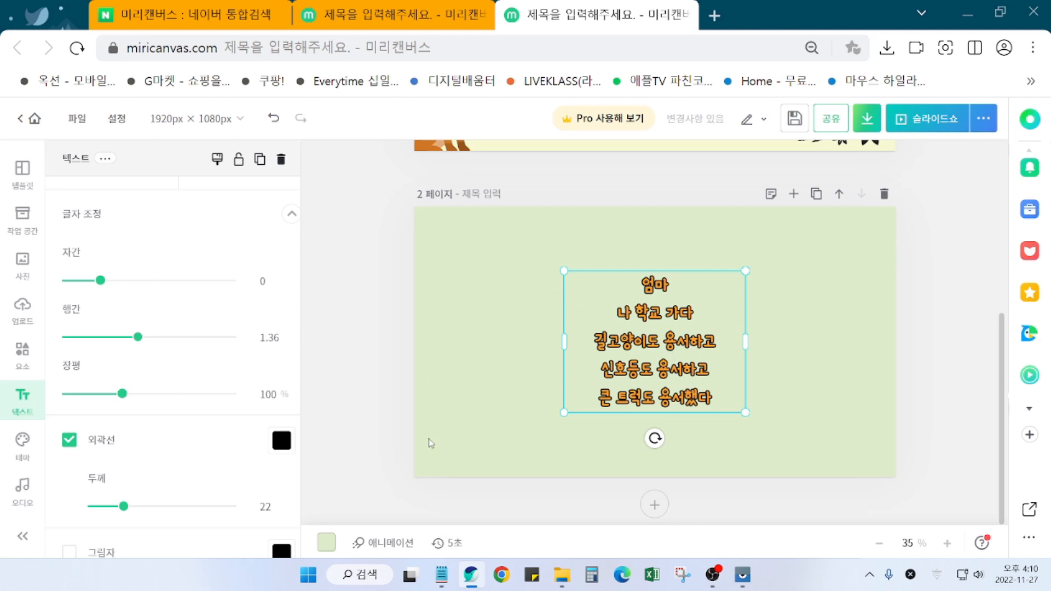
pyautogui.click(369, 374)
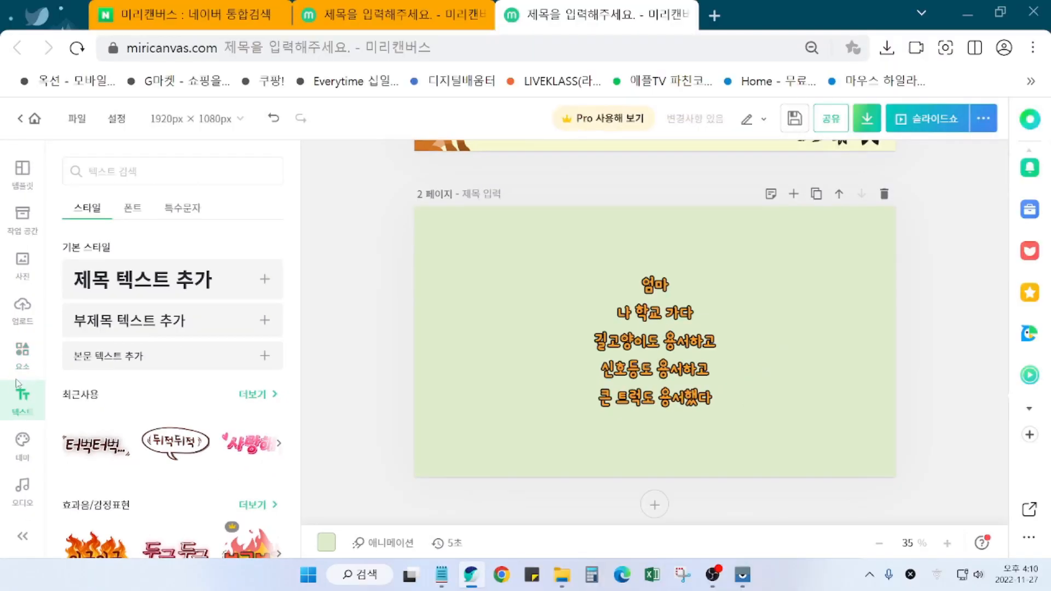
# Step: Search the elements library for 소녀 and browse the girl results
pyautogui.click(25, 362)
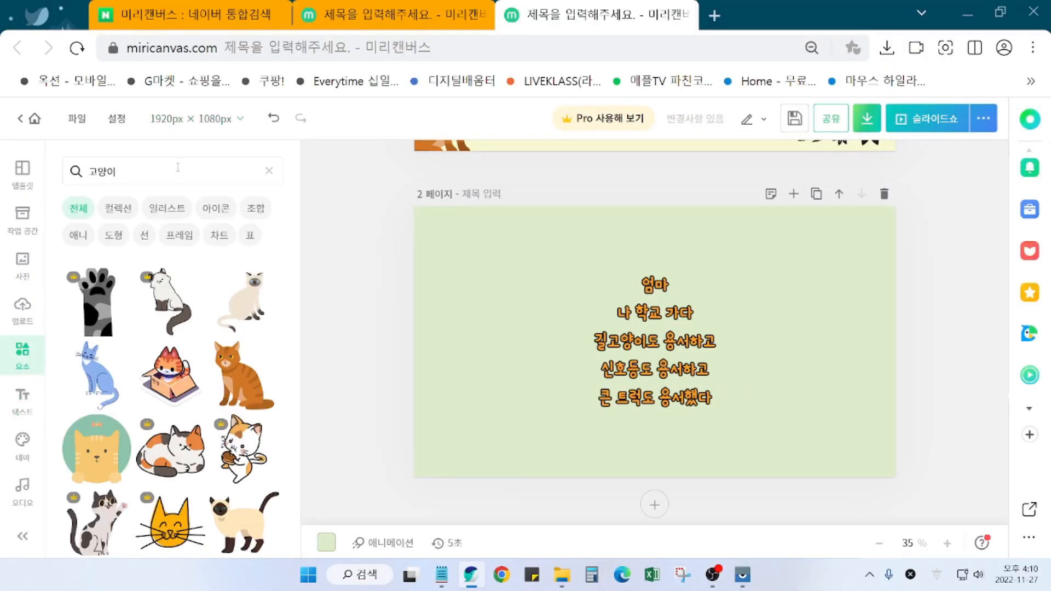
pyautogui.click(178, 167)
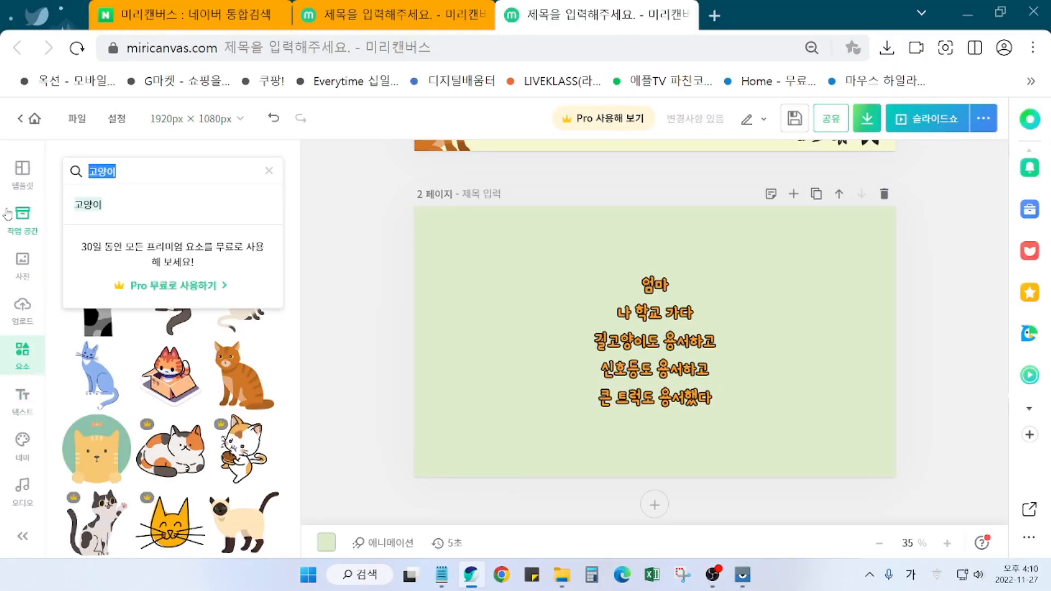
pyautogui.write('소녀')
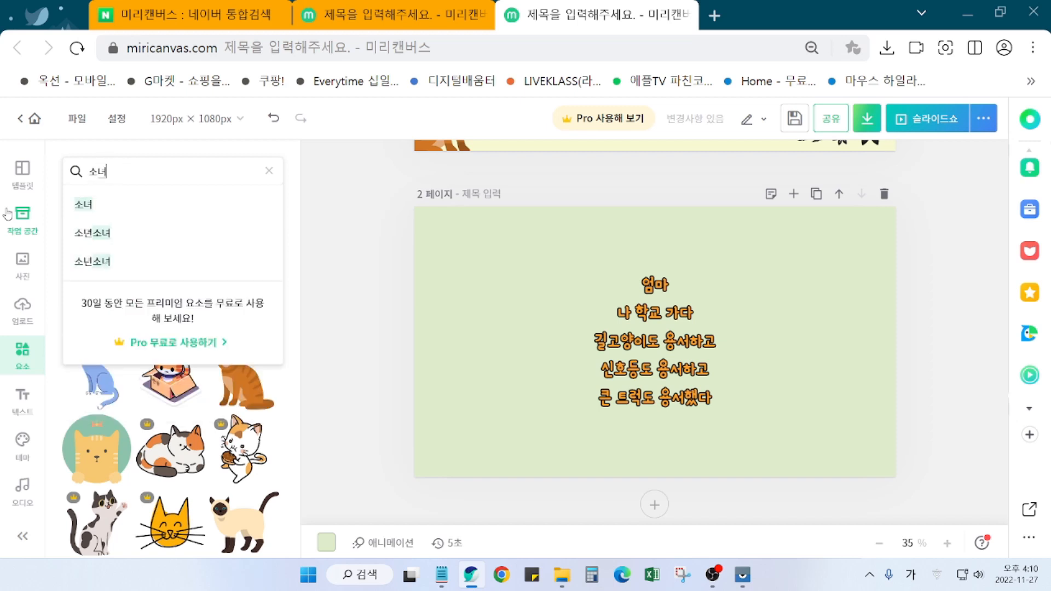
pyautogui.press('Return')
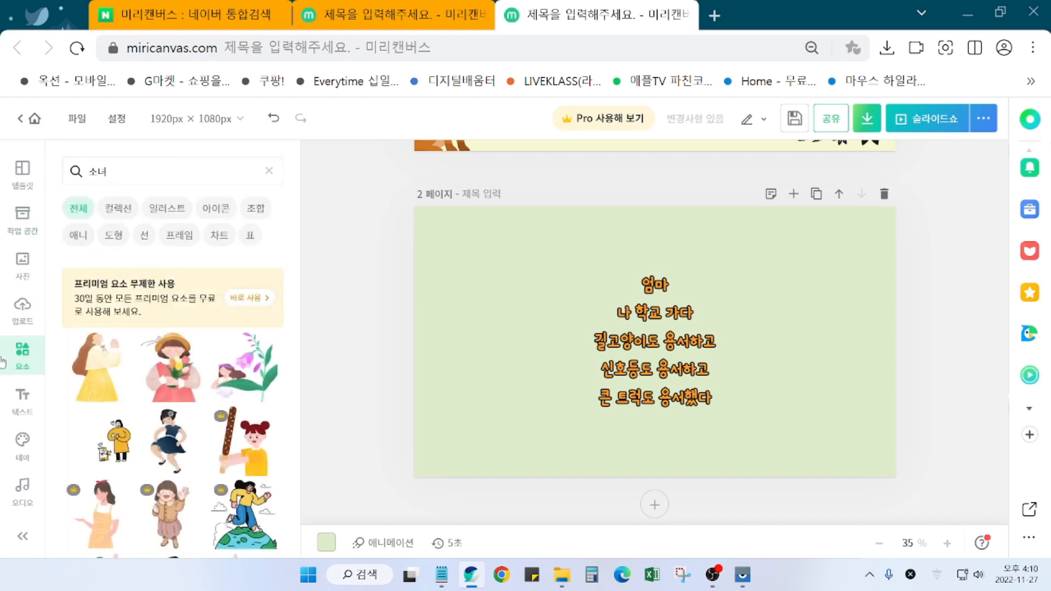
pyautogui.scroll(-8, 94, 402)
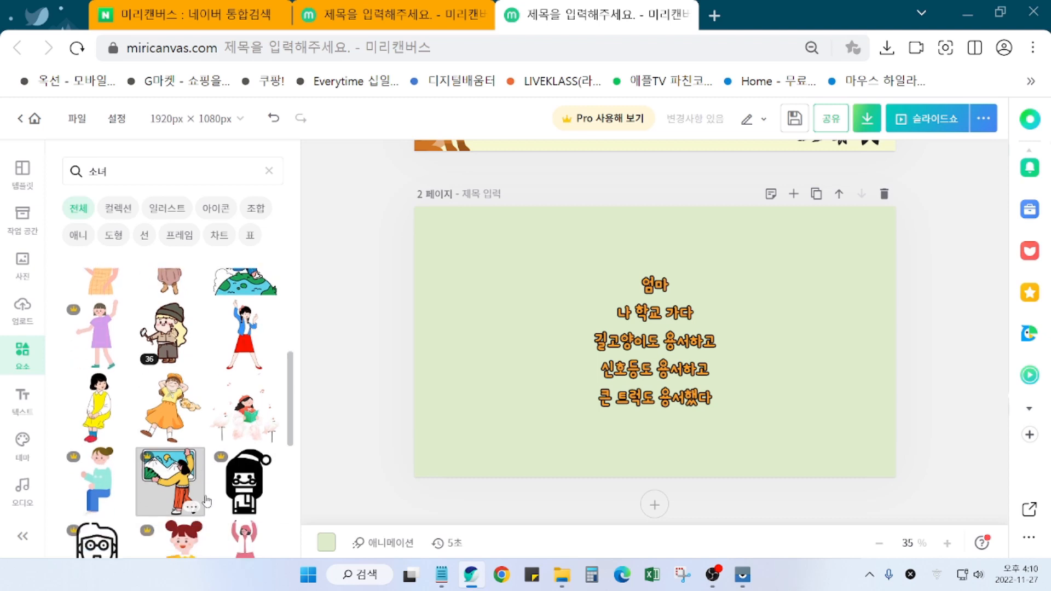
pyautogui.scroll(-3, 208, 501)
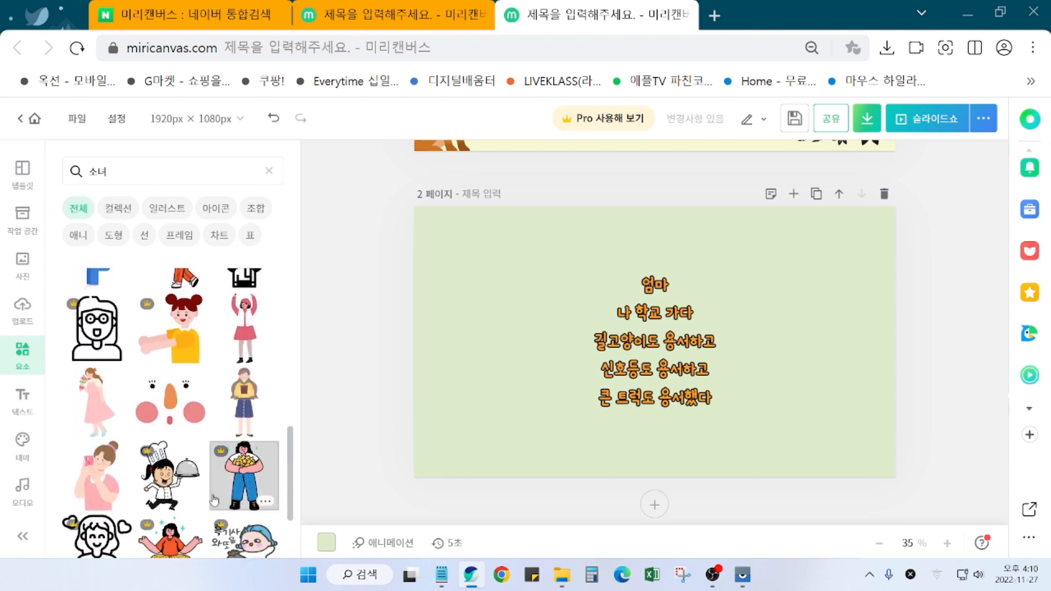
pyautogui.scroll(-2, 214, 499)
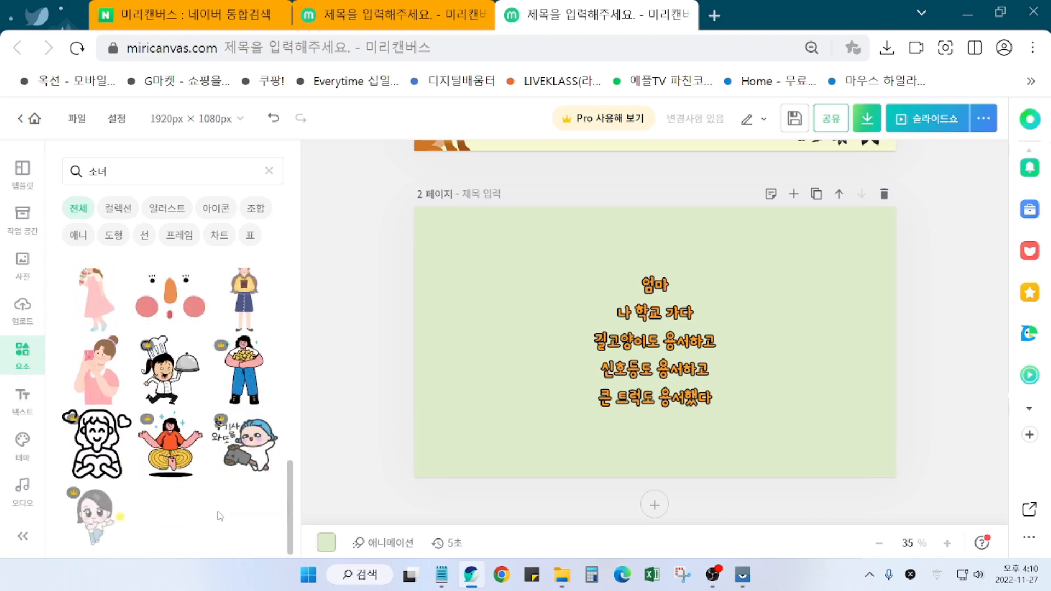
# Step: Search elements for 학교 and scroll through the school-themed graphics
pyautogui.click(125, 166)
pyautogui.write('학교')
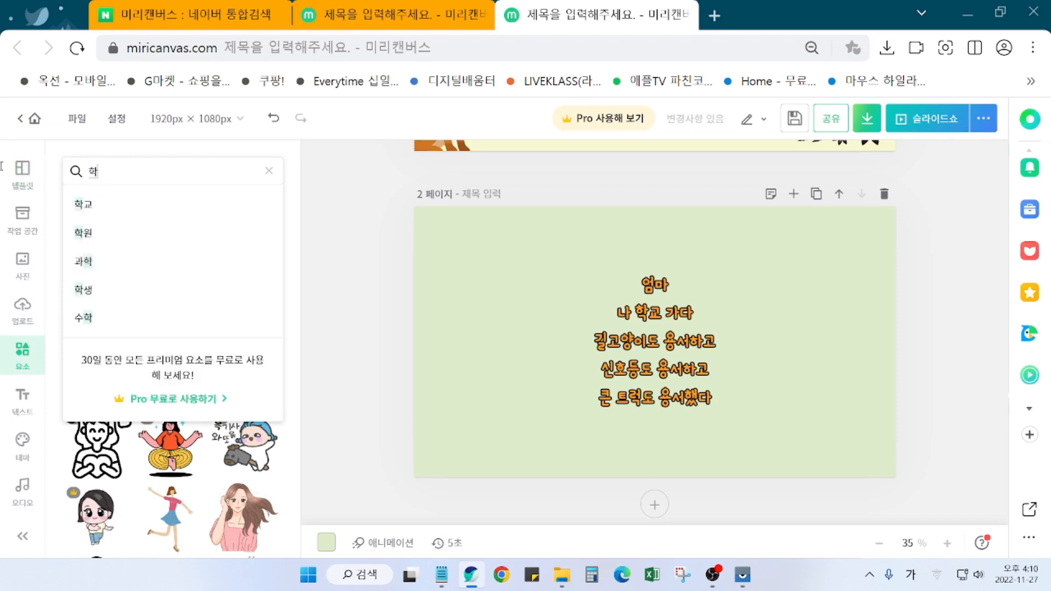
pyautogui.press('Return')
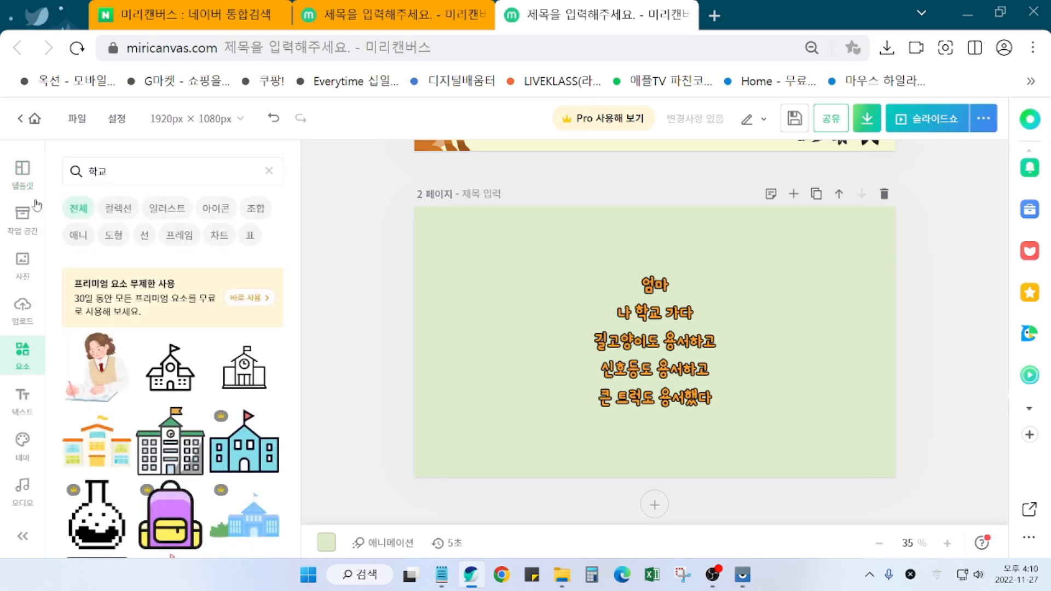
pyautogui.scroll(-2, 212, 492)
pyautogui.scroll(-5, 212, 492)
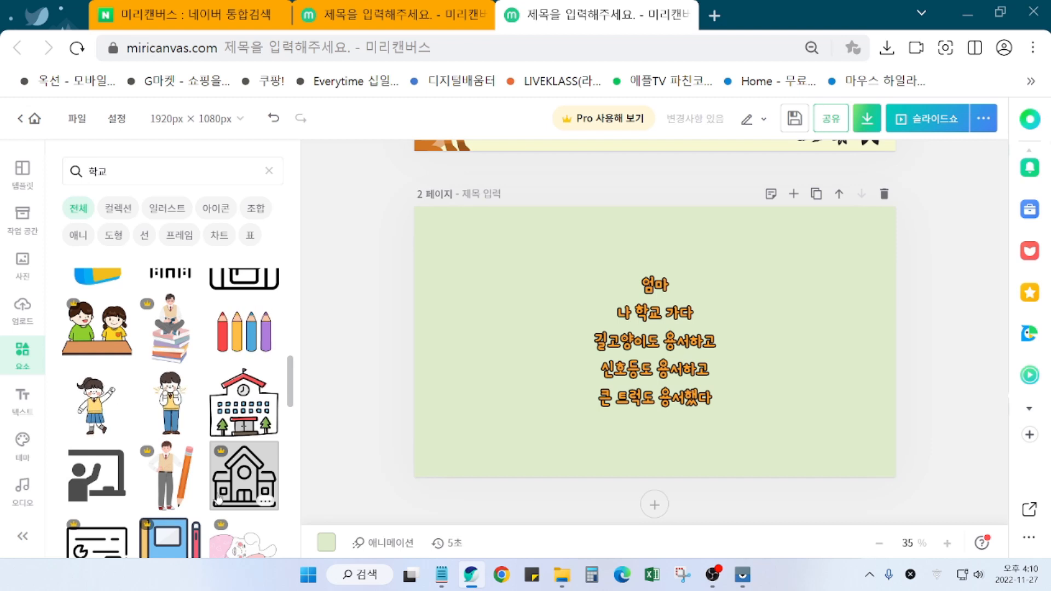
pyautogui.scroll(-5, 222, 504)
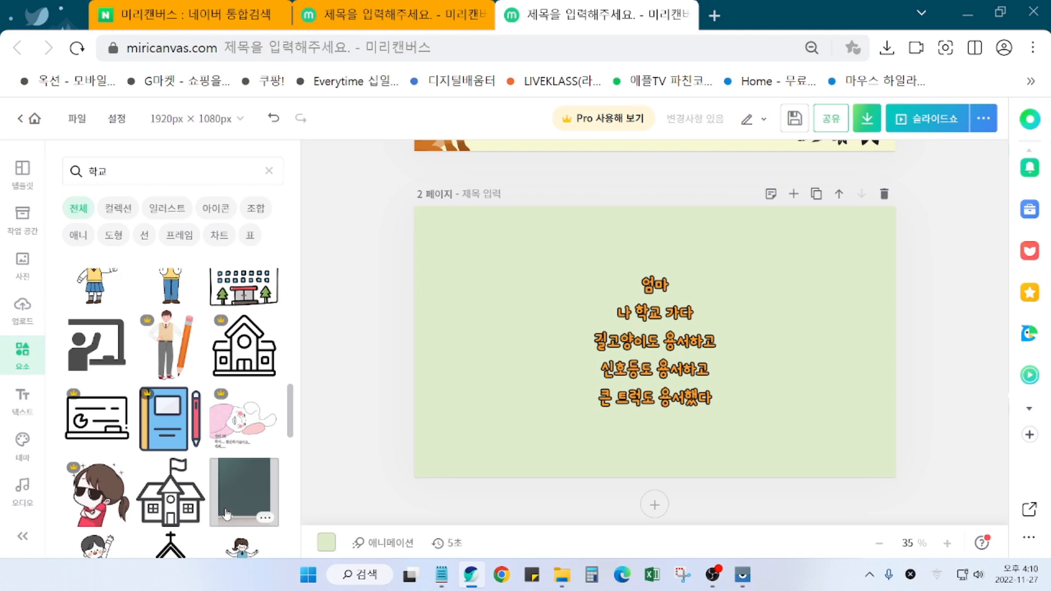
pyautogui.scroll(-10, 227, 515)
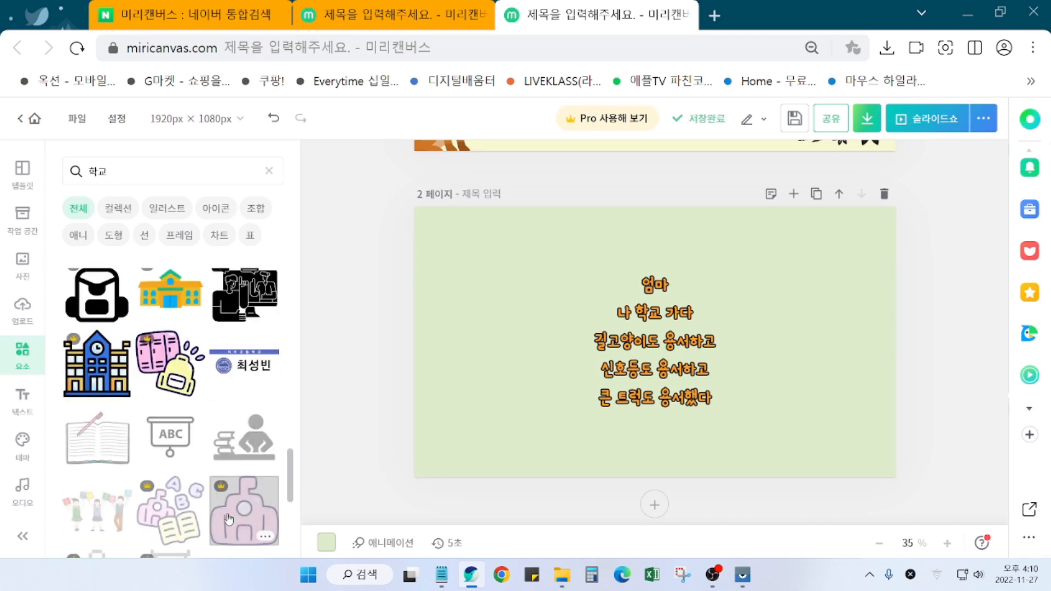
pyautogui.scroll(-6, 229, 518)
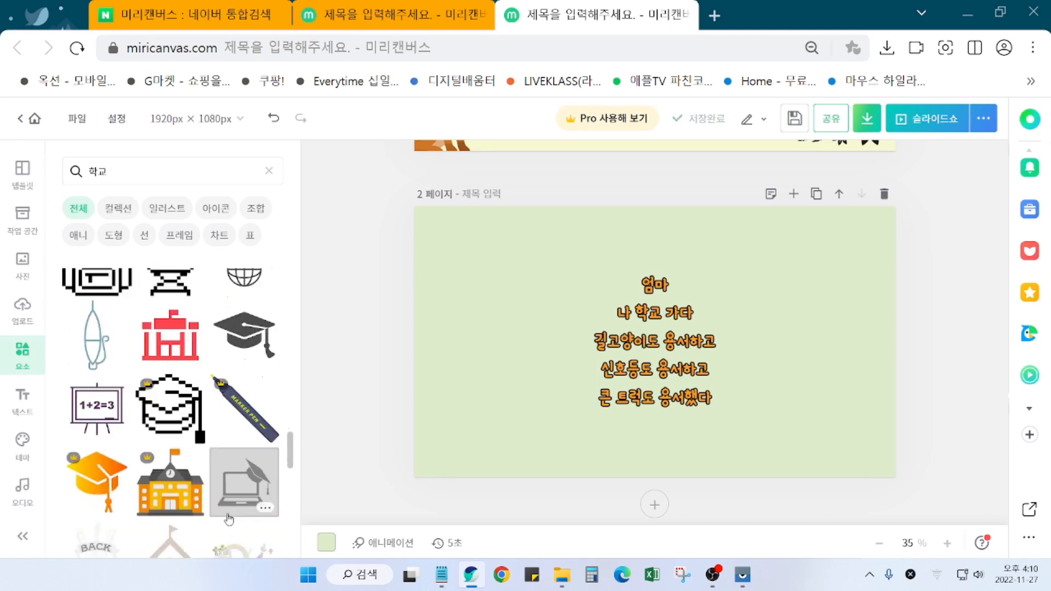
pyautogui.scroll(-5, 229, 518)
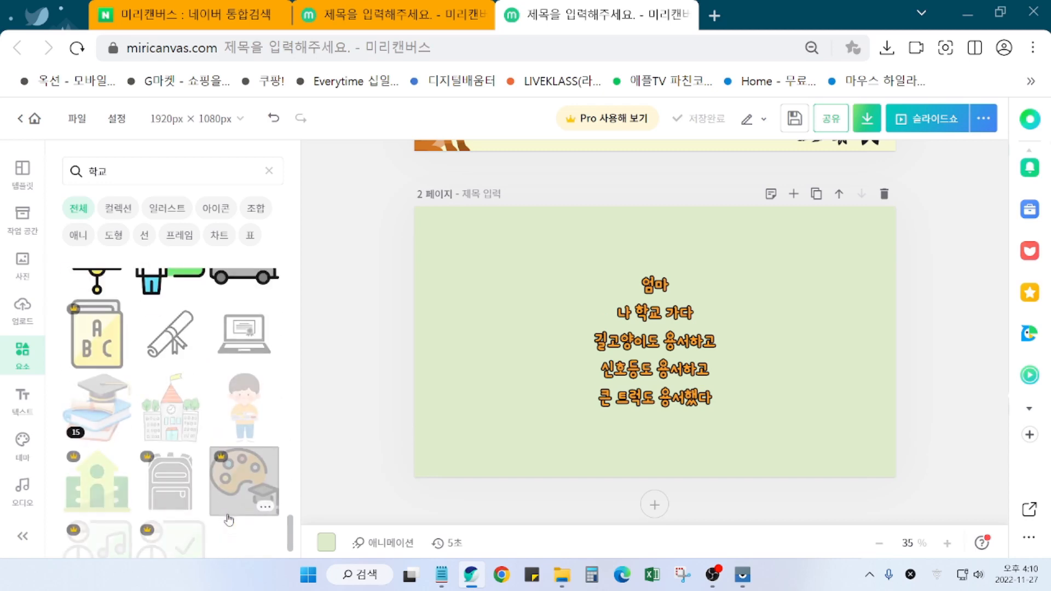
pyautogui.scroll(-8, 230, 519)
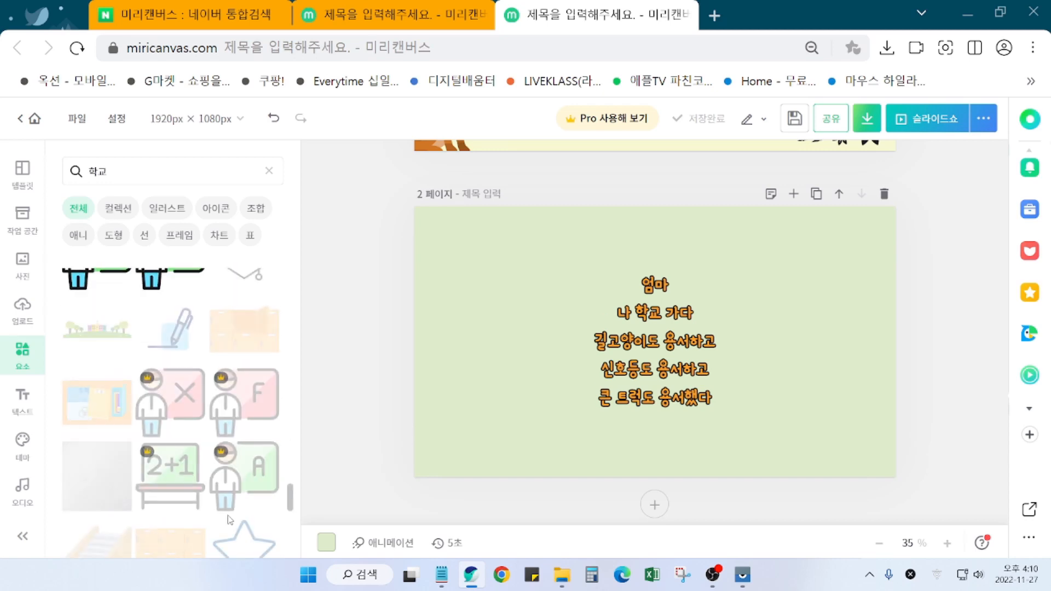
pyautogui.scroll(-4, 229, 518)
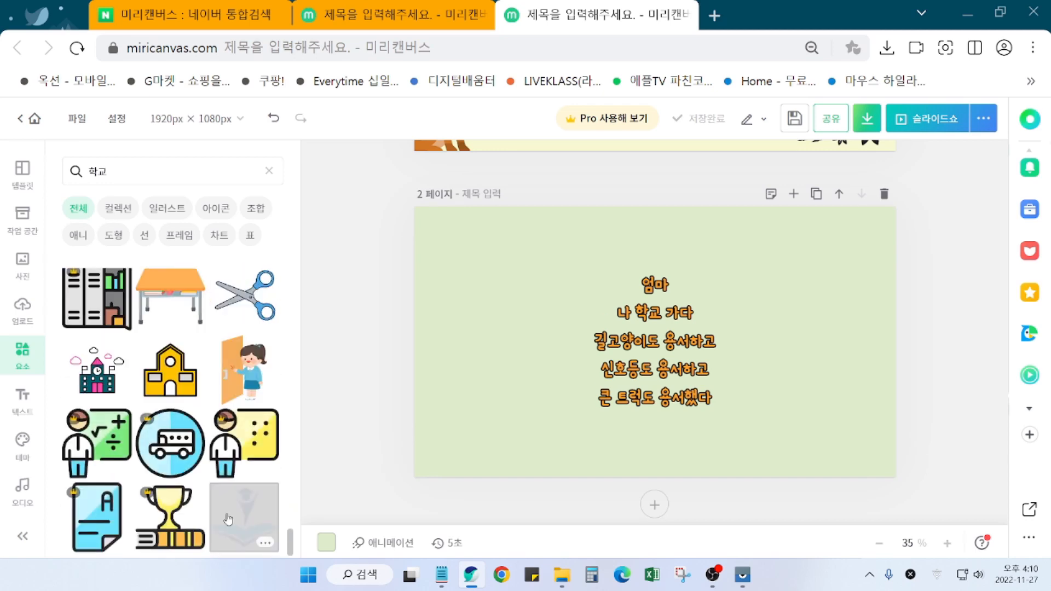
pyautogui.scroll(-5, 229, 519)
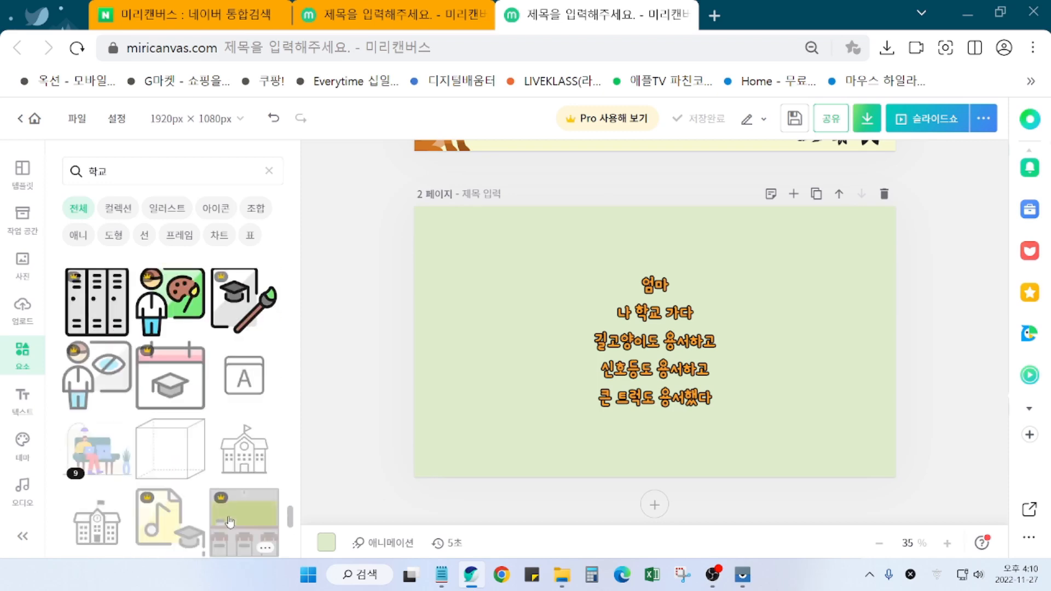
pyautogui.scroll(-5, 229, 521)
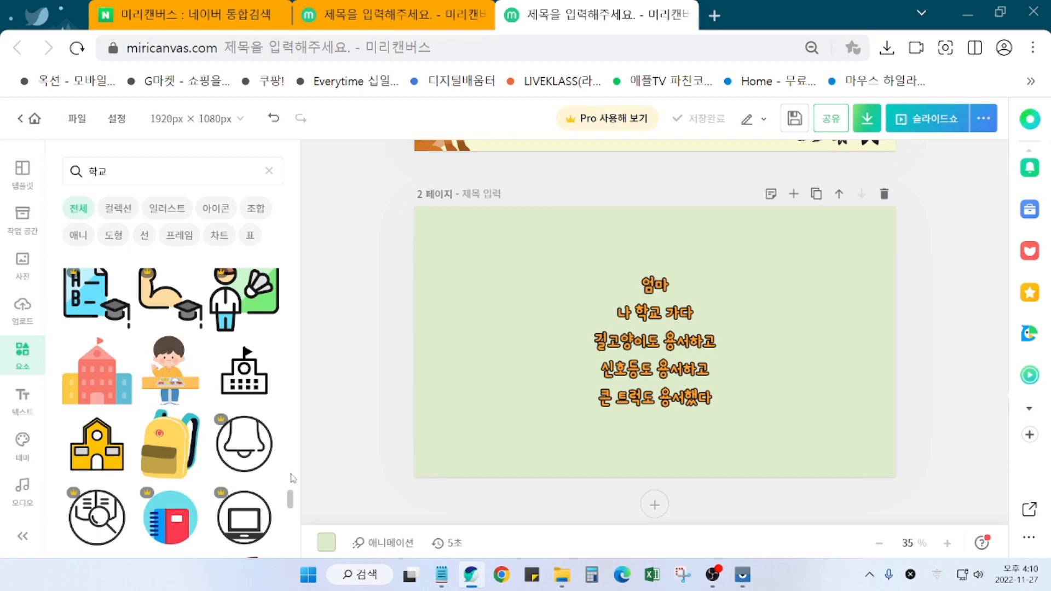
pyautogui.moveTo(291, 507); pyautogui.dragTo(285, 229)
pyautogui.scroll(-5, 207, 312)
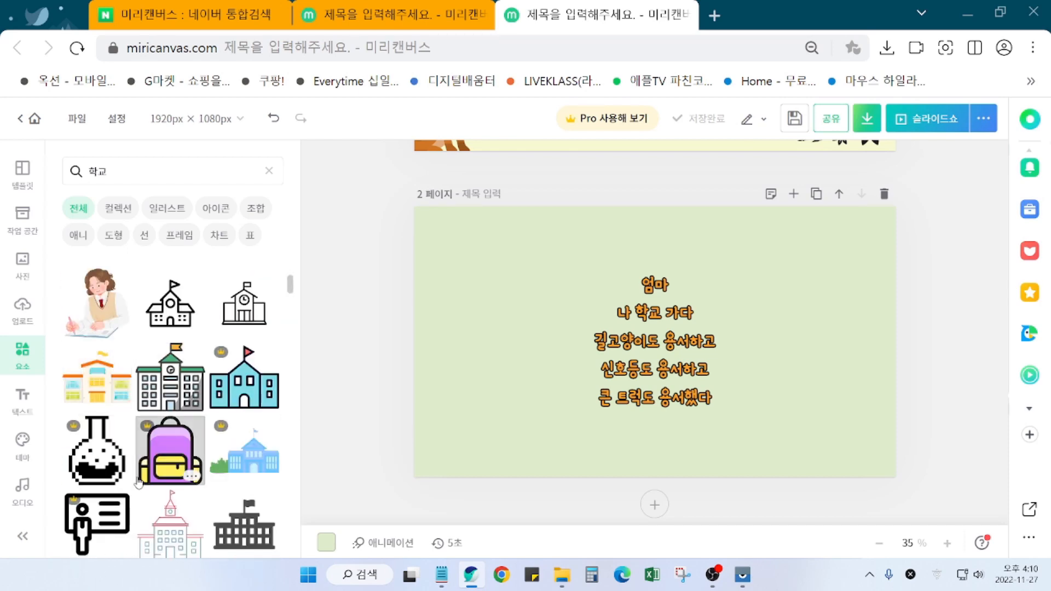
pyautogui.scroll(-3, 143, 482)
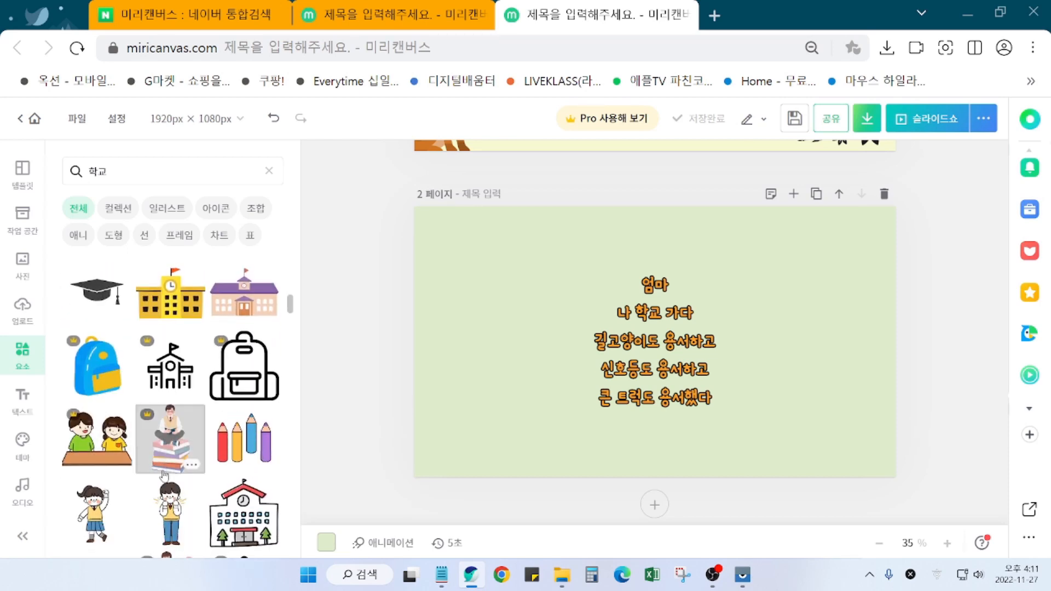
# Step: Add the schoolgirl illustration and place it on the right side of page 2
pyautogui.click(98, 481)
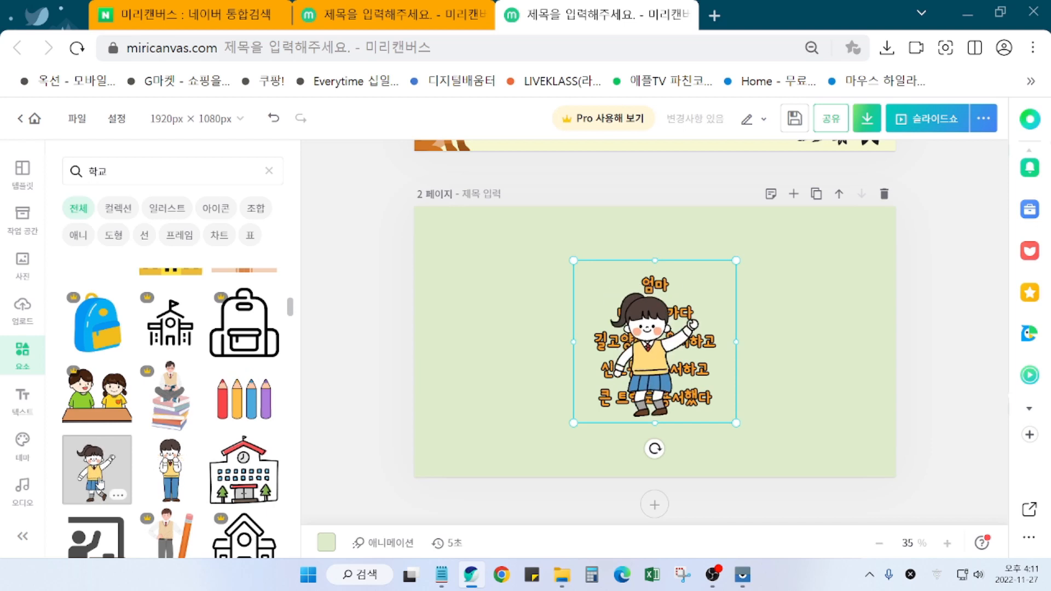
pyautogui.moveTo(649, 348); pyautogui.dragTo(833, 385)
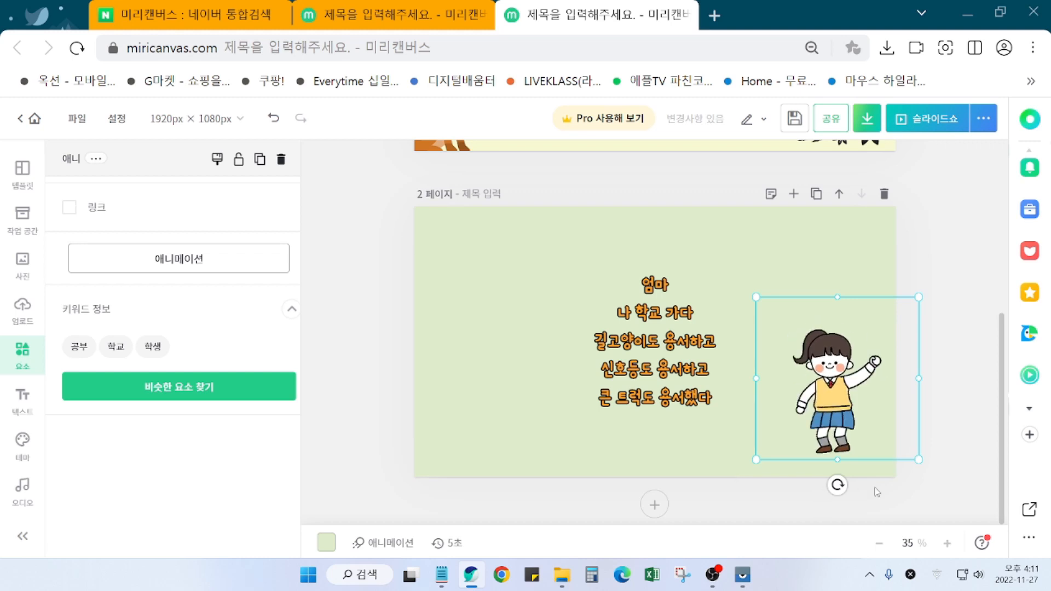
pyautogui.click(943, 489)
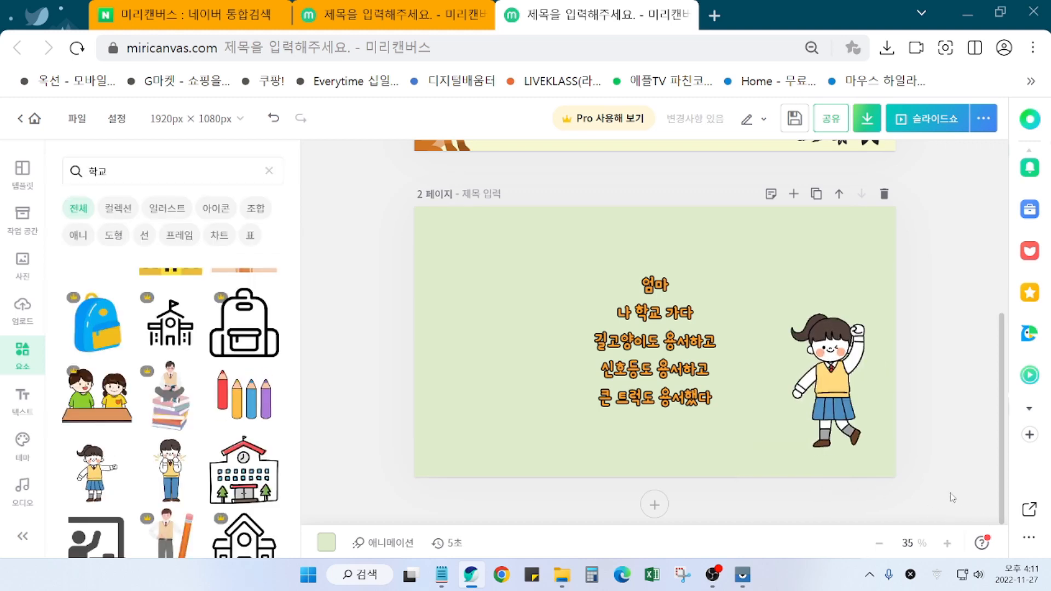
# Step: Add a school building icon at the upper left, then delete it again
pyautogui.click(169, 337)
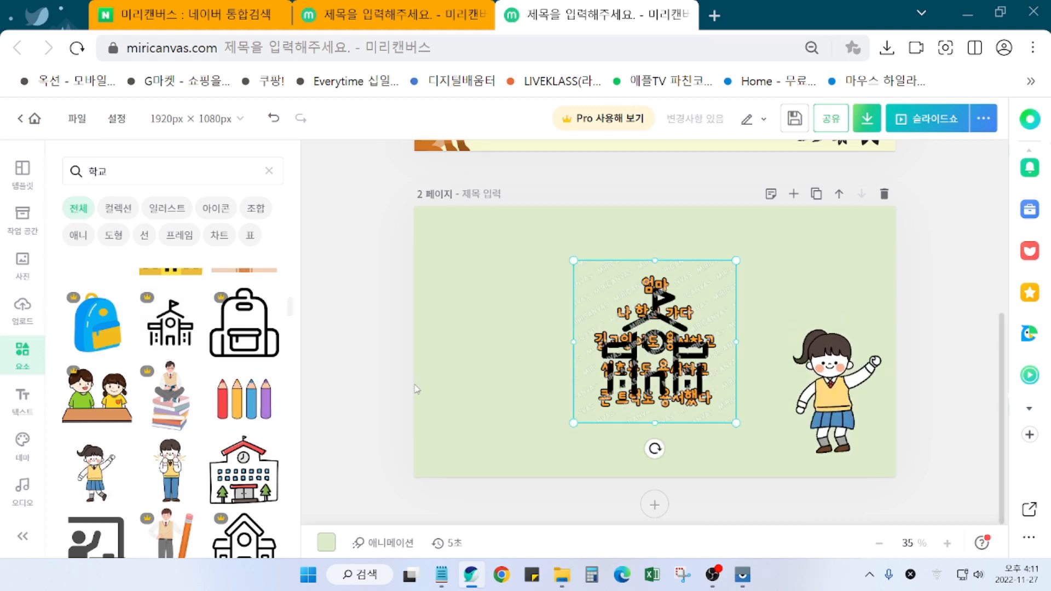
pyautogui.moveTo(704, 289); pyautogui.dragTo(560, 254)
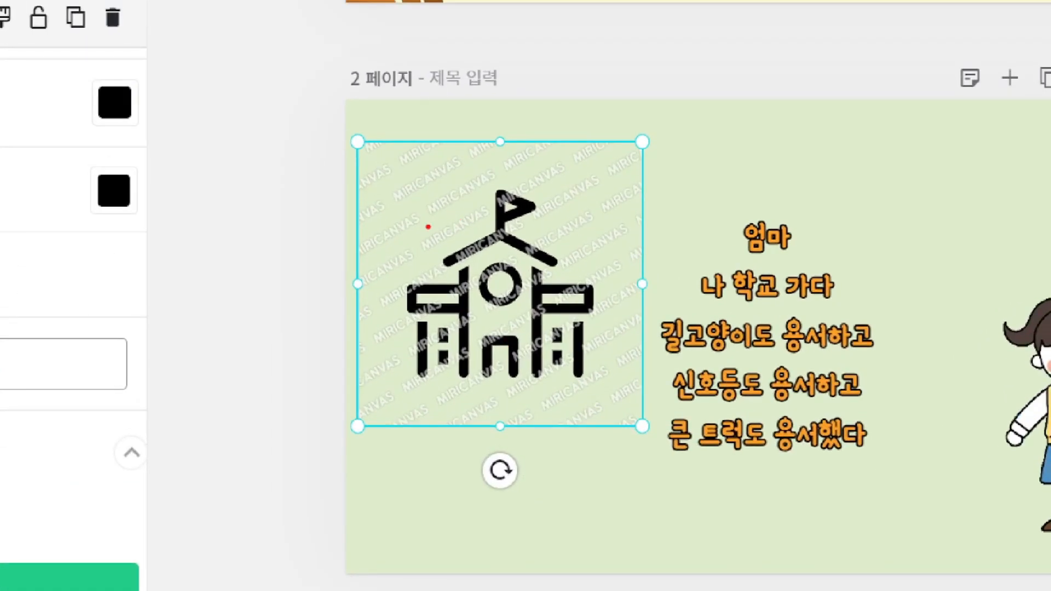
pyautogui.moveTo(428, 226); pyautogui.dragTo(556, 170)
pyautogui.moveTo(508, 221); pyautogui.dragTo(582, 178)
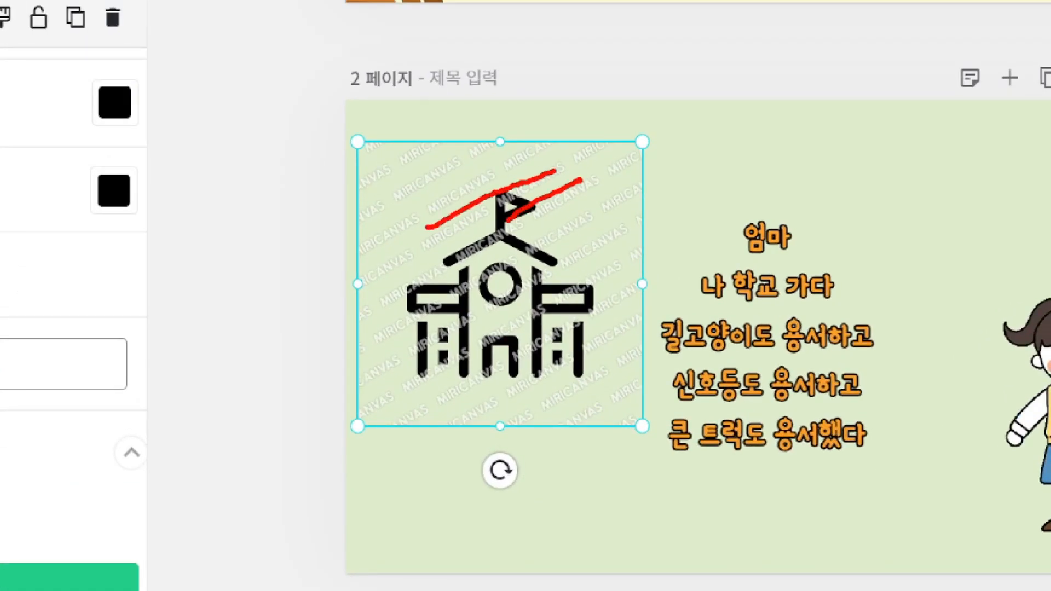
pyautogui.moveTo(547, 218); pyautogui.dragTo(615, 171)
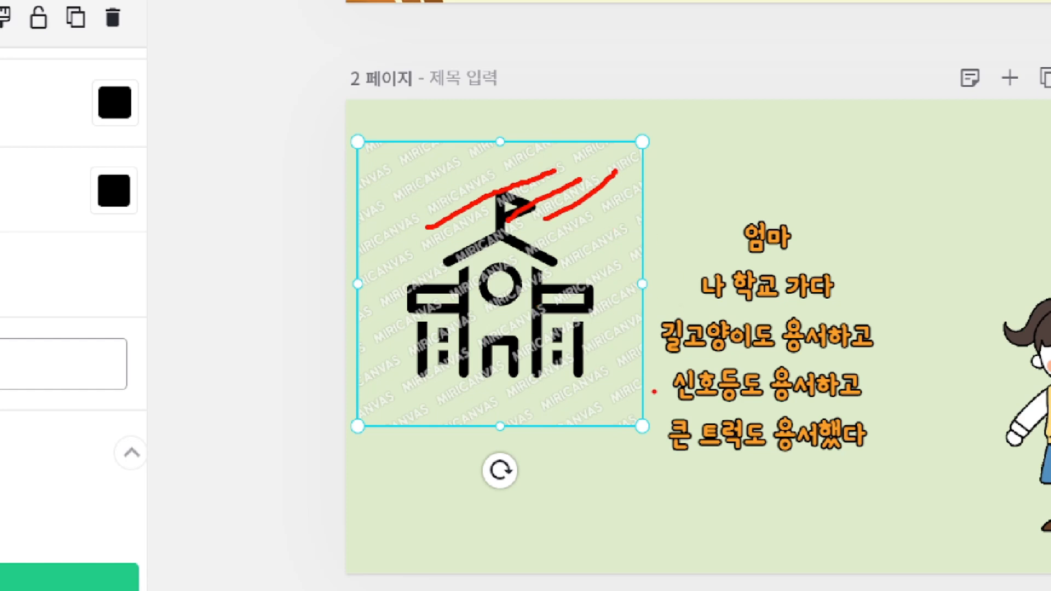
pyautogui.press('Escape')
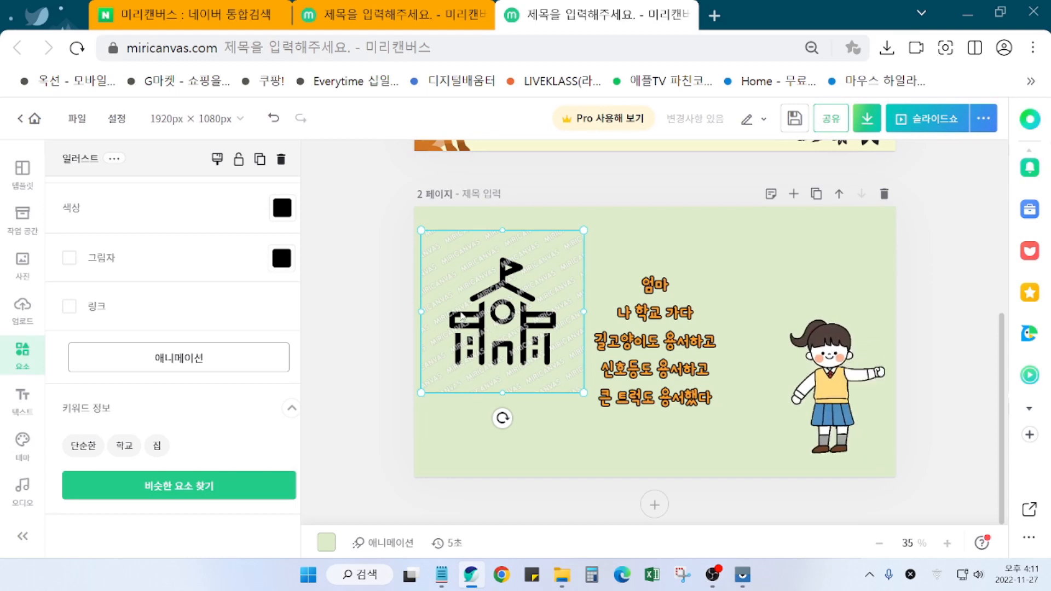
pyautogui.press('Delete')
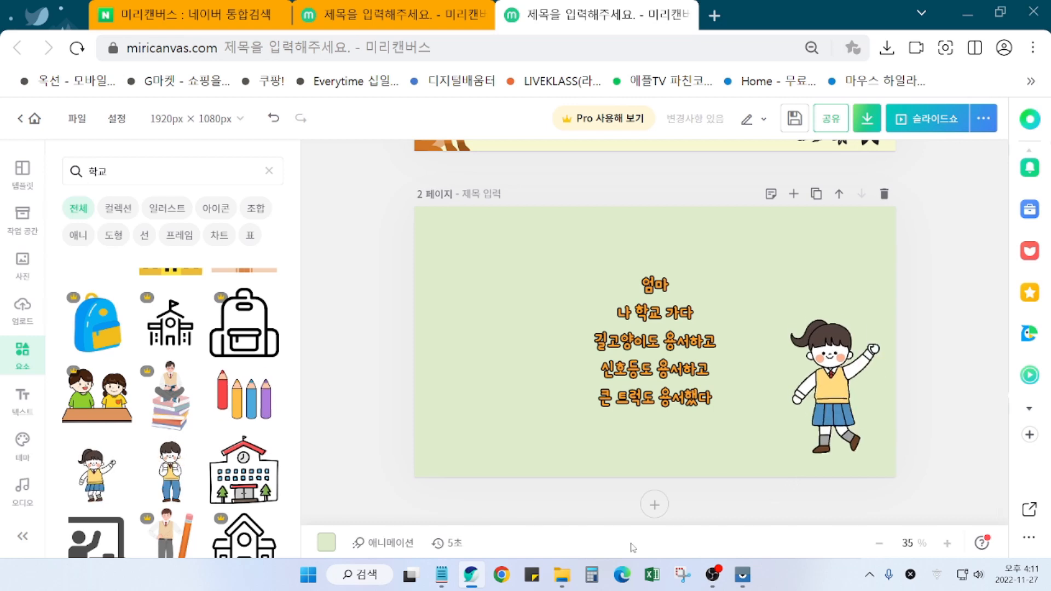
# Step: Delete the pointing schoolgirl from page 2
pyautogui.click(827, 412)
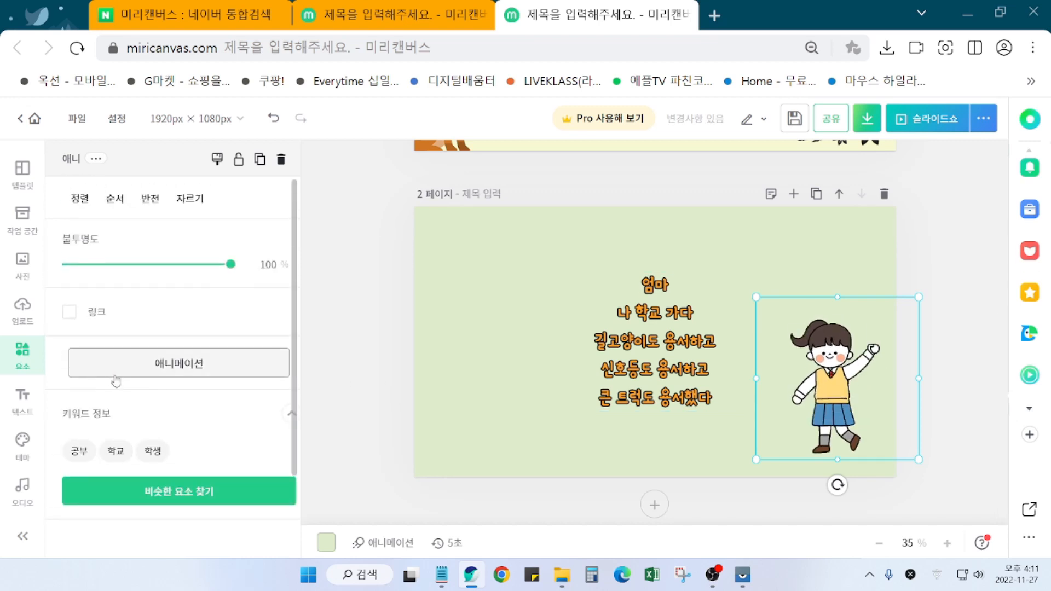
pyautogui.scroll(-2, 175, 402)
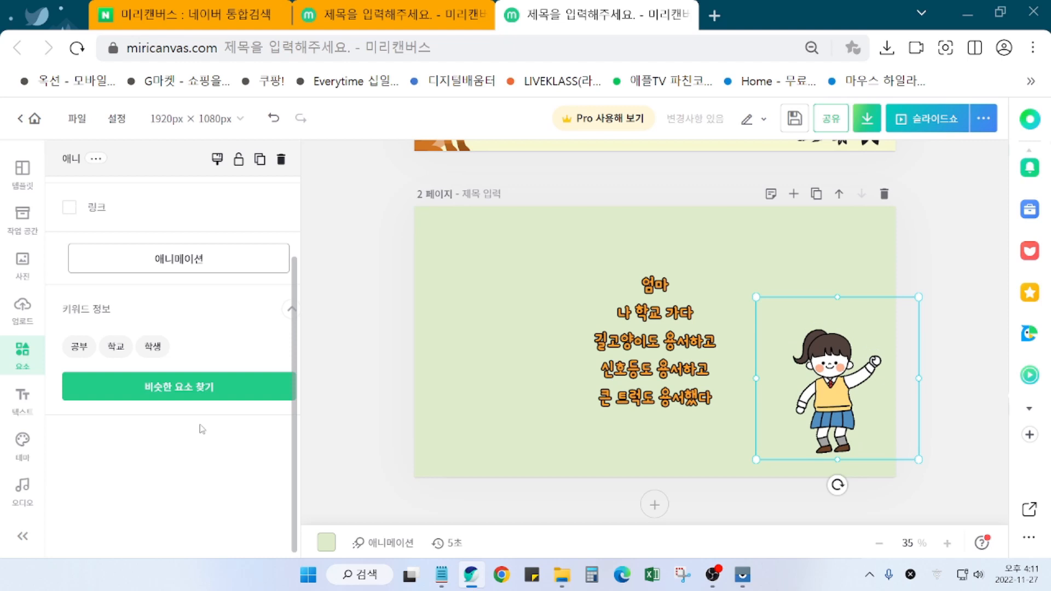
pyautogui.scroll(2, 204, 432)
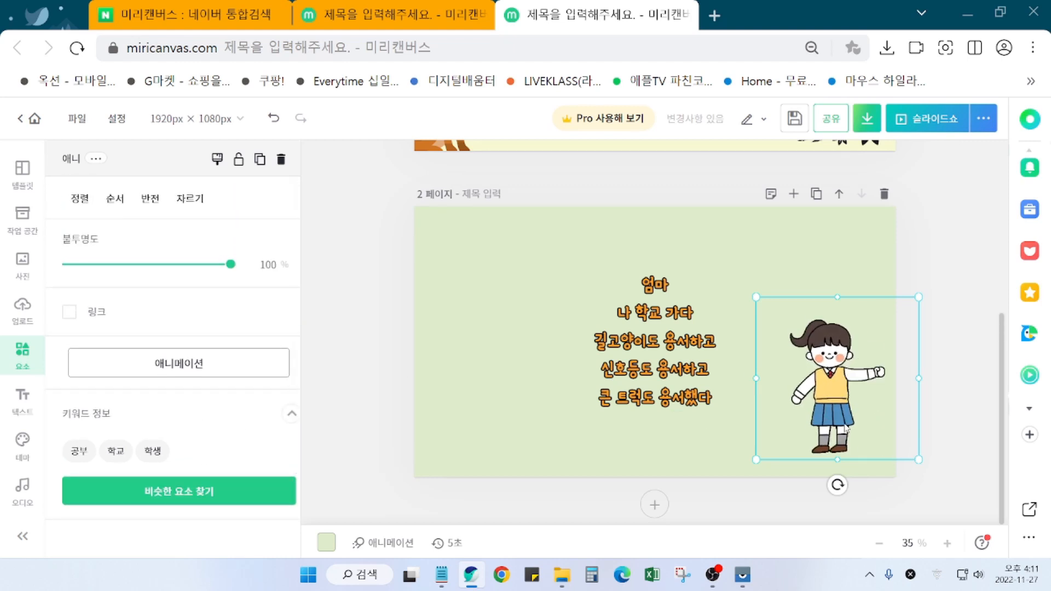
pyautogui.press('Delete')
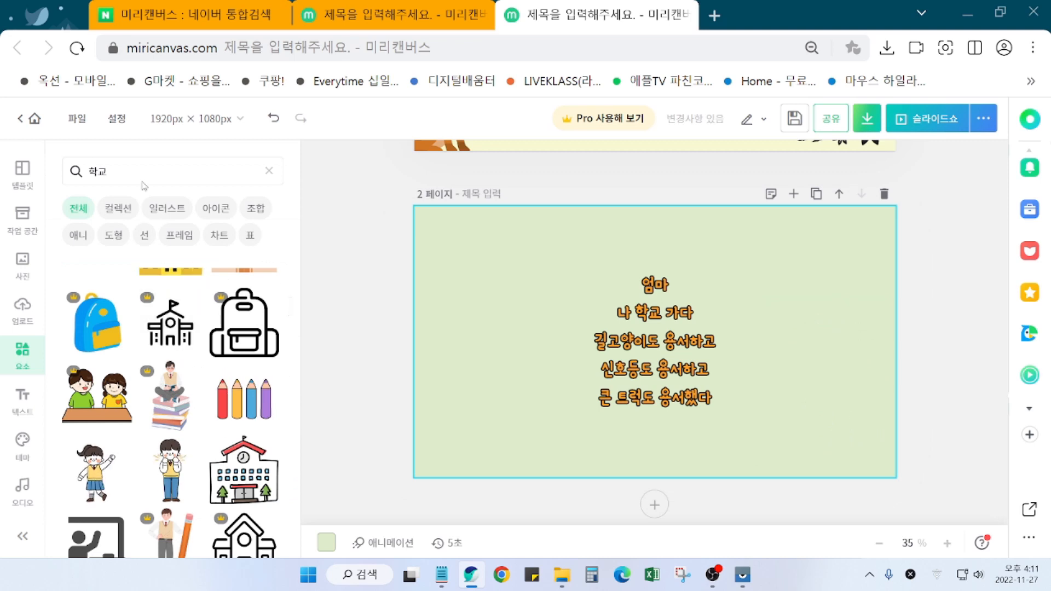
# Step: Search elements for 소녀 and scroll through the girl illustrations
pyautogui.click(126, 171)
pyautogui.write('소녀')
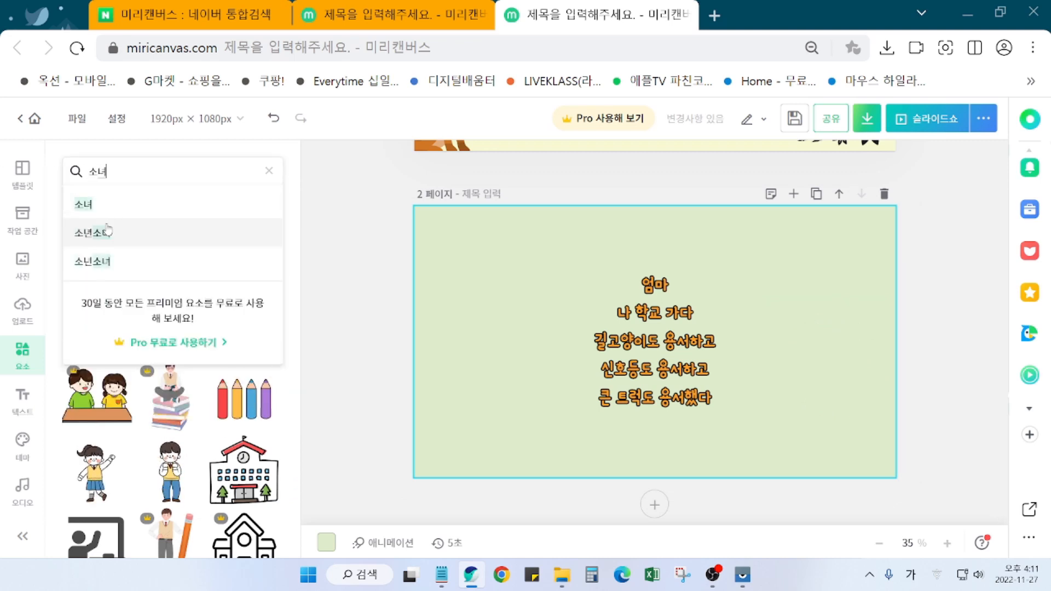
pyautogui.press('Return')
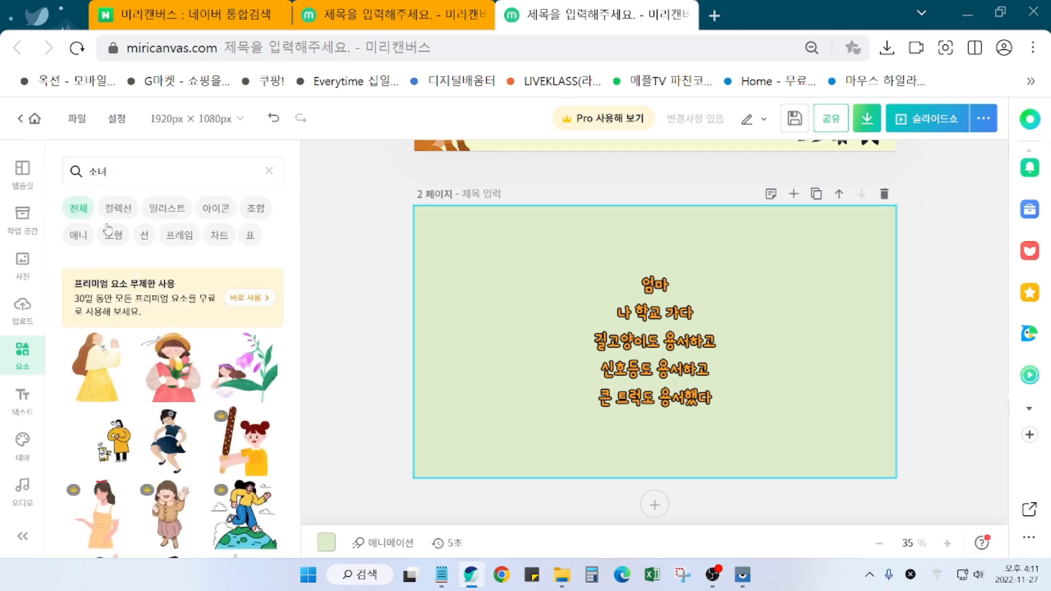
pyautogui.scroll(-3, 224, 547)
pyautogui.scroll(-3, 229, 554)
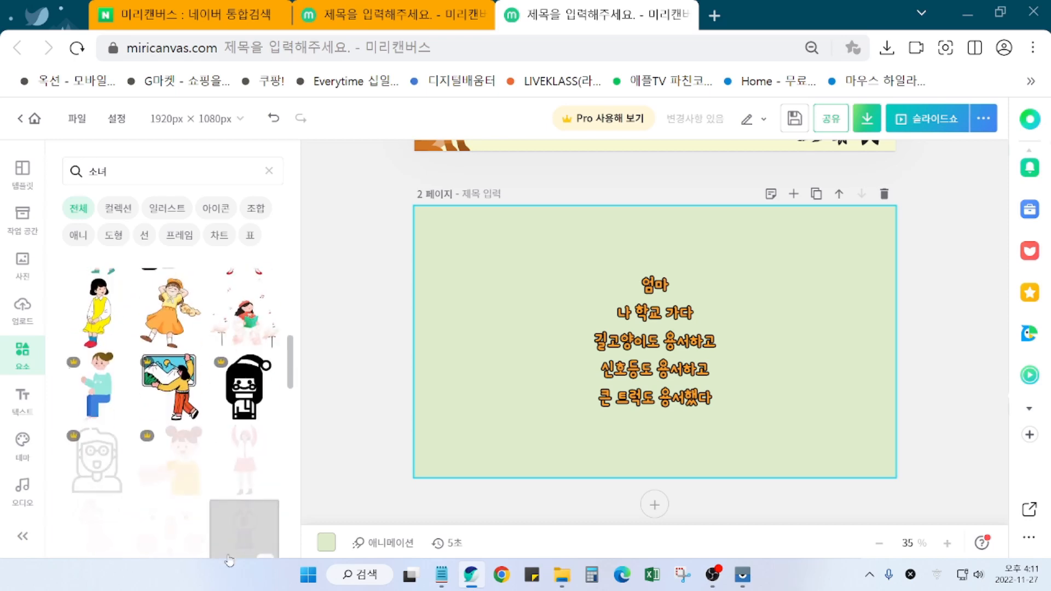
pyautogui.scroll(-4, 185, 527)
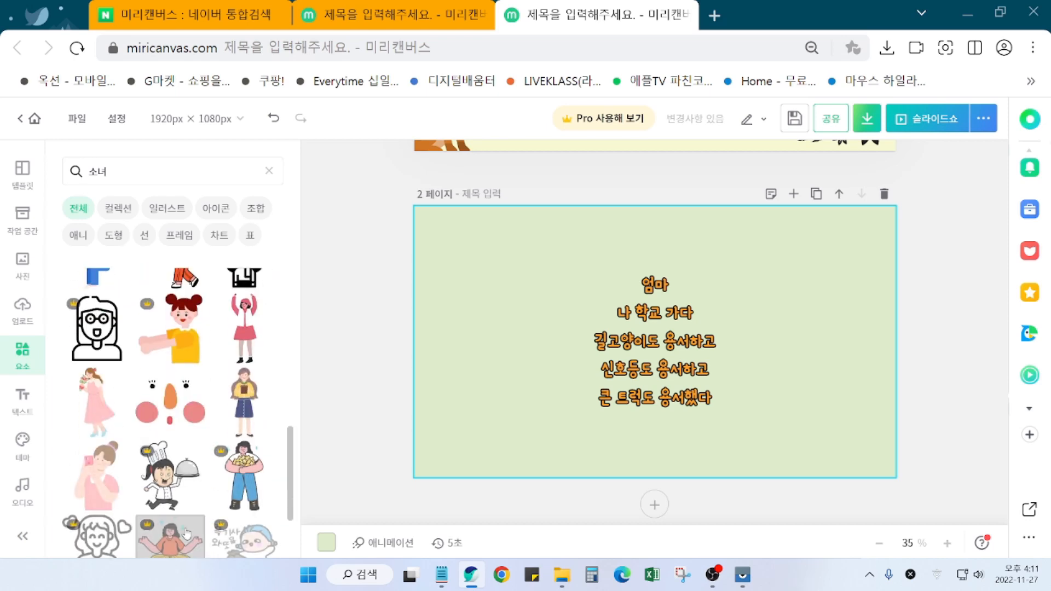
pyautogui.scroll(-3, 189, 542)
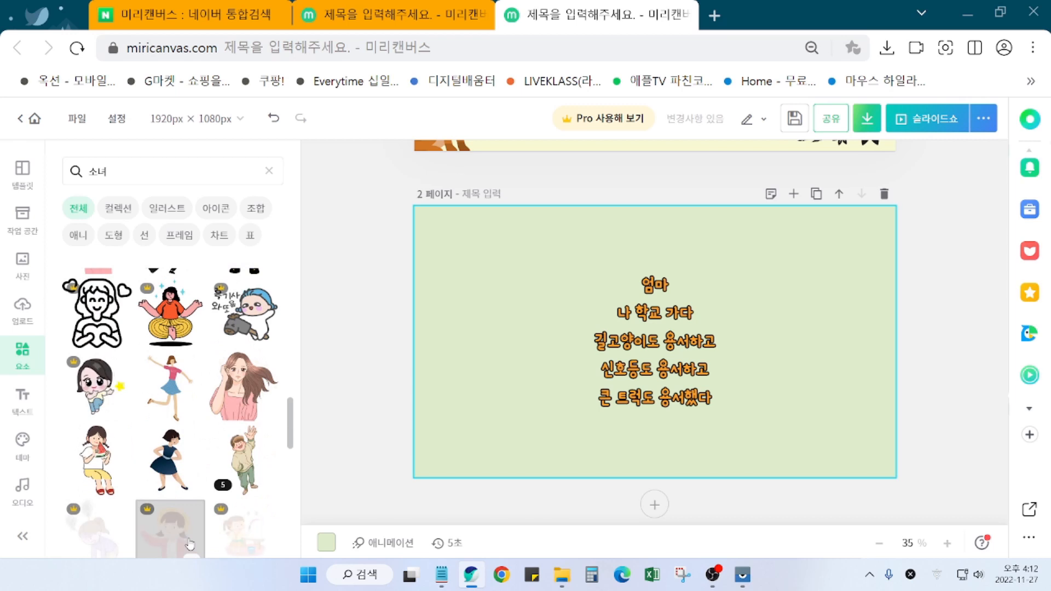
pyautogui.scroll(-4, 190, 543)
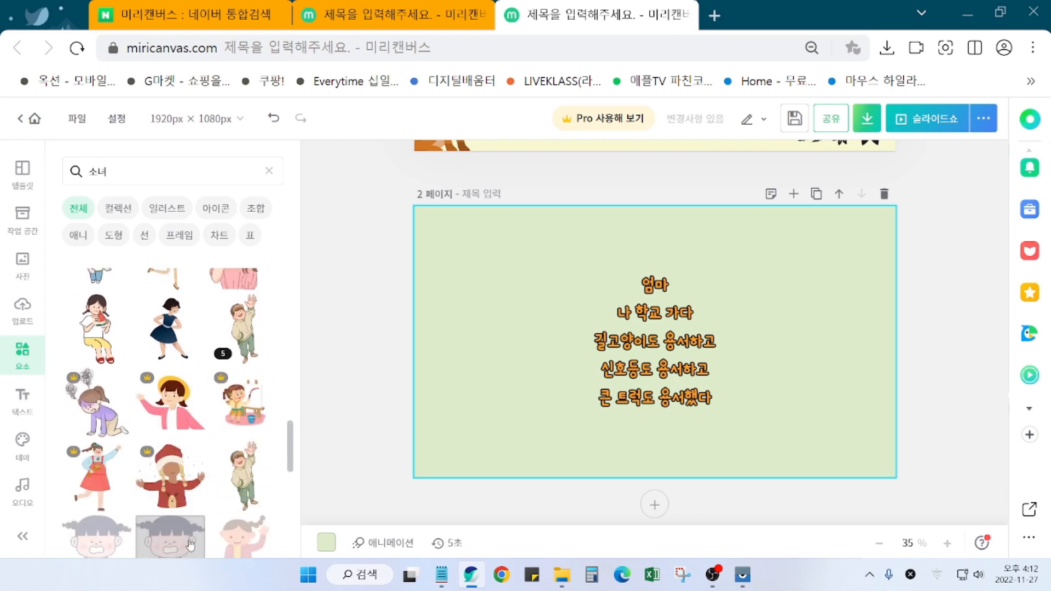
pyautogui.scroll(-1, 190, 543)
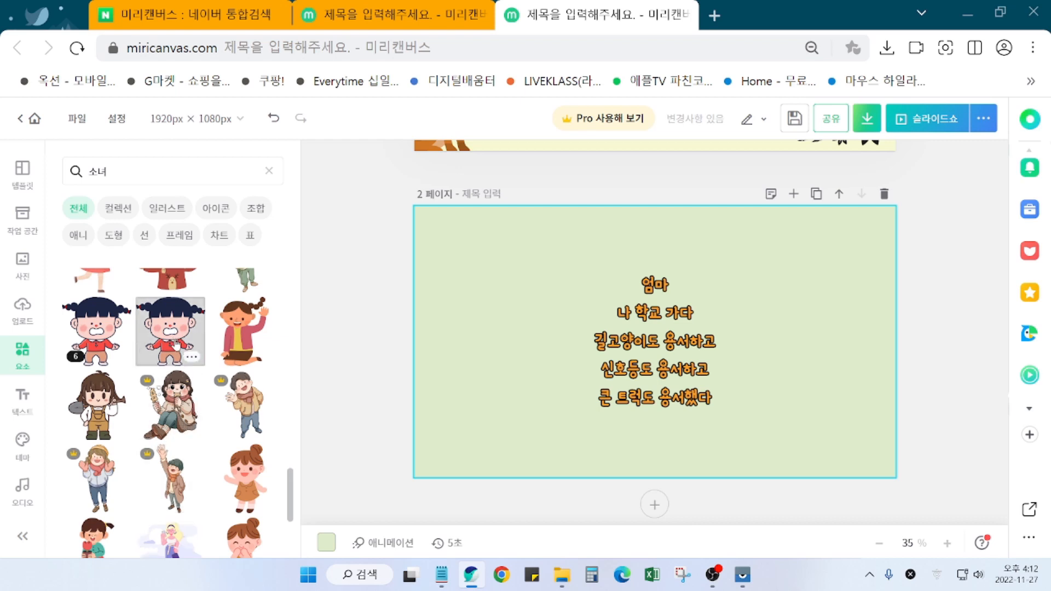
# Step: Add the pigtailed girl, shrink her, and place her right of the poem lines
pyautogui.click(175, 343)
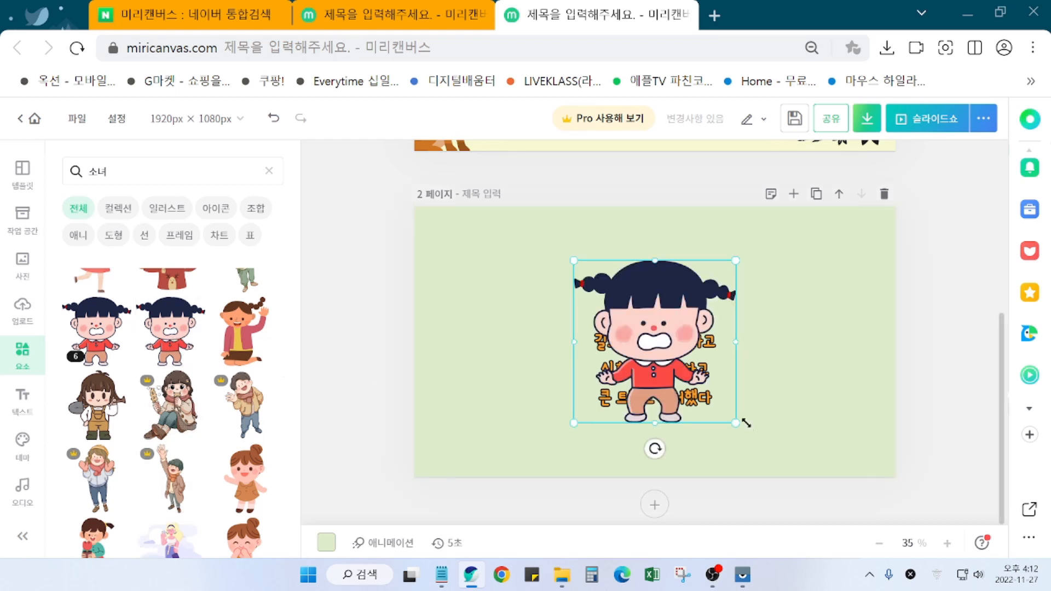
pyautogui.moveTo(736, 422); pyautogui.dragTo(695, 382)
pyautogui.moveTo(640, 322); pyautogui.dragTo(831, 426)
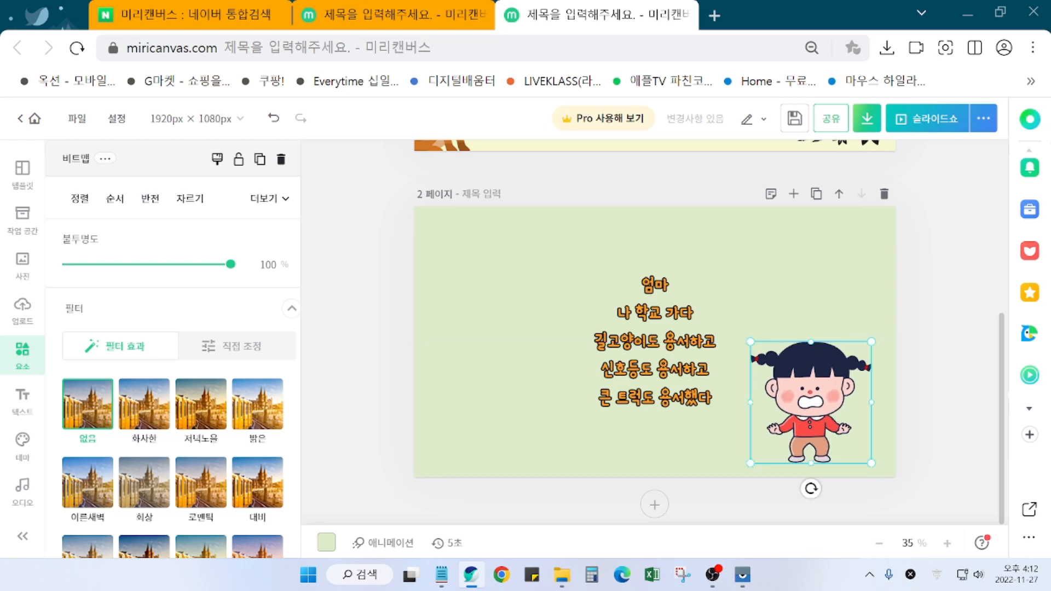
pyautogui.click(357, 432)
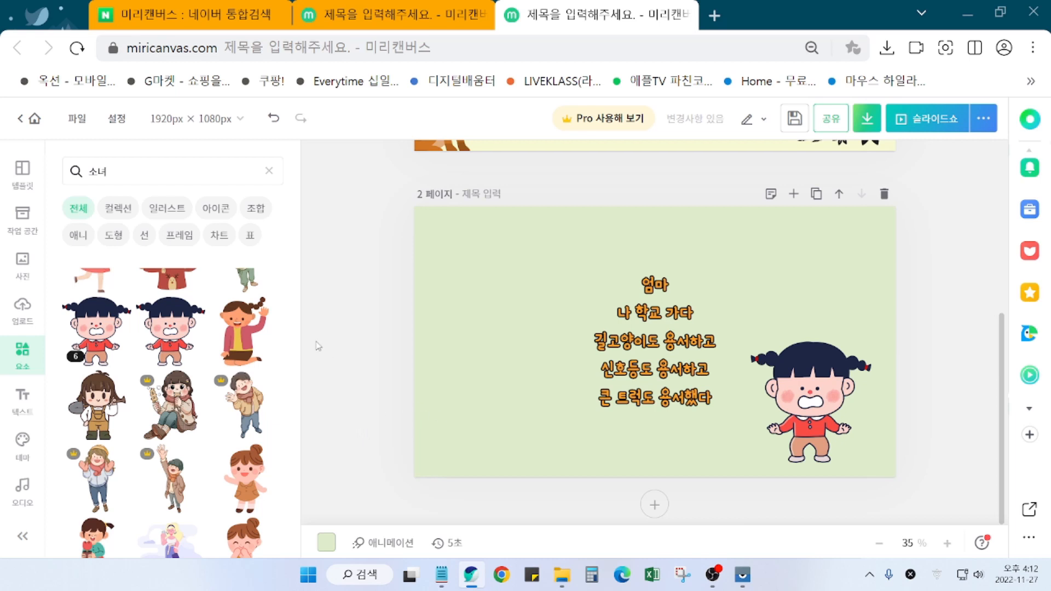
# Step: Search elements for 고양이 and try a calico cat sticker, then remove it
pyautogui.doubleClick(106, 180)
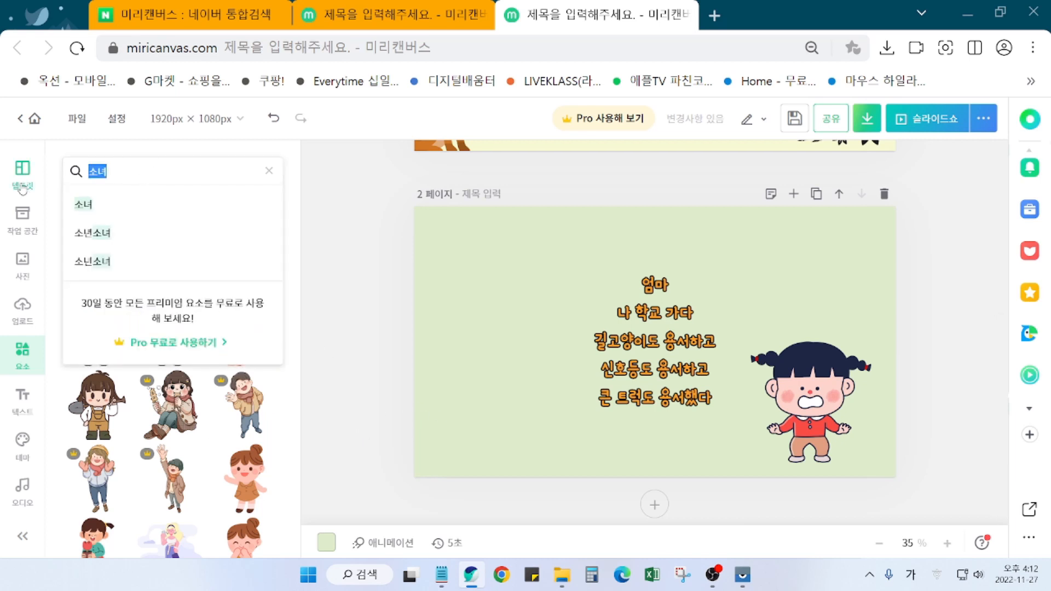
pyautogui.write('고양')
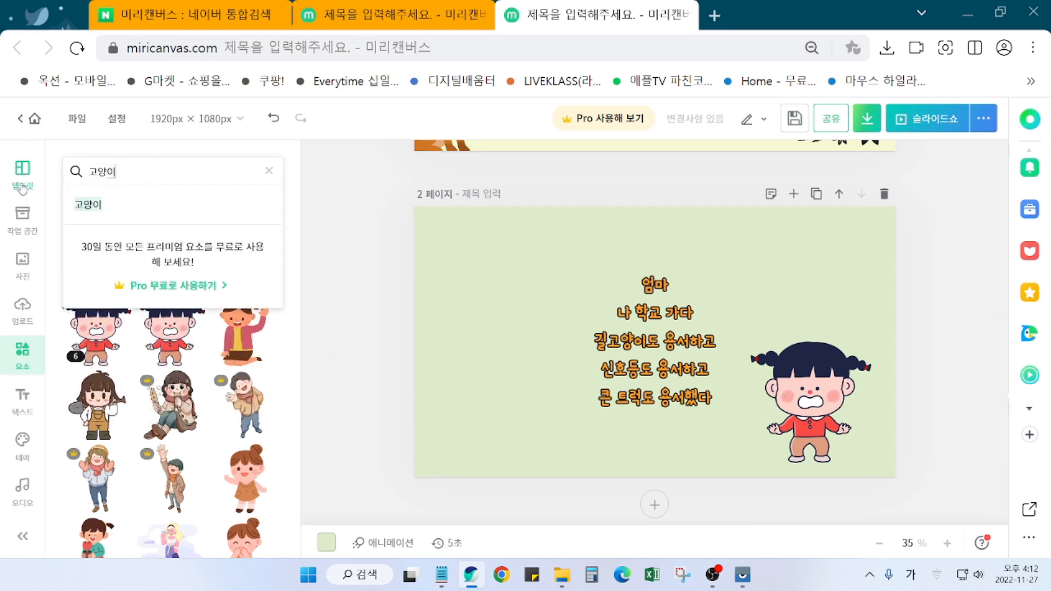
pyautogui.write('이')
pyautogui.press('Return')
pyautogui.scroll(-2, 162, 467)
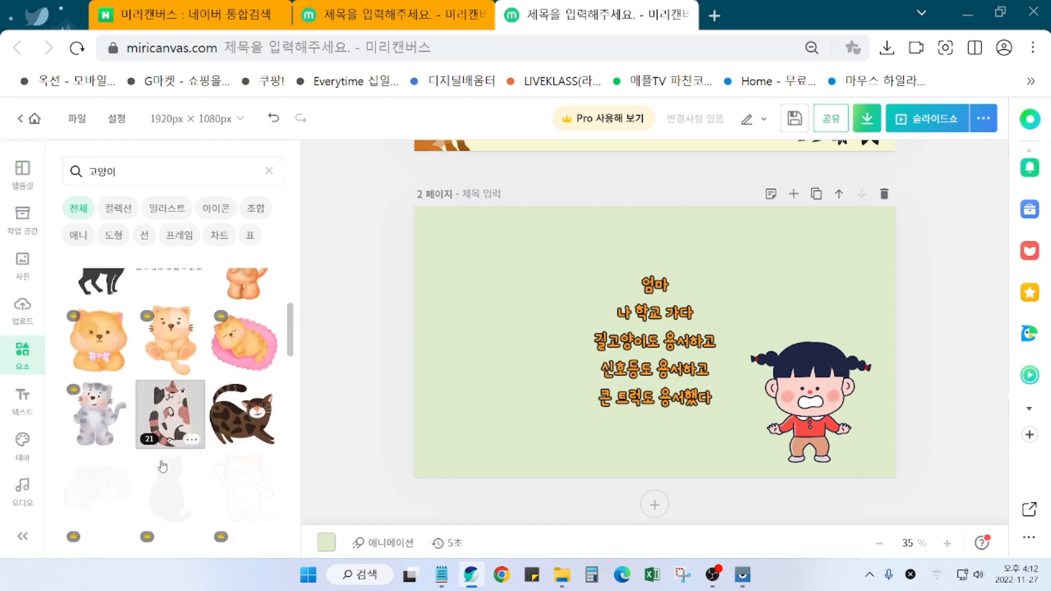
pyautogui.scroll(-5, 163, 466)
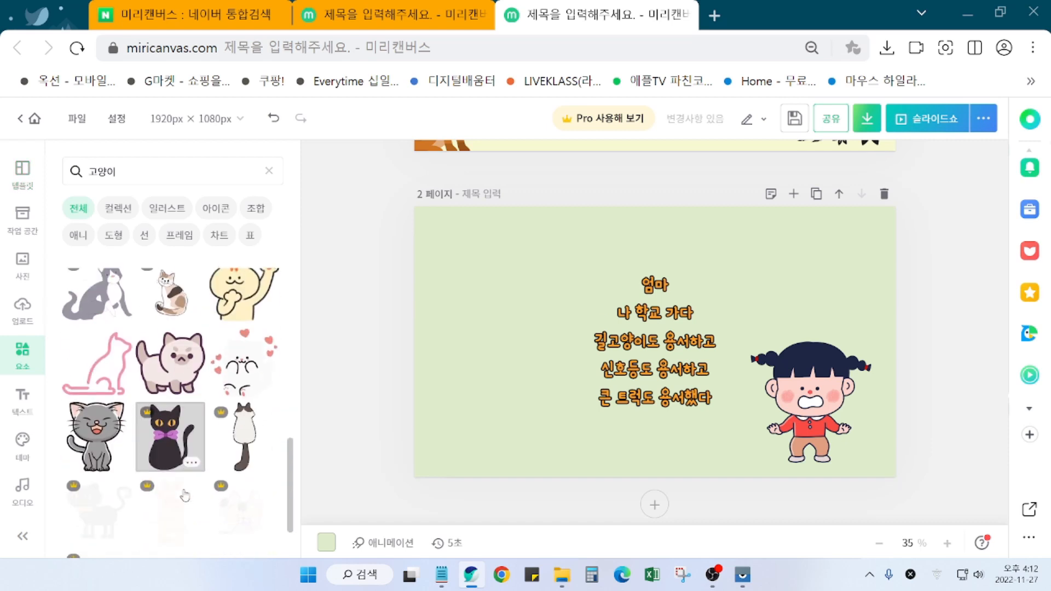
pyautogui.click(171, 290)
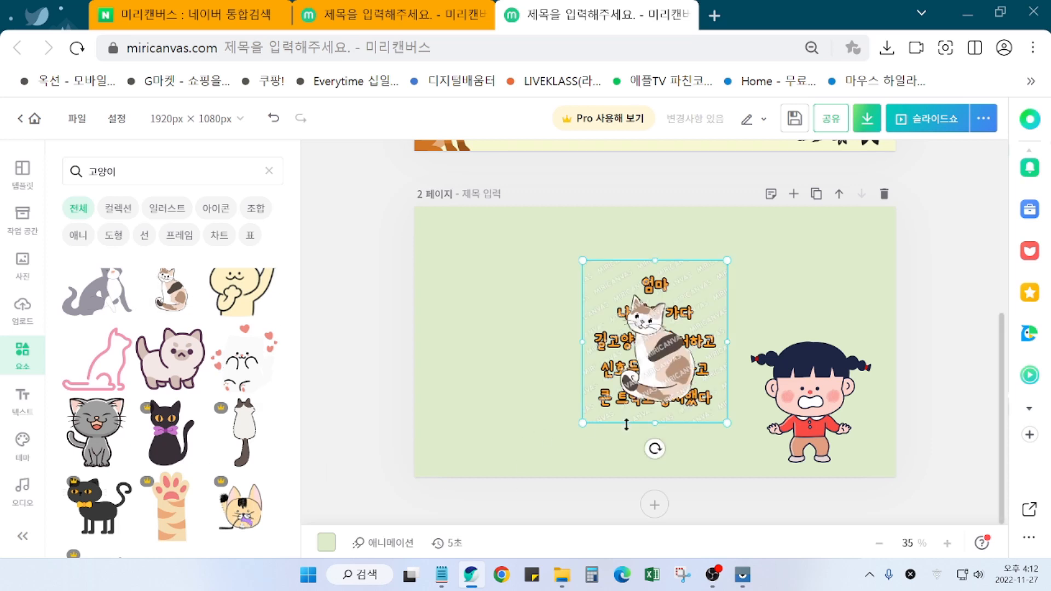
pyautogui.press('Delete')
# Step: Add the orange stretching cat and place it left of the poem lines
pyautogui.scroll(-4, 241, 465)
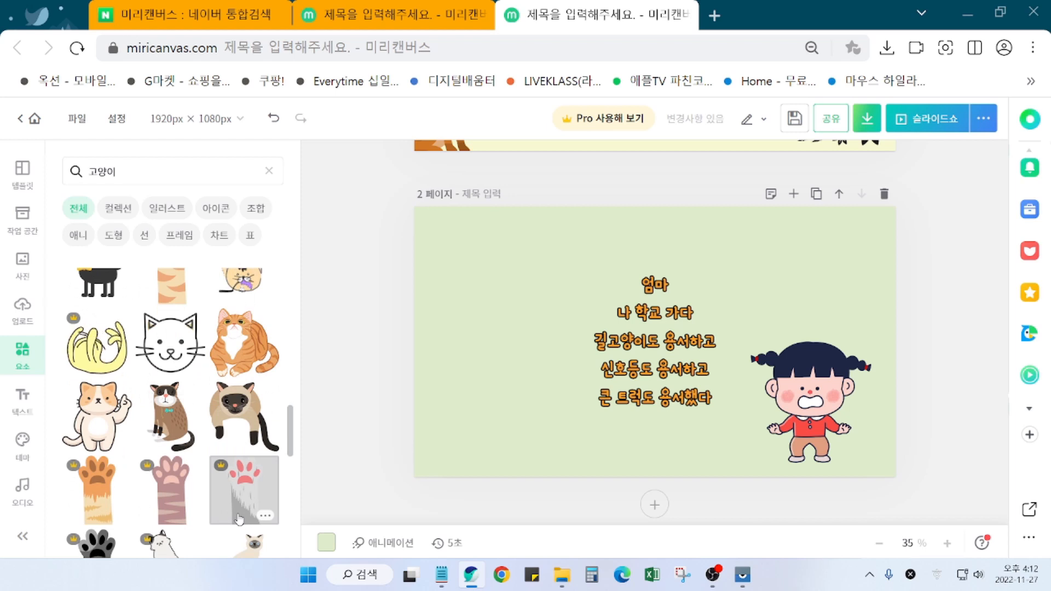
pyautogui.scroll(-2, 239, 519)
pyautogui.scroll(-2, 239, 519)
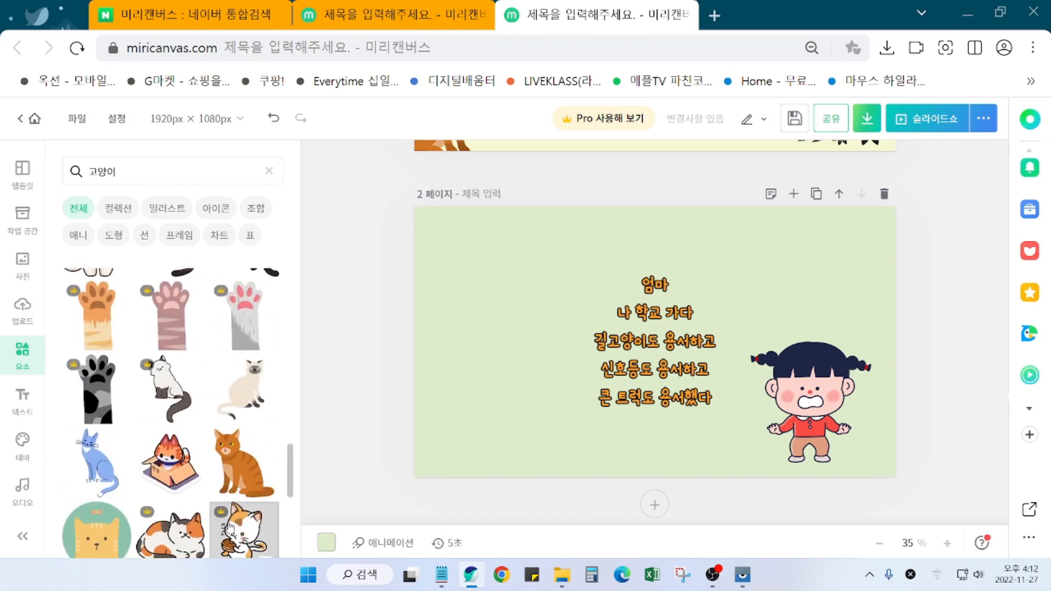
pyautogui.scroll(-3, 231, 529)
pyautogui.scroll(-4, 138, 545)
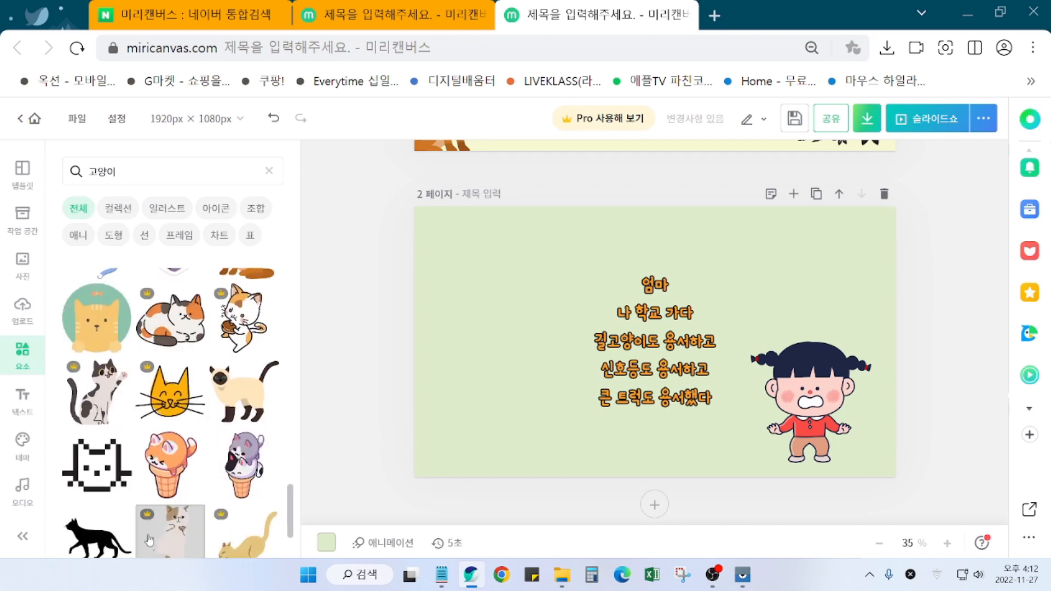
pyautogui.scroll(-5, 145, 541)
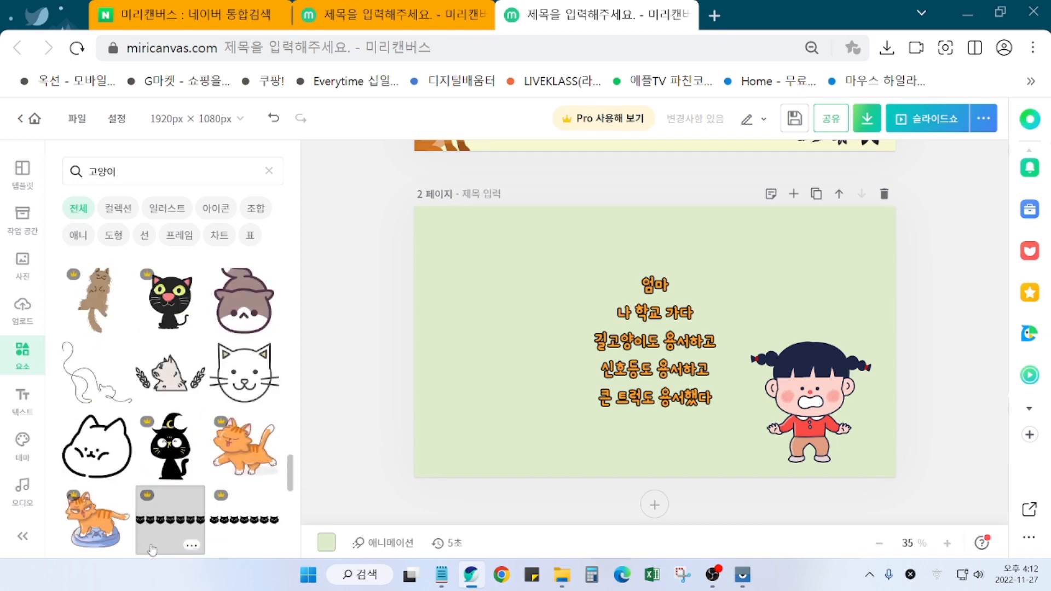
pyautogui.scroll(-4, 153, 549)
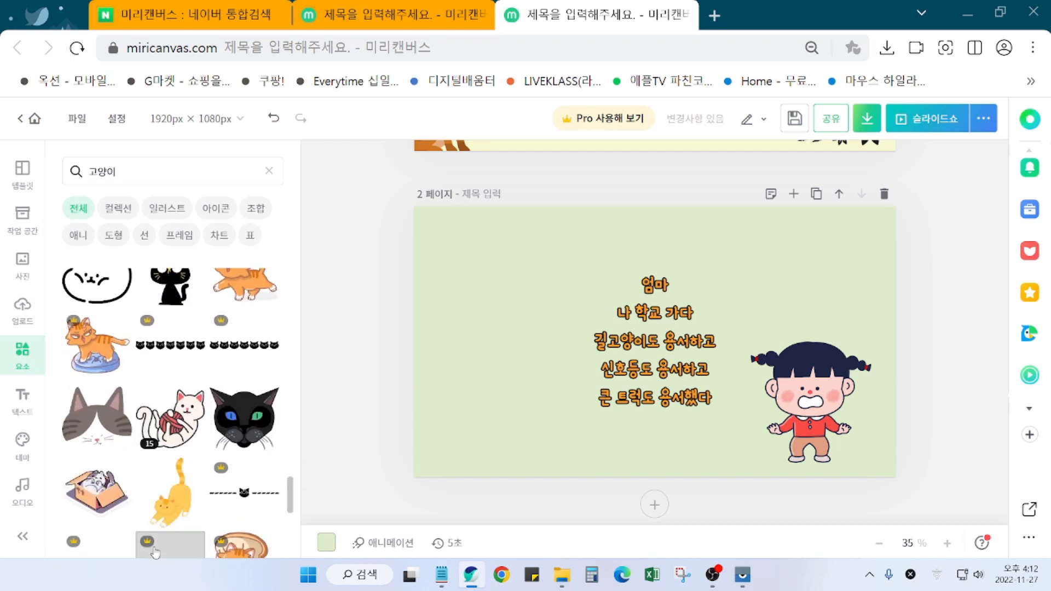
pyautogui.scroll(-2, 159, 542)
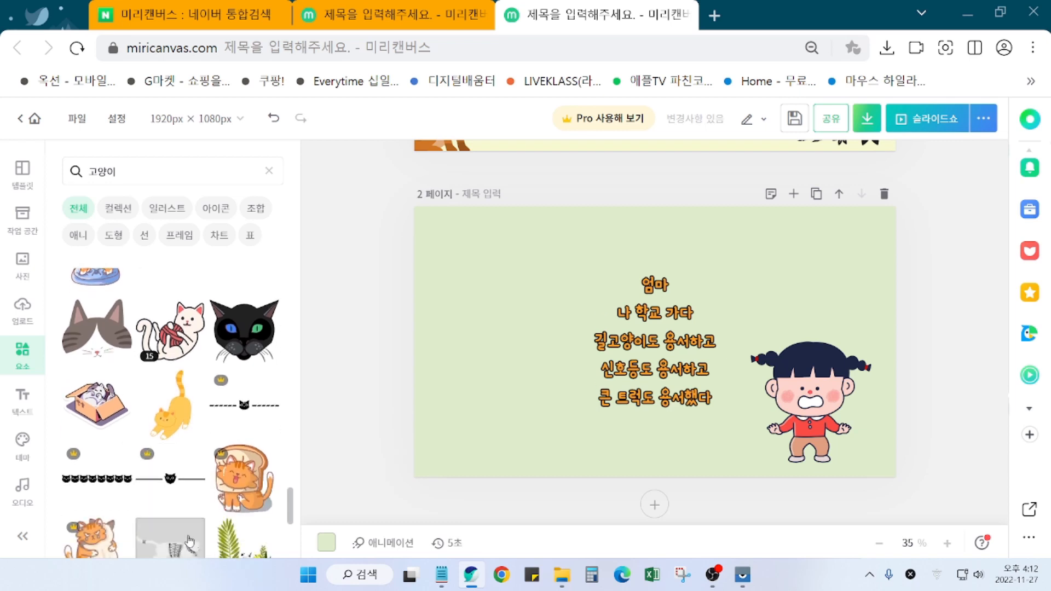
pyautogui.click(170, 406)
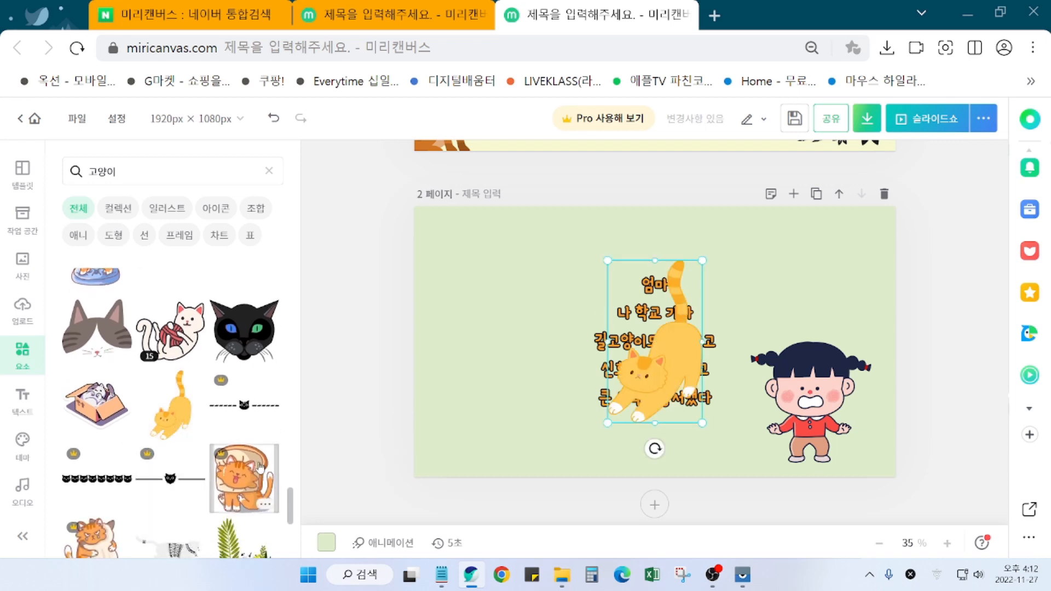
pyautogui.moveTo(690, 365); pyautogui.dragTo(511, 409)
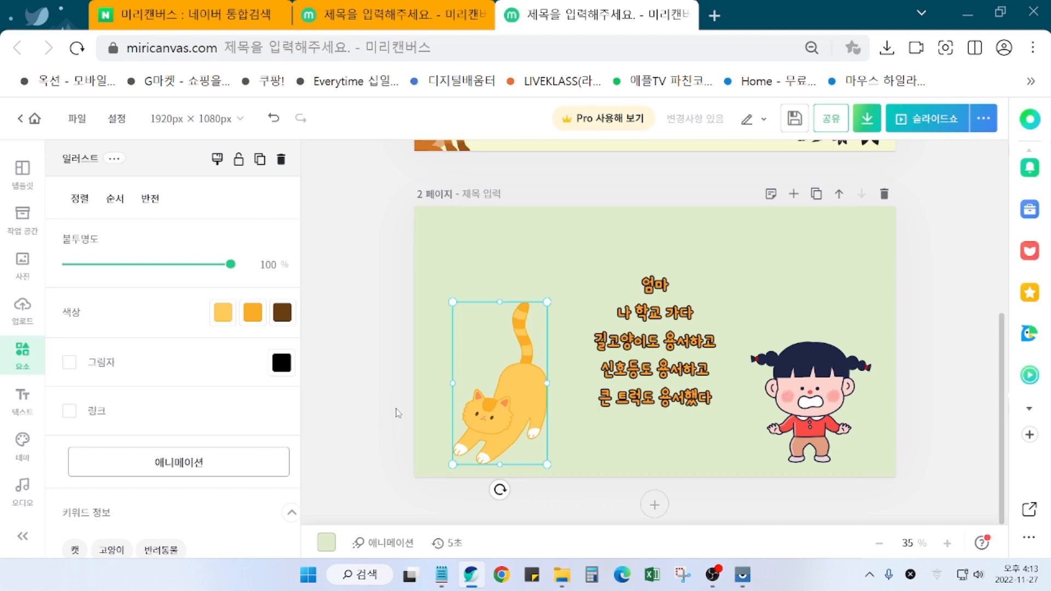
# Step: Deselect the cat, search elements for 신호등, and browse the traffic-light graphics
pyautogui.click(368, 409)
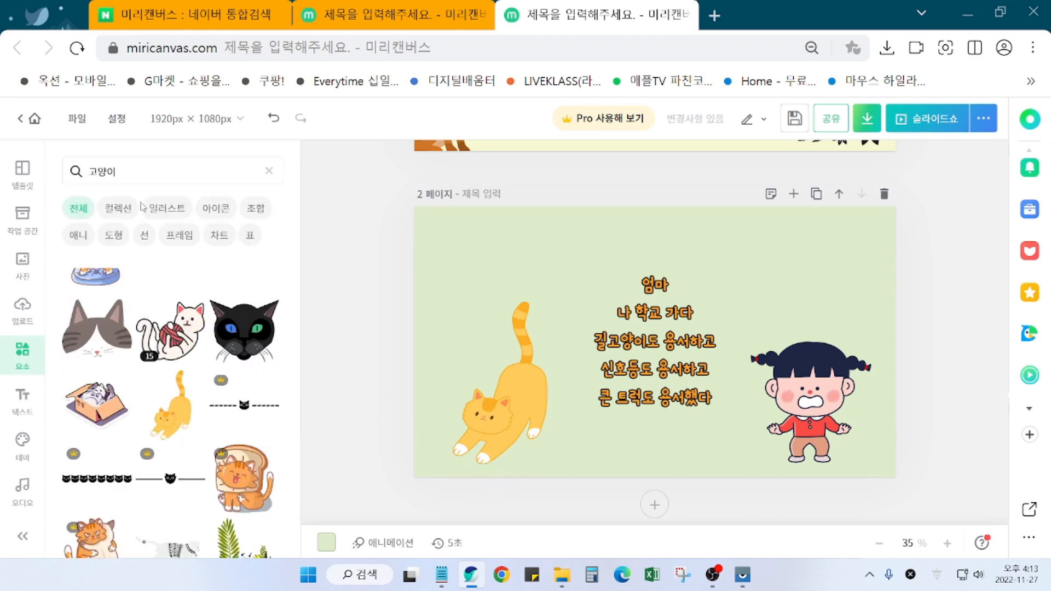
pyautogui.moveTo(122, 173); pyautogui.dragTo(75, 175)
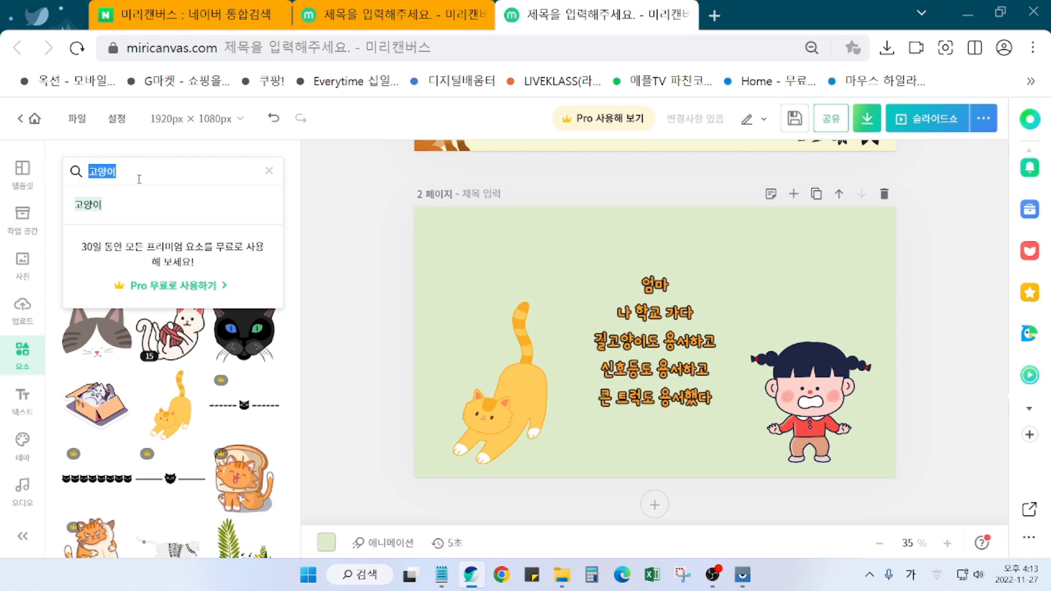
pyautogui.write('신호등')
pyautogui.press('Return')
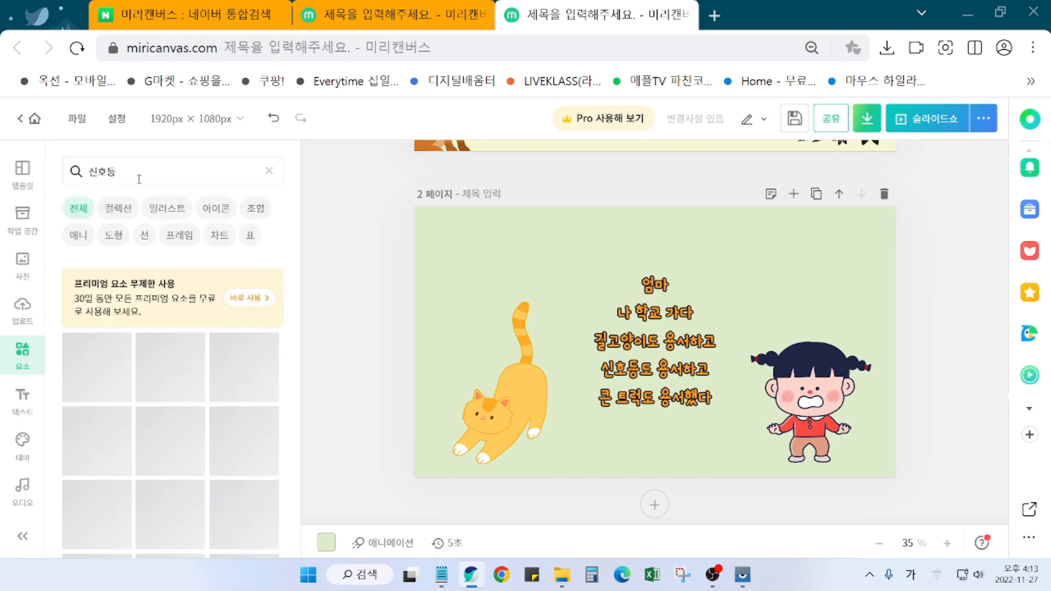
pyautogui.scroll(-5, 185, 500)
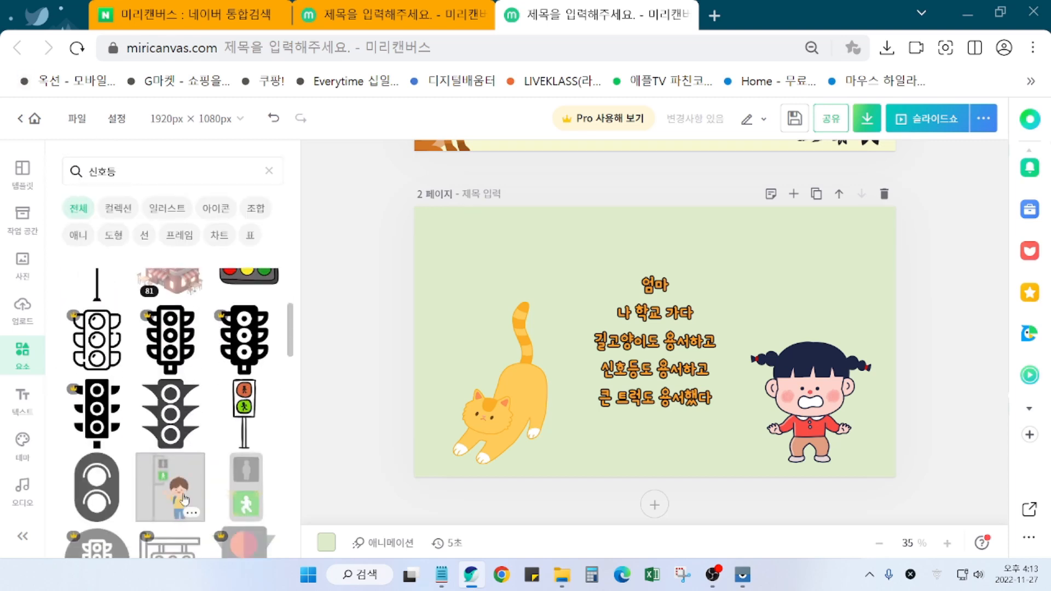
pyautogui.scroll(-10, 185, 499)
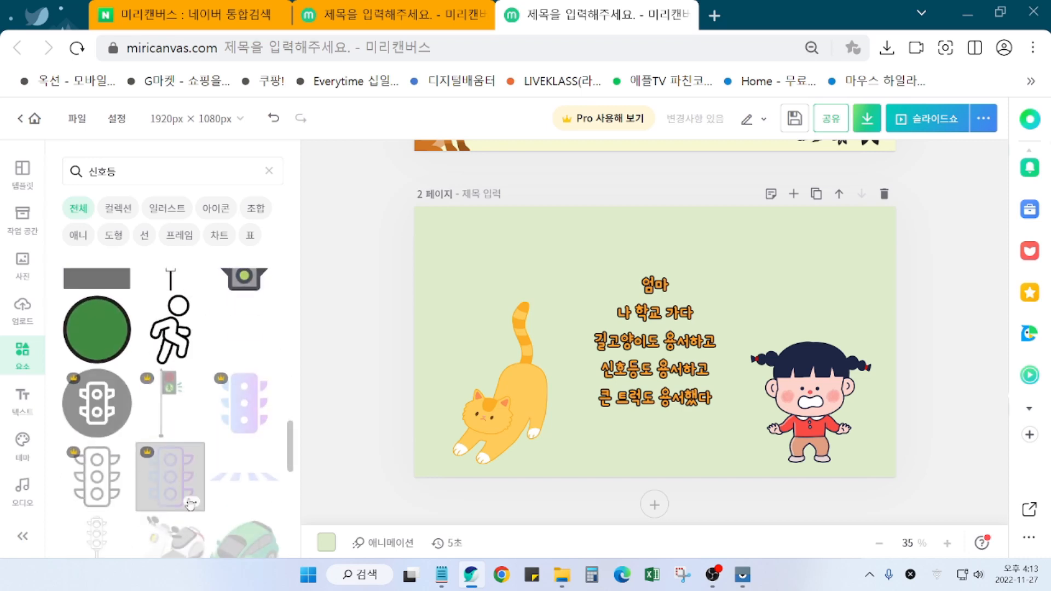
pyautogui.scroll(-10, 191, 504)
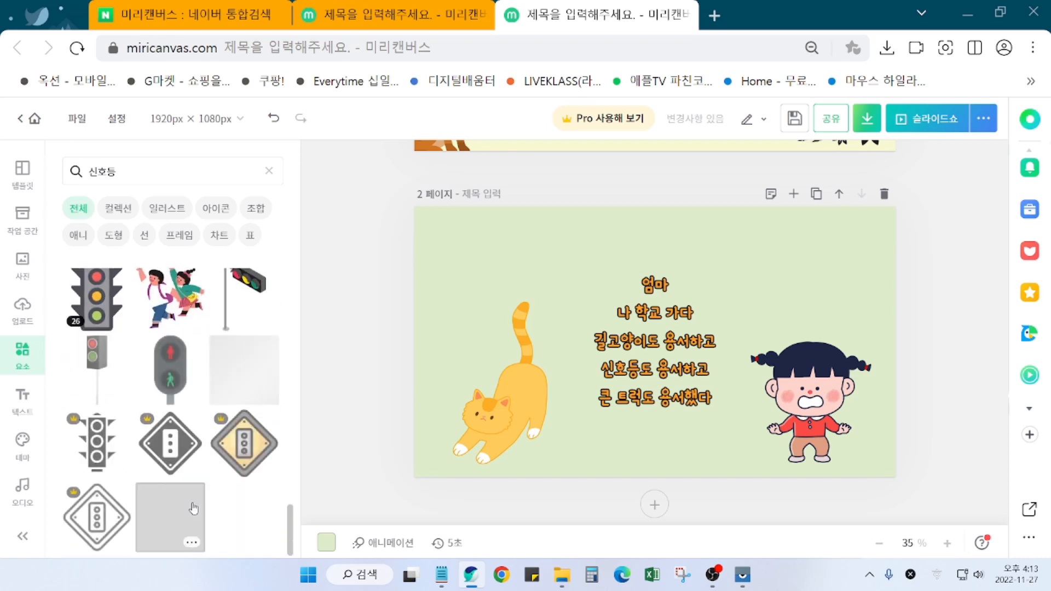
pyautogui.scroll(-10, 193, 510)
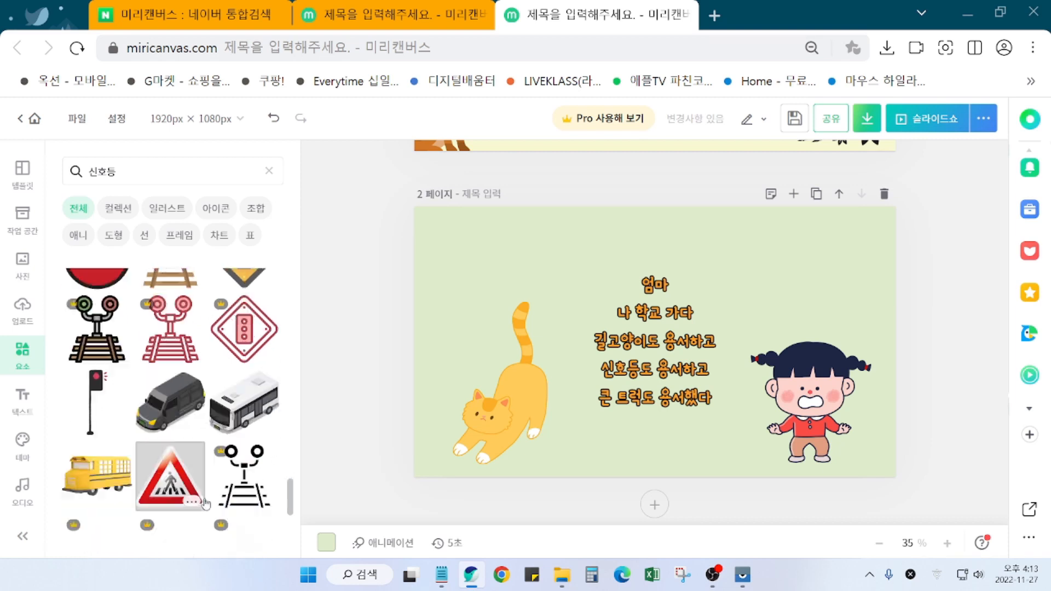
pyautogui.scroll(-5, 206, 505)
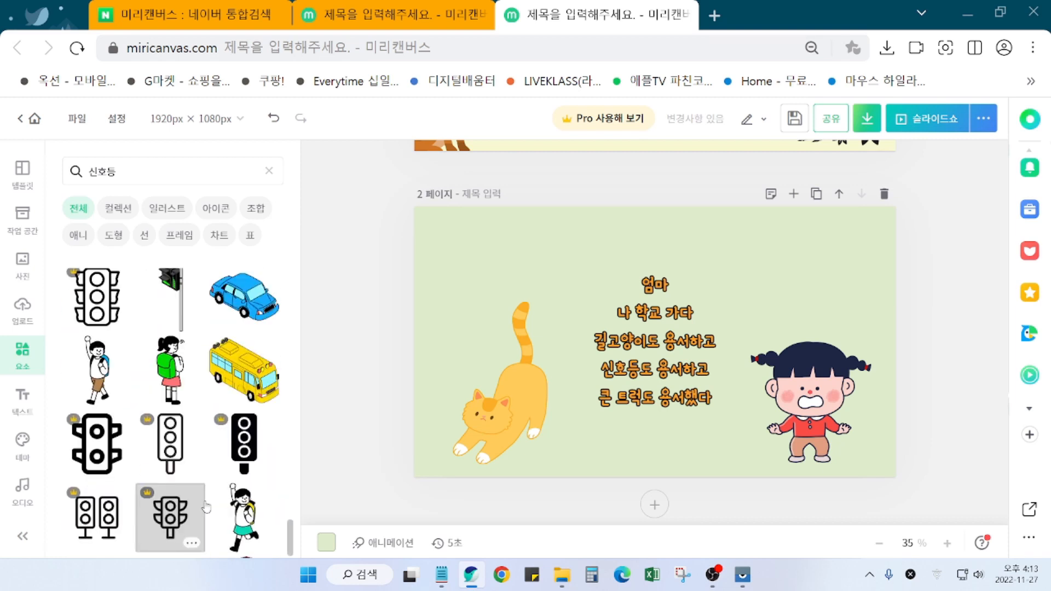
pyautogui.scroll(-1, 205, 506)
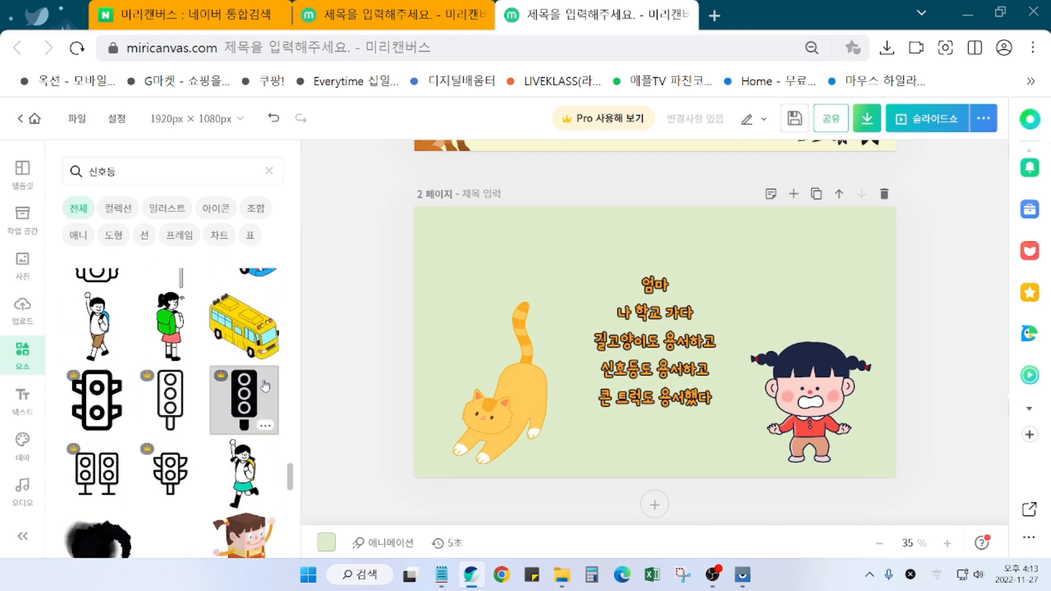
# Step: Add the yellow bus illustration at the page's upper right
pyautogui.click(268, 331)
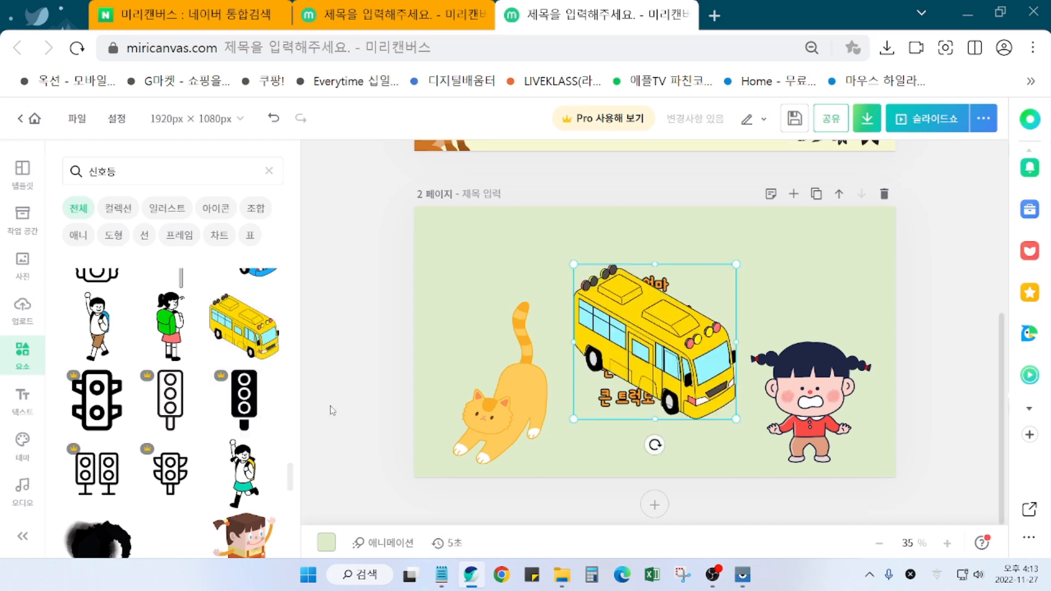
pyautogui.moveTo(674, 343); pyautogui.dragTo(791, 272)
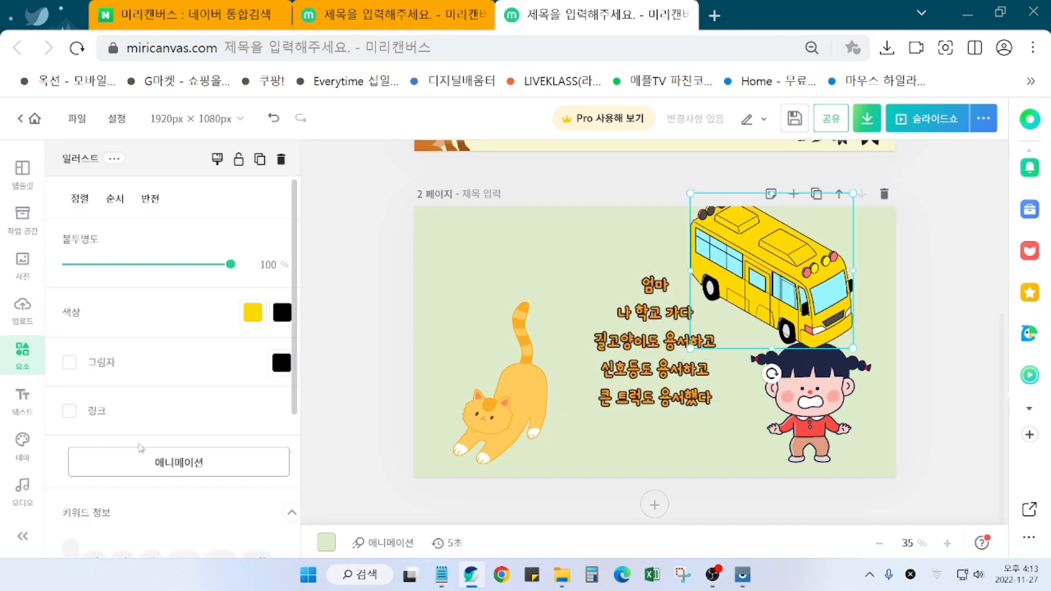
pyautogui.click(359, 281)
# Step: Add the red-backpack boy and green-backpack girl, placing the girl at the lower right
pyautogui.scroll(-10, 167, 454)
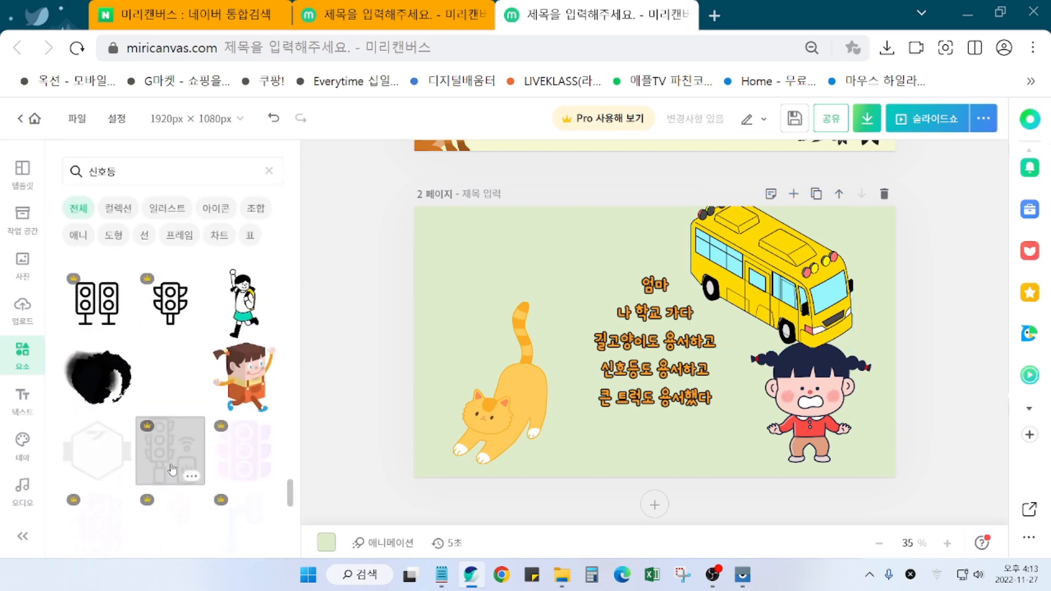
pyautogui.scroll(-5, 196, 522)
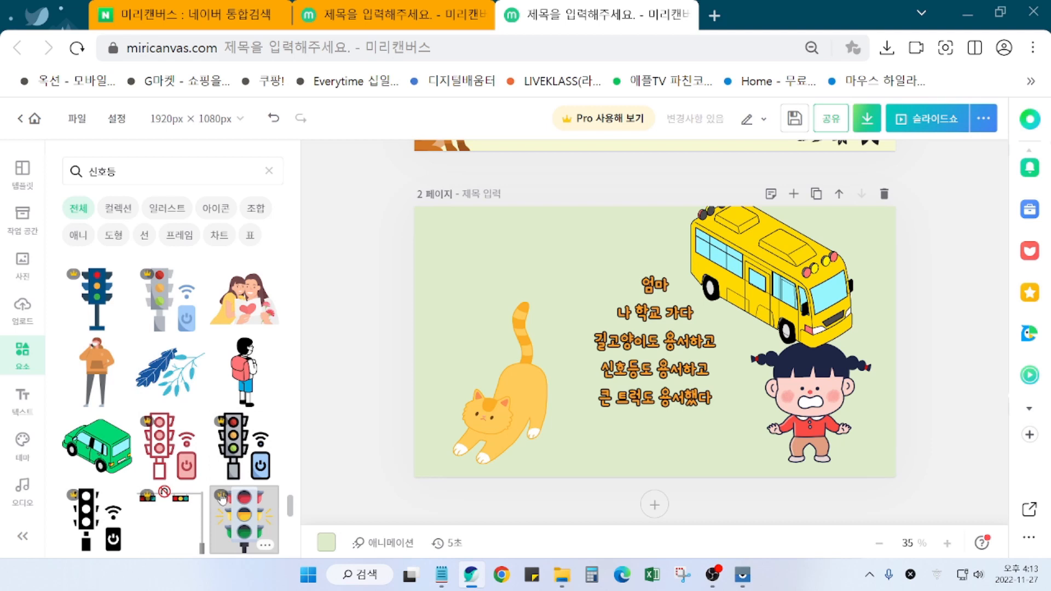
pyautogui.click(244, 372)
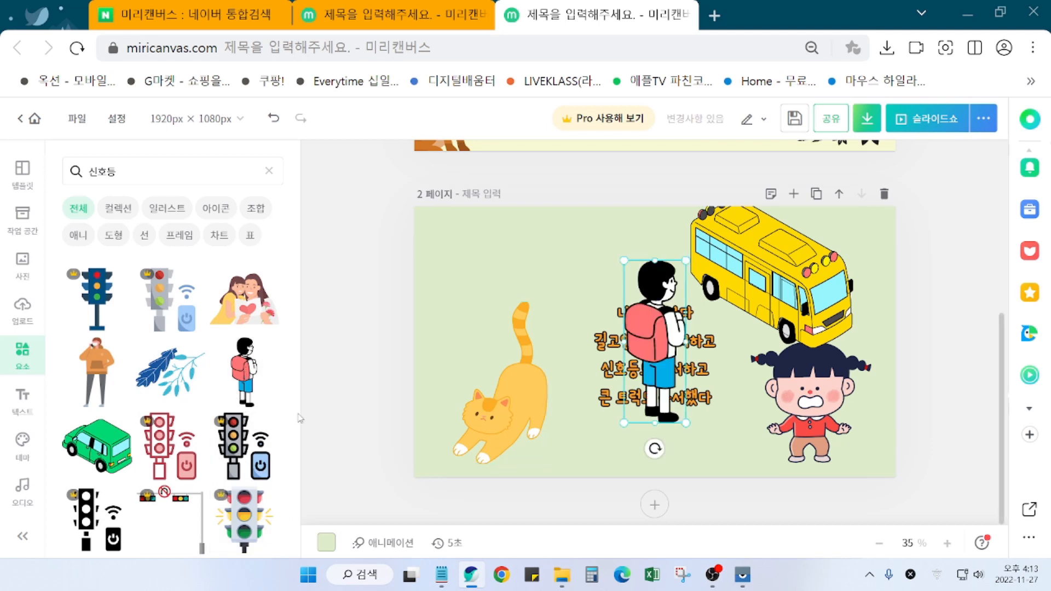
pyautogui.scroll(-3, 215, 481)
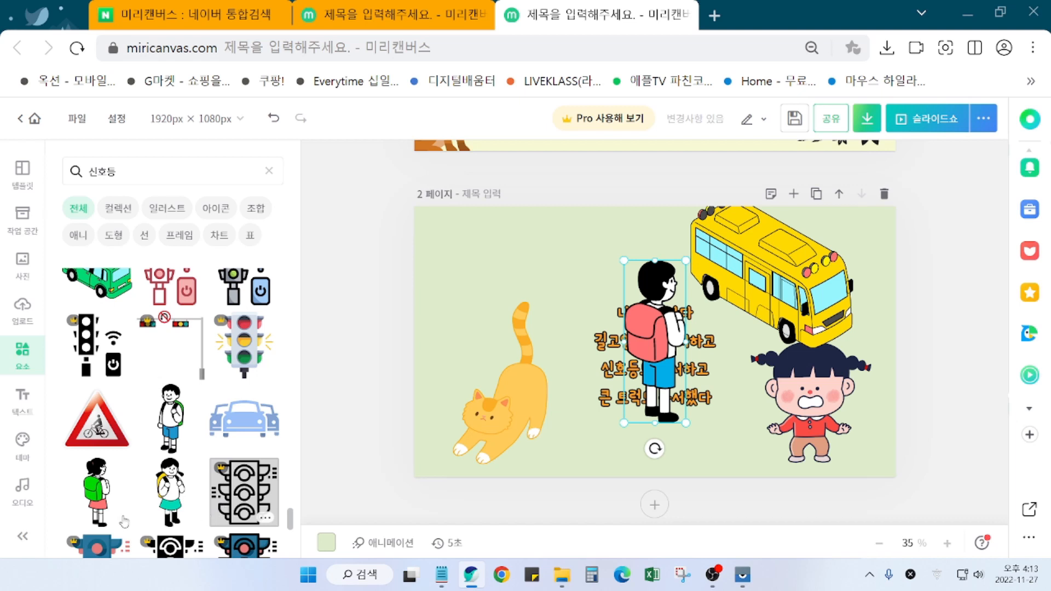
pyautogui.click(106, 495)
pyautogui.moveTo(663, 350); pyautogui.dragTo(758, 404)
pyautogui.click(364, 380)
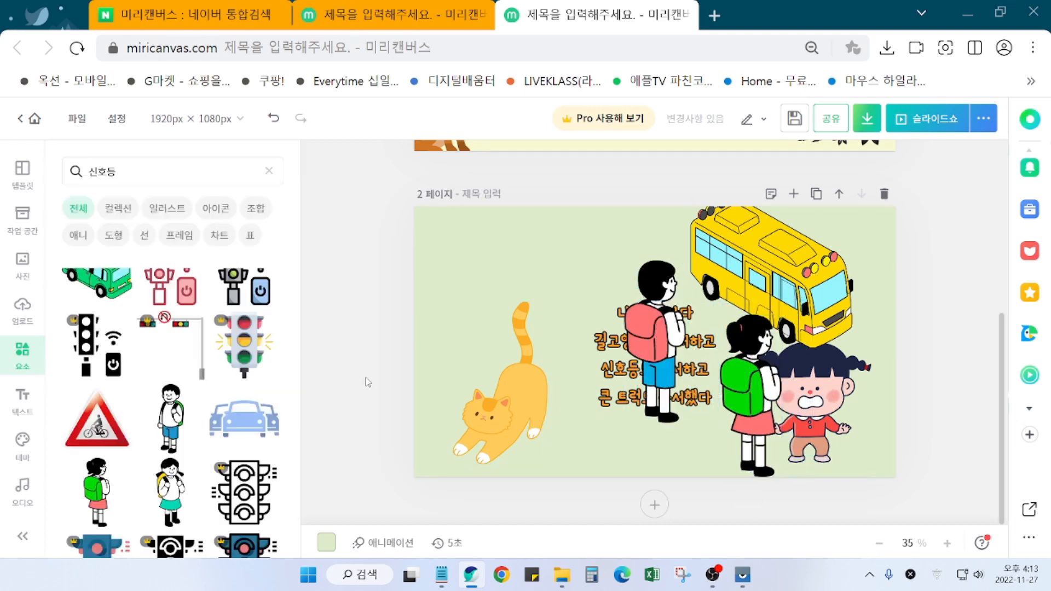
pyautogui.scroll(-3, 211, 465)
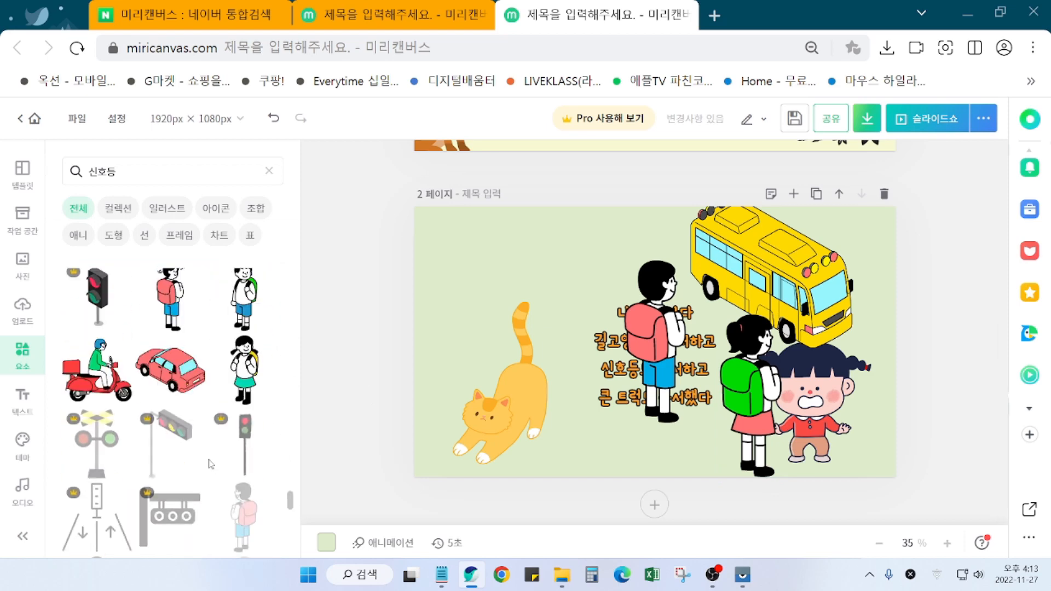
pyautogui.scroll(-10, 210, 466)
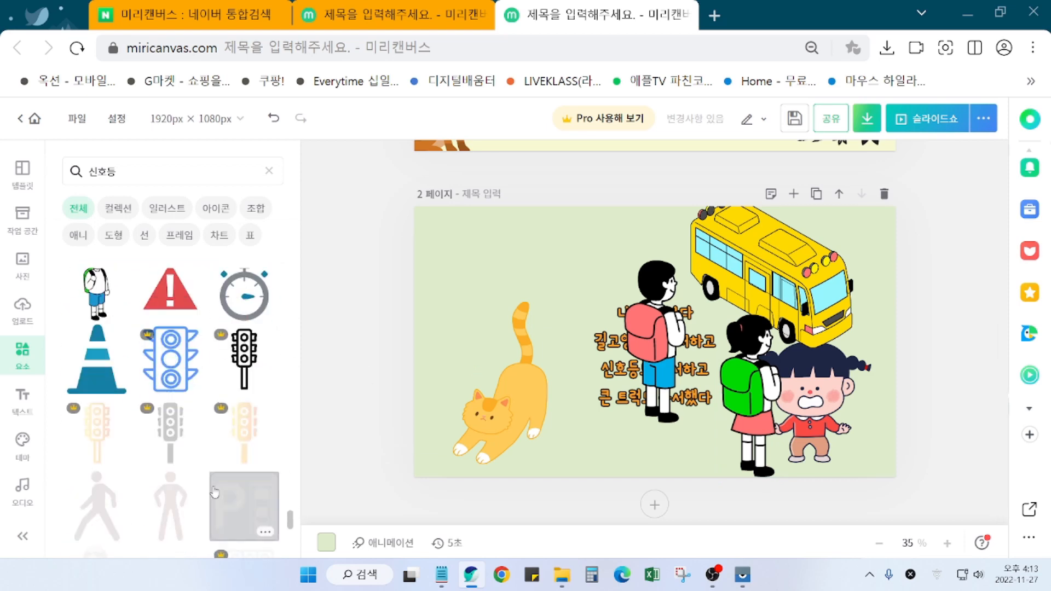
pyautogui.scroll(-6, 217, 493)
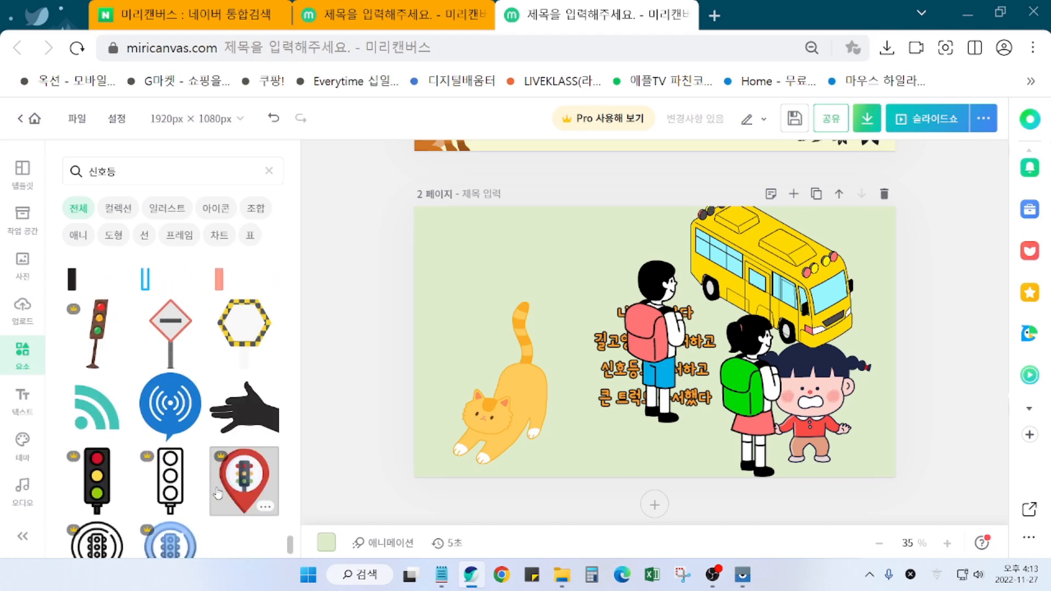
pyautogui.scroll(-8, 222, 496)
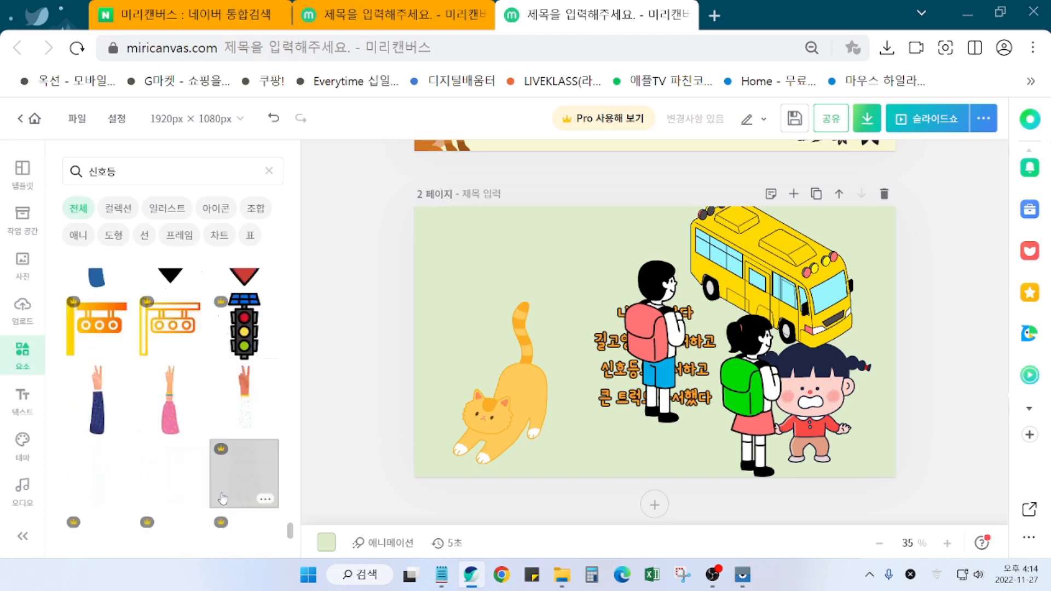
pyautogui.scroll(-8, 227, 501)
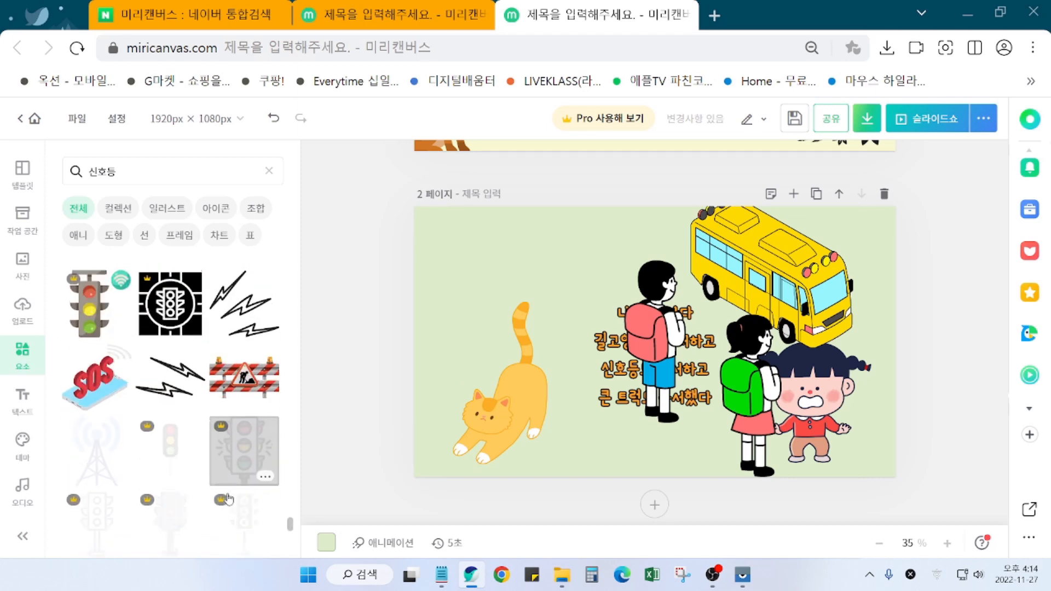
pyautogui.scroll(-3, 229, 499)
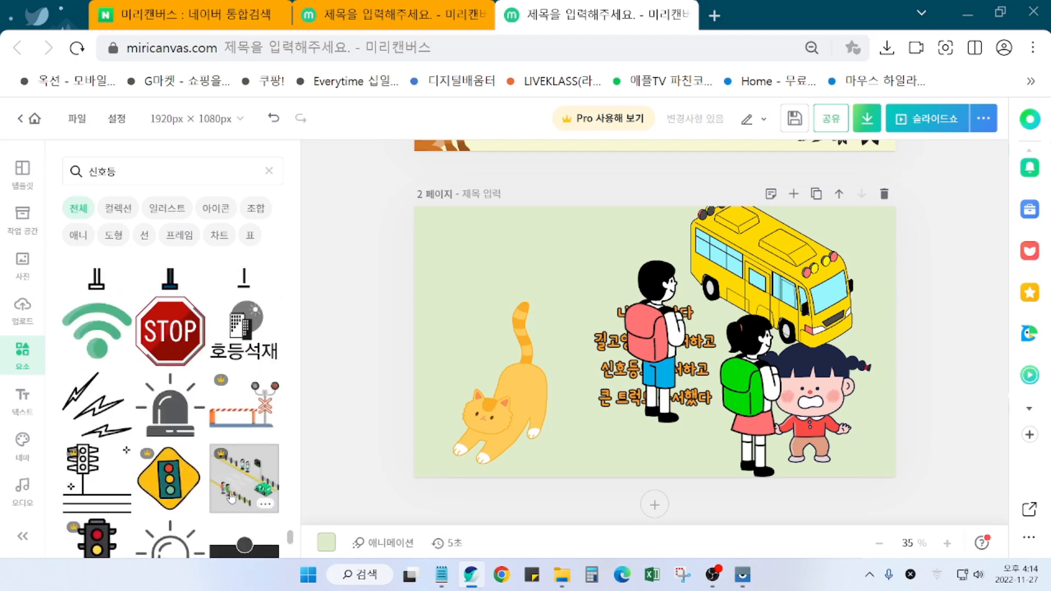
pyautogui.scroll(-8, 232, 496)
pyautogui.scroll(-10, 232, 497)
pyautogui.scroll(-3, 232, 497)
pyautogui.scroll(-5, 258, 502)
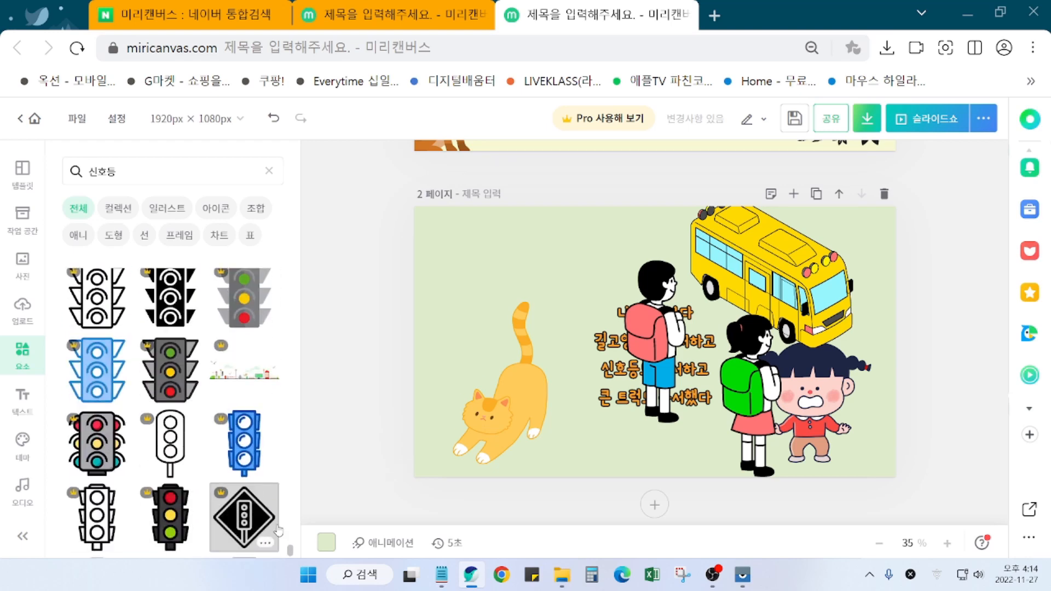
pyautogui.moveTo(289, 530); pyautogui.dragTo(269, 254)
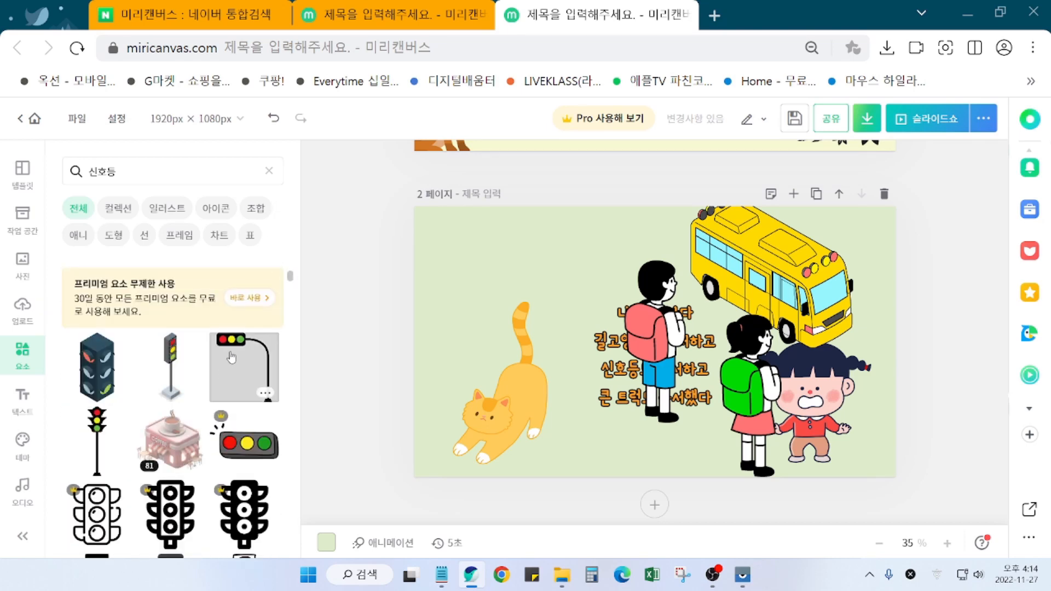
# Step: Add the curved-pole traffic light and mirror it left to right
pyautogui.click(242, 366)
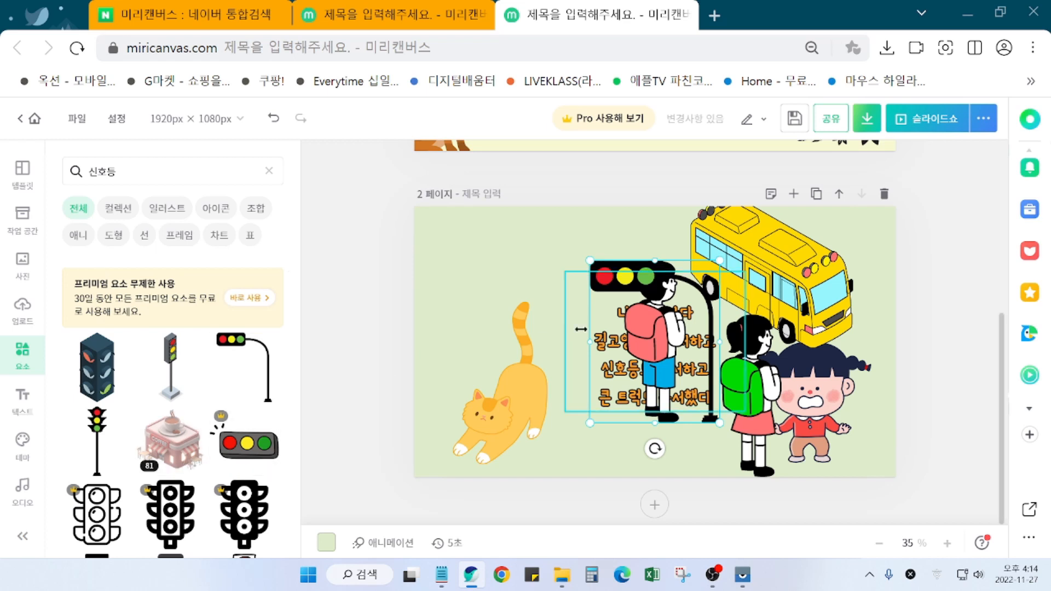
pyautogui.moveTo(626, 279); pyautogui.dragTo(498, 252)
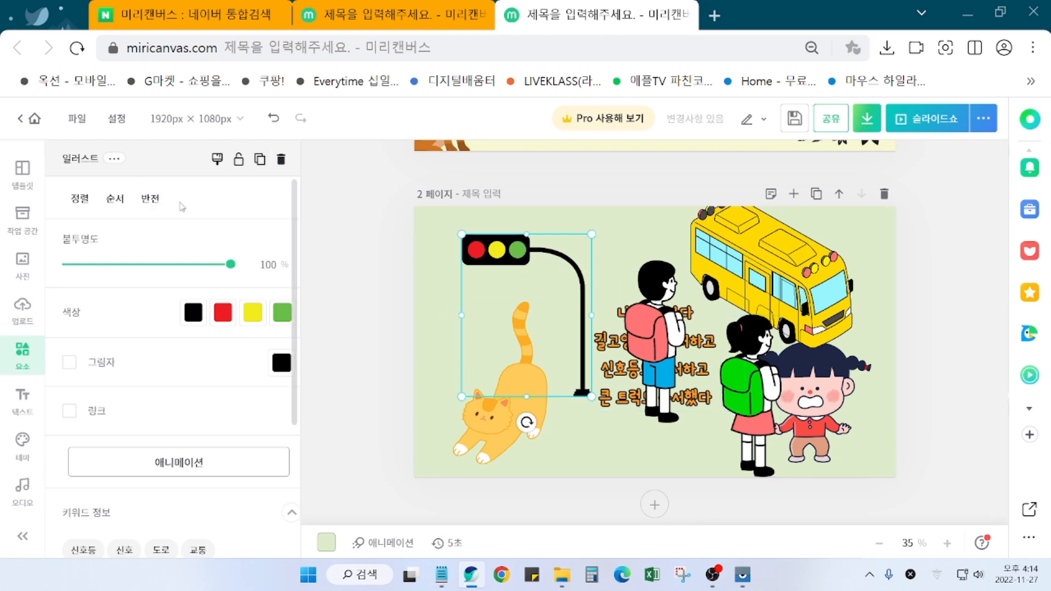
pyautogui.click(158, 203)
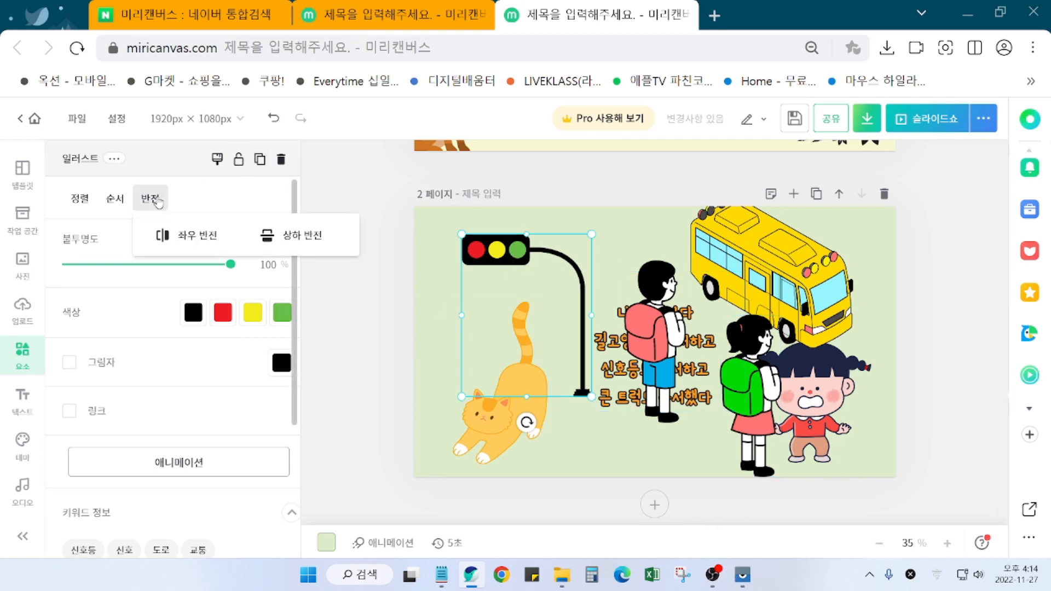
pyautogui.click(197, 237)
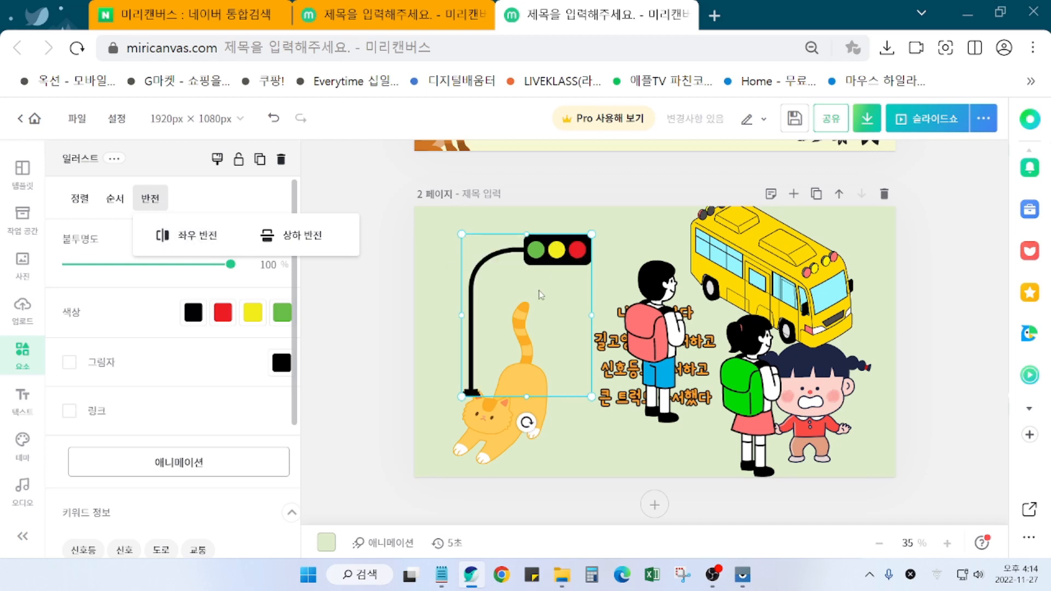
# Step: Stretch the traffic light tall and narrow at the left edge, shifting the cat beside the boy
pyautogui.moveTo(549, 245); pyautogui.dragTo(503, 321)
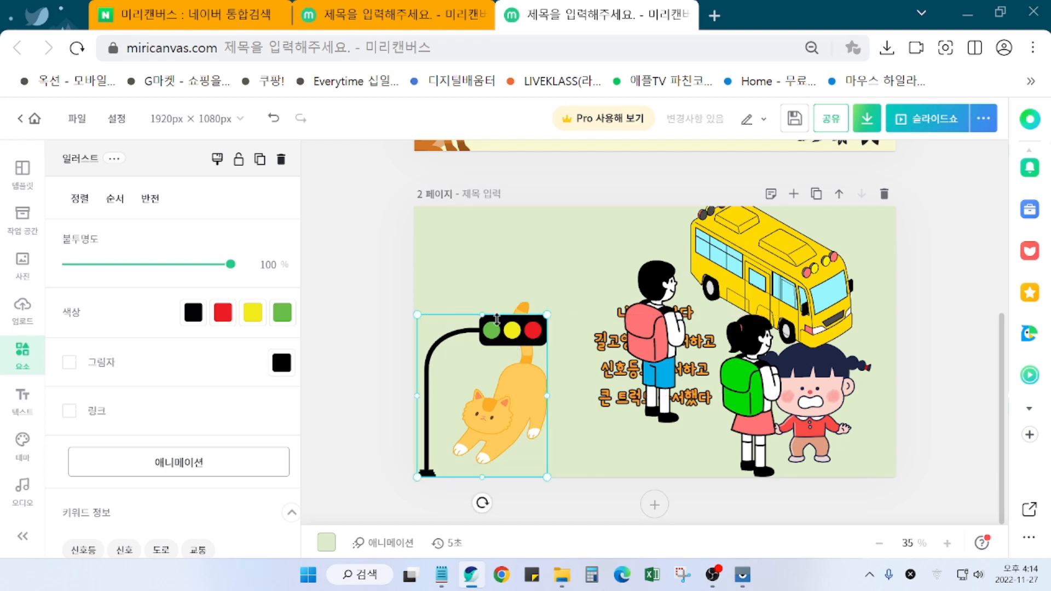
pyautogui.moveTo(516, 409); pyautogui.dragTo(520, 328)
pyautogui.moveTo(516, 422); pyautogui.dragTo(614, 428)
pyautogui.moveTo(519, 254); pyautogui.dragTo(522, 319)
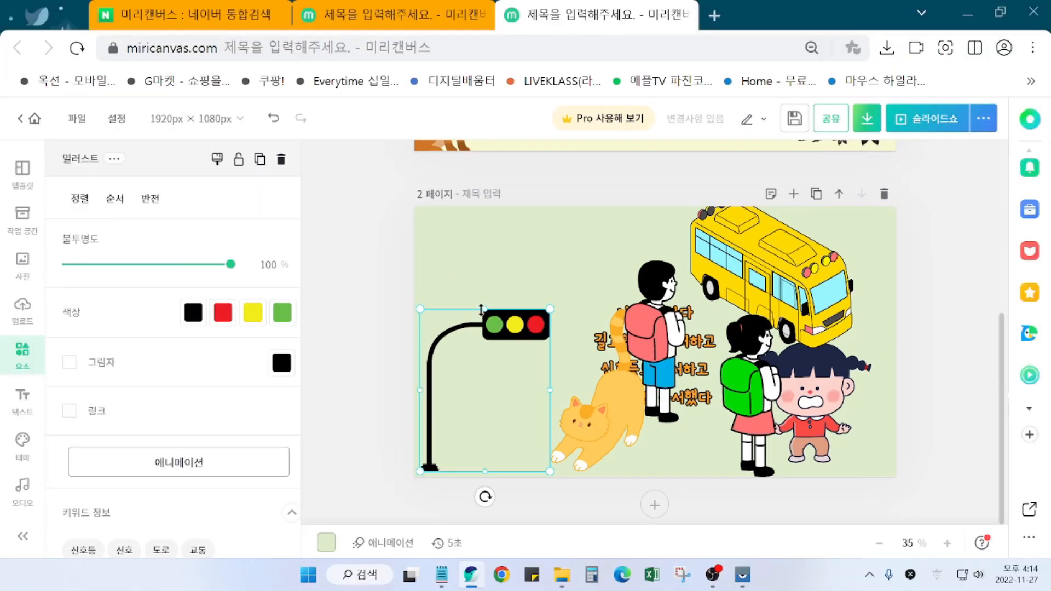
pyautogui.moveTo(486, 310); pyautogui.dragTo(489, 236)
pyautogui.moveTo(547, 368); pyautogui.dragTo(483, 345)
# Step: Set the cat beside the traffic-light pole and delete the backpack boy and girl
pyautogui.click(929, 355)
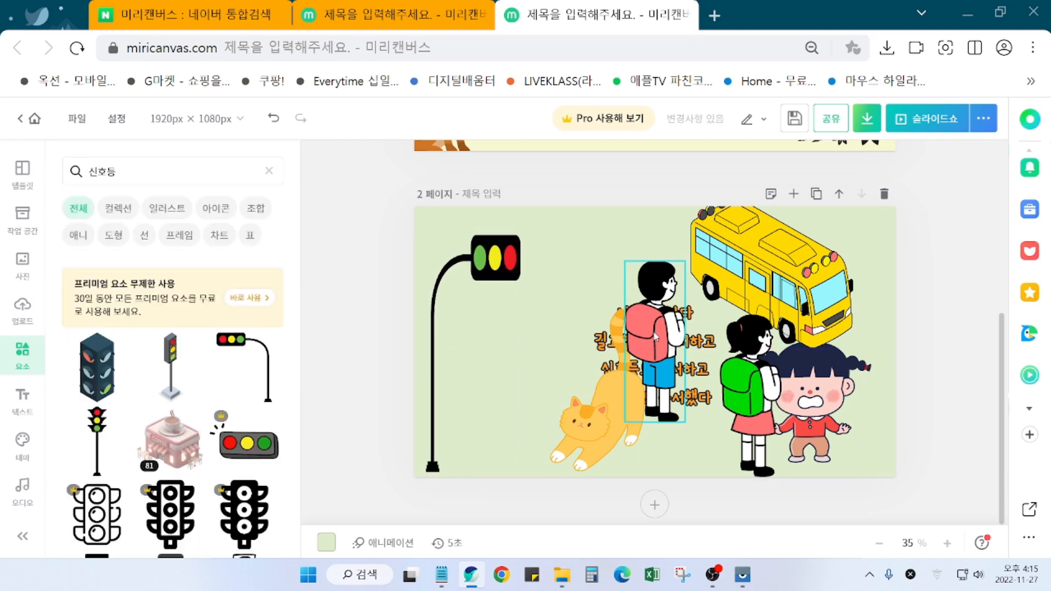
pyautogui.moveTo(603, 442); pyautogui.dragTo(530, 439)
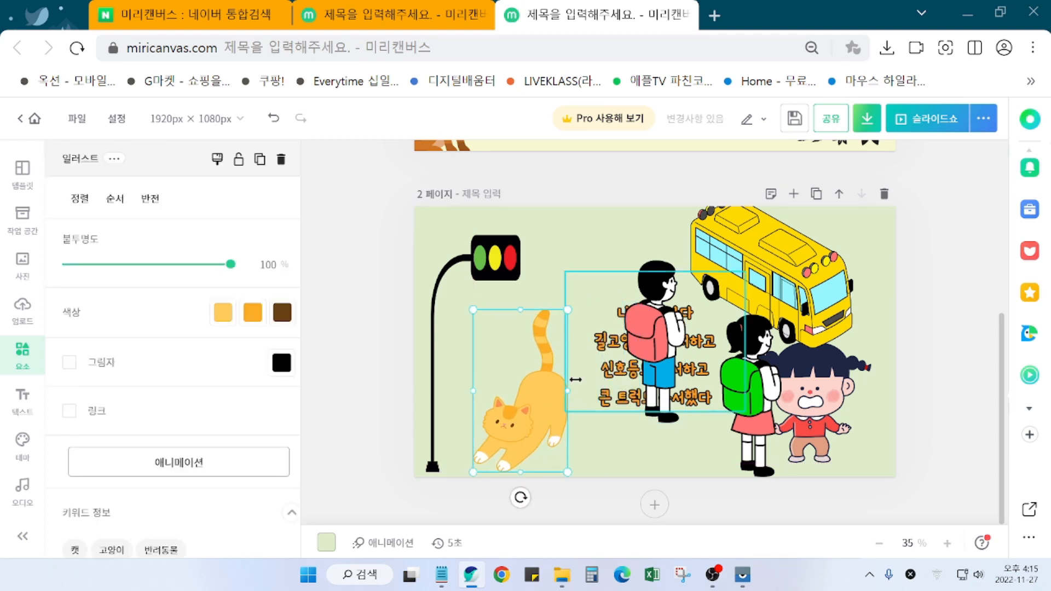
pyautogui.moveTo(664, 340); pyautogui.dragTo(584, 306)
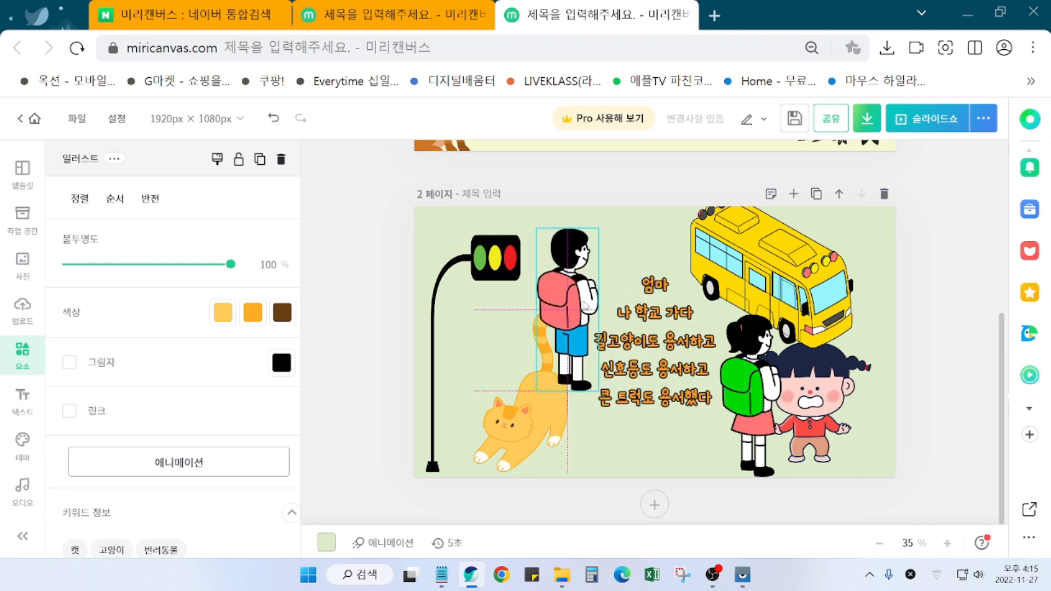
pyautogui.moveTo(584, 305); pyautogui.dragTo(587, 302)
pyautogui.press('Delete')
pyautogui.click(747, 383)
pyautogui.press('Delete')
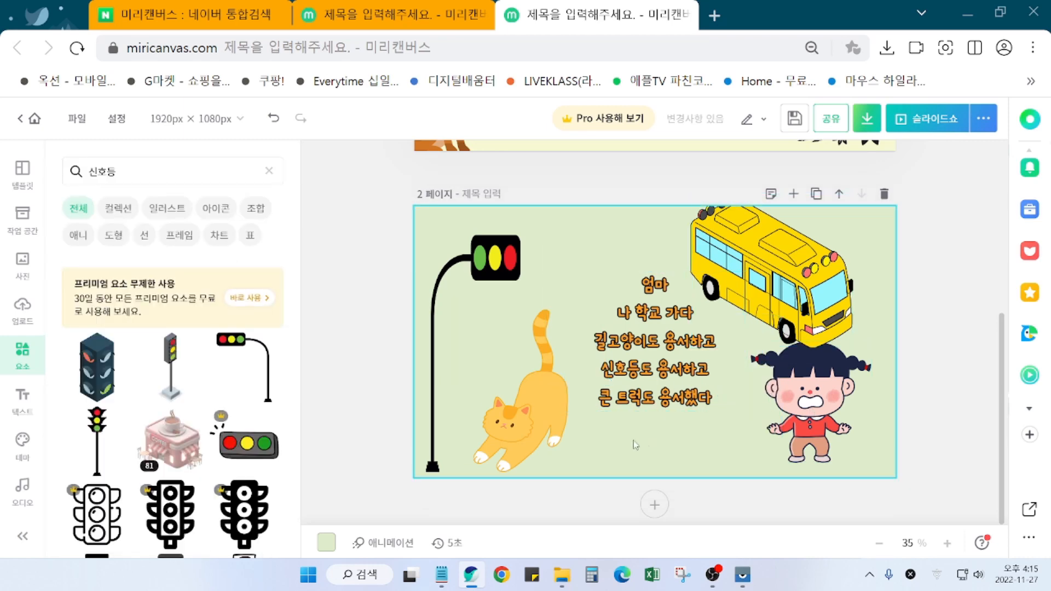
# Step: Move the cat behind the girl at the right edge and shrink the bus near the traffic light
pyautogui.moveTo(540, 426); pyautogui.dragTo(884, 433)
pyautogui.moveTo(819, 291); pyautogui.dragTo(565, 384)
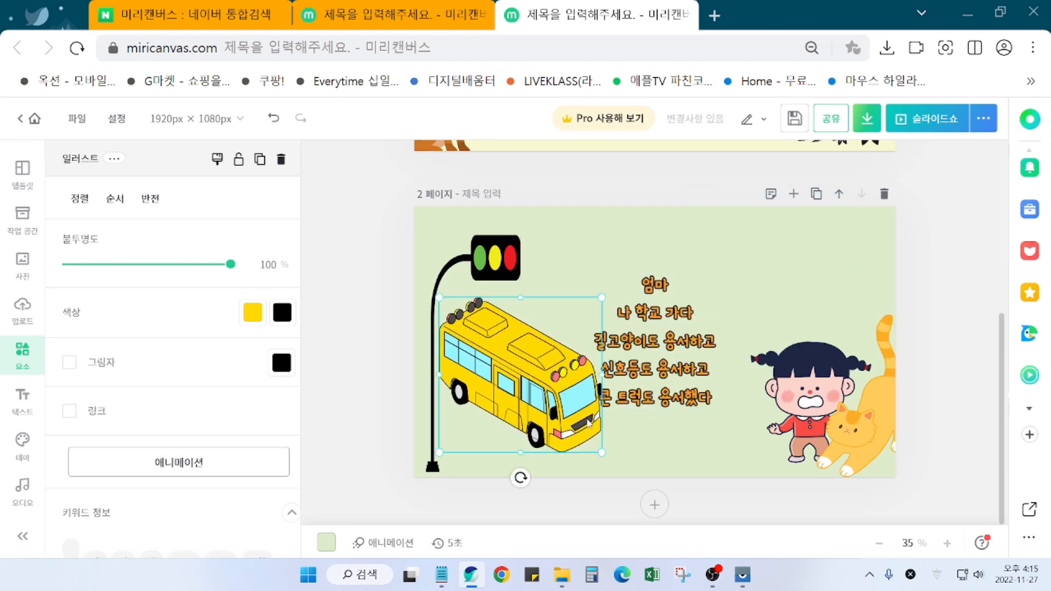
pyautogui.moveTo(602, 453); pyautogui.dragTo(490, 415)
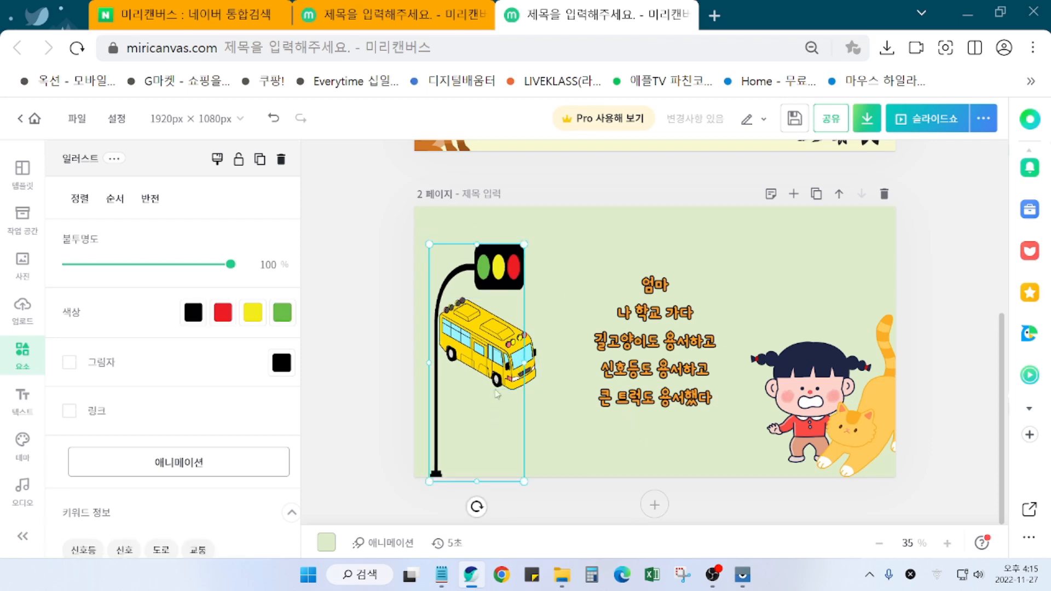
# Step: Raise the traffic light slightly and set the upright bus beside its pole
pyautogui.click(592, 444)
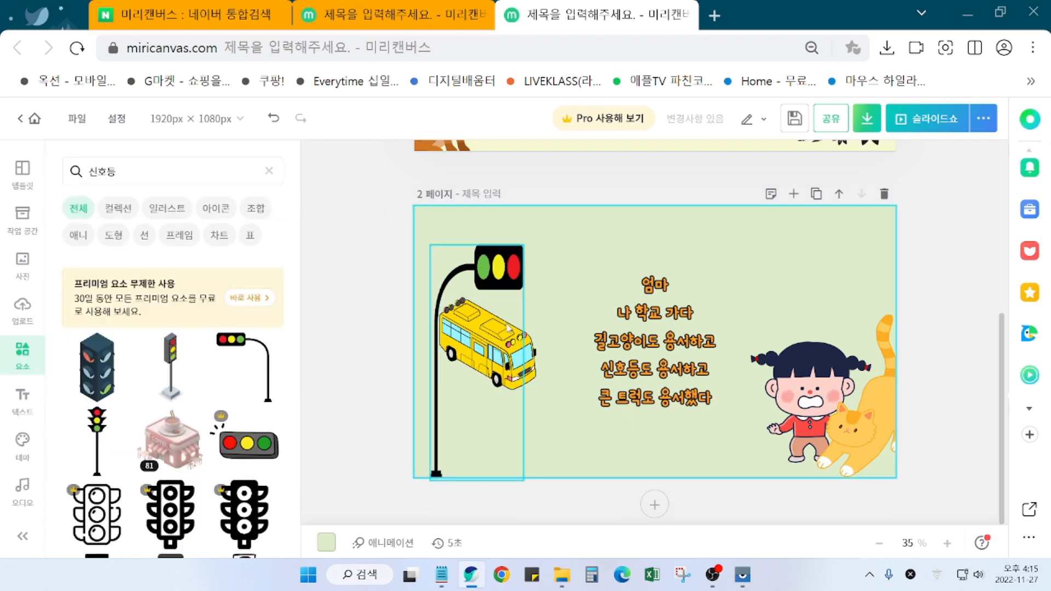
pyautogui.moveTo(505, 297); pyautogui.dragTo(504, 287)
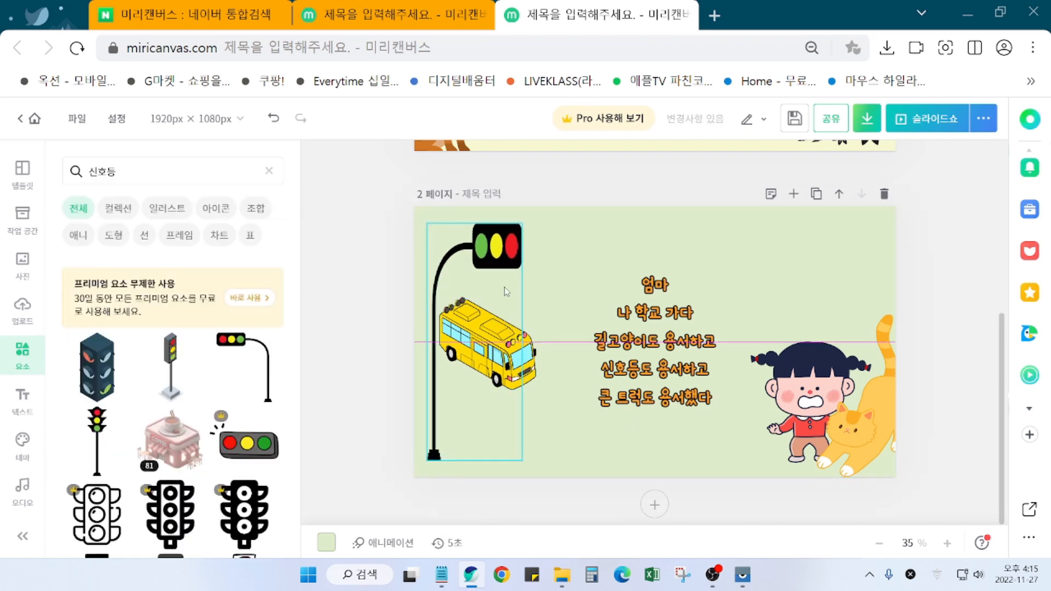
pyautogui.click(613, 438)
pyautogui.moveTo(528, 370); pyautogui.dragTo(532, 397)
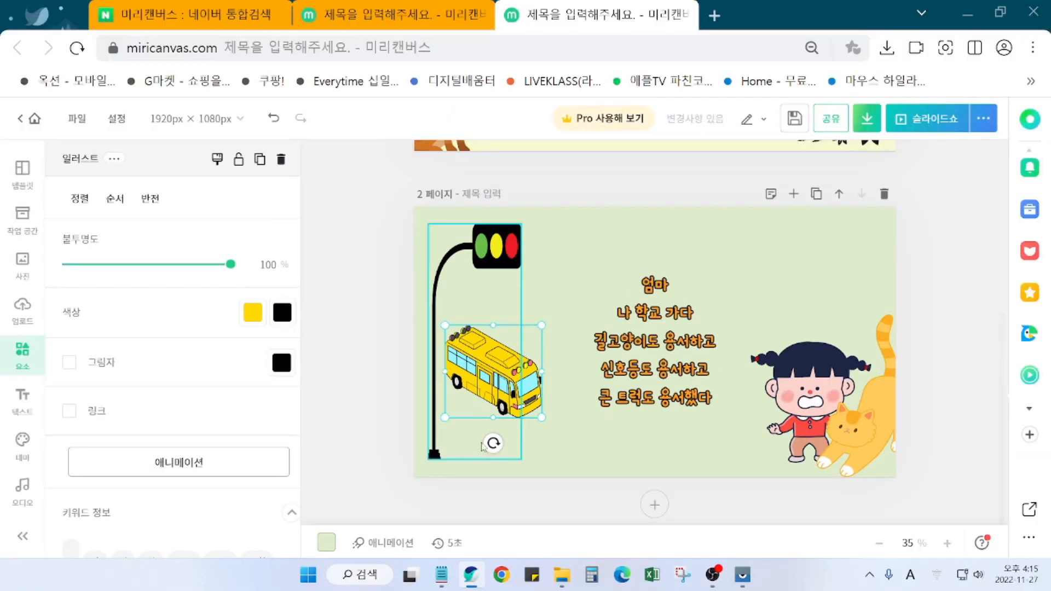
pyautogui.moveTo(471, 434)
pyautogui.mouseDown()
pyautogui.moveTo(465, 440)
pyautogui.moveTo(482, 446)
pyautogui.moveTo(471, 446)
pyautogui.mouseUp()
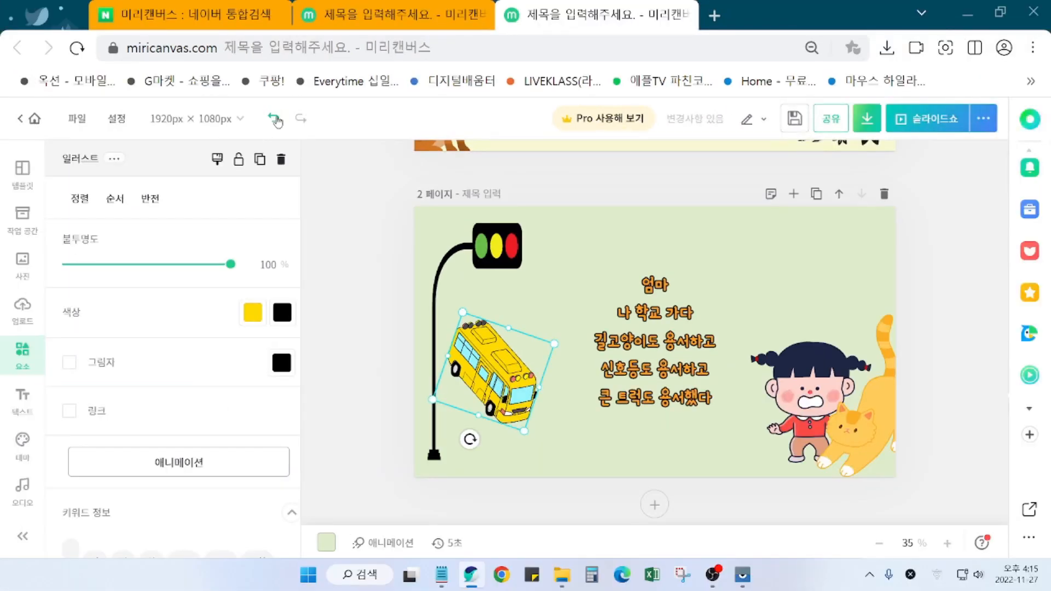
pyautogui.click(273, 119)
pyautogui.click(570, 461)
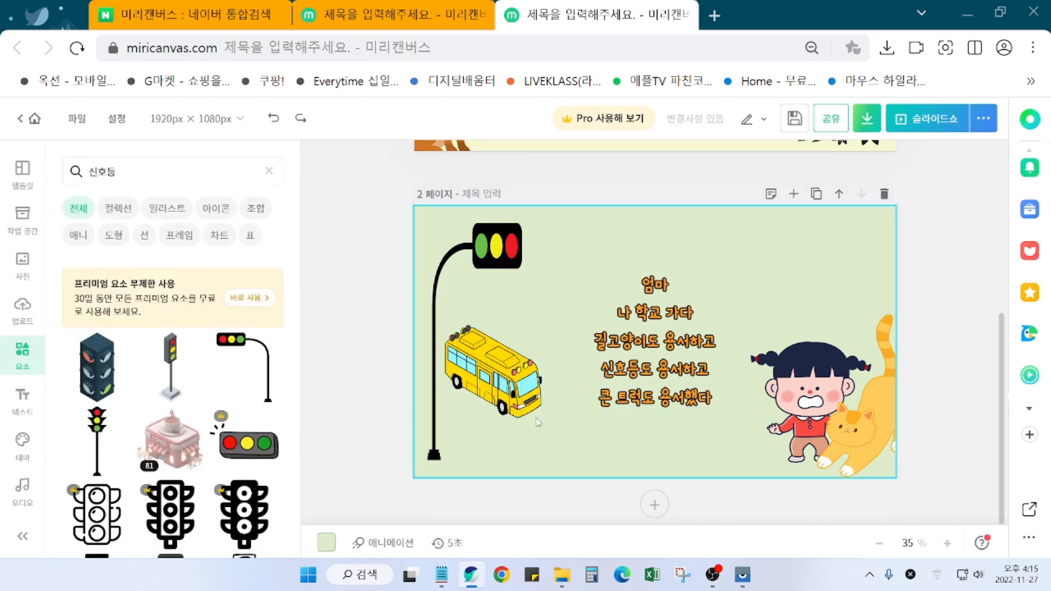
# Step: Shift the traffic light and bus to the lower-left edge and lift the girl to the upper right
pyautogui.moveTo(520, 419); pyautogui.dragTo(511, 422)
pyautogui.click(608, 435)
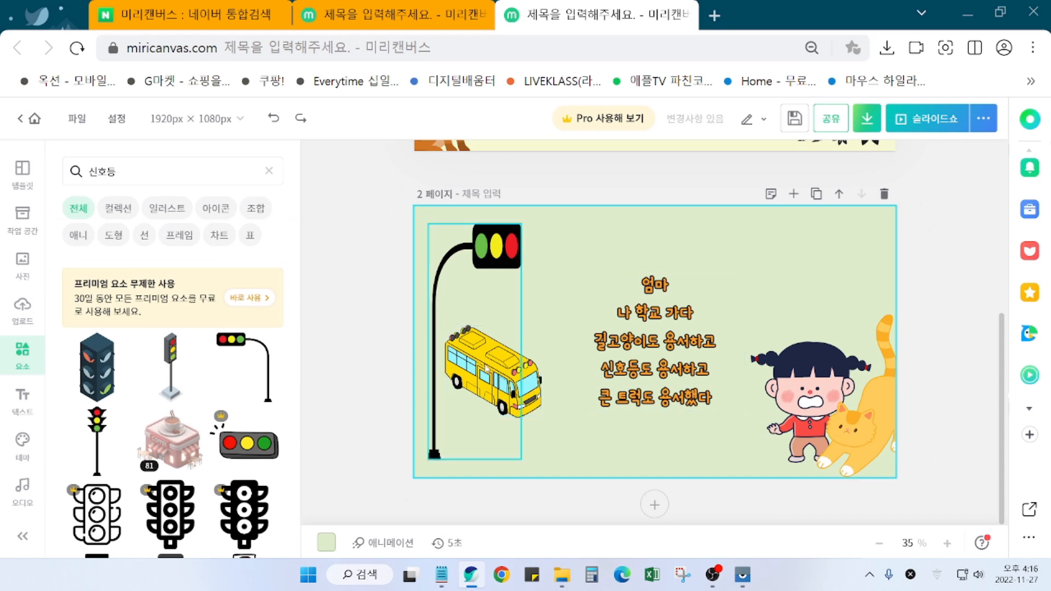
pyautogui.moveTo(528, 394); pyautogui.dragTo(485, 409)
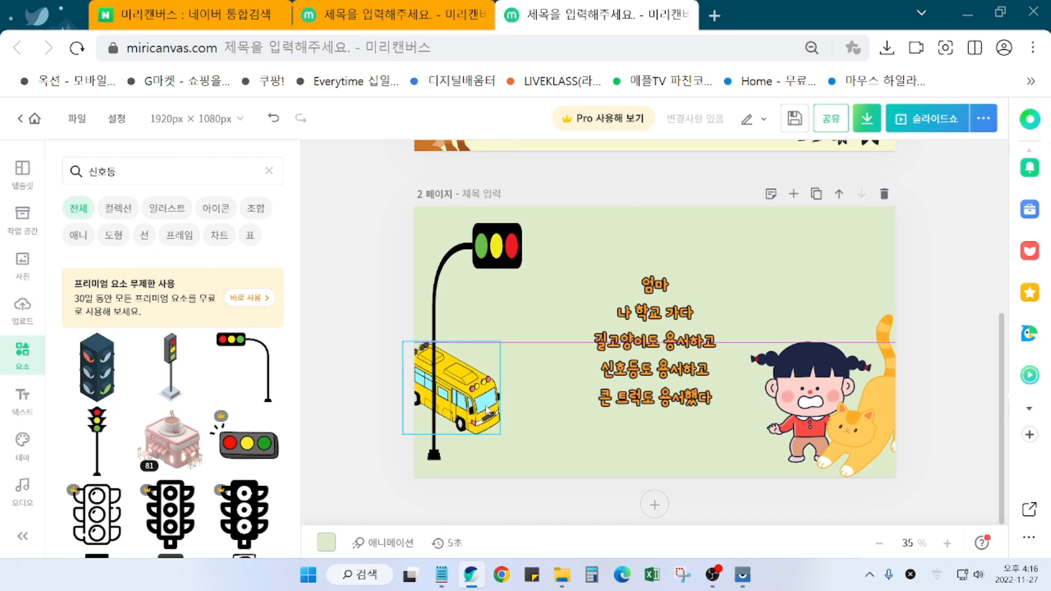
pyautogui.click(629, 438)
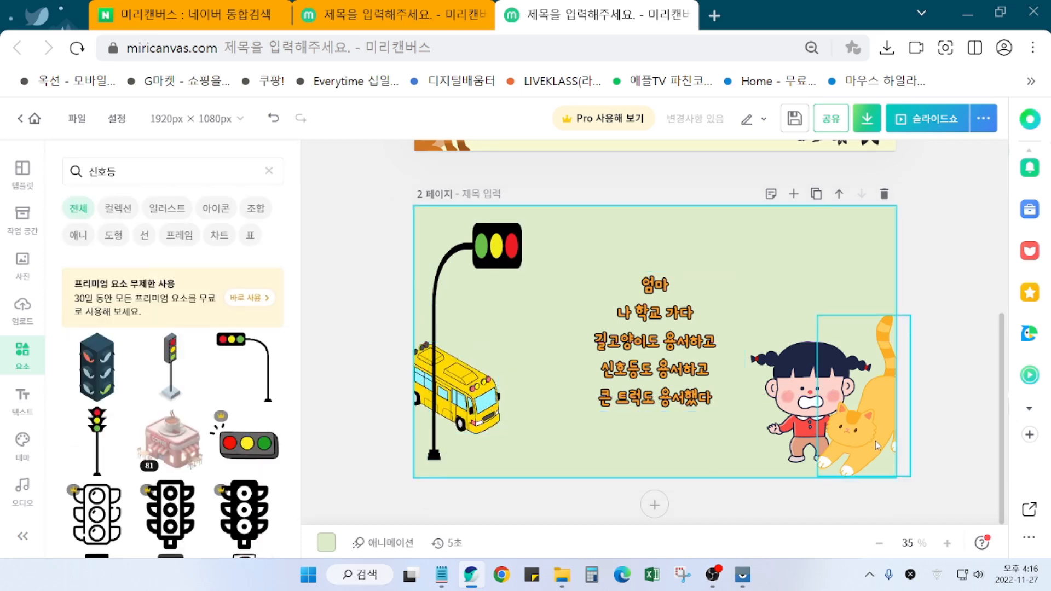
pyautogui.moveTo(865, 442)
pyautogui.mouseDown()
pyautogui.moveTo(829, 431)
pyautogui.moveTo(859, 453)
pyautogui.mouseUp()
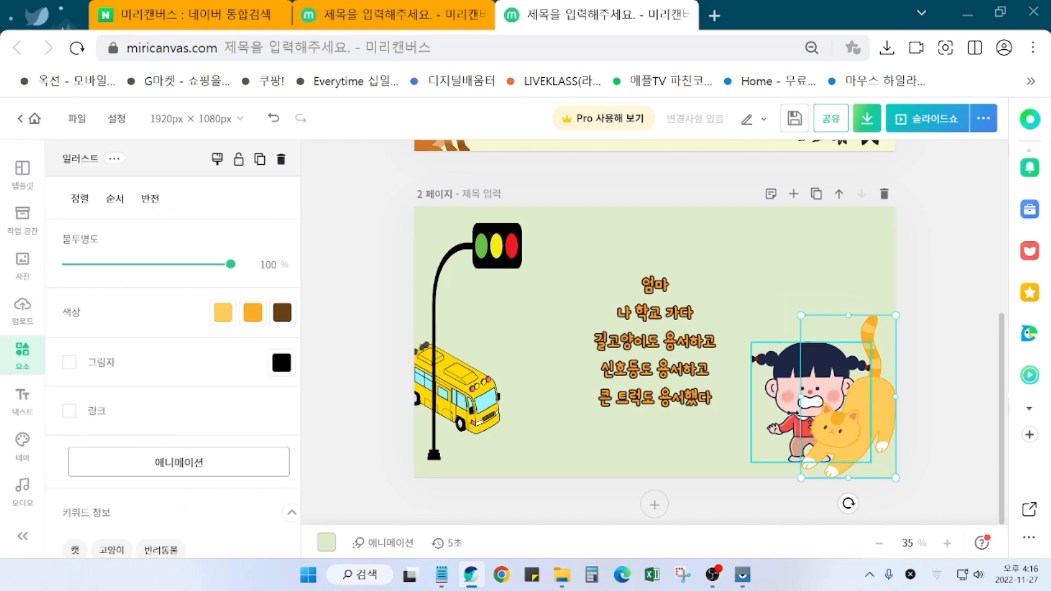
pyautogui.moveTo(784, 402); pyautogui.dragTo(778, 310)
# Step: Shrink the cat, tilt it about 20°, and tuck it into the bottom-right corner below the girl
pyautogui.click(819, 406)
pyautogui.moveTo(869, 441); pyautogui.dragTo(838, 436)
pyautogui.moveTo(775, 312); pyautogui.dragTo(820, 395)
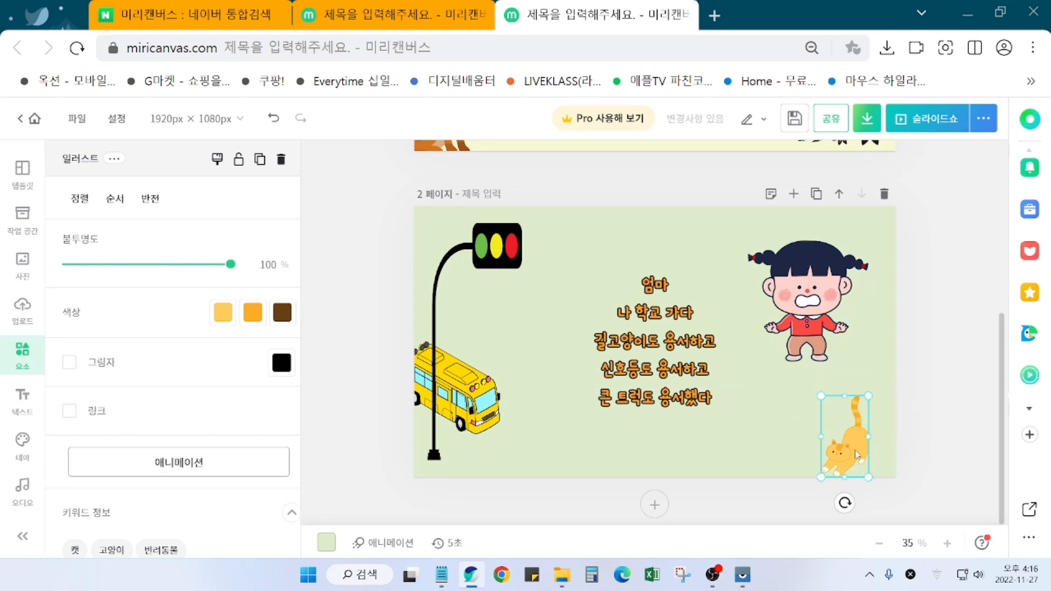
pyautogui.moveTo(857, 450); pyautogui.dragTo(865, 442)
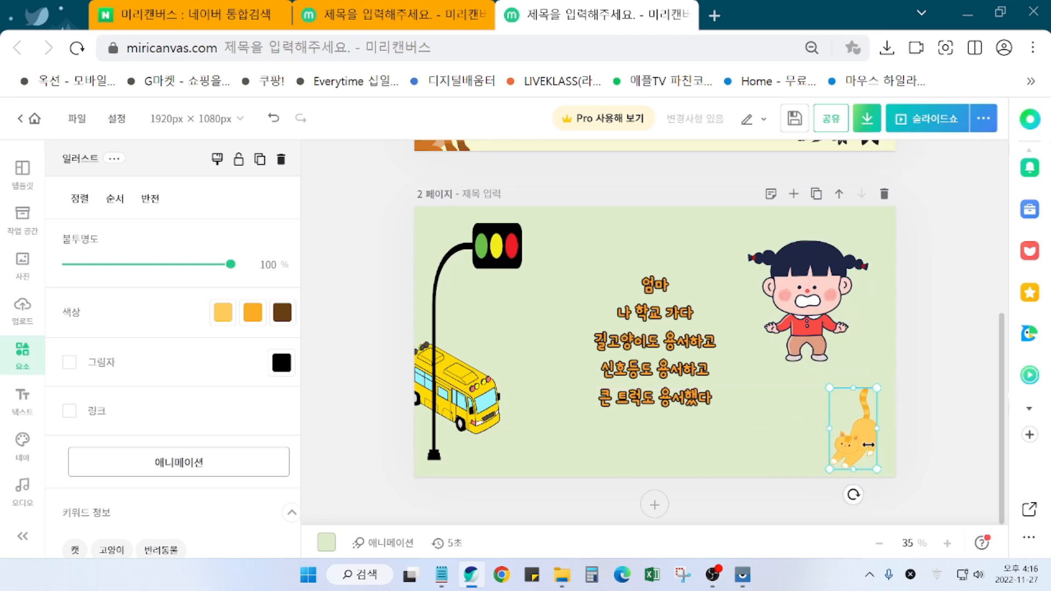
pyautogui.moveTo(855, 496); pyautogui.dragTo(832, 491)
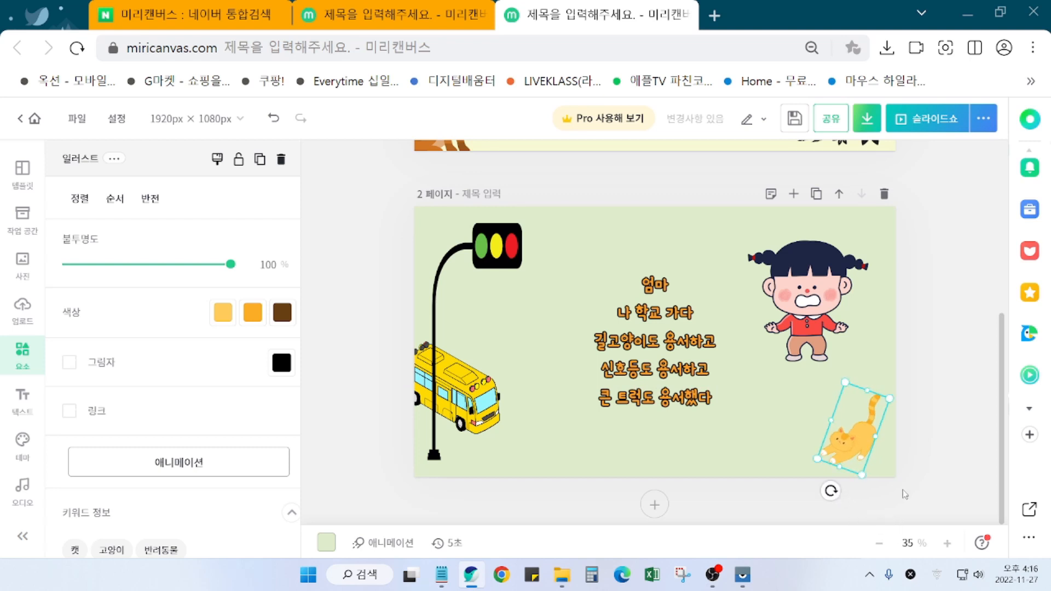
pyautogui.moveTo(865, 436); pyautogui.dragTo(870, 442)
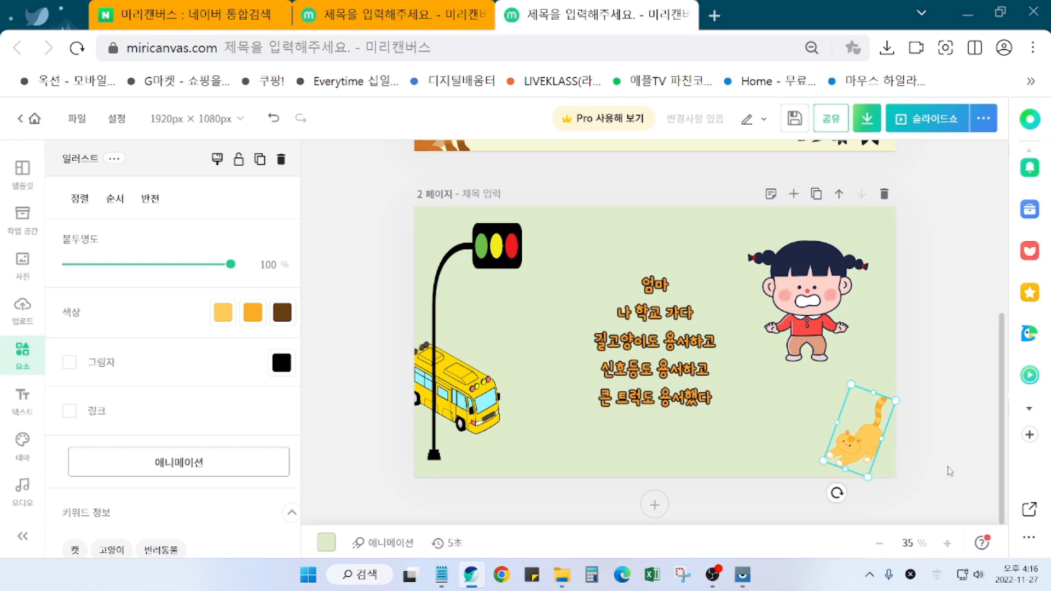
pyautogui.click(952, 438)
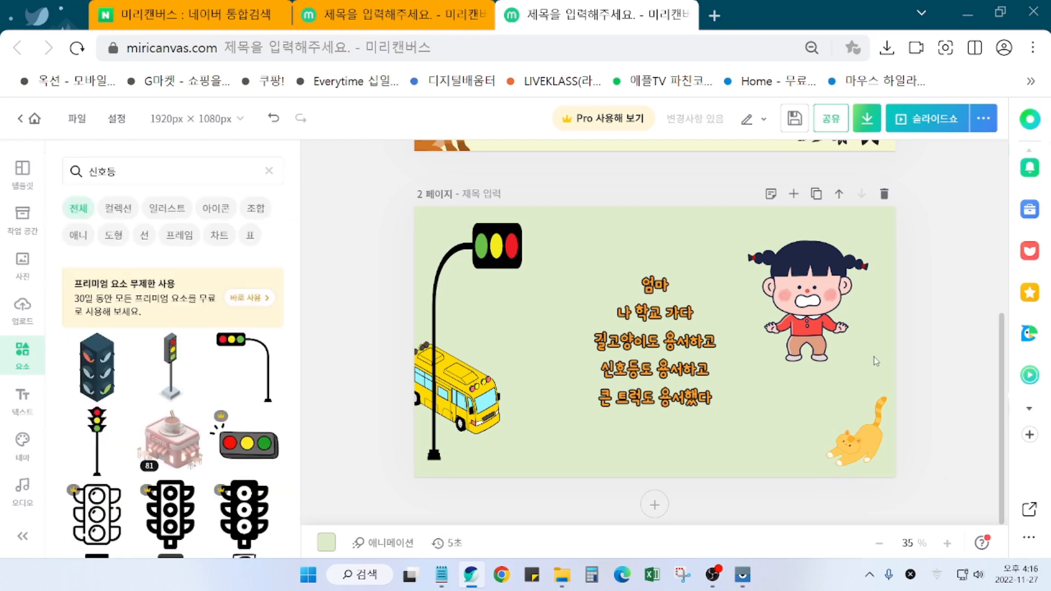
pyautogui.moveTo(830, 332); pyautogui.dragTo(829, 351)
pyautogui.click(944, 428)
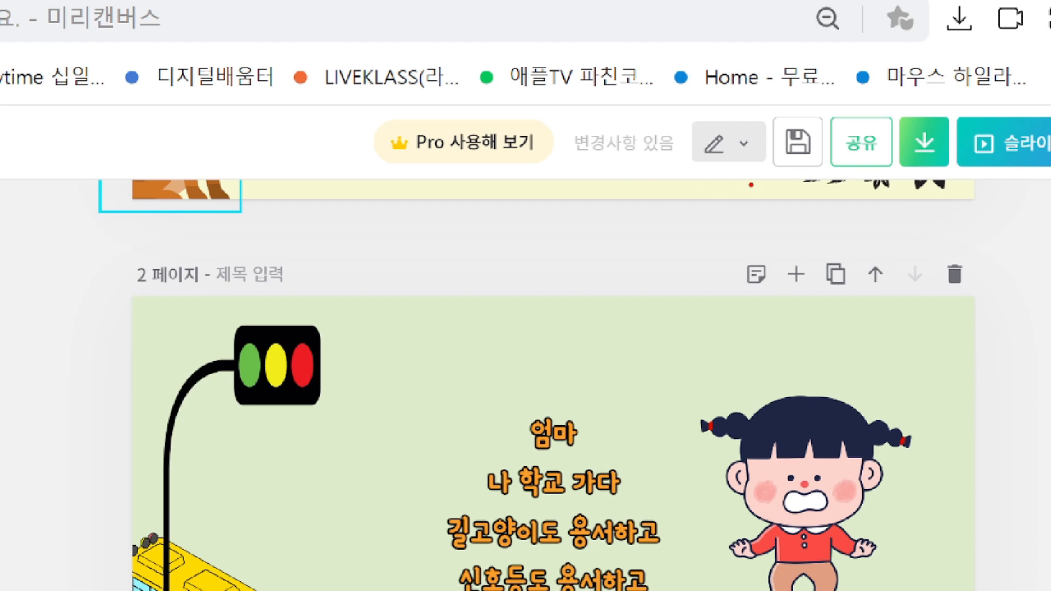
# Step: Save the design until the status reads 저장완료
pyautogui.moveTo(812, 173)
pyautogui.mouseDown()
pyautogui.moveTo(763, 149)
pyautogui.moveTo(766, 126)
pyautogui.moveTo(783, 108)
pyautogui.moveTo(822, 150)
pyautogui.mouseUp()
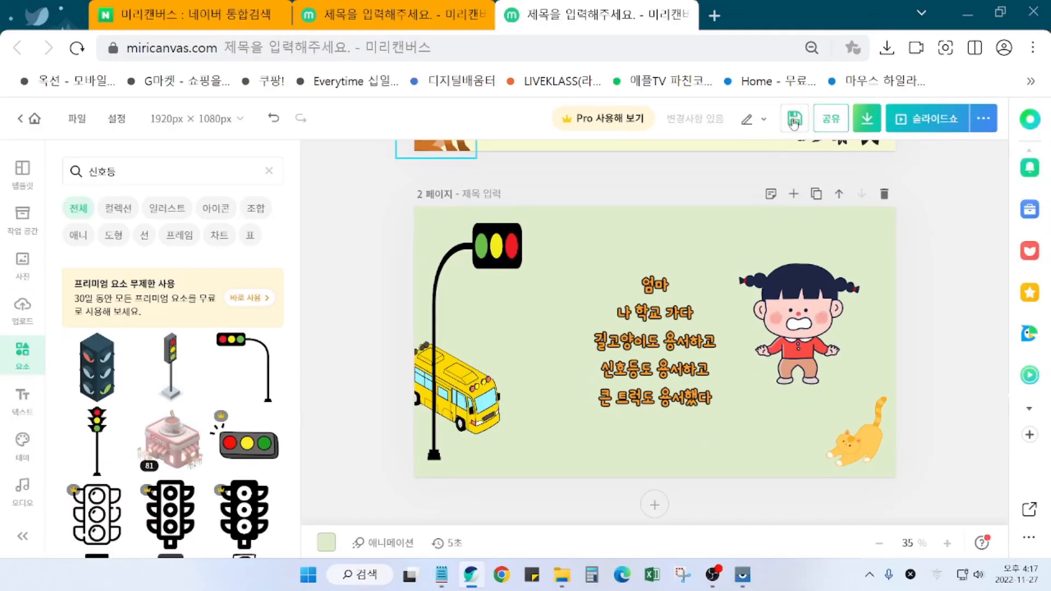
pyautogui.click(797, 141)
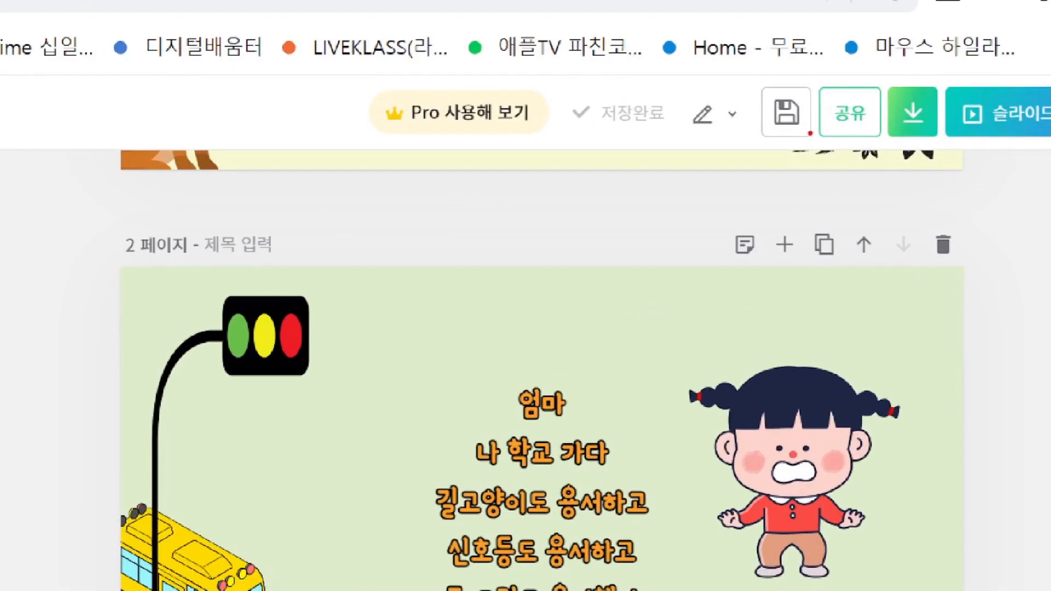
pyautogui.moveTo(793, 133)
pyautogui.mouseDown()
pyautogui.moveTo(810, 129)
pyautogui.moveTo(757, 78)
pyautogui.moveTo(807, 128)
pyautogui.moveTo(791, 161)
pyautogui.mouseUp()
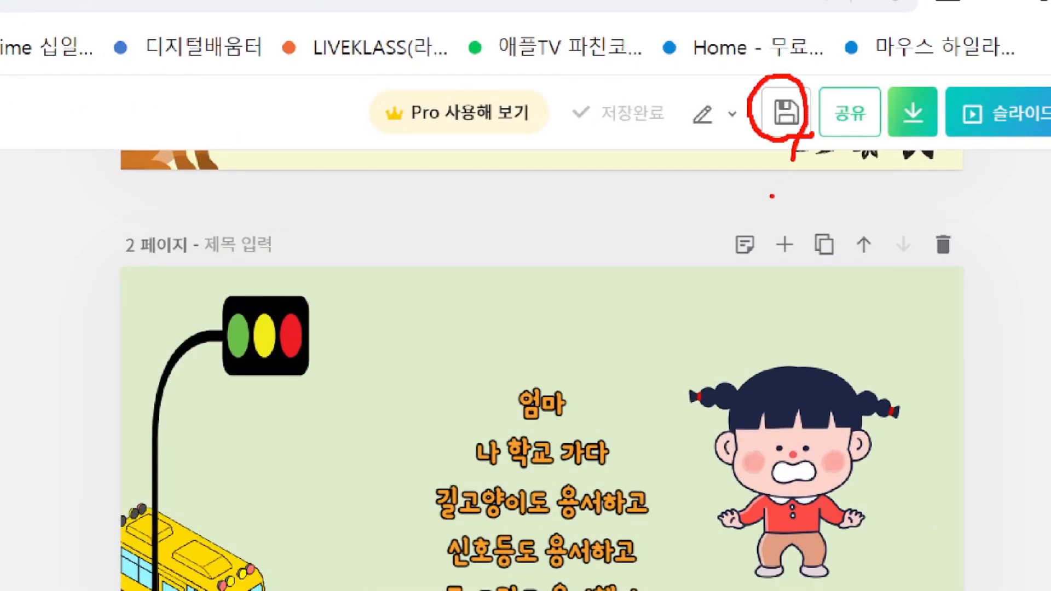
pyautogui.press('Escape')
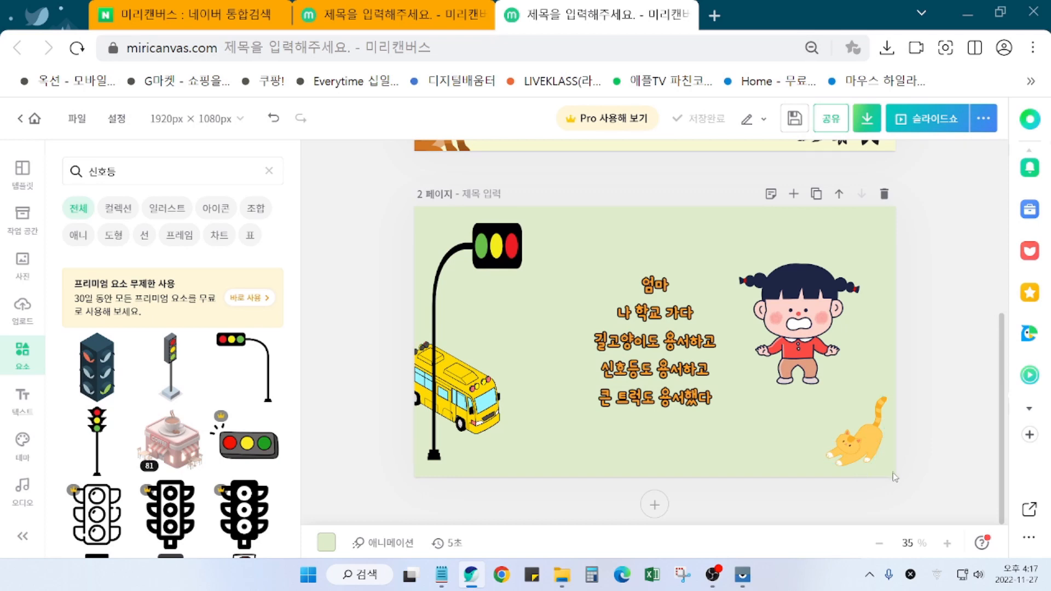
# Step: In the other open design, try several saved templates, ending on the green flower-corner one
pyautogui.click(394, 15)
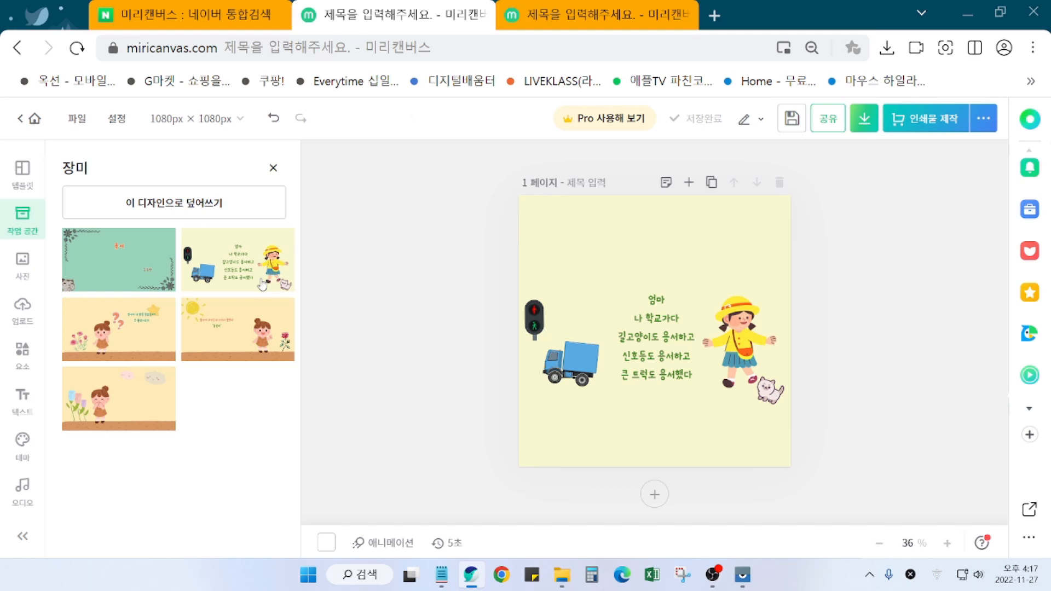
pyautogui.click(172, 348)
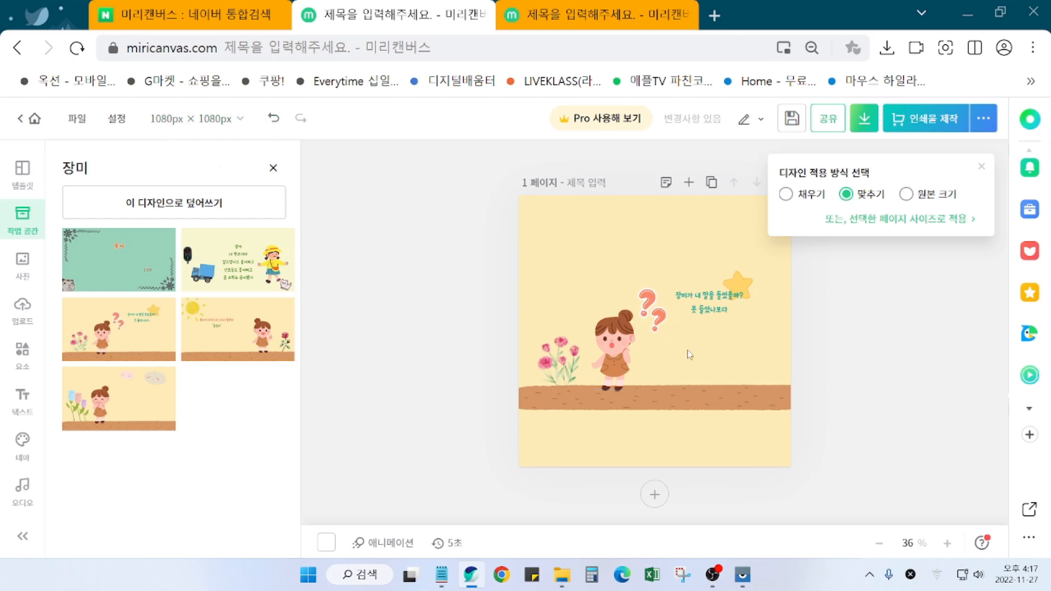
pyautogui.click(126, 263)
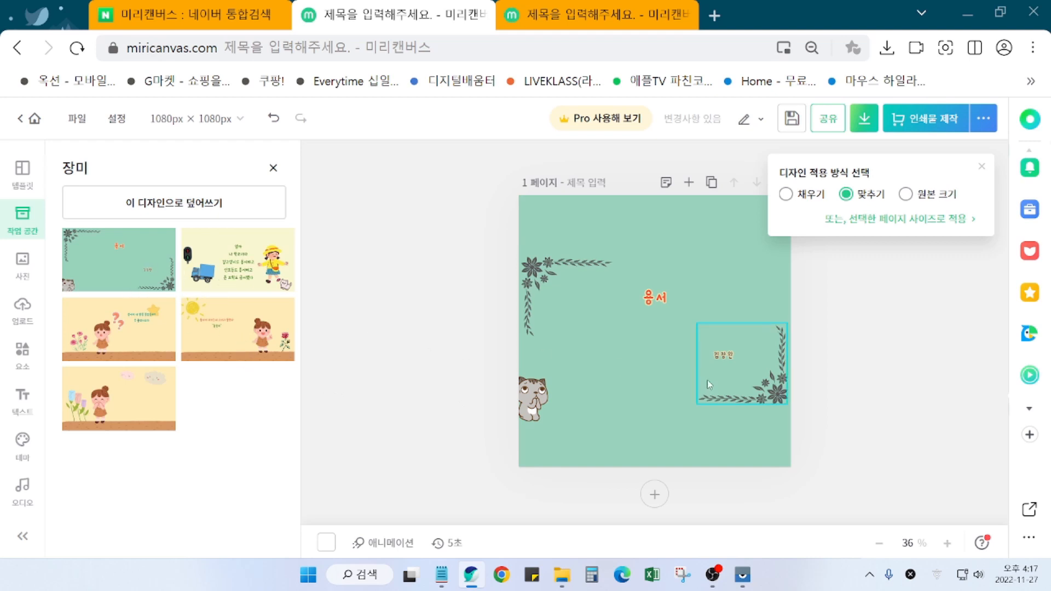
pyautogui.click(223, 279)
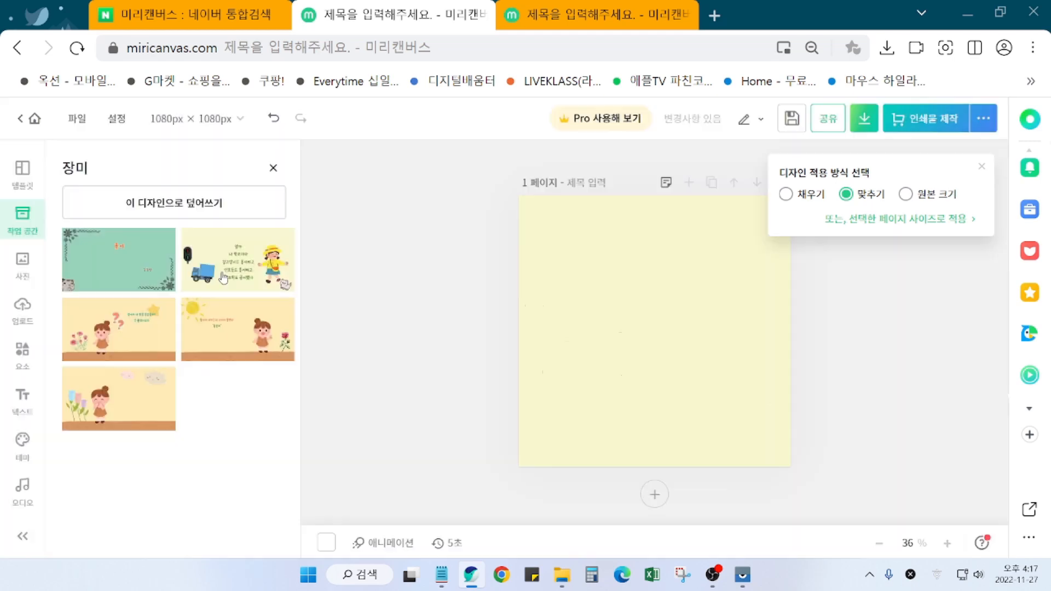
pyautogui.click(112, 282)
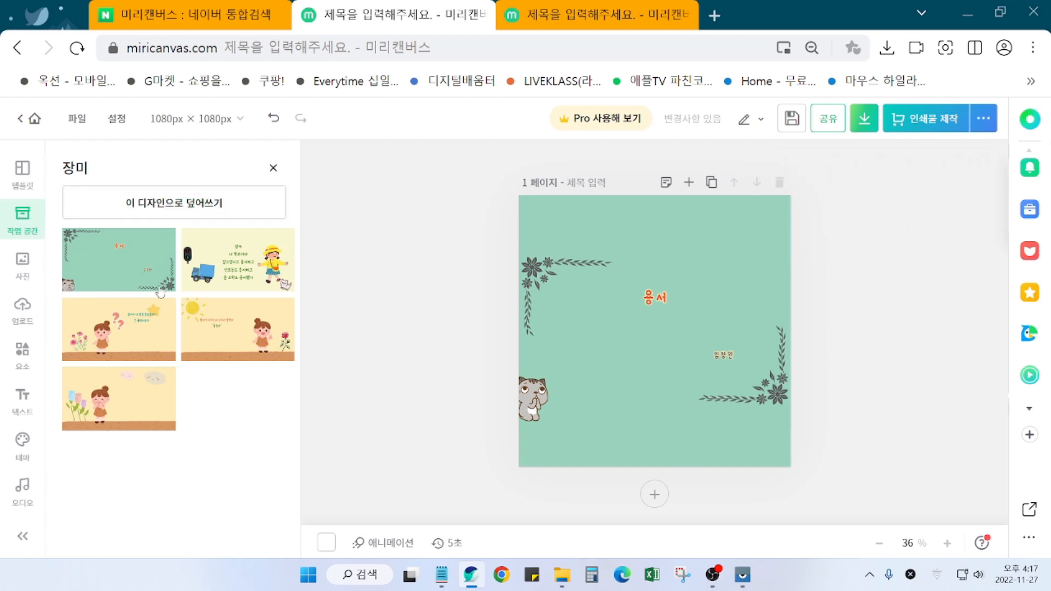
pyautogui.click(130, 279)
# Step: Exit the green flower-corner design to the home workspace, choosing 저장하지 않고 나가기
pyautogui.click(37, 119)
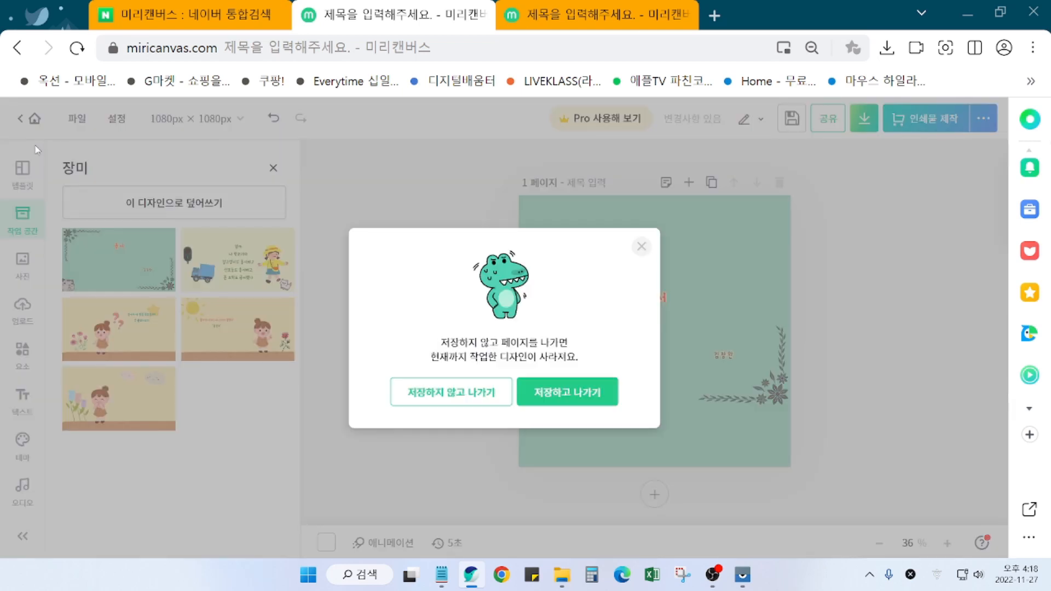
pyautogui.click(642, 246)
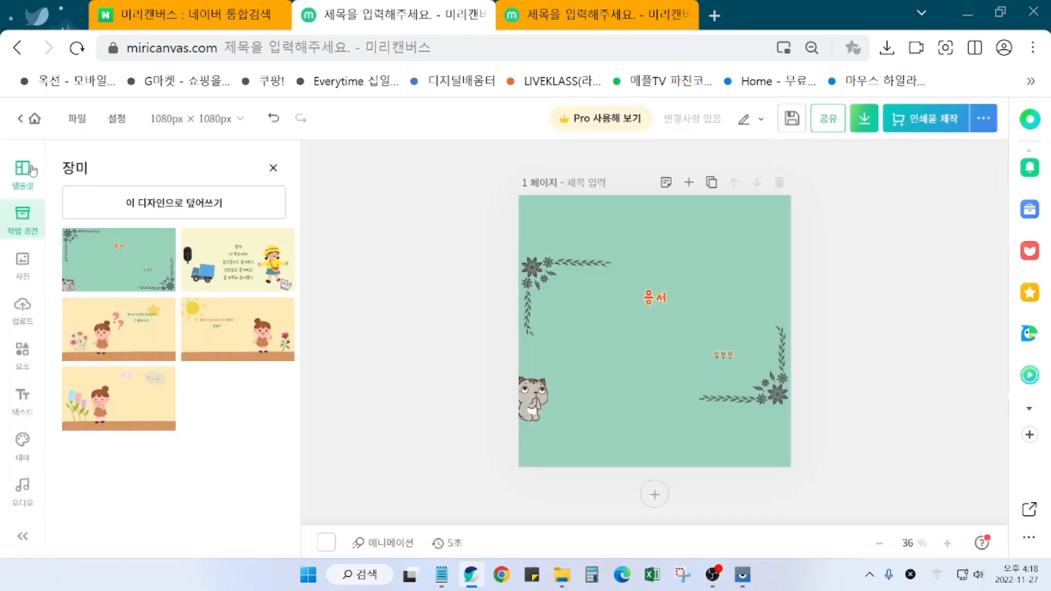
pyautogui.click(35, 122)
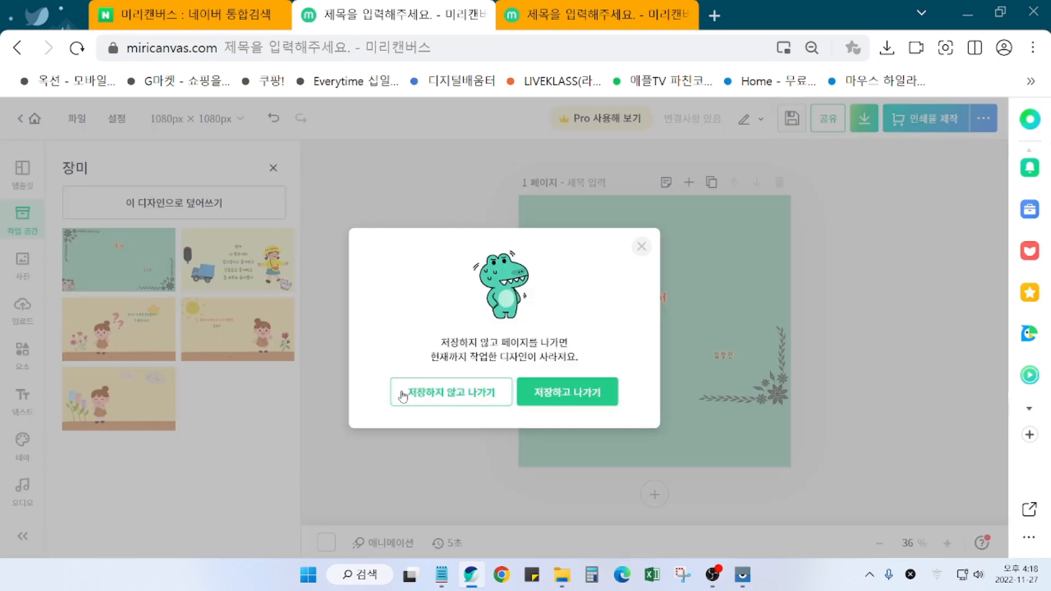
pyautogui.click(653, 246)
pyautogui.click(596, 15)
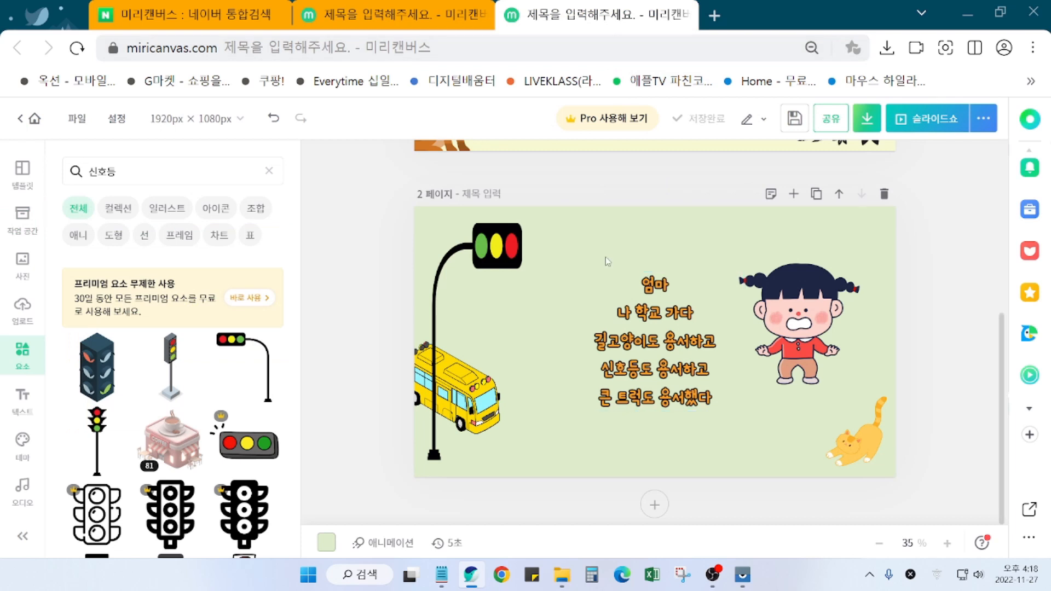
pyautogui.click(405, 16)
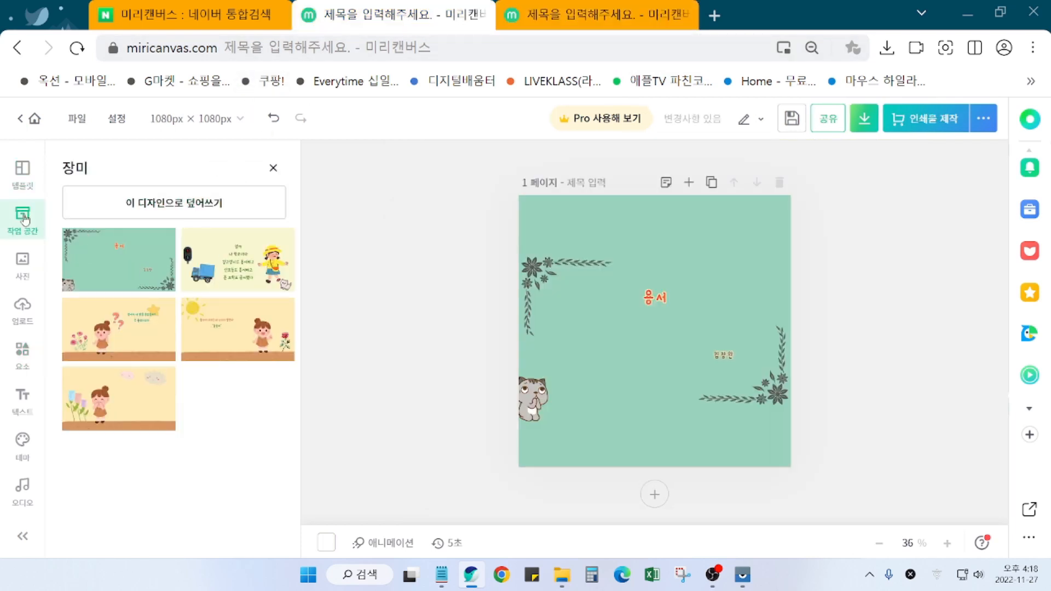
pyautogui.click(35, 119)
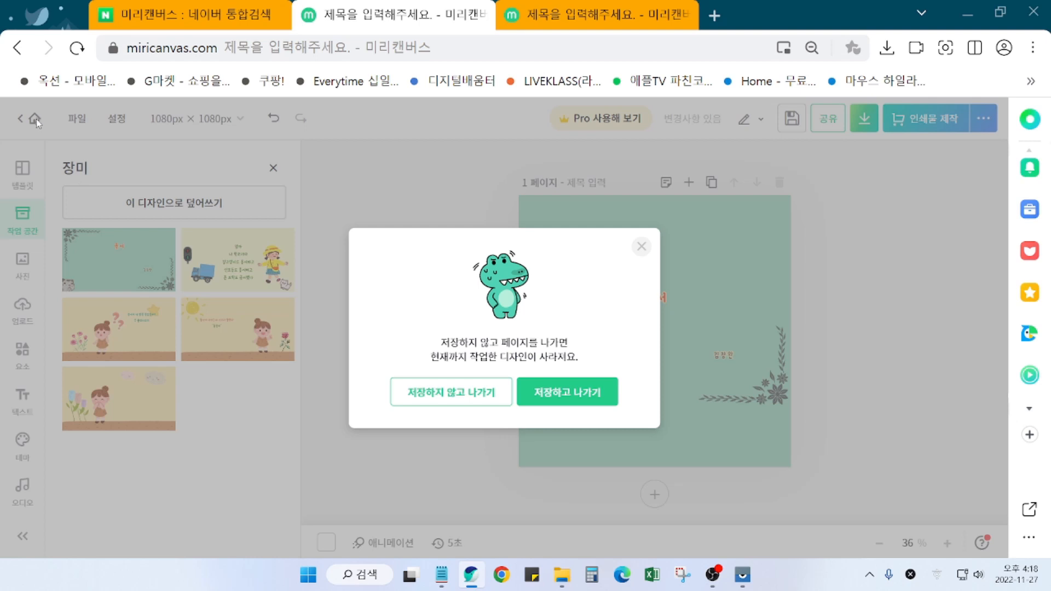
pyautogui.click(428, 400)
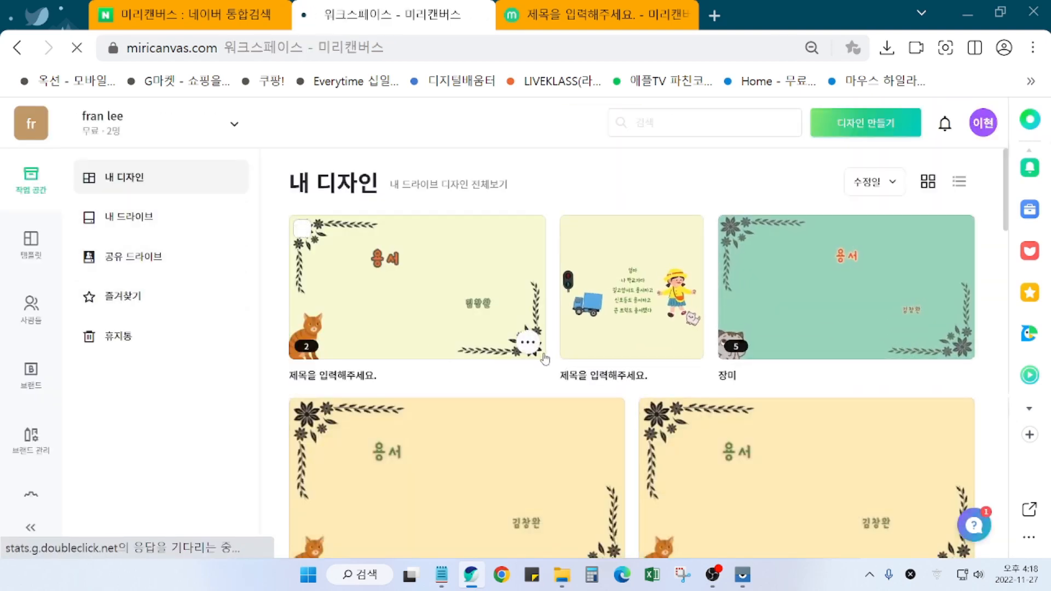
# Step: Open the 장미 design in a new tab and scroll through it
pyautogui.click(901, 299)
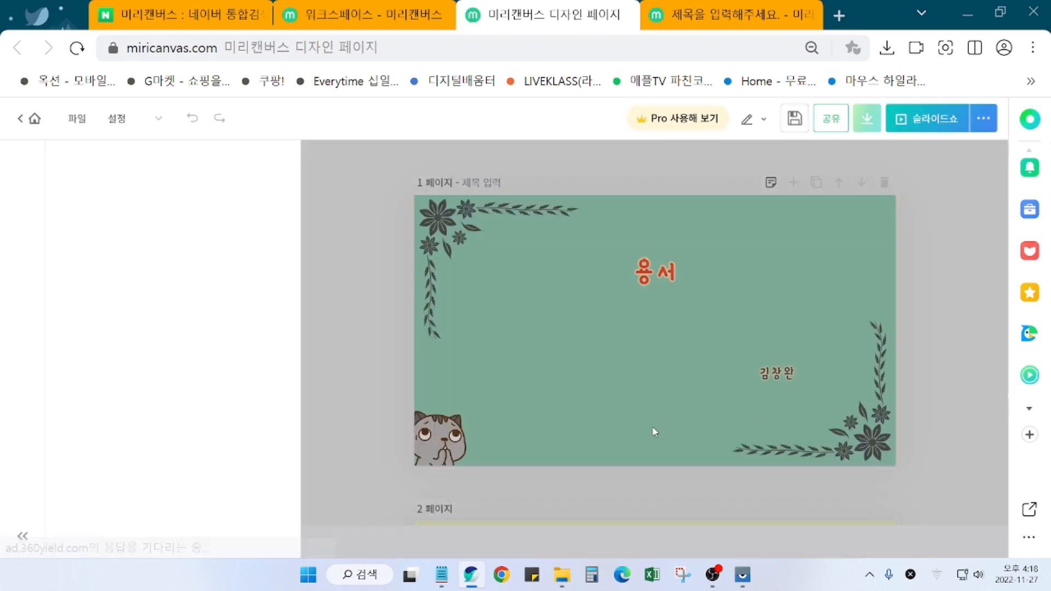
pyautogui.scroll(-5, 741, 454)
pyautogui.scroll(-7, 747, 463)
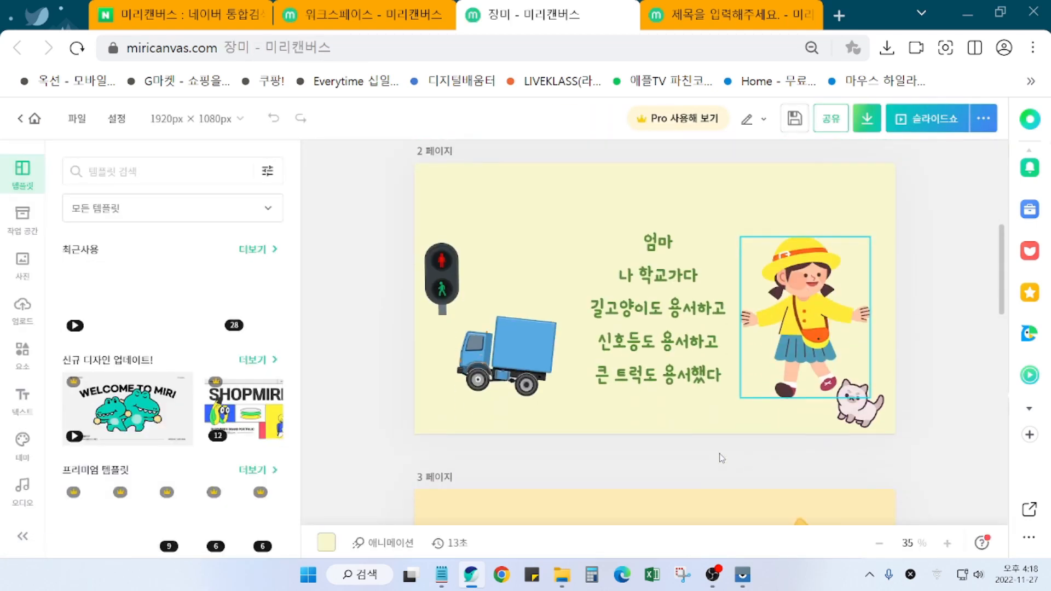
pyautogui.scroll(5, 673, 424)
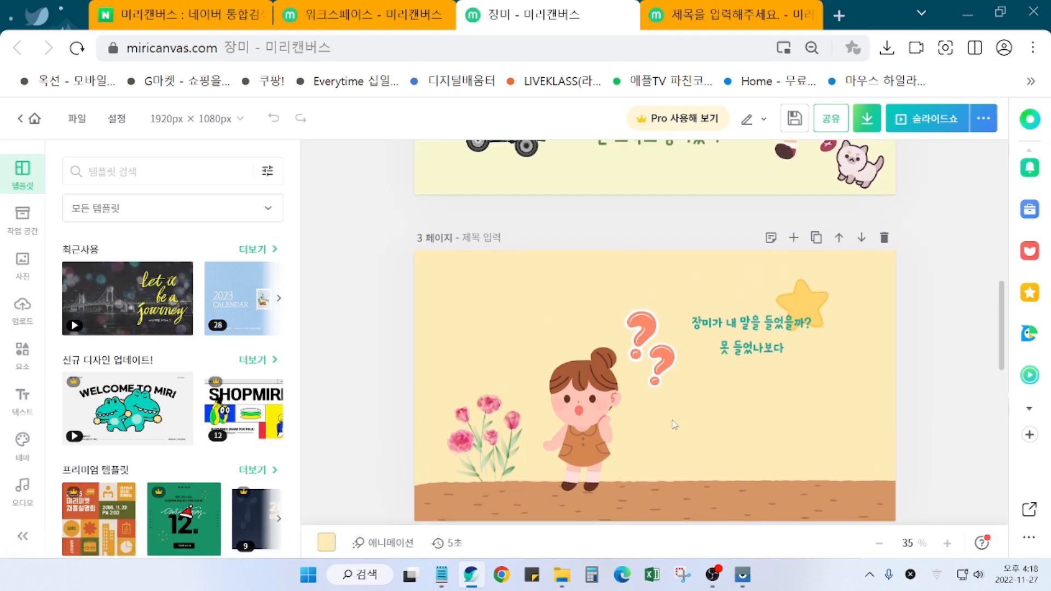
pyautogui.scroll(-3, 672, 412)
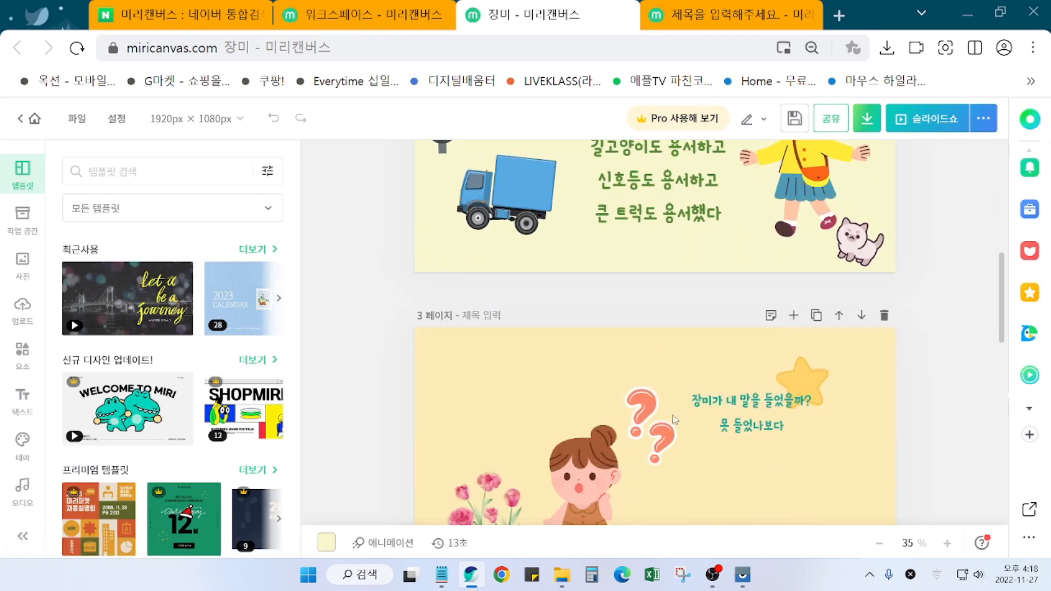
pyautogui.scroll(8, 684, 416)
pyautogui.scroll(1, 686, 416)
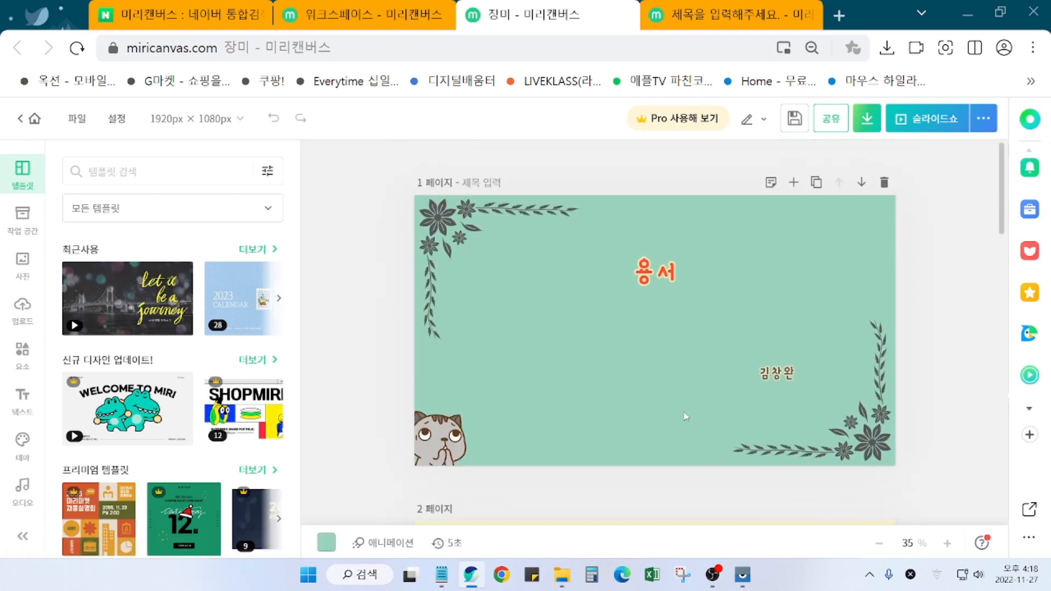
# Step: Open the 용서 title-card and square poem designs, then return to the traffic-light poem design
pyautogui.click(339, 16)
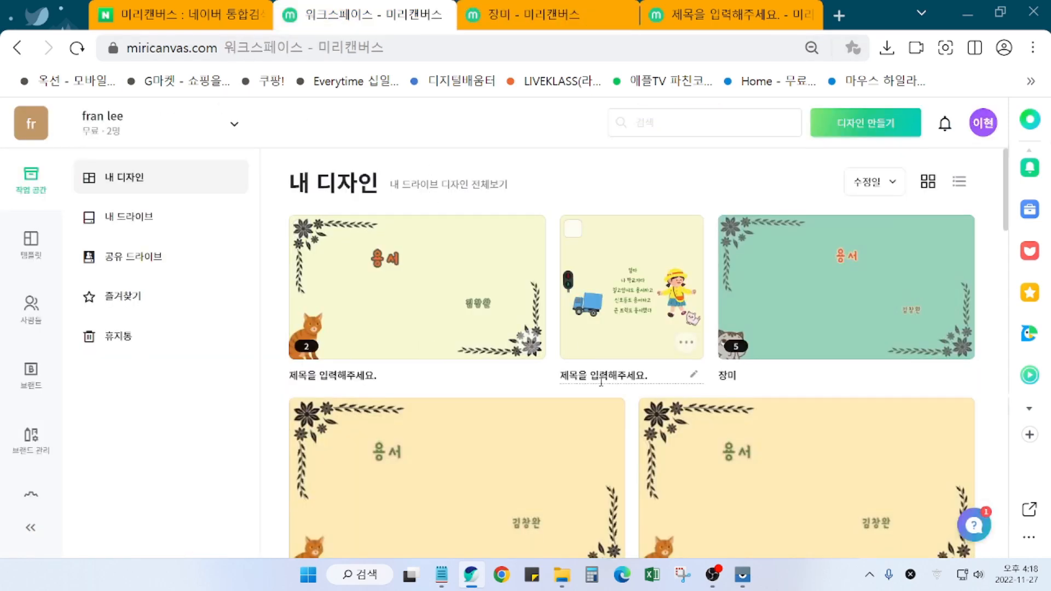
pyautogui.scroll(-1, 607, 399)
pyautogui.scroll(-3, 610, 405)
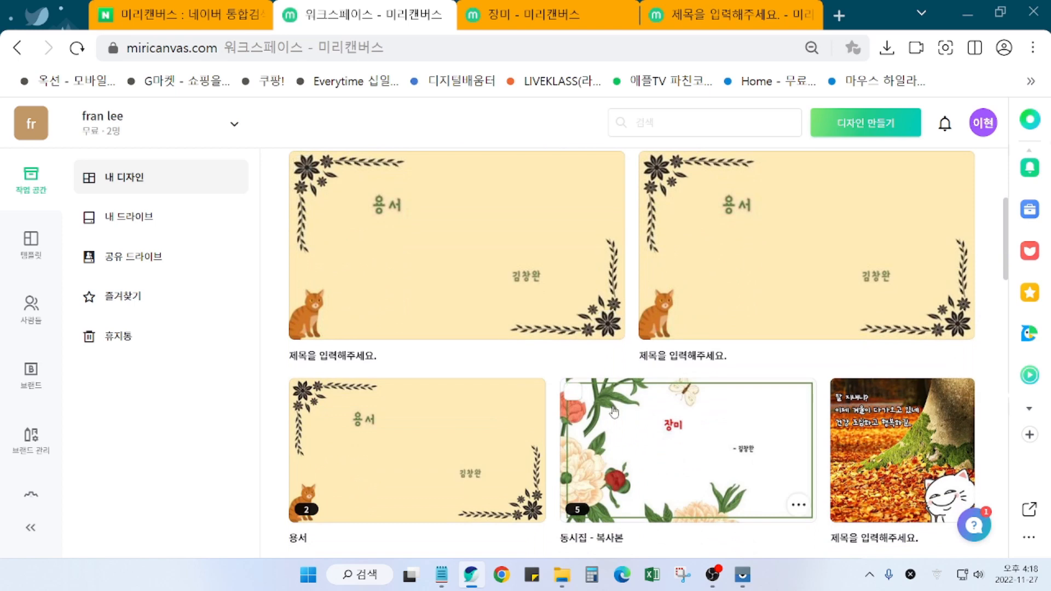
pyautogui.scroll(2, 614, 412)
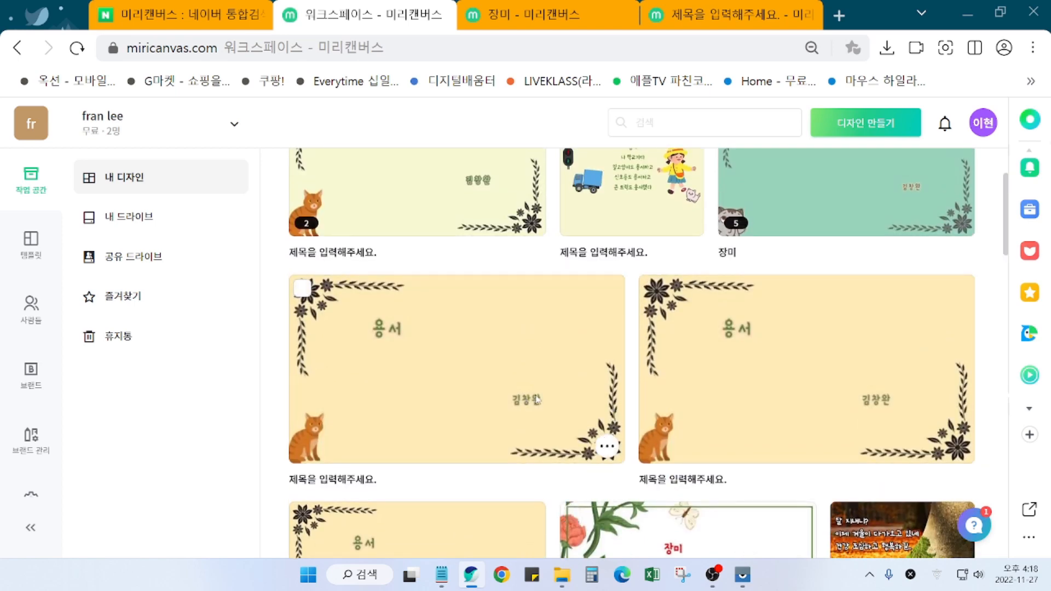
pyautogui.click(523, 399)
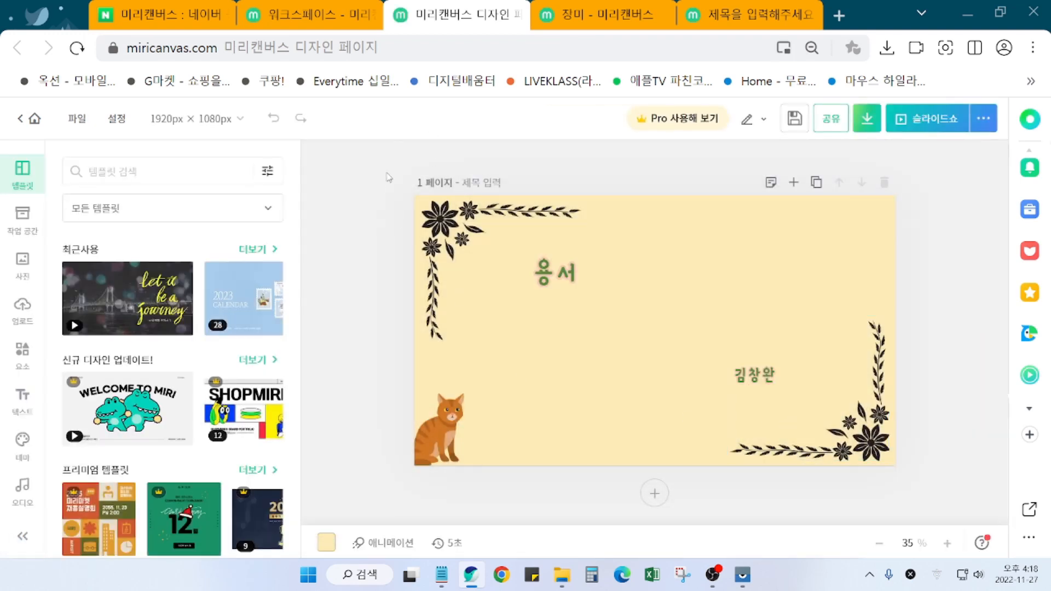
pyautogui.click(307, 15)
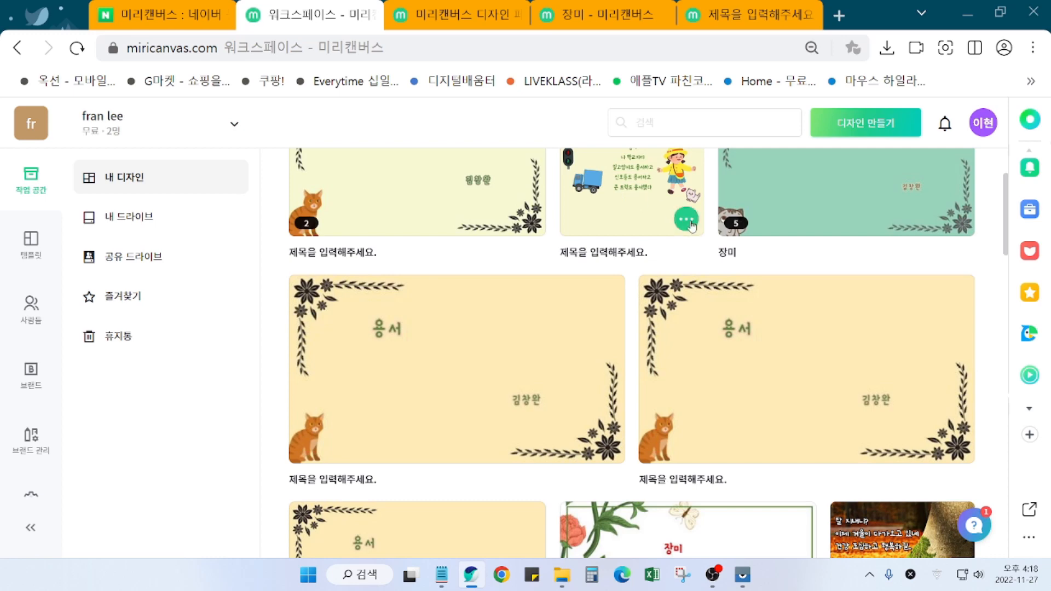
pyautogui.click(642, 229)
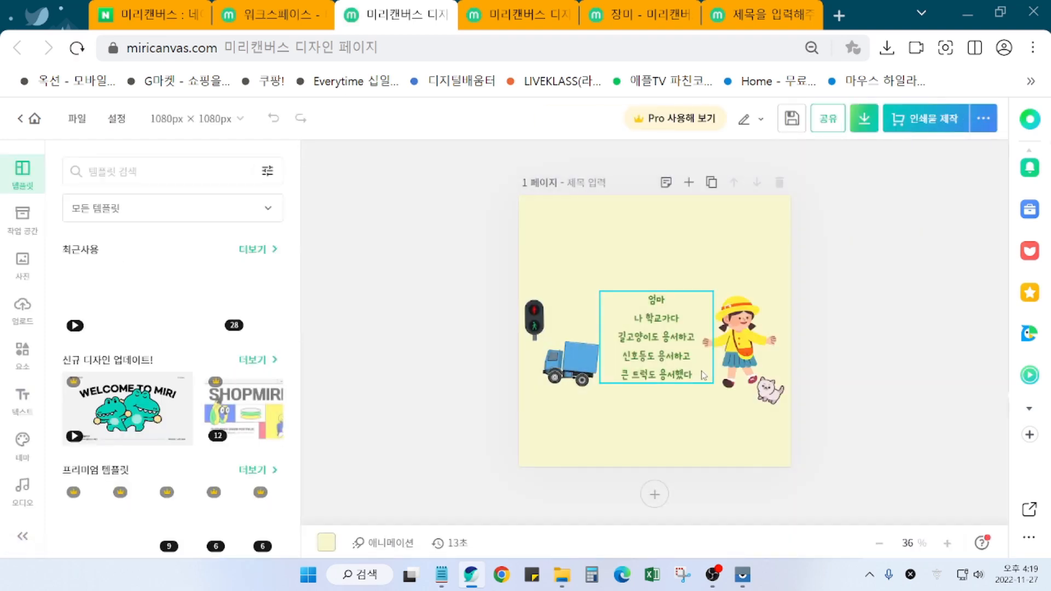
pyautogui.click(758, 16)
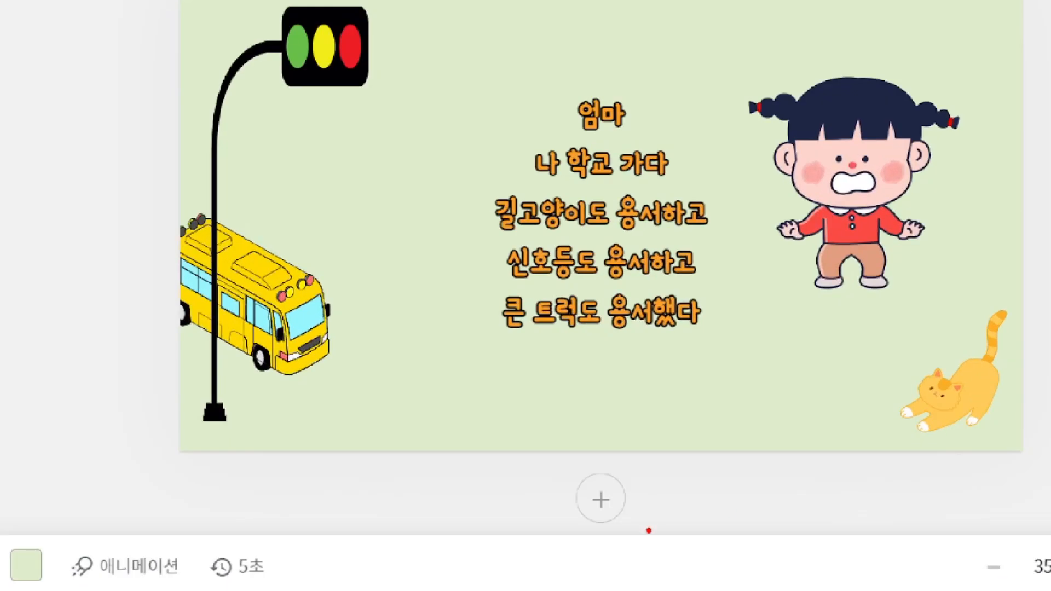
# Step: Add a new blank page 3 after page 2
pyautogui.moveTo(648, 530)
pyautogui.mouseDown()
pyautogui.moveTo(556, 524)
pyautogui.moveTo(564, 454)
pyautogui.moveTo(642, 519)
pyautogui.mouseUp()
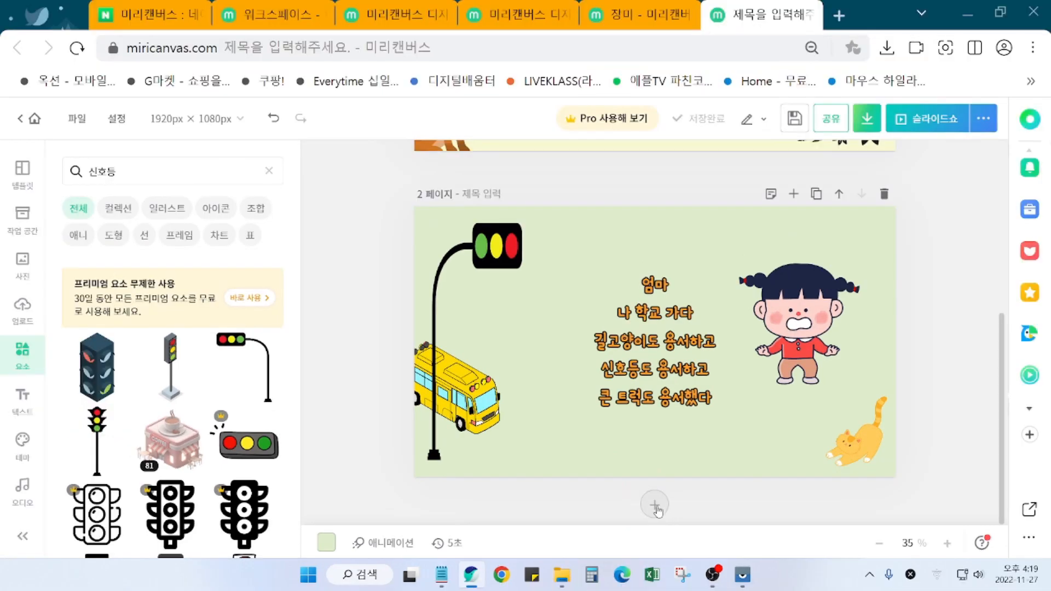
pyautogui.click(600, 500)
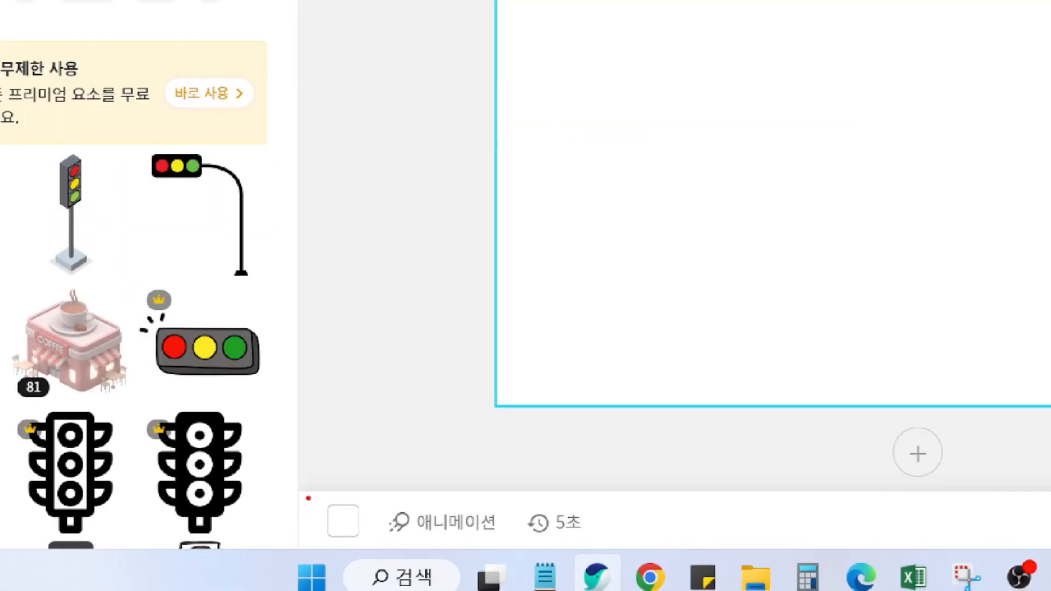
pyautogui.moveTo(306, 526); pyautogui.dragTo(349, 563)
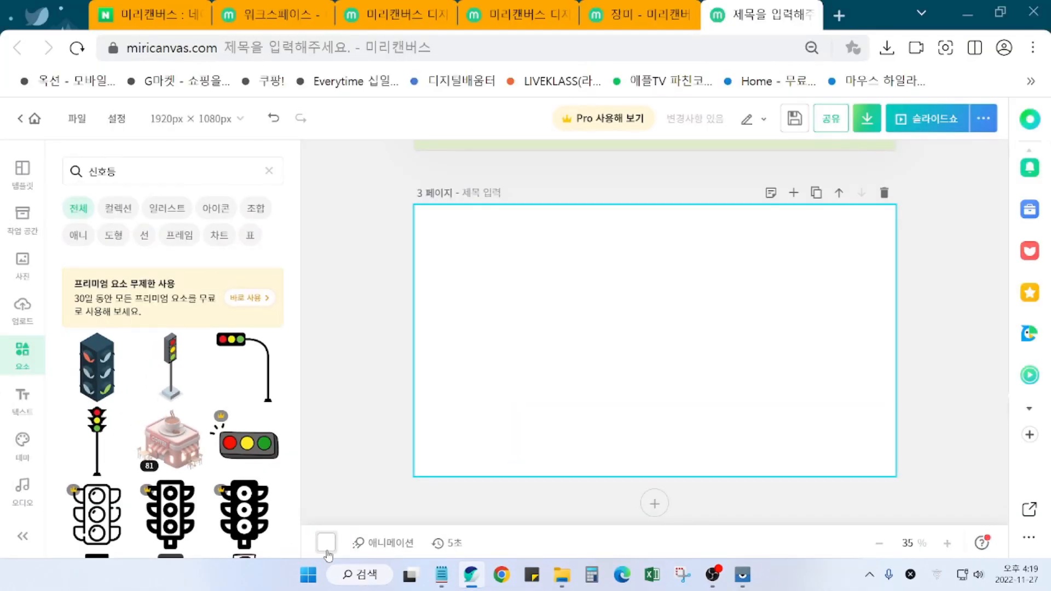
# Step: Give page 3 a pale pink #FFF0FC background, then bring up the poem in Notepad
pyautogui.click(344, 528)
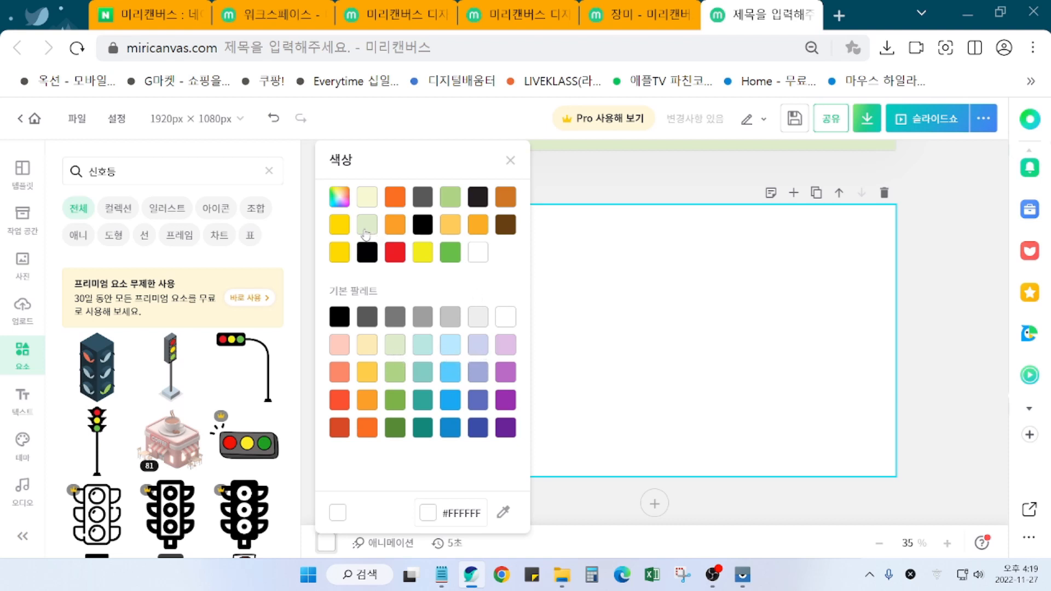
pyautogui.click(339, 200)
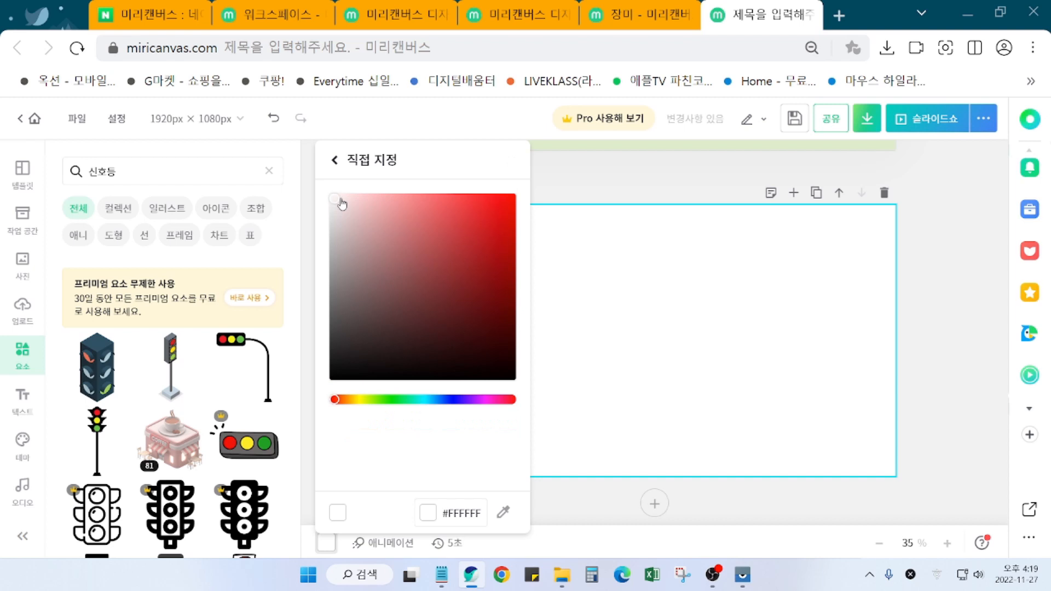
pyautogui.click(482, 400)
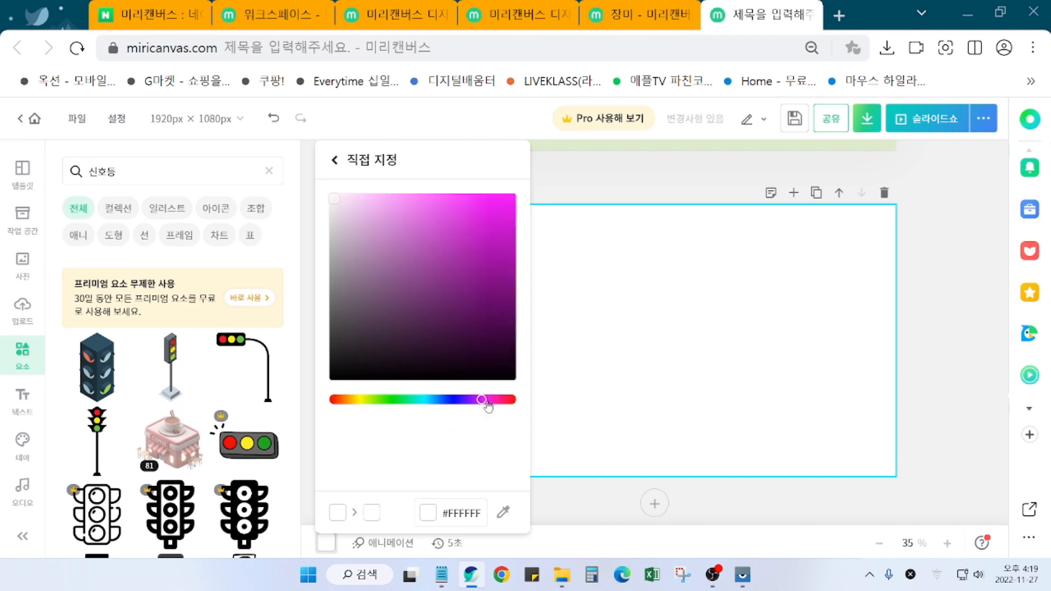
pyautogui.moveTo(484, 402); pyautogui.dragTo(490, 404)
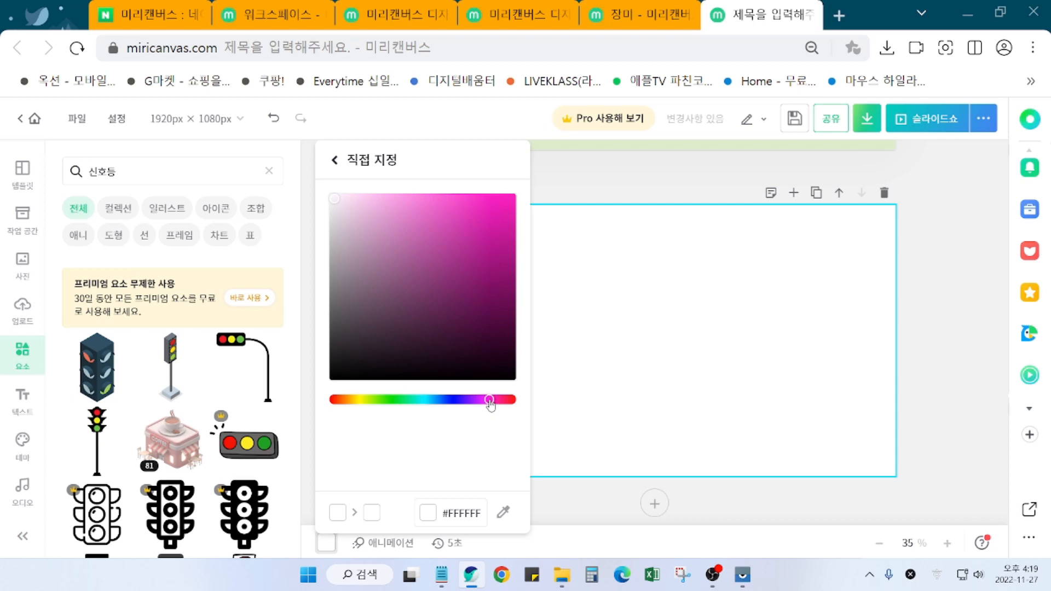
pyautogui.click(349, 200)
pyautogui.moveTo(351, 205); pyautogui.dragTo(343, 198)
pyautogui.click(930, 404)
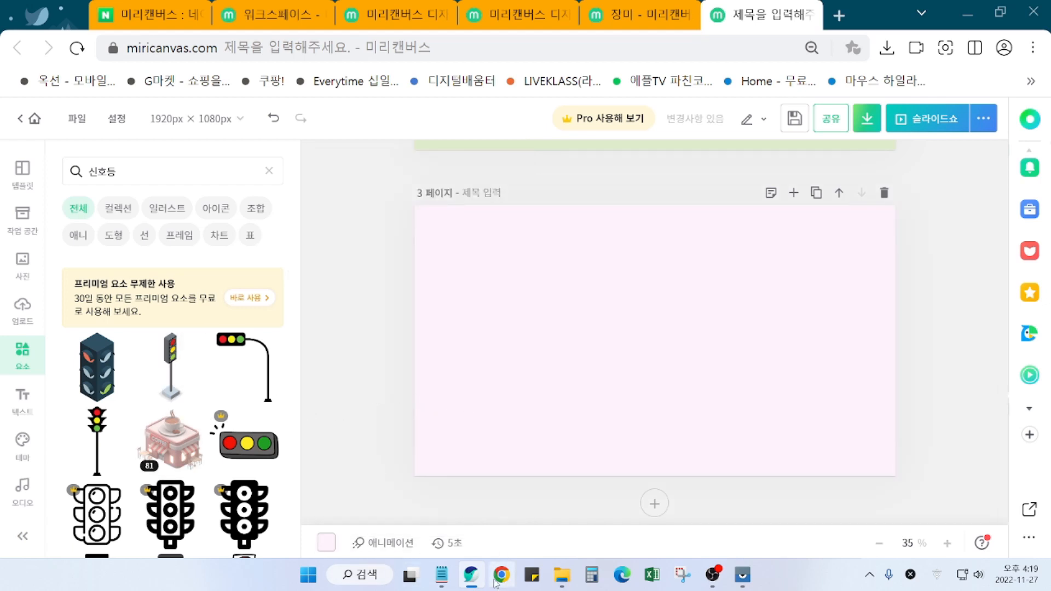
pyautogui.click(442, 583)
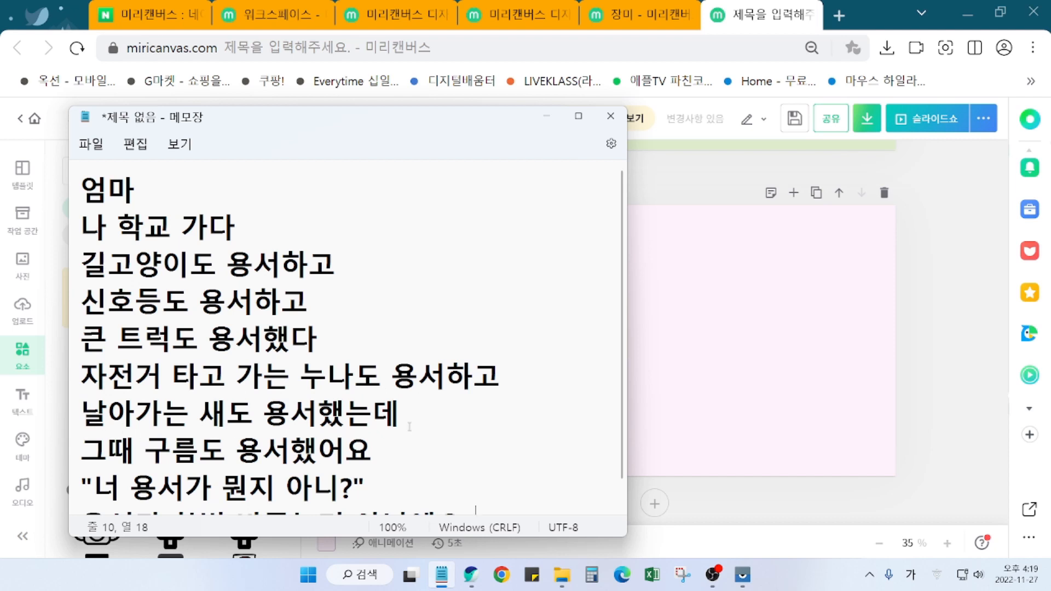
# Step: Minimize Notepad and scroll back to the page 2 poem layout above pink page 3
pyautogui.click(544, 117)
pyautogui.scroll(3, 804, 280)
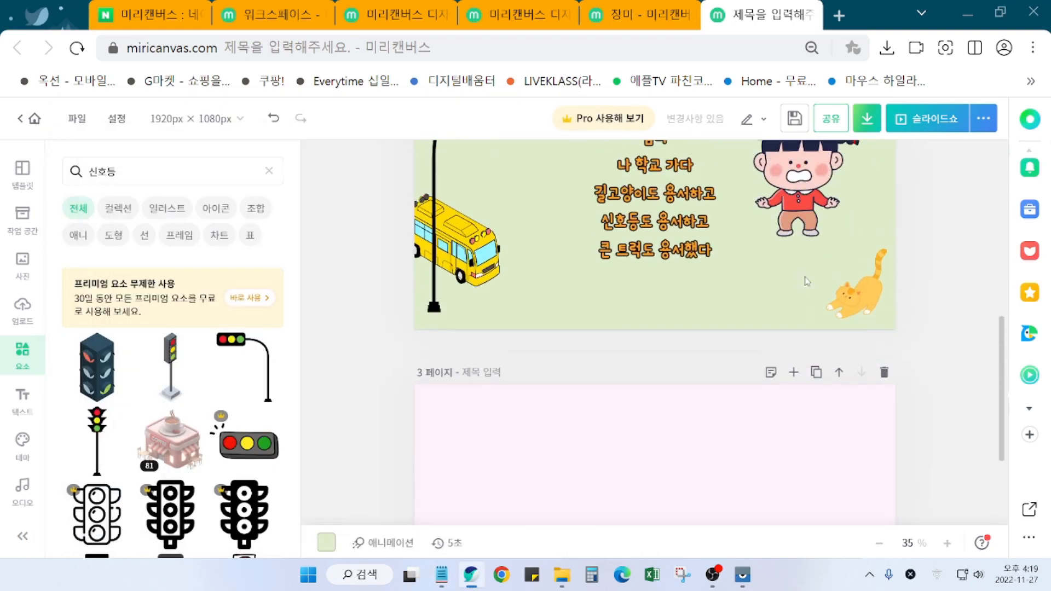
pyautogui.scroll(3, 807, 282)
pyautogui.scroll(-2, 807, 282)
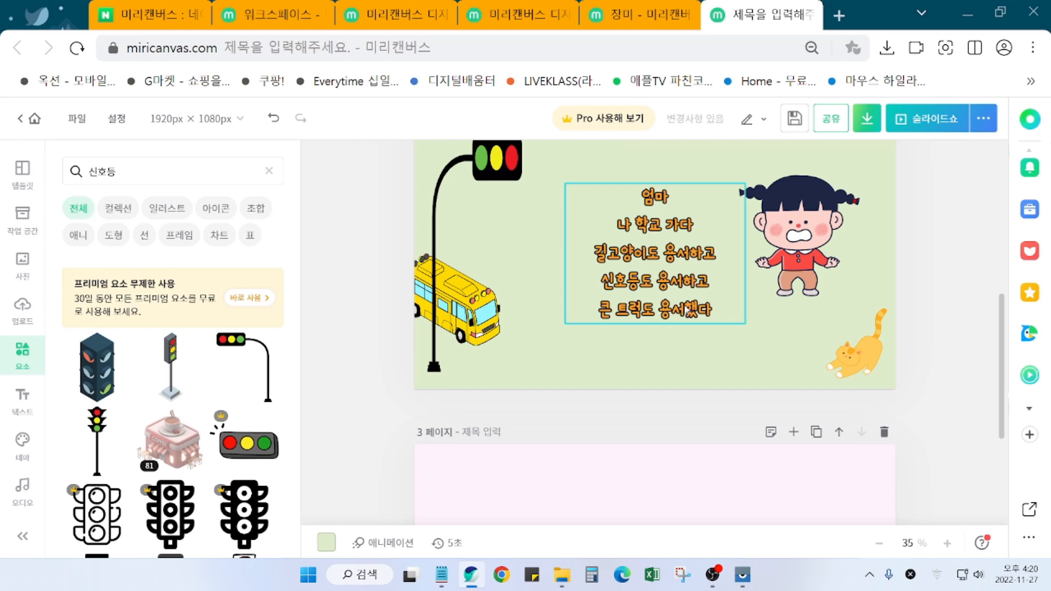
# Step: Duplicate the page 2 poem text box and drag the copy down onto page 3
pyautogui.click(620, 286)
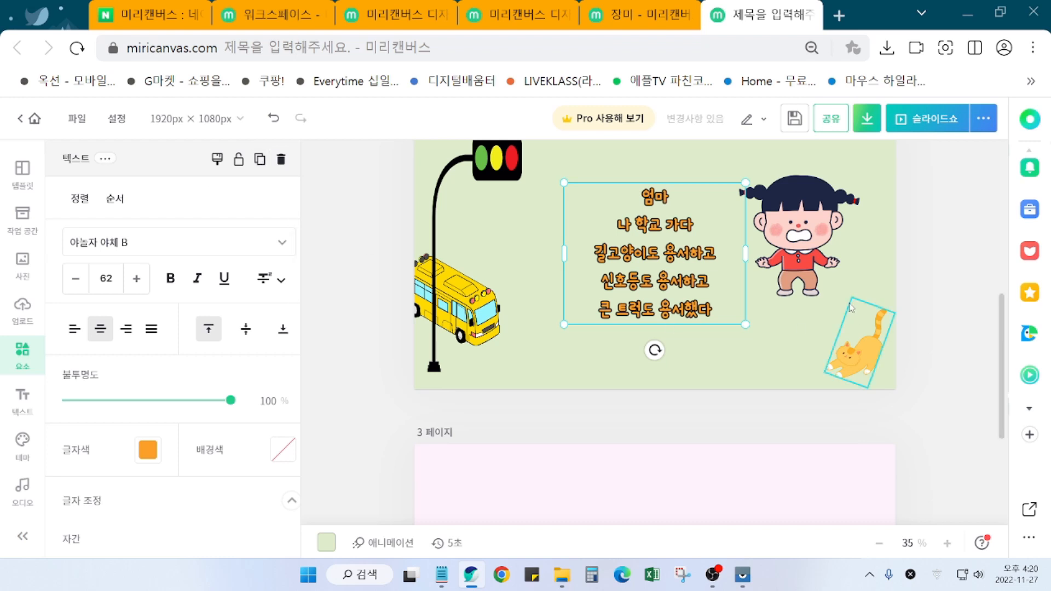
pyautogui.click(933, 357)
pyautogui.click(682, 289)
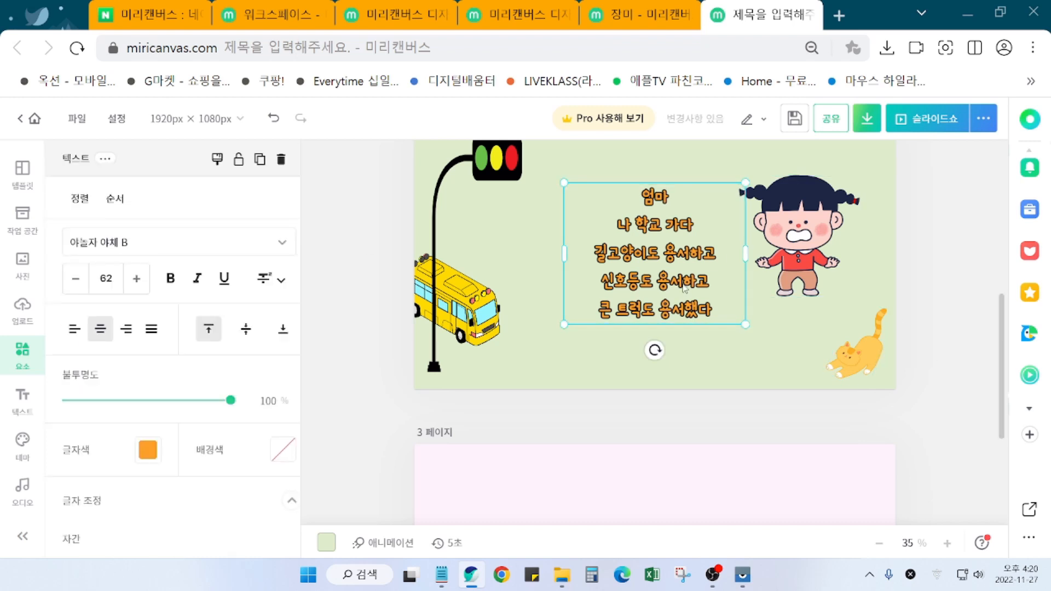
pyautogui.click(261, 160)
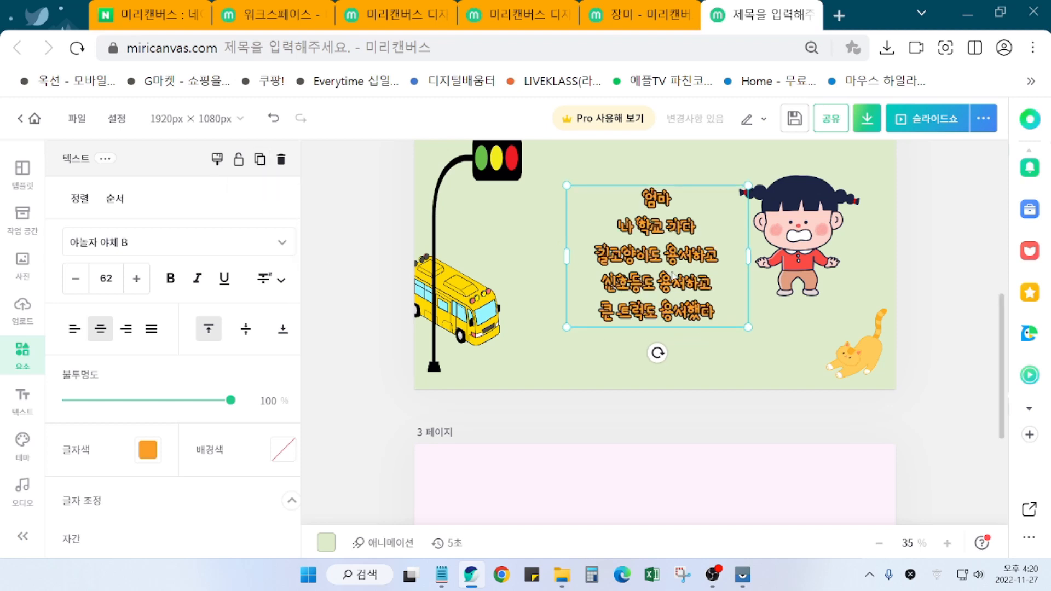
pyautogui.scroll(-2, 951, 357)
pyautogui.moveTo(712, 174); pyautogui.dragTo(714, 508)
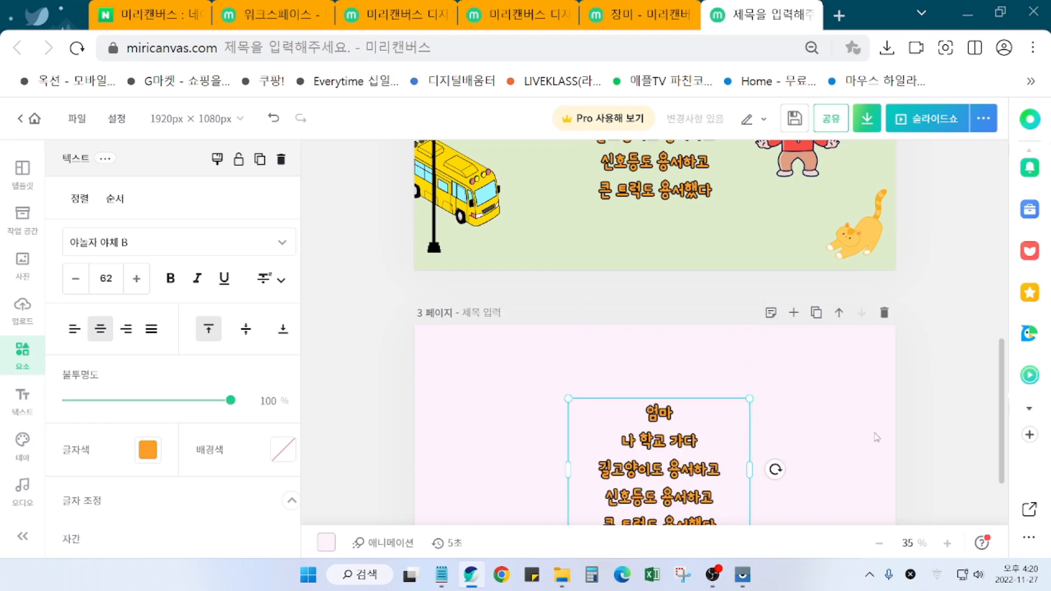
pyautogui.click(426, 297)
# Step: Duplicate the poem again, move it onto pink page 3 and snap it to the centre guides
pyautogui.scroll(3, 704, 202)
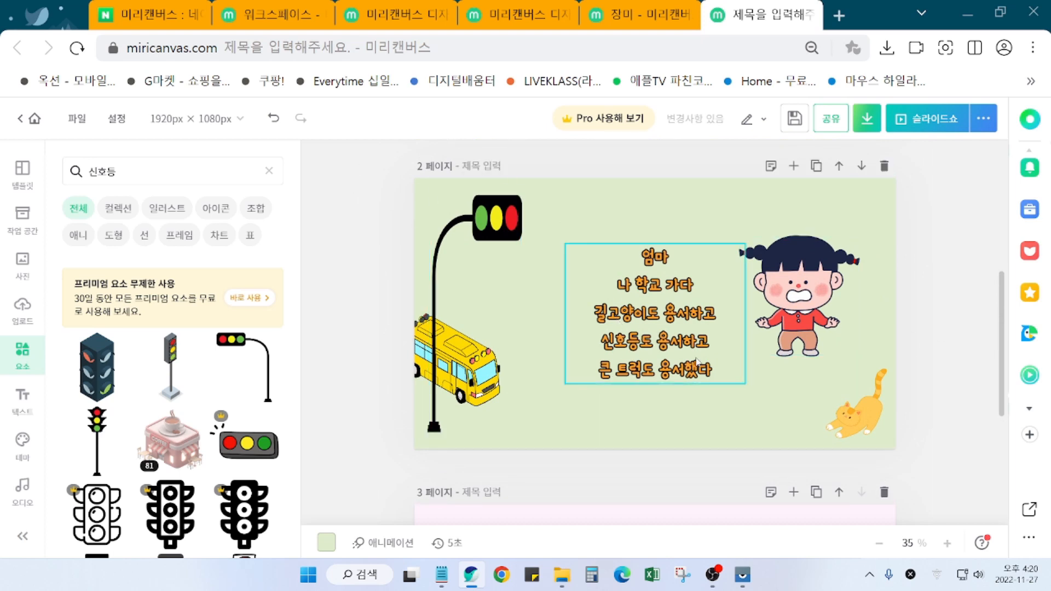
pyautogui.scroll(1, 629, 329)
pyautogui.click(657, 385)
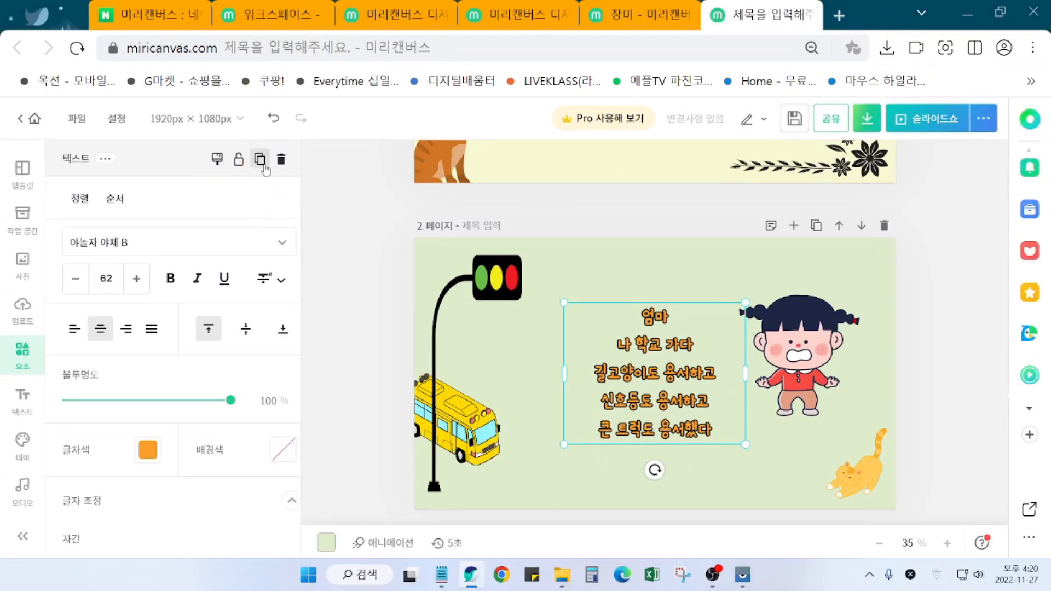
pyautogui.click(282, 170)
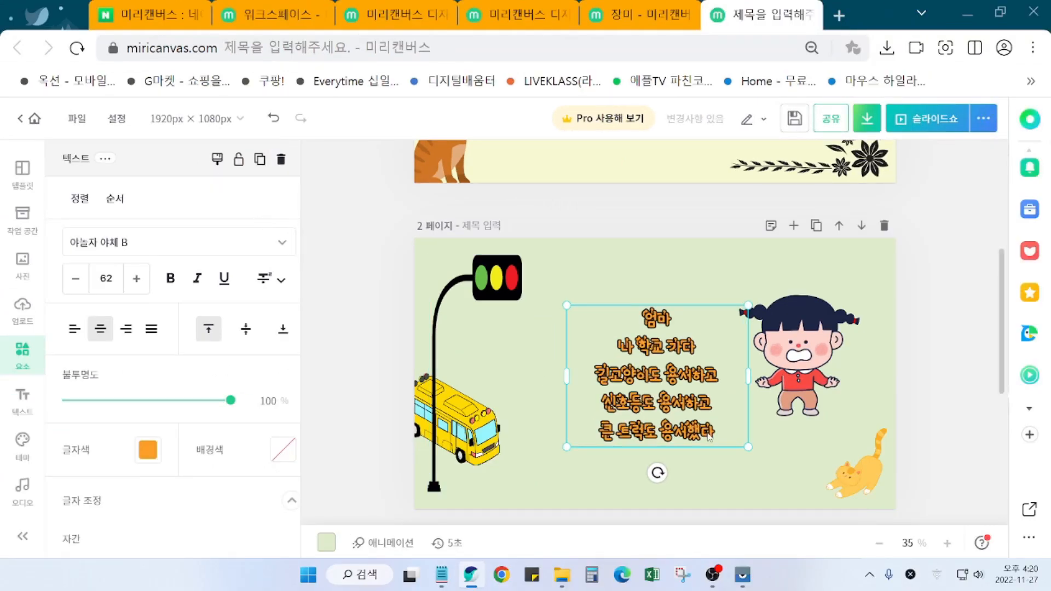
pyautogui.scroll(-5, 699, 422)
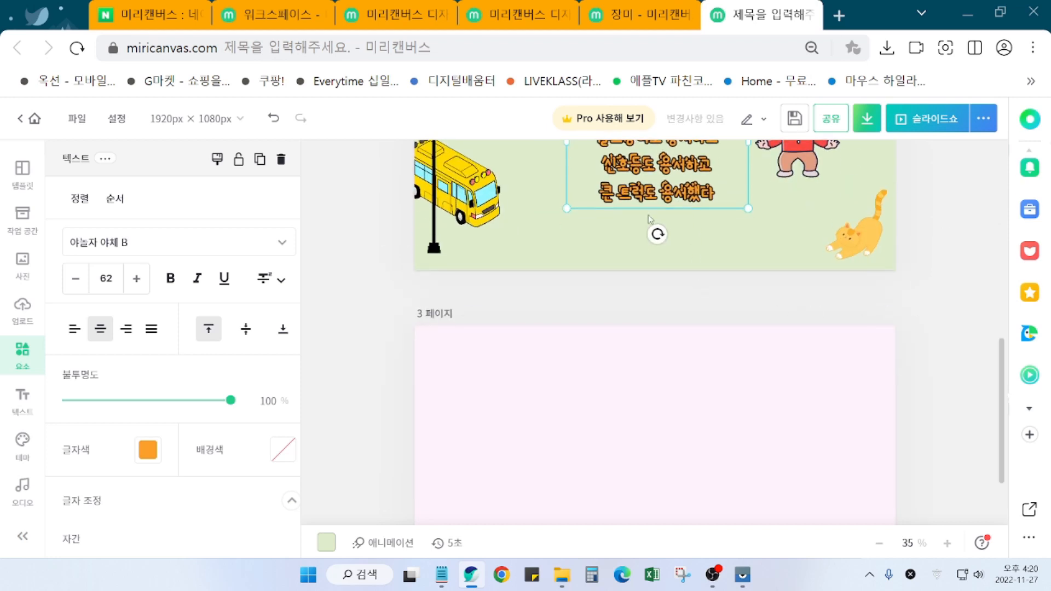
pyautogui.moveTo(658, 184); pyautogui.dragTo(661, 503)
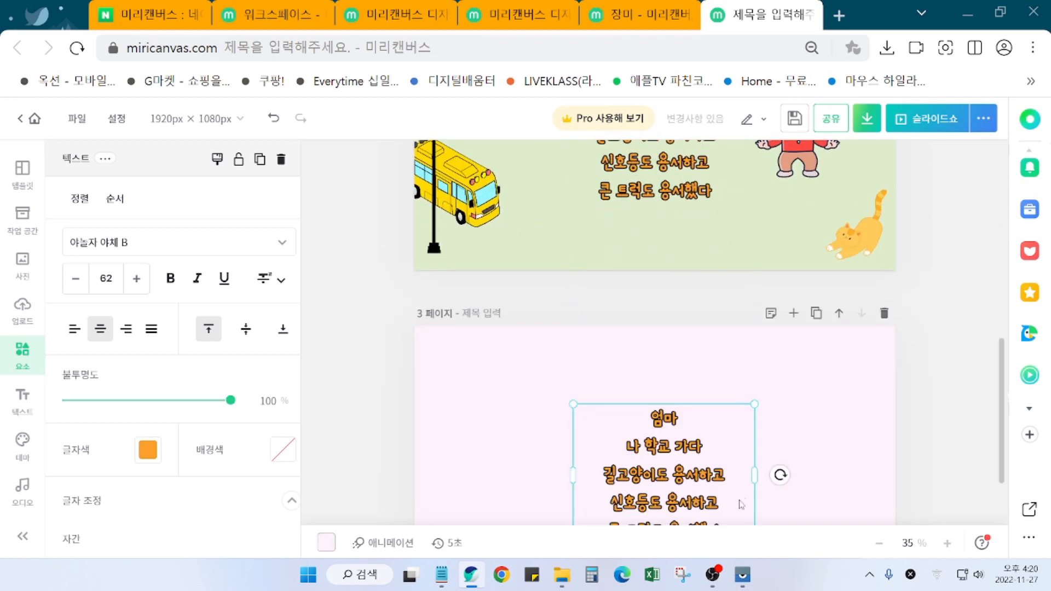
pyautogui.scroll(-2, 970, 456)
pyautogui.moveTo(680, 374)
pyautogui.mouseDown()
pyautogui.moveTo(678, 362)
pyautogui.moveTo(662, 364)
pyautogui.moveTo(675, 362)
pyautogui.mouseUp()
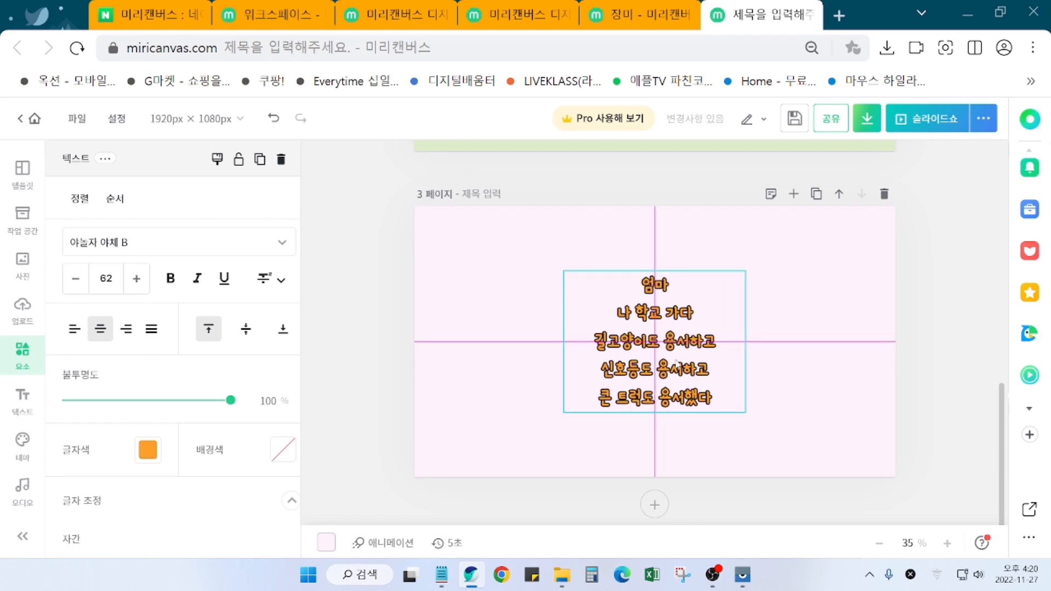
pyautogui.moveTo(677, 365)
pyautogui.mouseDown()
pyautogui.moveTo(569, 353)
pyautogui.moveTo(672, 368)
pyautogui.mouseUp()
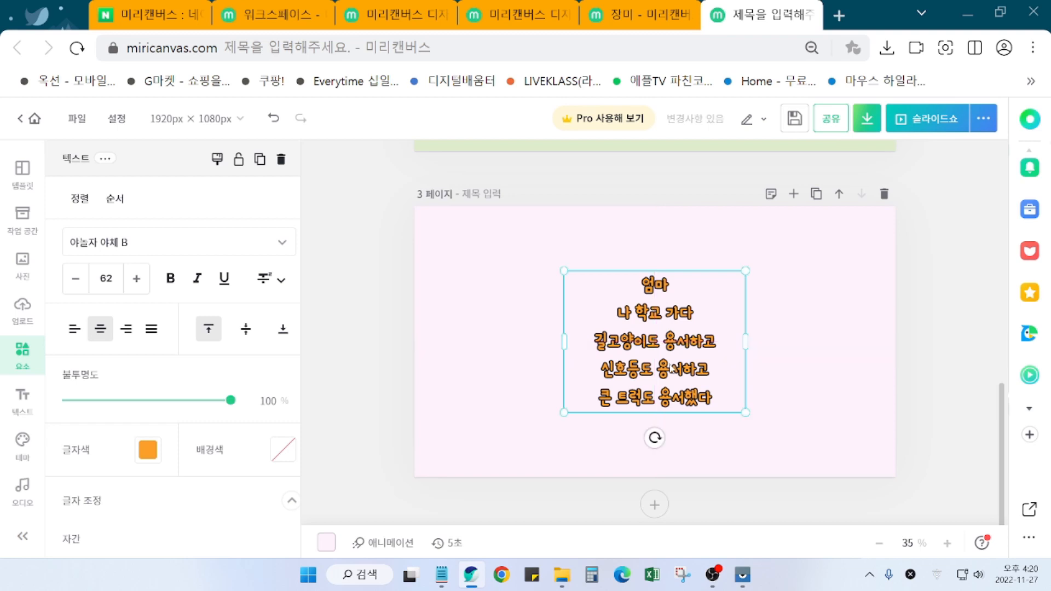
# Step: Select all the copied poem text and type the first new line '자전거 타고 가는 눈나도 용서하고'
pyautogui.doubleClick(682, 405)
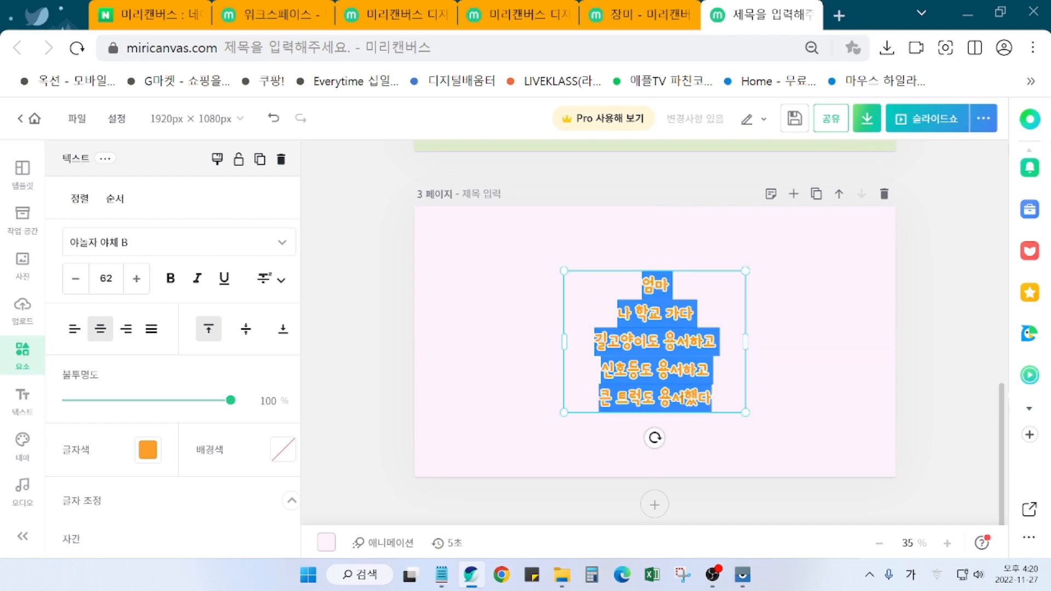
pyautogui.click(922, 393)
pyautogui.click(655, 405)
pyautogui.doubleClick(671, 373)
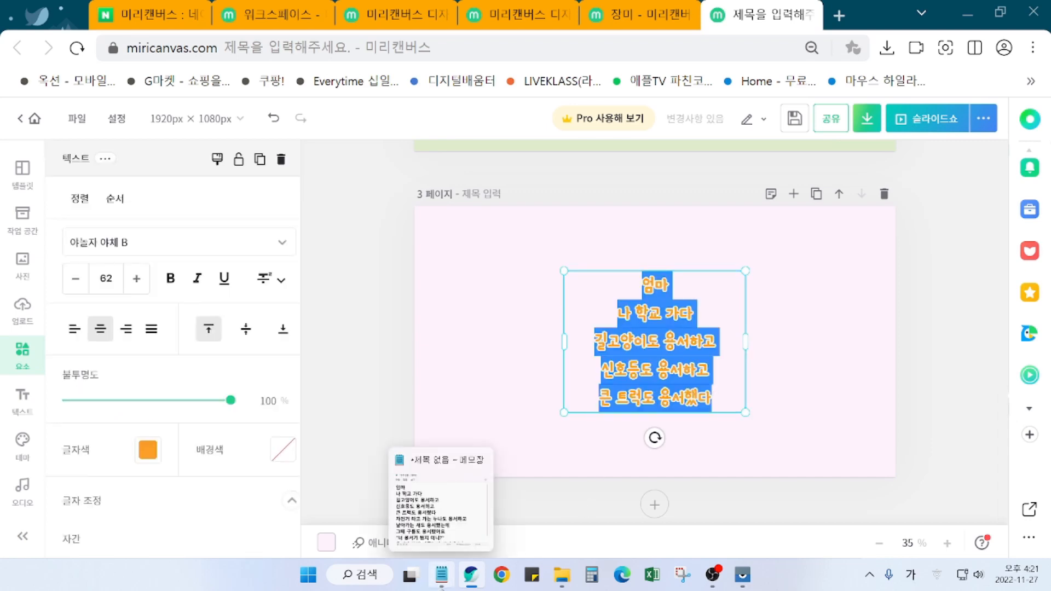
pyautogui.click(442, 584)
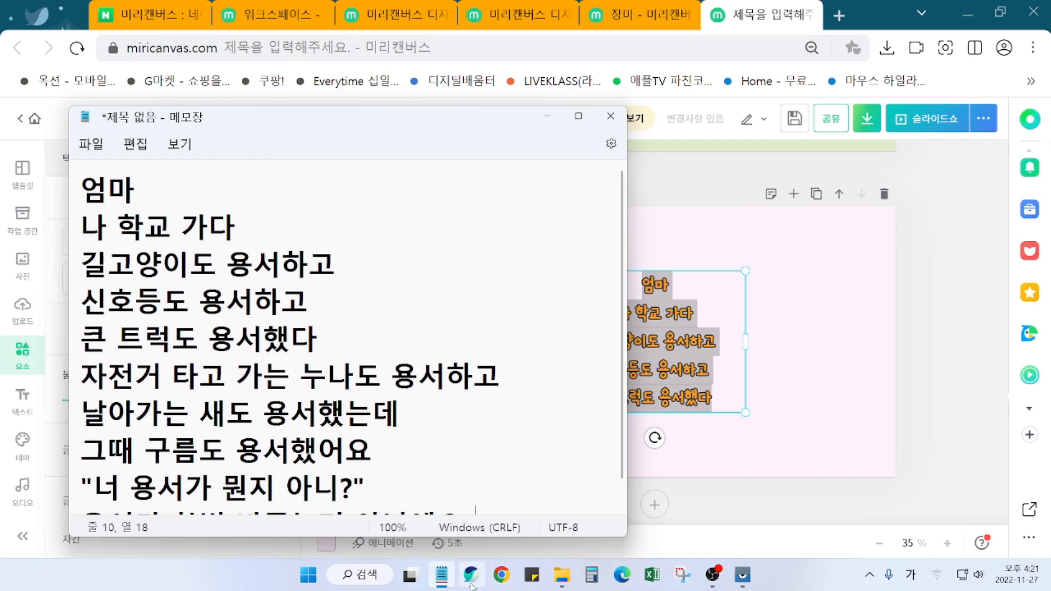
pyautogui.moveTo(471, 580)
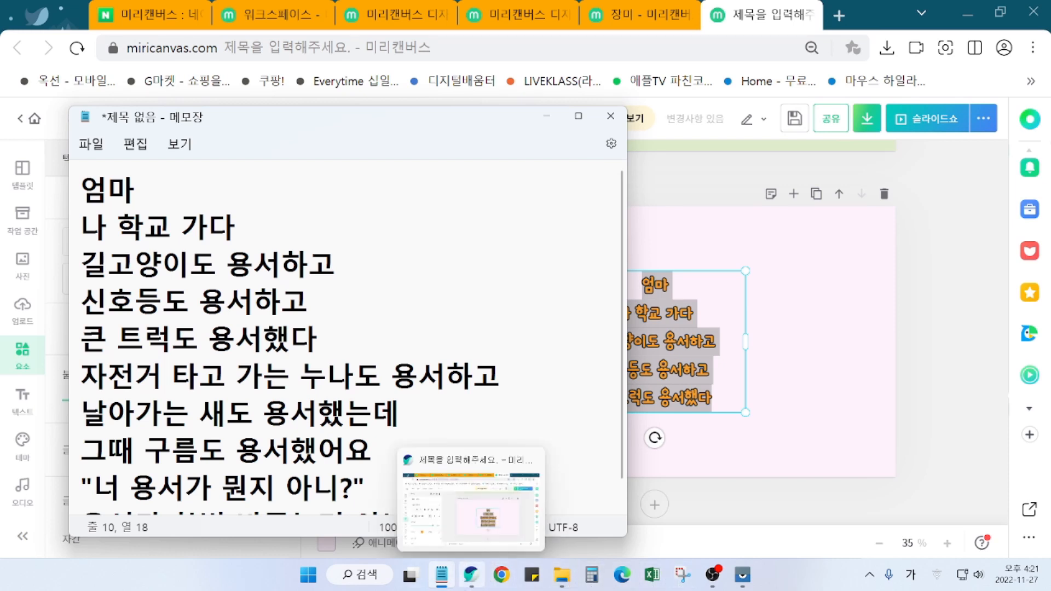
pyautogui.click(471, 581)
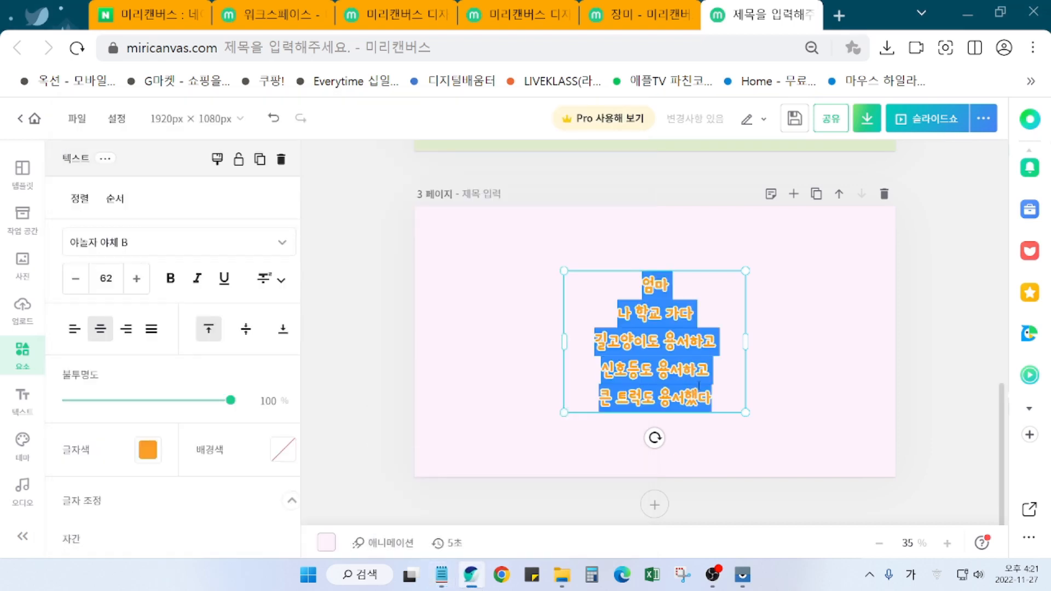
pyautogui.write('자전거 타고')
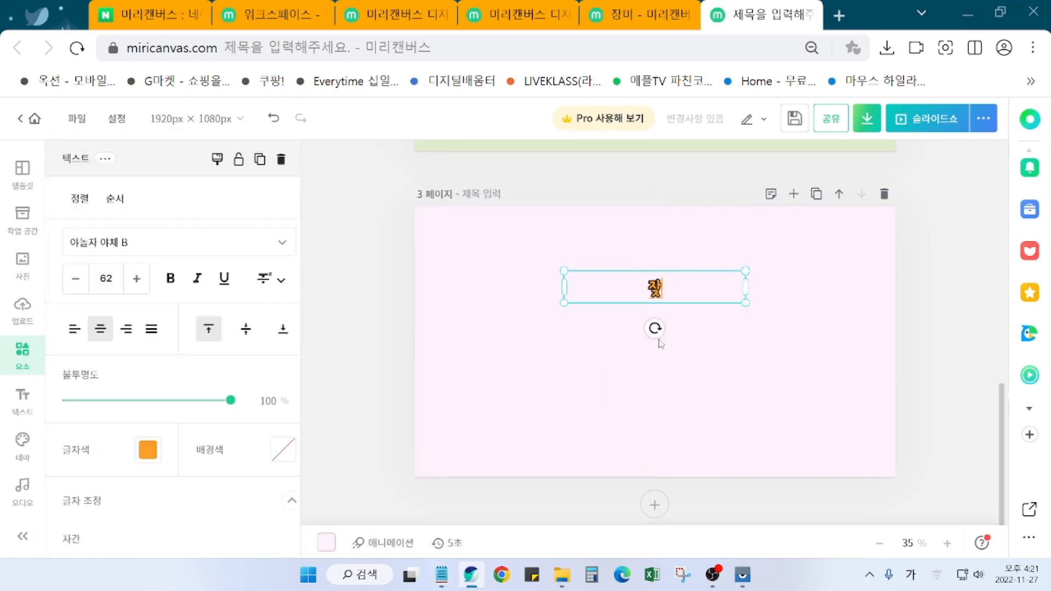
pyautogui.write(' 가는 눈')
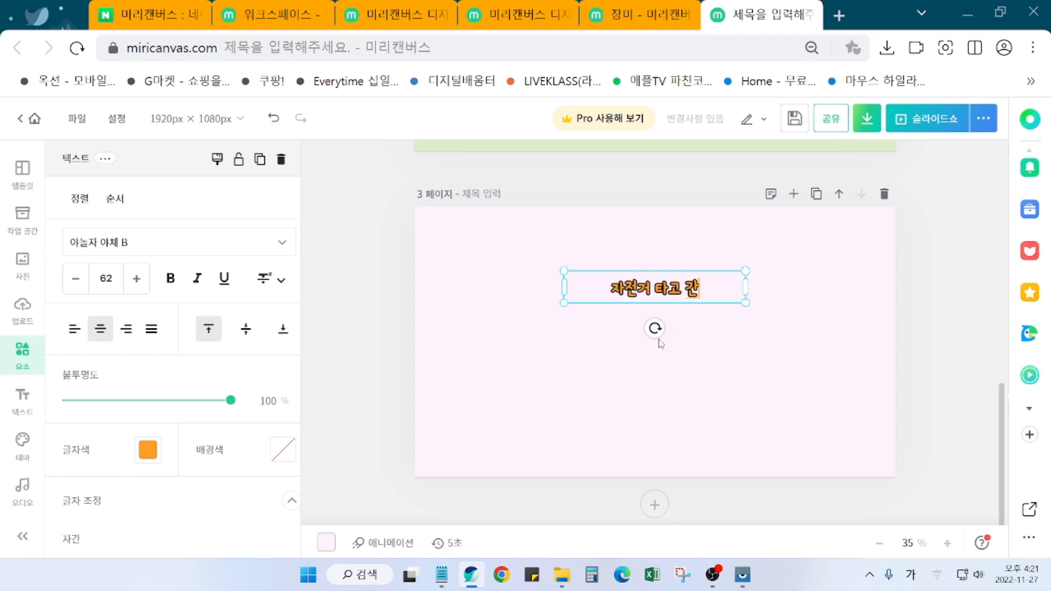
pyautogui.write('나도 용서하고')
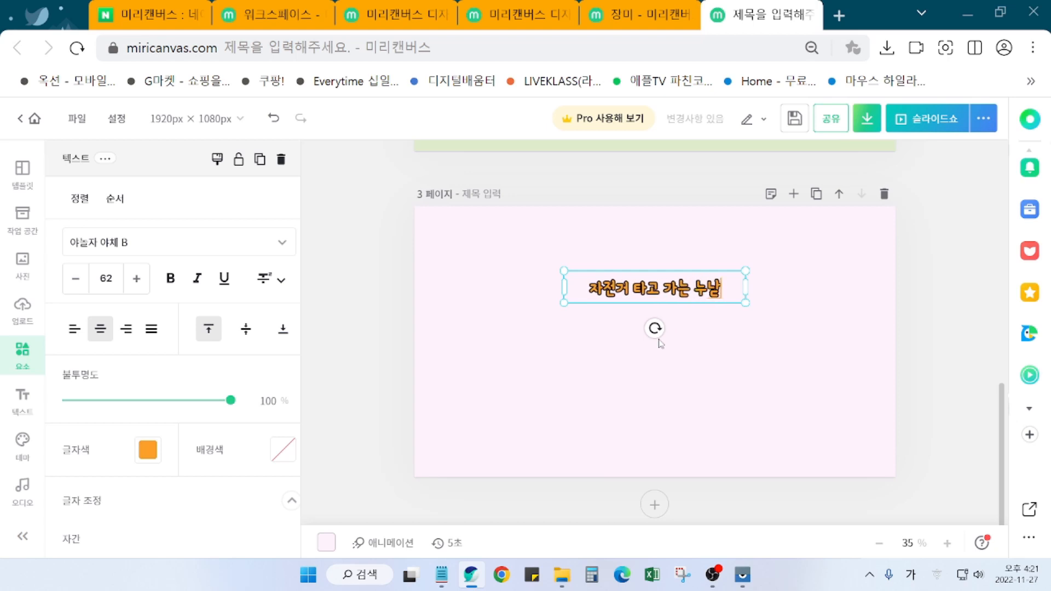
pyautogui.press('Return')
# Step: Type the next lines '날아가는 ㅅㅐ도 용서했는데' and '그때 구름도 용서했어요'
pyautogui.write('구')
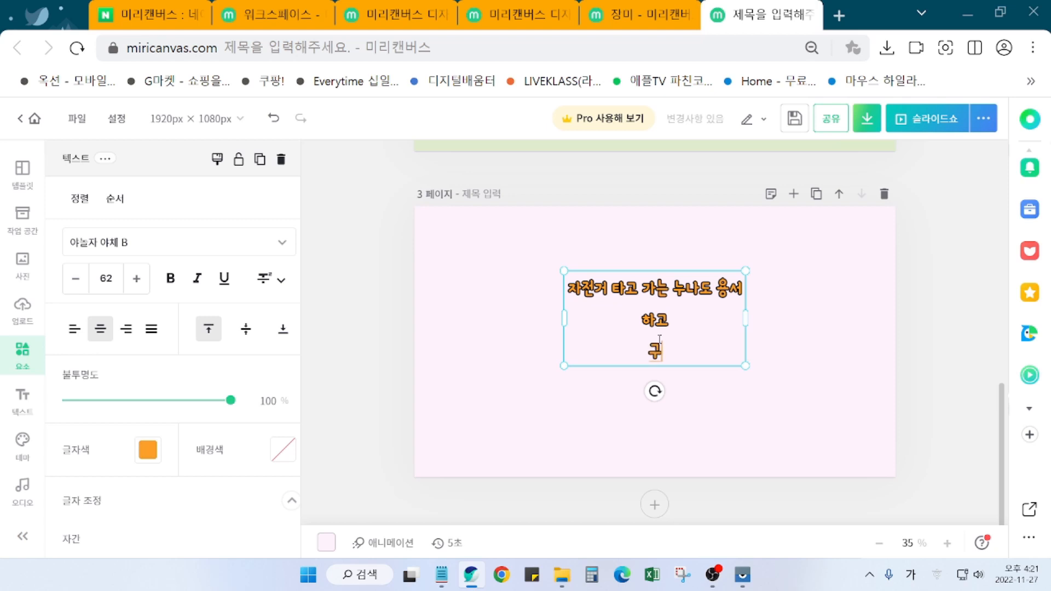
pyautogui.press('BackSpace')
pyautogui.press('BackSpace')
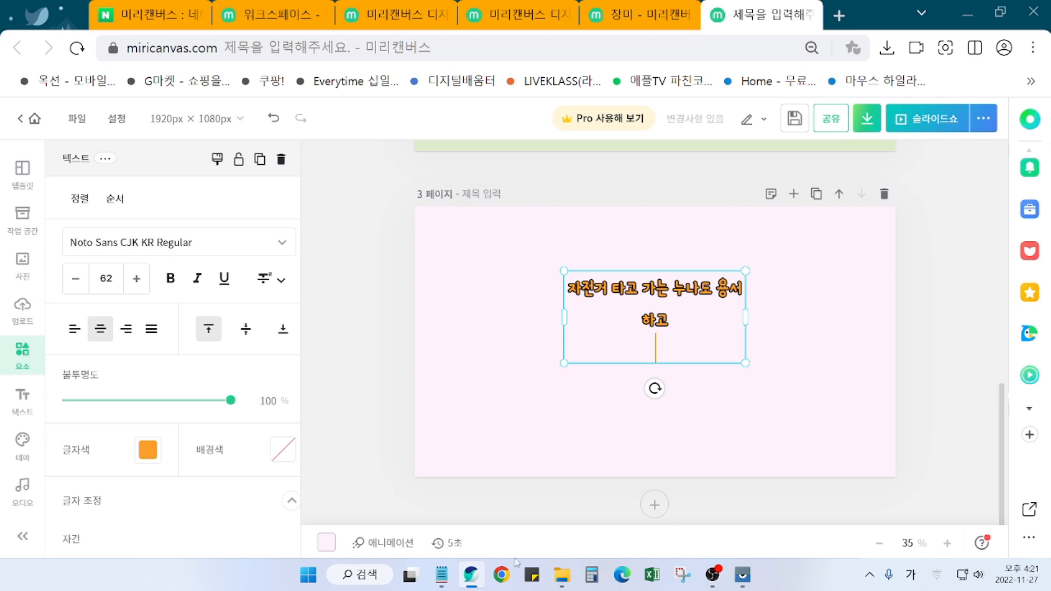
pyautogui.click(448, 582)
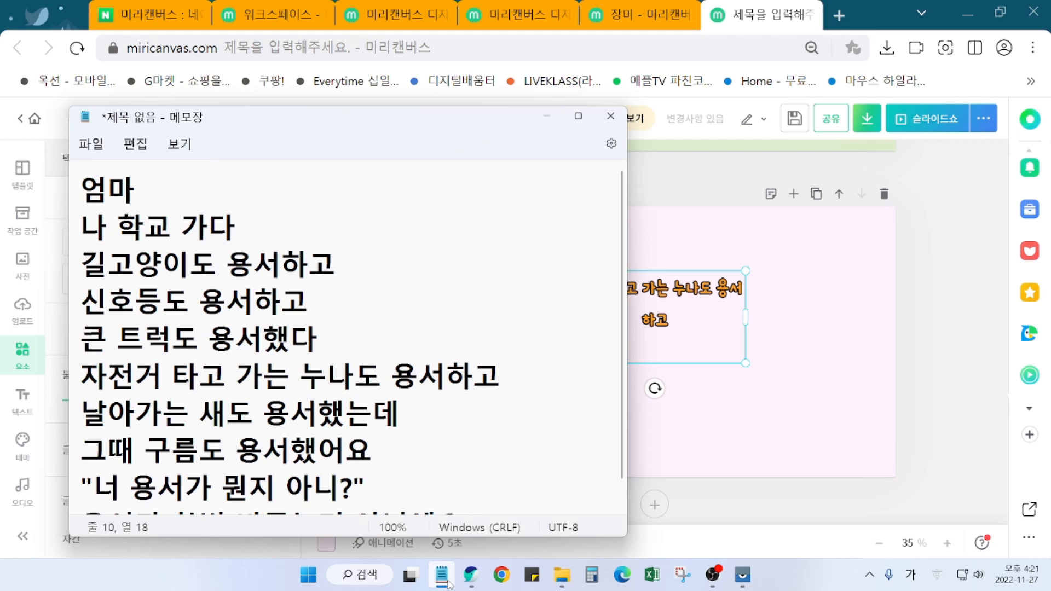
pyautogui.click(470, 574)
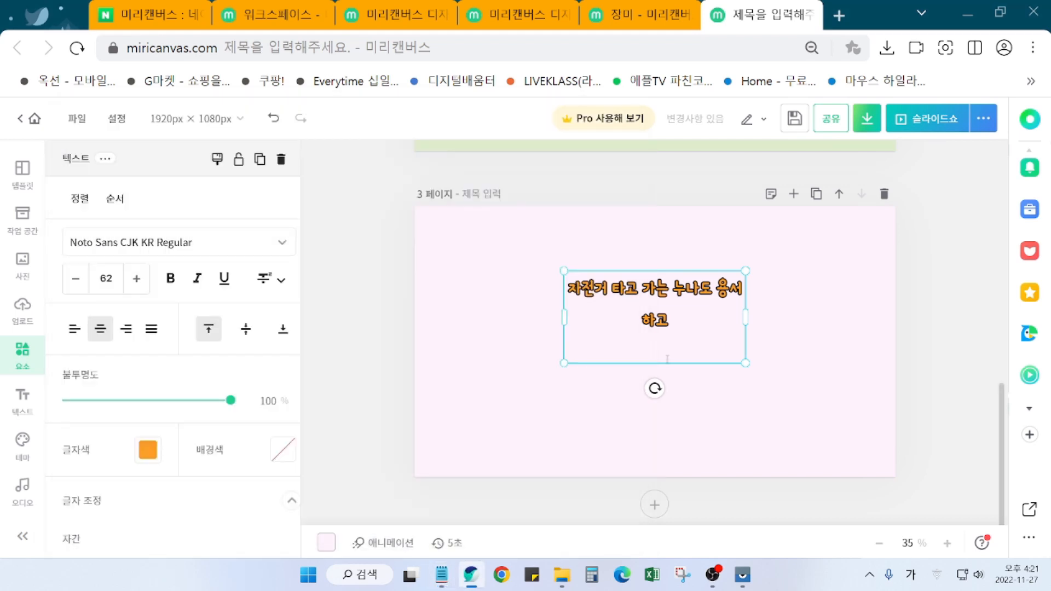
pyautogui.write('날아가는 ㅅ')
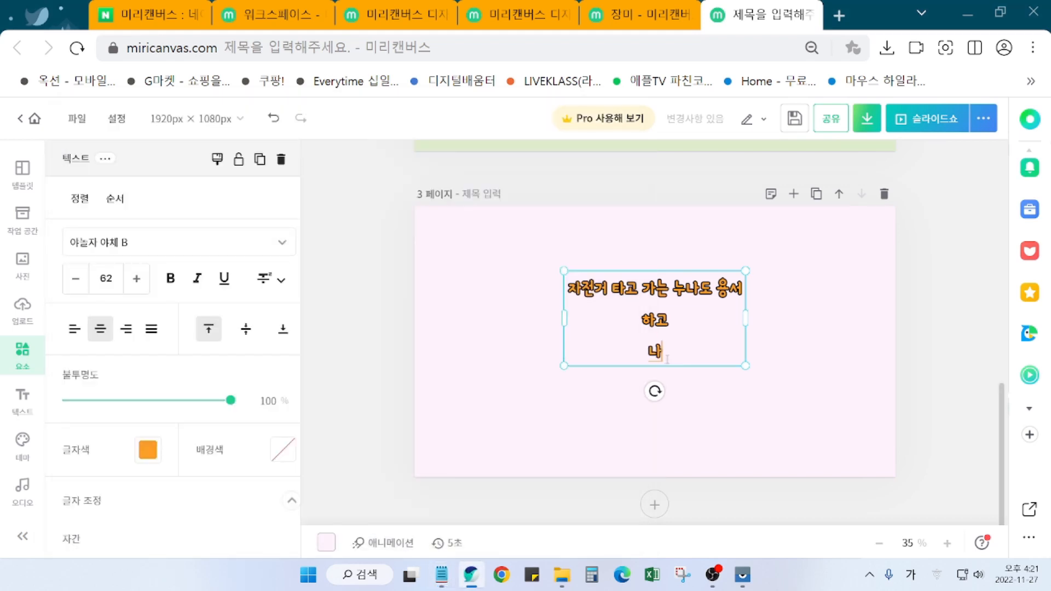
pyautogui.write('ㅐ도 용서했')
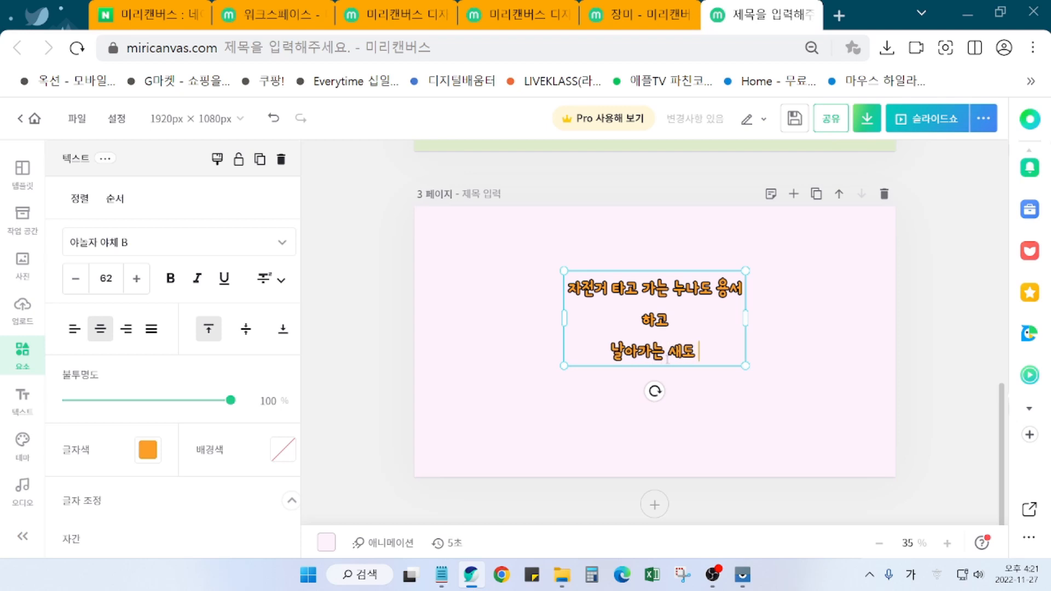
pyautogui.write('는데')
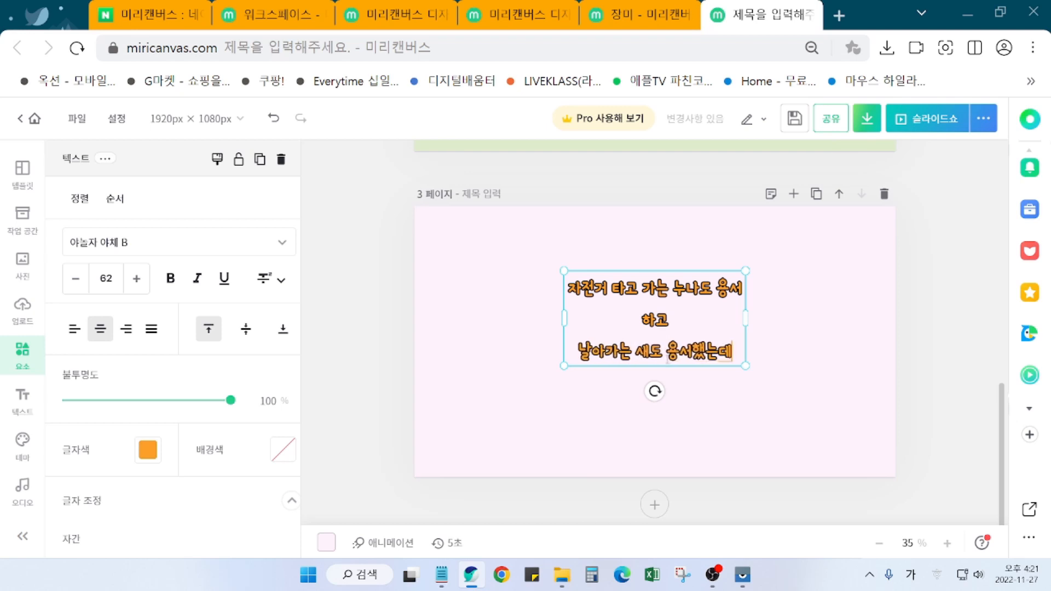
pyautogui.press('Return')
pyautogui.write('그때 구름도 용서했어요')
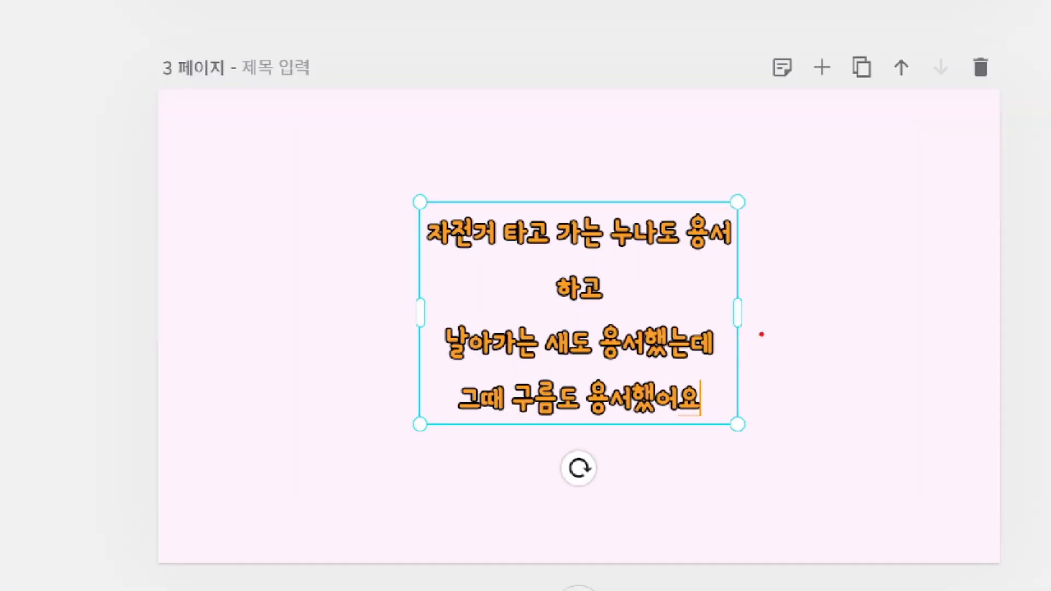
# Step: Finish editing and widen the poem text box so the text fits on three lines
pyautogui.moveTo(761, 334)
pyautogui.mouseDown()
pyautogui.moveTo(706, 332)
pyautogui.moveTo(772, 310)
pyautogui.mouseUp()
pyautogui.moveTo(737, 263)
pyautogui.mouseDown()
pyautogui.moveTo(810, 261)
pyautogui.moveTo(797, 263)
pyautogui.mouseUp()
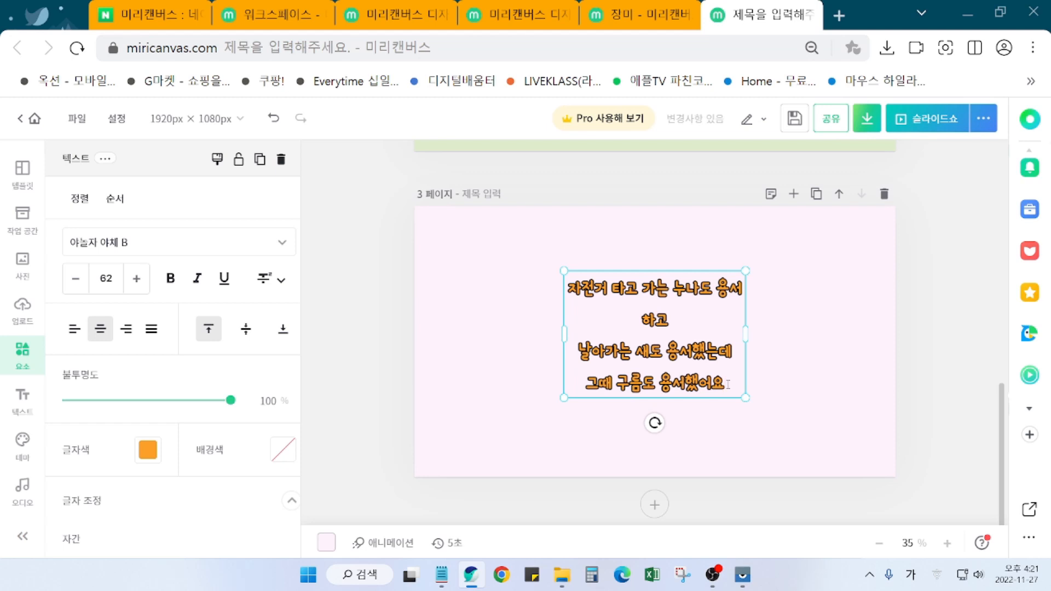
pyautogui.click(851, 351)
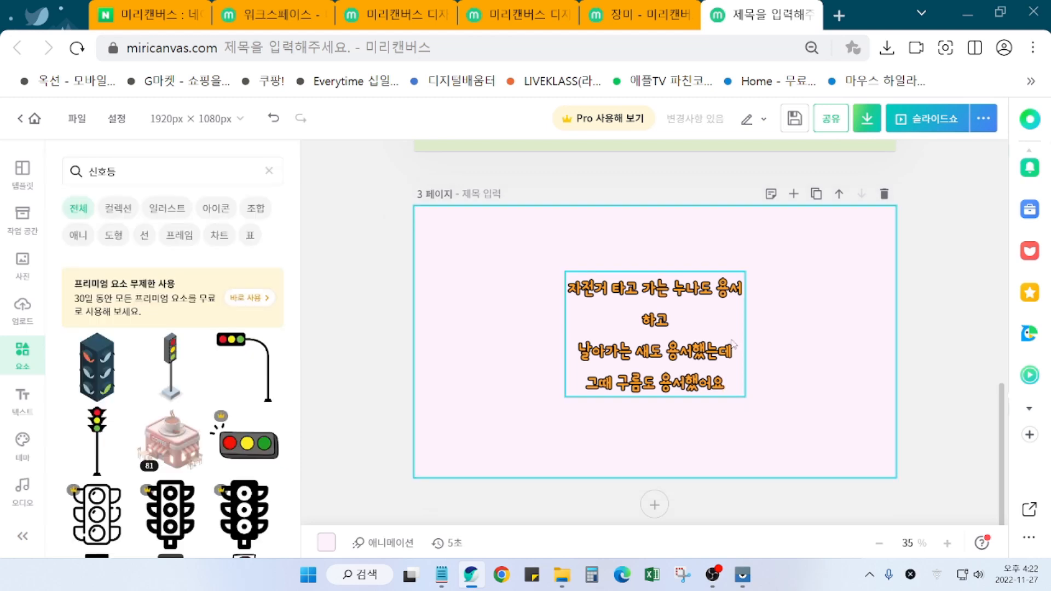
pyautogui.click(696, 364)
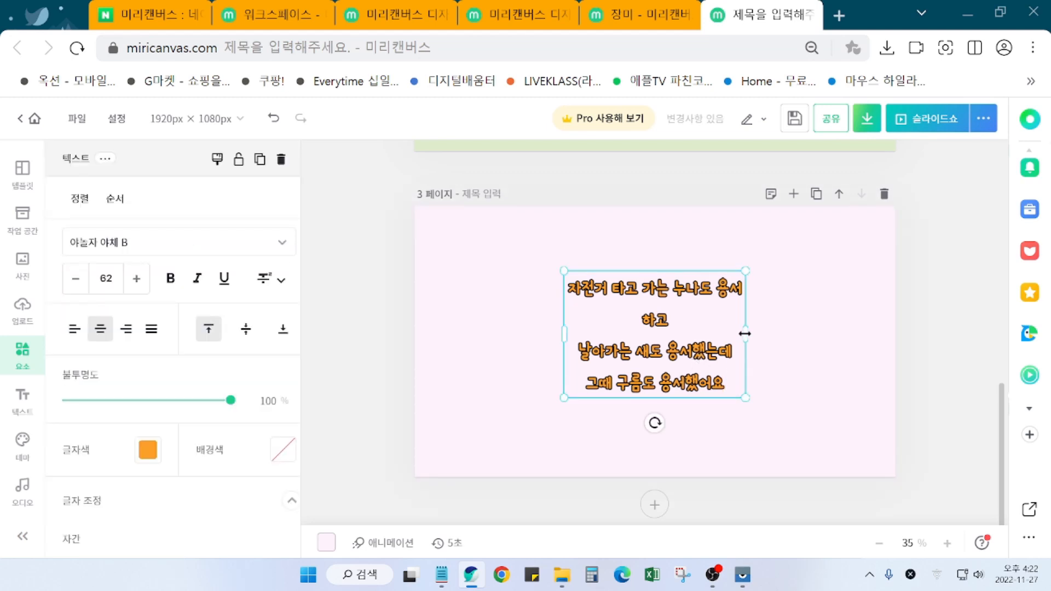
pyautogui.moveTo(744, 329); pyautogui.dragTo(778, 324)
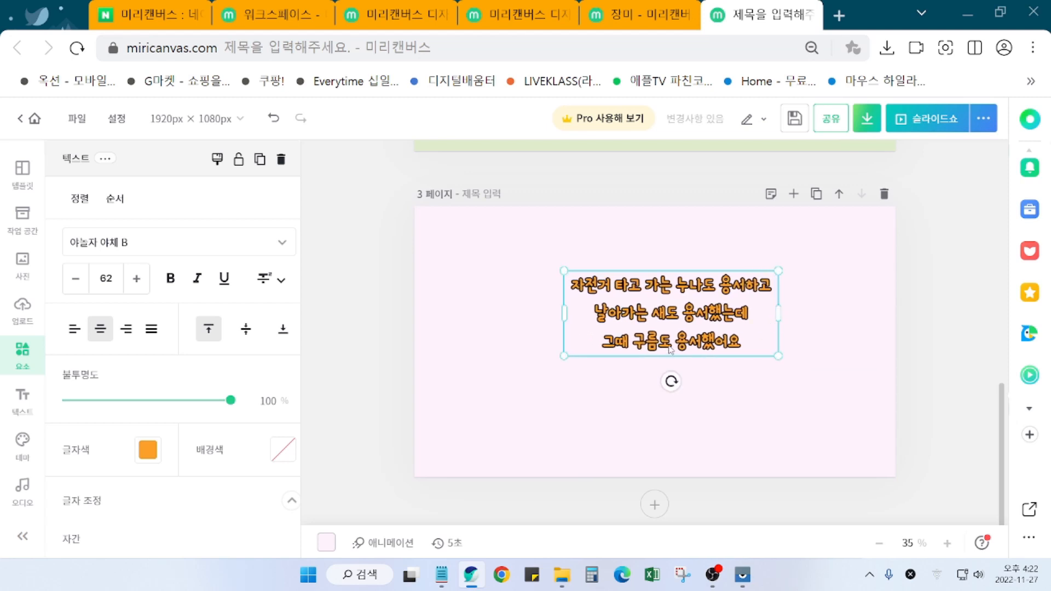
# Step: Make the poem text light teal, with line spacing 1.44 and outline thickness 14
pyautogui.click(149, 458)
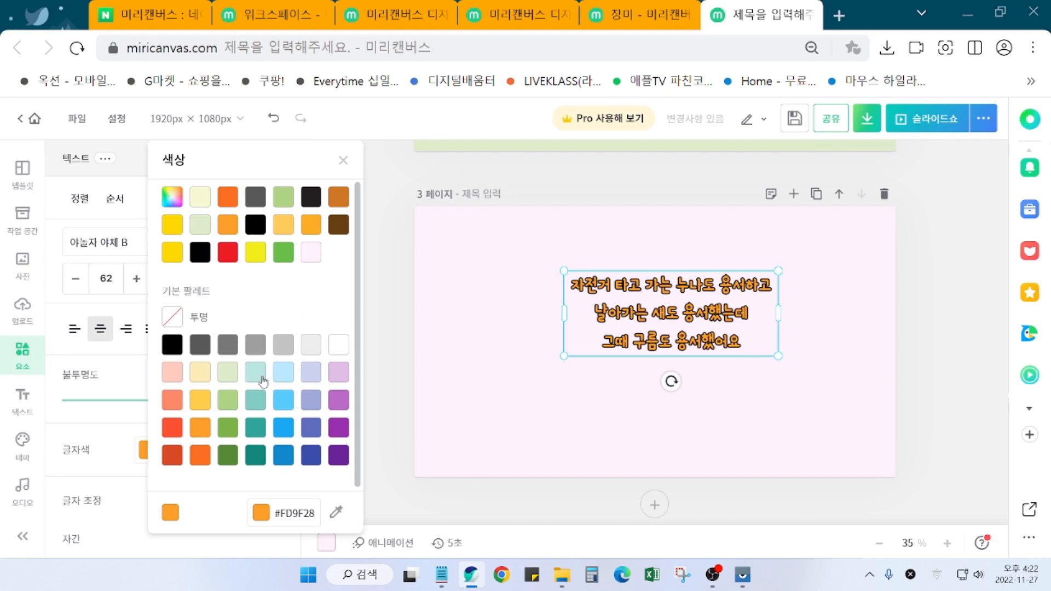
pyautogui.click(260, 376)
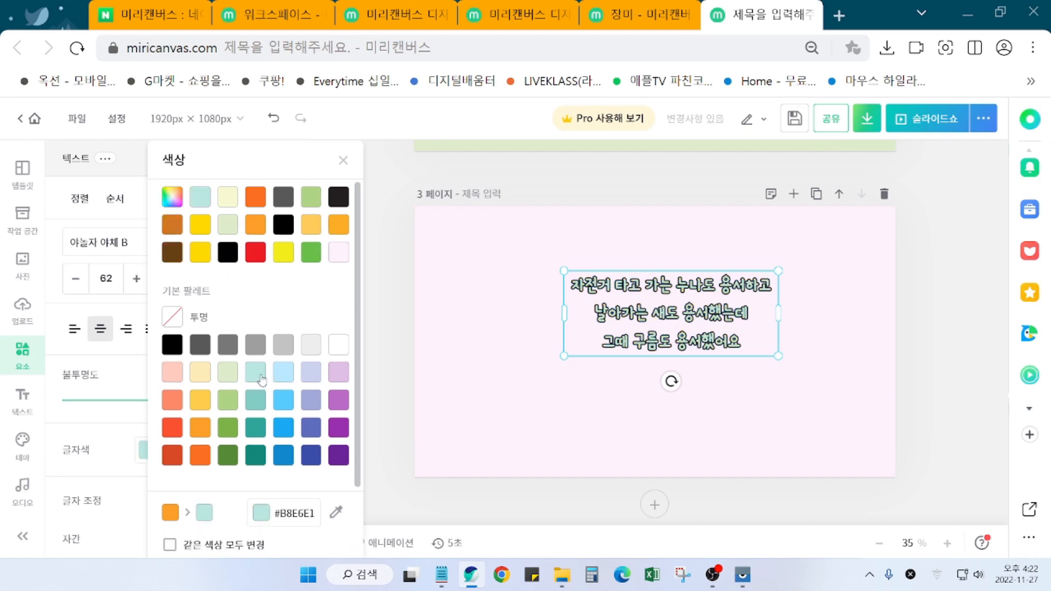
pyautogui.click(379, 325)
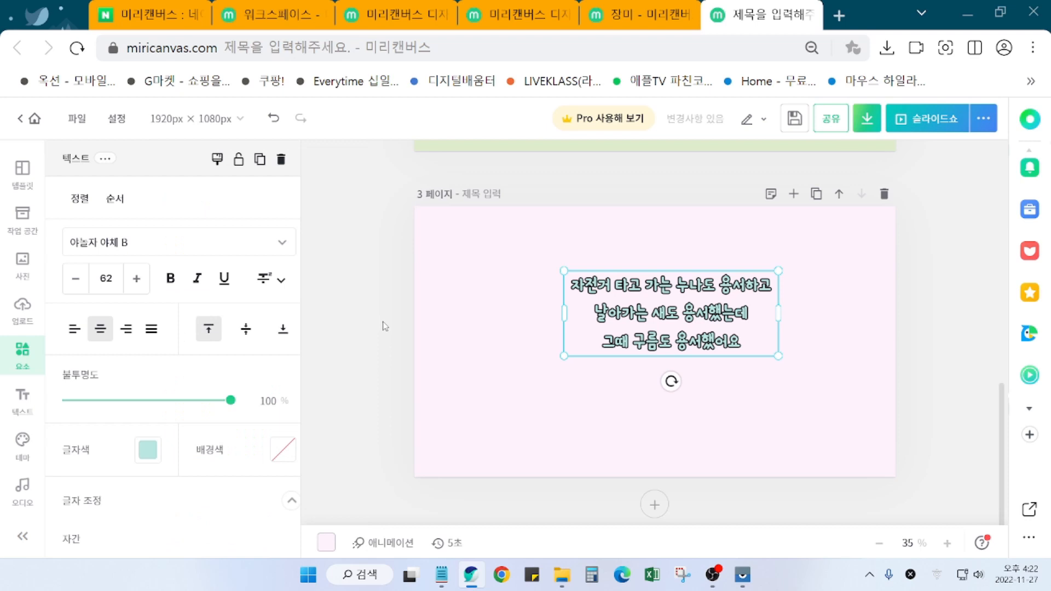
pyautogui.scroll(-2, 142, 486)
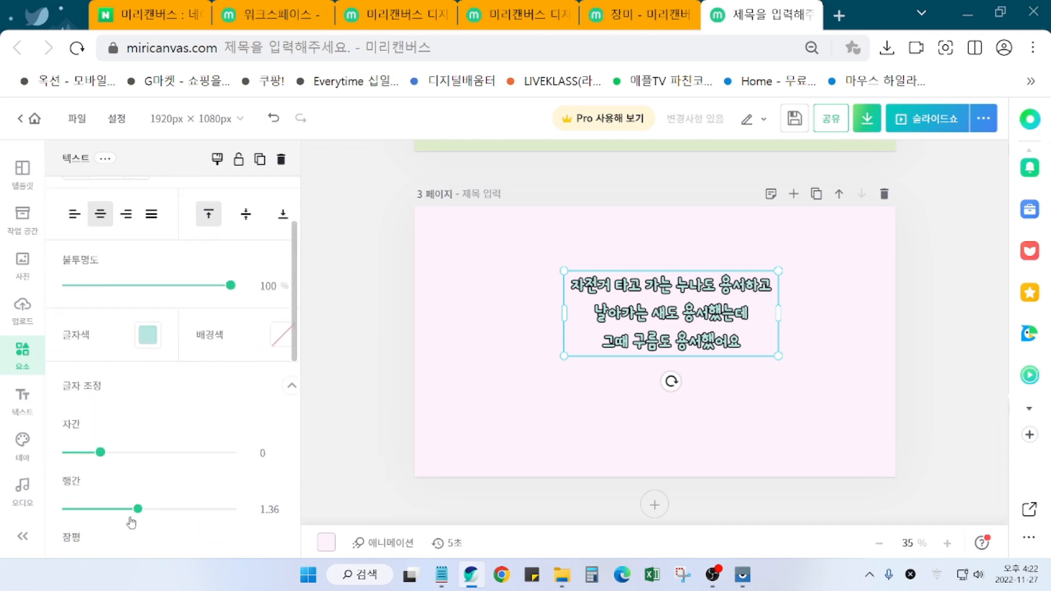
pyautogui.moveTo(138, 509); pyautogui.dragTo(144, 509)
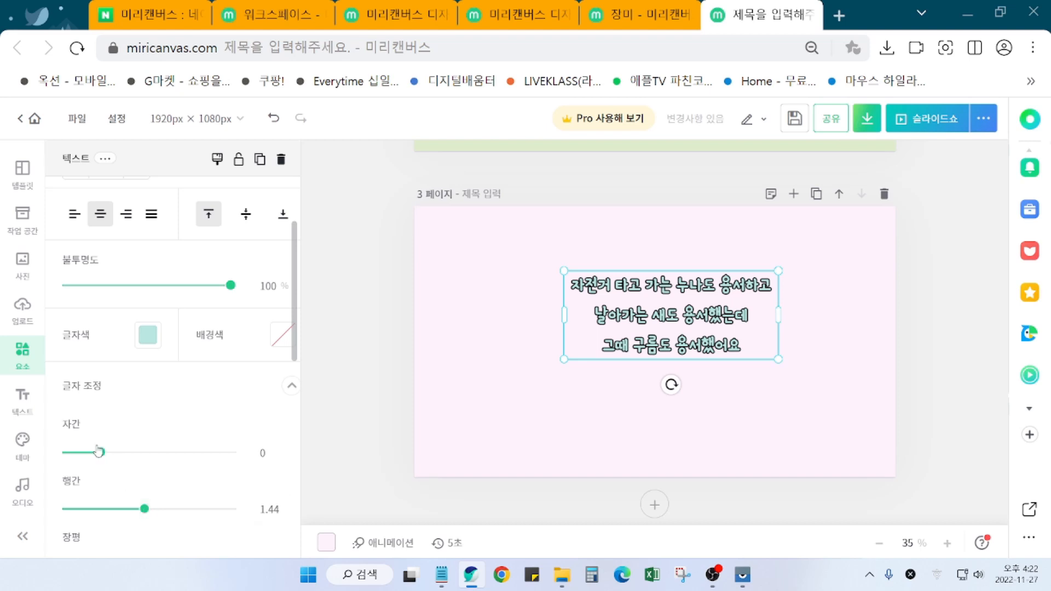
pyautogui.scroll(-1, 141, 478)
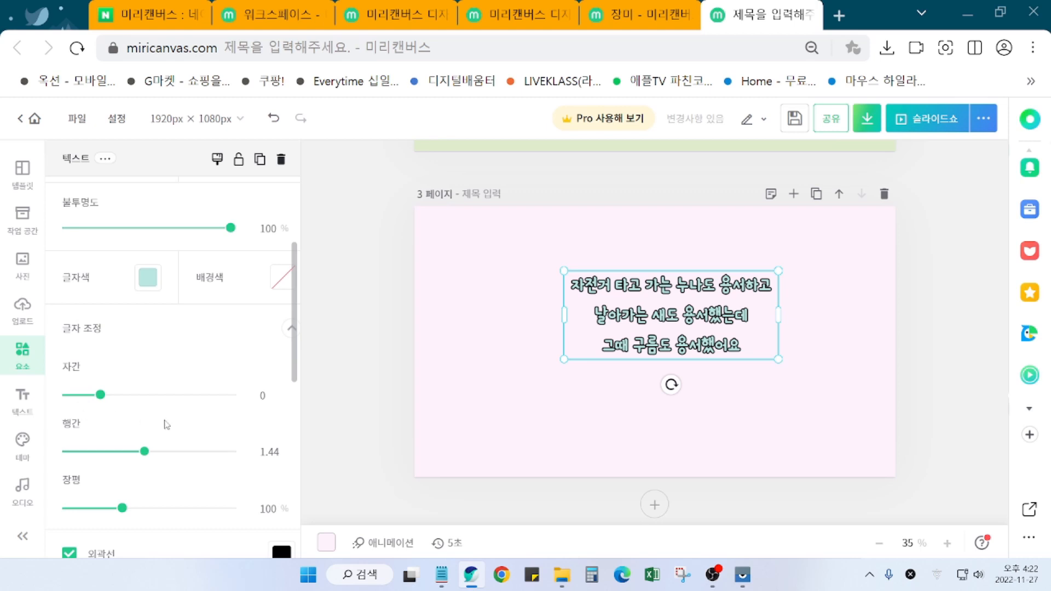
pyautogui.scroll(-3, 163, 435)
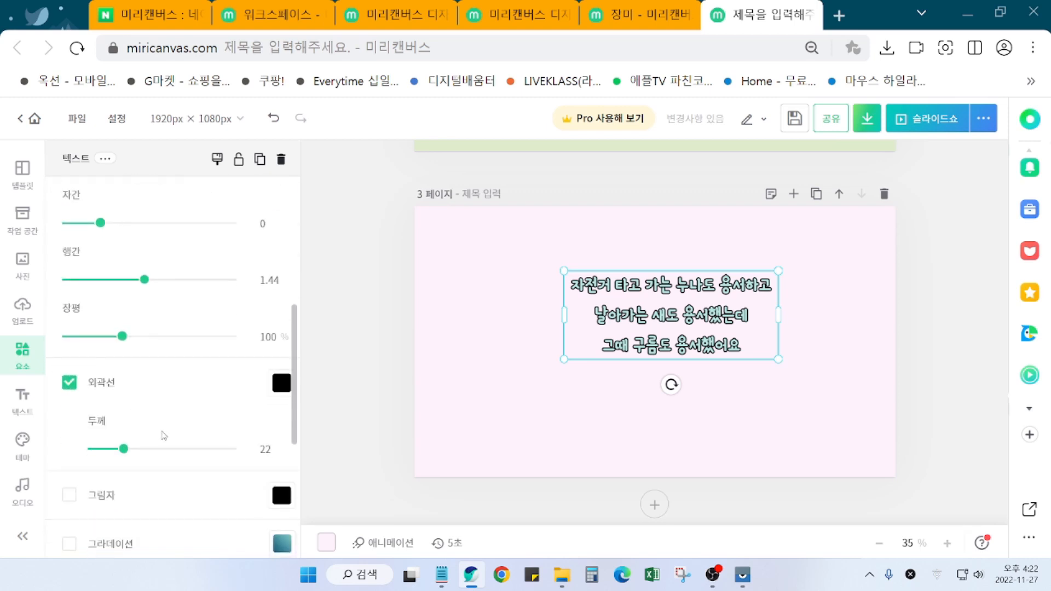
pyautogui.moveTo(126, 450); pyautogui.dragTo(113, 452)
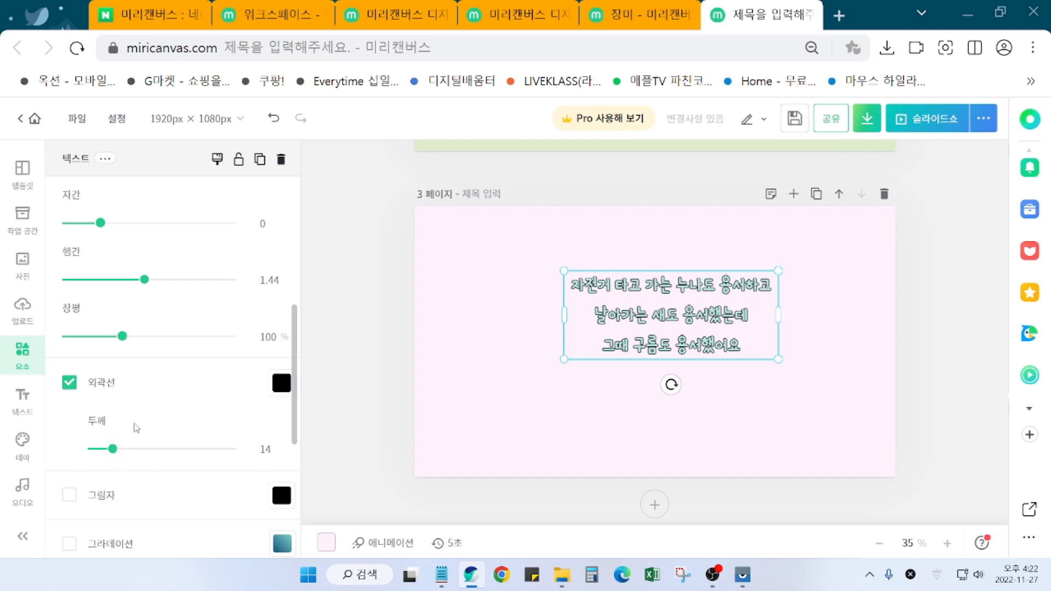
pyautogui.scroll(5, 144, 422)
# Step: Try light, bright and deep blue text colours, then keep the poem light teal
pyautogui.click(146, 393)
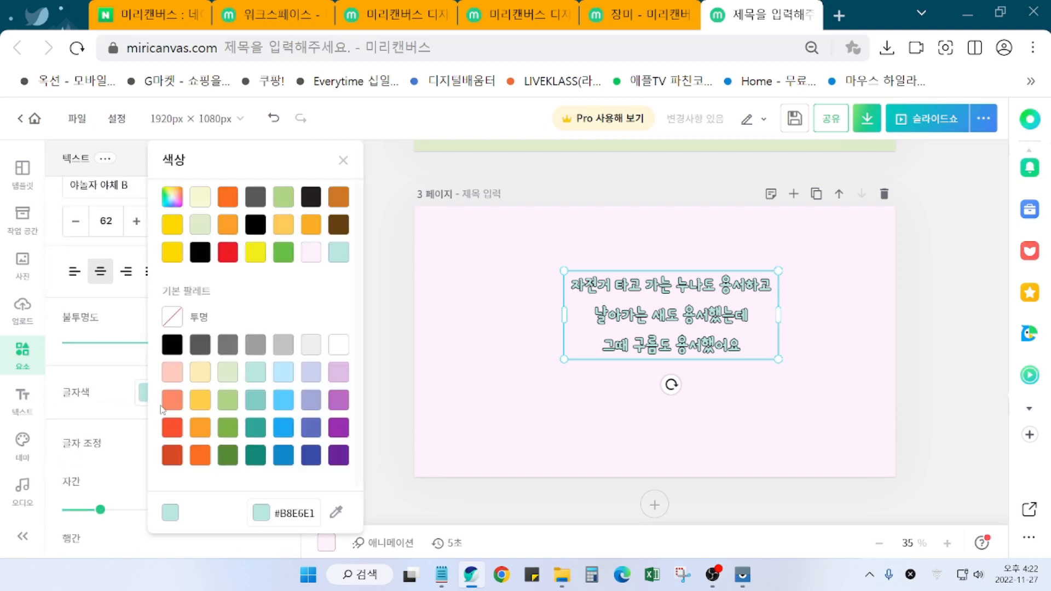
pyautogui.click(288, 404)
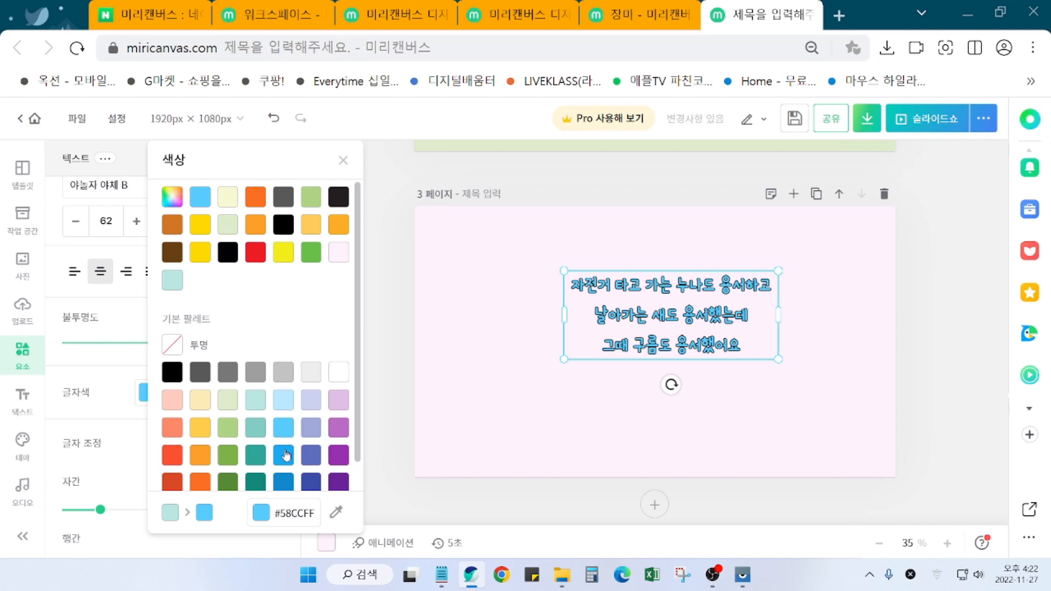
pyautogui.click(291, 464)
pyautogui.click(285, 487)
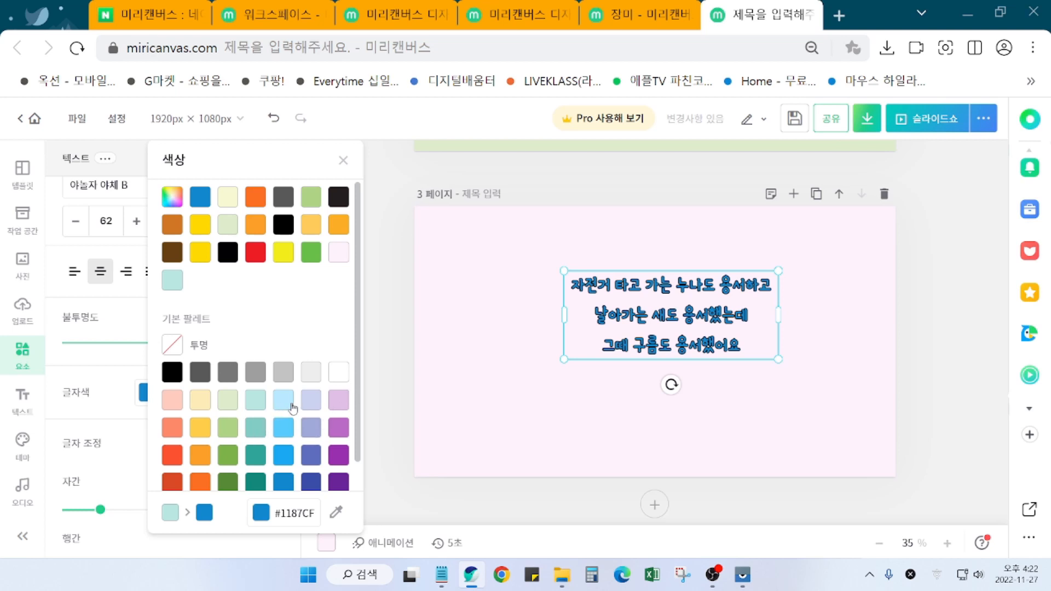
pyautogui.click(259, 401)
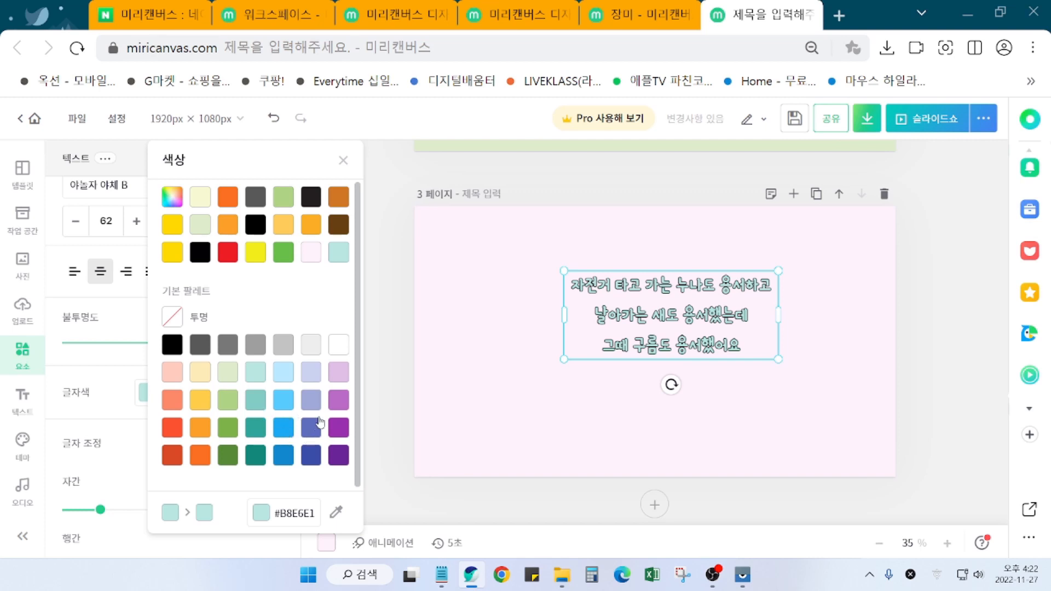
pyautogui.click(388, 354)
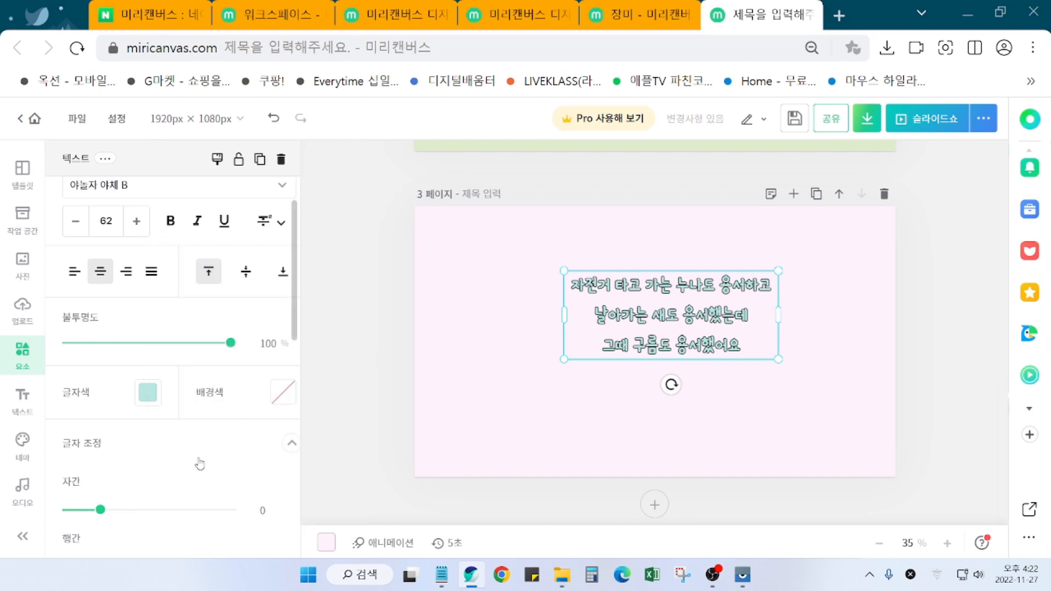
# Step: Try dark grey and red text outlines, then keep the outline black
pyautogui.scroll(-4, 200, 465)
pyautogui.click(281, 441)
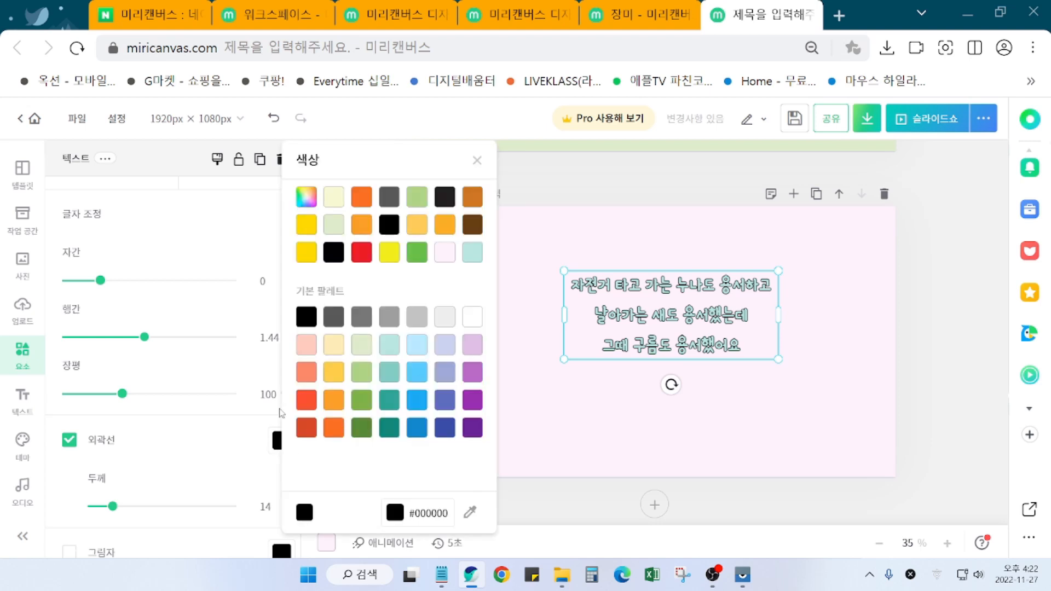
pyautogui.click(338, 319)
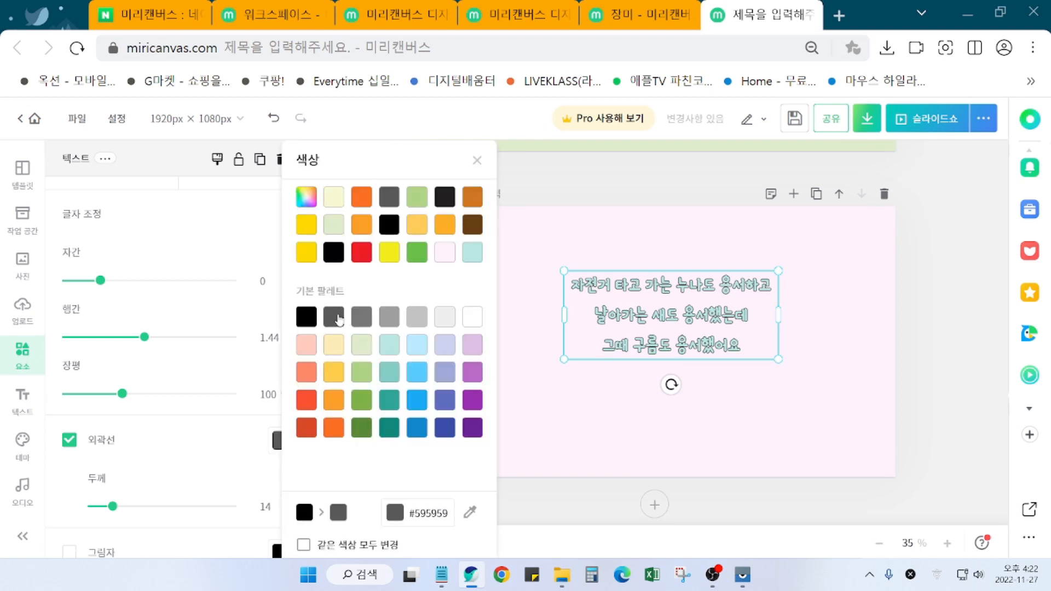
pyautogui.click(307, 320)
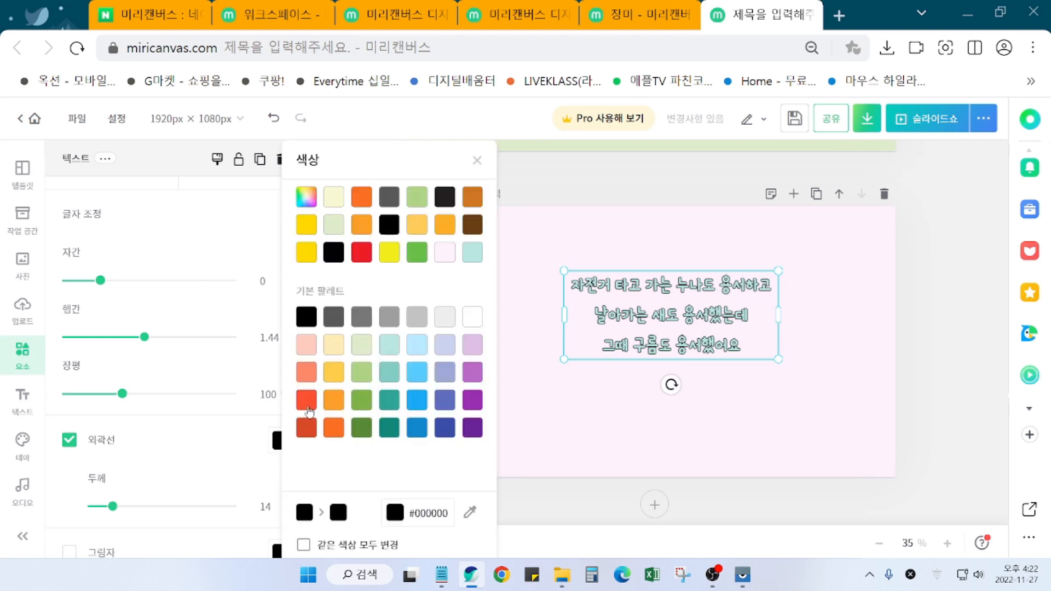
pyautogui.click(308, 434)
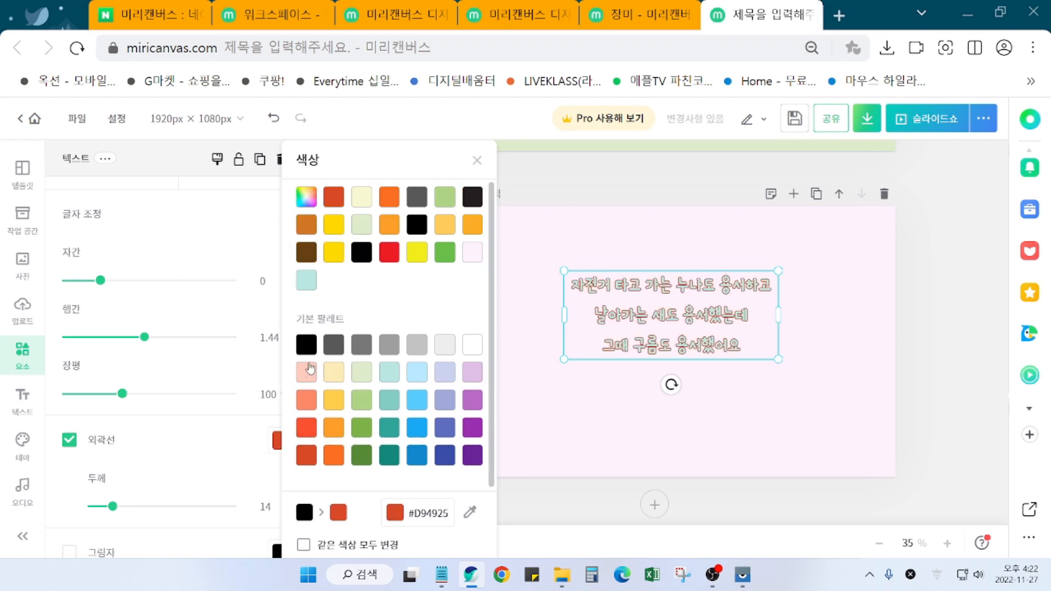
pyautogui.click(308, 345)
pyautogui.click(929, 393)
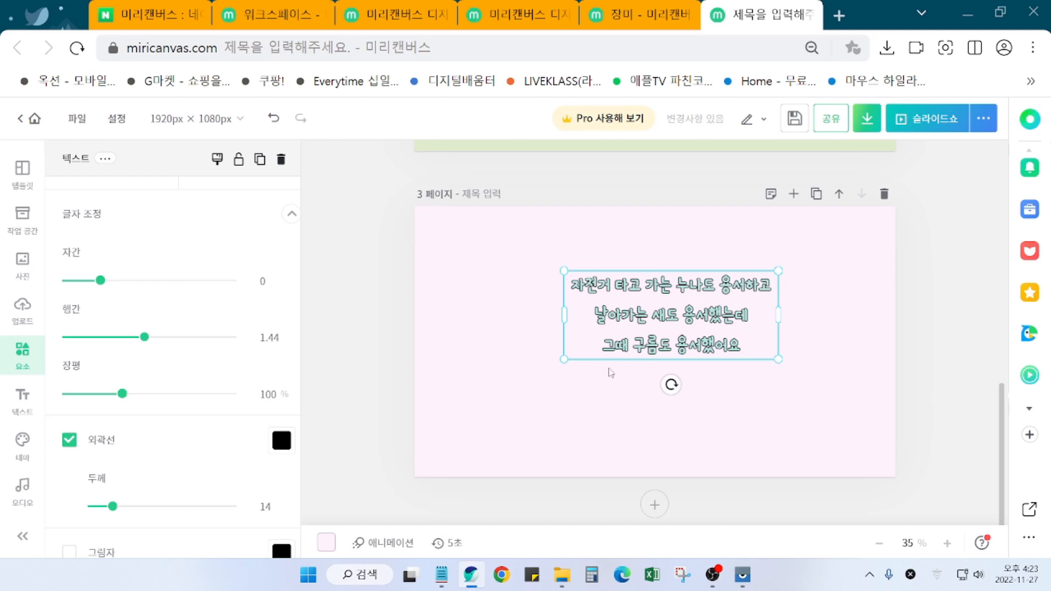
# Step: Raise the poem's line spacing from 1.44 to 1.51 and shift the text block slightly left
pyautogui.scroll(-3, 235, 464)
pyautogui.scroll(4, 170, 361)
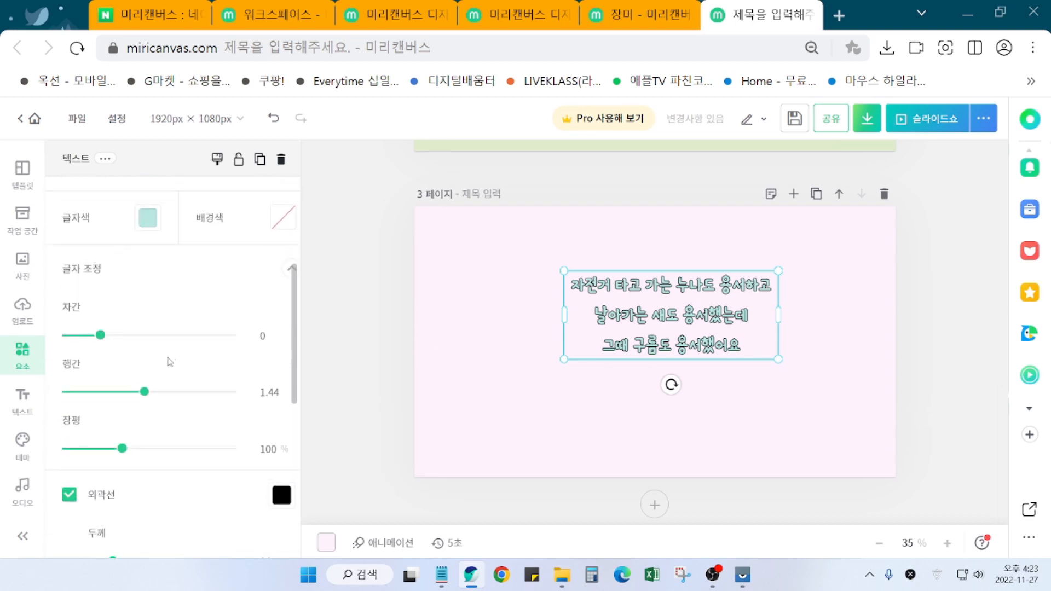
pyautogui.scroll(-3, 175, 383)
pyautogui.scroll(6, 204, 443)
pyautogui.scroll(-6, 203, 449)
pyautogui.scroll(3, 188, 499)
pyautogui.scroll(3, 188, 499)
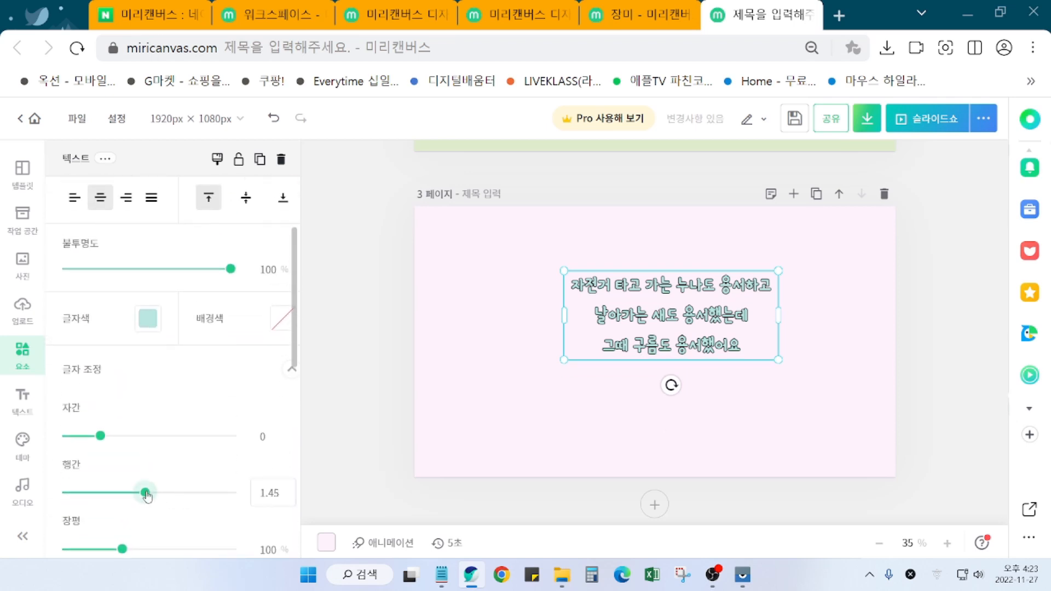
pyautogui.moveTo(146, 494); pyautogui.dragTo(151, 494)
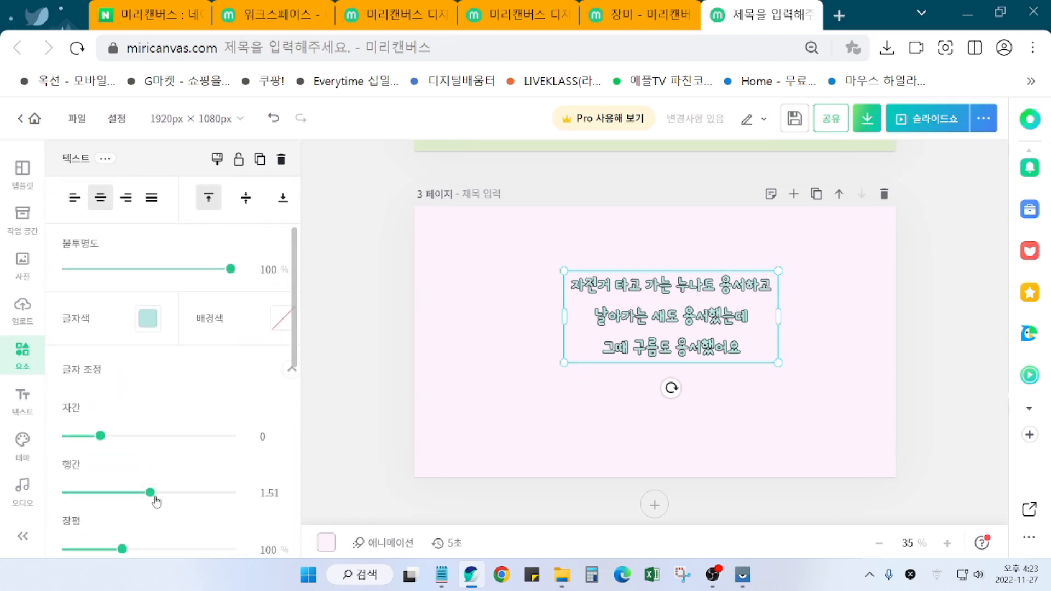
pyautogui.moveTo(683, 332); pyautogui.dragTo(671, 336)
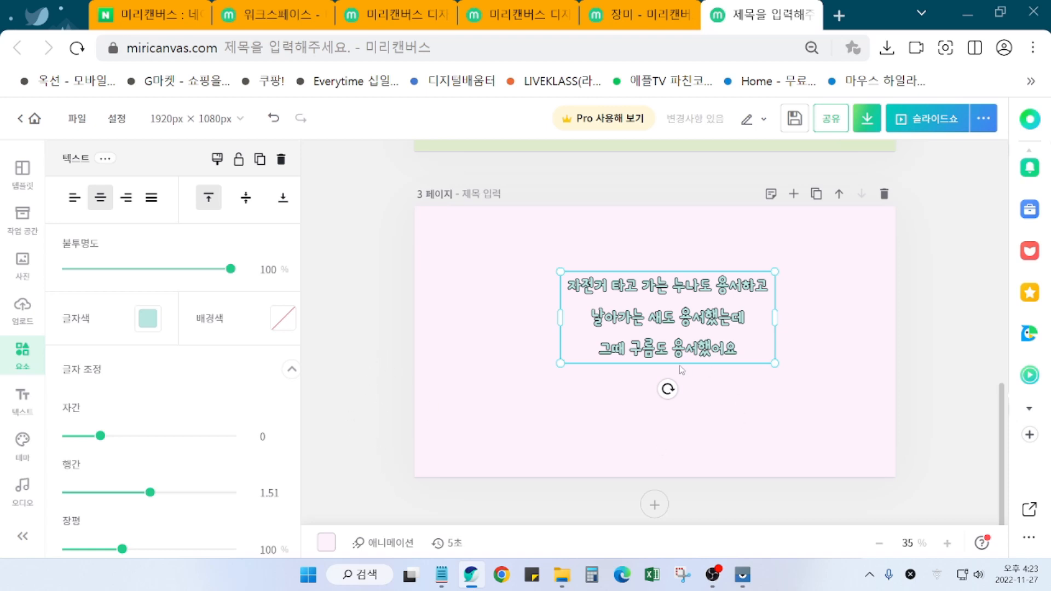
# Step: Search the elements panel for '자전거' and browse the bicycle illustration results
pyautogui.click(367, 333)
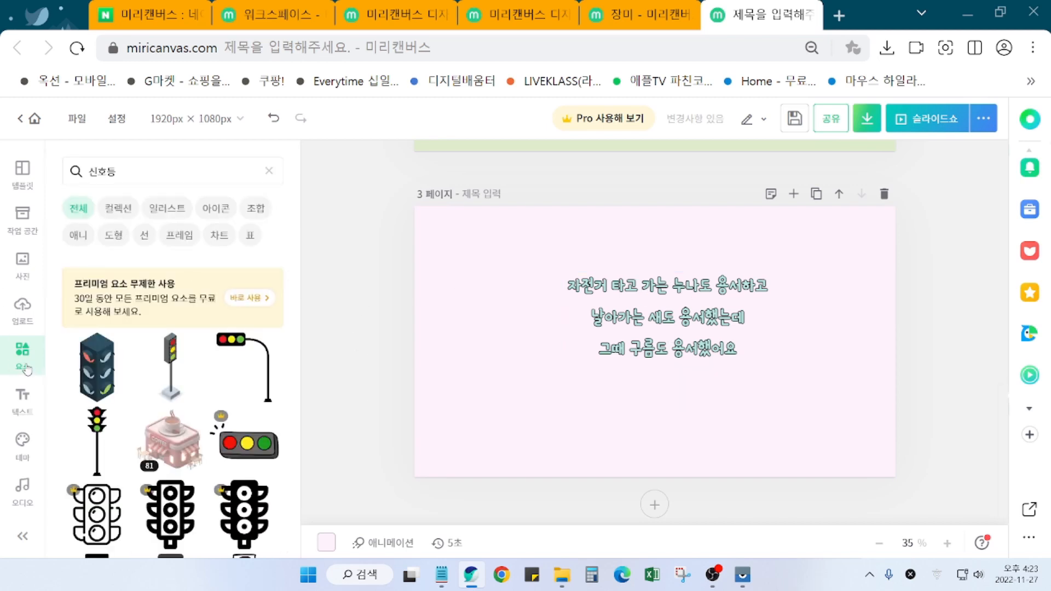
pyautogui.click(124, 172)
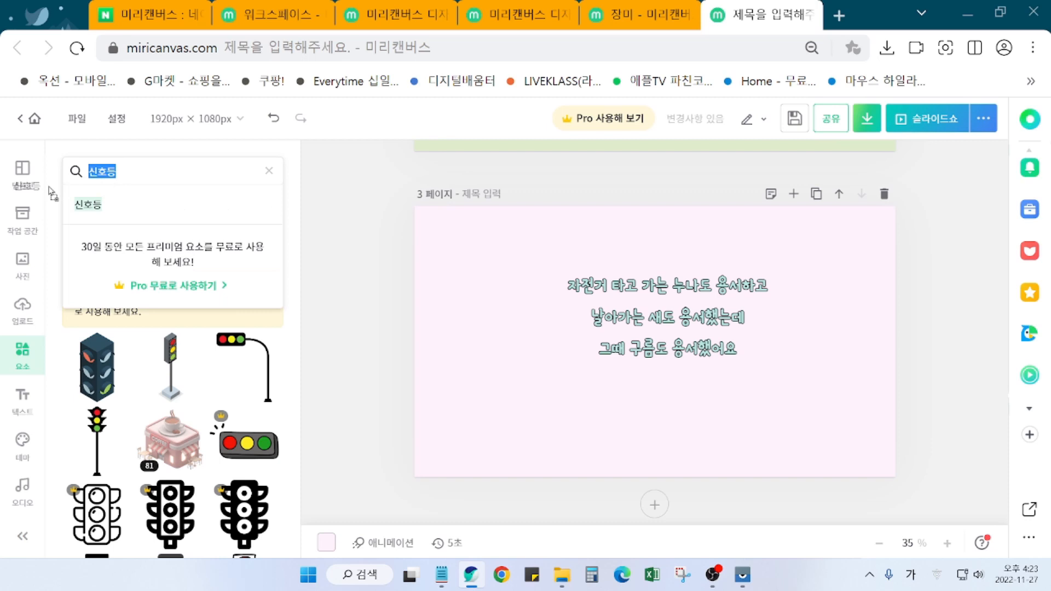
pyautogui.write('자전거')
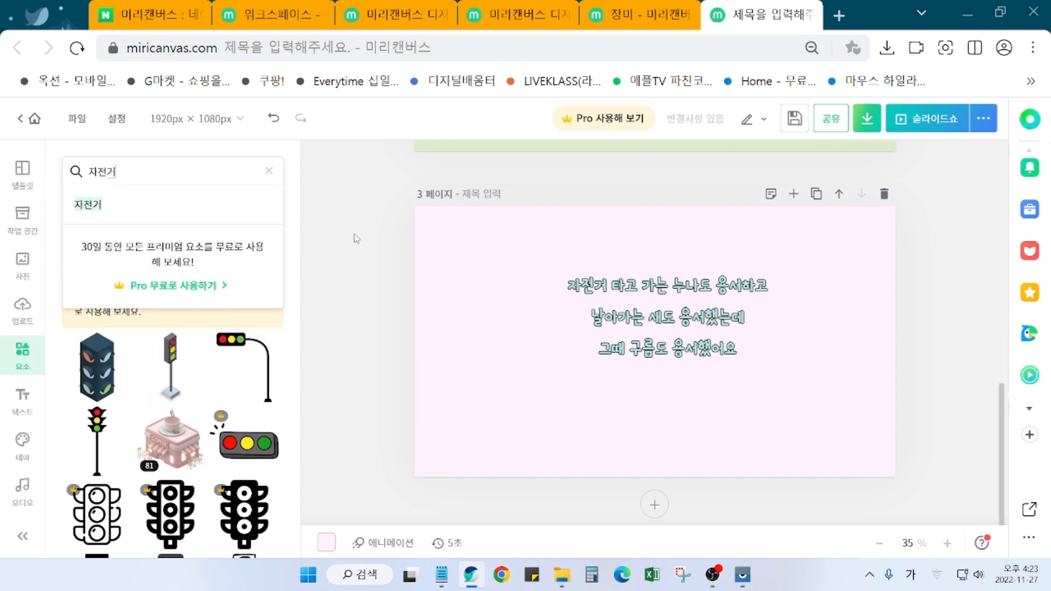
pyautogui.press('Return')
pyautogui.scroll(-2, 142, 449)
pyautogui.scroll(2, 110, 427)
pyautogui.scroll(-2, 82, 405)
pyautogui.scroll(-6, 109, 427)
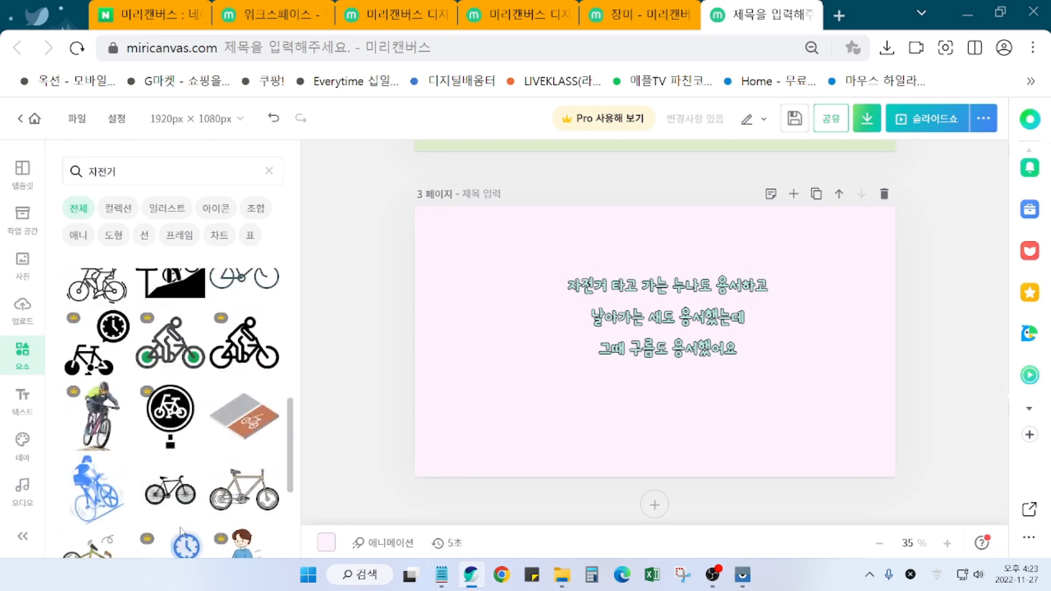
pyautogui.scroll(-5, 180, 525)
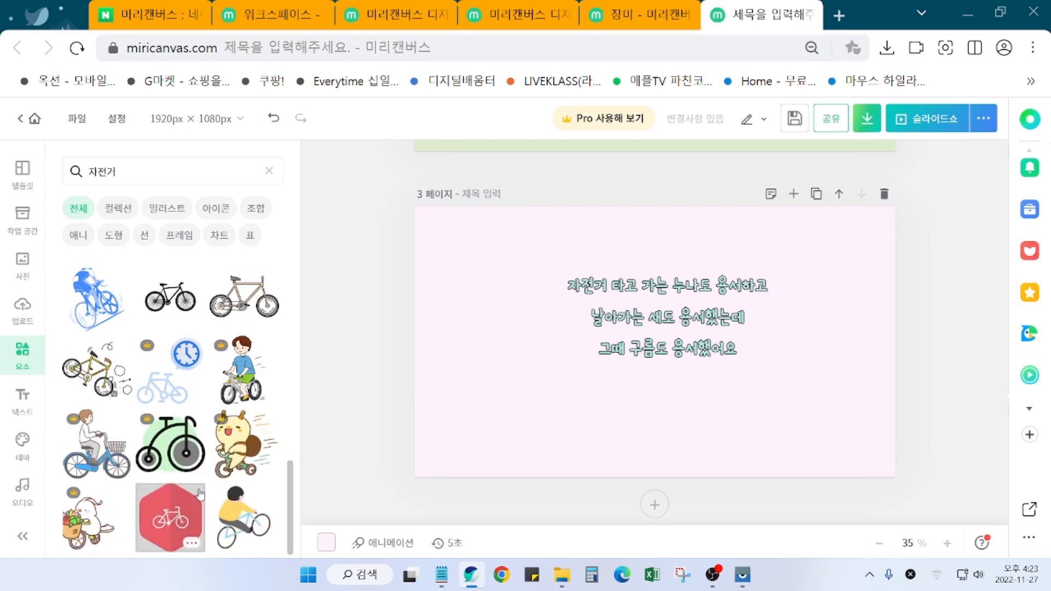
pyautogui.scroll(-8, 198, 494)
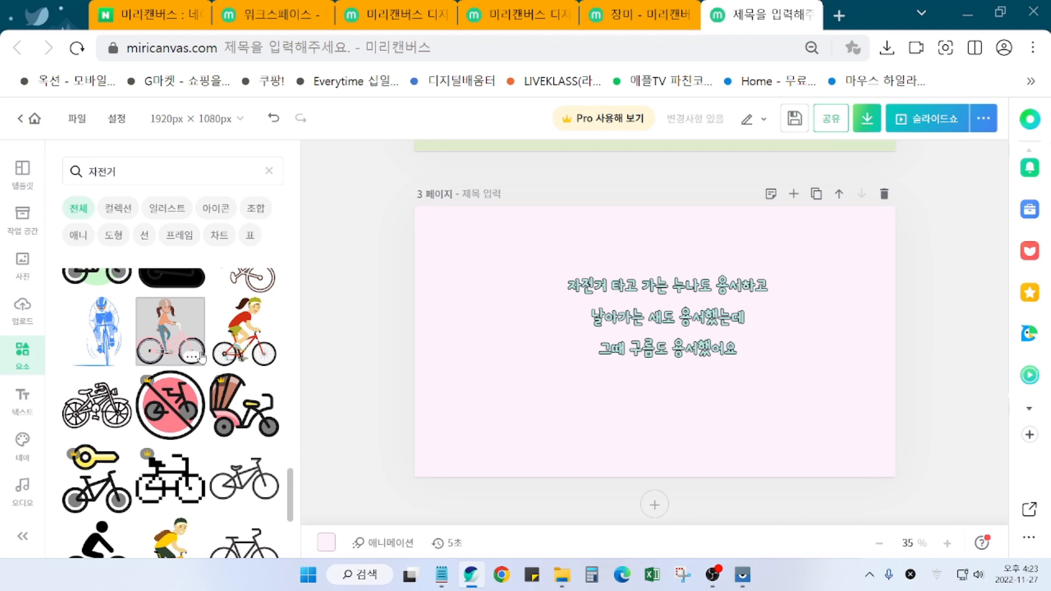
# Step: Place the red-shirted cyclist, shrink it, move it to page 3's lower-left corner and tilt it 5°
pyautogui.click(164, 353)
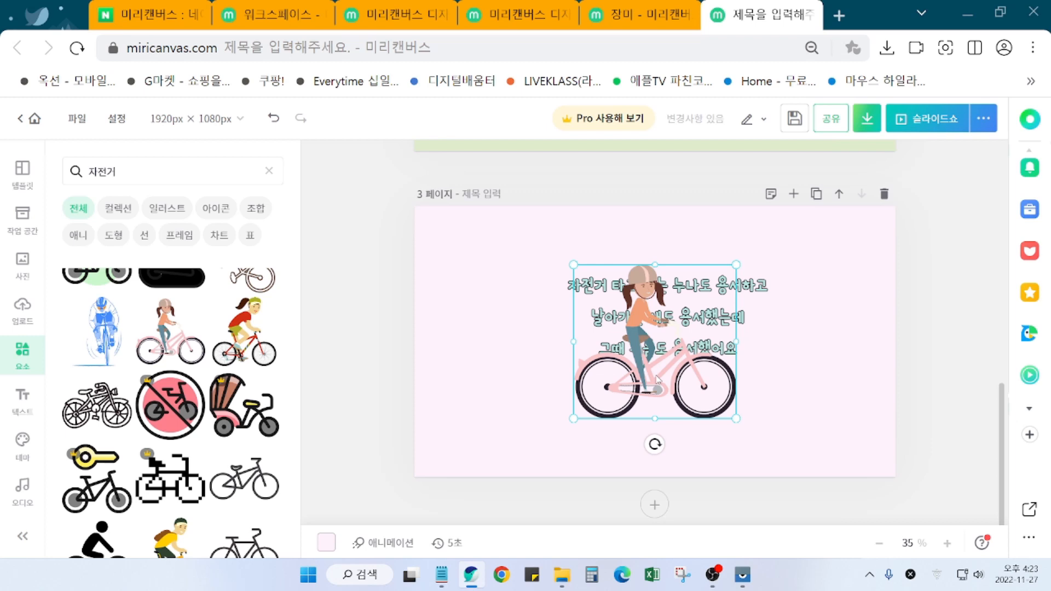
pyautogui.press('Delete')
pyautogui.click(249, 331)
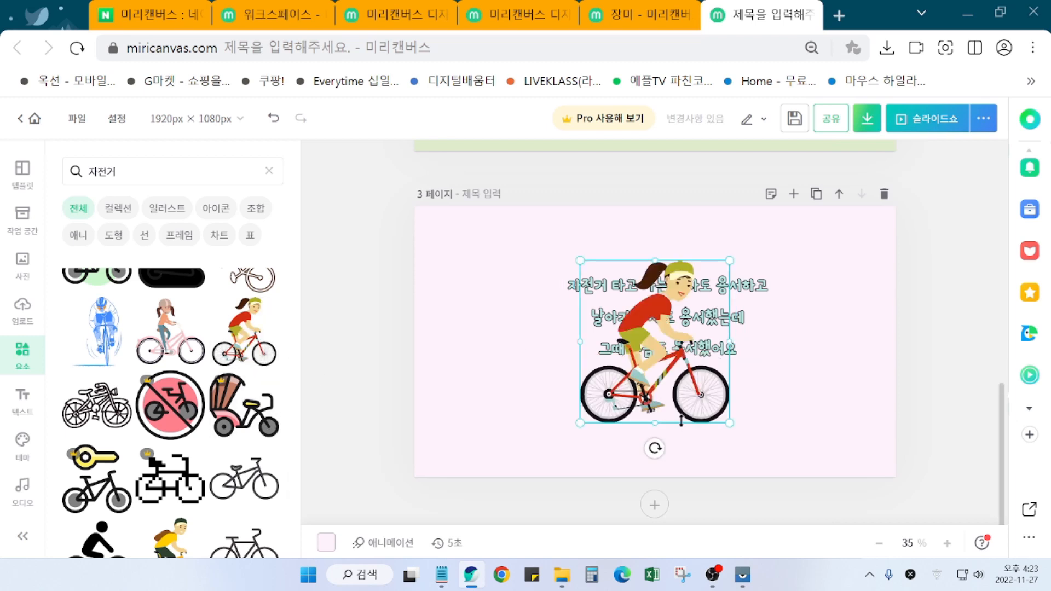
pyautogui.moveTo(723, 422); pyautogui.dragTo(667, 356)
pyautogui.moveTo(611, 307); pyautogui.dragTo(448, 409)
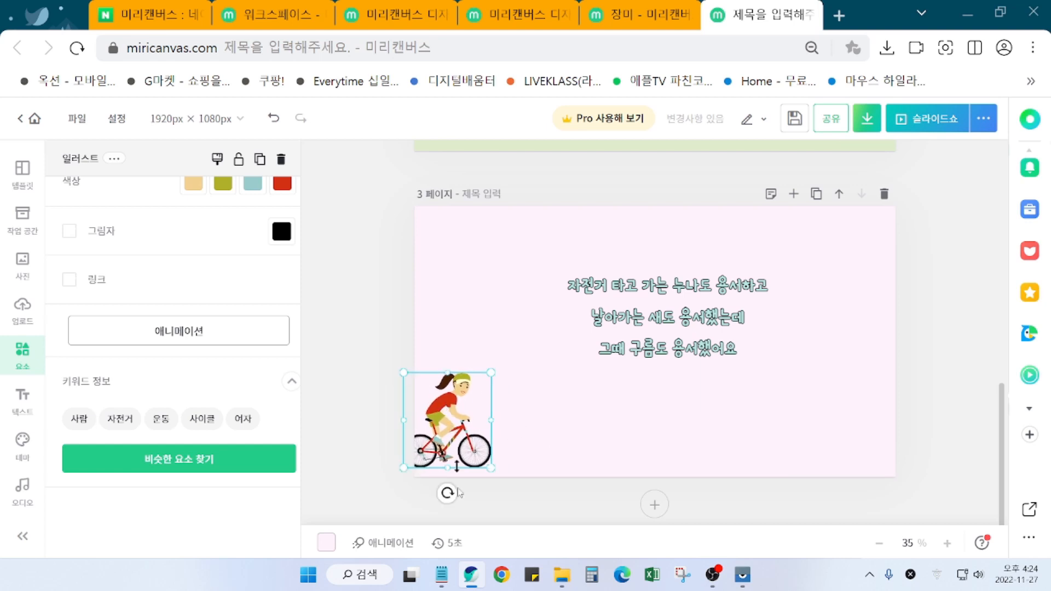
pyautogui.moveTo(447, 493); pyautogui.dragTo(455, 494)
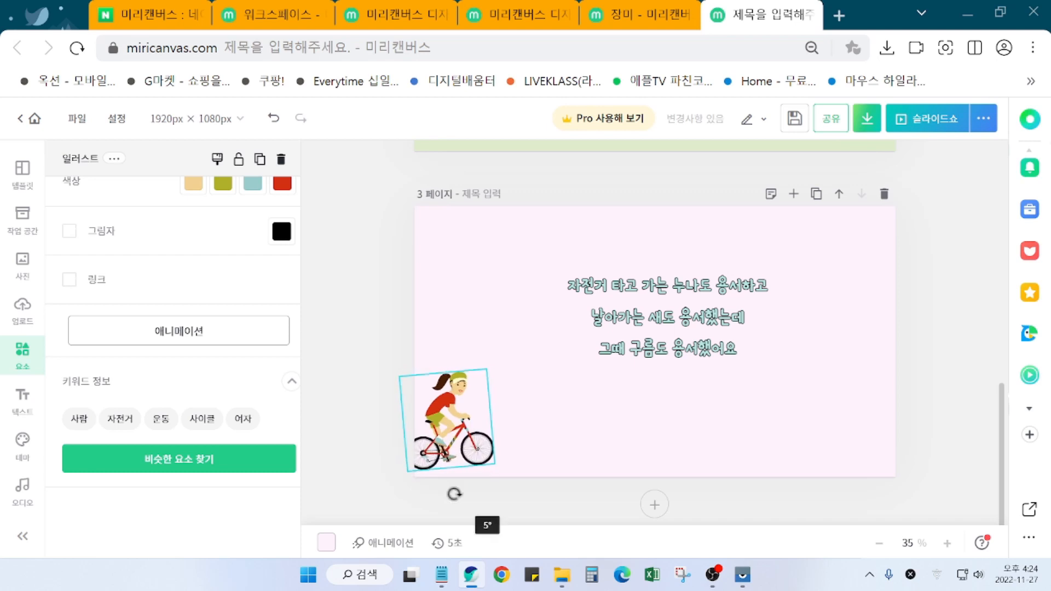
pyautogui.click(722, 519)
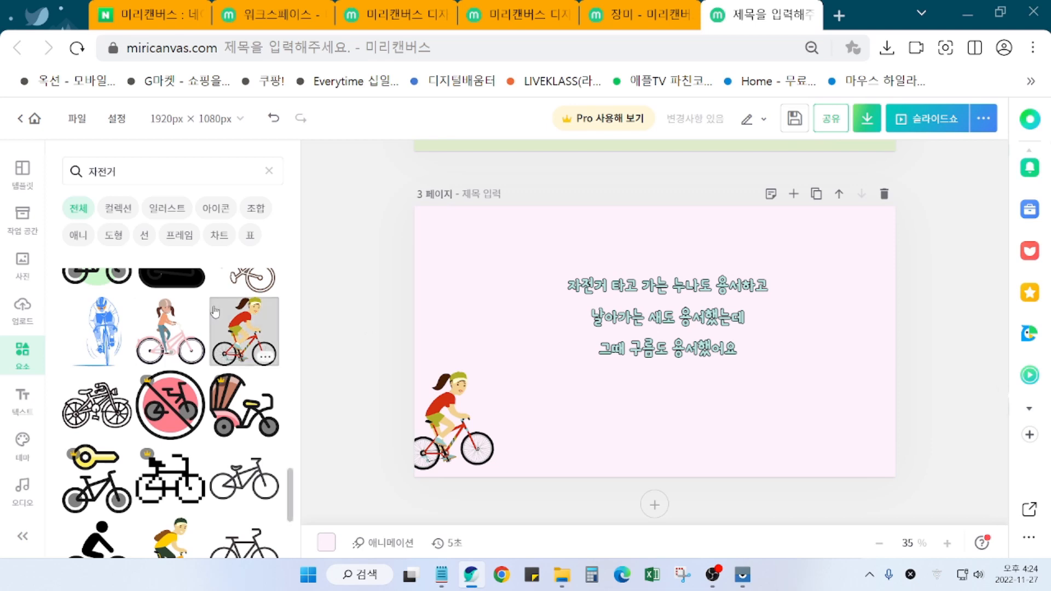
# Step: Replace the element search term with '세' to search for bird illustrations
pyautogui.scroll(3, 246, 328)
pyautogui.doubleClick(104, 173)
pyautogui.click(147, 175)
pyautogui.moveTo(156, 176); pyautogui.dragTo(18, 183)
pyautogui.write('세')
pyautogui.press('Return')
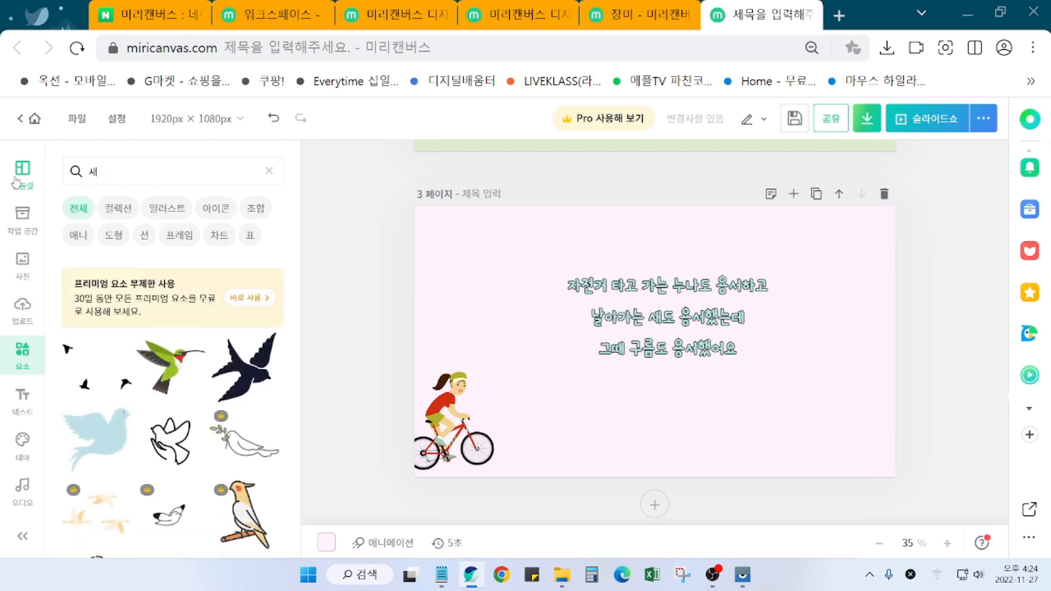
# Step: Add the light blue flying-birds illustration and place it at the poem's upper right
pyautogui.scroll(-2, 143, 461)
pyautogui.scroll(-10, 143, 461)
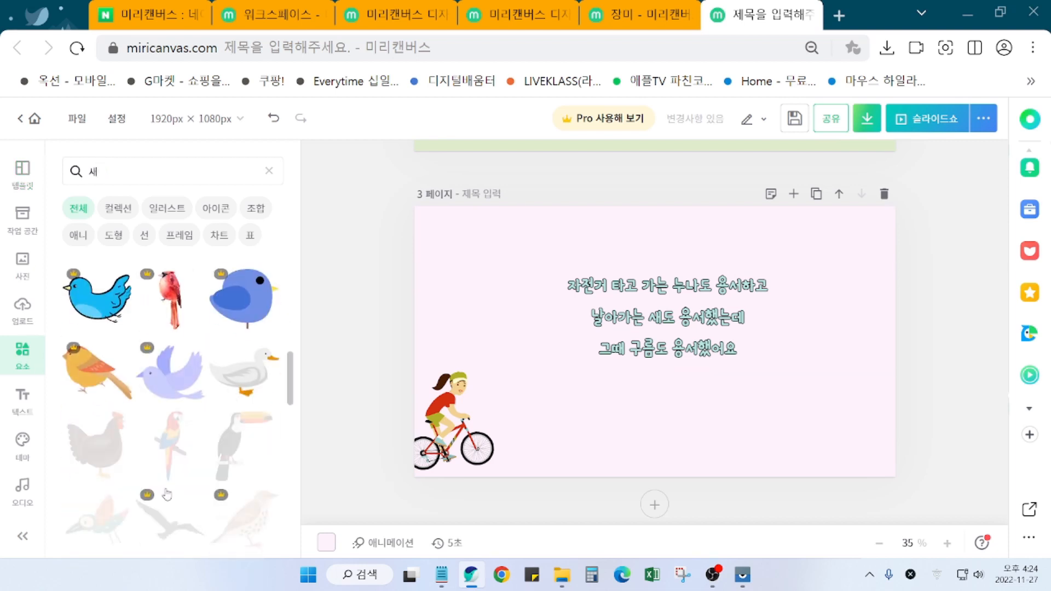
pyautogui.scroll(-8, 170, 499)
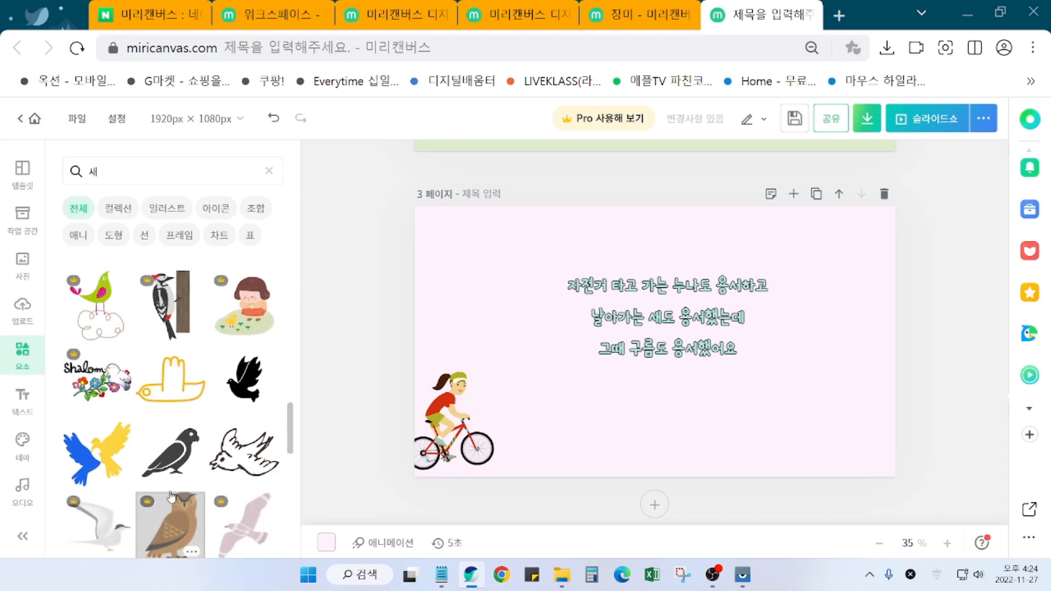
pyautogui.scroll(-8, 172, 497)
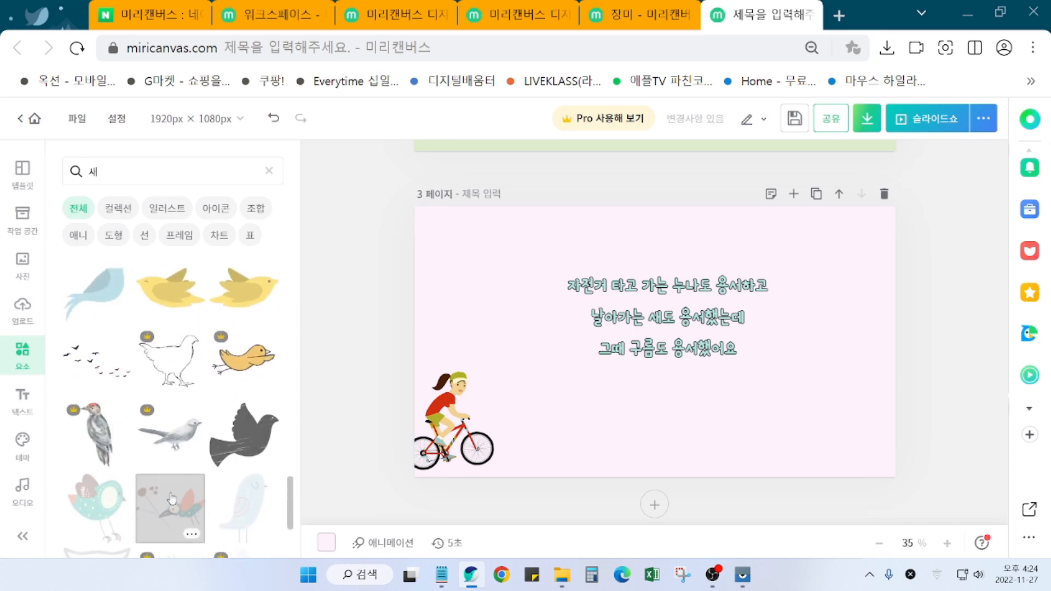
pyautogui.scroll(-8, 171, 498)
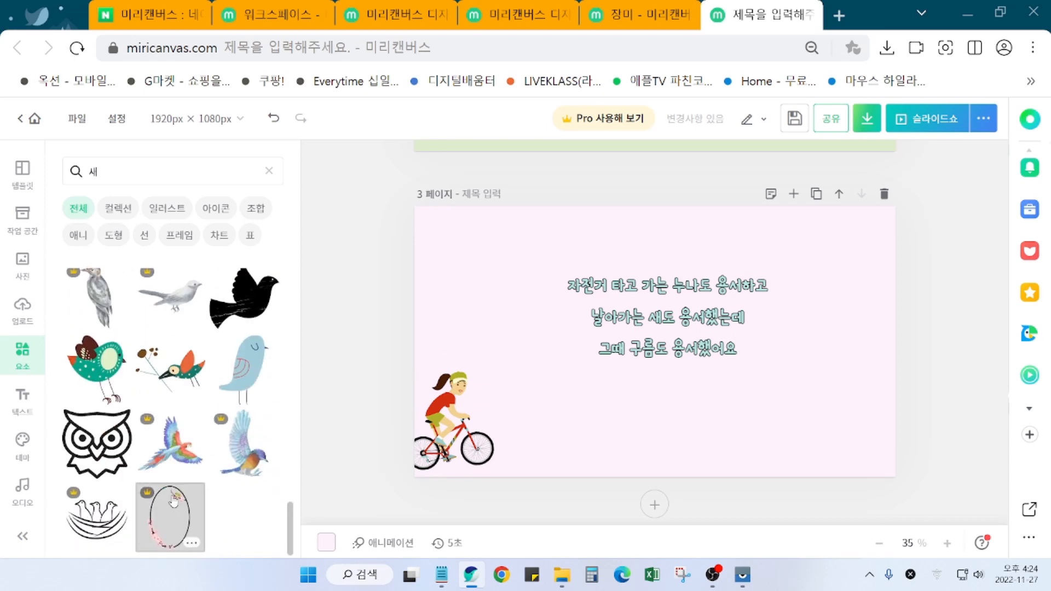
pyautogui.scroll(-8, 174, 506)
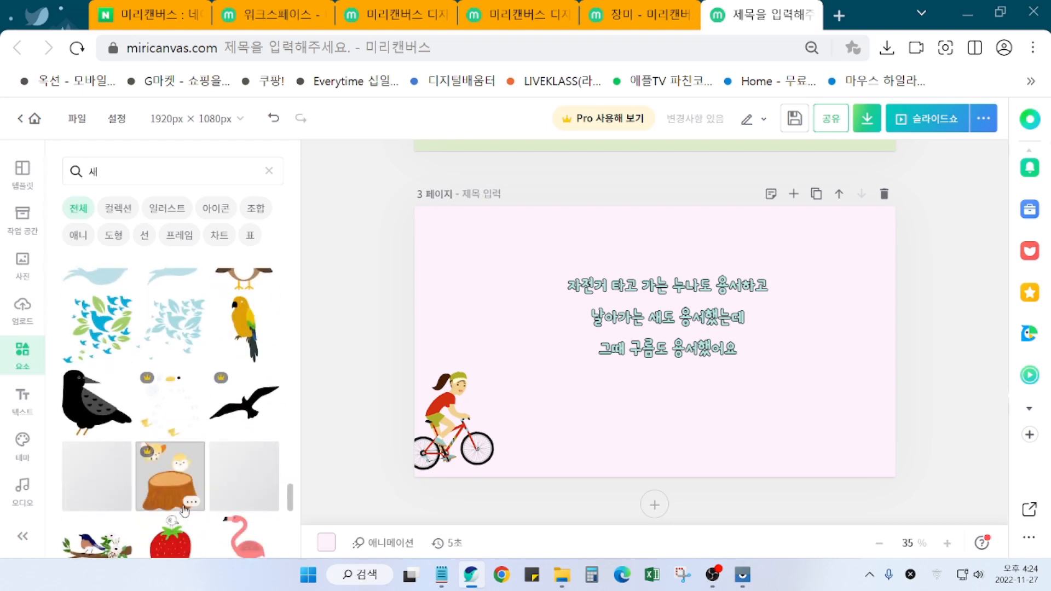
pyautogui.scroll(-3, 185, 512)
pyautogui.scroll(-1, 184, 512)
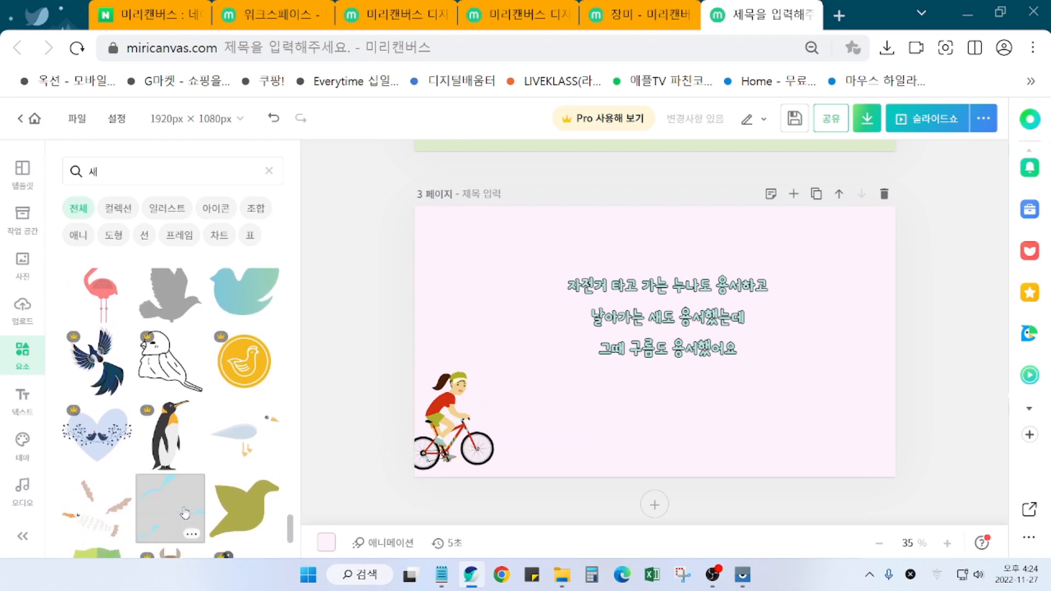
pyautogui.scroll(-3, 185, 512)
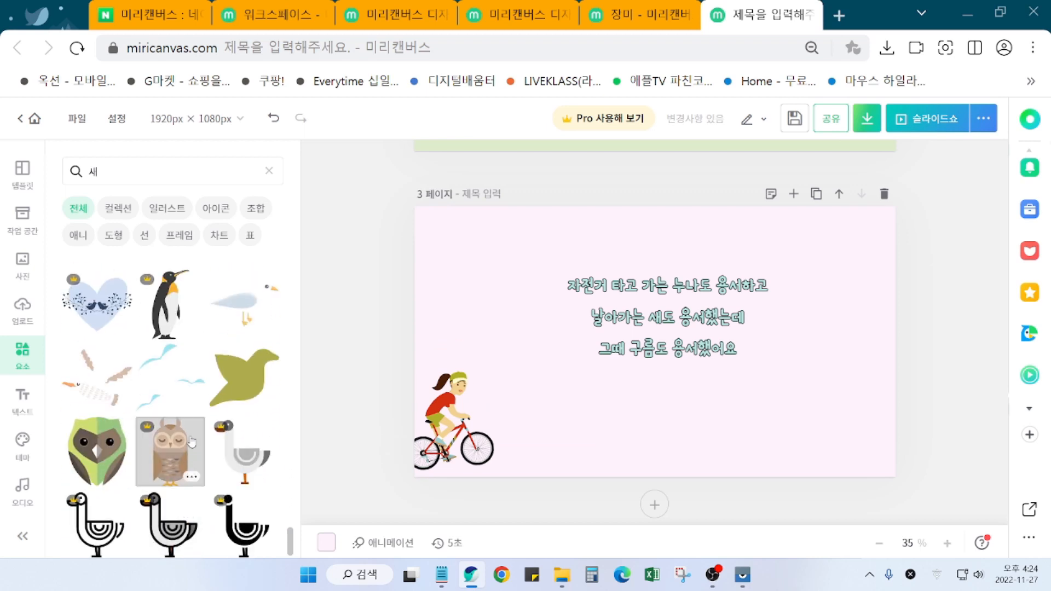
pyautogui.click(185, 379)
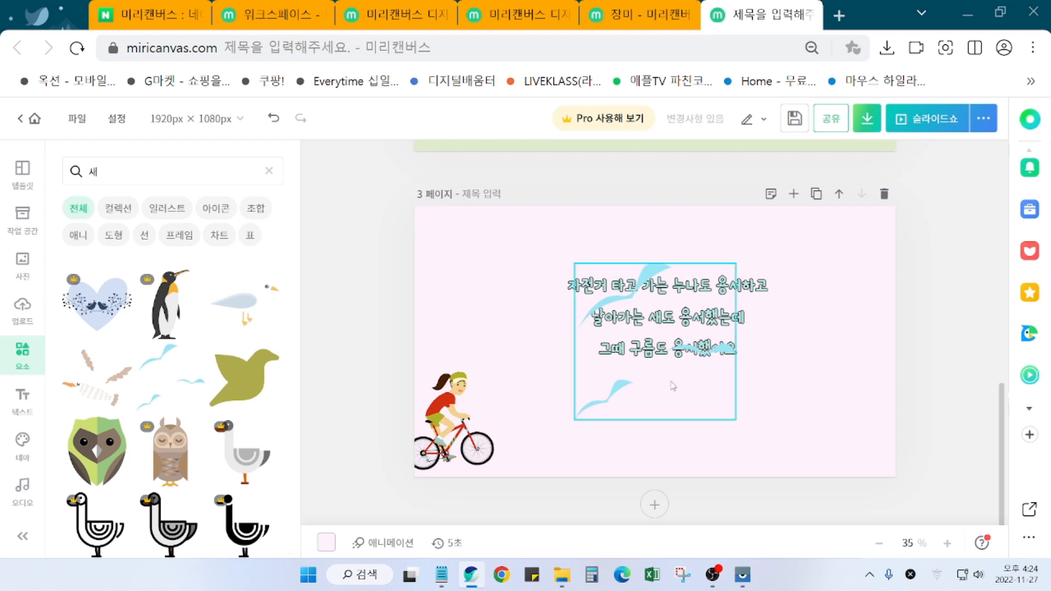
pyautogui.moveTo(643, 381); pyautogui.dragTo(771, 346)
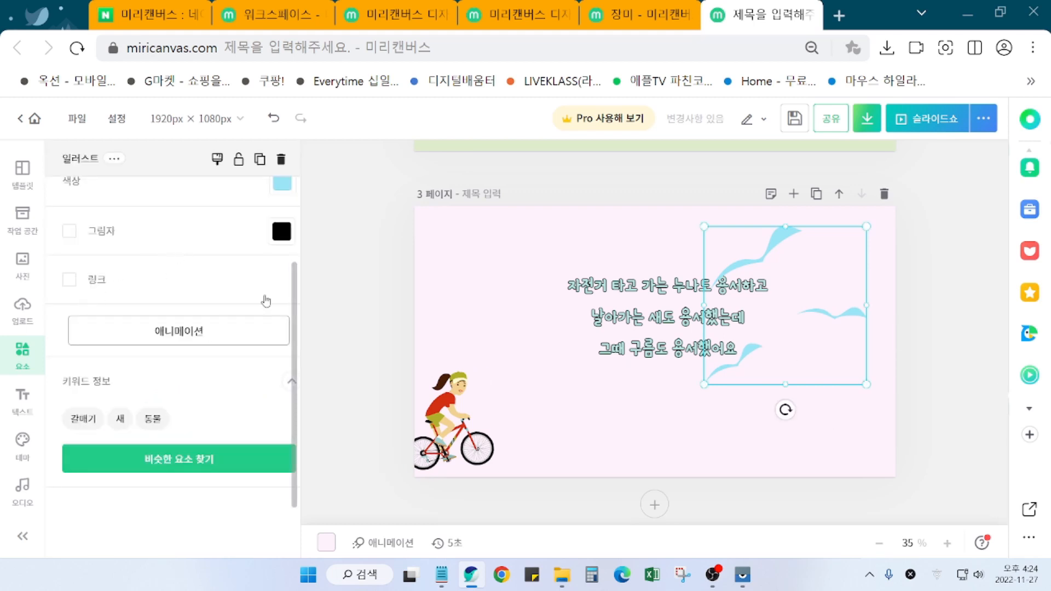
# Step: Recolour the flying birds to yellow #FFD800 and deselect them
pyautogui.scroll(3, 141, 322)
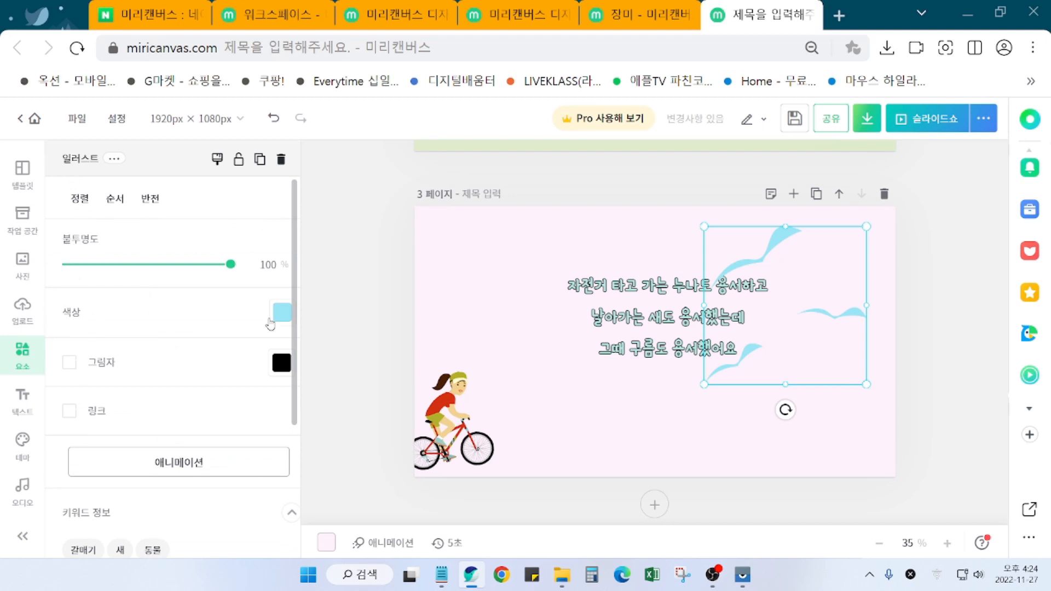
pyautogui.click(289, 318)
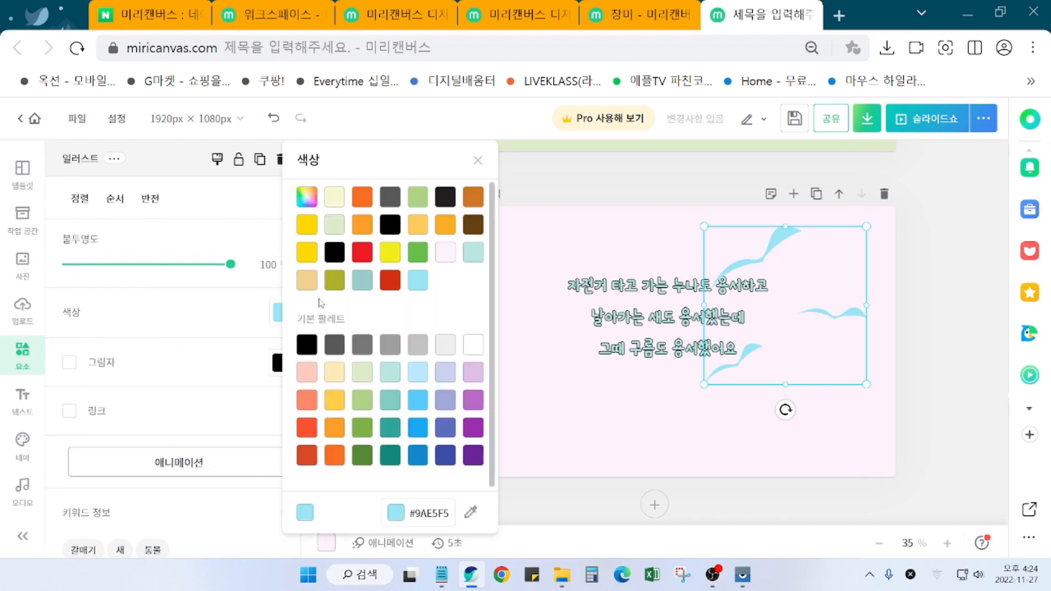
pyautogui.click(311, 232)
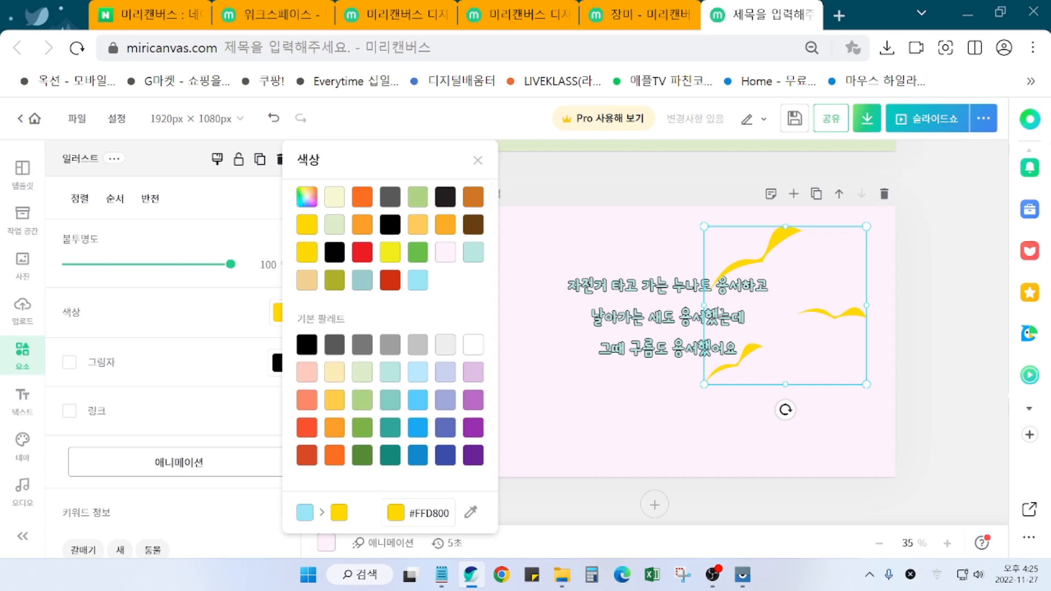
pyautogui.click(953, 358)
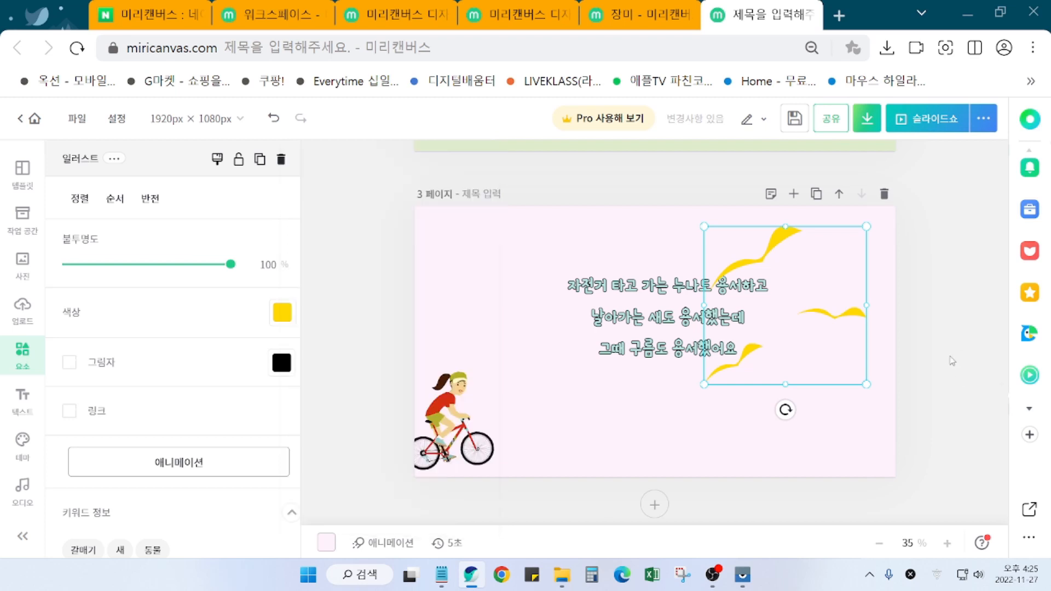
pyautogui.click(935, 391)
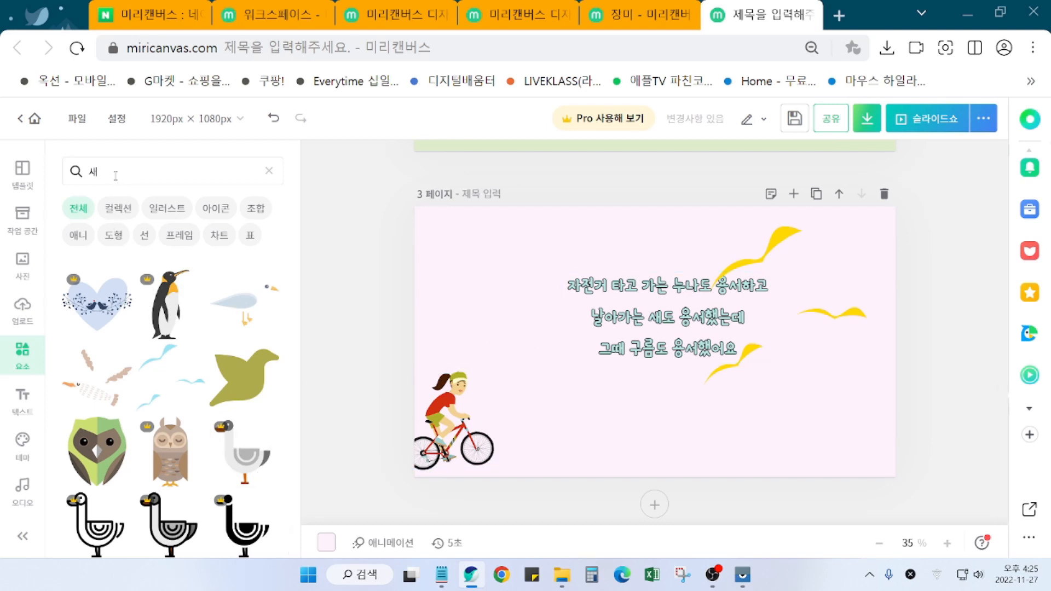
# Step: Search the Elements panel for 구름 (cloud) illustrations
pyautogui.click(131, 174)
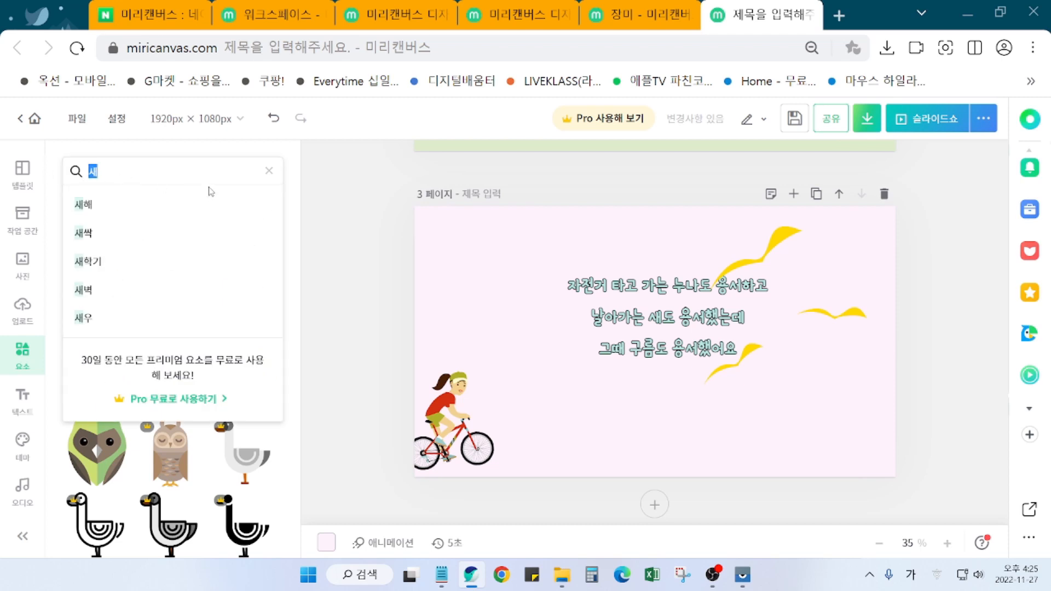
pyautogui.write('구름')
pyautogui.press('Return')
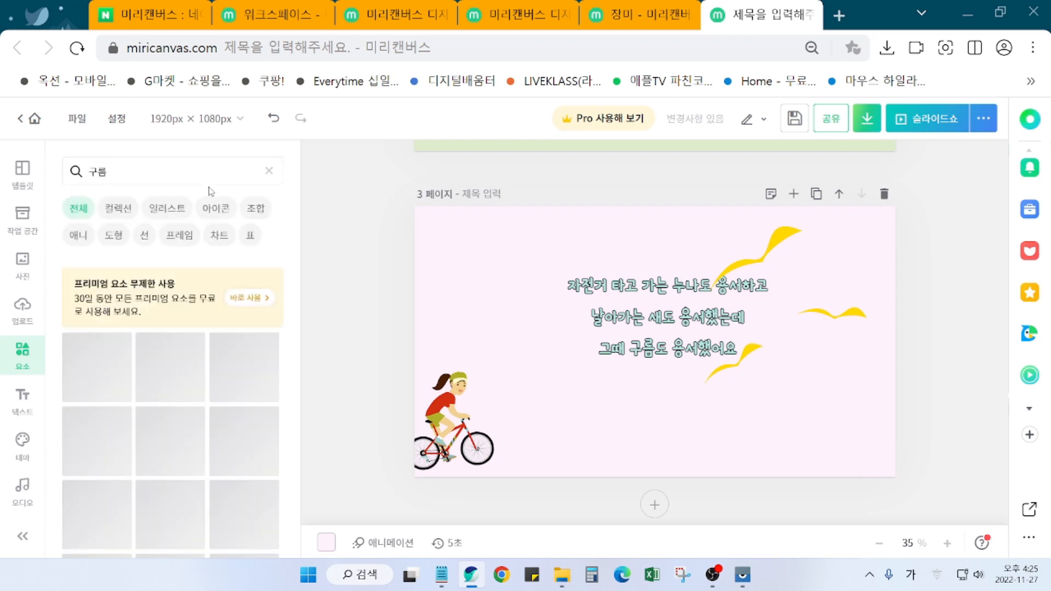
# Step: Add the smiling blue cloud from the results to the centre of page 3
pyautogui.scroll(-5, 181, 509)
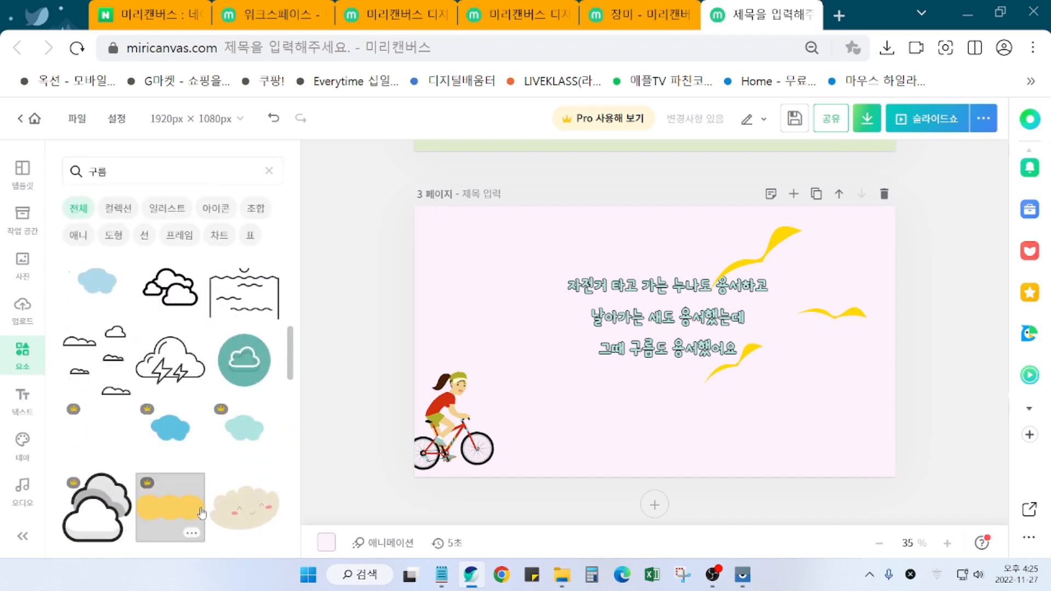
pyautogui.scroll(-6, 201, 513)
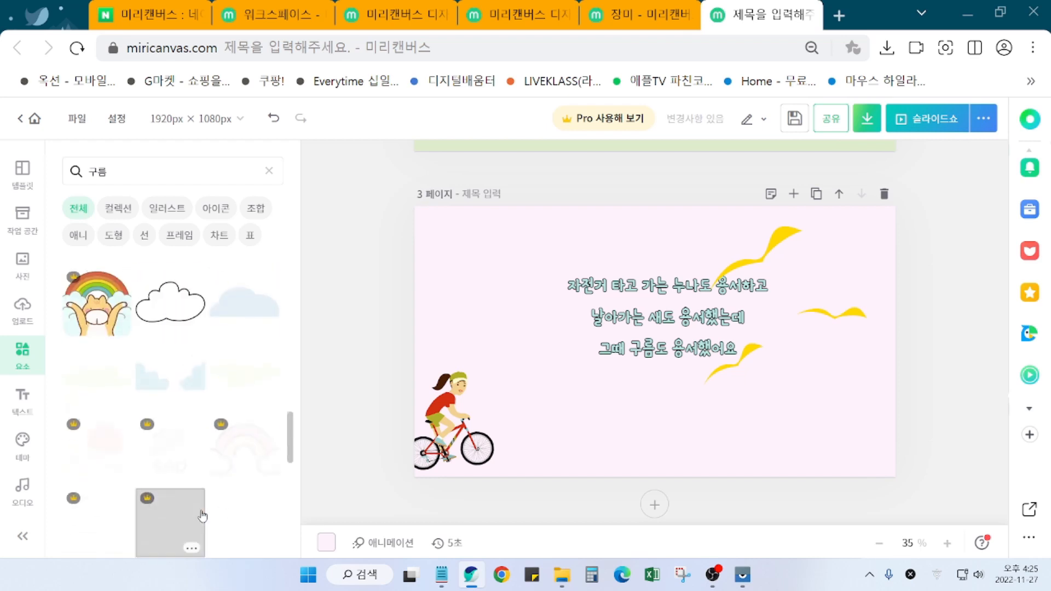
pyautogui.scroll(-5, 203, 514)
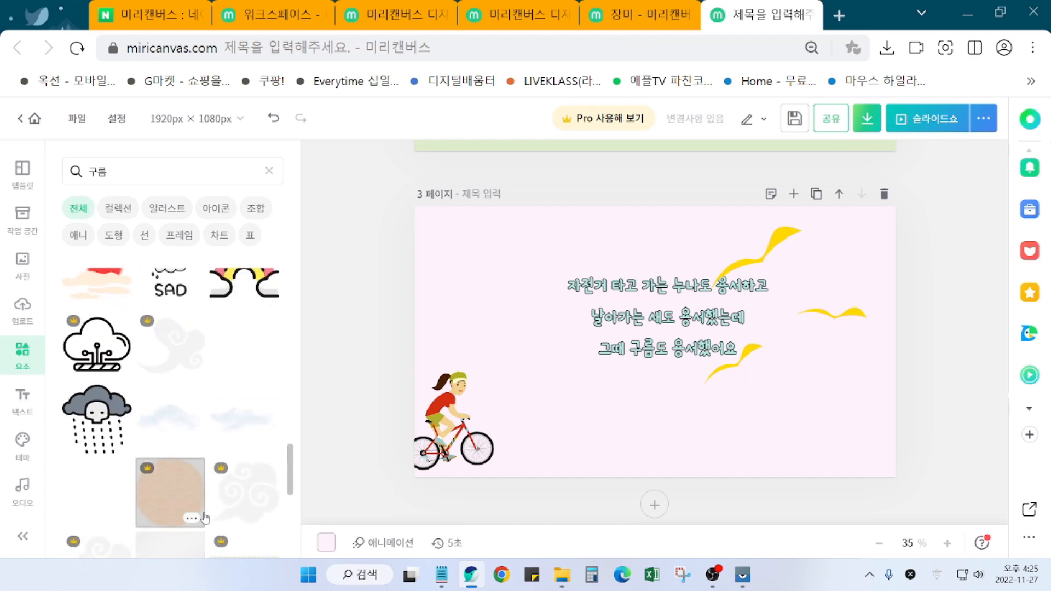
pyautogui.scroll(-1, 207, 520)
pyautogui.scroll(-5, 207, 520)
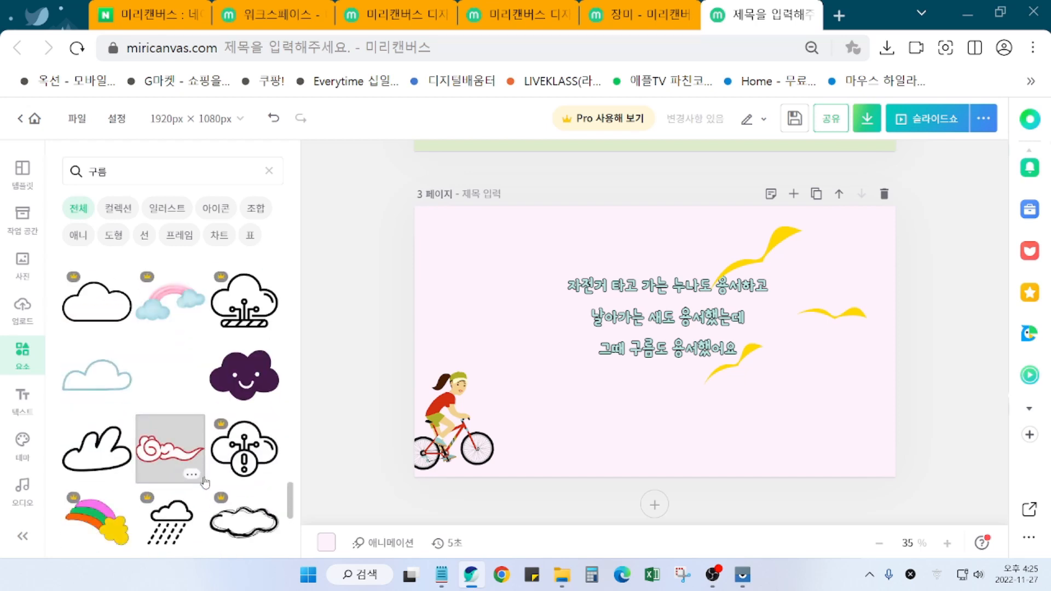
pyautogui.scroll(-5, 205, 482)
pyautogui.scroll(-5, 205, 486)
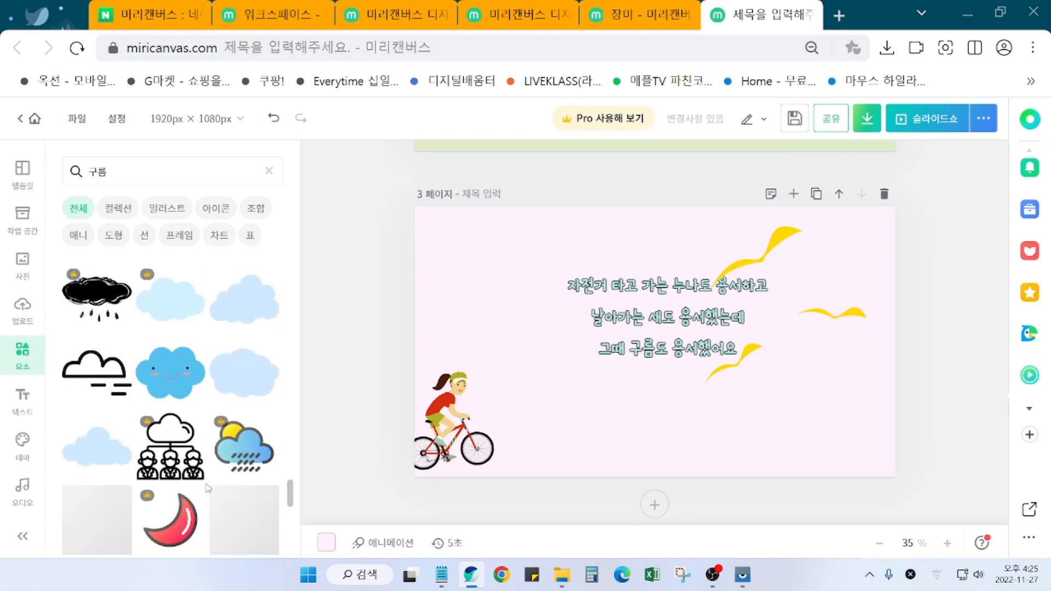
pyautogui.scroll(-3, 208, 488)
pyautogui.scroll(3, 207, 477)
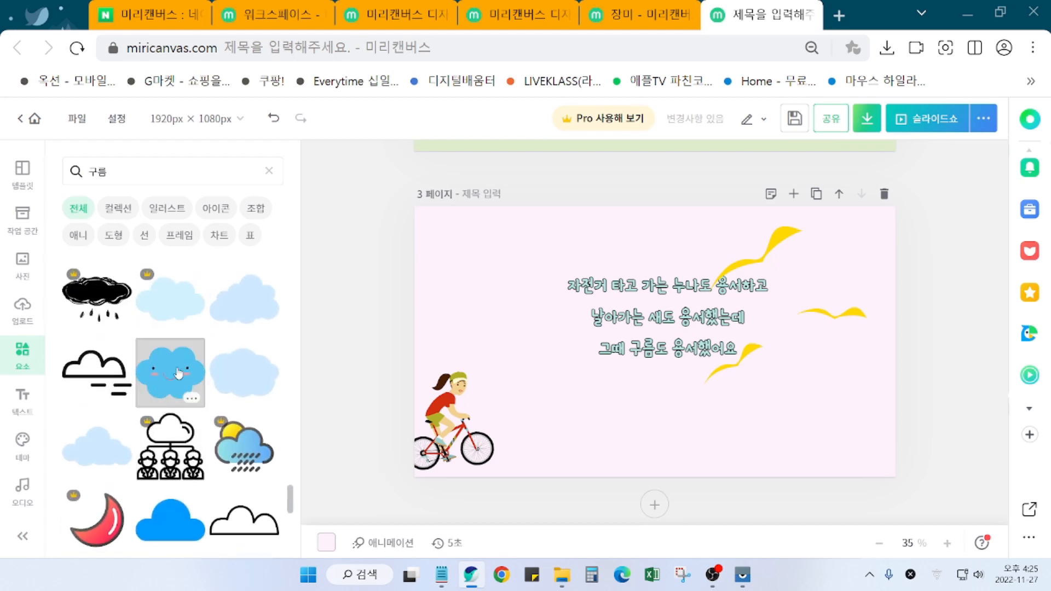
pyautogui.click(178, 374)
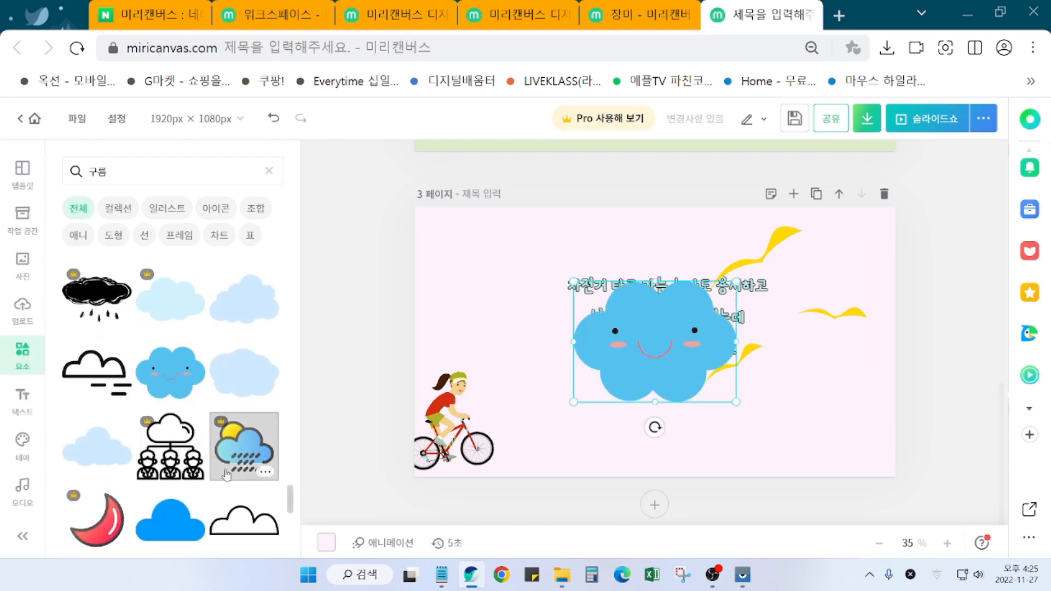
# Step: Browse further through the 구름 results for other cloud styles
pyautogui.scroll(-3, 215, 491)
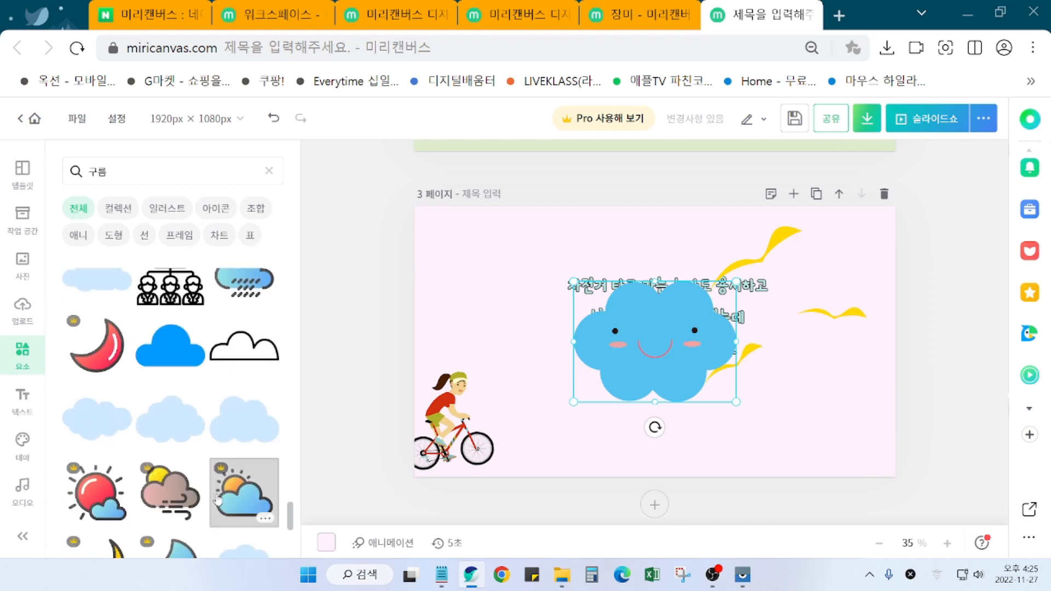
pyautogui.scroll(-10, 218, 501)
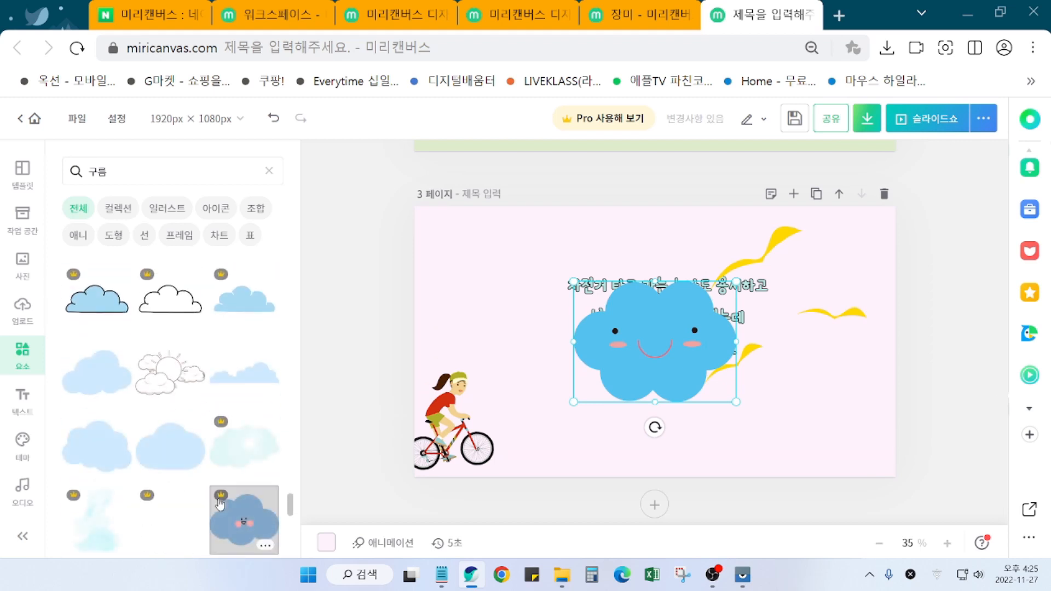
pyautogui.scroll(-4, 219, 504)
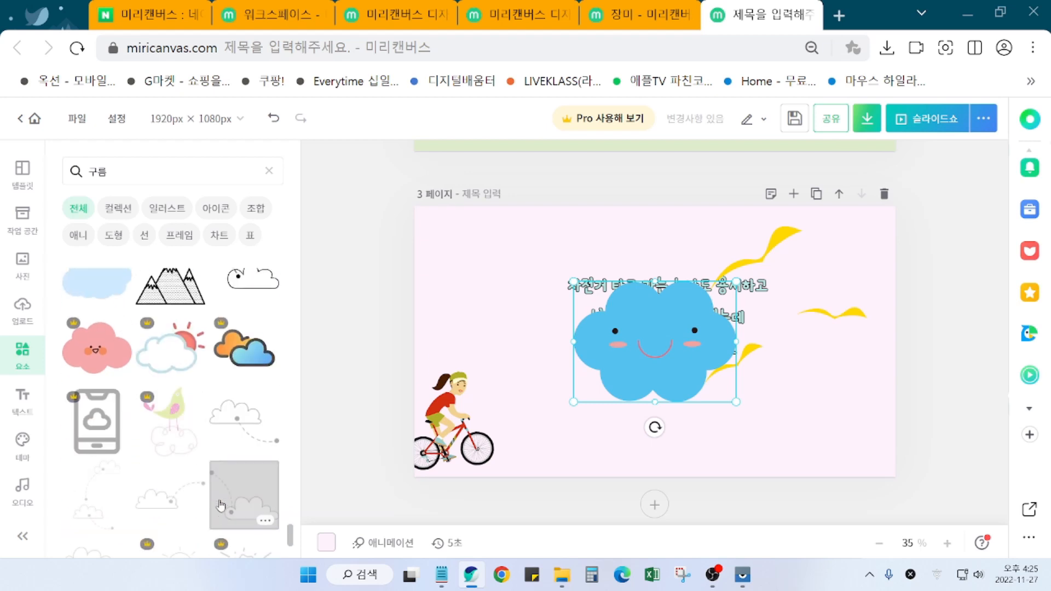
pyautogui.scroll(-8, 220, 504)
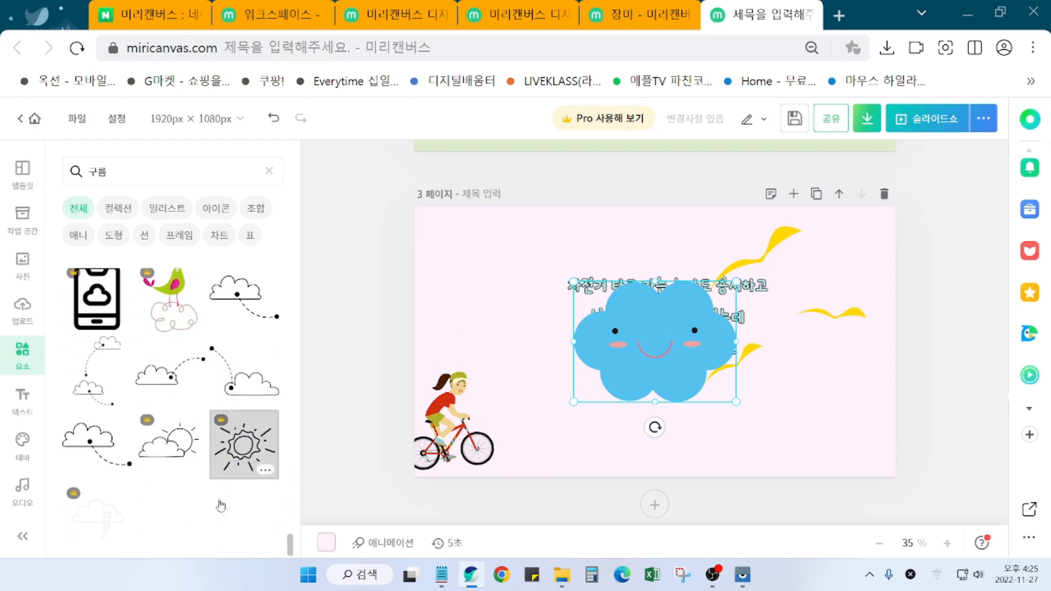
pyautogui.scroll(-2, 220, 506)
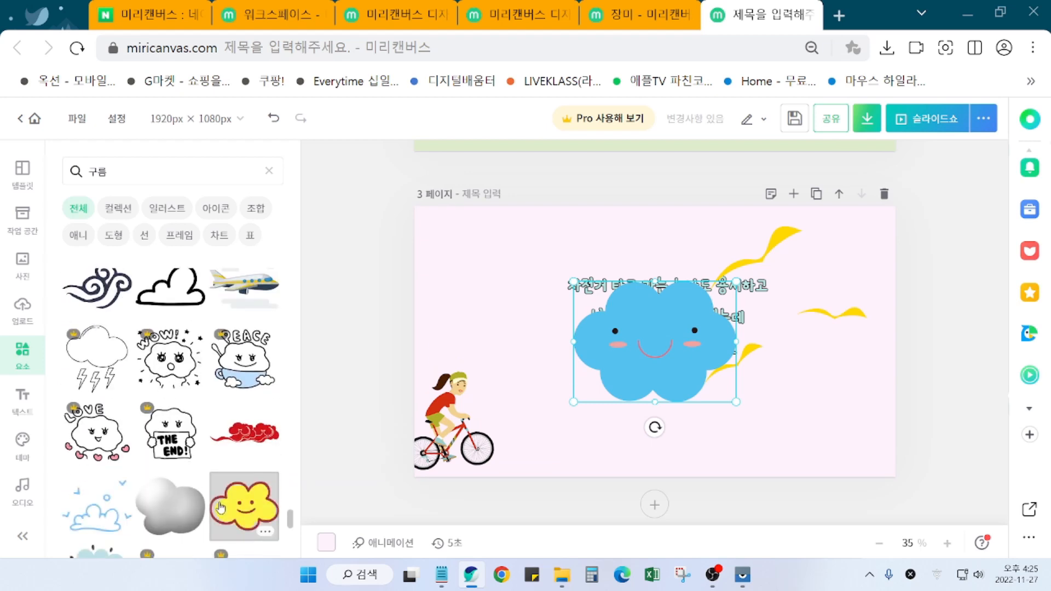
pyautogui.scroll(-4, 221, 507)
pyautogui.scroll(-9, 217, 508)
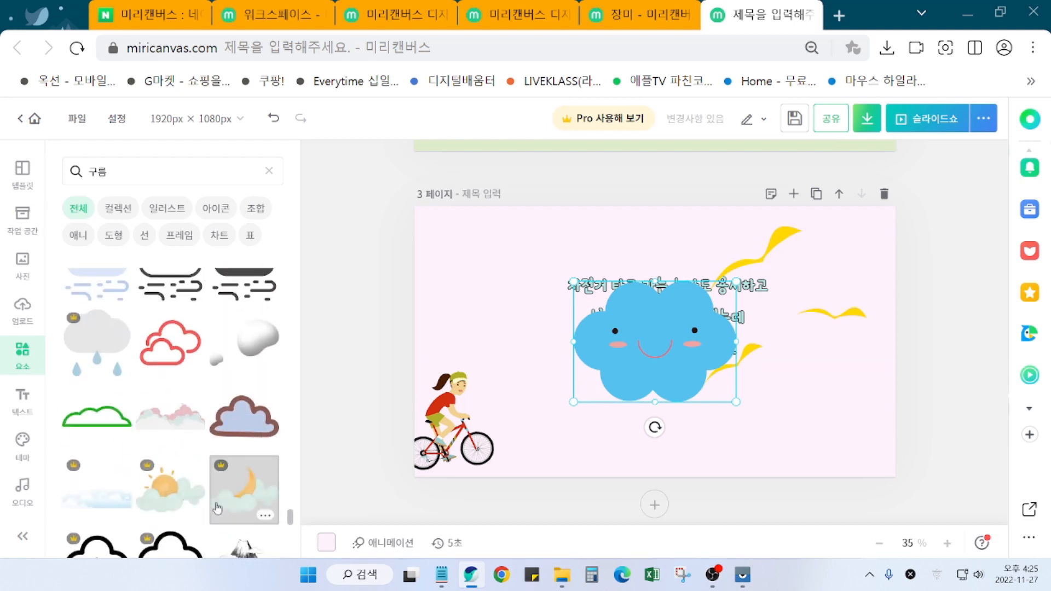
pyautogui.scroll(-5, 217, 508)
pyautogui.scroll(-3, 194, 505)
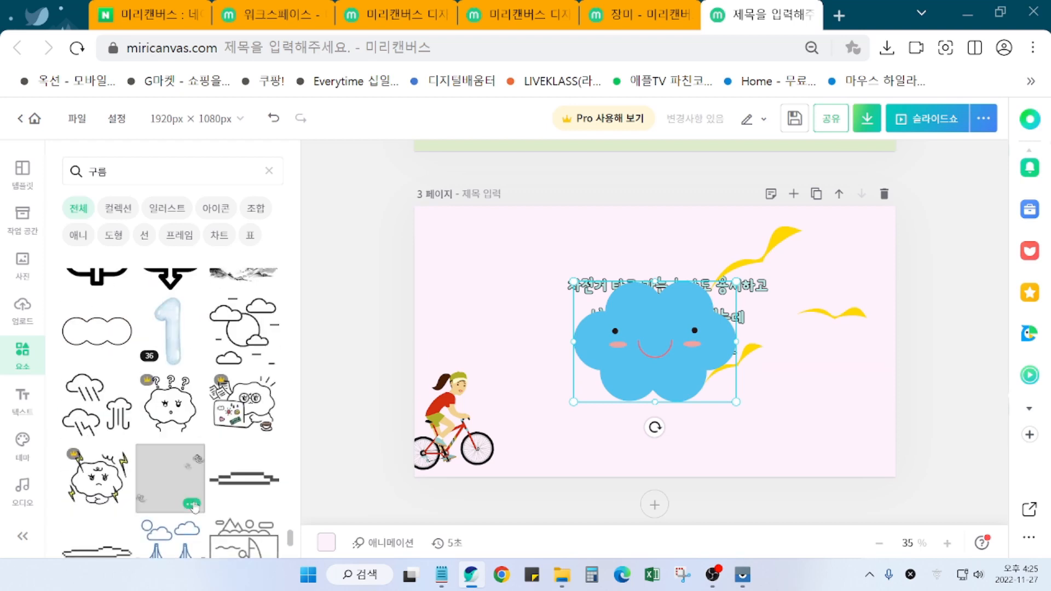
pyautogui.scroll(4, 189, 482)
pyautogui.scroll(8, 188, 471)
pyautogui.scroll(-5, 186, 449)
pyautogui.scroll(3, 186, 446)
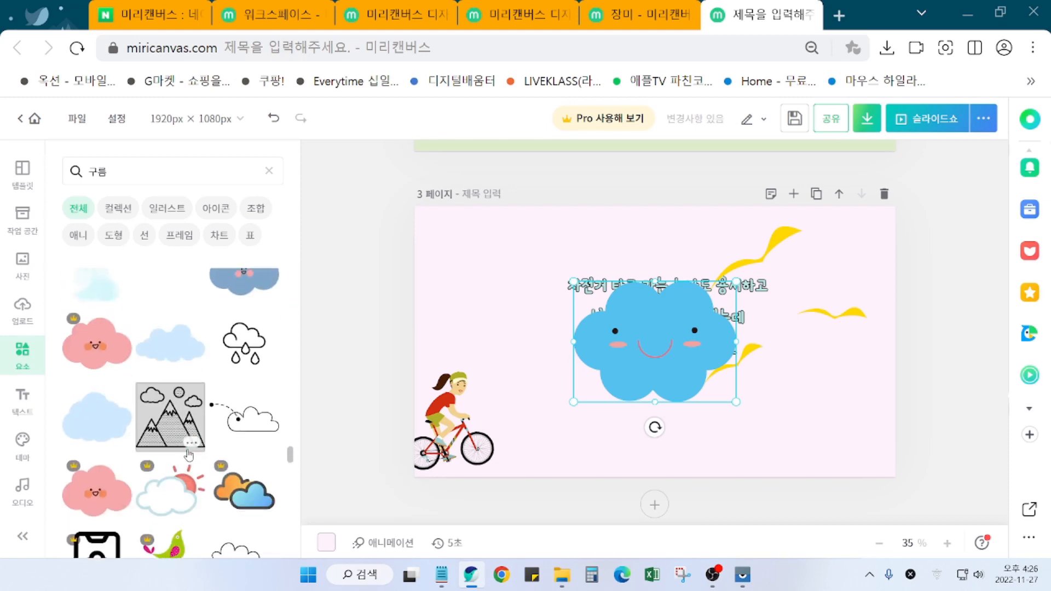
# Step: Replace the smiling cloud with a pale blue cloud, shrunk to about 219×157 px at top-left
pyautogui.moveTo(158, 375); pyautogui.dragTo(537, 343)
pyautogui.click(661, 341)
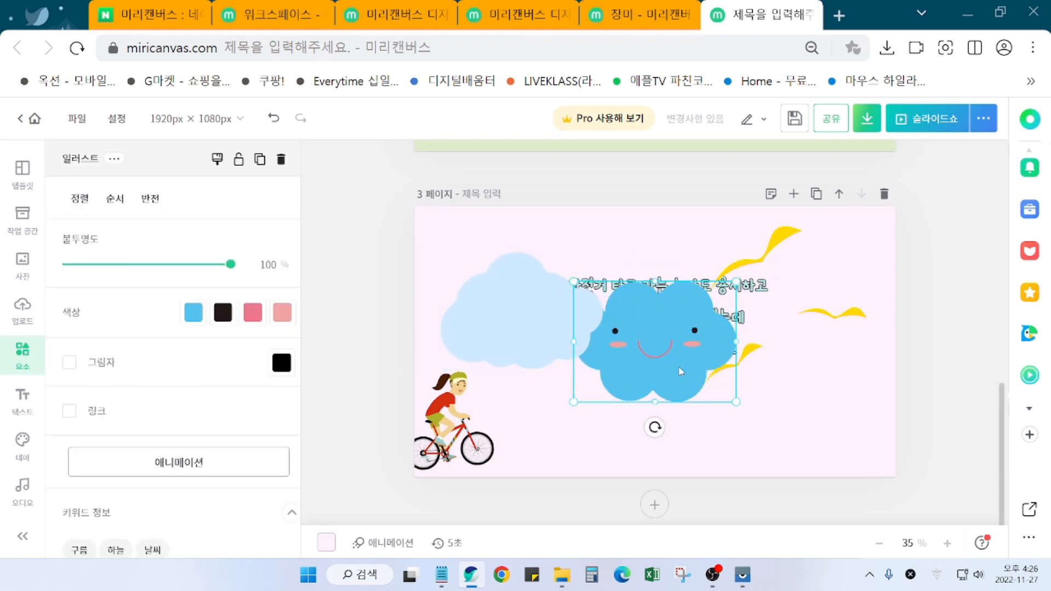
pyautogui.press('Delete')
pyautogui.click(600, 367)
pyautogui.moveTo(602, 369); pyautogui.dragTo(481, 254)
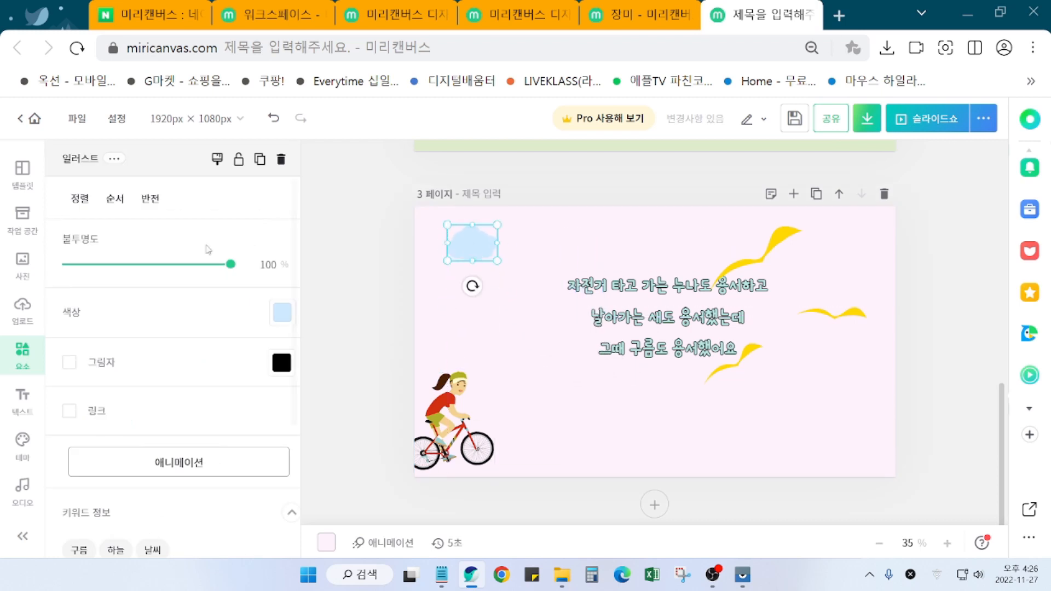
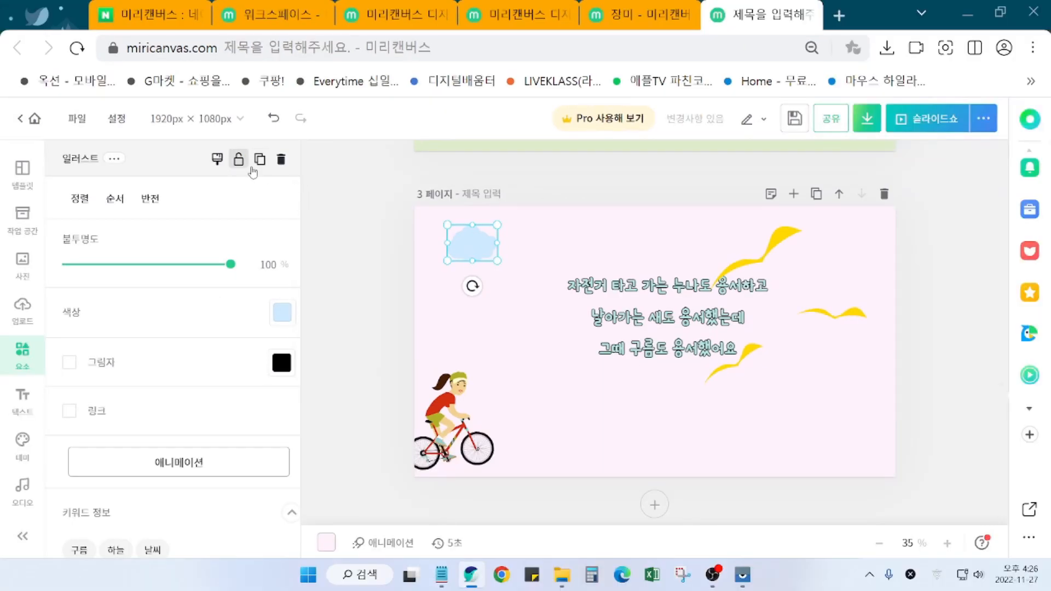
# Step: Duplicate the blue cloud, shrink the copy and place it at page 3's top centre
pyautogui.click(257, 151)
pyautogui.moveTo(482, 259); pyautogui.dragTo(553, 274)
pyautogui.moveTo(577, 241); pyautogui.dragTo(638, 244)
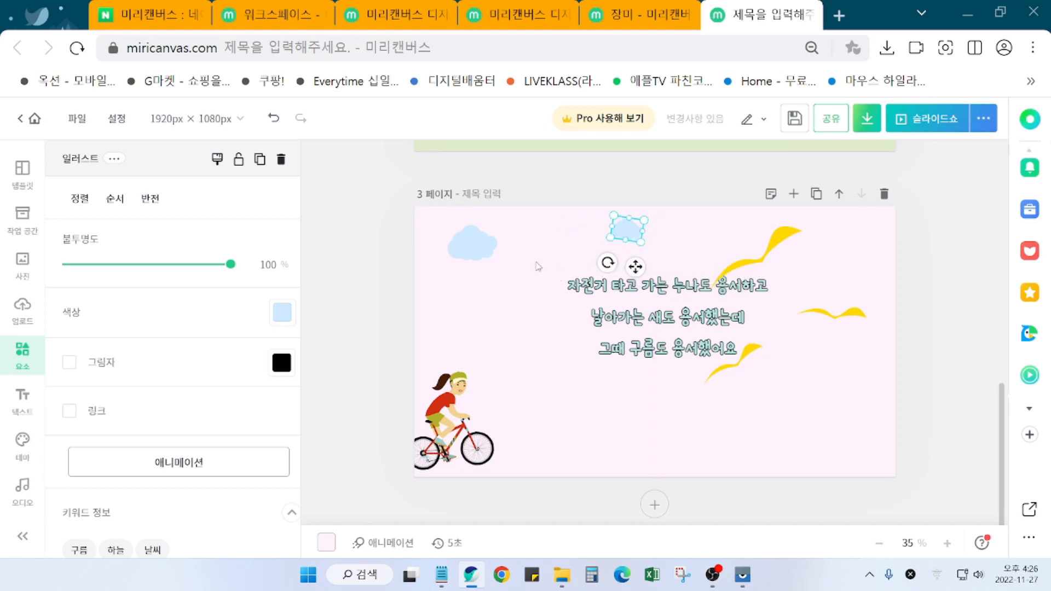
pyautogui.click(564, 258)
pyautogui.click(632, 241)
# Step: Try pale yellow on the small cloud, then undo it back to blue
pyautogui.click(283, 314)
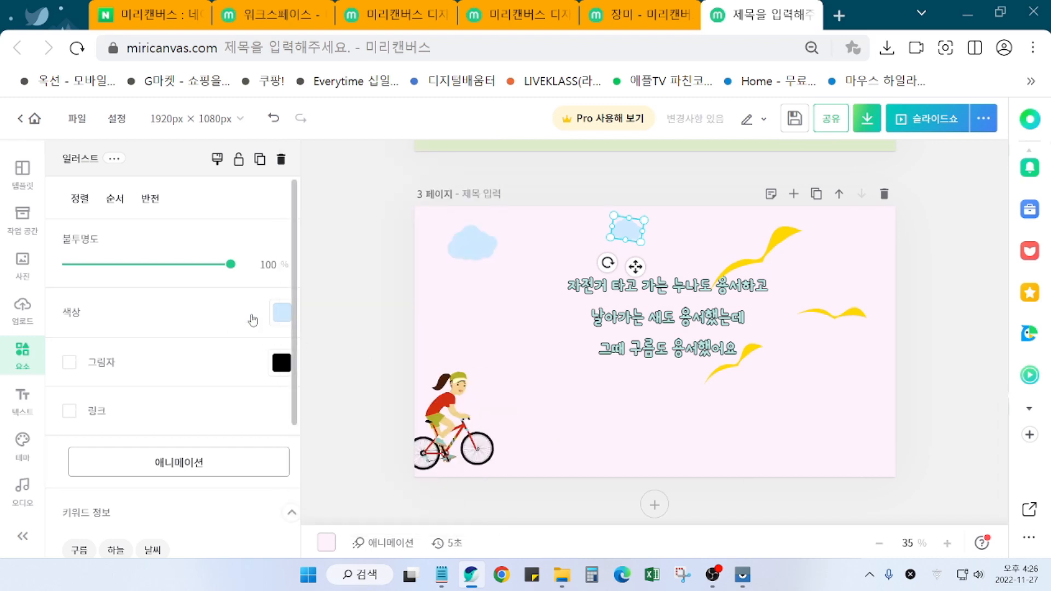
pyautogui.click(282, 321)
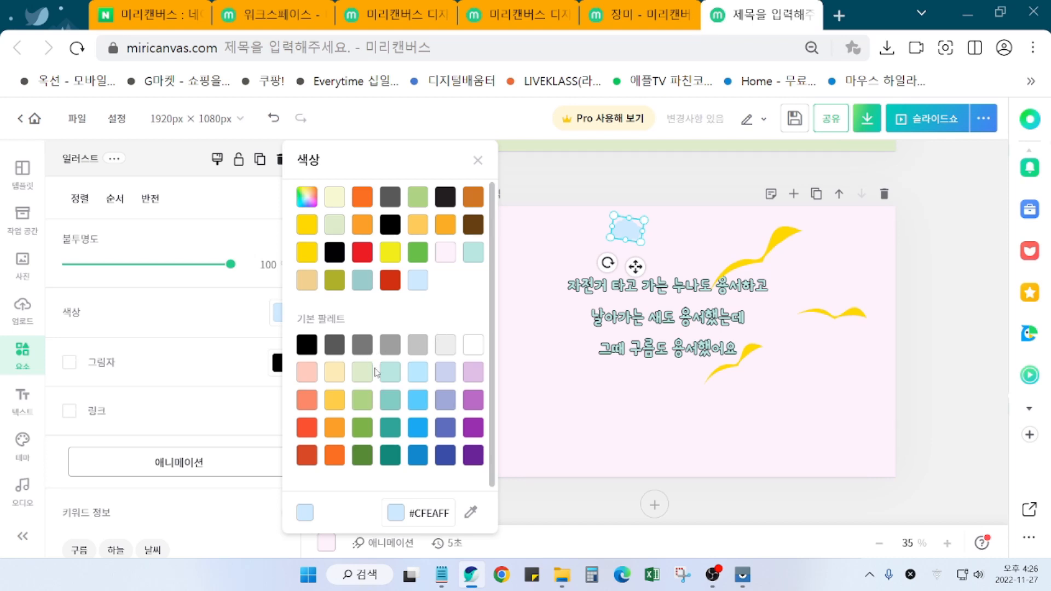
pyautogui.click(335, 373)
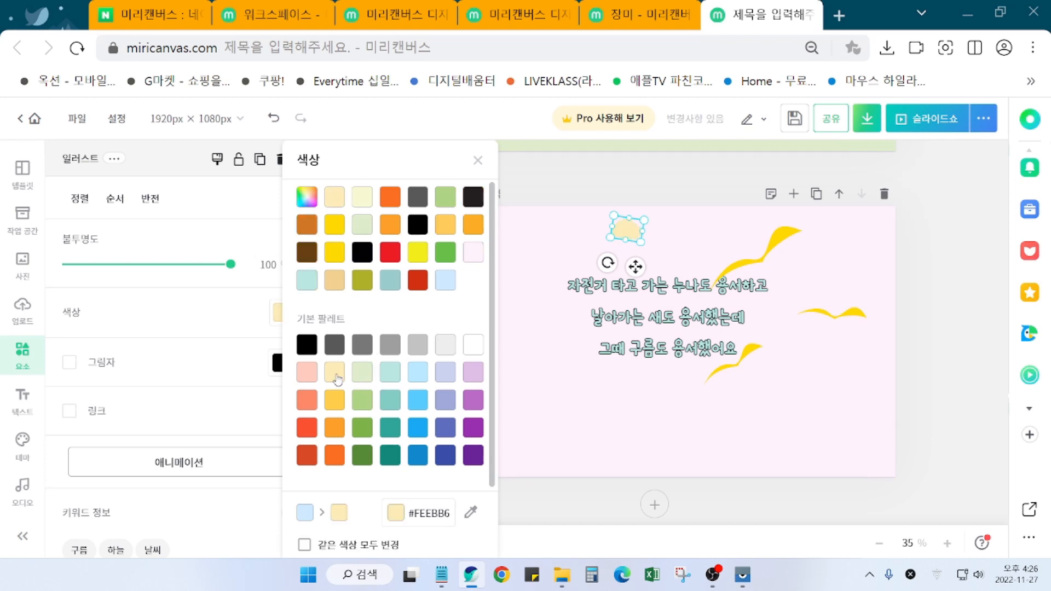
pyautogui.click(959, 405)
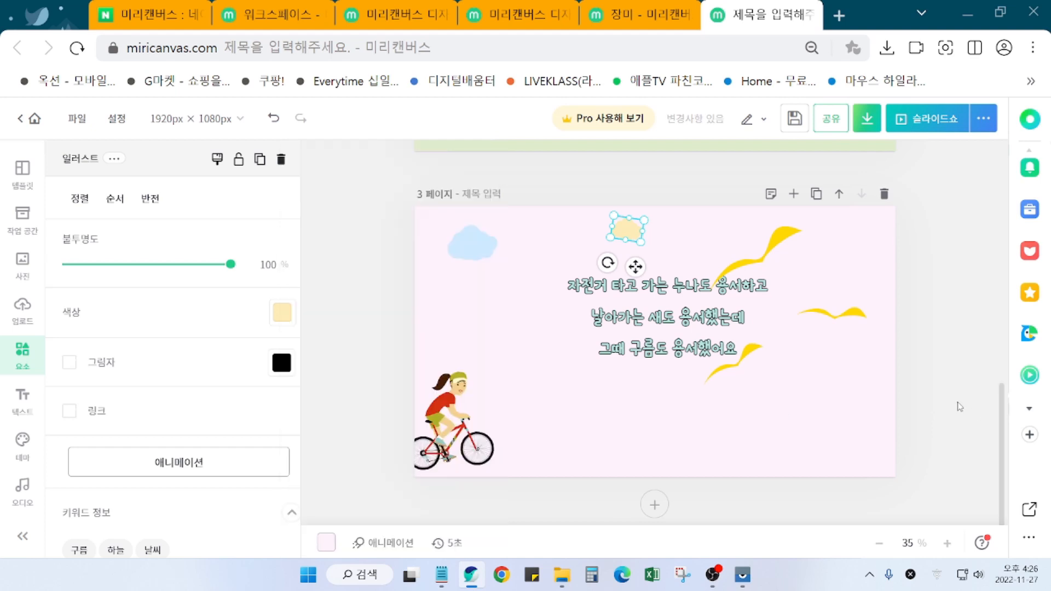
pyautogui.click(373, 353)
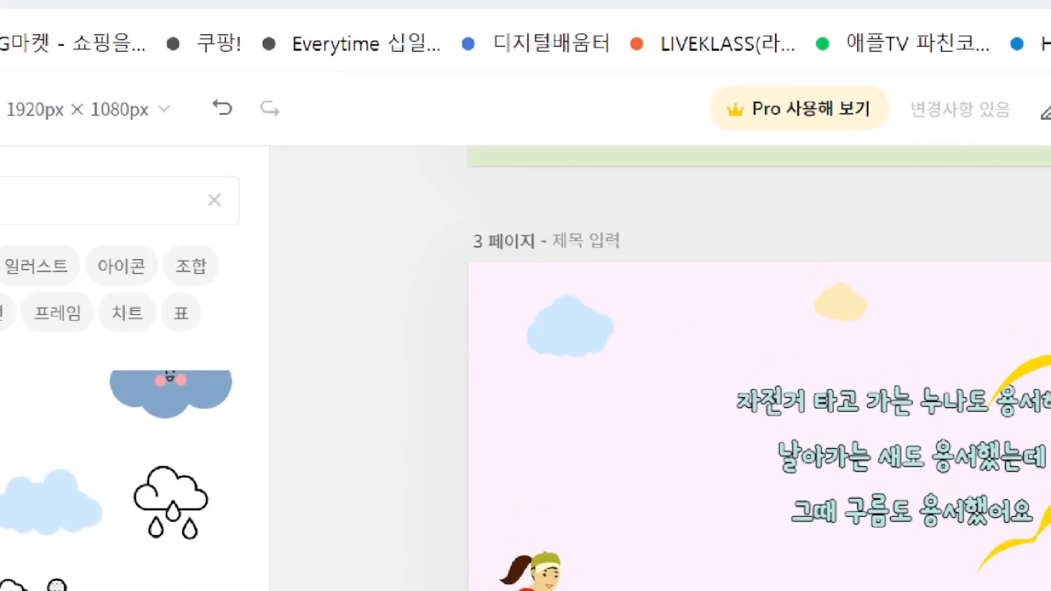
pyautogui.moveTo(195, 104)
pyautogui.mouseDown()
pyautogui.moveTo(227, 155)
pyautogui.moveTo(251, 157)
pyautogui.mouseUp()
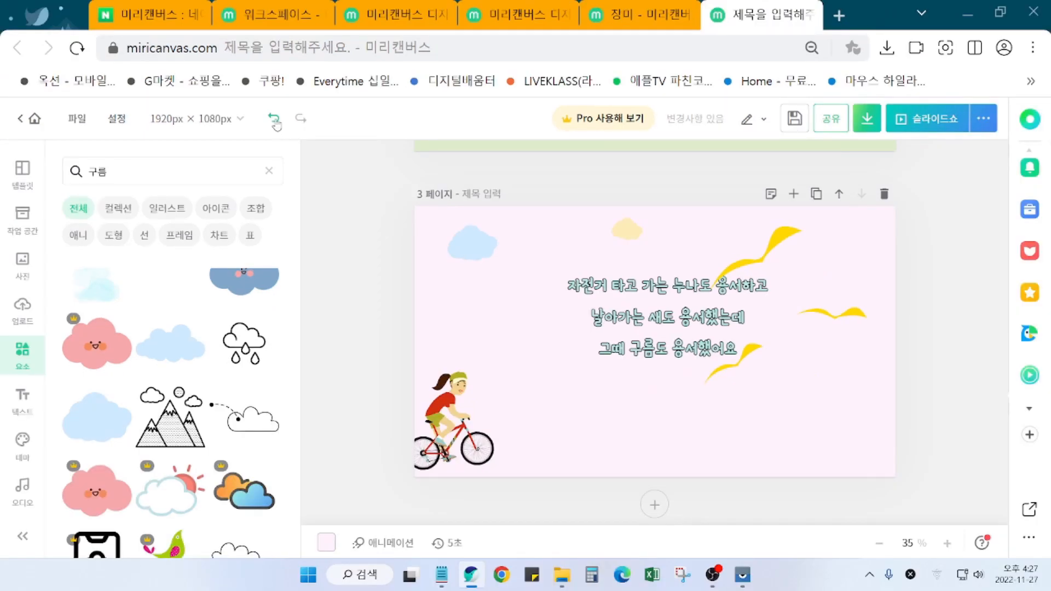
pyautogui.click(276, 124)
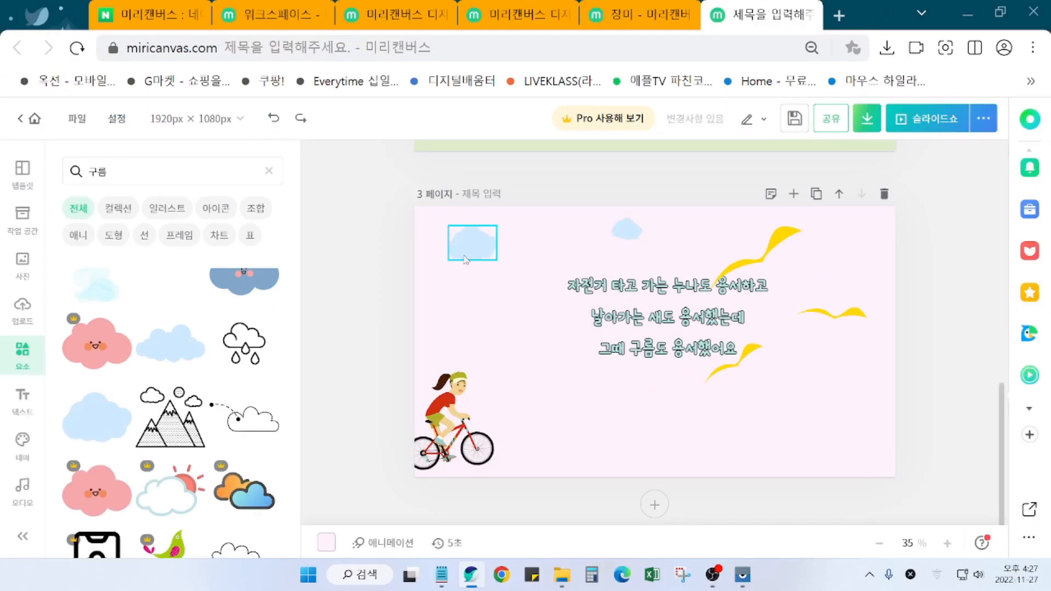
# Step: Recolour the small cloud grey (#C2C2C2)
pyautogui.click(627, 229)
pyautogui.click(280, 314)
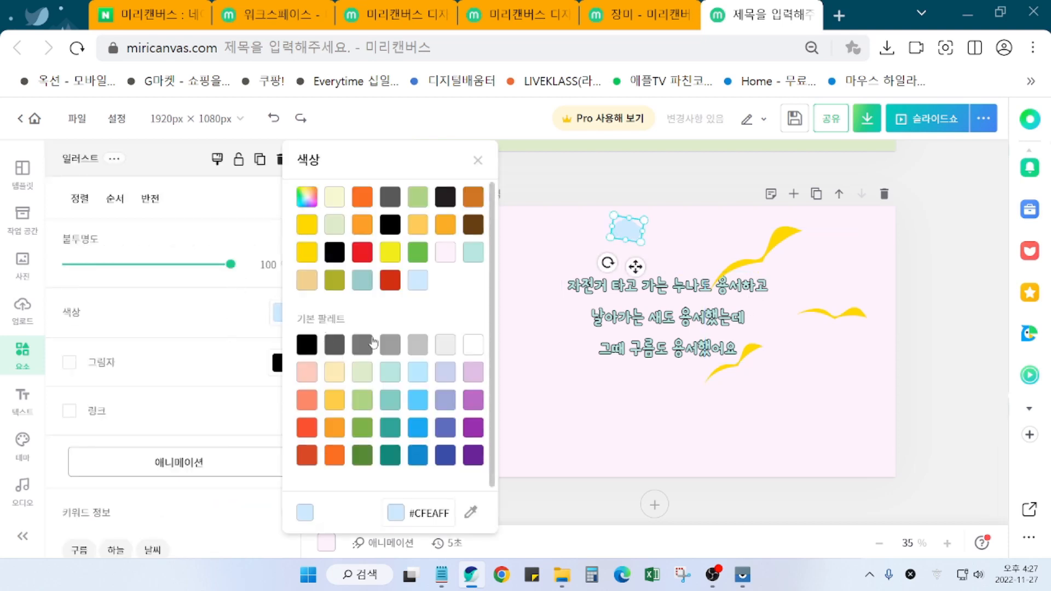
pyautogui.click(422, 348)
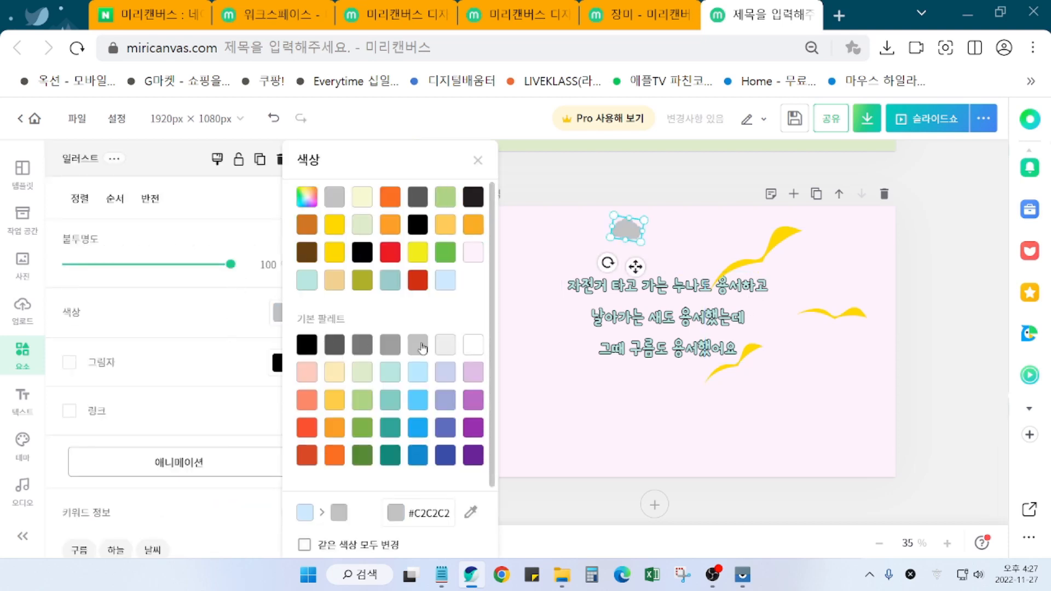
pyautogui.click(918, 281)
pyautogui.click(390, 321)
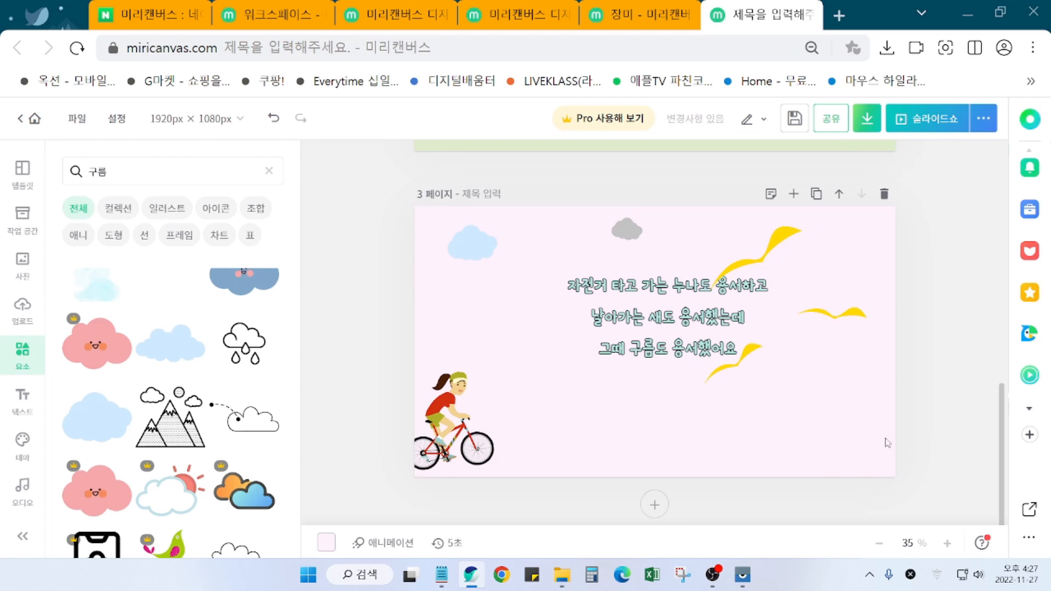
pyautogui.scroll(6, 415, 410)
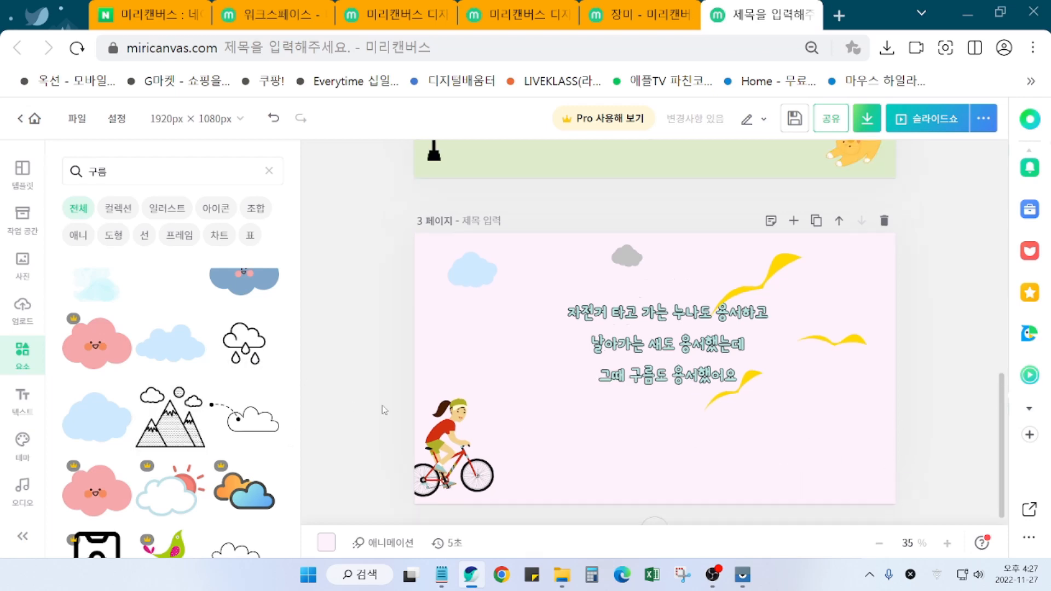
pyautogui.scroll(2, 415, 410)
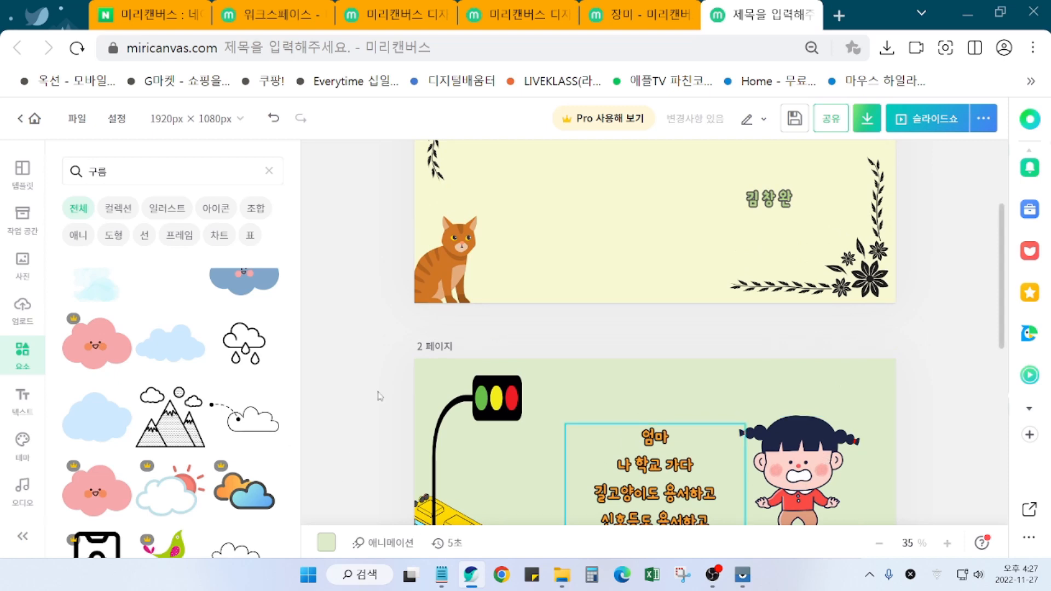
pyautogui.scroll(-5, 369, 417)
pyautogui.scroll(-3, 369, 417)
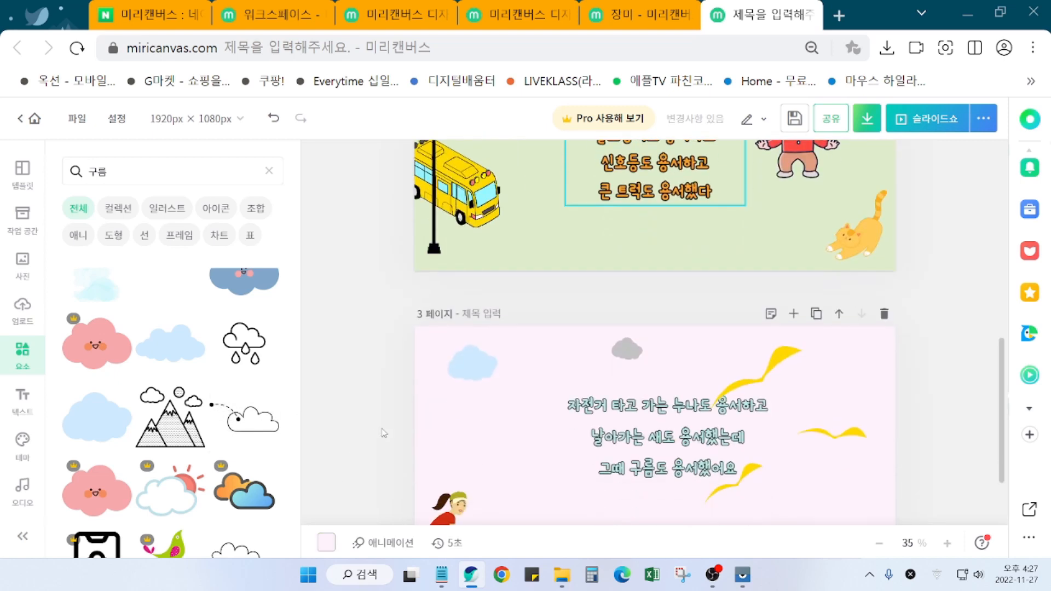
pyautogui.scroll(-1, 374, 441)
pyautogui.click(374, 442)
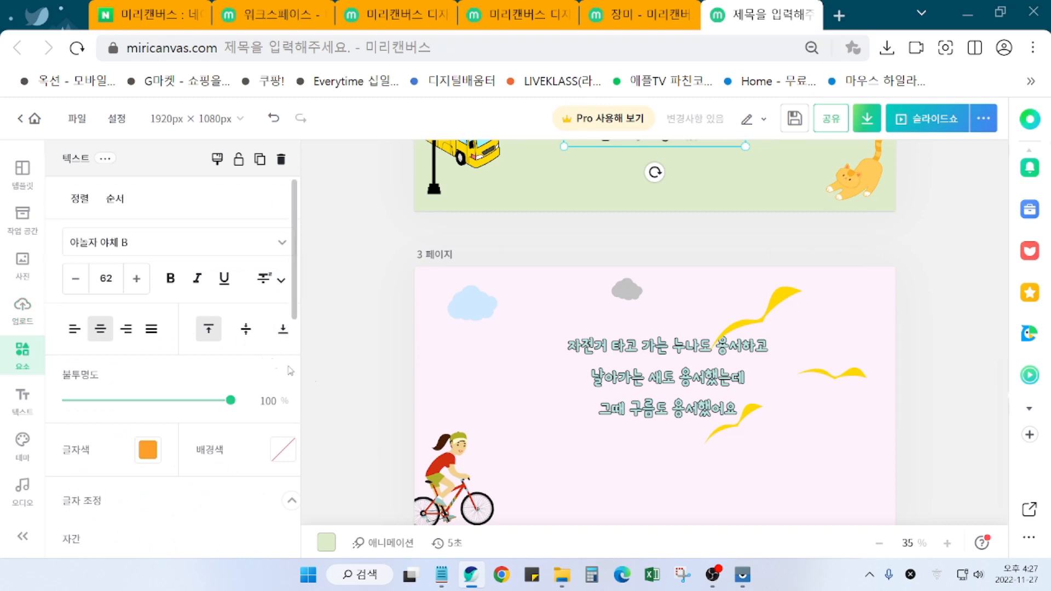
pyautogui.click(364, 416)
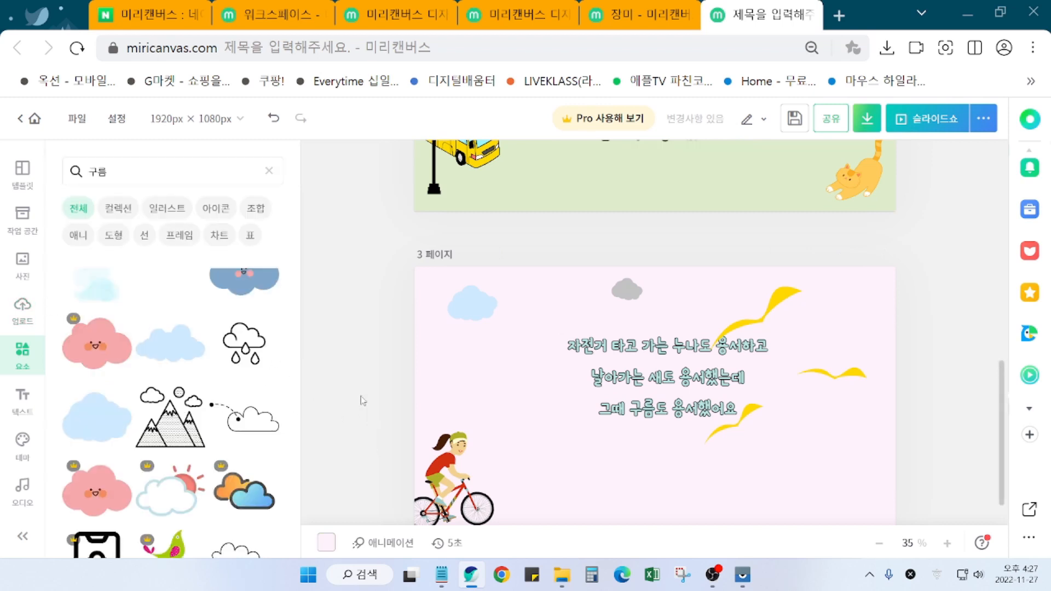
pyautogui.click(131, 180)
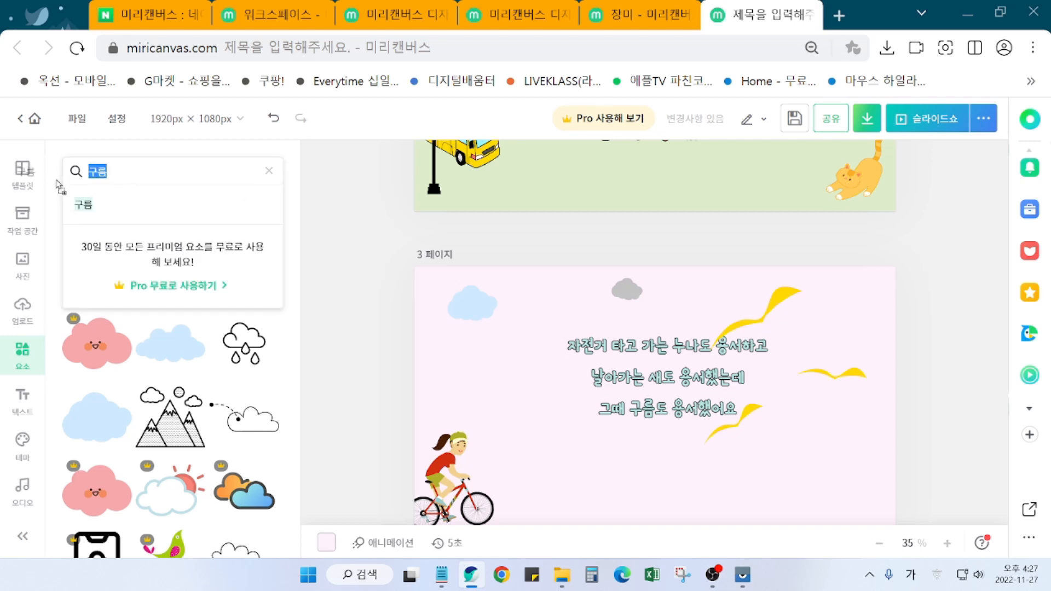
pyautogui.write('소녀')
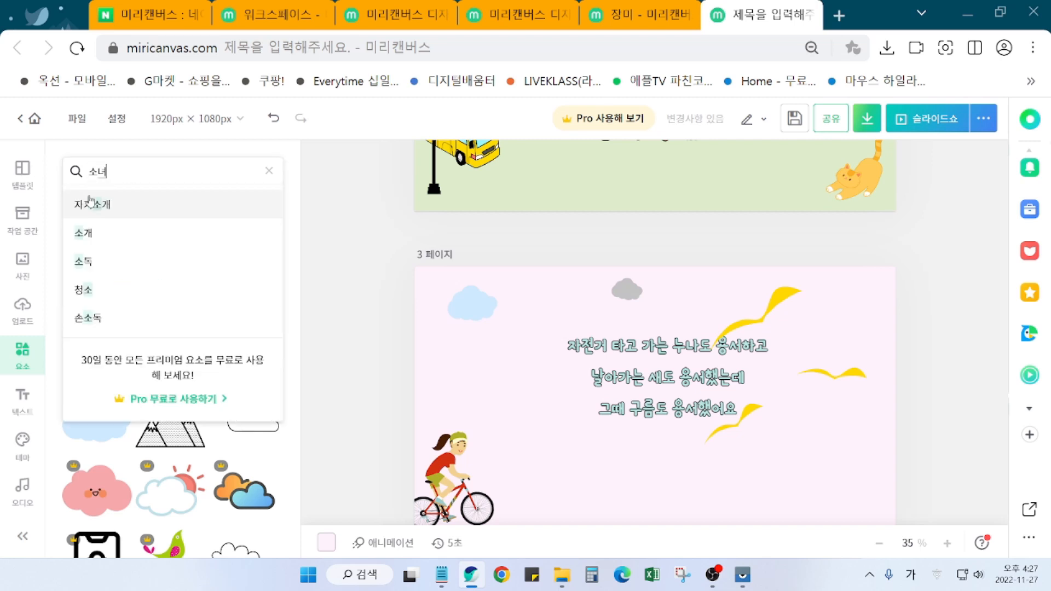
pyautogui.click(89, 202)
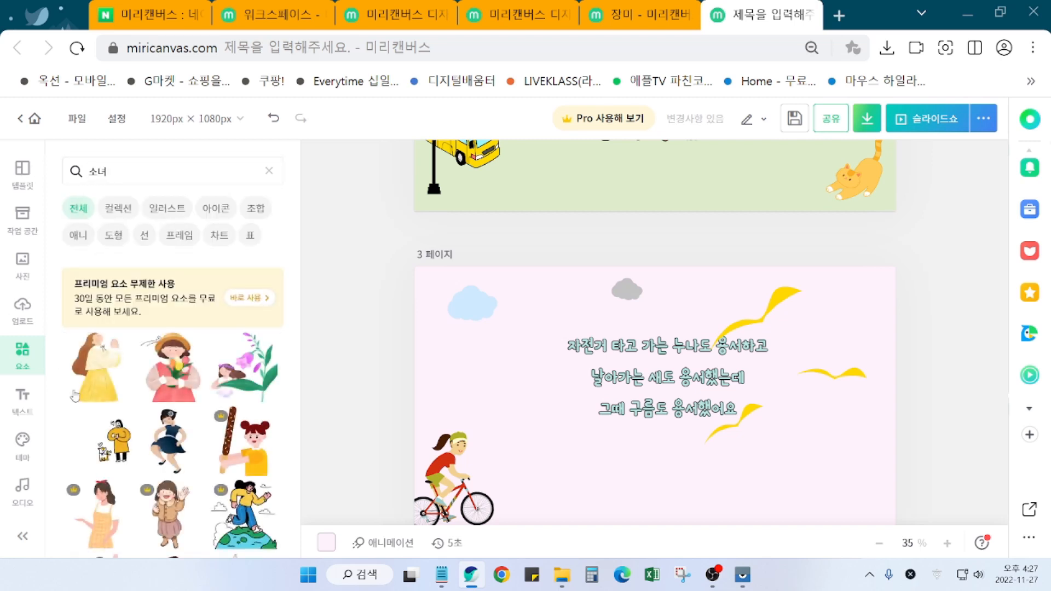
pyautogui.scroll(-2, 244, 509)
pyautogui.scroll(-3, 243, 509)
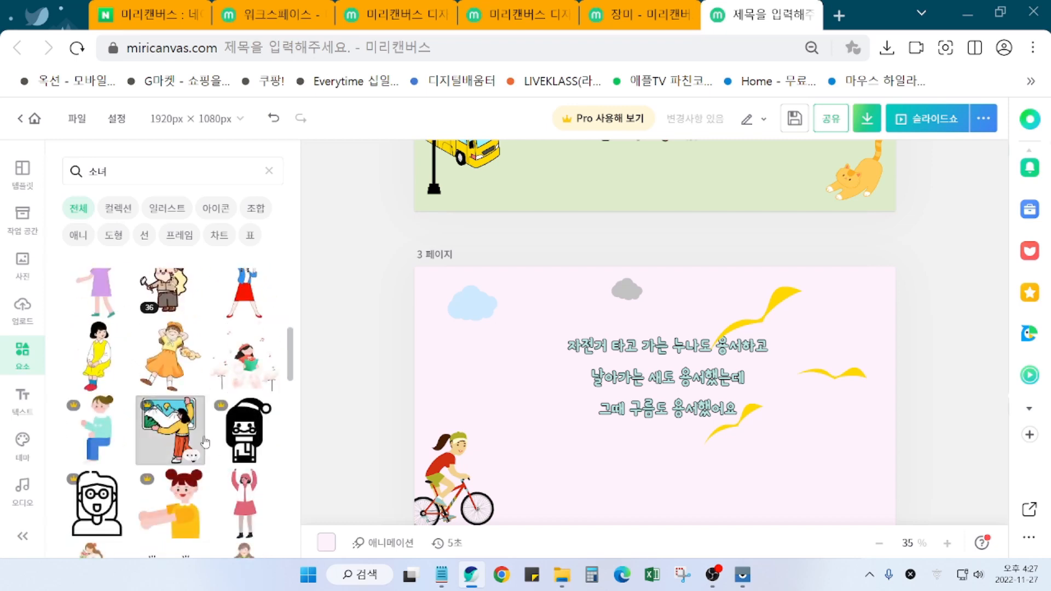
pyautogui.scroll(-3, 205, 441)
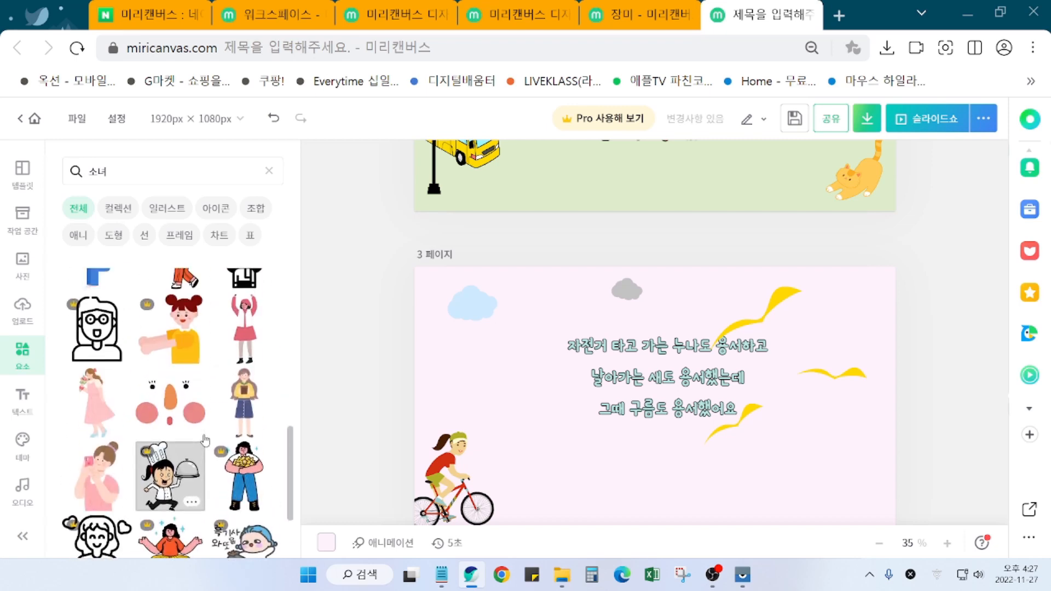
pyautogui.scroll(-3, 204, 441)
pyautogui.scroll(-3, 189, 507)
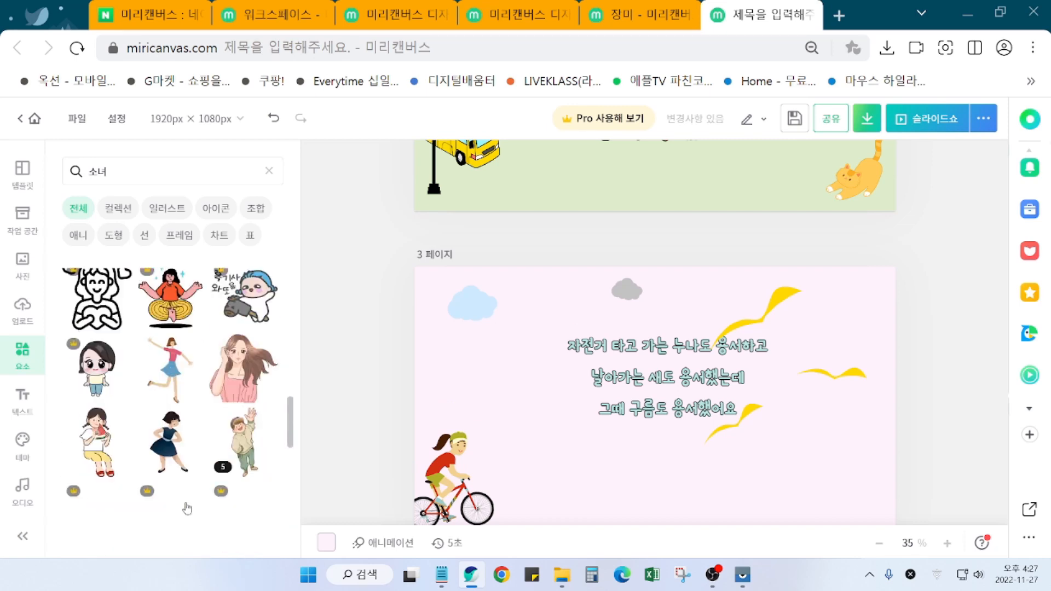
pyautogui.scroll(-3, 189, 511)
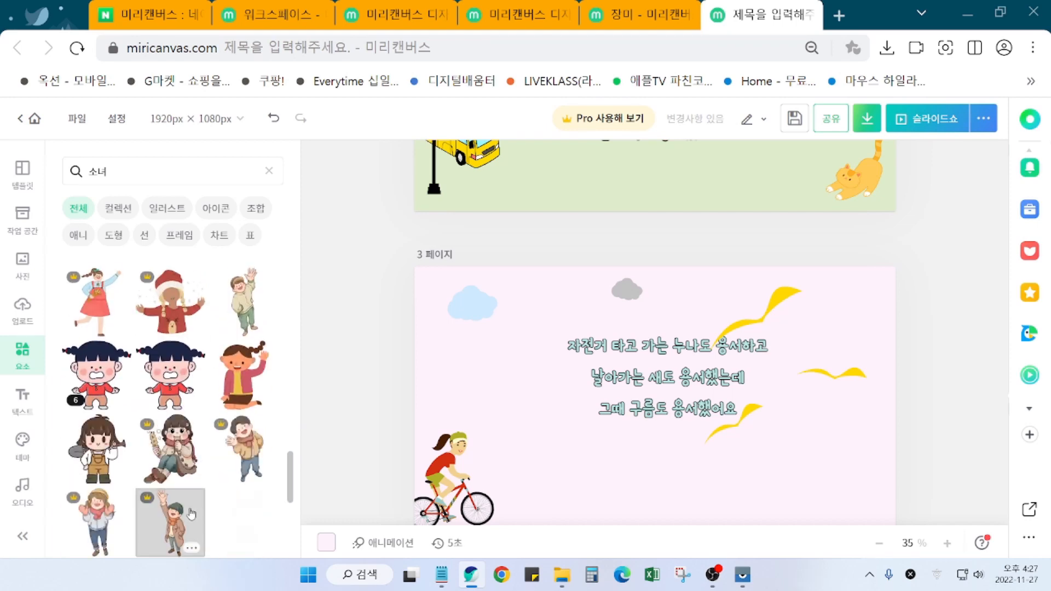
pyautogui.scroll(-5, 191, 515)
pyautogui.scroll(4, 188, 516)
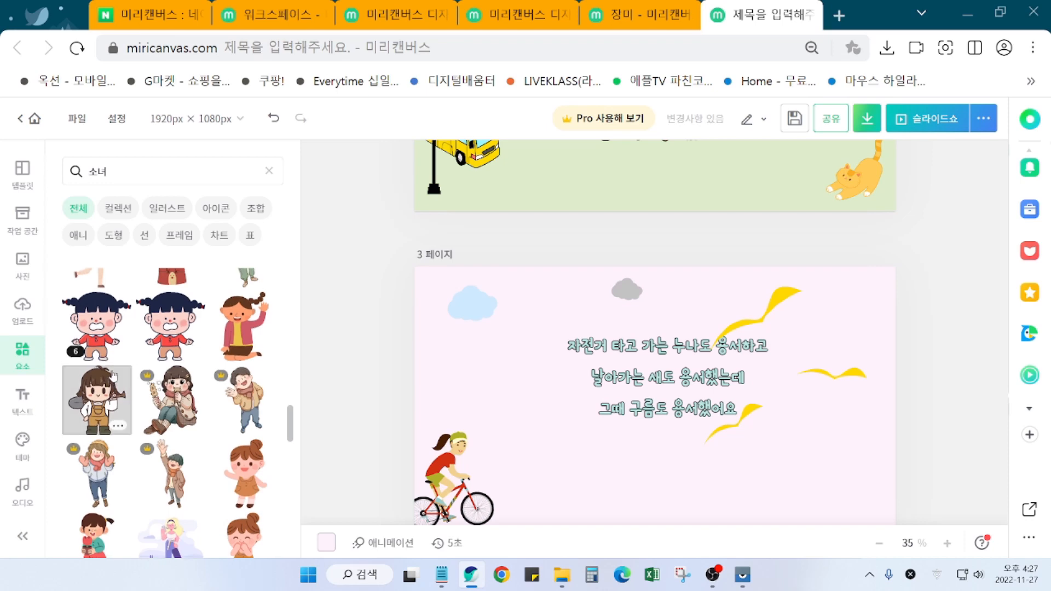
pyautogui.scroll(1, 106, 378)
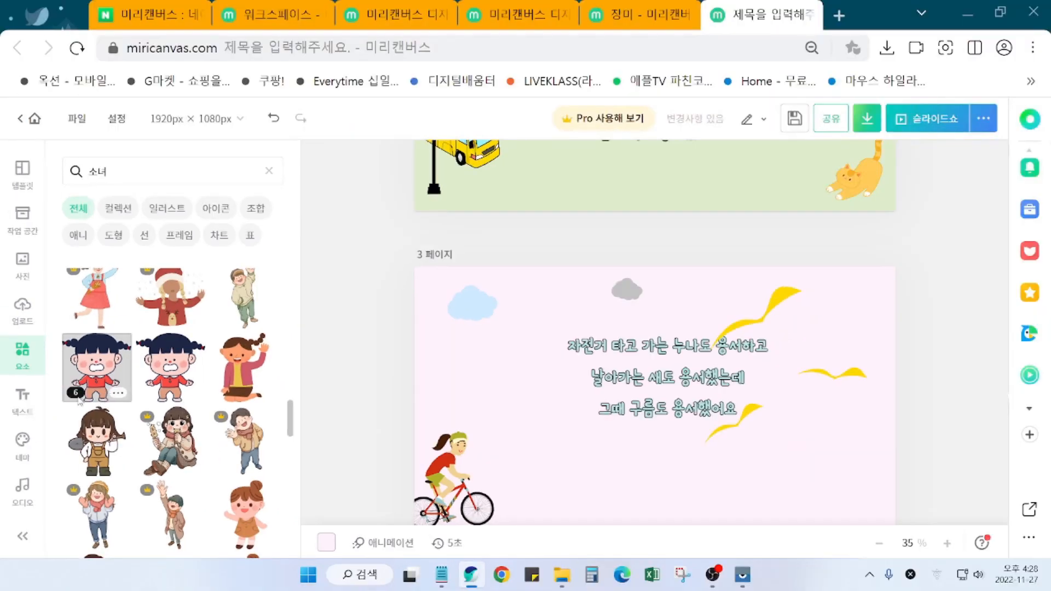
pyautogui.click(78, 392)
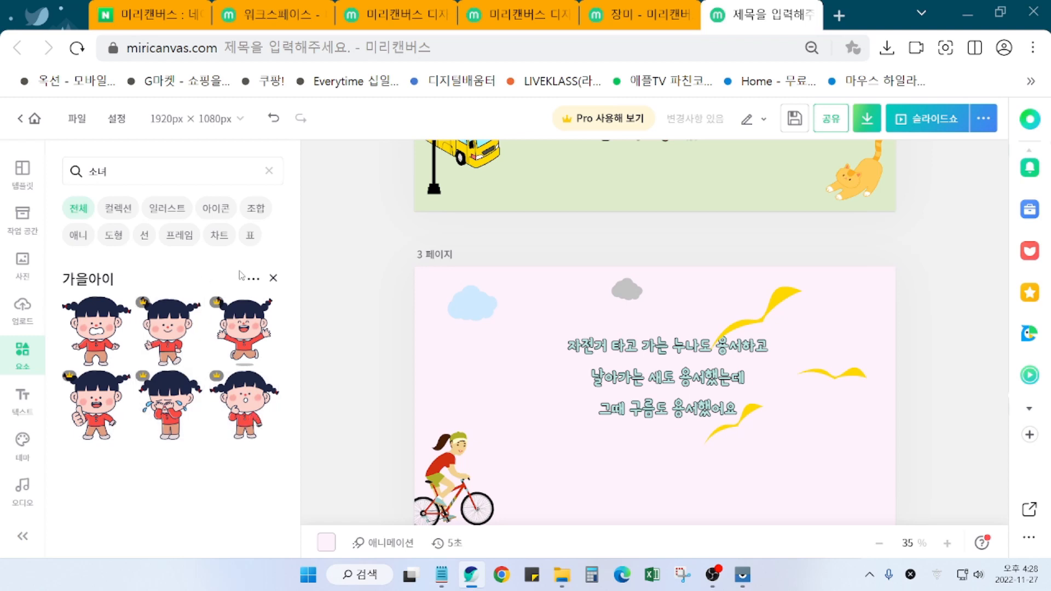
pyautogui.click(273, 279)
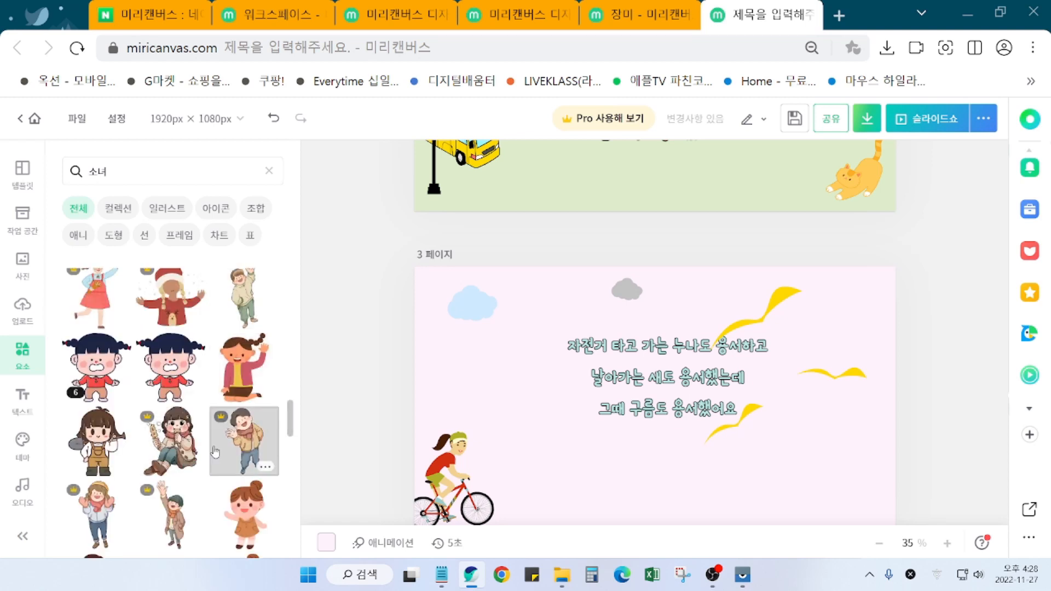
pyautogui.scroll(-3, 210, 466)
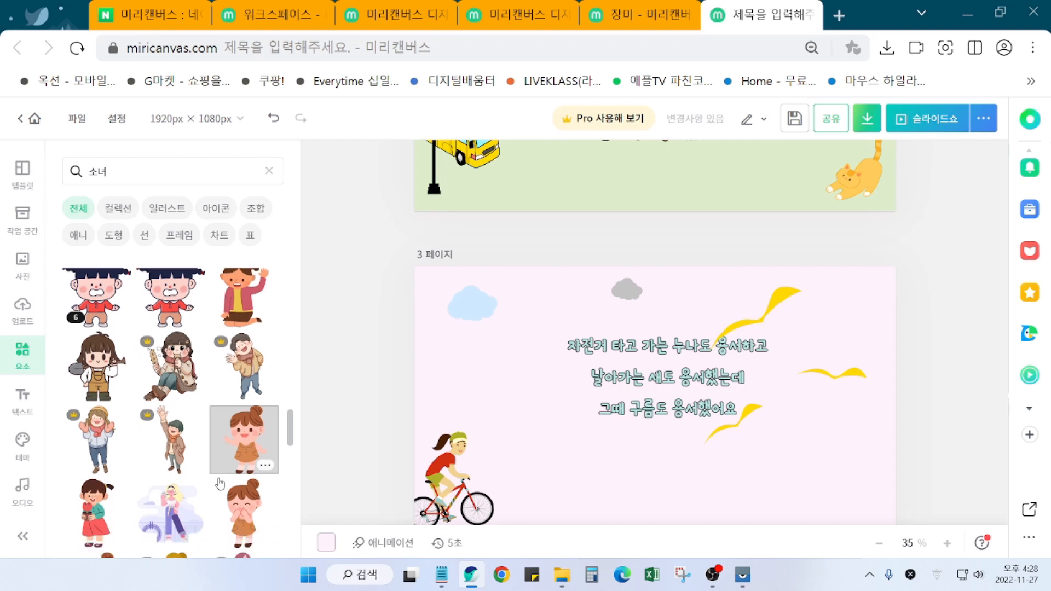
pyautogui.scroll(-2, 221, 488)
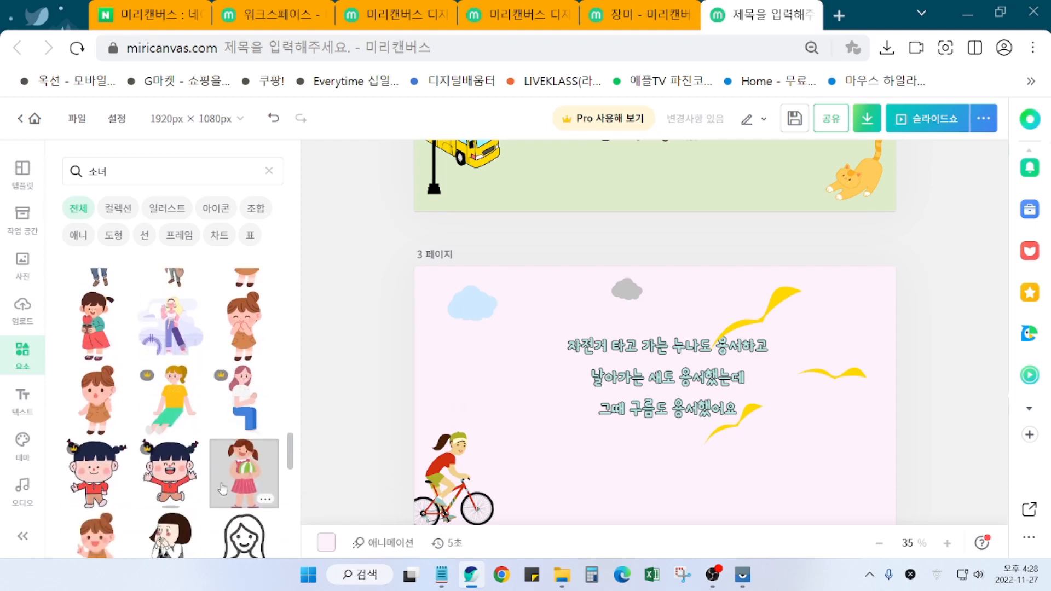
pyautogui.scroll(-3, 223, 491)
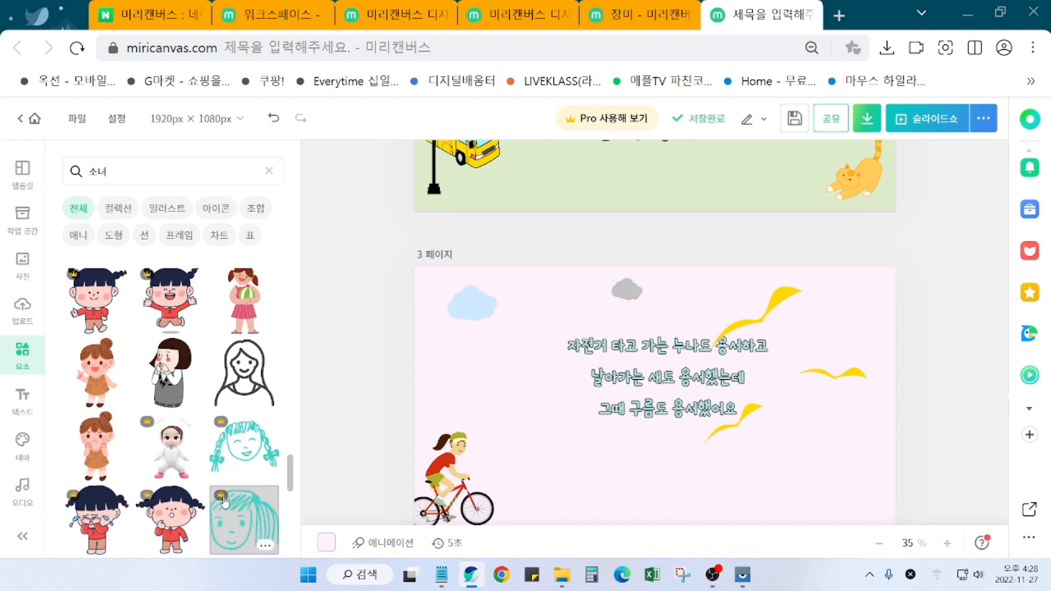
pyautogui.scroll(-5, 225, 501)
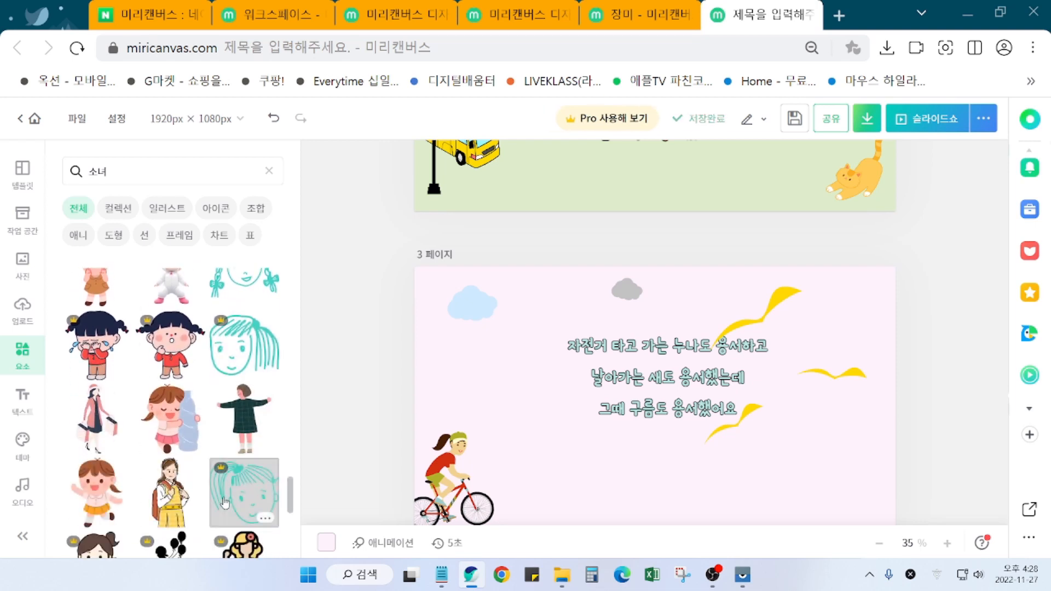
pyautogui.scroll(1, 225, 502)
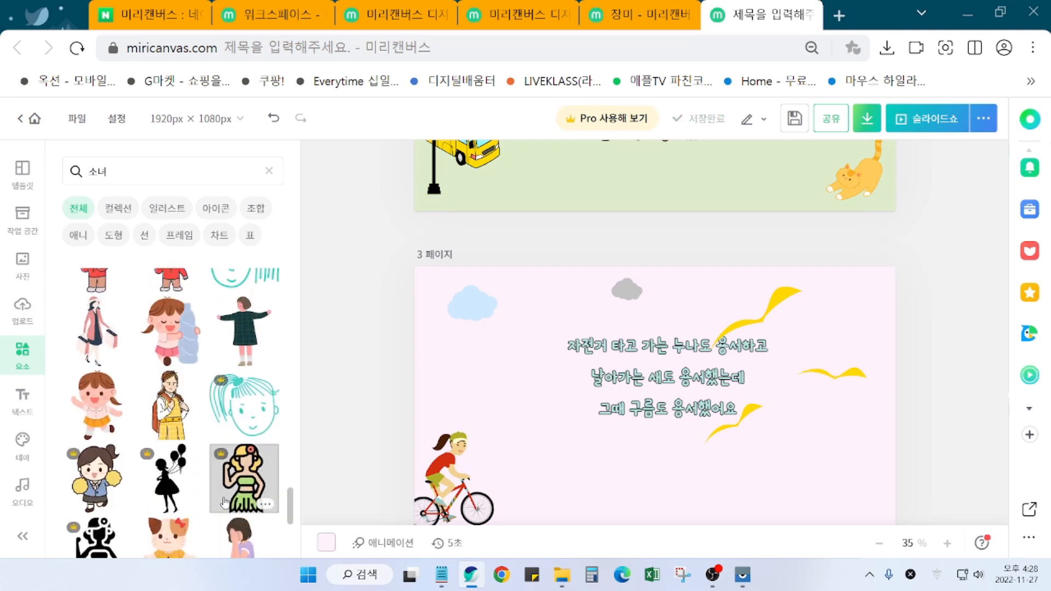
pyautogui.scroll(-3, 224, 502)
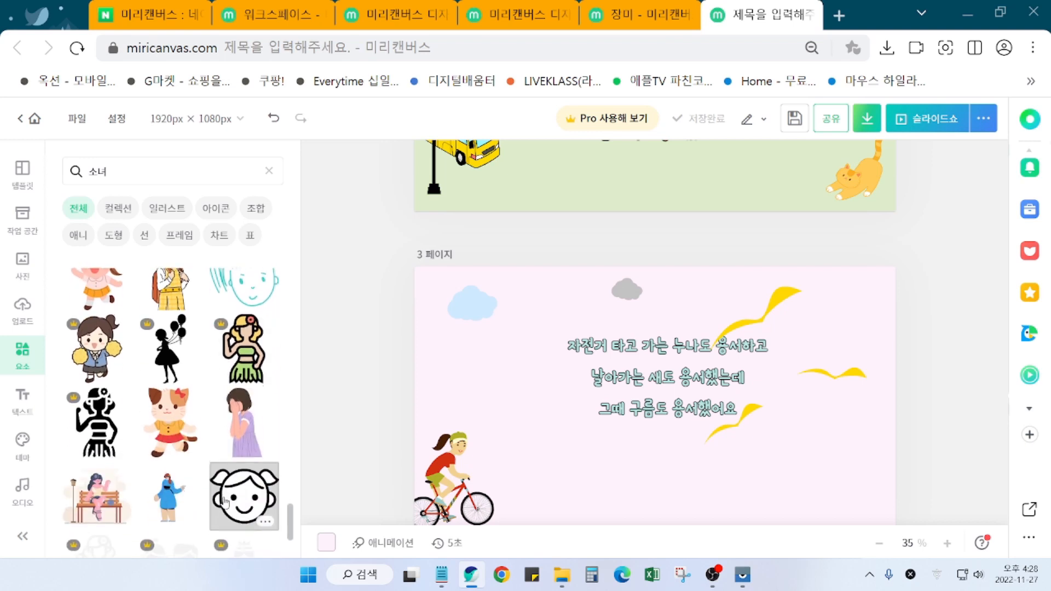
pyautogui.scroll(-3, 225, 502)
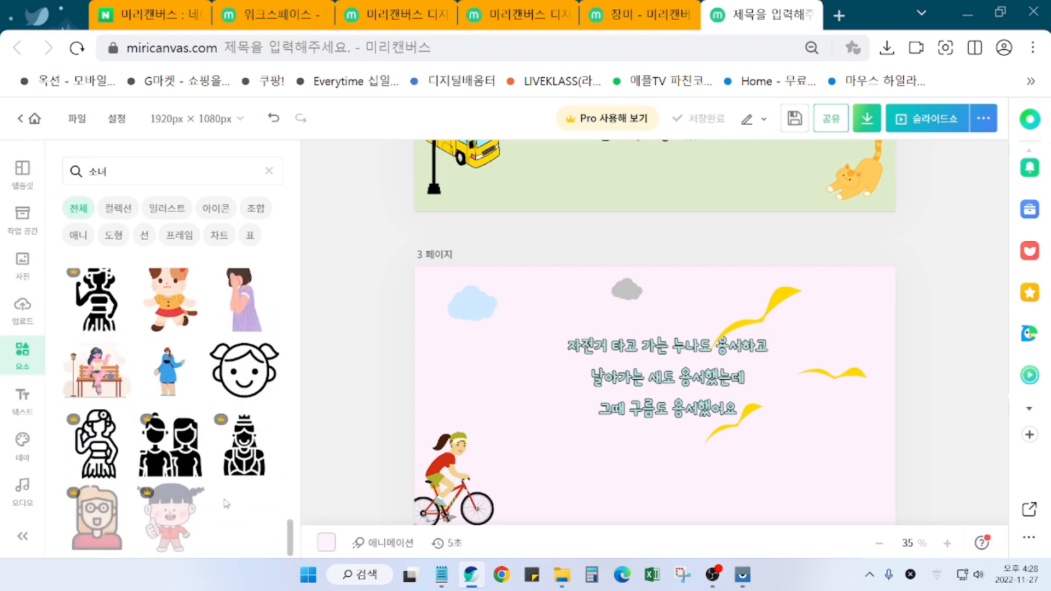
pyautogui.scroll(-4, 131, 507)
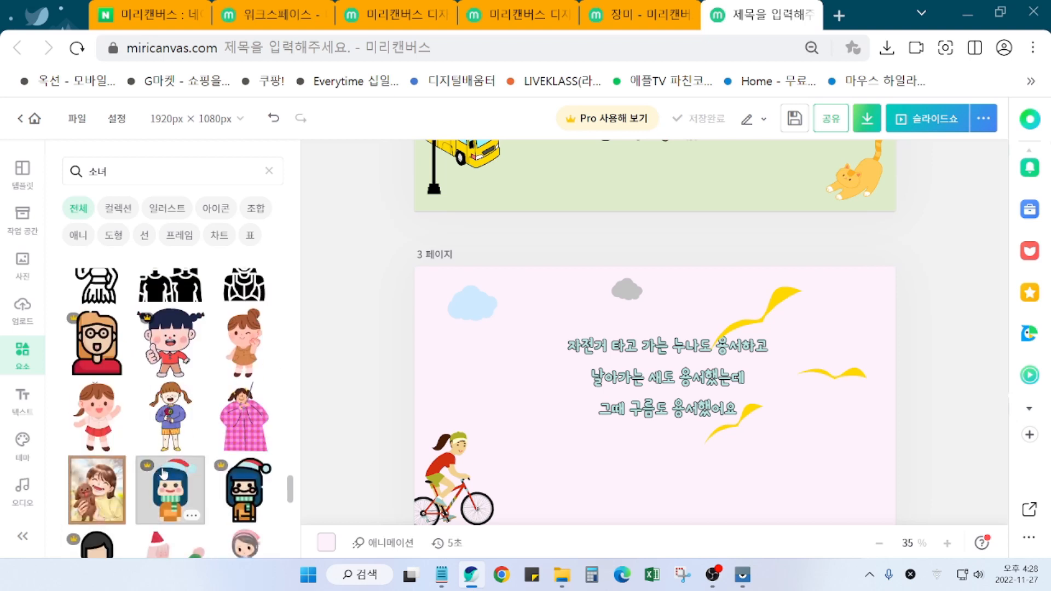
# Step: Add the lollipop girl sticker at page 3's right edge and nudge the yellow birds up
pyautogui.click(170, 416)
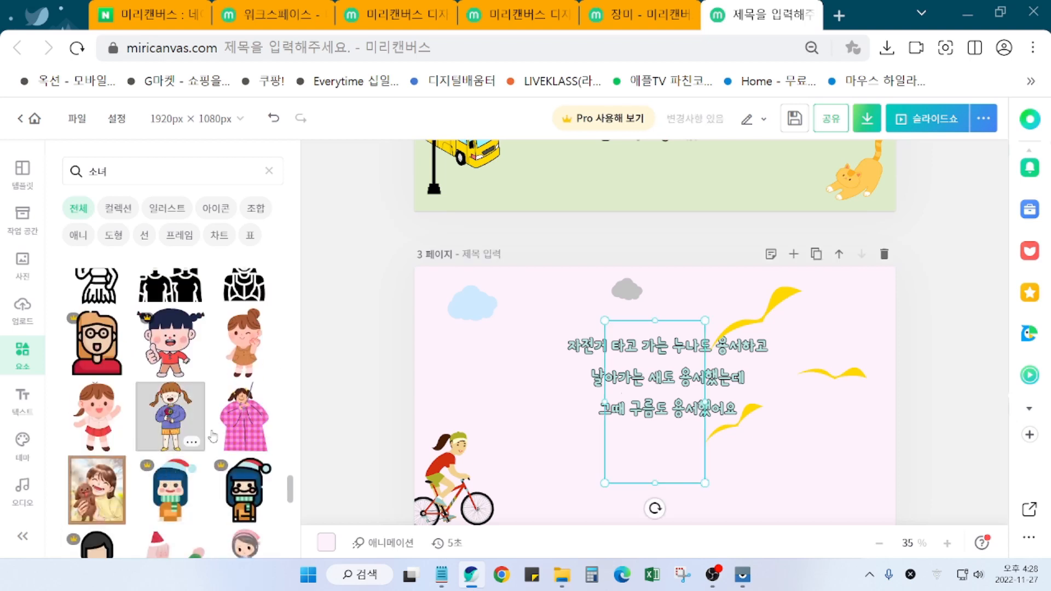
pyautogui.moveTo(689, 416); pyautogui.dragTo(900, 461)
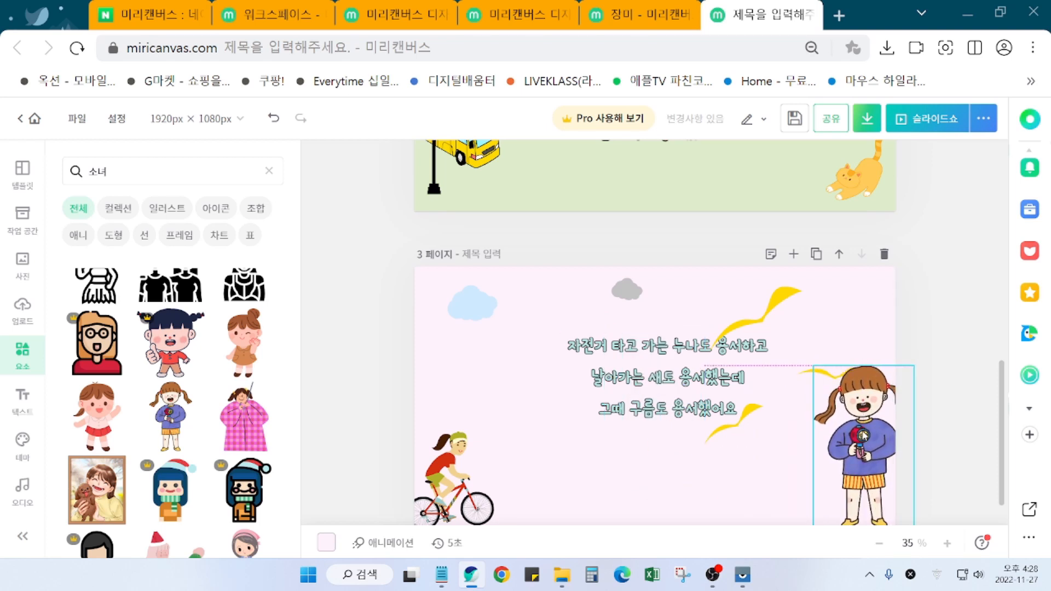
pyautogui.moveTo(861, 431); pyautogui.dragTo(861, 432)
pyautogui.moveTo(772, 320); pyautogui.dragTo(755, 298)
# Step: Nudge the girl down so she stands on page 3's bottom edge
pyautogui.click(870, 408)
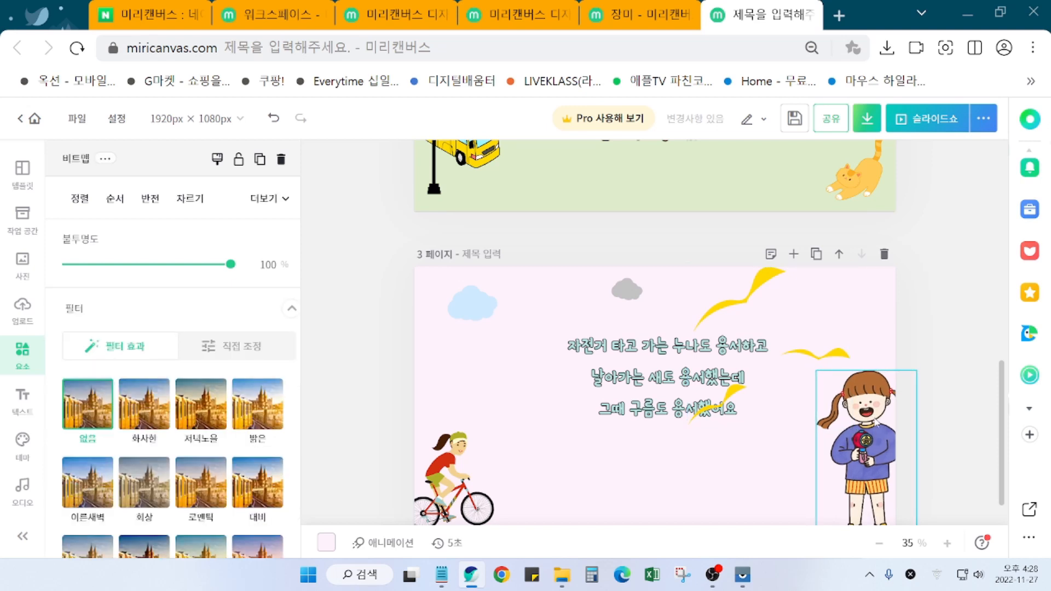
pyautogui.click(942, 429)
pyautogui.scroll(-1, 944, 464)
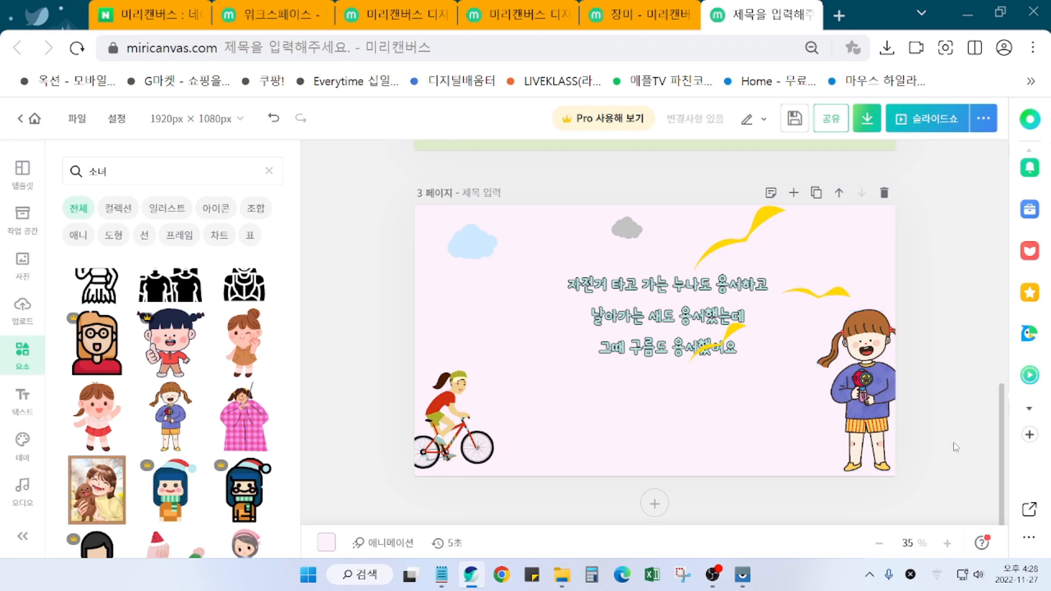
pyautogui.moveTo(878, 357); pyautogui.dragTo(874, 358)
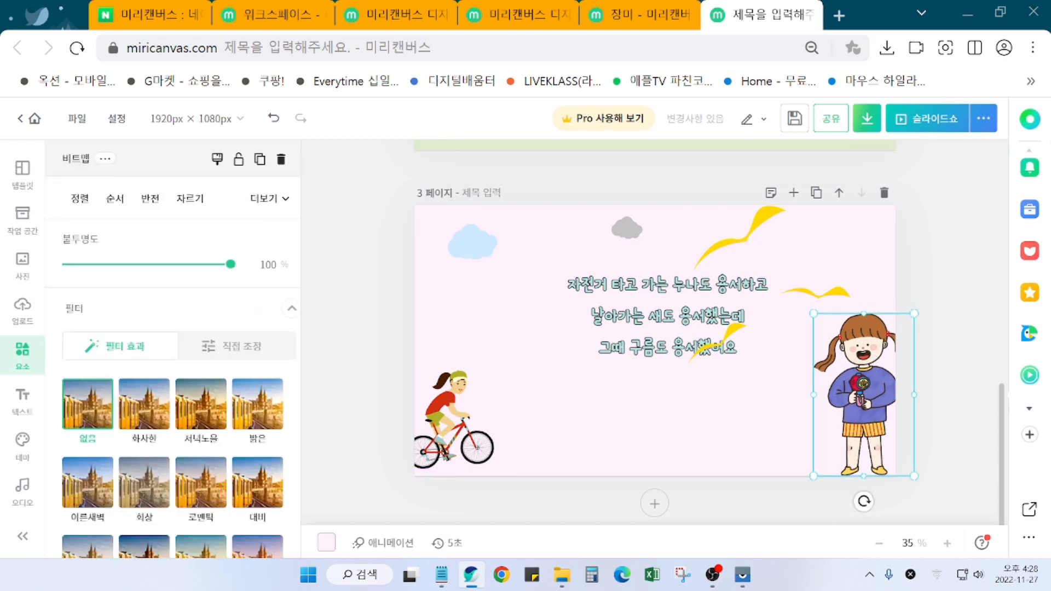
pyautogui.click(950, 412)
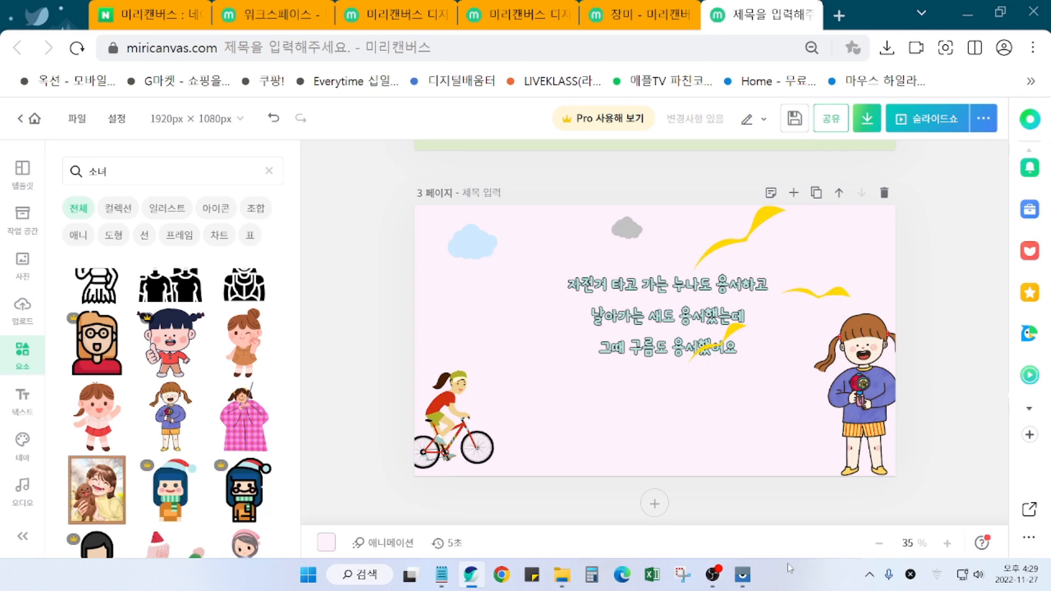
# Step: Lower the poem text slightly and shrink the yellow birds to about 467 × 454 px
pyautogui.moveTo(649, 354); pyautogui.dragTo(643, 385)
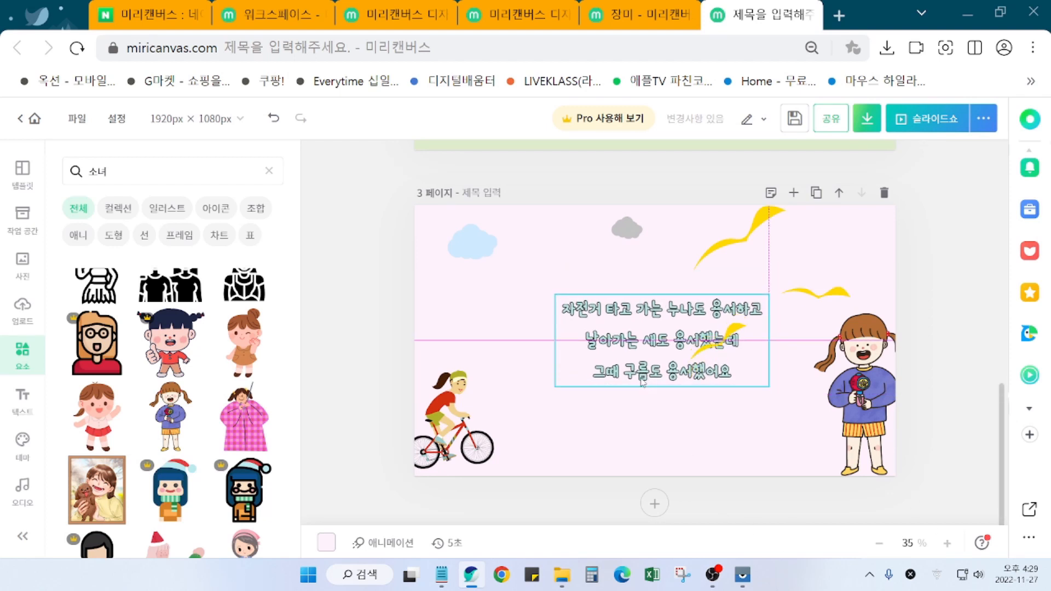
pyautogui.moveTo(643, 383); pyautogui.dragTo(643, 384)
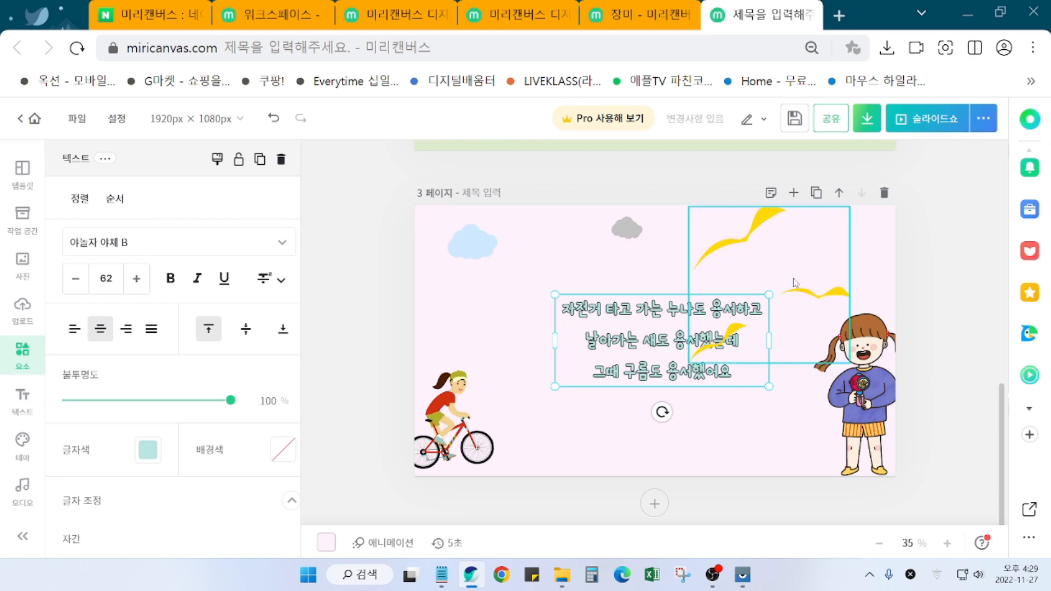
pyautogui.click(692, 364)
pyautogui.moveTo(688, 363); pyautogui.dragTo(746, 305)
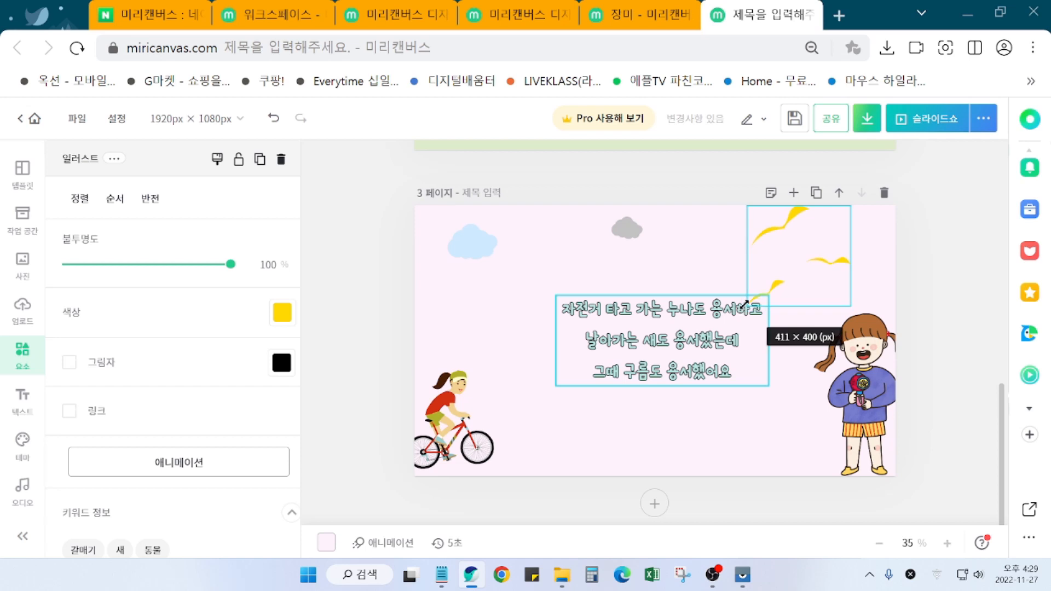
pyautogui.moveTo(745, 304)
pyautogui.mouseDown()
pyautogui.moveTo(738, 311)
pyautogui.moveTo(755, 293)
pyautogui.moveTo(723, 311)
pyautogui.moveTo(737, 315)
pyautogui.mouseUp()
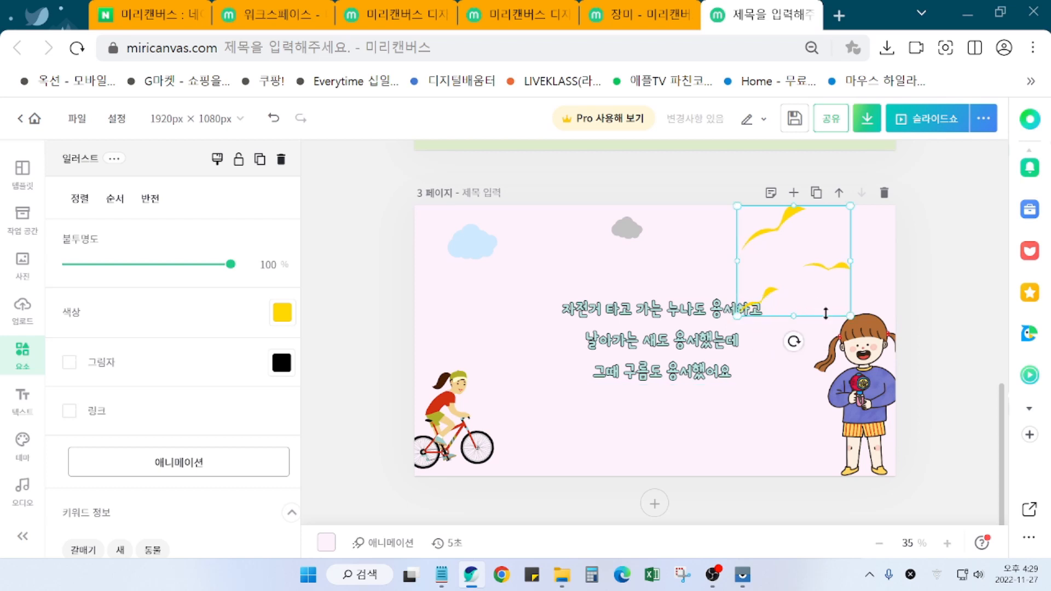
# Step: Tilt the birds about 40 degrees and move them into page 3's top-right corner
pyautogui.moveTo(793, 341)
pyautogui.mouseDown()
pyautogui.moveTo(802, 359)
pyautogui.moveTo(728, 356)
pyautogui.moveTo(829, 348)
pyautogui.moveTo(749, 357)
pyautogui.moveTo(802, 341)
pyautogui.mouseUp()
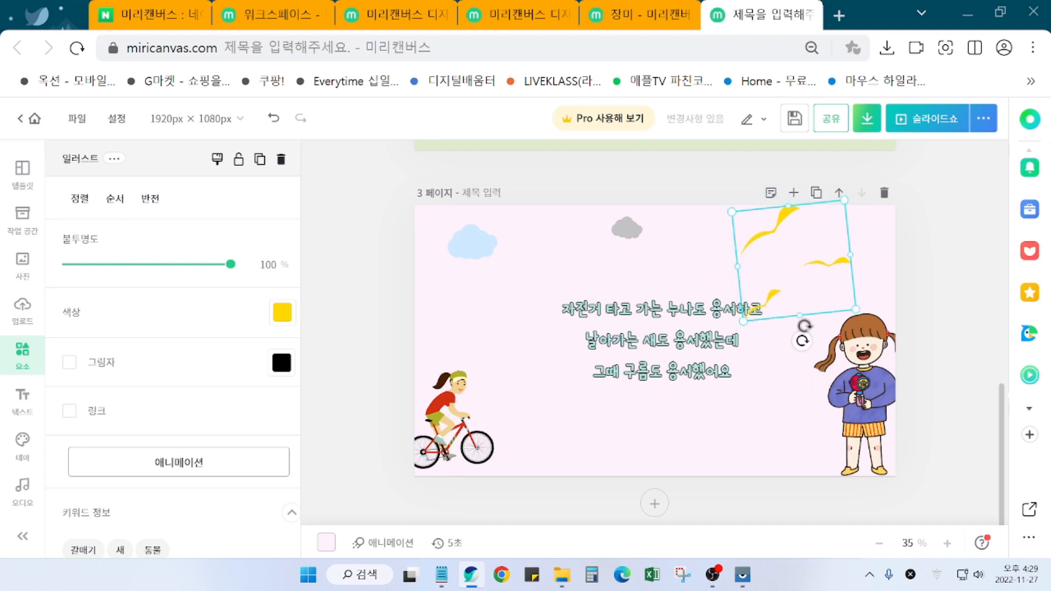
pyautogui.moveTo(810, 292); pyautogui.dragTo(843, 301)
pyautogui.click(929, 298)
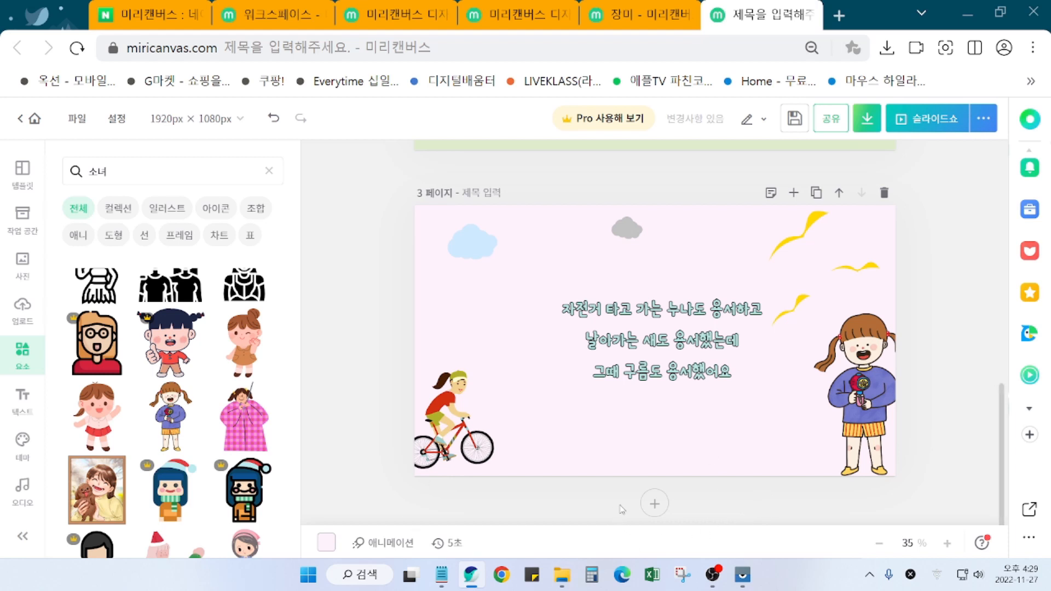
# Step: Add a blank page 4 below page 3, briefly checking the poem lines in Notepad
pyautogui.click(655, 504)
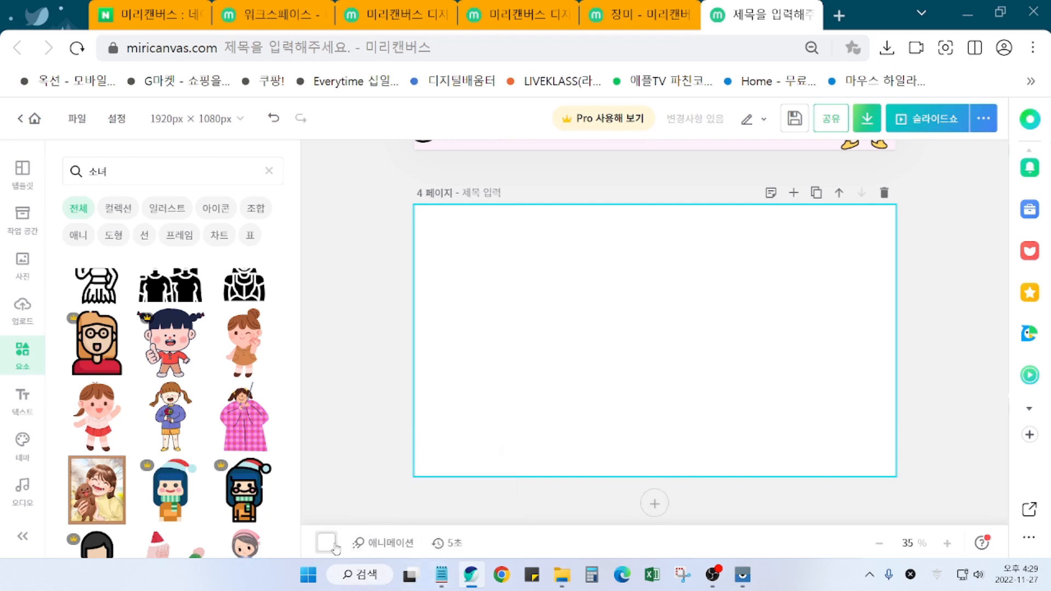
pyautogui.click(443, 580)
pyautogui.scroll(-1, 328, 446)
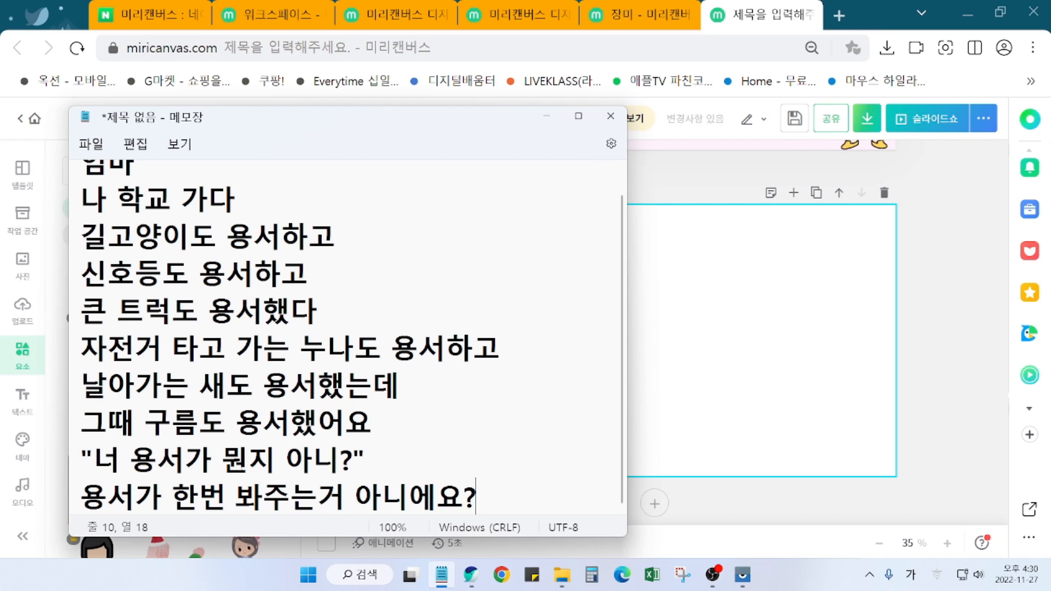
pyautogui.click(854, 360)
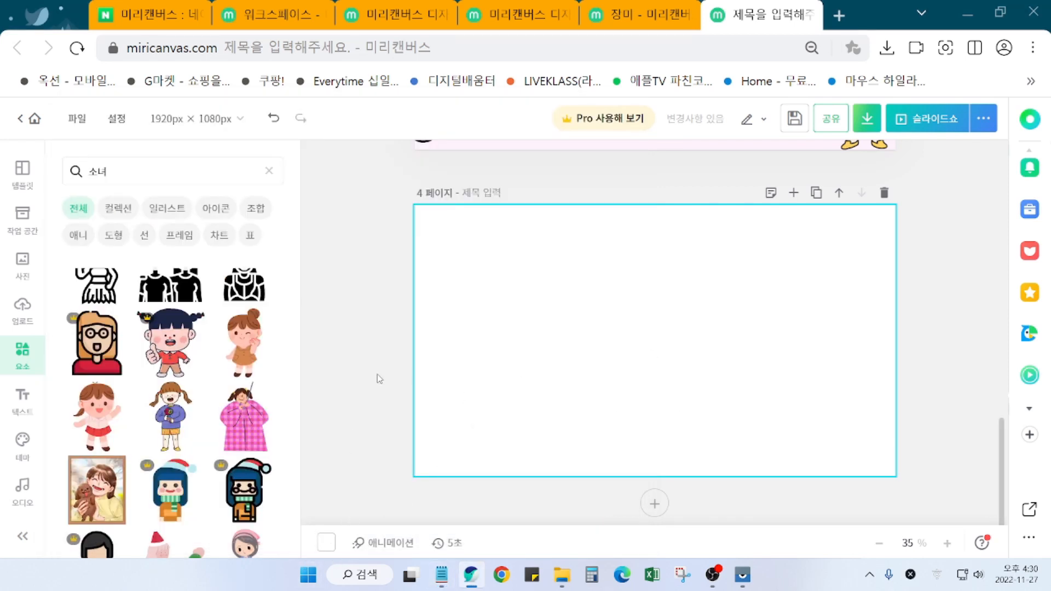
# Step: Search elements for 배경 and add the pale sky image to page 4
pyautogui.scroll(3, 391, 369)
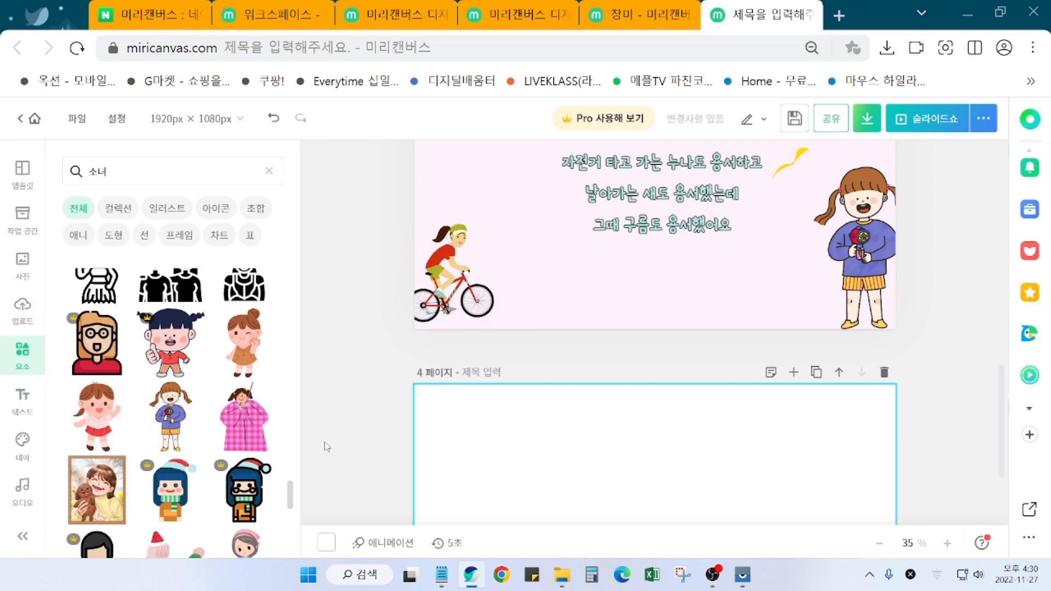
pyautogui.click(117, 178)
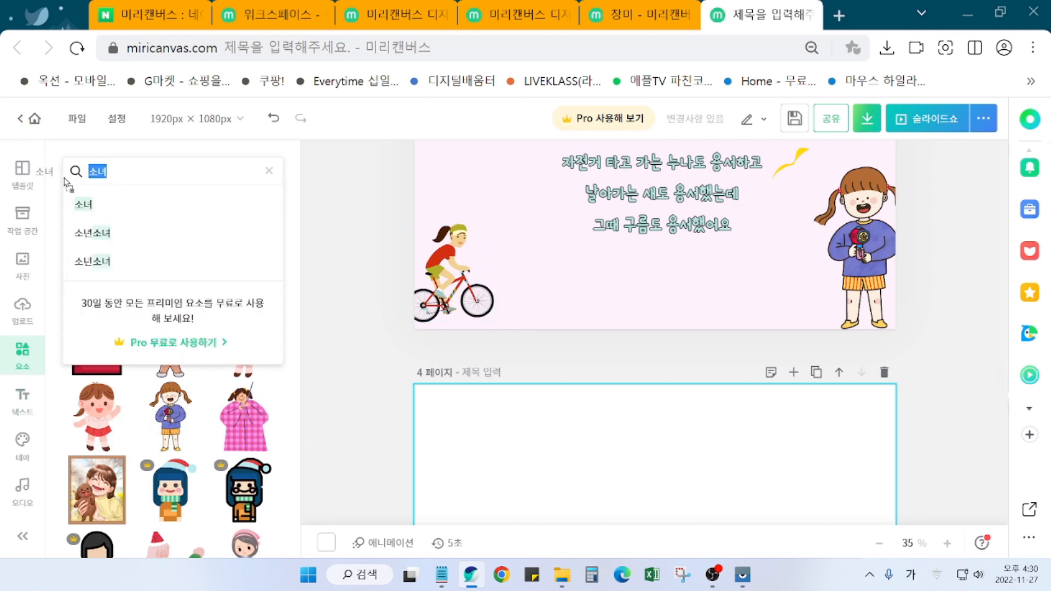
pyautogui.write('배겨ㅇ')
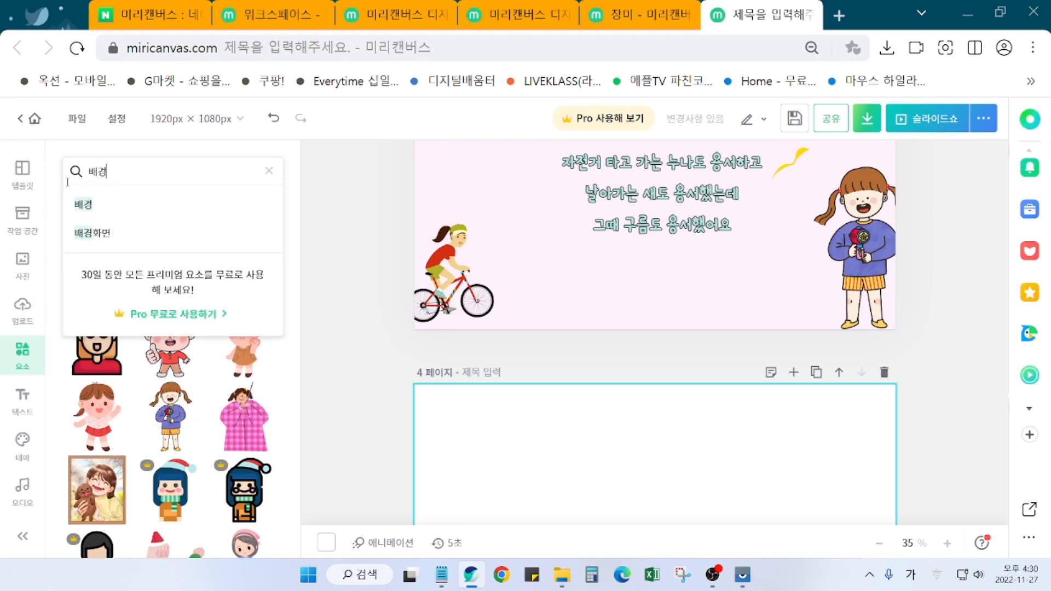
pyautogui.press('Return')
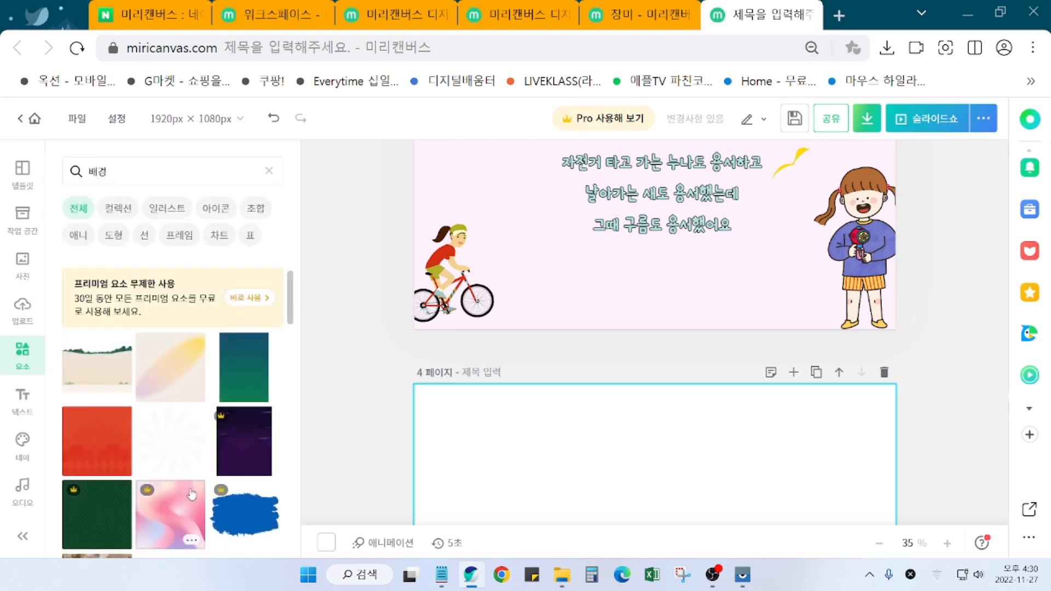
pyautogui.scroll(-3, 155, 511)
pyautogui.scroll(-2, 196, 513)
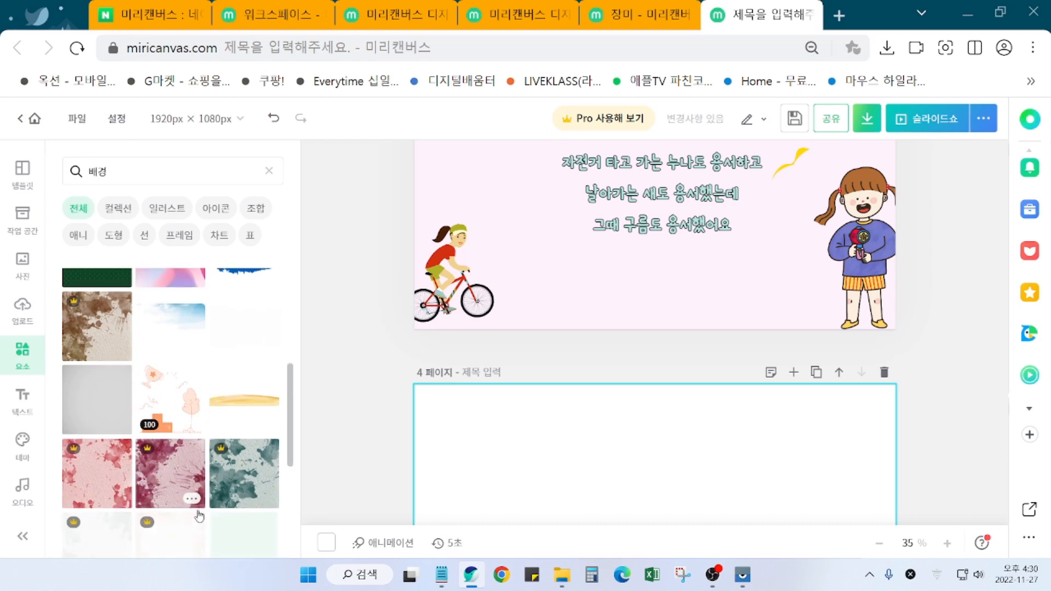
pyautogui.click(183, 337)
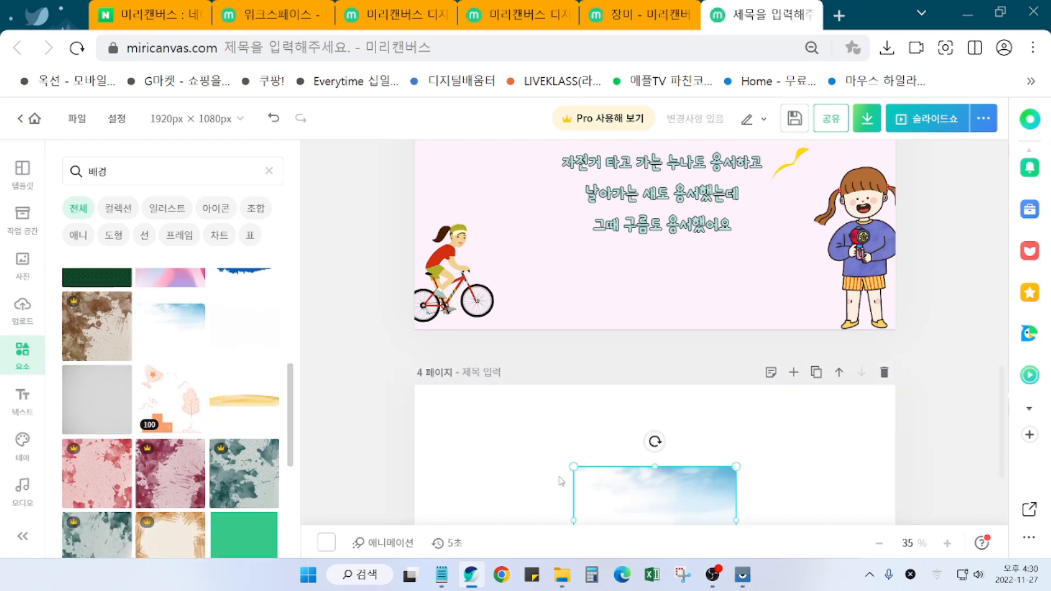
# Step: Enlarge the sky image to 794 × 520 px and make it page 4's background
pyautogui.scroll(-2, 783, 505)
pyautogui.scroll(-1, 782, 505)
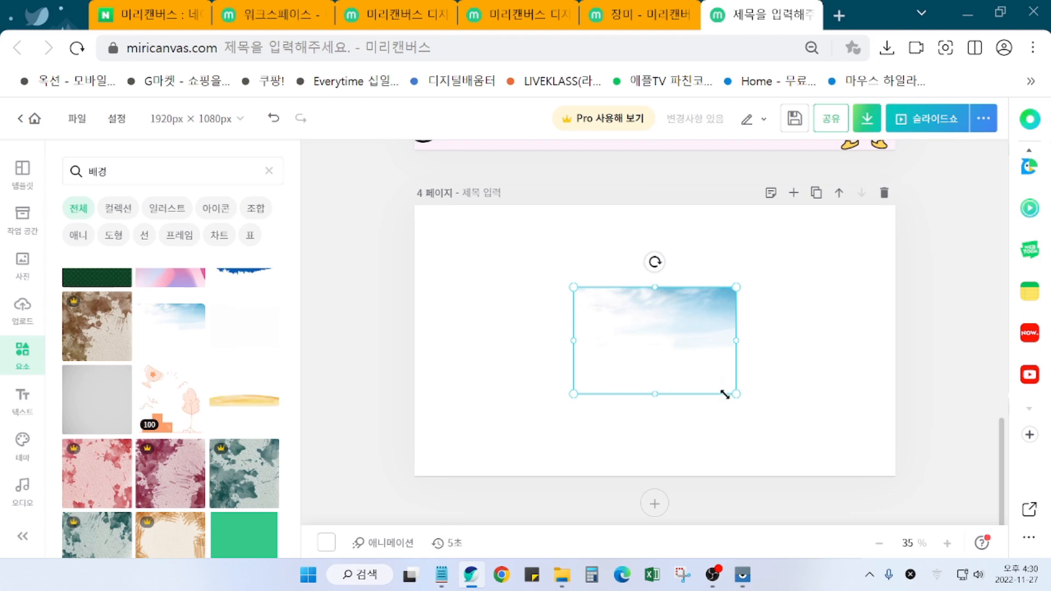
pyautogui.moveTo(737, 395)
pyautogui.mouseDown()
pyautogui.moveTo(790, 418)
pyautogui.moveTo(725, 363)
pyautogui.moveTo(787, 396)
pyautogui.moveTo(704, 369)
pyautogui.moveTo(736, 394)
pyautogui.mouseUp()
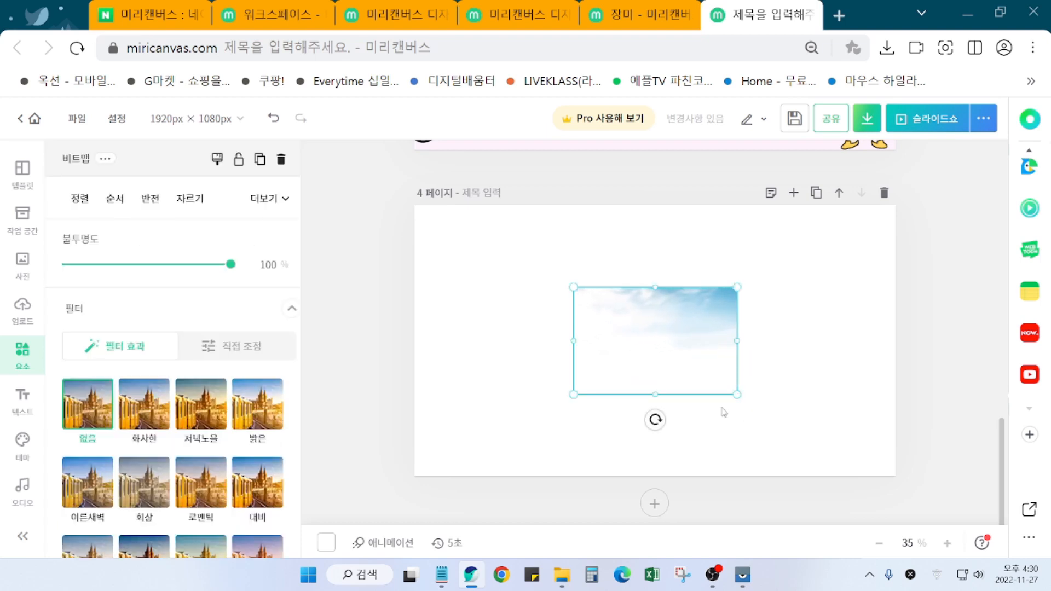
pyautogui.rightClick(673, 354)
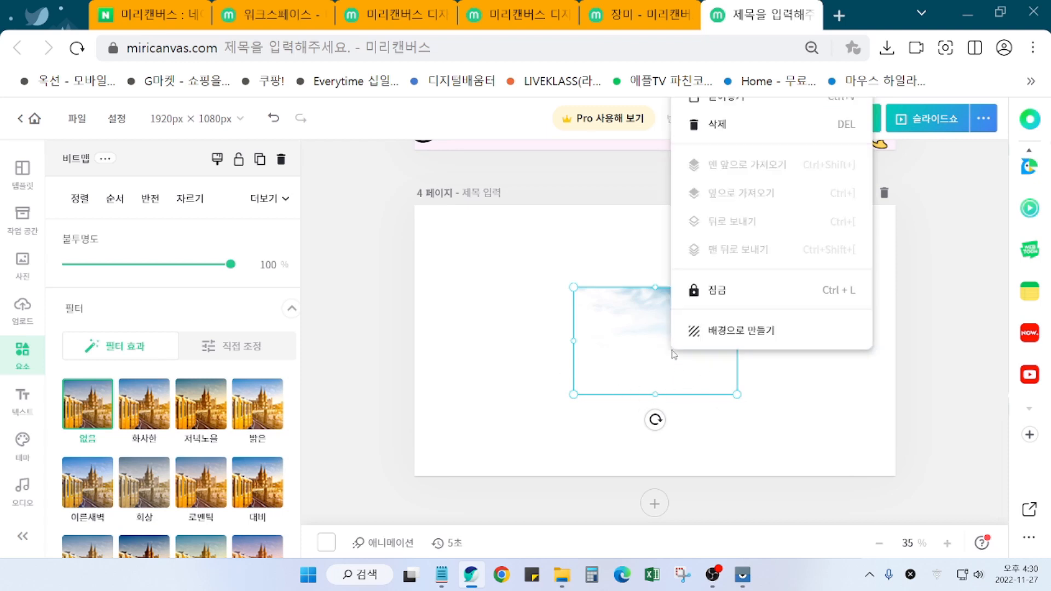
pyautogui.click(716, 333)
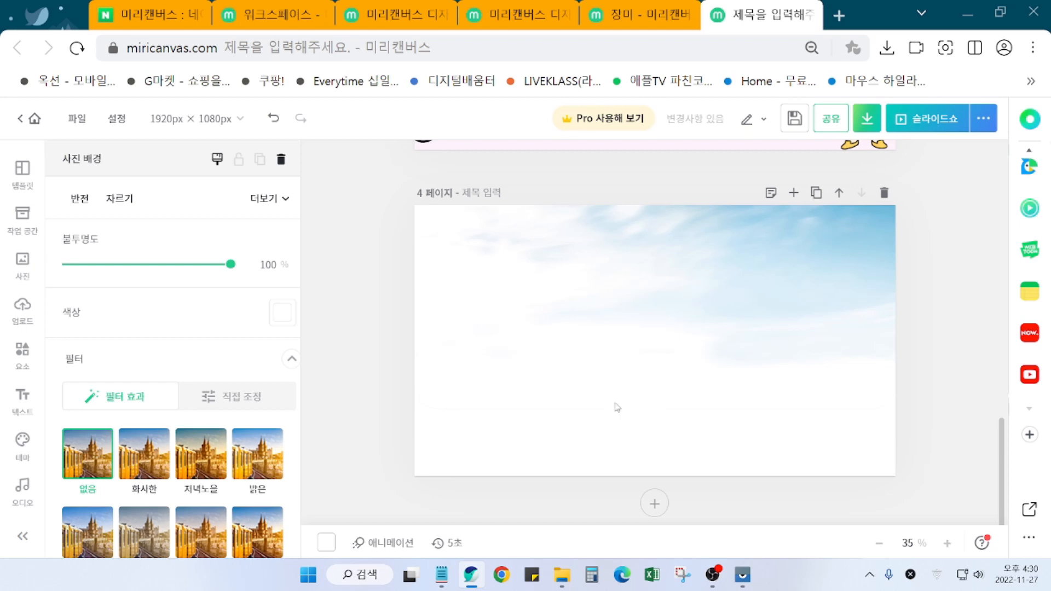
# Step: Delete the sky photo background from page 4 via 삭제
pyautogui.click(695, 372)
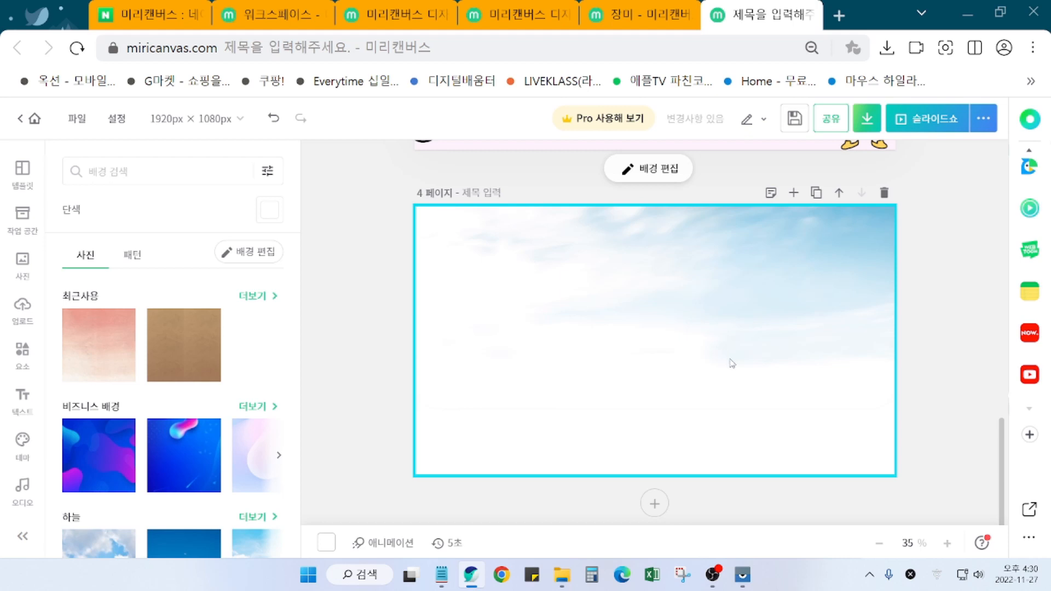
pyautogui.rightClick(672, 345)
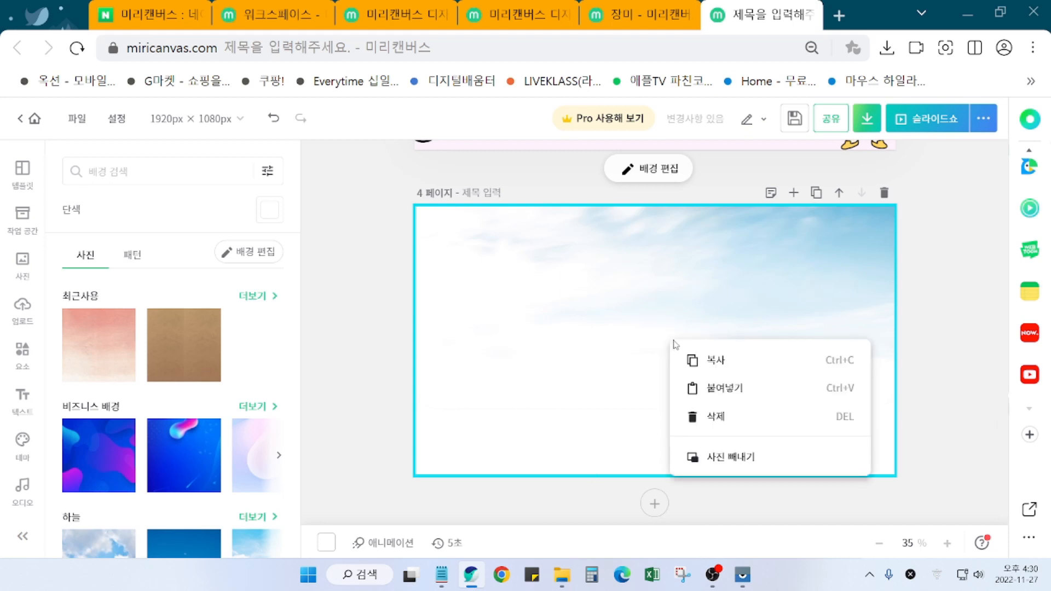
pyautogui.click(720, 418)
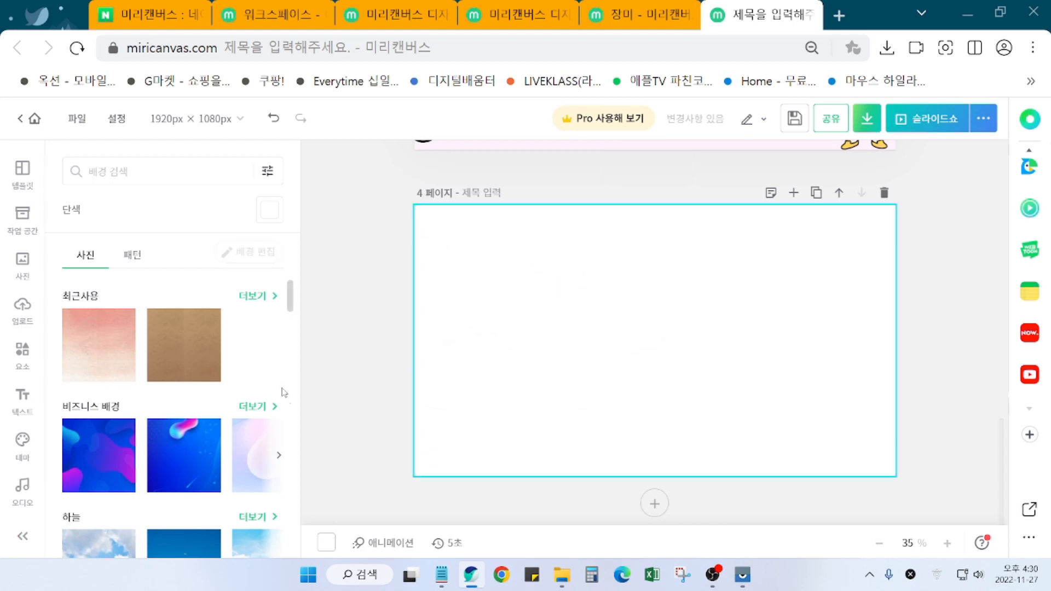
pyautogui.click(134, 266)
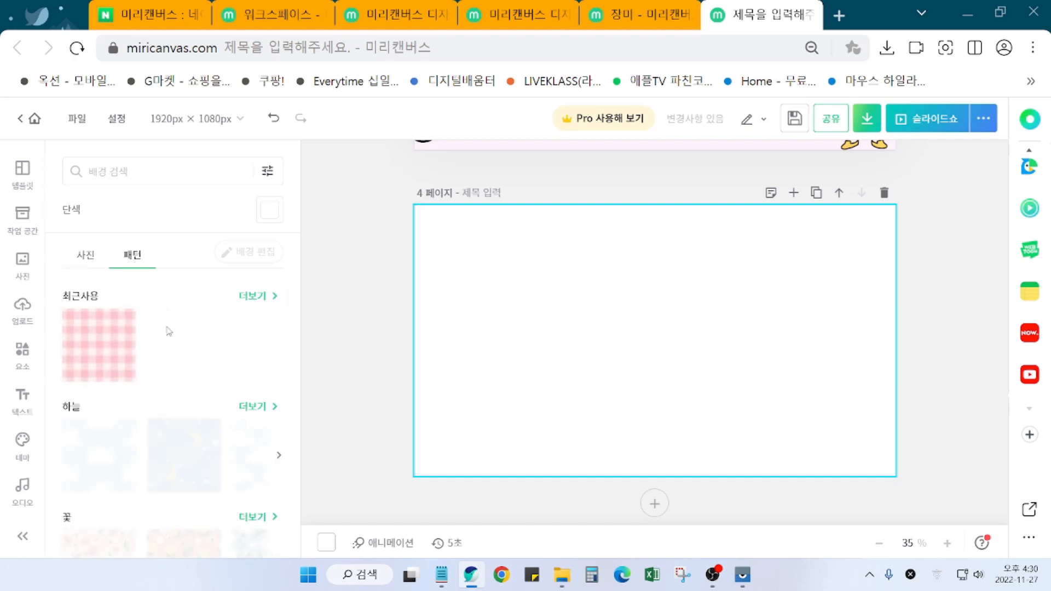
pyautogui.scroll(-3, 159, 525)
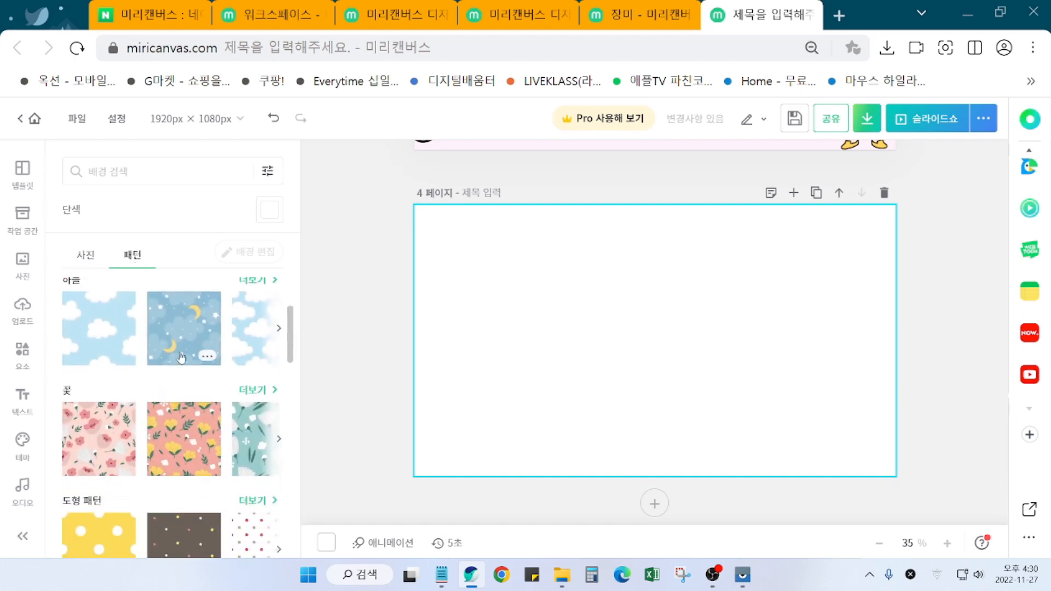
pyautogui.click(184, 345)
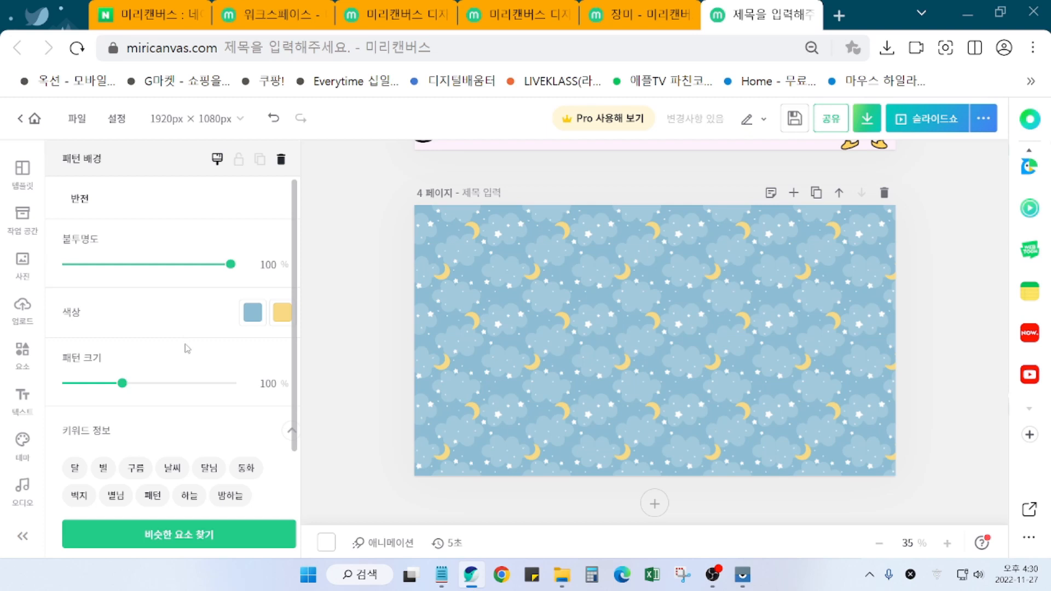
pyautogui.click(356, 413)
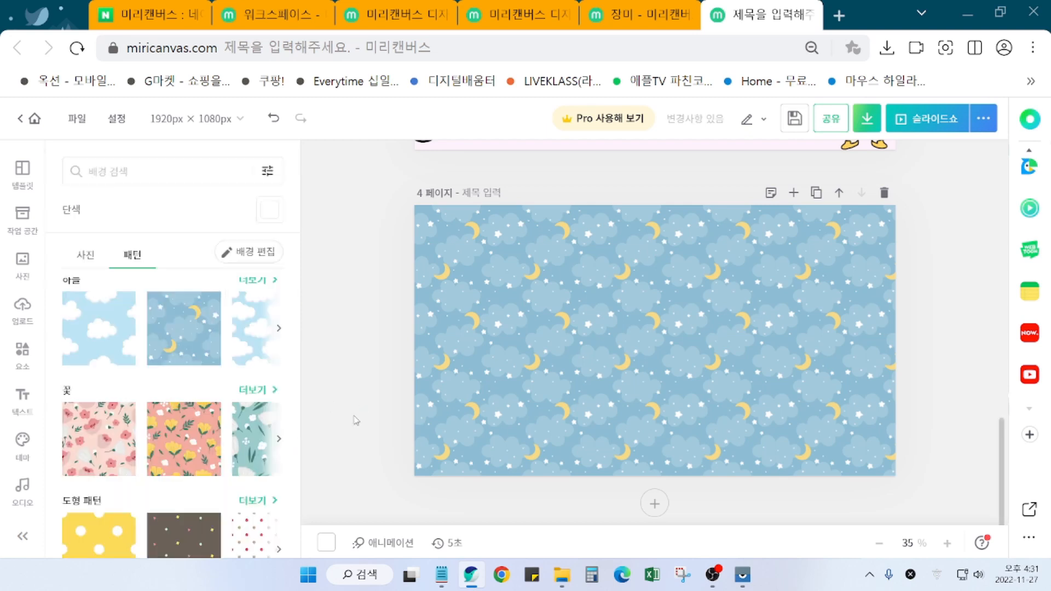
pyautogui.scroll(2, 357, 413)
pyautogui.click(86, 255)
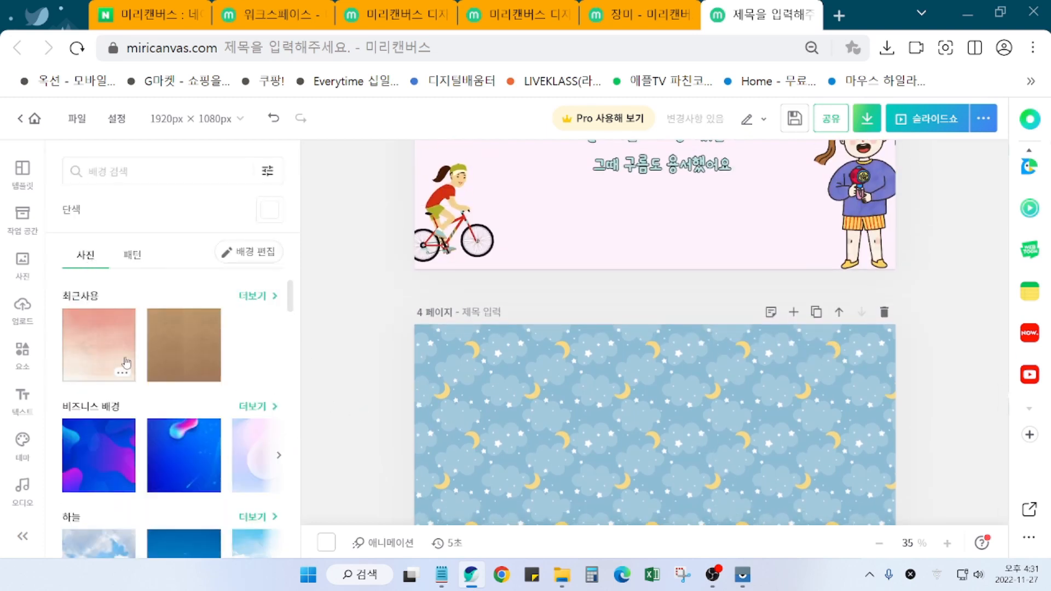
pyautogui.scroll(-1, 181, 383)
pyautogui.click(563, 419)
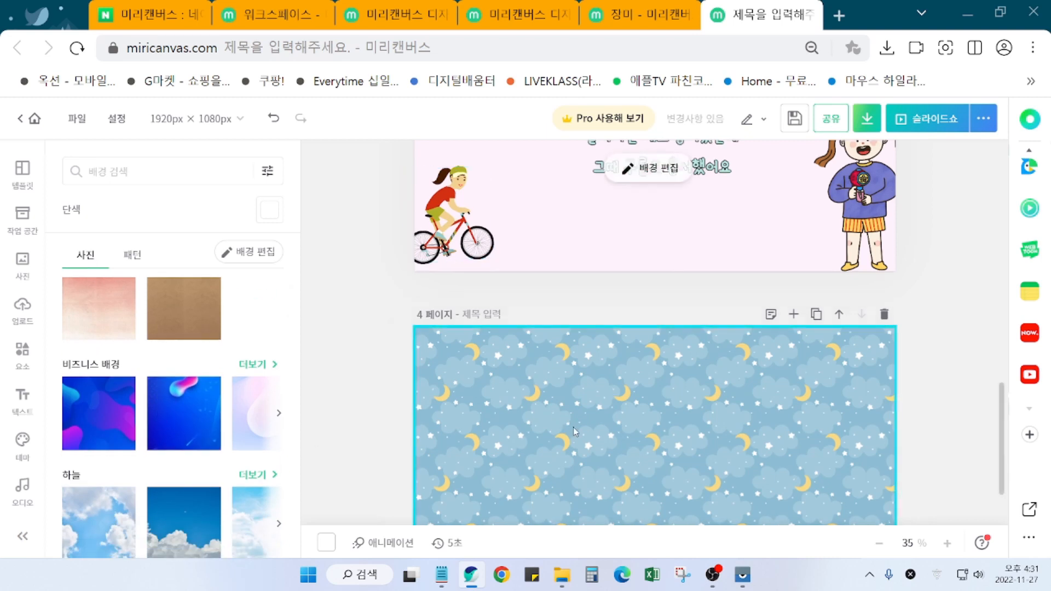
pyautogui.rightClick(615, 455)
pyautogui.click(659, 529)
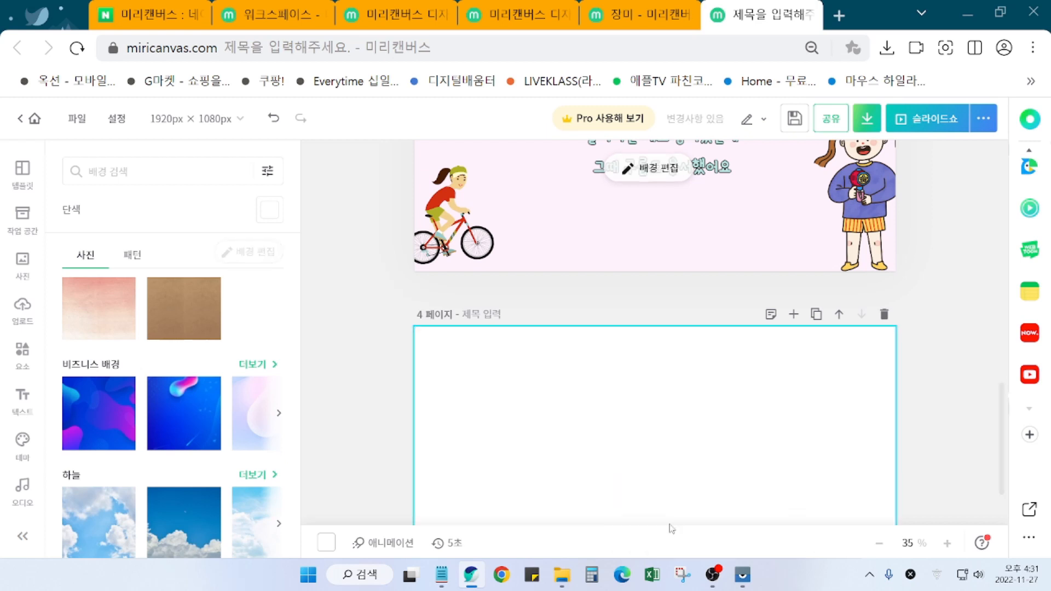
# Step: Scroll through the background results looking for a page 4 background
pyautogui.scroll(-3, 180, 433)
pyautogui.scroll(-3, 181, 438)
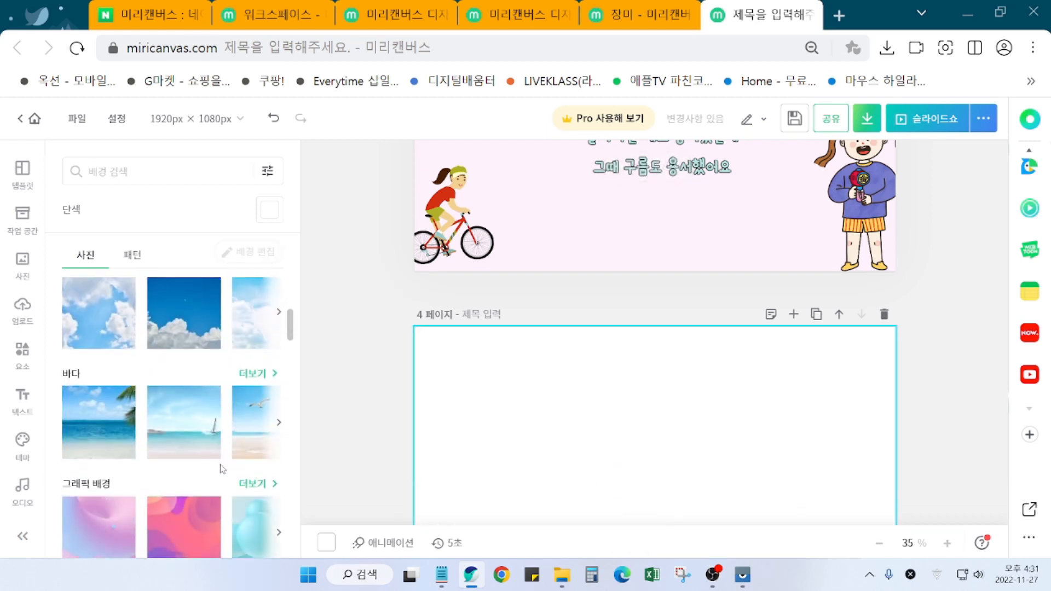
pyautogui.scroll(-3, 223, 472)
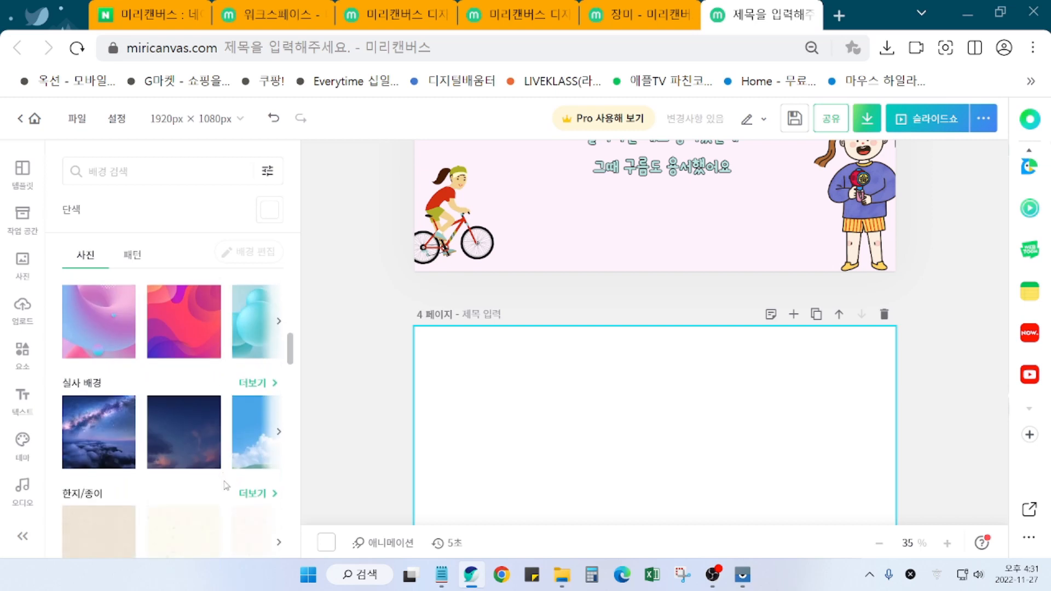
pyautogui.scroll(-3, 210, 471)
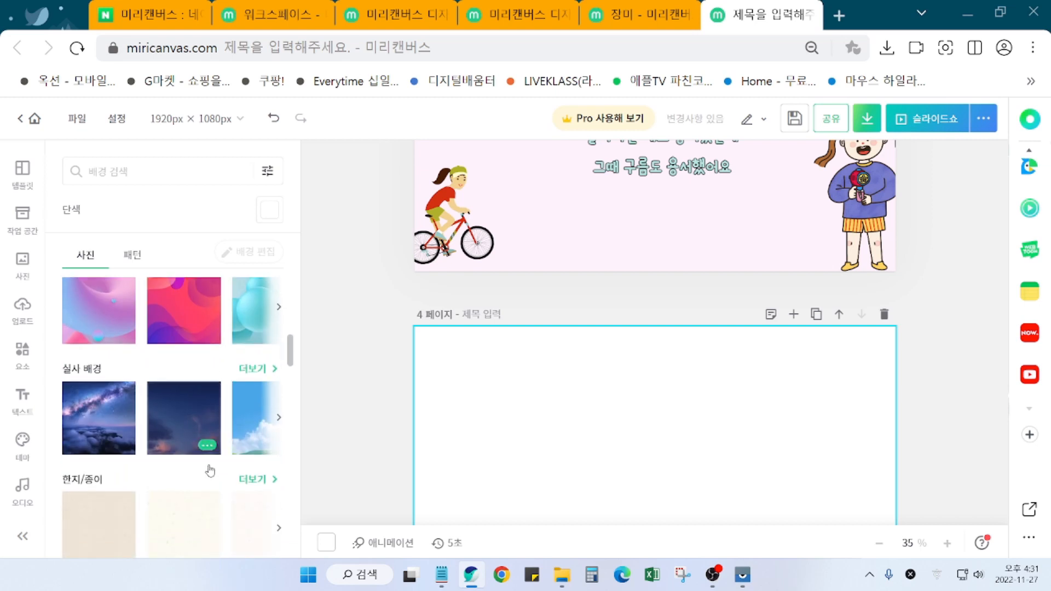
pyautogui.scroll(-5, 213, 474)
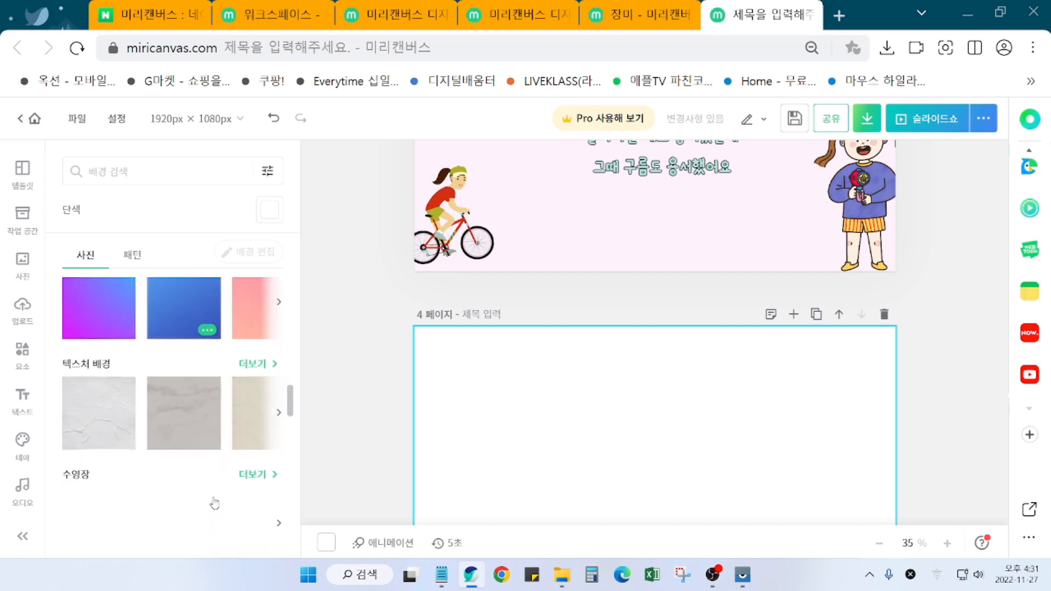
pyautogui.scroll(-8, 218, 506)
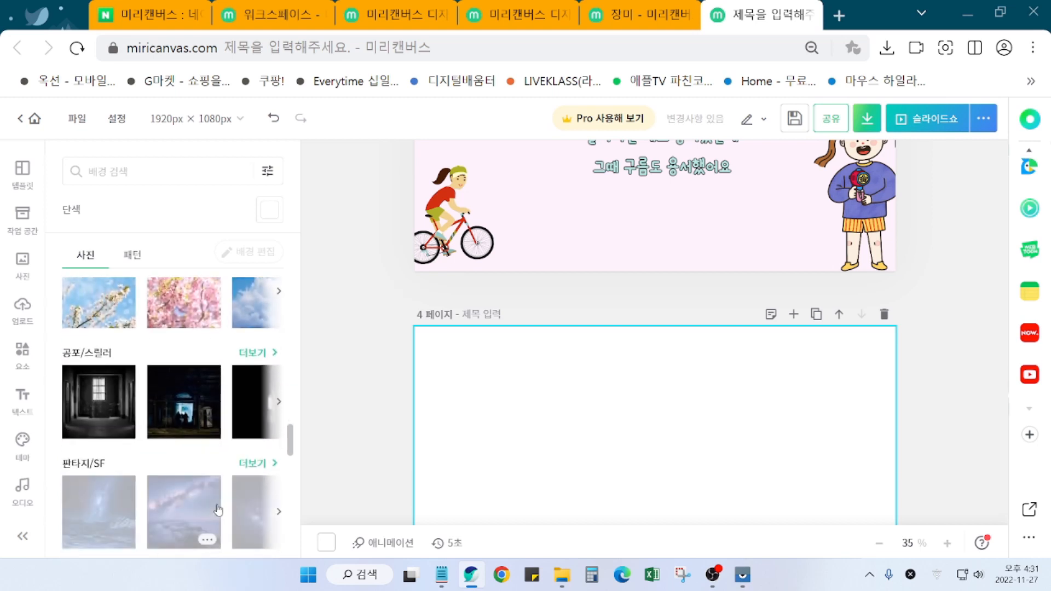
pyautogui.scroll(-8, 217, 509)
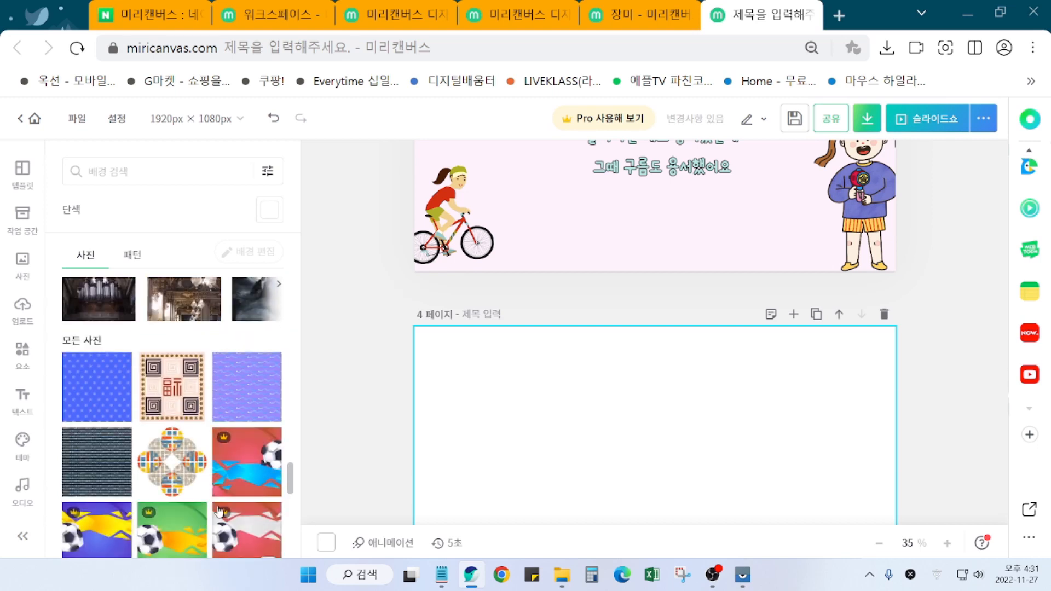
# Step: Search 따뜻한 배경 and apply the soft pink gradient as page 4's background
pyautogui.click(111, 163)
pyautogui.write('따')
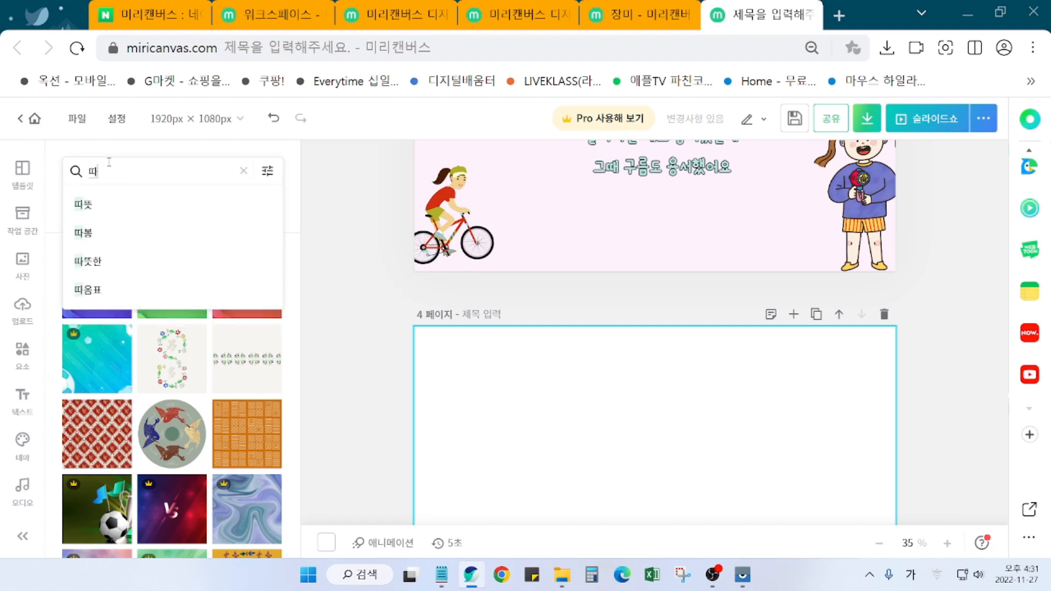
pyautogui.write('뜻한 배겨')
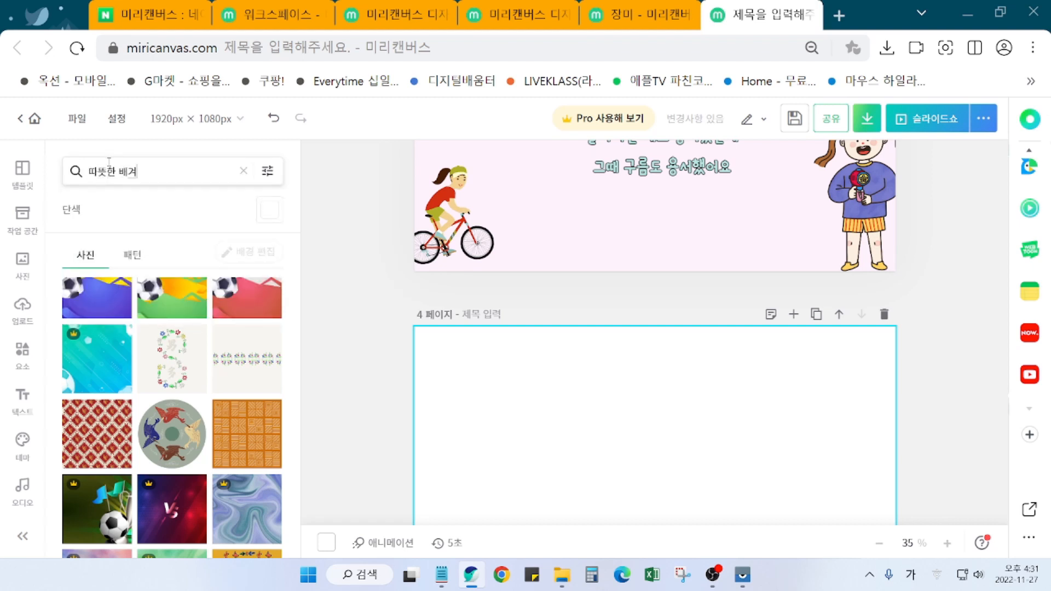
pyautogui.press('Return')
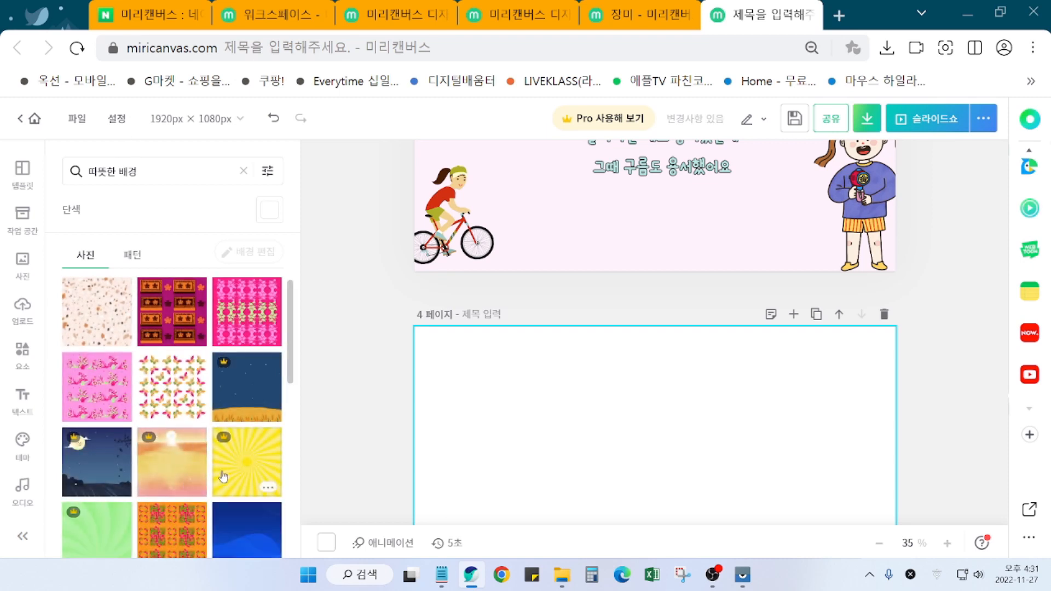
pyautogui.scroll(-3, 246, 520)
pyautogui.scroll(-3, 247, 527)
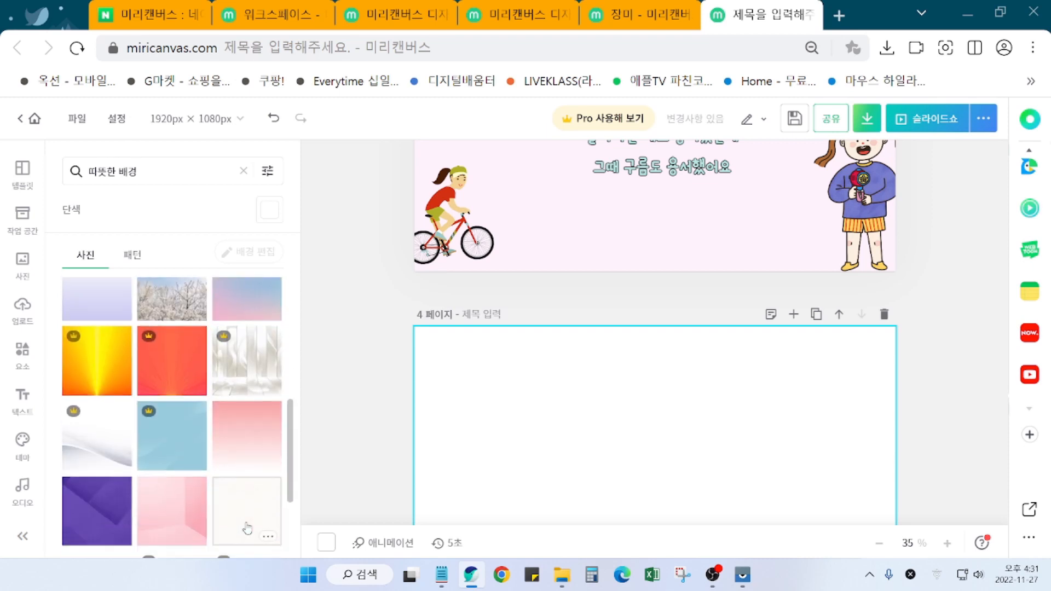
pyautogui.click(250, 435)
pyautogui.scroll(-2, 757, 475)
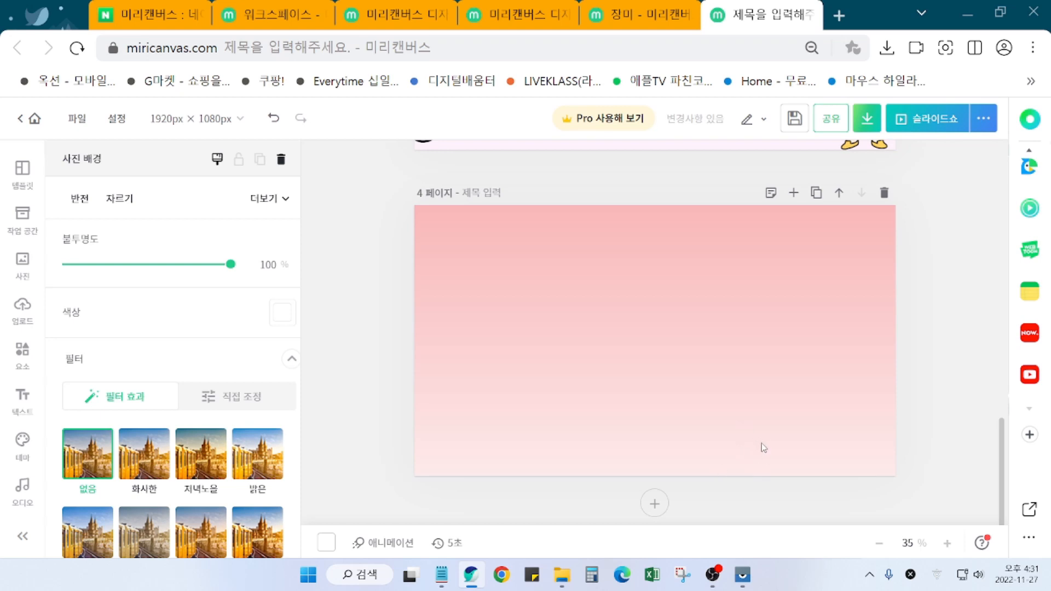
pyautogui.scroll(1, 760, 440)
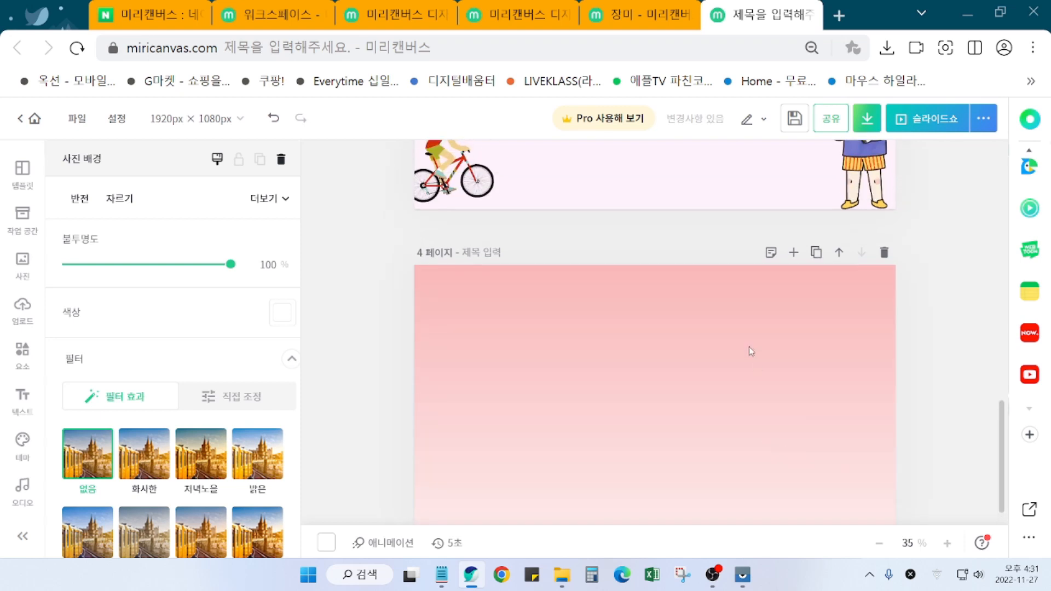
pyautogui.scroll(1, 742, 431)
pyautogui.scroll(-2, 742, 431)
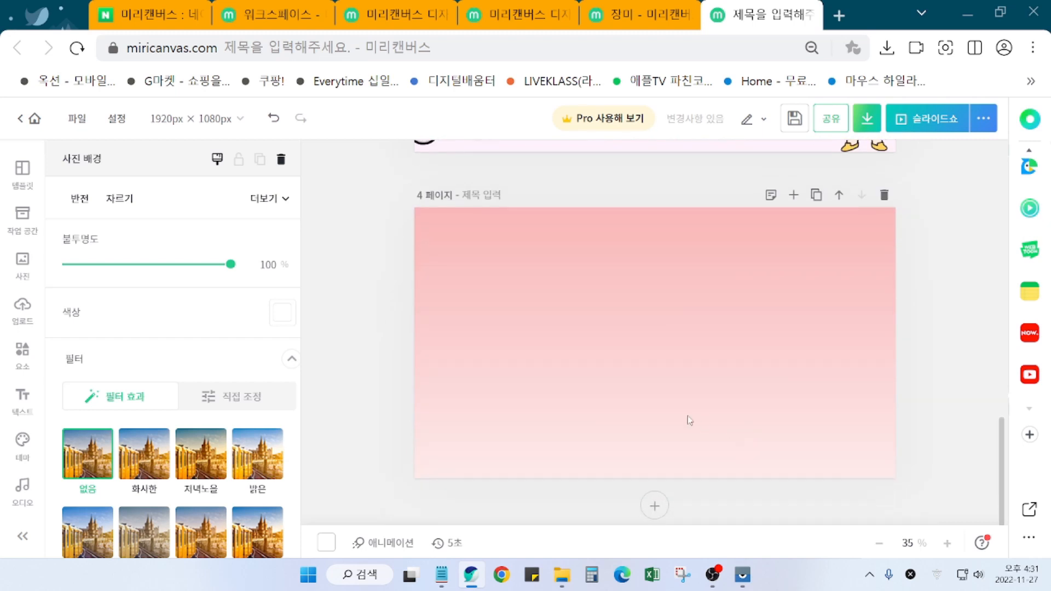
pyautogui.scroll(1, 585, 414)
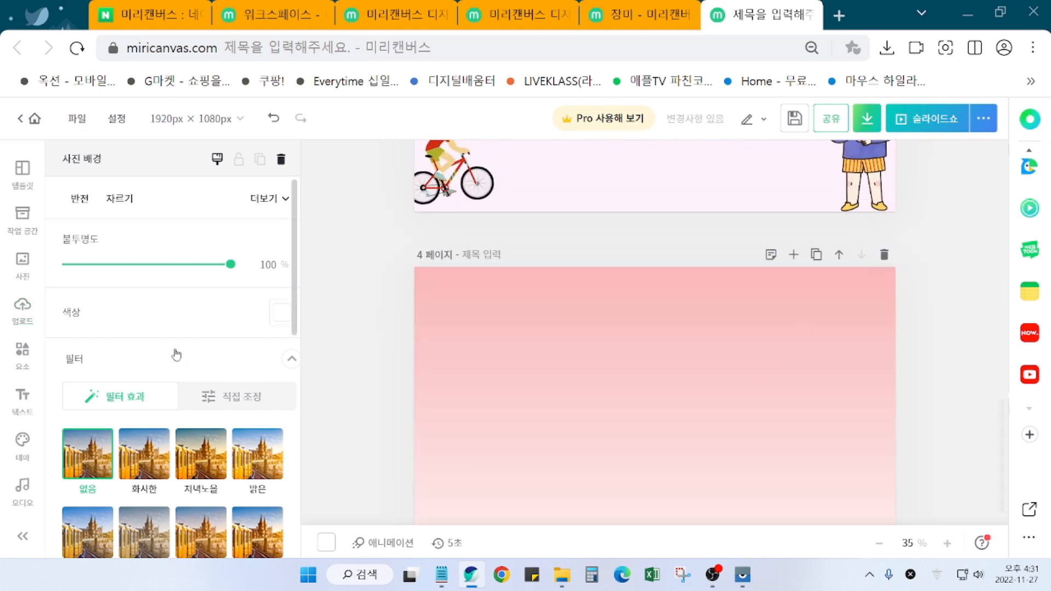
pyautogui.scroll(-1, 766, 489)
pyautogui.scroll(2, 767, 489)
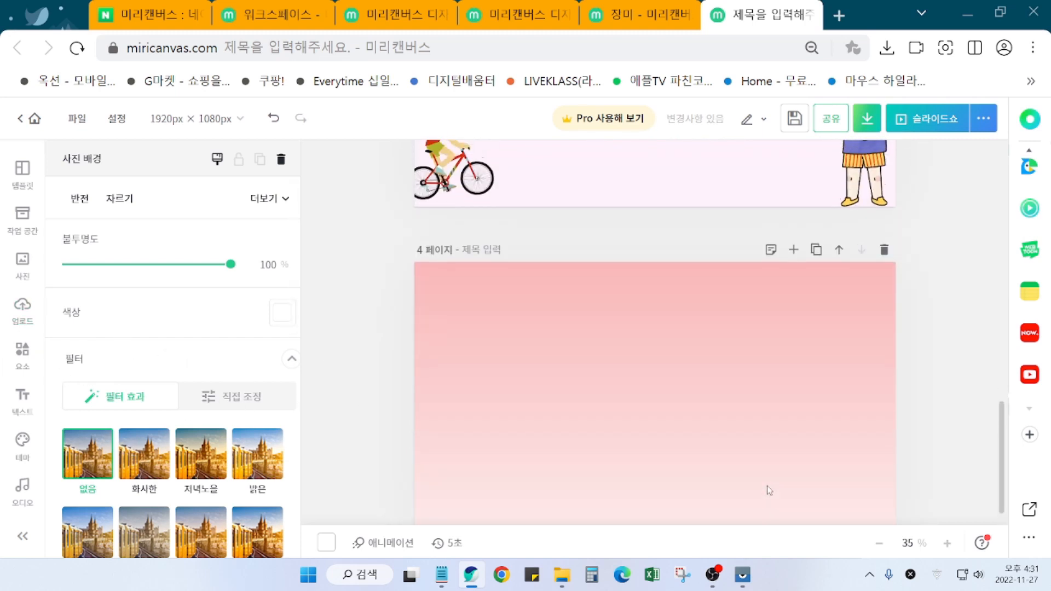
pyautogui.scroll(-2, 772, 489)
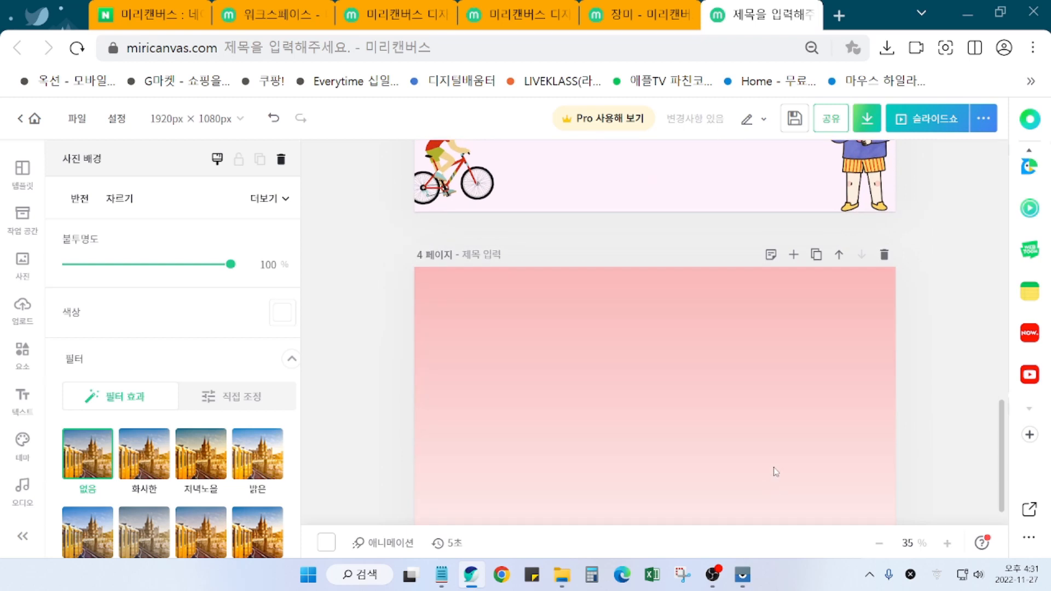
pyautogui.scroll(-2, 776, 471)
pyautogui.scroll(2, 775, 472)
pyautogui.scroll(4, 778, 474)
pyautogui.scroll(-1, 779, 474)
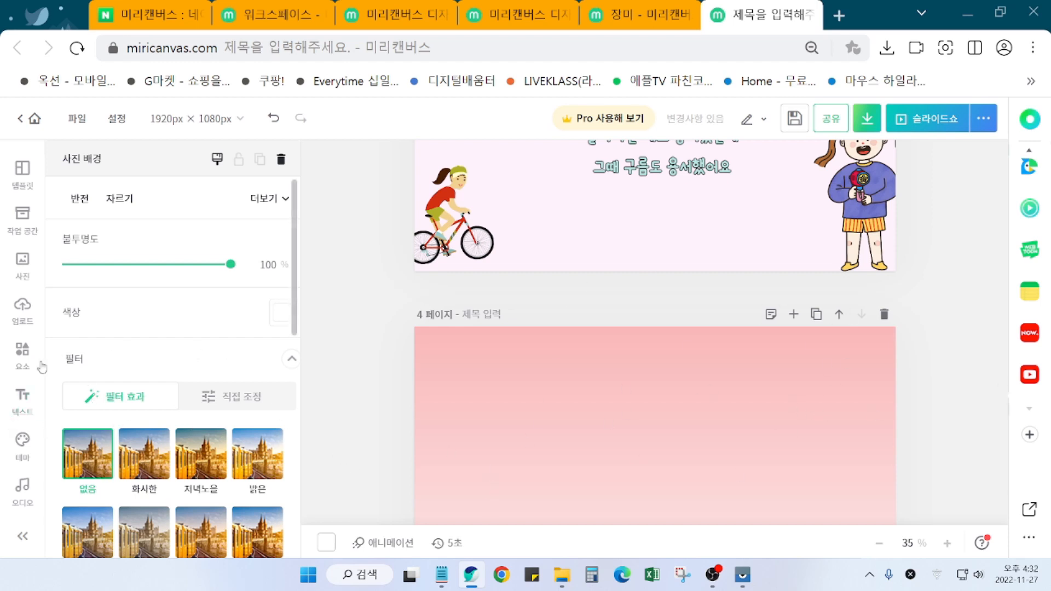
# Step: Add a 제목 title text box on page 4 reading " 너 용서가 뭔지 아니?"
pyautogui.click(24, 365)
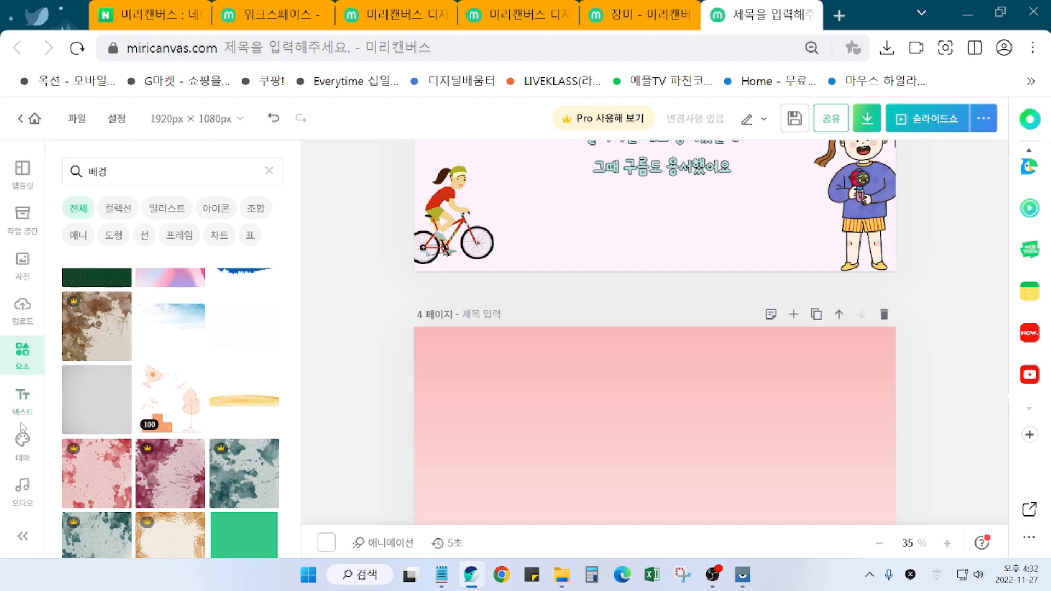
pyautogui.click(17, 407)
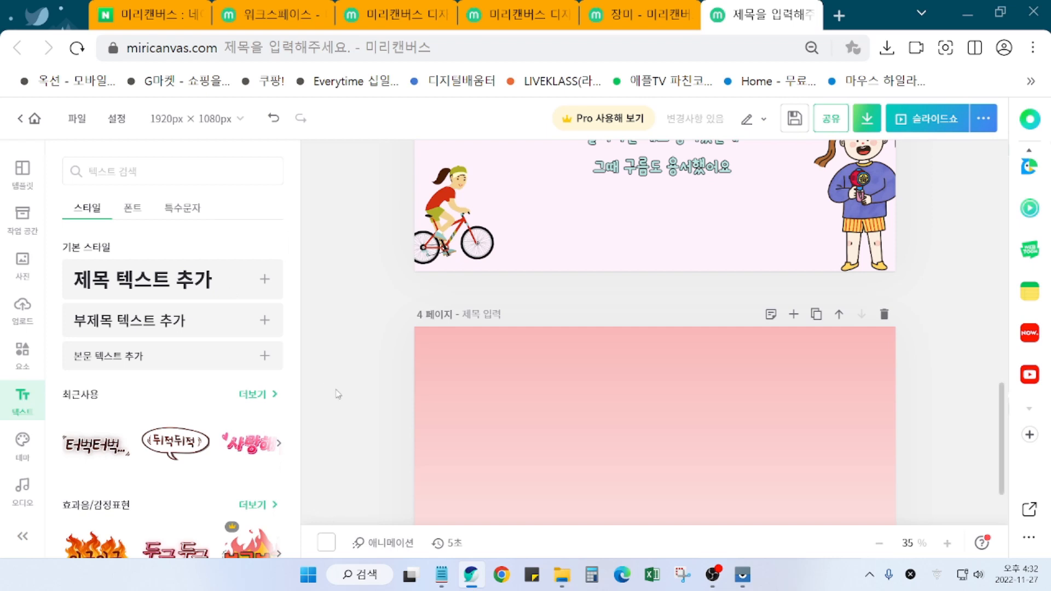
pyautogui.click(133, 280)
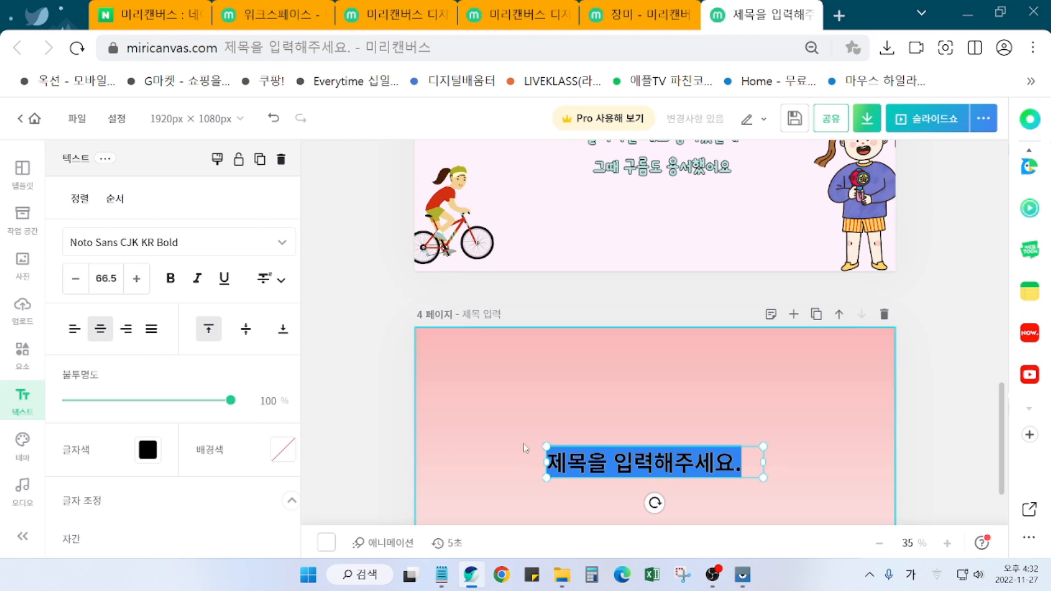
pyautogui.write('" 너 용서가 뭔지 아니')
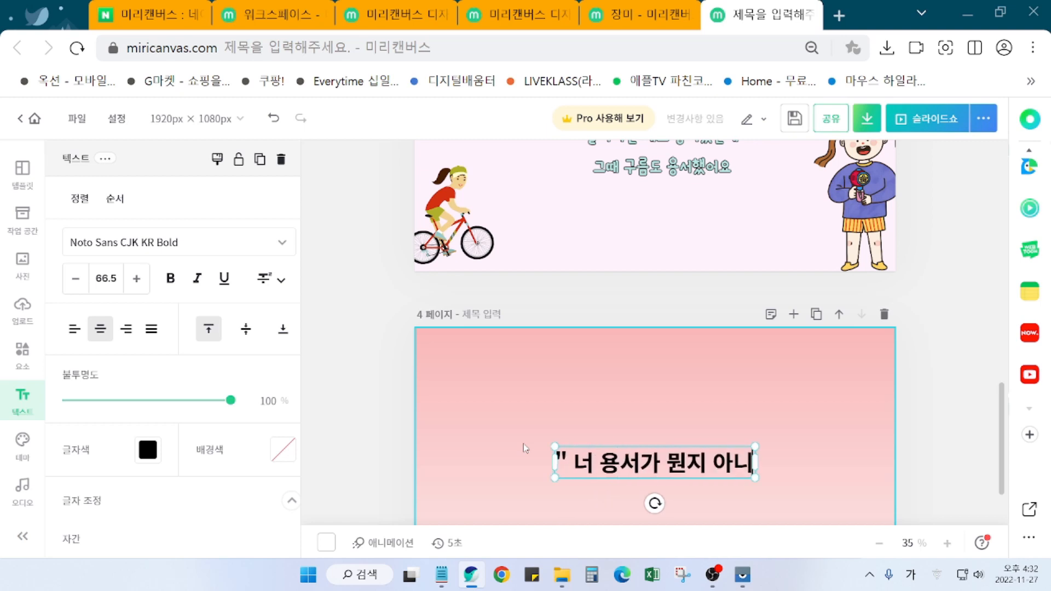
pyautogui.write('?"')
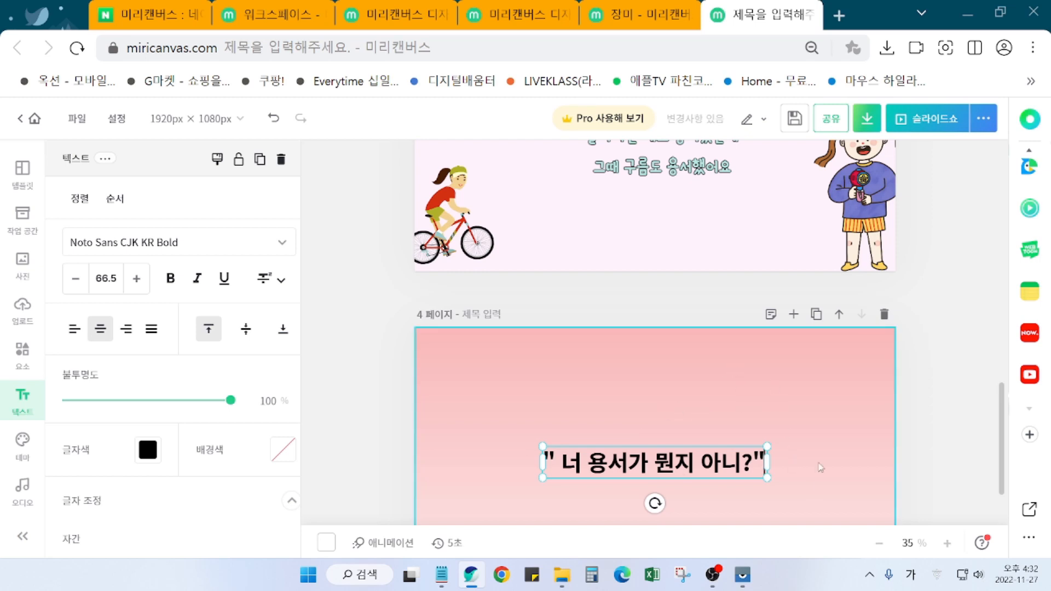
pyautogui.scroll(-2, 820, 467)
pyautogui.click(815, 384)
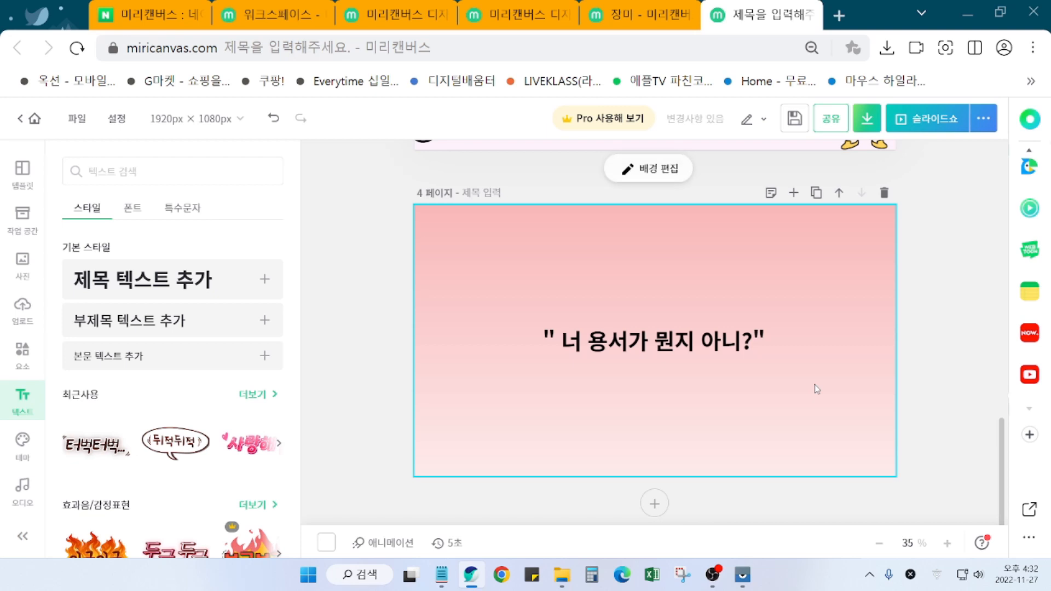
# Step: Change the quote's font to 아놀자 야체 B from the favourite fonts
pyautogui.click(685, 351)
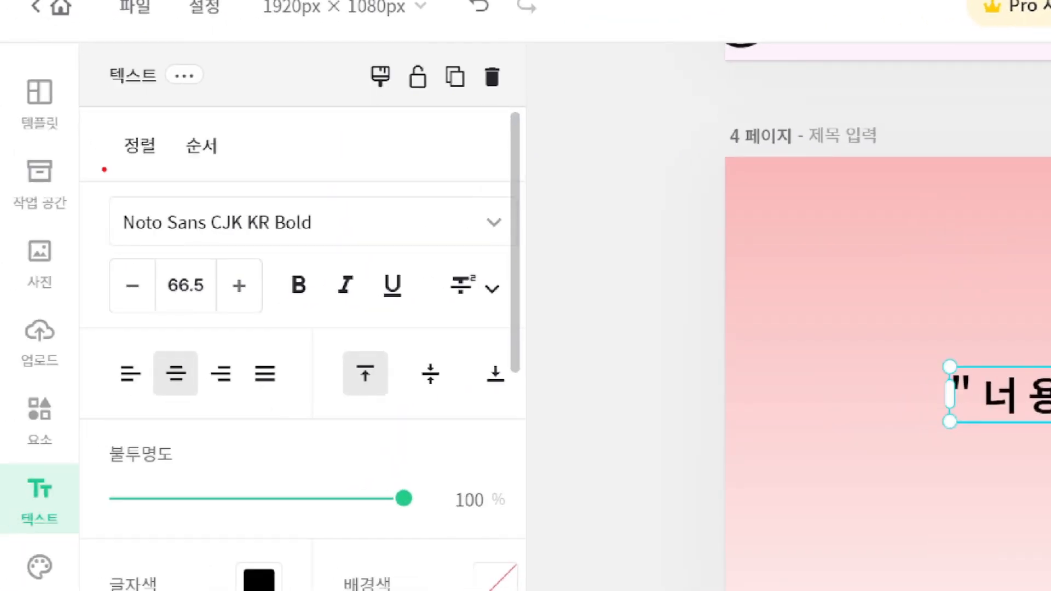
pyautogui.moveTo(103, 179); pyautogui.dragTo(348, 253)
pyautogui.moveTo(506, 240)
pyautogui.mouseDown()
pyautogui.moveTo(501, 201)
pyautogui.moveTo(510, 251)
pyautogui.mouseUp()
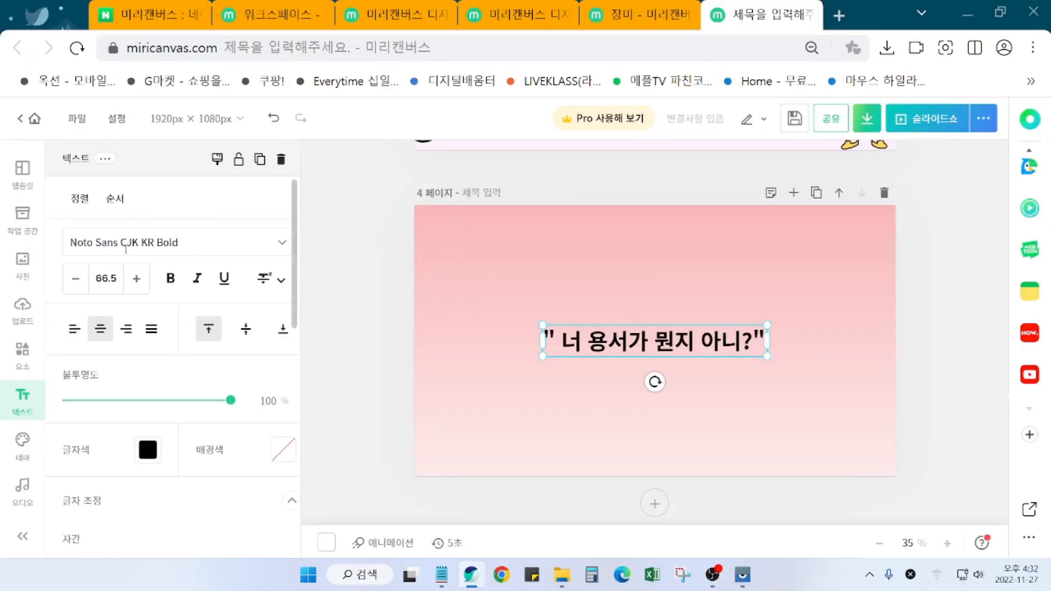
pyautogui.click(126, 247)
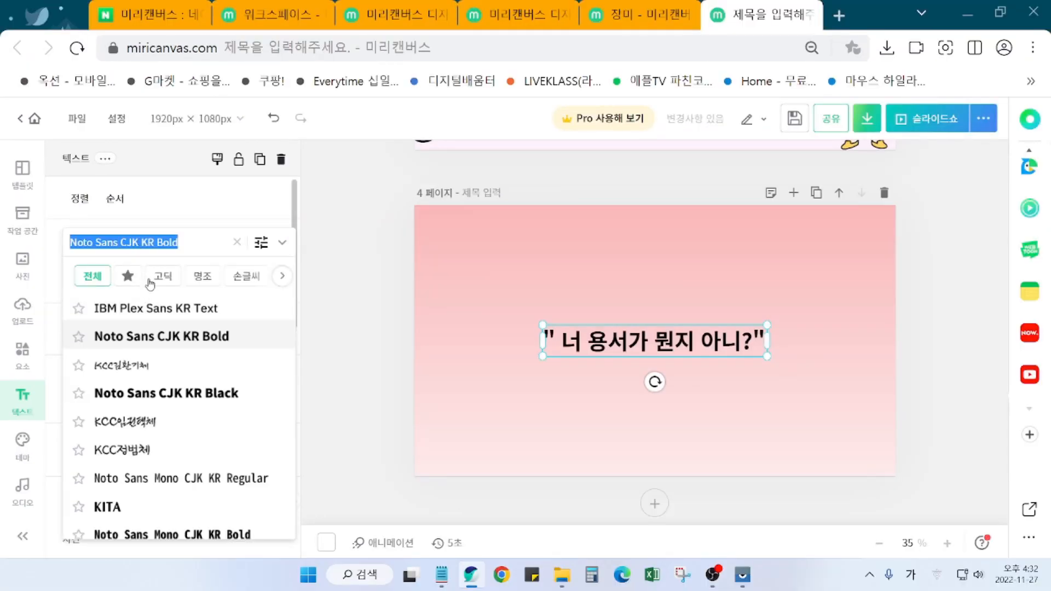
pyautogui.click(125, 278)
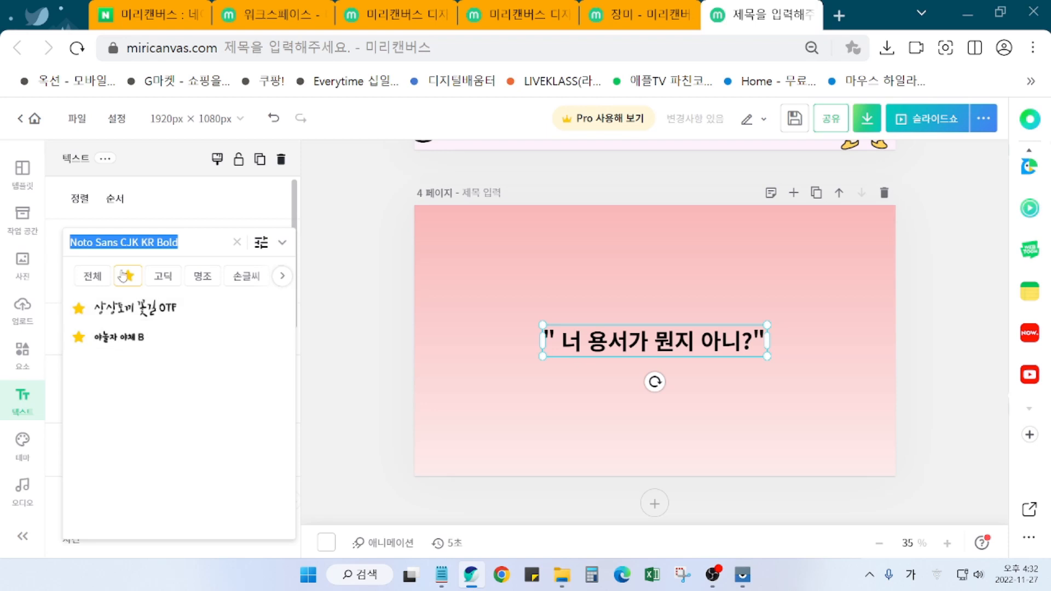
pyautogui.click(122, 338)
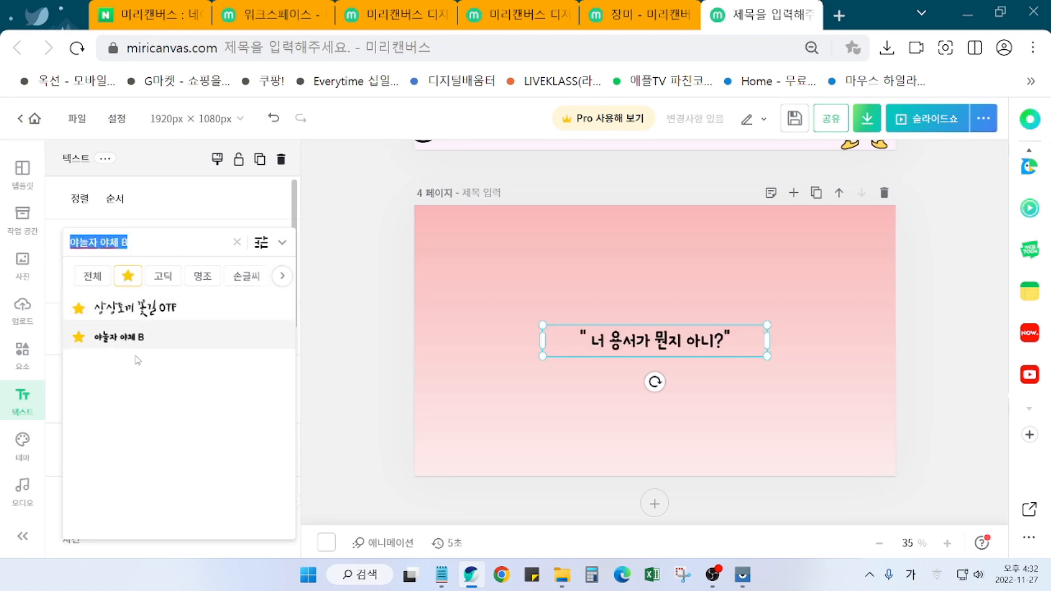
pyautogui.click(793, 367)
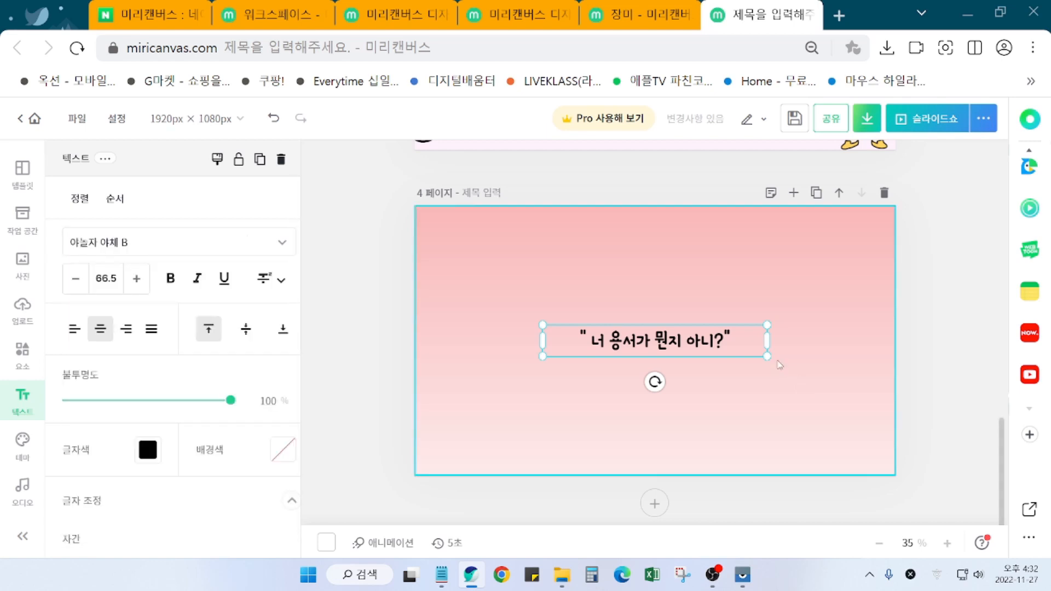
# Step: Enlarge the quote to font size 86.5 and recentre it on page 4
pyautogui.moveTo(767, 357); pyautogui.dragTo(829, 398)
pyautogui.moveTo(698, 352); pyautogui.dragTo(654, 345)
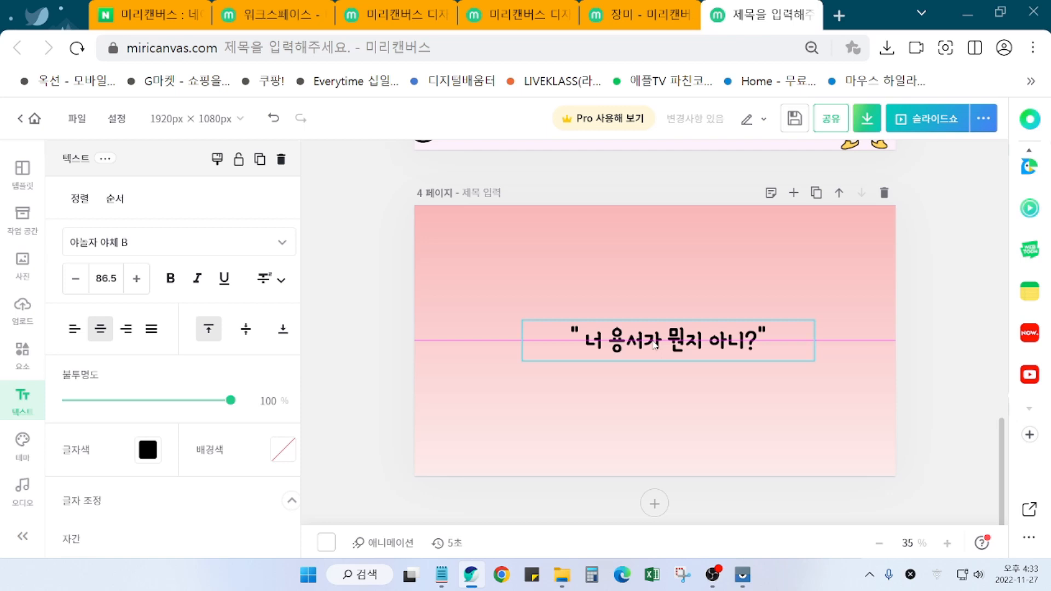
pyautogui.moveTo(655, 345); pyautogui.dragTo(655, 345)
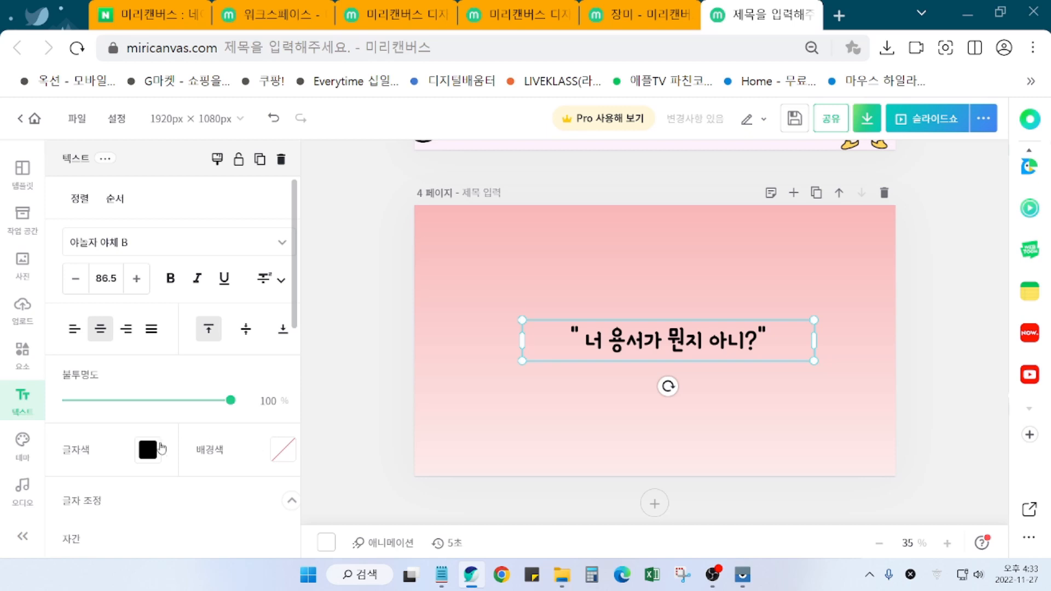
# Step: Try olive green, then yellow, as the quote's text colour
pyautogui.click(147, 449)
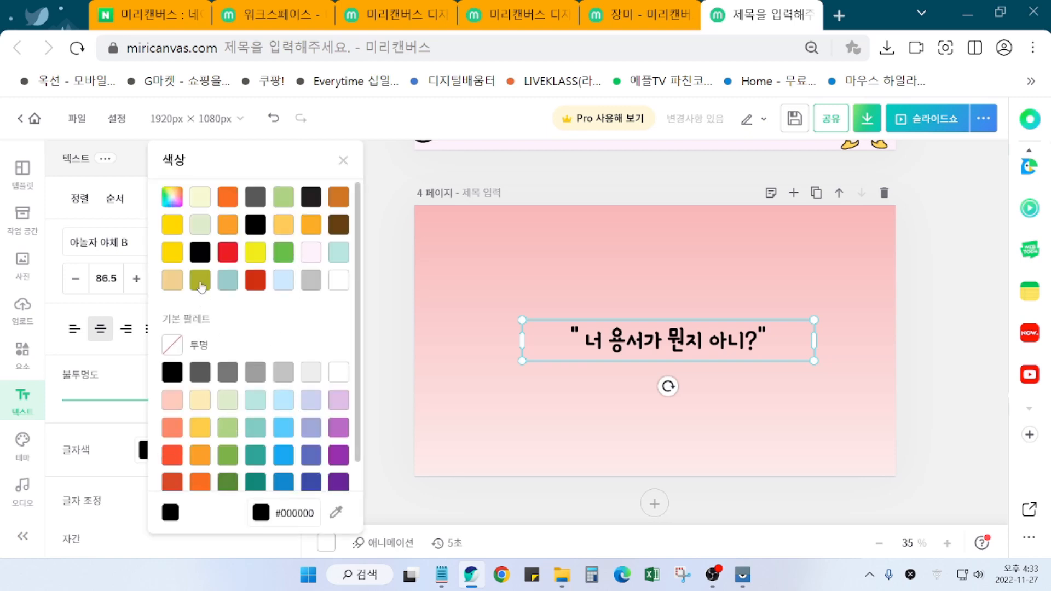
pyautogui.click(200, 280)
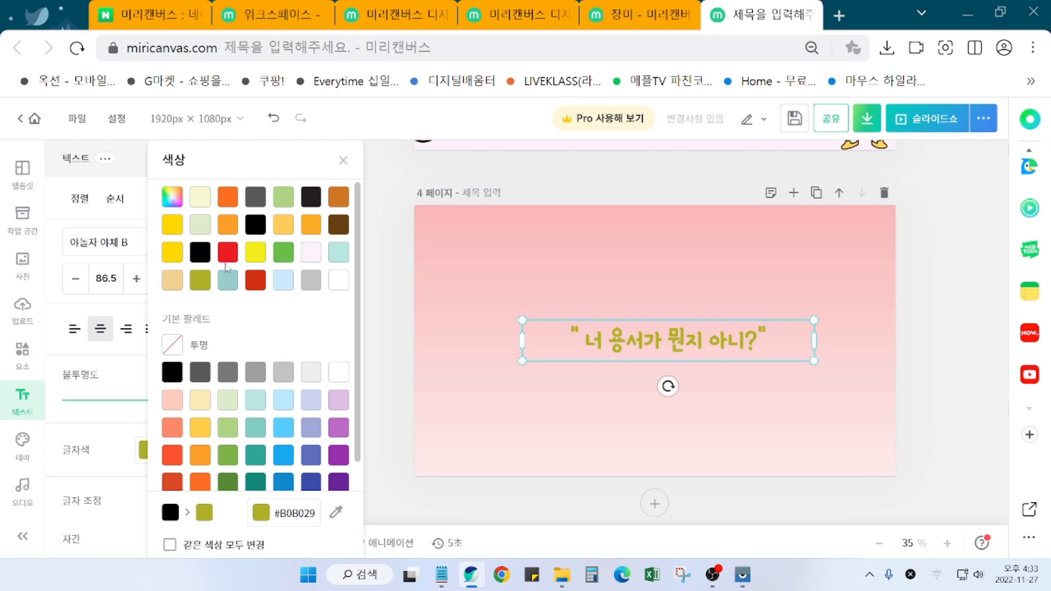
pyautogui.click(257, 258)
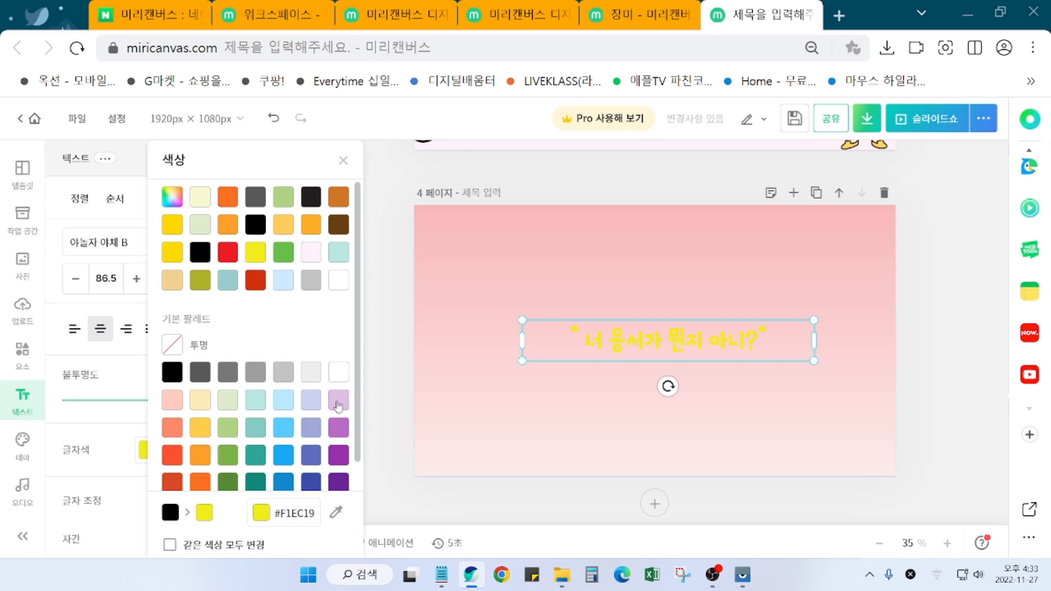
pyautogui.click(382, 337)
# Step: Give the quote a black 외곽선 outline with thickness 17
pyautogui.scroll(-5, 132, 479)
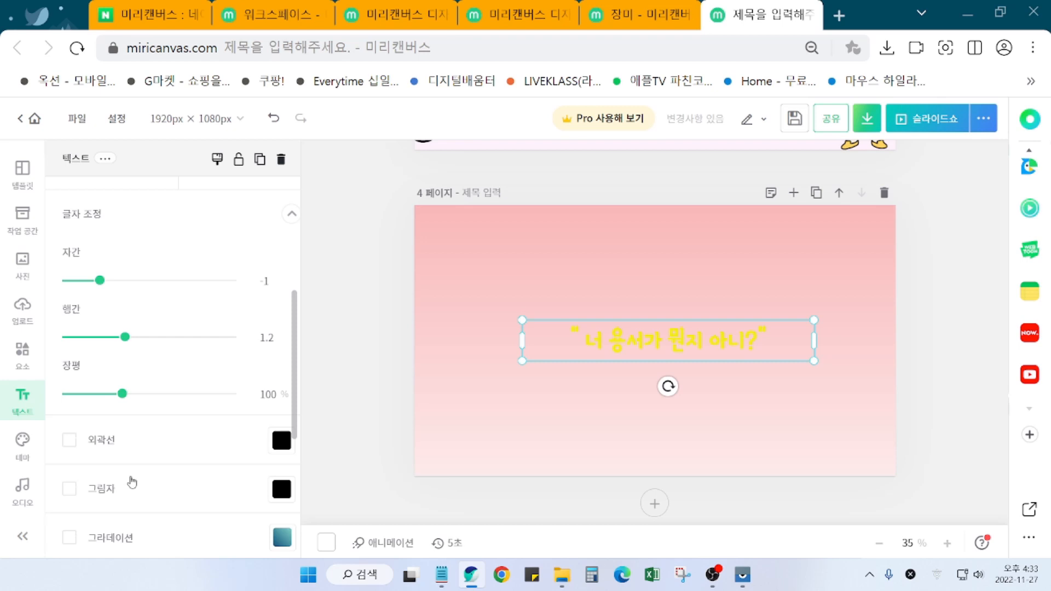
pyautogui.click(69, 440)
pyautogui.click(281, 441)
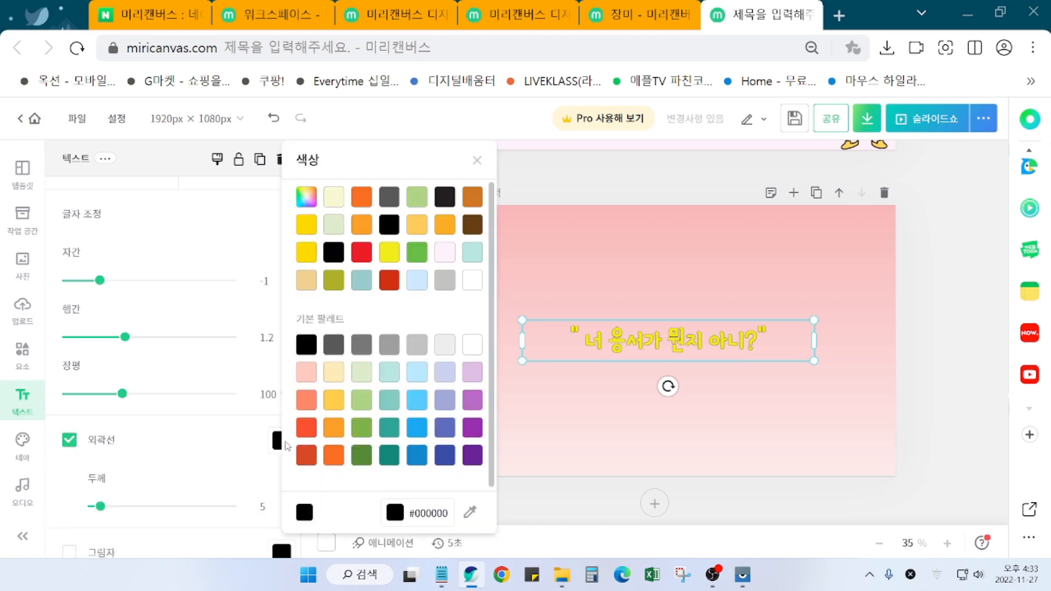
pyautogui.moveTo(101, 506); pyautogui.dragTo(117, 507)
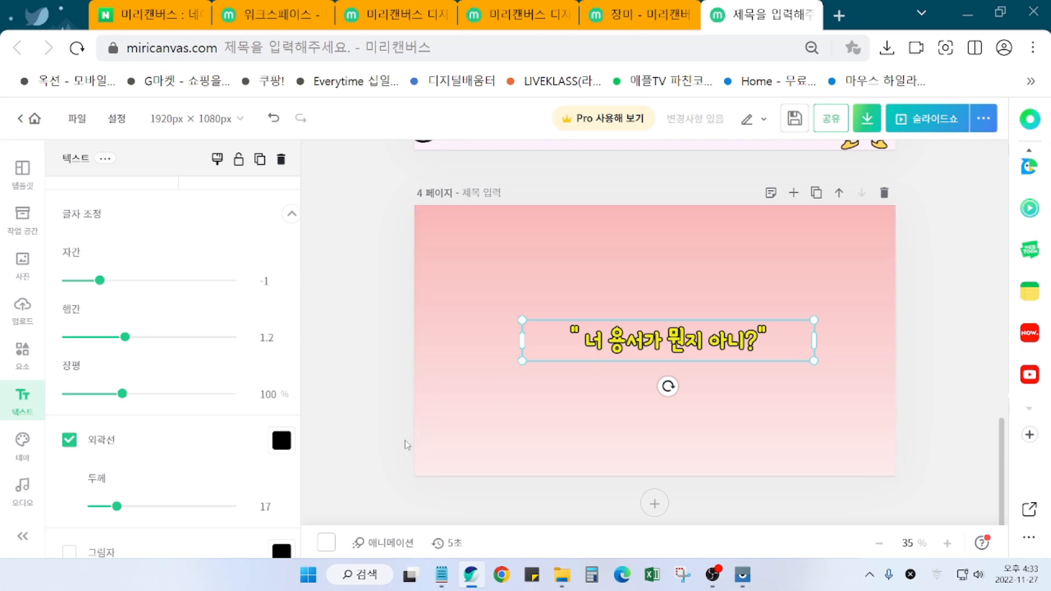
pyautogui.scroll(-5, 219, 485)
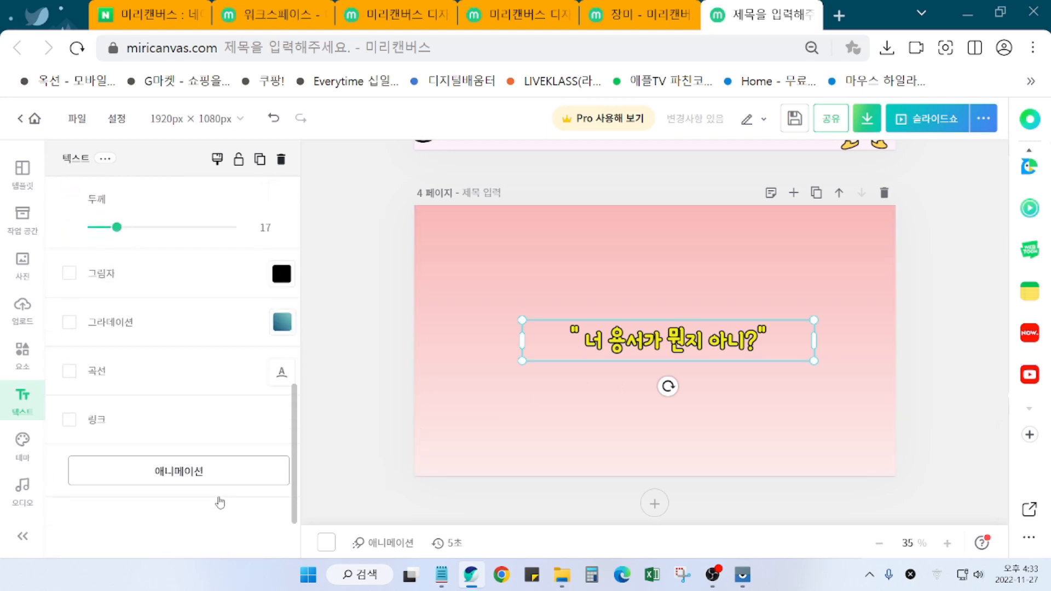
pyautogui.scroll(2, 162, 372)
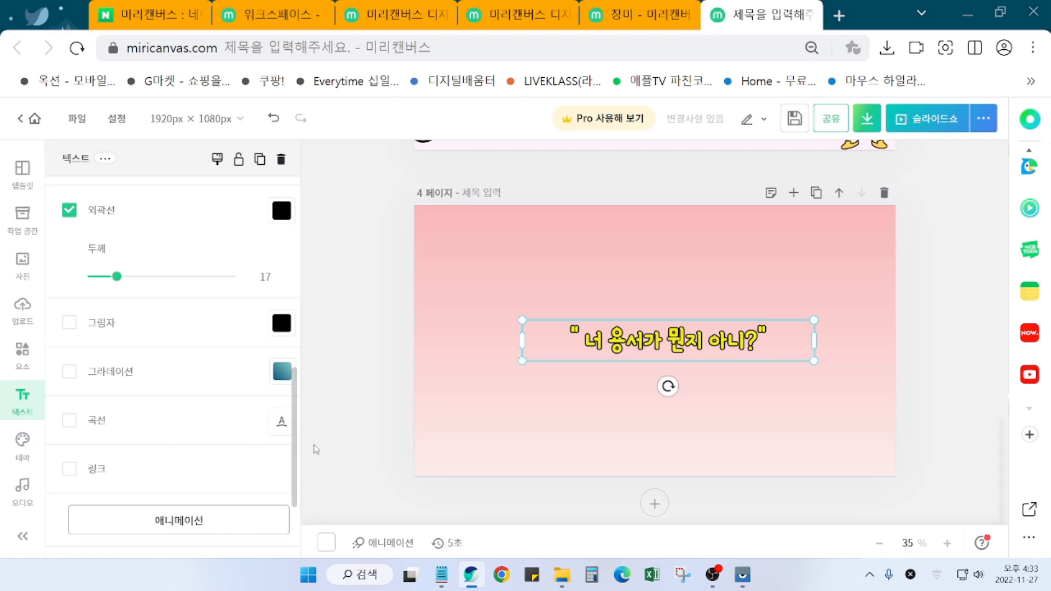
pyautogui.scroll(5, 228, 432)
pyautogui.scroll(-5, 227, 432)
pyautogui.scroll(5, 251, 430)
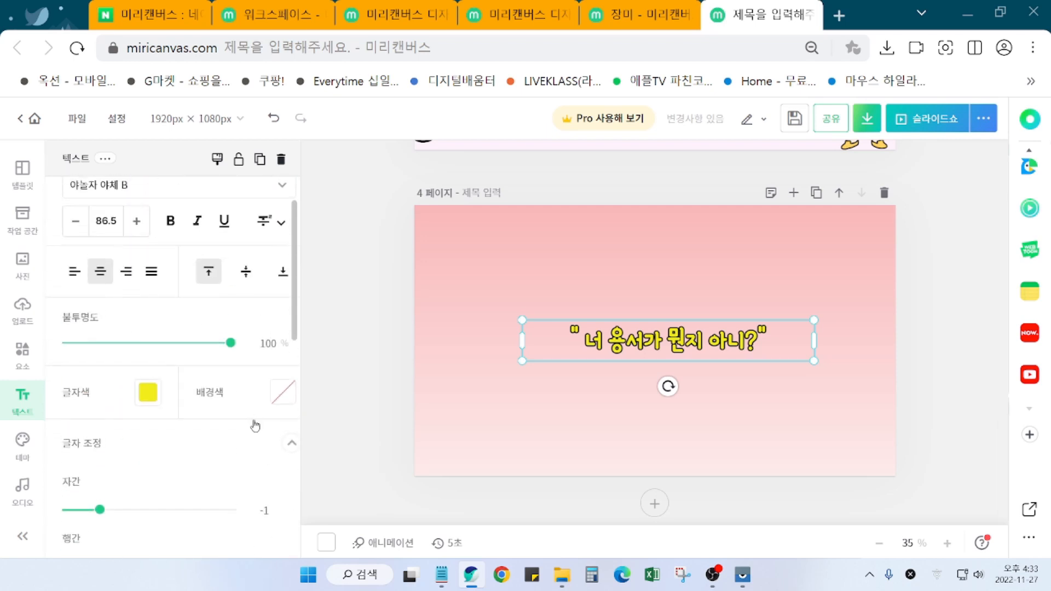
pyautogui.scroll(1, 255, 426)
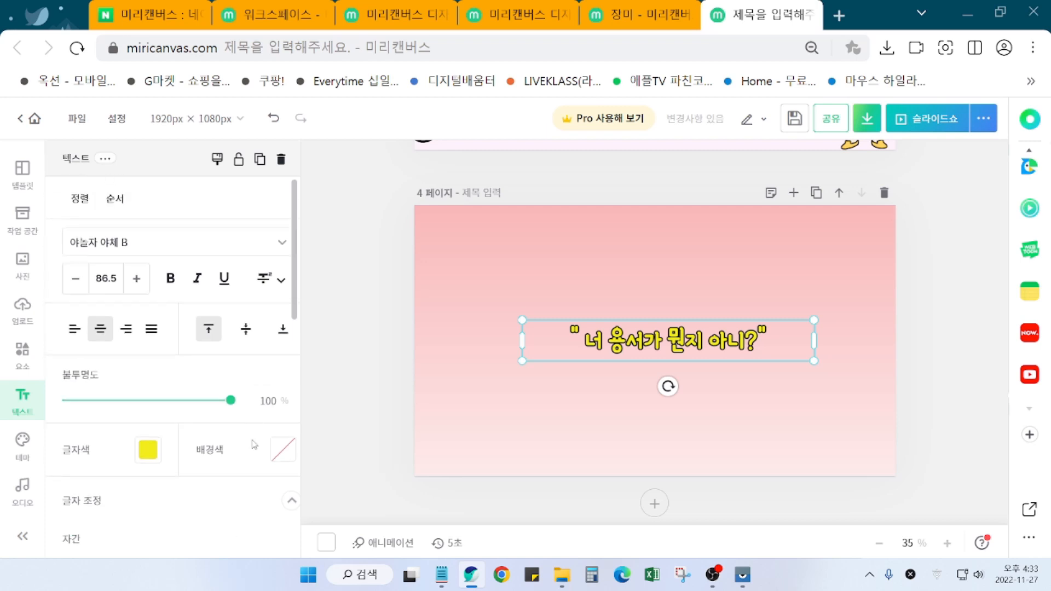
# Step: Make the quote text orange (#FD9F28) and move it slightly higher
pyautogui.click(149, 452)
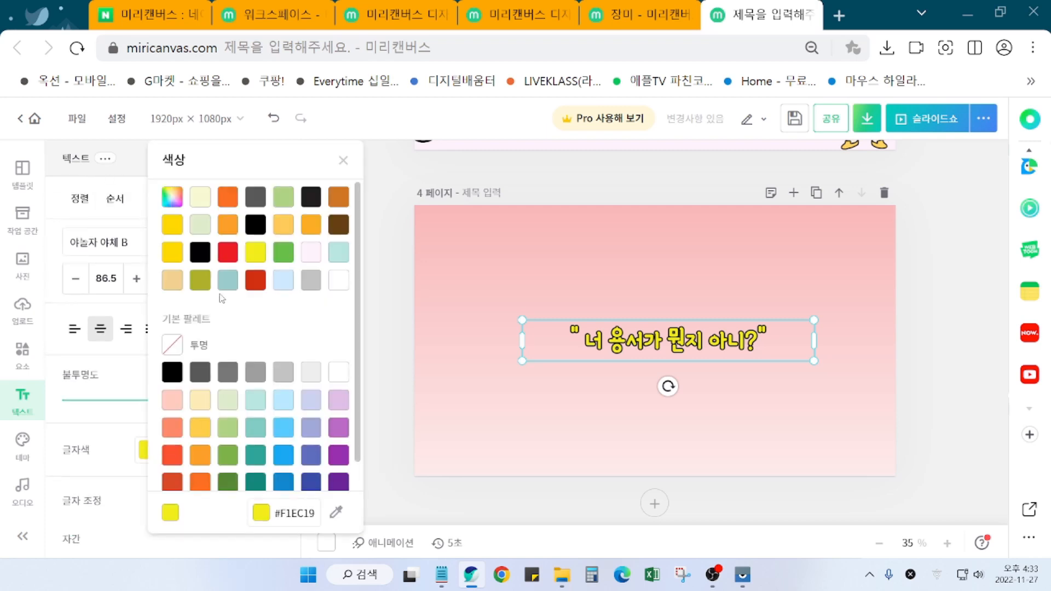
pyautogui.click(234, 226)
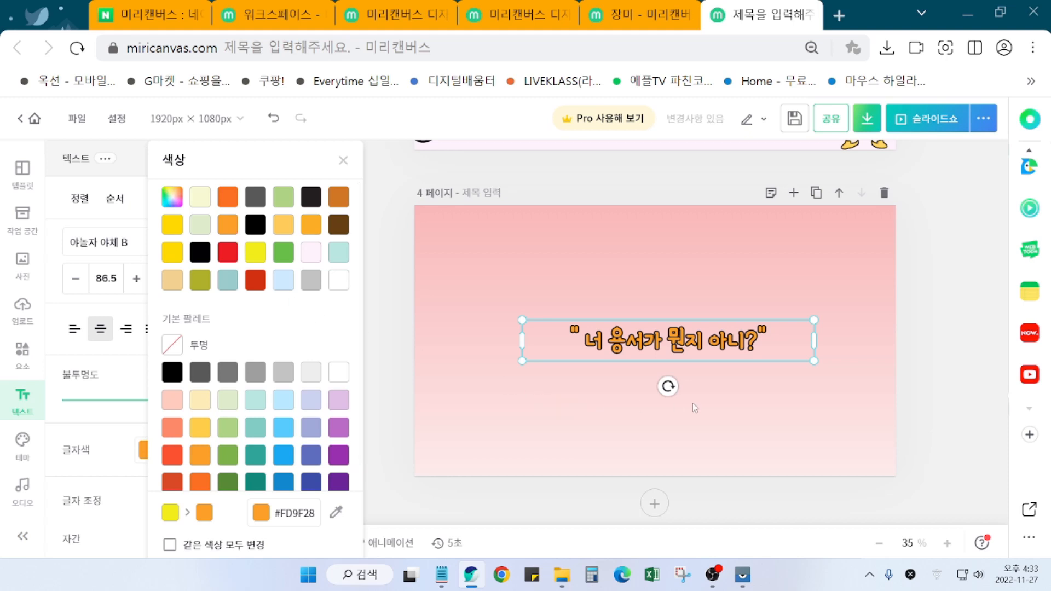
pyautogui.click(713, 346)
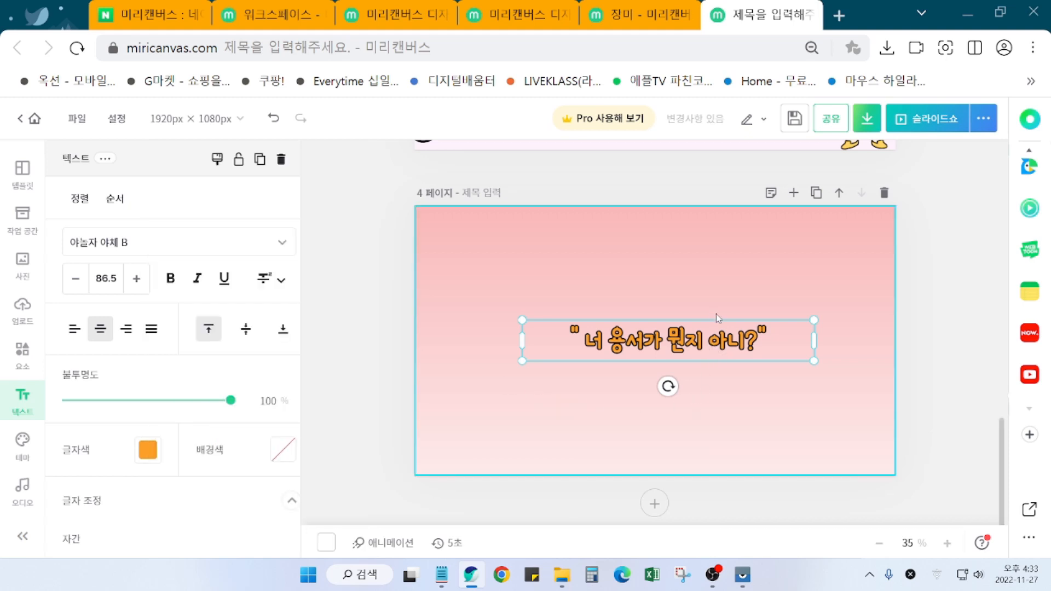
pyautogui.click(715, 315)
pyautogui.moveTo(716, 340); pyautogui.dragTo(731, 320)
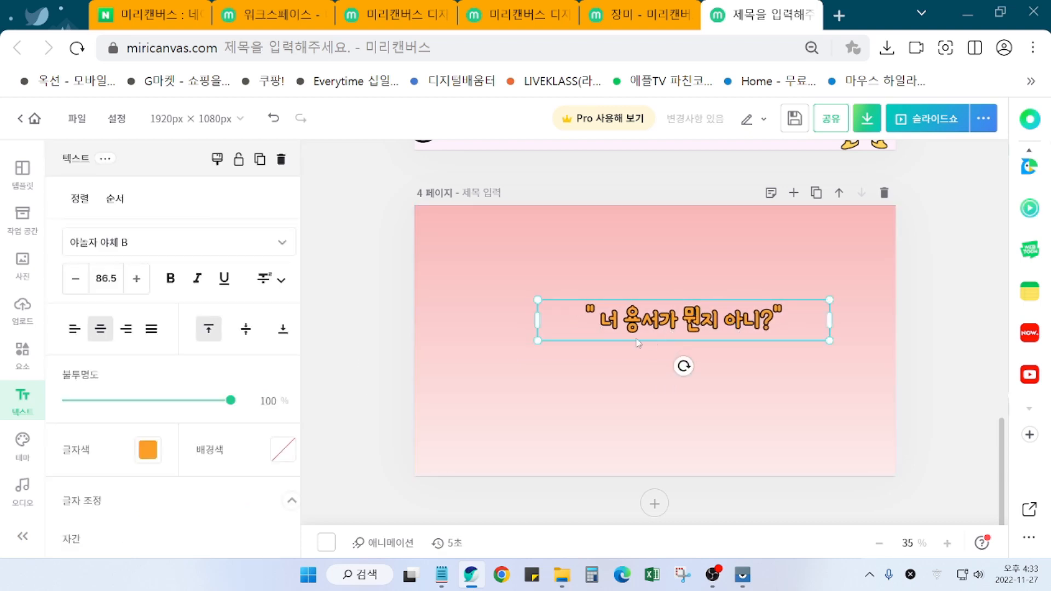
# Step: Set the page 4 quote's 자간 letter spacing to 11
pyautogui.scroll(-5, 88, 383)
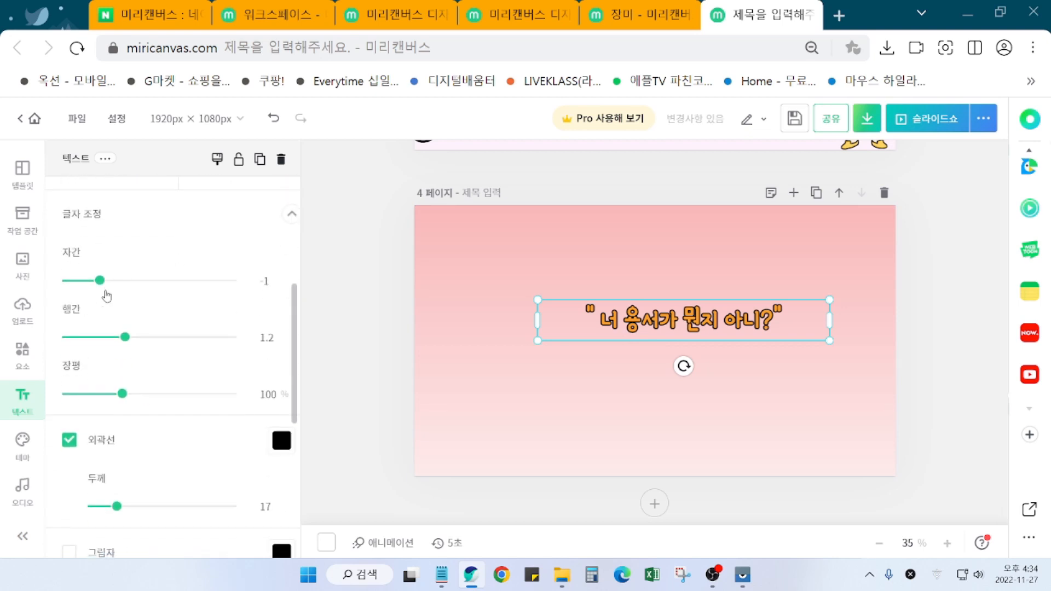
pyautogui.moveTo(102, 291); pyautogui.dragTo(109, 291)
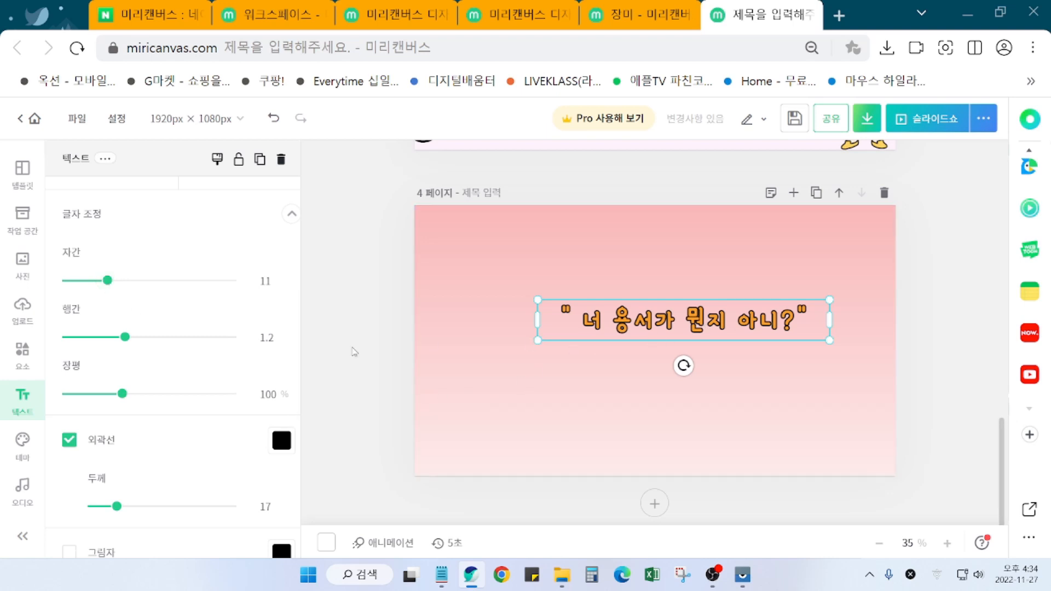
pyautogui.click(379, 350)
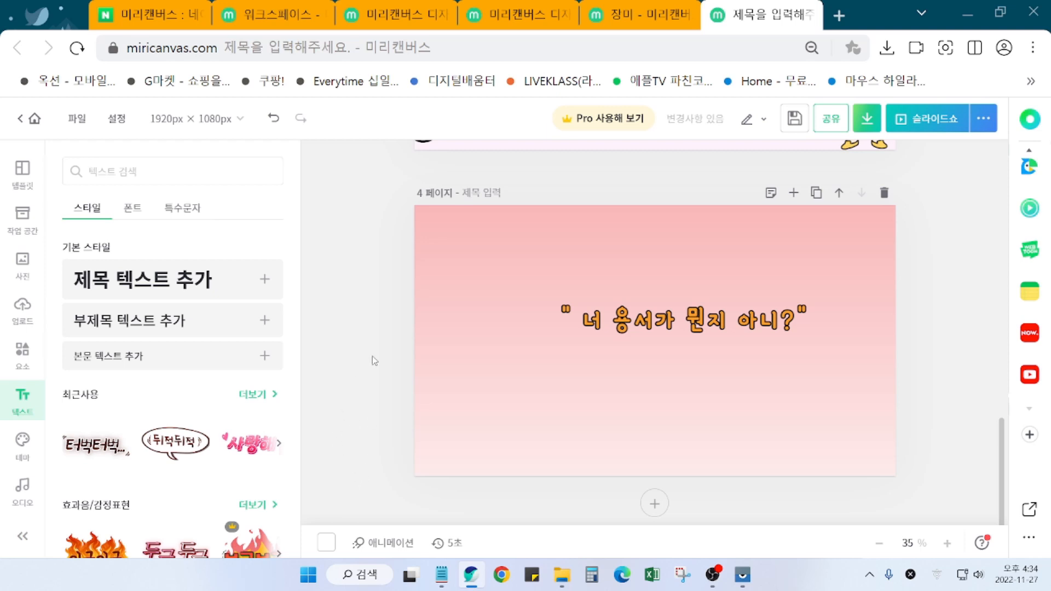
# Step: Search elements for 엄마 and place an enlarged mother-and-child illustration at page 4's lower left
pyautogui.click(24, 366)
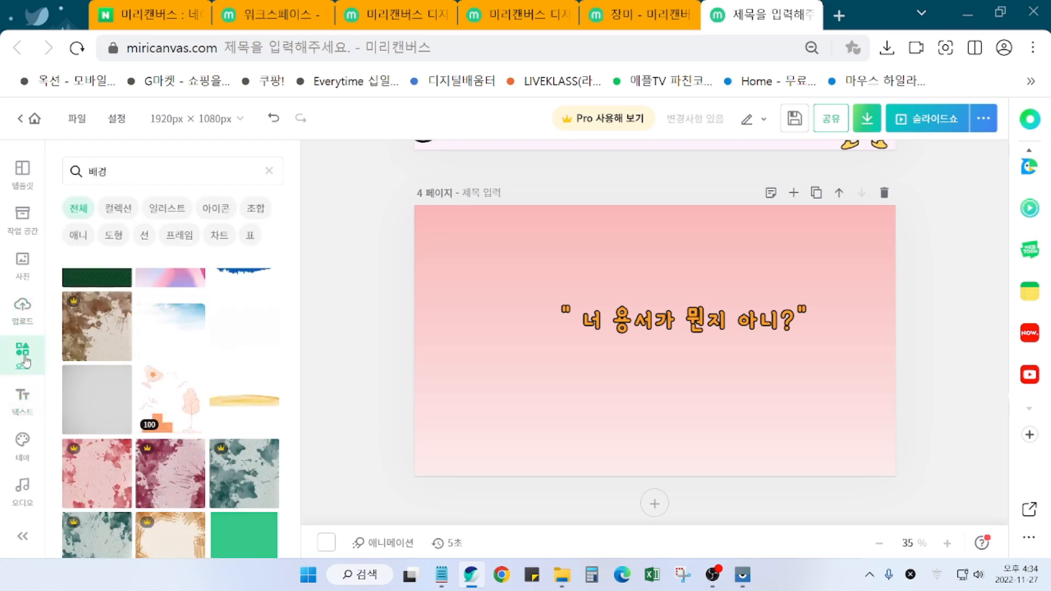
pyautogui.click(143, 175)
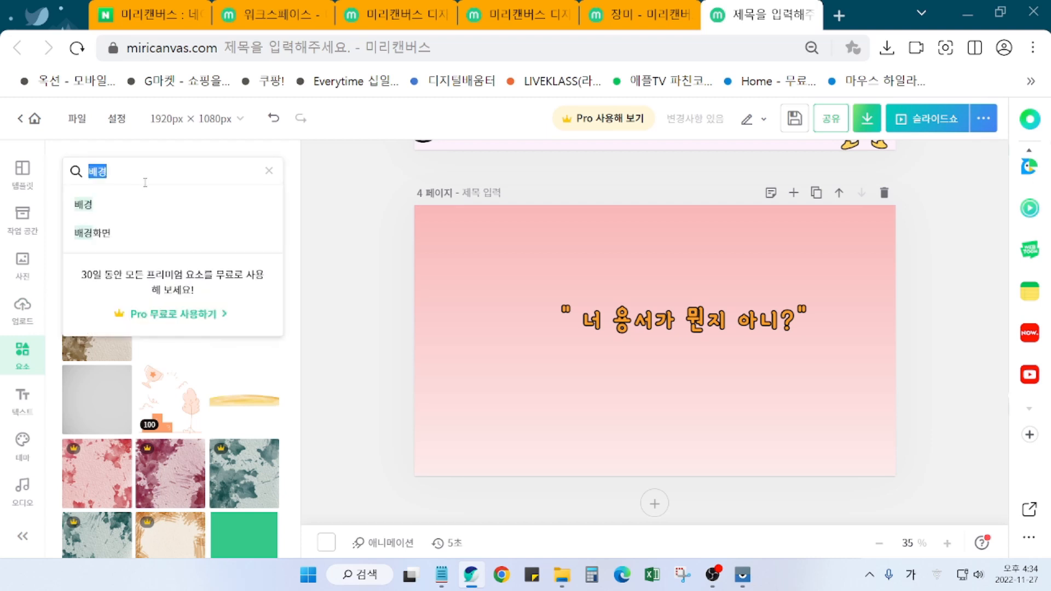
pyautogui.write('엄마')
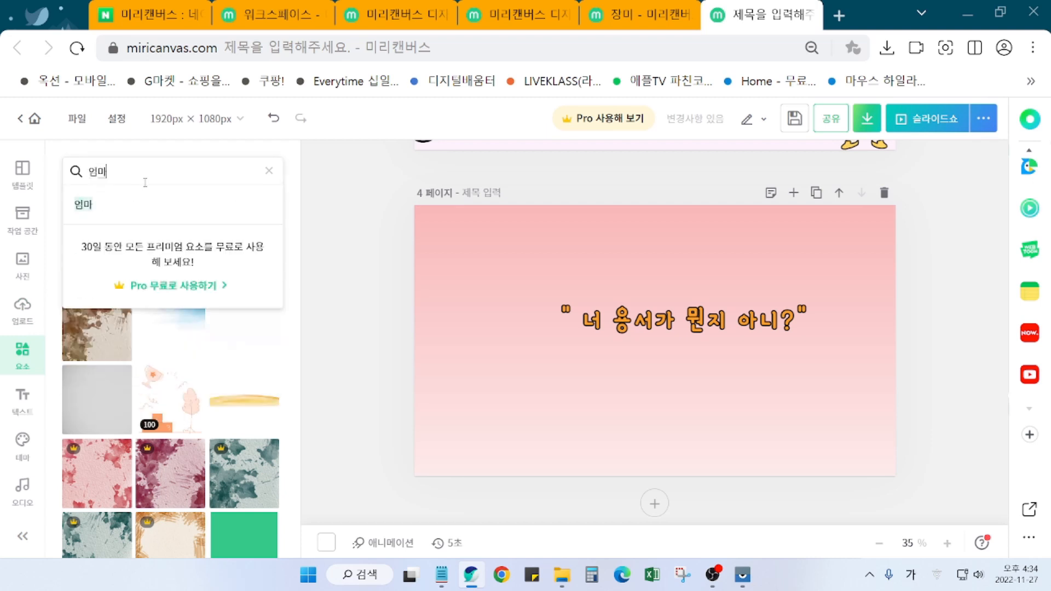
pyautogui.press('Return')
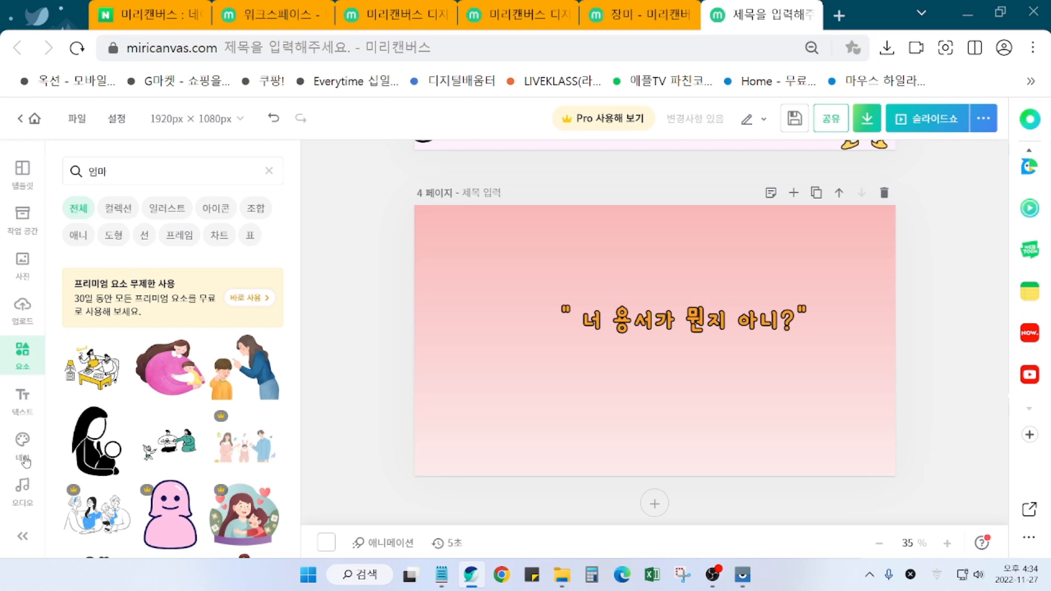
pyautogui.click(183, 389)
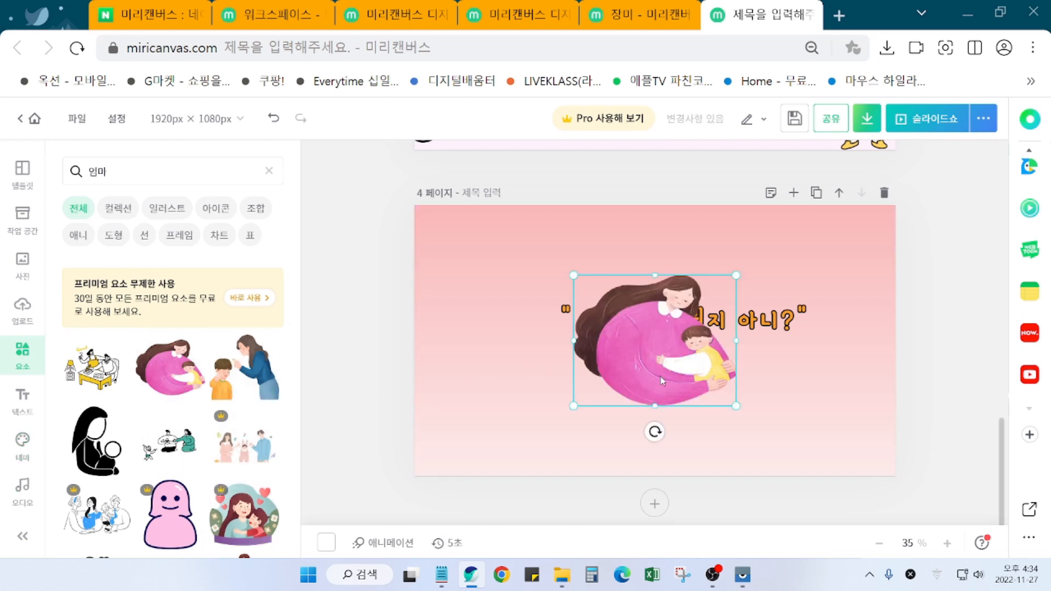
pyautogui.moveTo(649, 367); pyautogui.dragTo(473, 433)
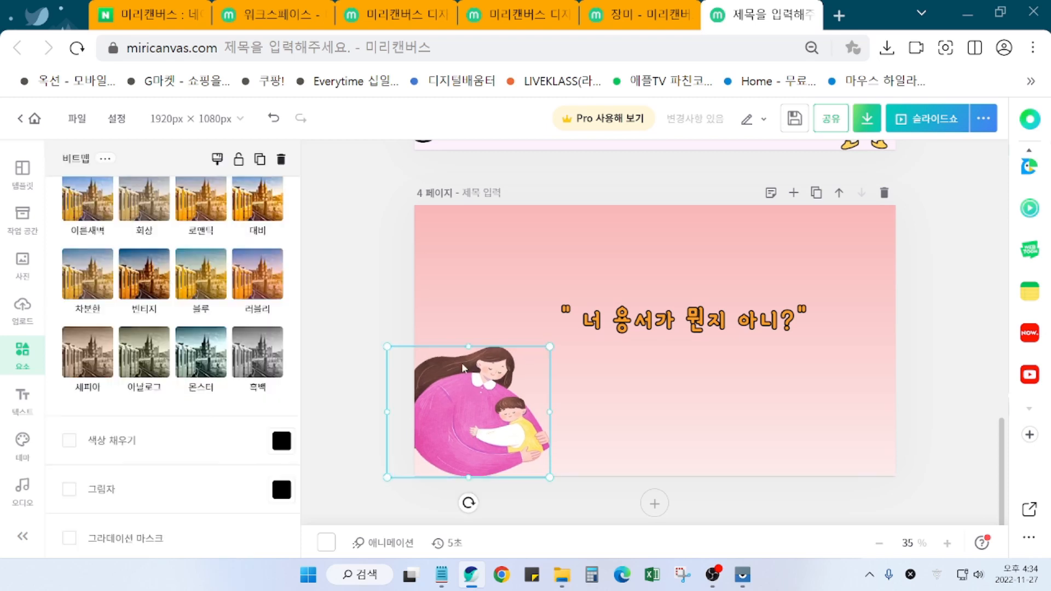
pyautogui.moveTo(550, 346); pyautogui.dragTo(592, 306)
pyautogui.moveTo(512, 386); pyautogui.dragTo(504, 393)
# Step: Insert the woman-with-hands-on-cheeks illustration from the 엄마 results
pyautogui.click(356, 359)
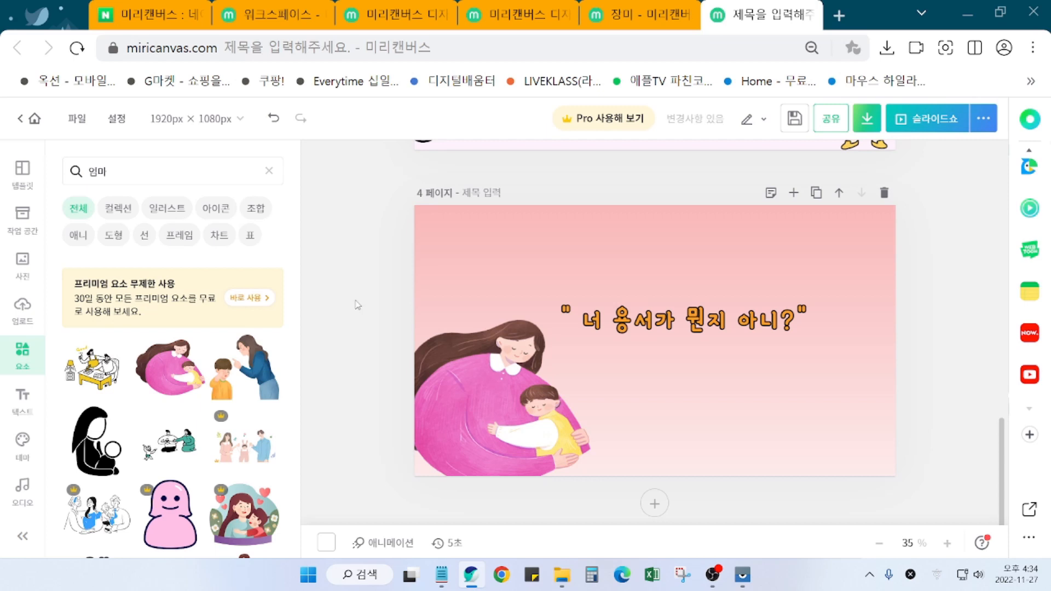
pyautogui.scroll(-2, 181, 329)
pyautogui.scroll(-3, 210, 486)
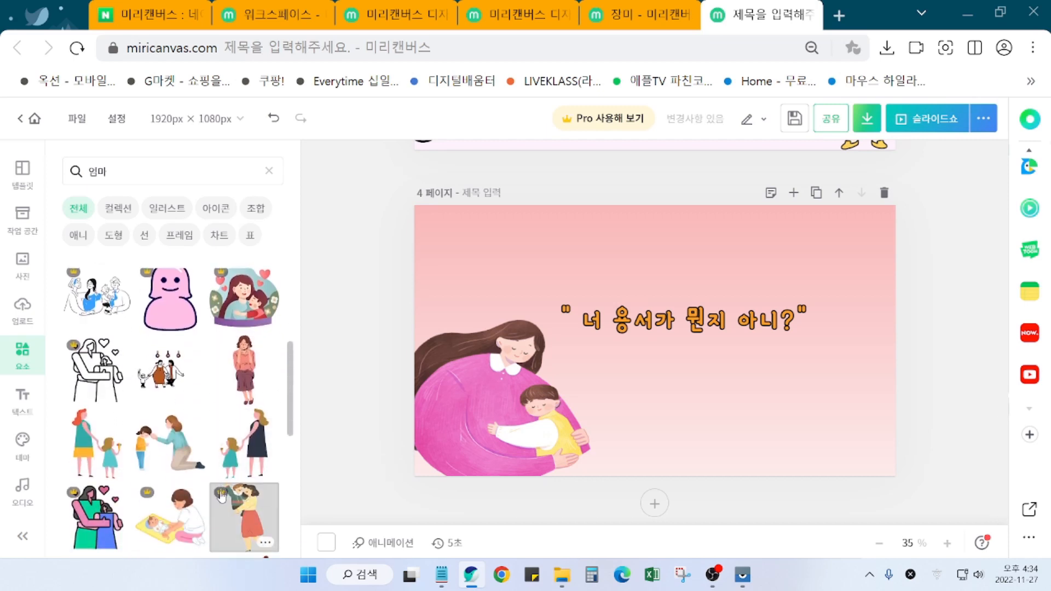
pyautogui.scroll(-4, 222, 496)
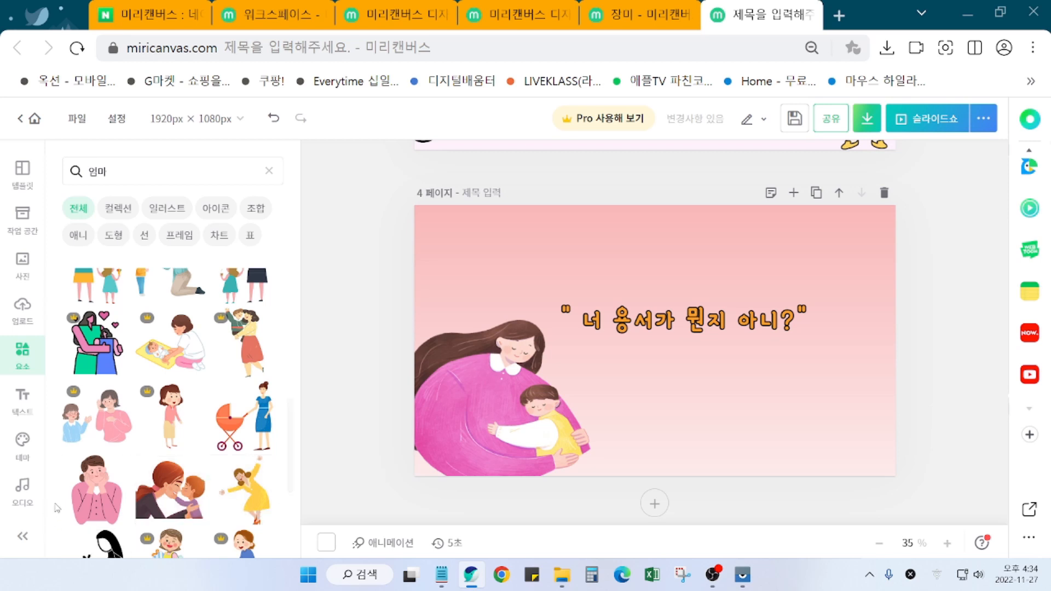
pyautogui.click(96, 489)
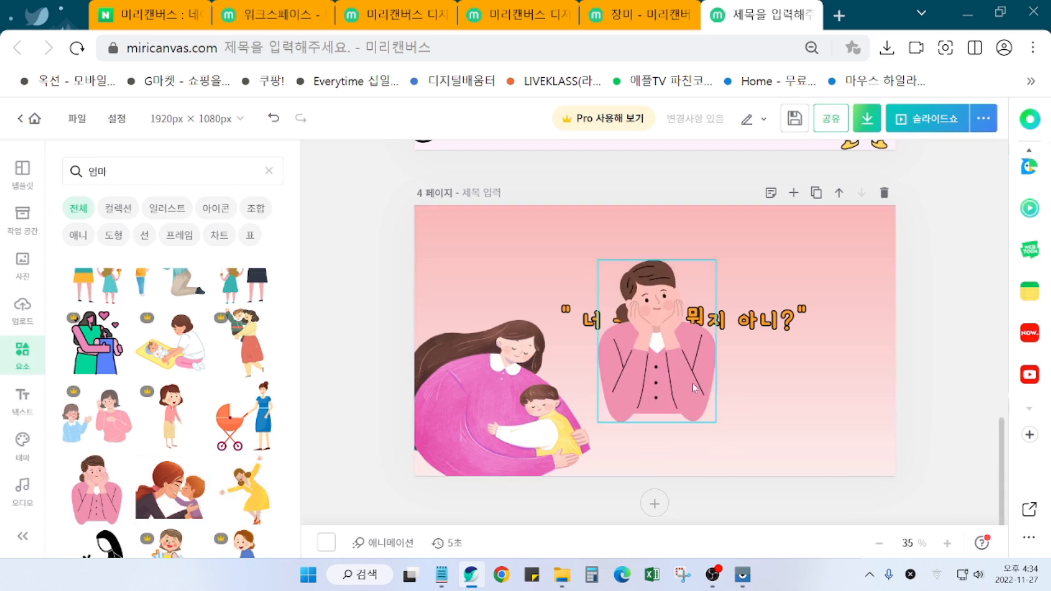
# Step: Move the woman illustration to the bottom-right corner of page 4
pyautogui.moveTo(694, 388); pyautogui.dragTo(869, 454)
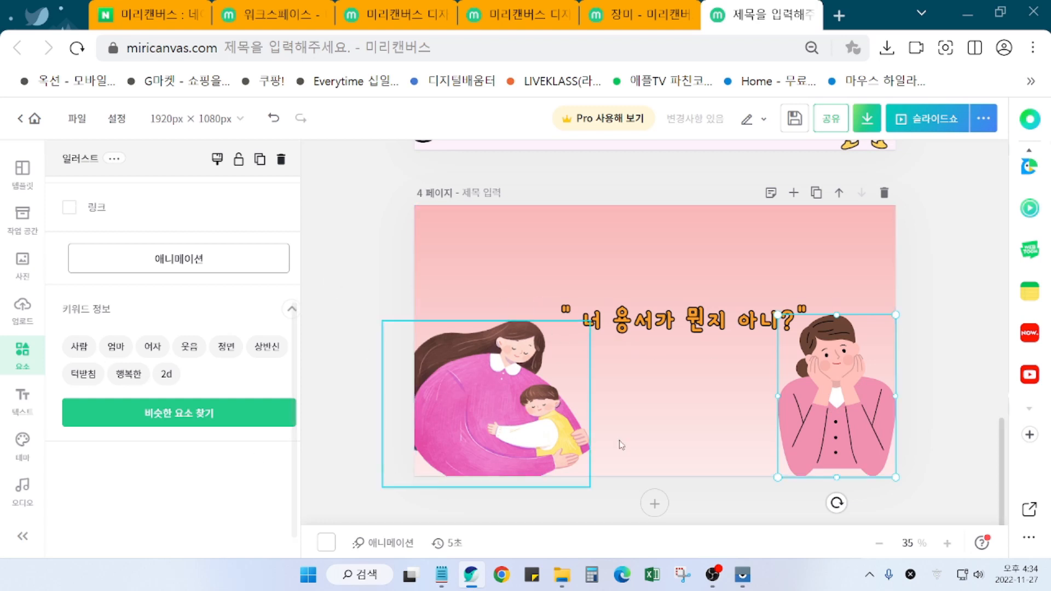
pyautogui.scroll(4, 180, 455)
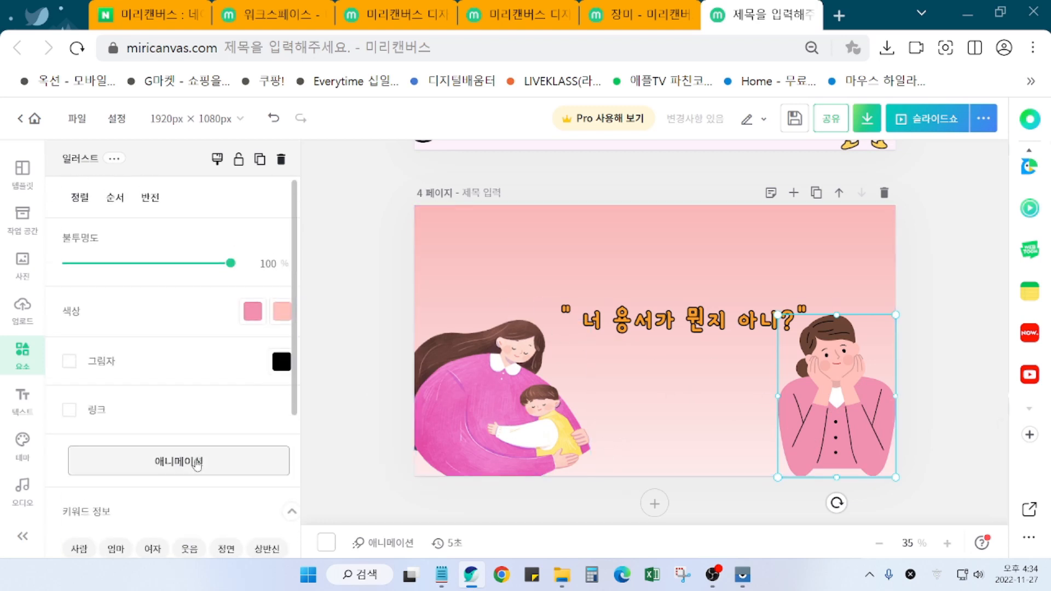
pyautogui.scroll(-4, 192, 342)
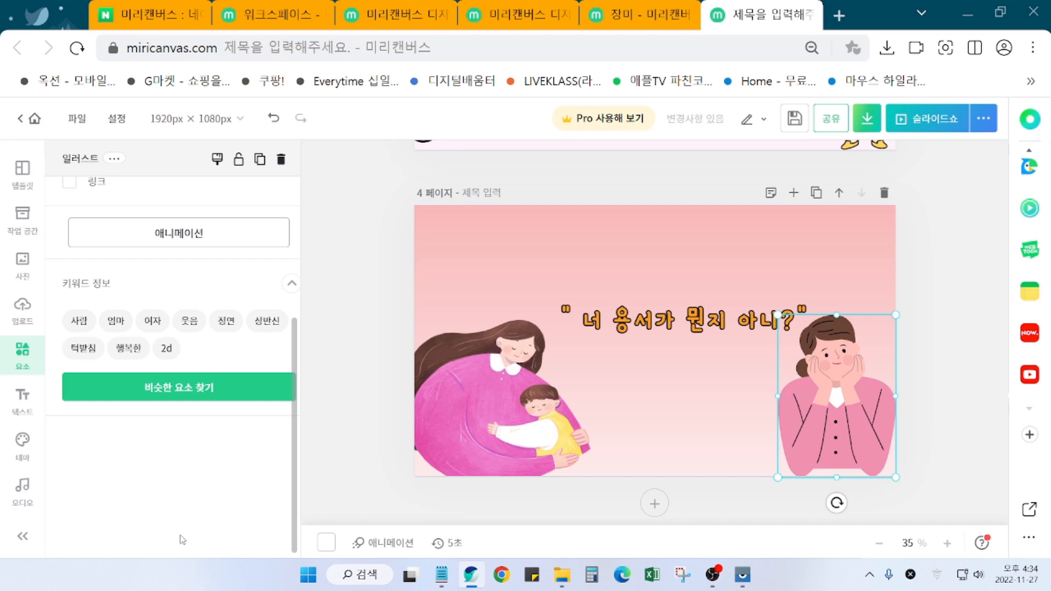
pyautogui.scroll(4, 187, 364)
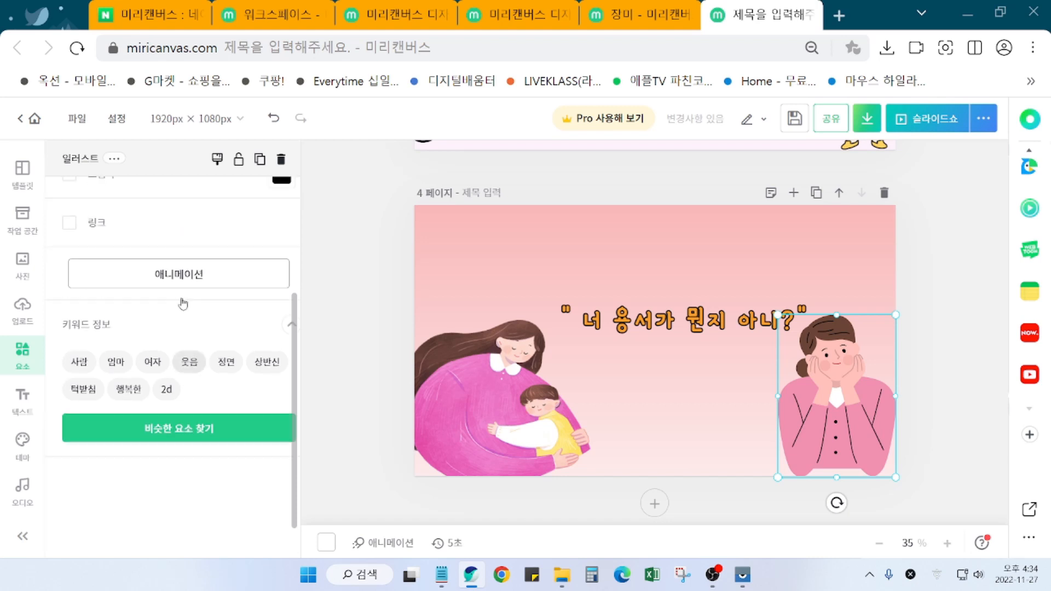
pyautogui.scroll(-4, 188, 370)
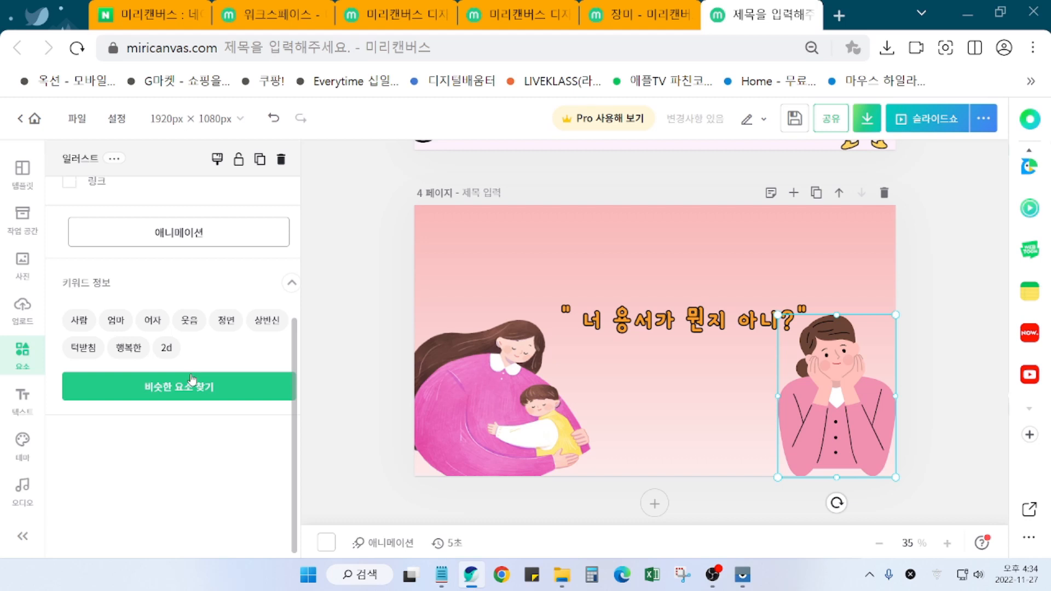
pyautogui.scroll(4, 195, 397)
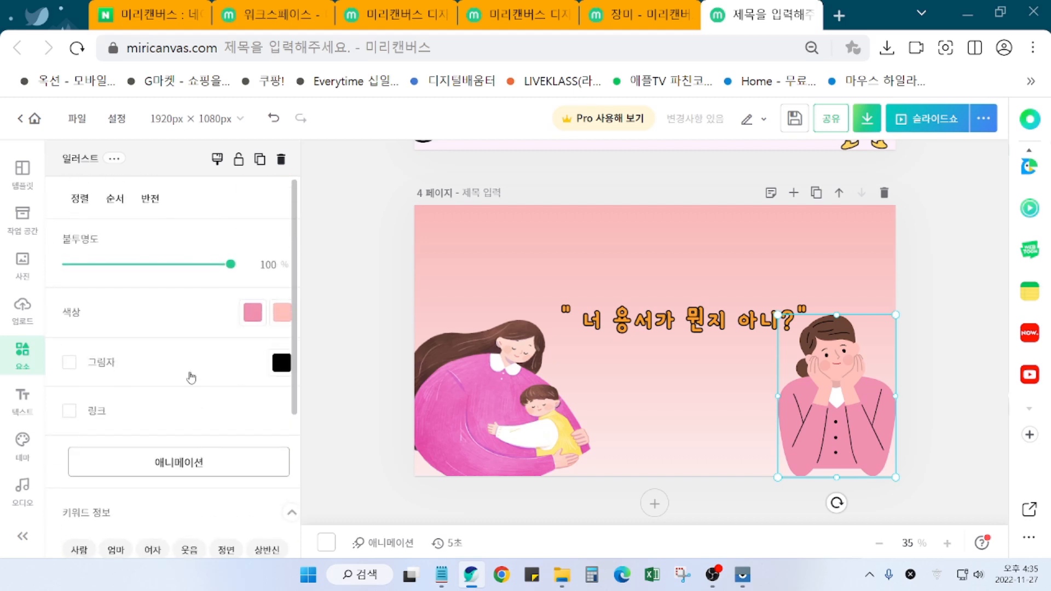
# Step: Mirror the woman horizontally with 좌우 반전 and nudge her snugly into the corner
pyautogui.click(151, 200)
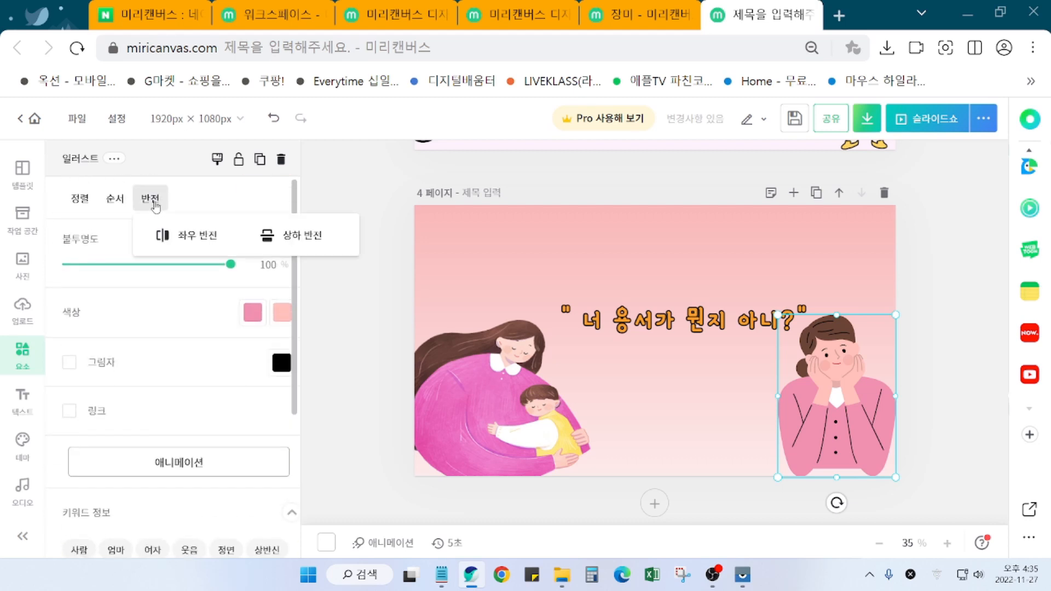
pyautogui.click(179, 245)
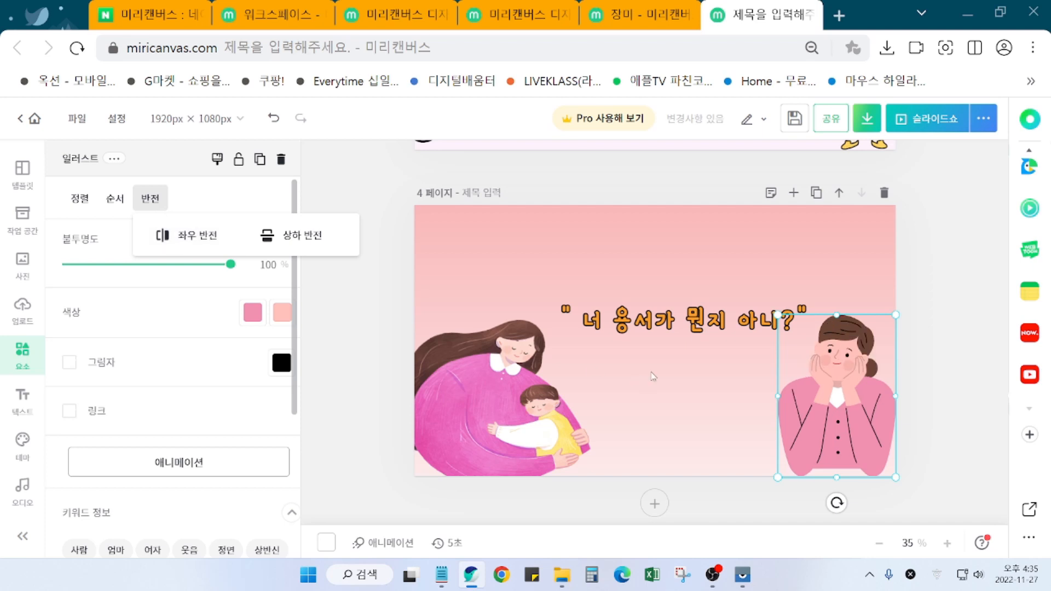
pyautogui.click(839, 422)
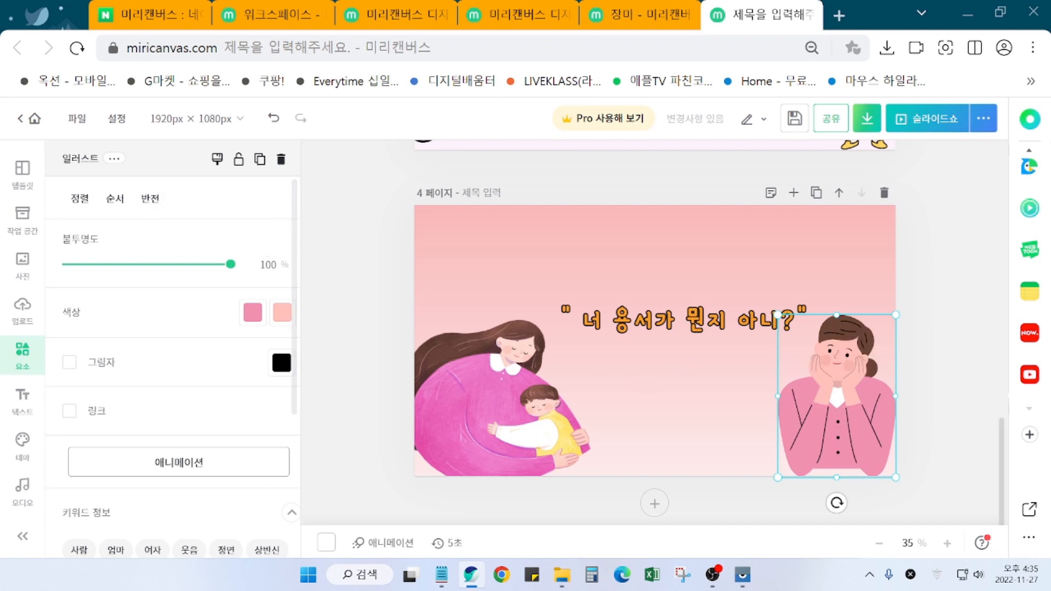
pyautogui.click(940, 409)
pyautogui.moveTo(865, 414); pyautogui.dragTo(876, 423)
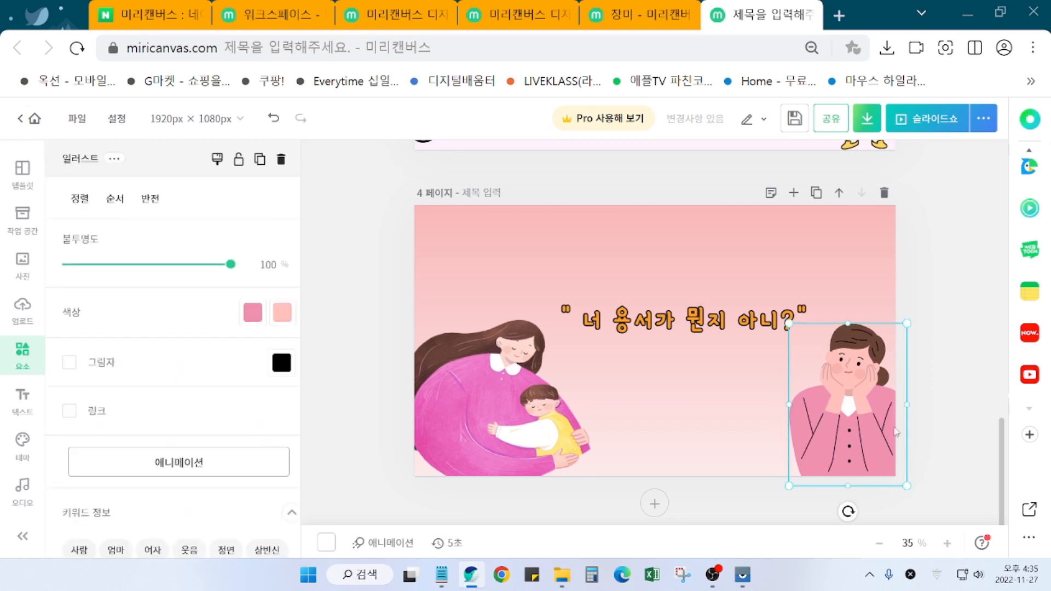
pyautogui.click(936, 433)
pyautogui.click(854, 416)
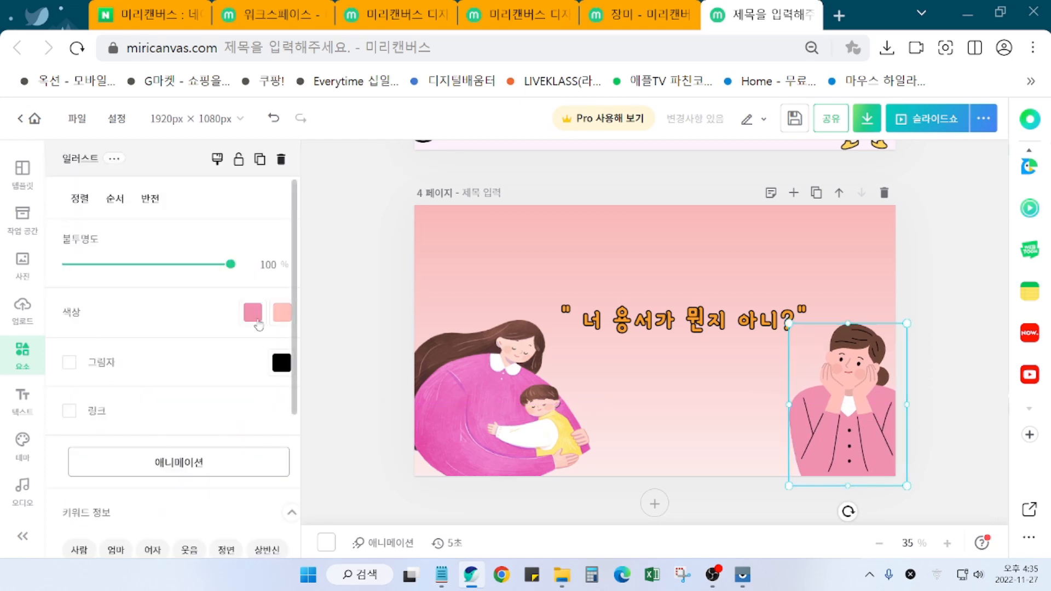
# Step: Make the woman's top green and change her skin from pink to pale cream #FEEBB6
pyautogui.click(253, 313)
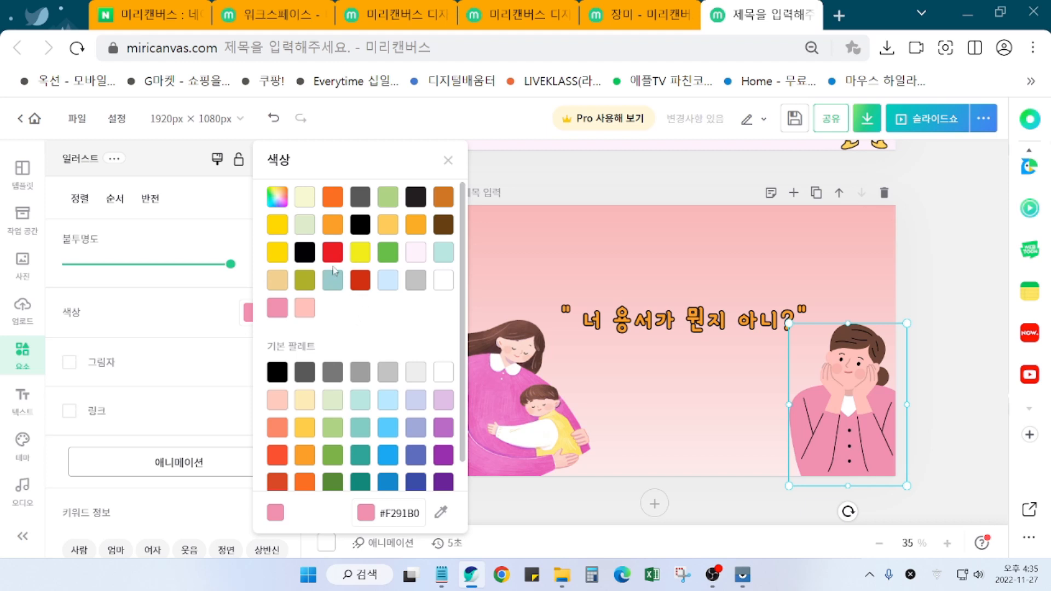
pyautogui.click(388, 253)
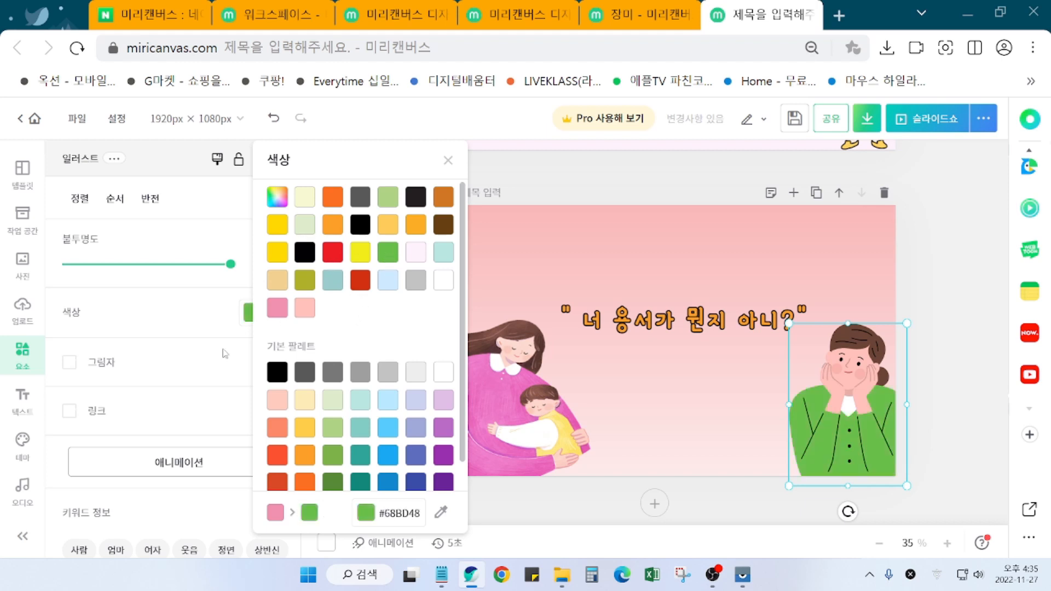
pyautogui.click(216, 323)
pyautogui.click(285, 319)
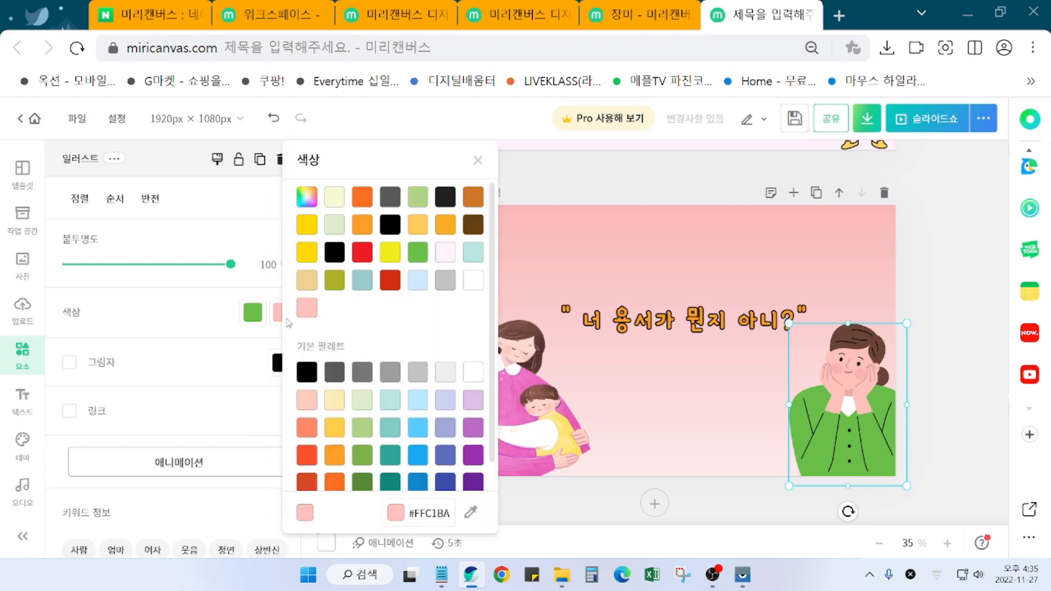
pyautogui.click(418, 281)
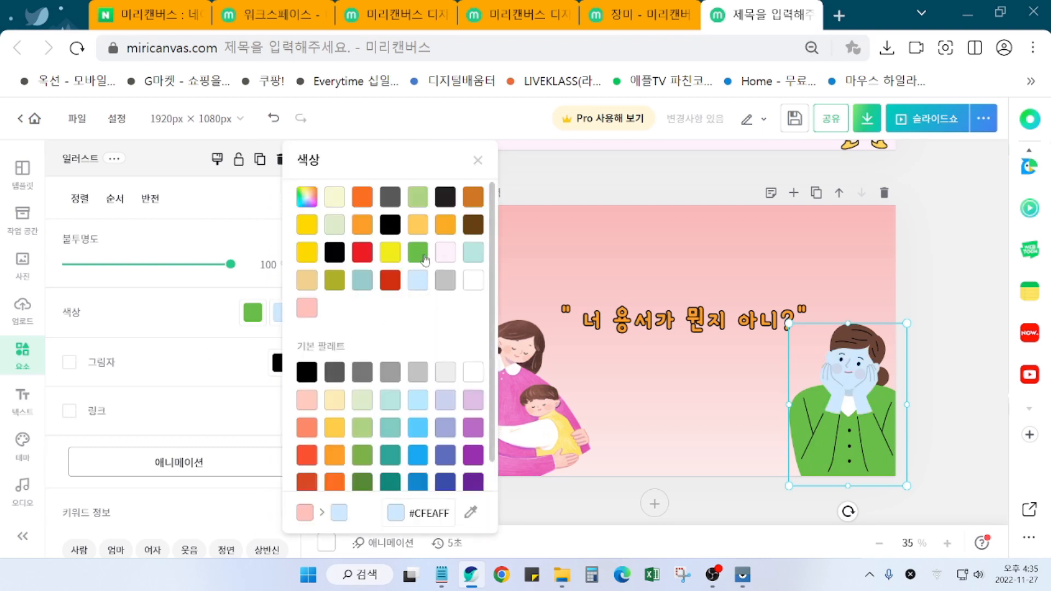
pyautogui.click(389, 254)
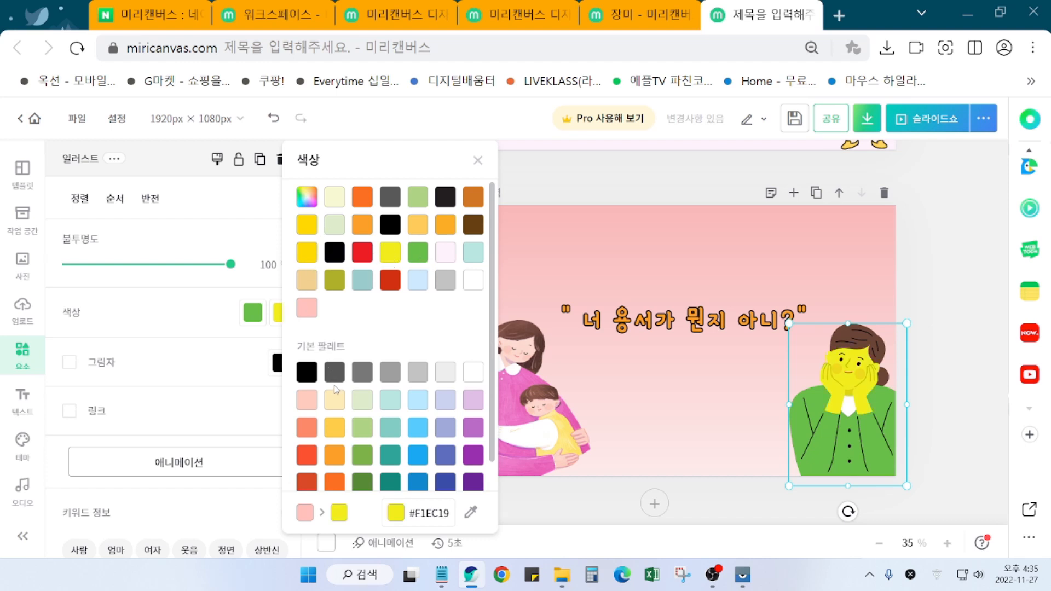
pyautogui.click(334, 400)
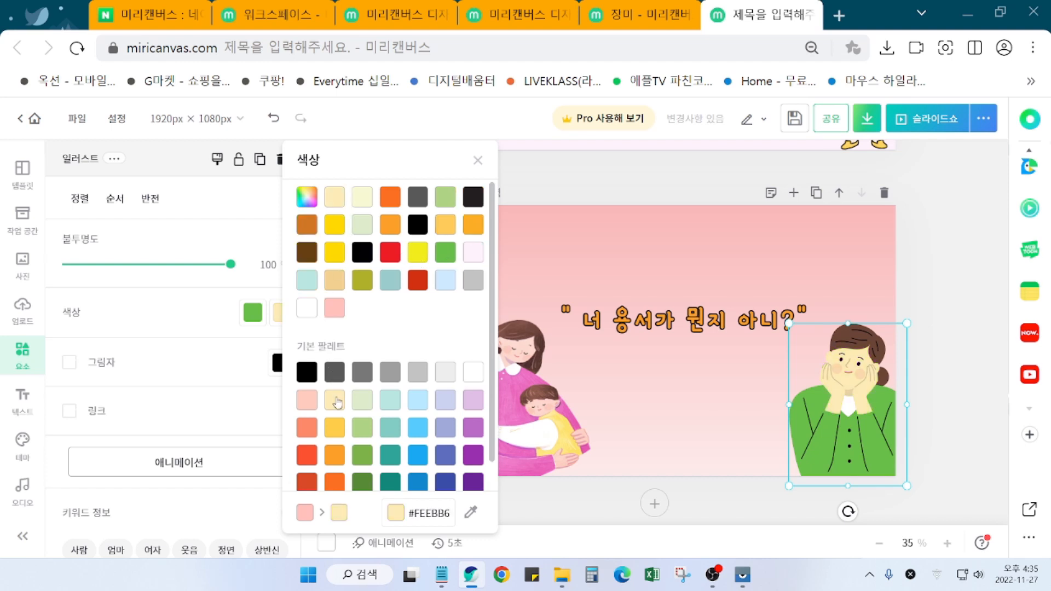
pyautogui.click(939, 418)
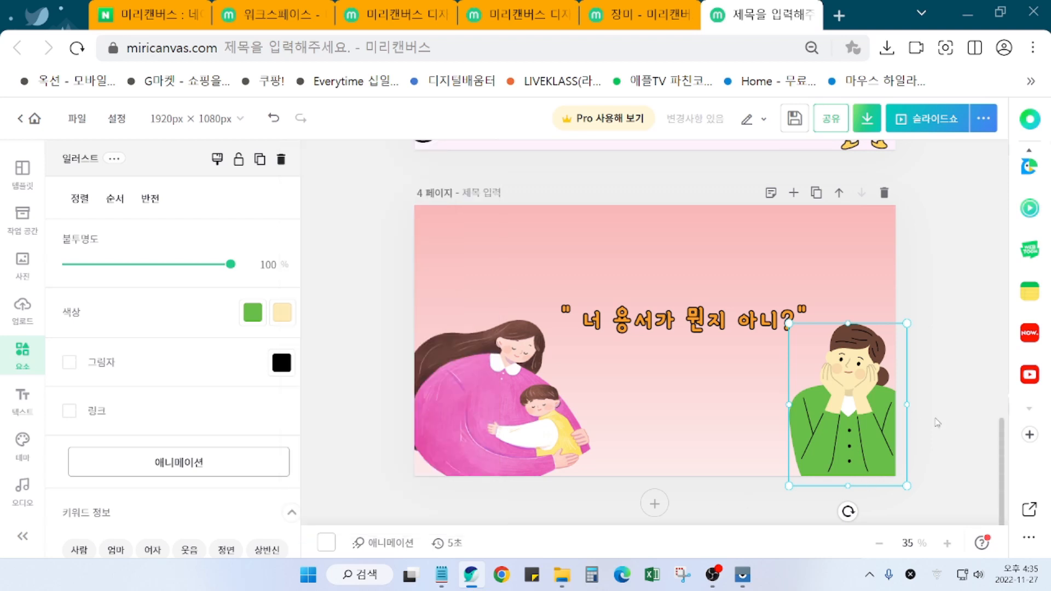
pyautogui.click(959, 440)
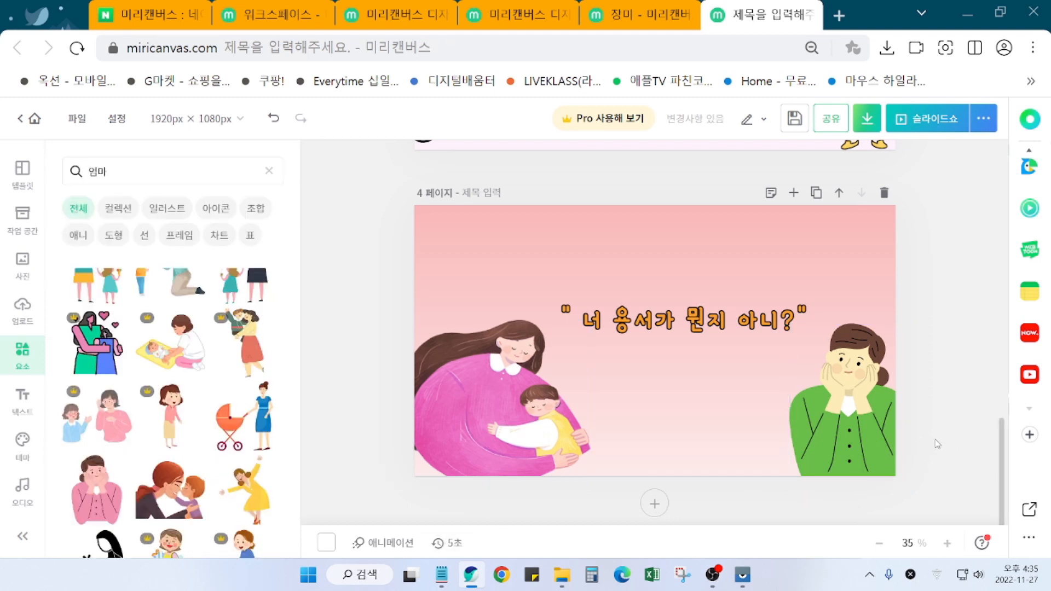
# Step: Delete the green-top woman, then shift the quote right and the mother-and-child picture down-left
pyautogui.click(878, 459)
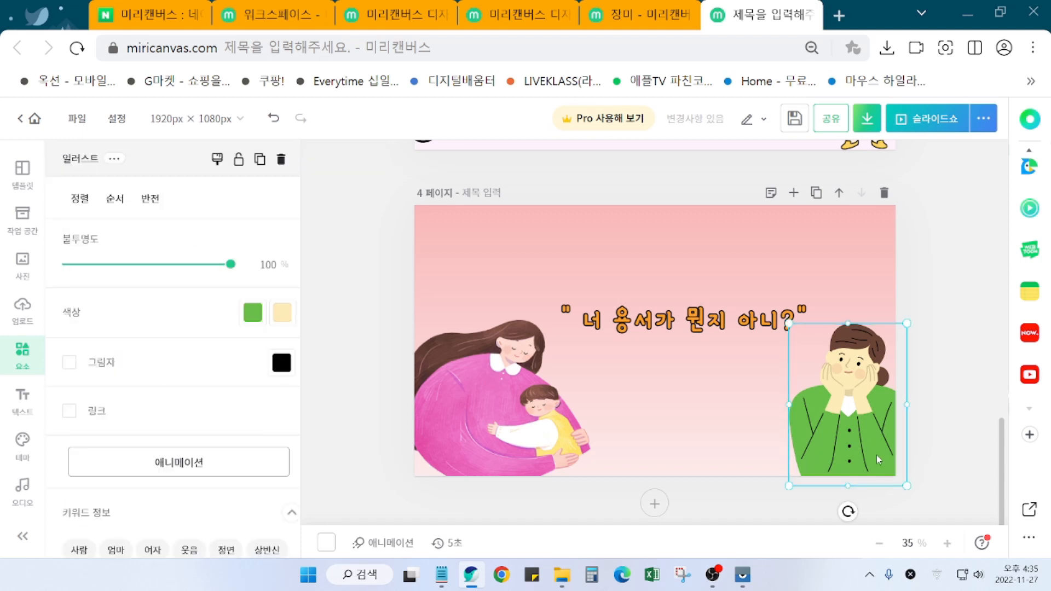
pyautogui.press('Delete')
pyautogui.click(708, 327)
pyautogui.moveTo(708, 328); pyautogui.dragTo(738, 336)
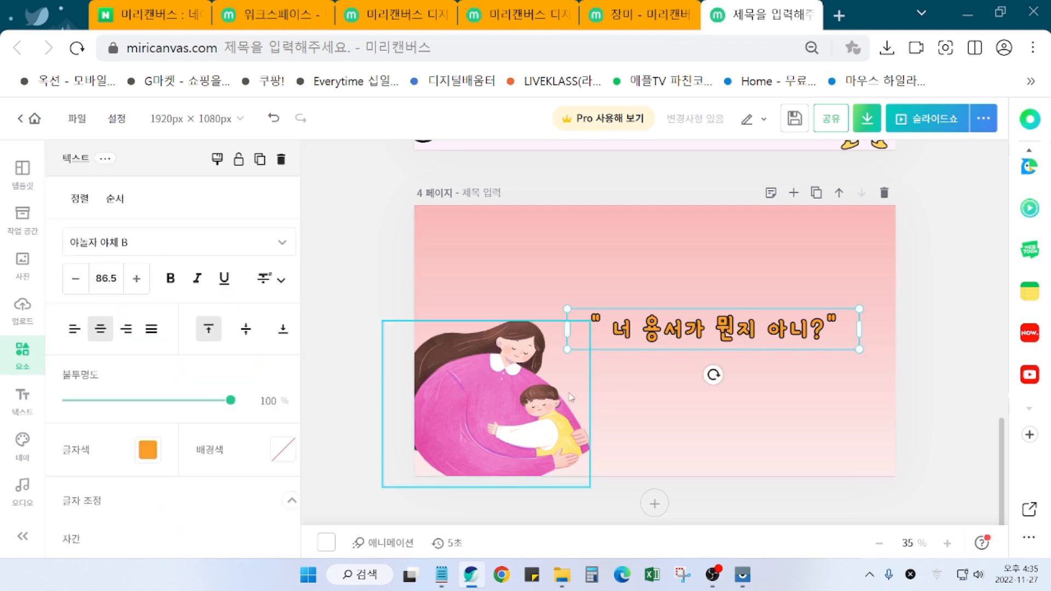
pyautogui.moveTo(511, 402); pyautogui.dragTo(498, 414)
pyautogui.moveTo(754, 333); pyautogui.dragTo(756, 335)
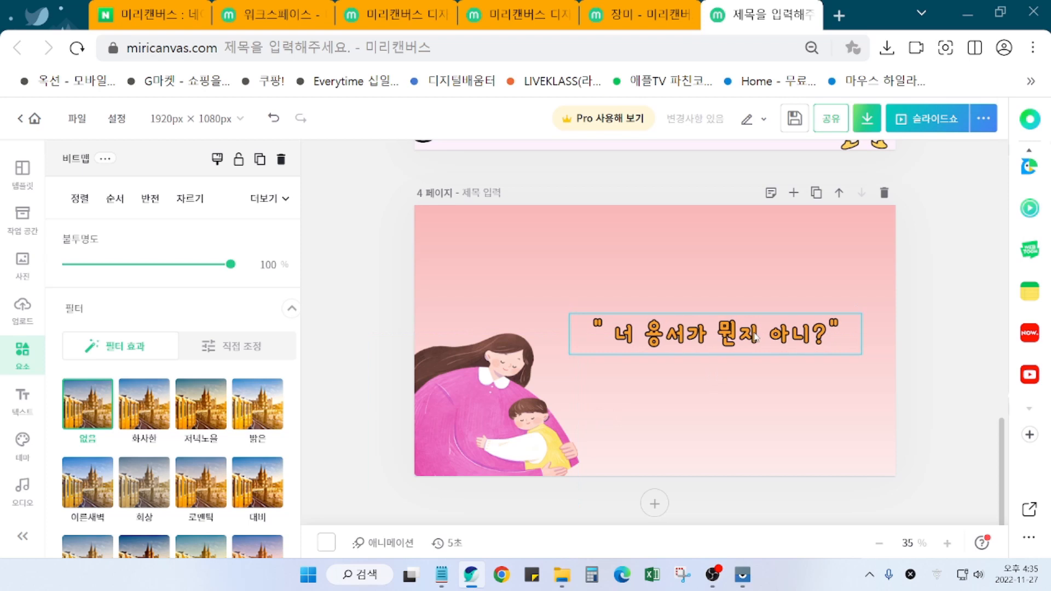
pyautogui.click(939, 387)
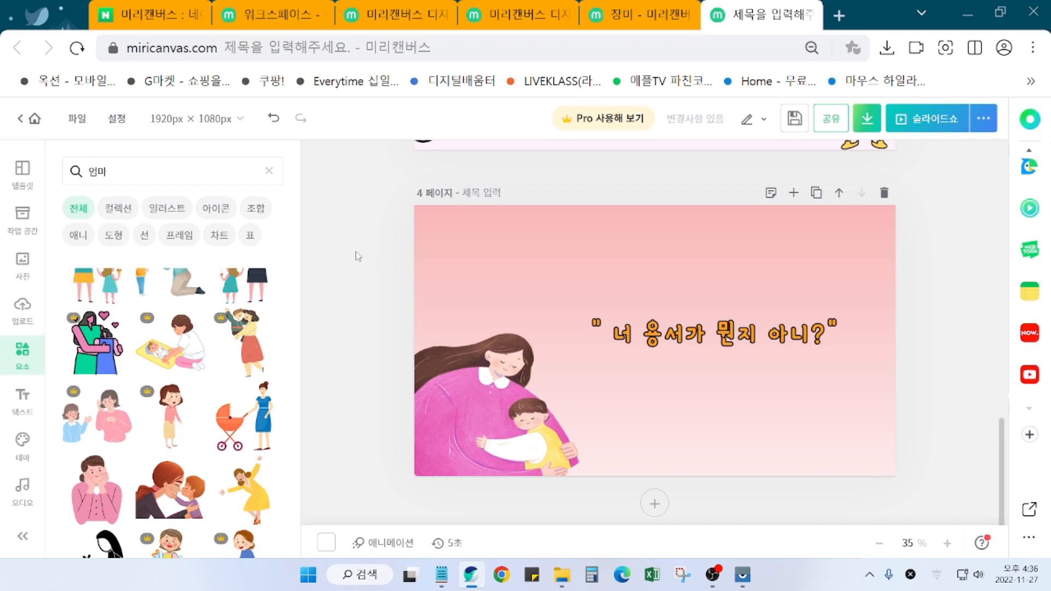
# Step: Search elements for speech bubbles ('밀풍선') and insert the pink speech bubble onto page 4
pyautogui.click(85, 176)
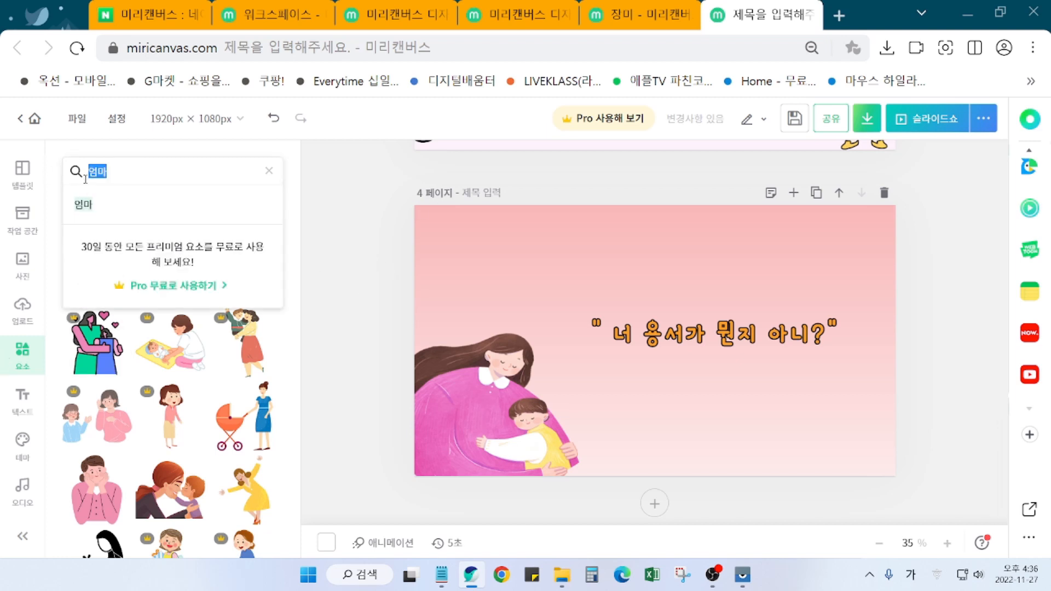
pyautogui.write('밀')
pyautogui.write('풍선')
pyautogui.press('Return')
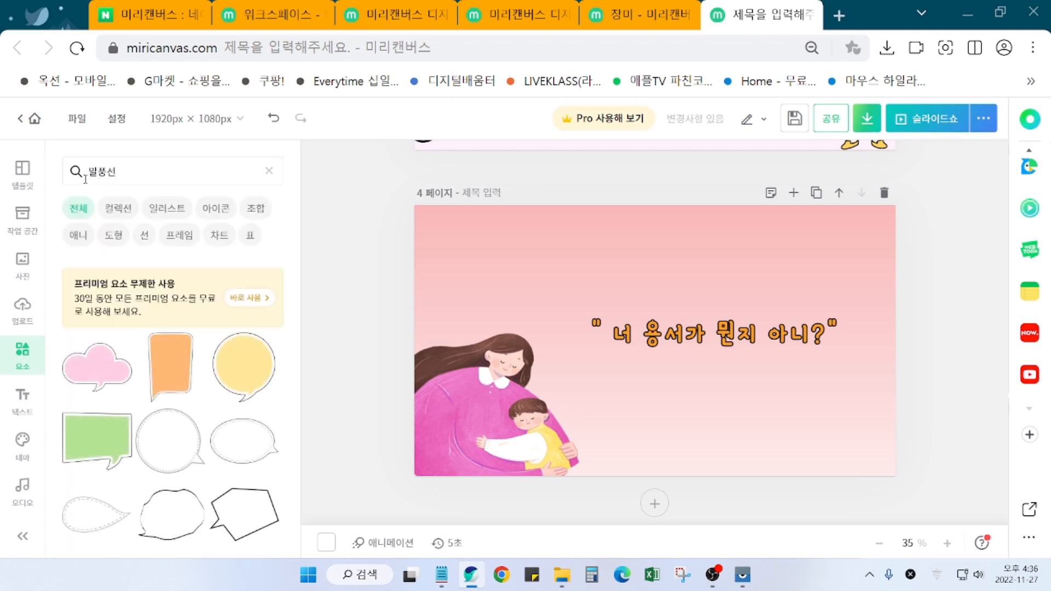
pyautogui.scroll(-1, 168, 471)
pyautogui.scroll(-4, 168, 472)
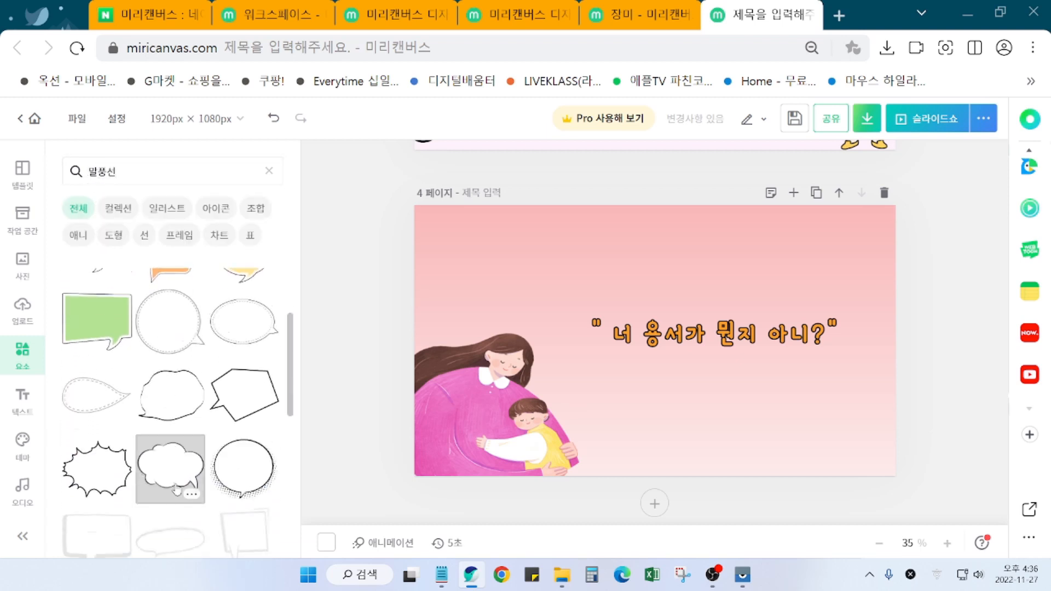
pyautogui.scroll(5, 185, 465)
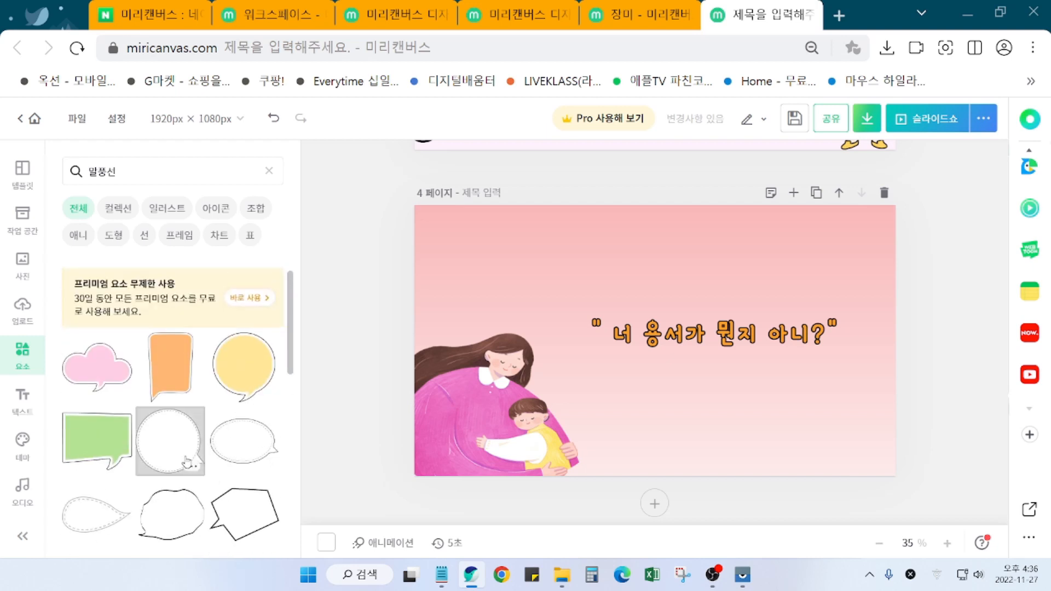
pyautogui.scroll(-10, 189, 464)
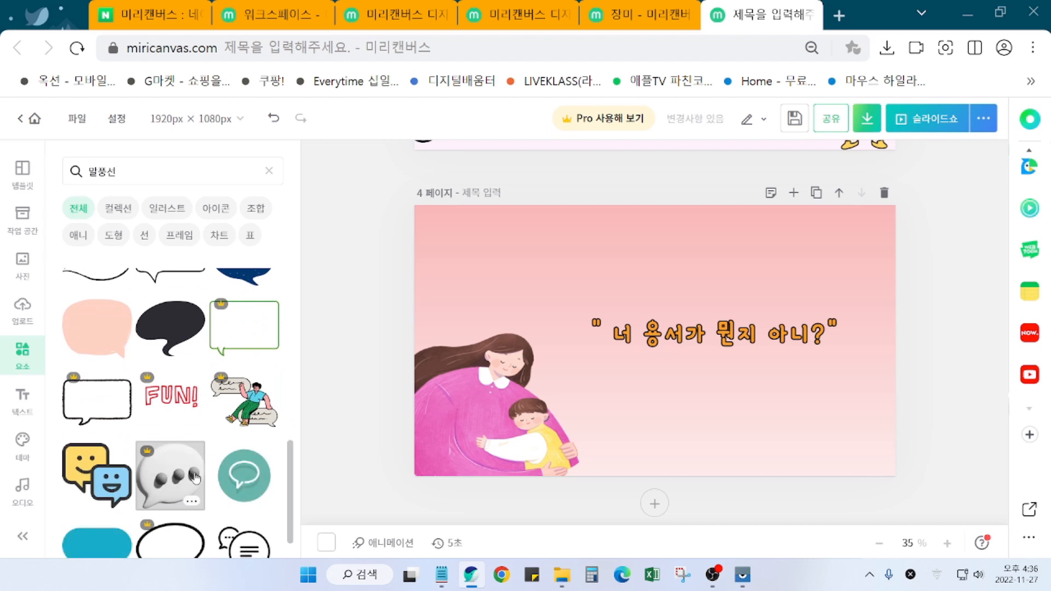
pyautogui.scroll(-3, 195, 477)
pyautogui.scroll(-3, 199, 491)
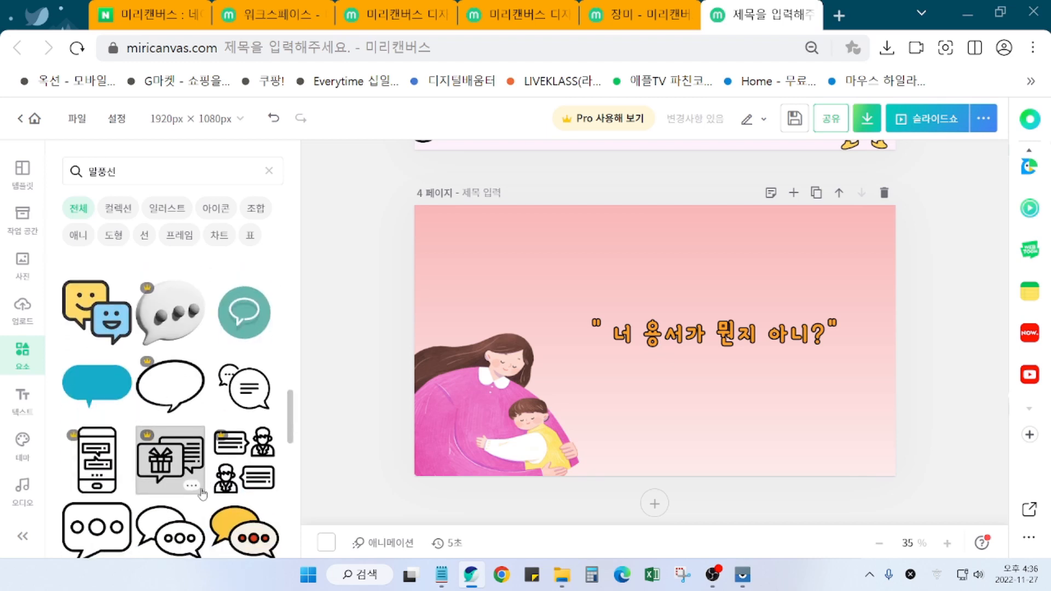
pyautogui.scroll(8, 190, 434)
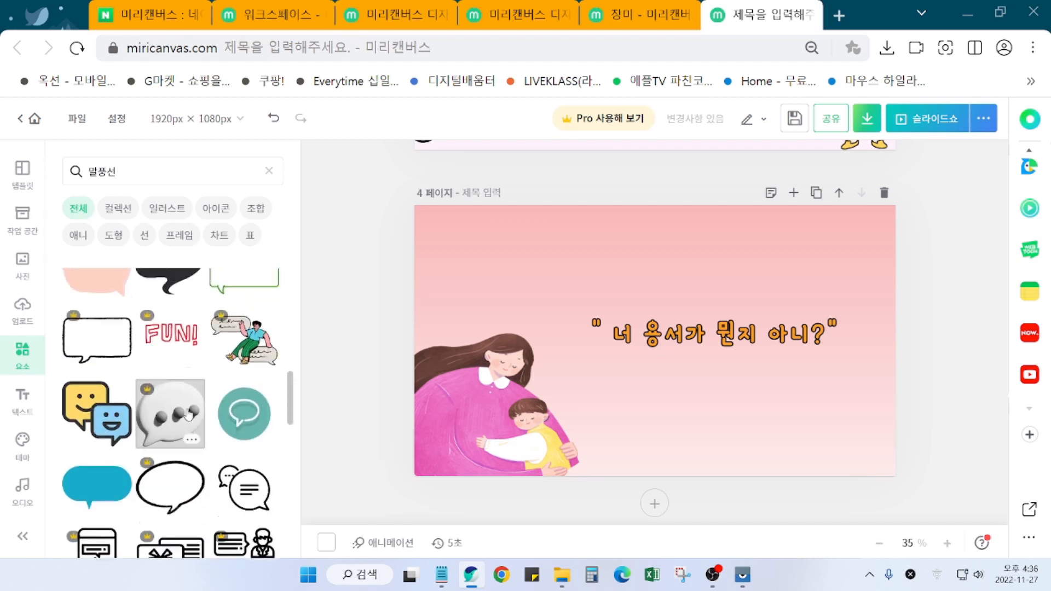
pyautogui.click(97, 383)
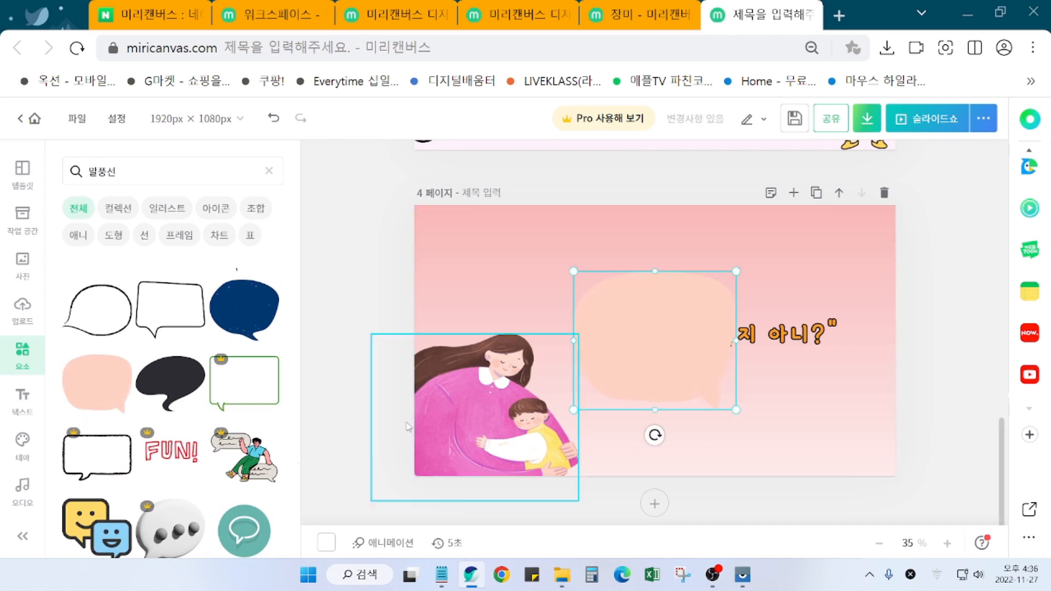
# Step: Recolour the speech bubble pale mint #D7ECEA with the custom picker and move it right over the quote
pyautogui.click(361, 334)
pyautogui.click(636, 347)
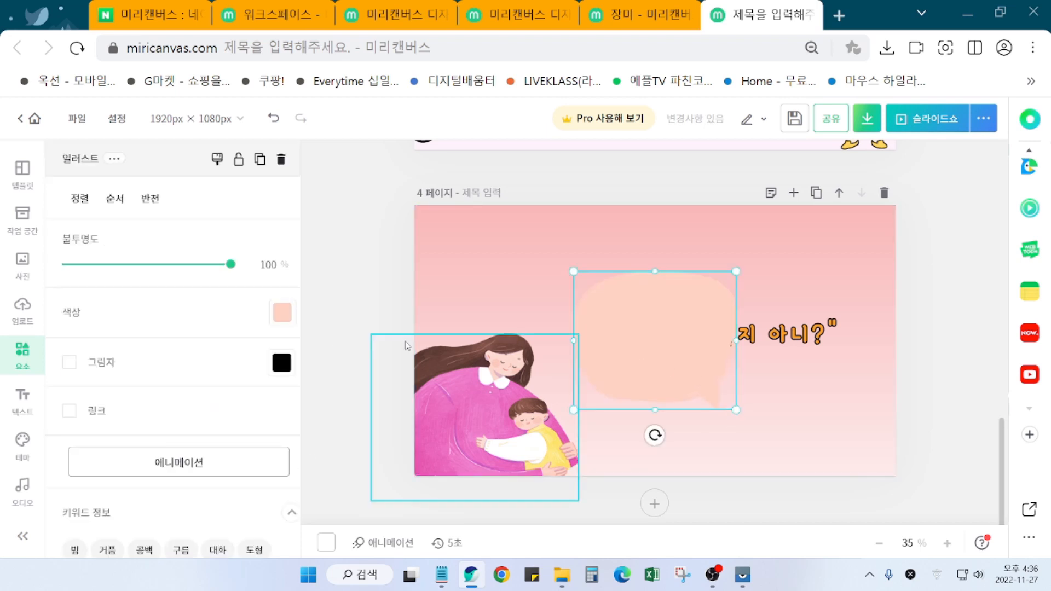
pyautogui.click(283, 314)
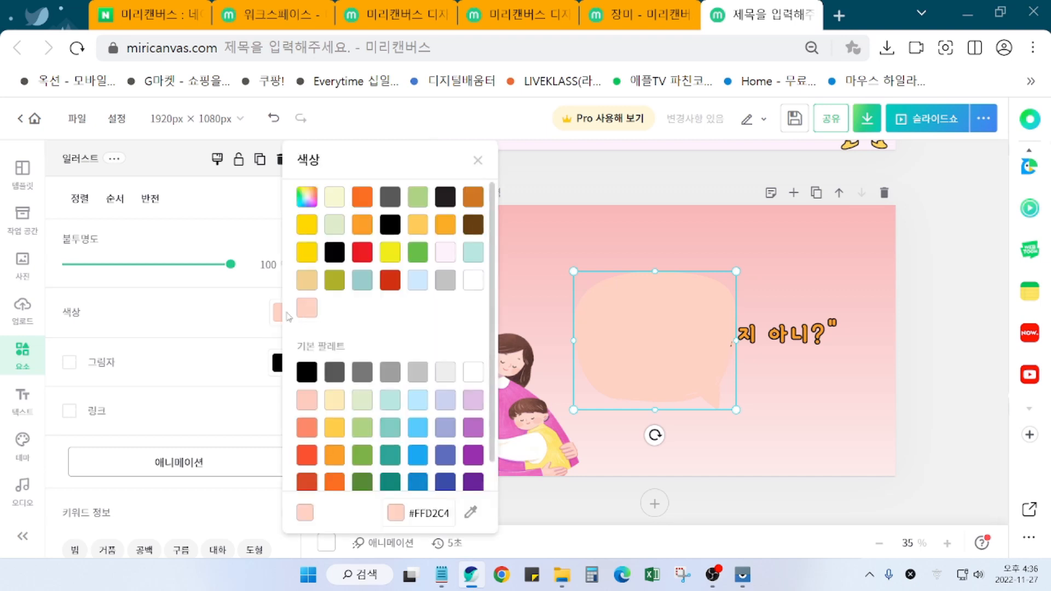
pyautogui.click(307, 281)
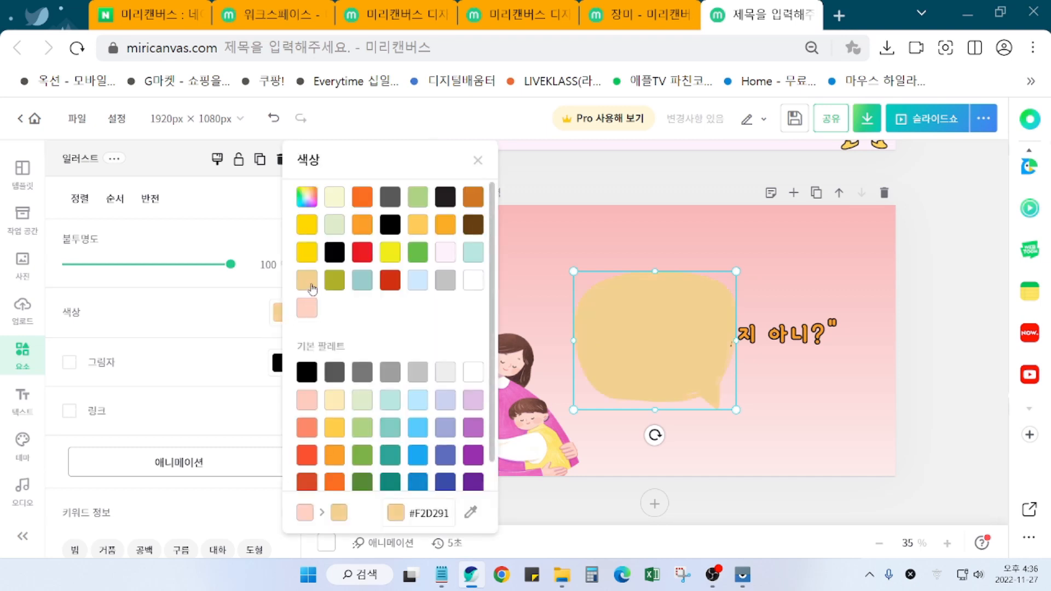
pyautogui.click(426, 285)
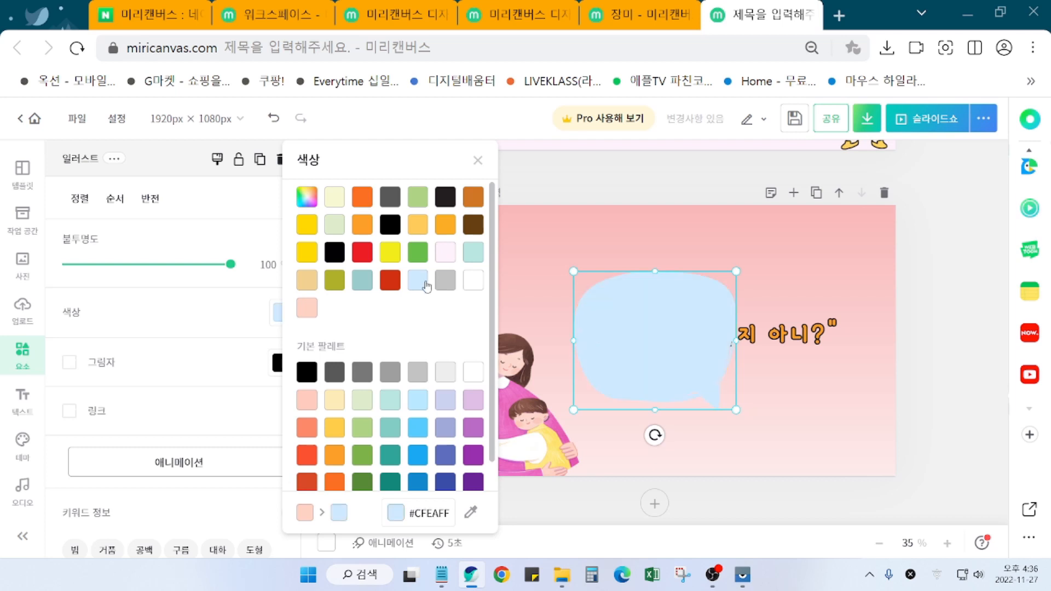
pyautogui.click(472, 259)
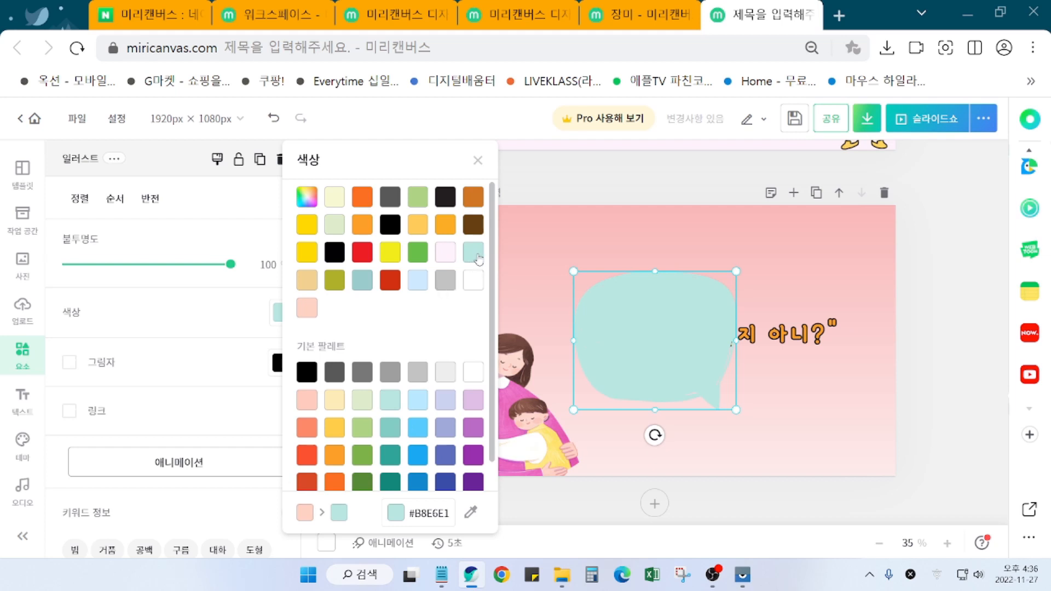
pyautogui.click(307, 196)
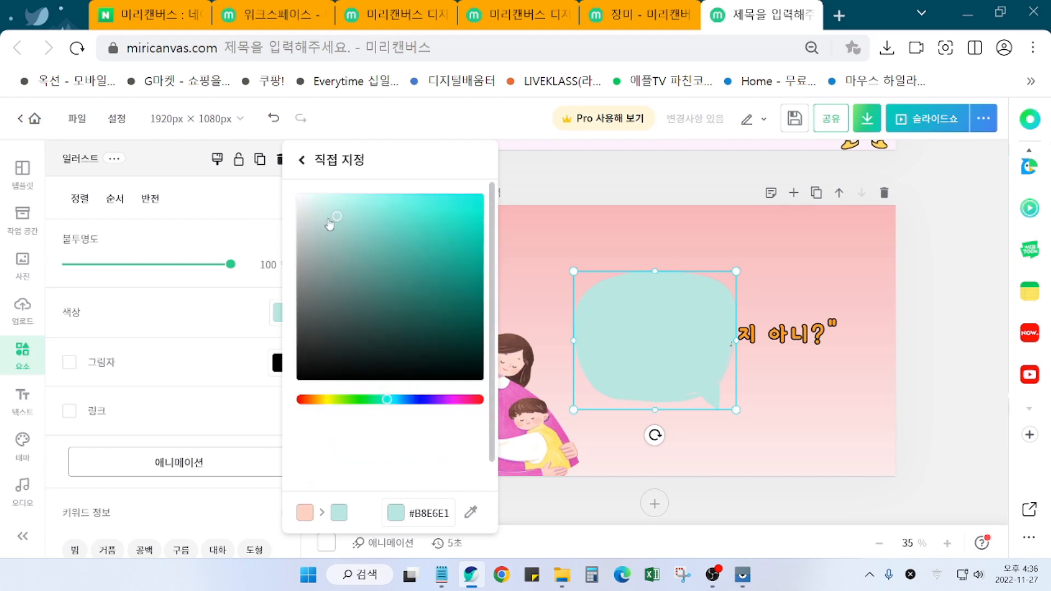
pyautogui.moveTo(336, 221)
pyautogui.mouseDown()
pyautogui.moveTo(311, 215)
pyautogui.moveTo(319, 216)
pyautogui.mouseUp()
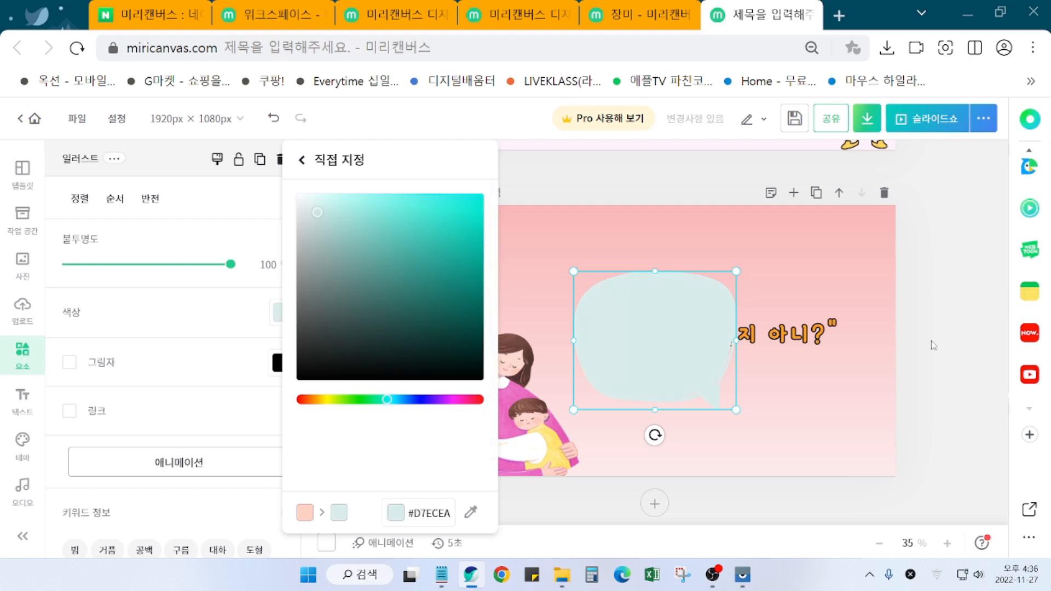
pyautogui.click(609, 363)
pyautogui.moveTo(656, 345); pyautogui.dragTo(703, 349)
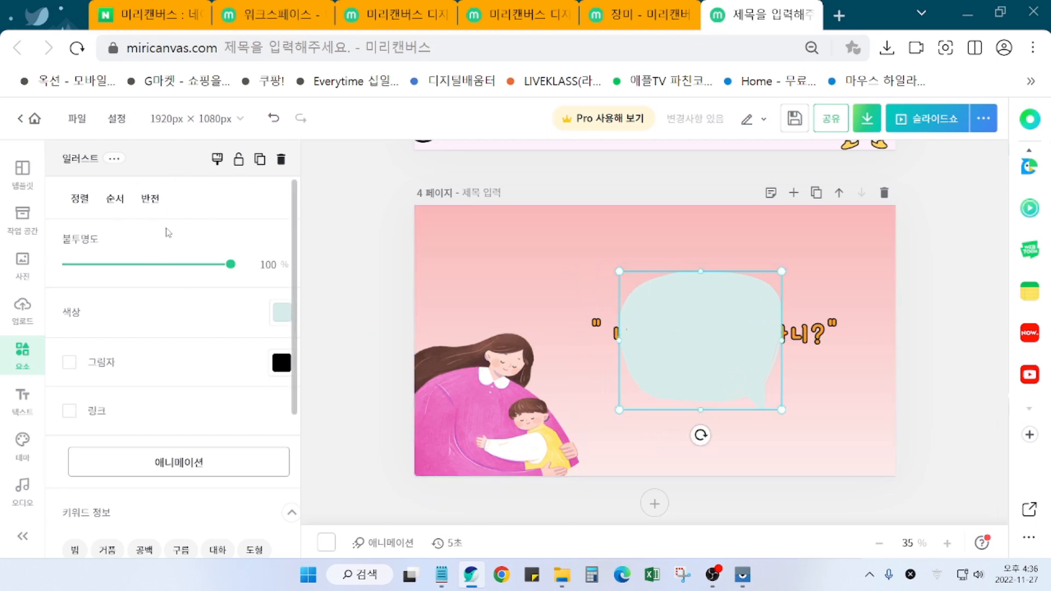
# Step: Mirror the speech bubble horizontally and tilt it slightly counter-clockwise
pyautogui.click(149, 198)
pyautogui.click(170, 247)
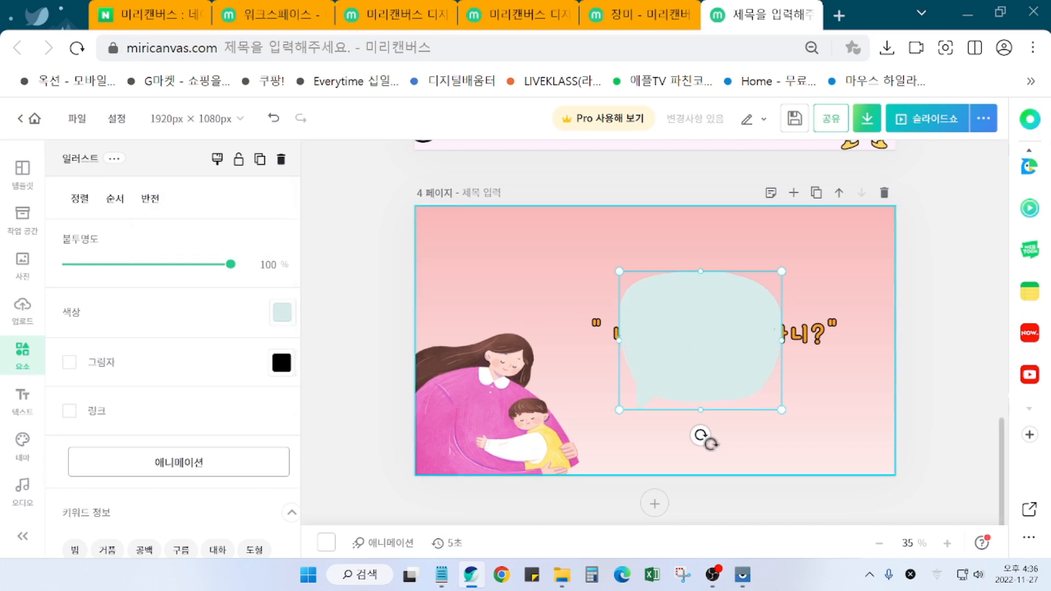
pyautogui.moveTo(699, 437); pyautogui.dragTo(682, 431)
pyautogui.moveTo(692, 336); pyautogui.dragTo(679, 343)
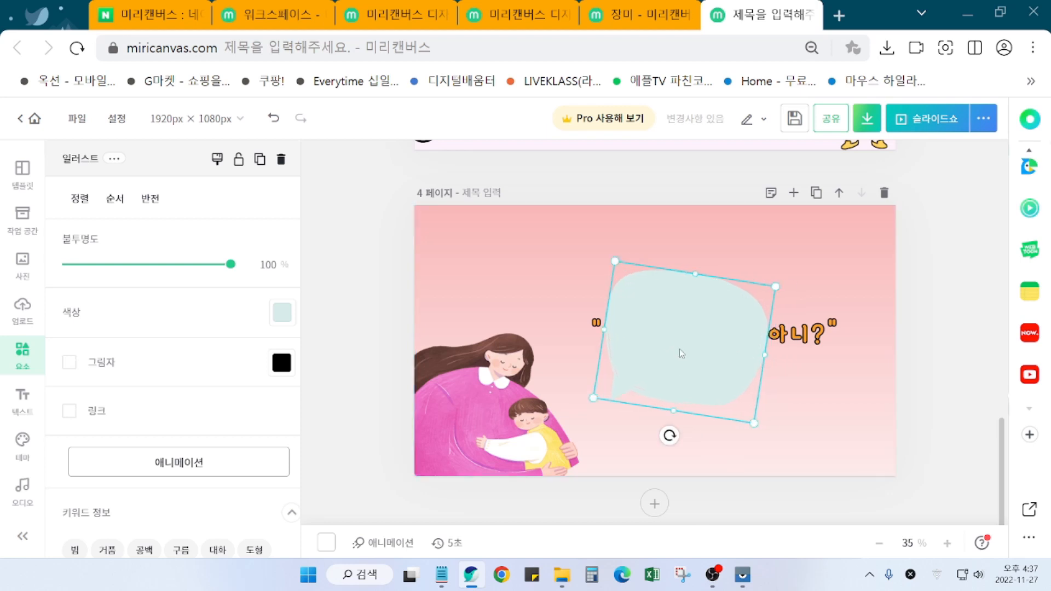
# Step: Bring the quote text to the front with 맨 앞으로 가져오기 and centre it on the bubble
pyautogui.click(809, 342)
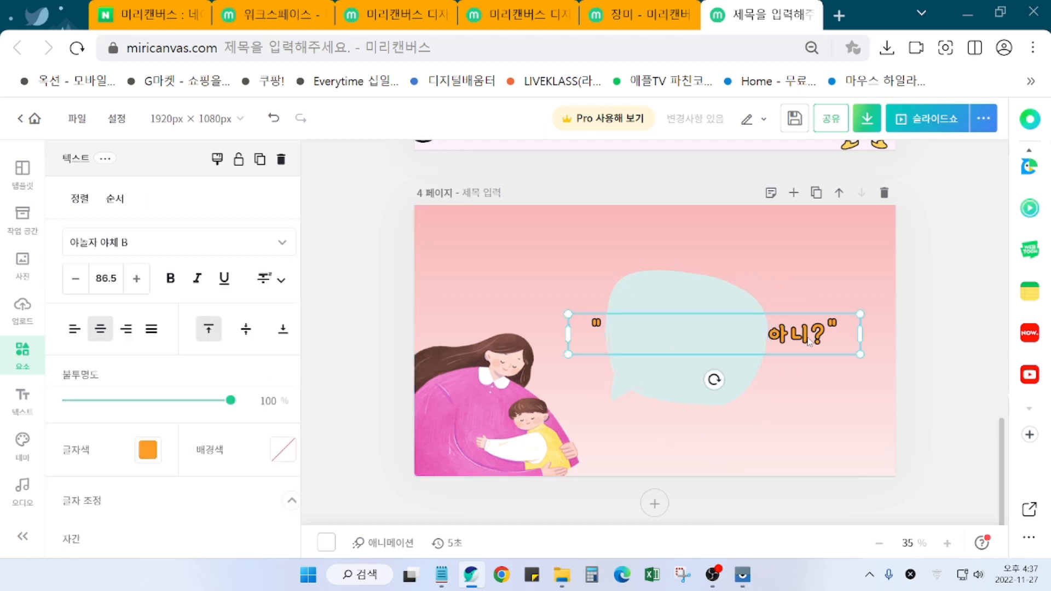
pyautogui.moveTo(809, 343); pyautogui.dragTo(833, 258)
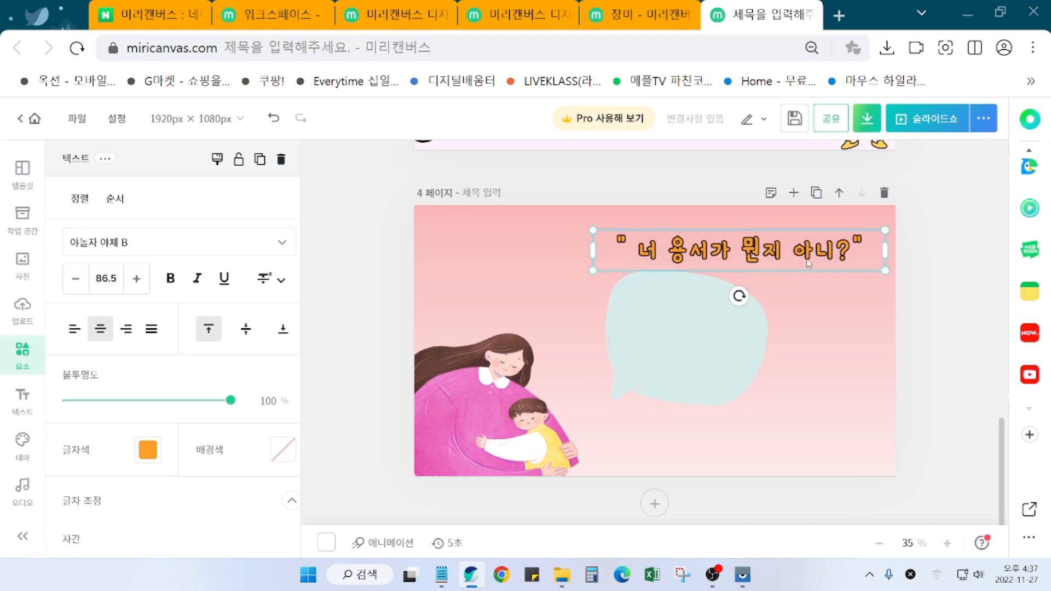
pyautogui.moveTo(785, 258); pyautogui.dragTo(797, 285)
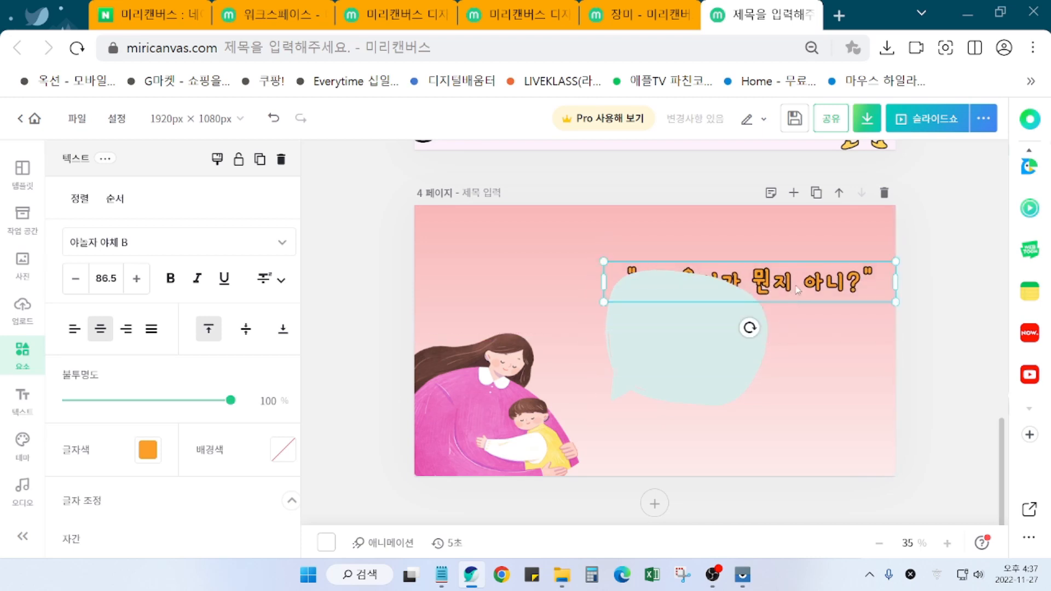
pyautogui.rightClick(796, 286)
pyautogui.click(844, 403)
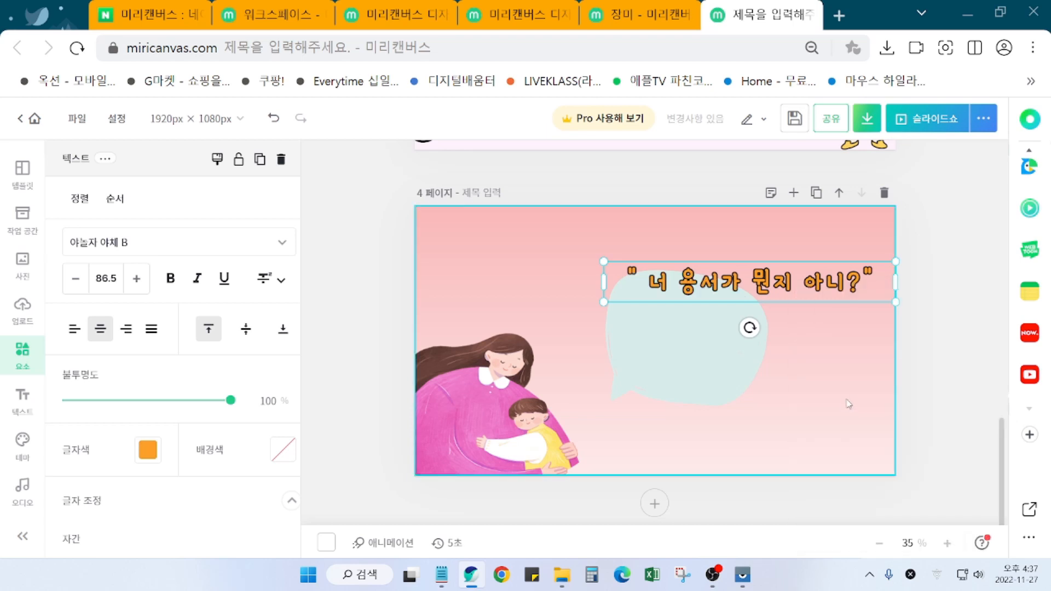
pyautogui.moveTo(797, 286); pyautogui.dragTo(789, 325)
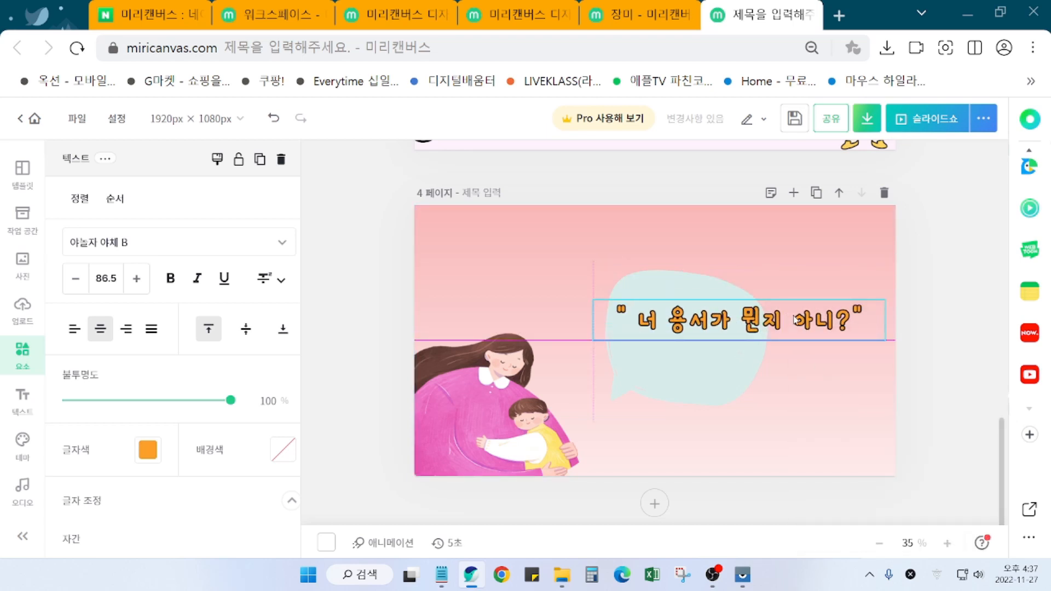
# Step: Break the quote into three lines: '너 용서가', '뭔지', '아니?'
pyautogui.doubleClick(727, 325)
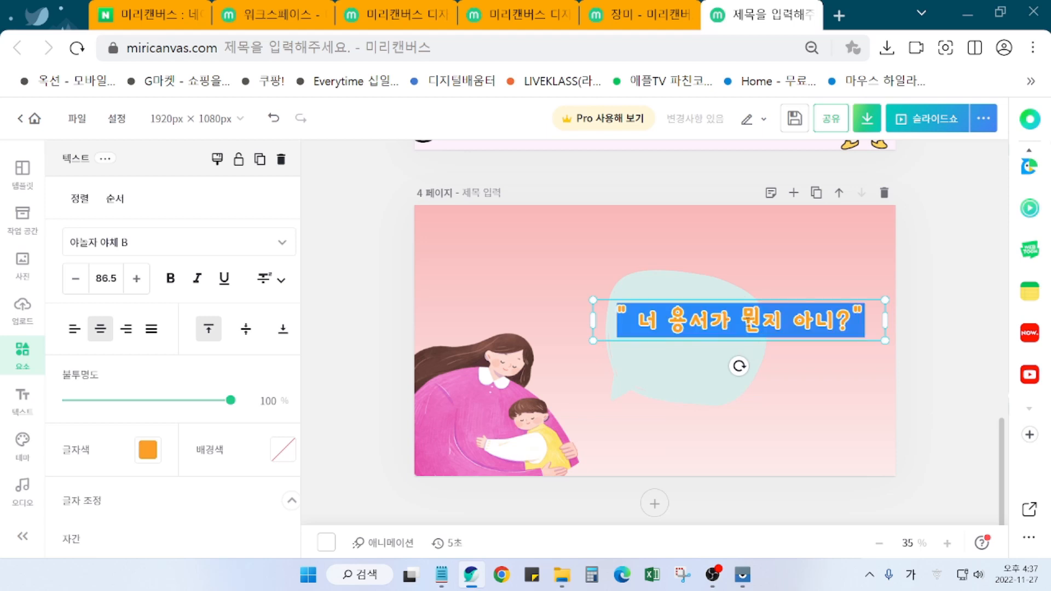
pyautogui.click(742, 322)
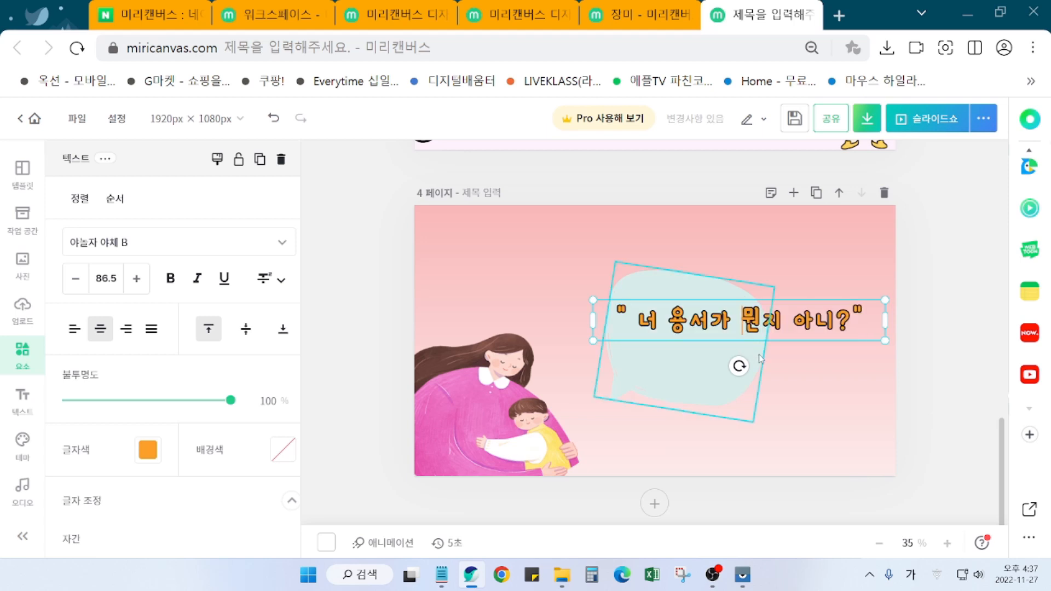
pyautogui.press('BackSpace')
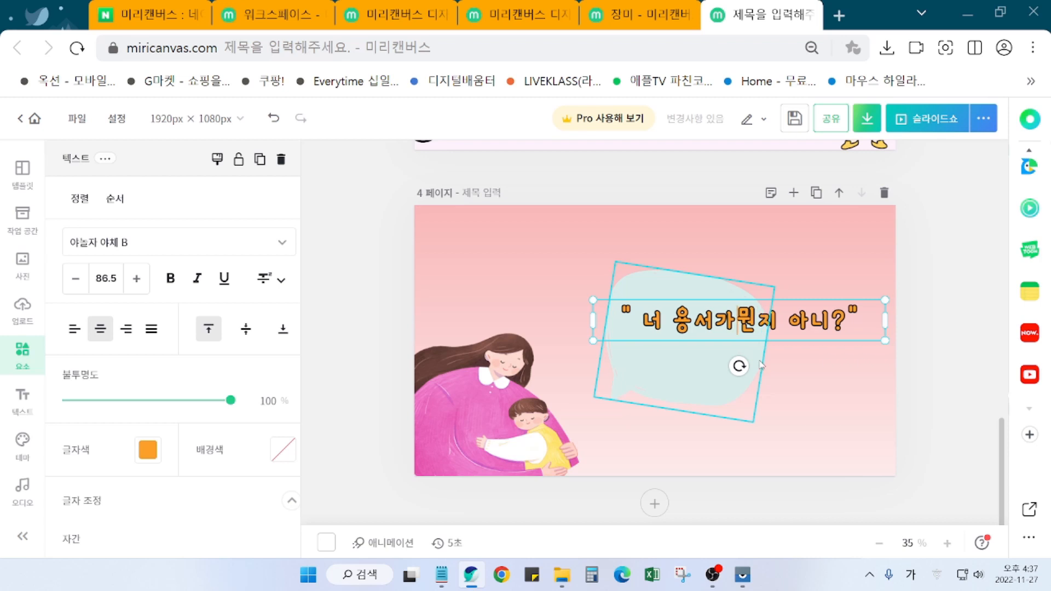
pyautogui.press('Return')
pyautogui.press('Right')
pyautogui.press('Right')
pyautogui.press('Right')
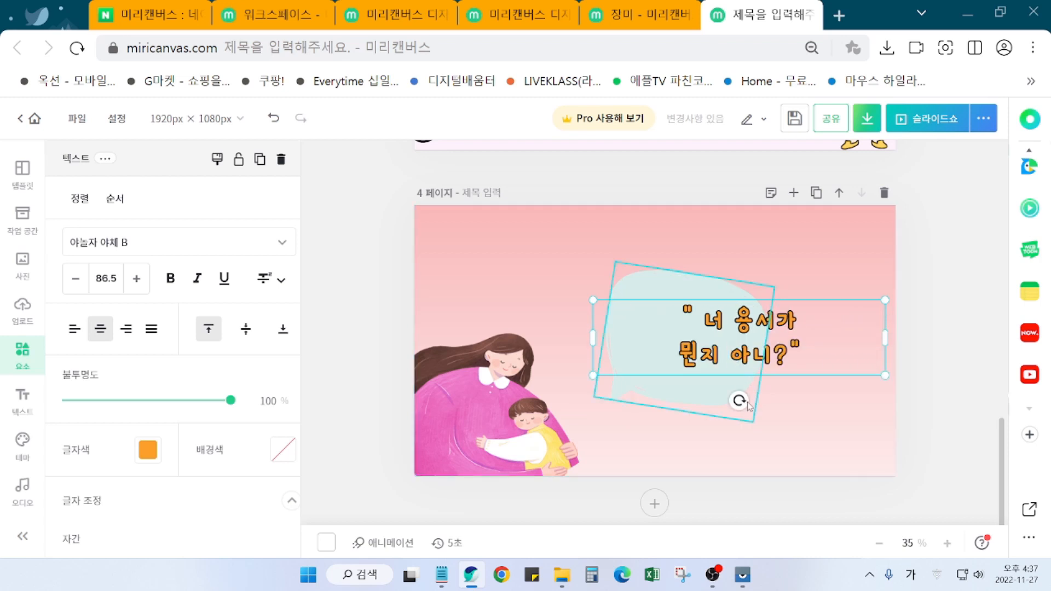
pyautogui.press('BackSpace')
pyautogui.press('Return')
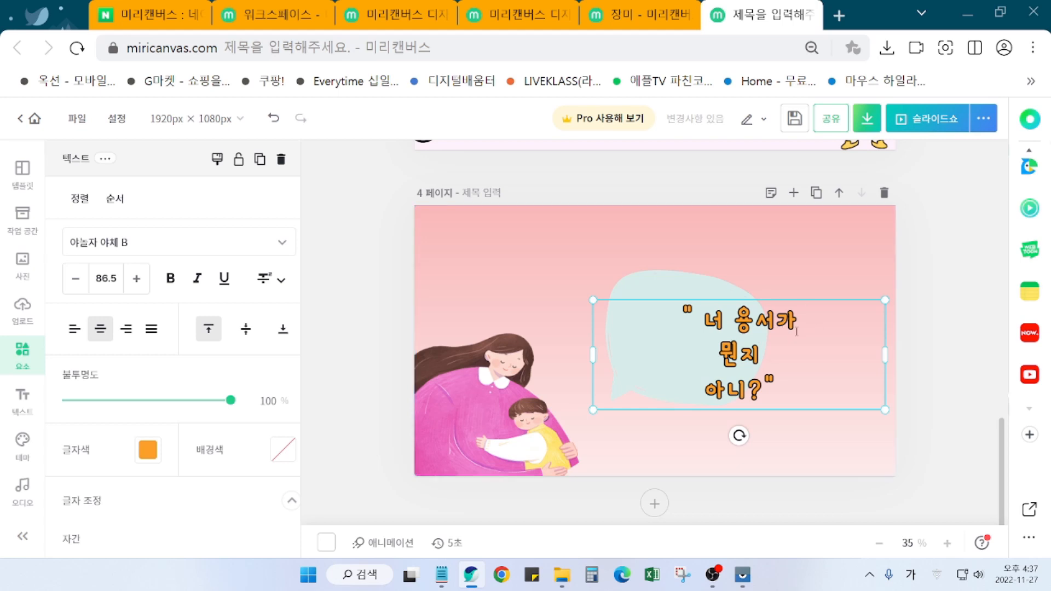
pyautogui.click(942, 369)
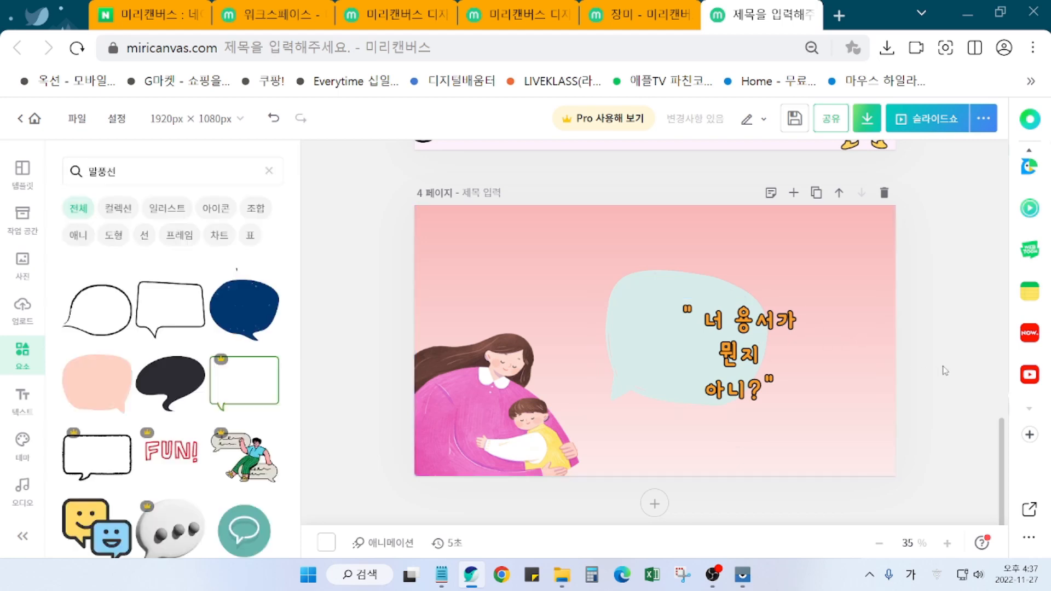
# Step: Narrow the quote text box and tilt it slightly to match the bubble
pyautogui.click(783, 358)
pyautogui.moveTo(884, 361); pyautogui.dragTo(709, 361)
pyautogui.moveTo(649, 436); pyautogui.dragTo(614, 430)
pyautogui.moveTo(661, 368); pyautogui.dragTo(687, 353)
pyautogui.moveTo(646, 413); pyautogui.dragTo(665, 420)
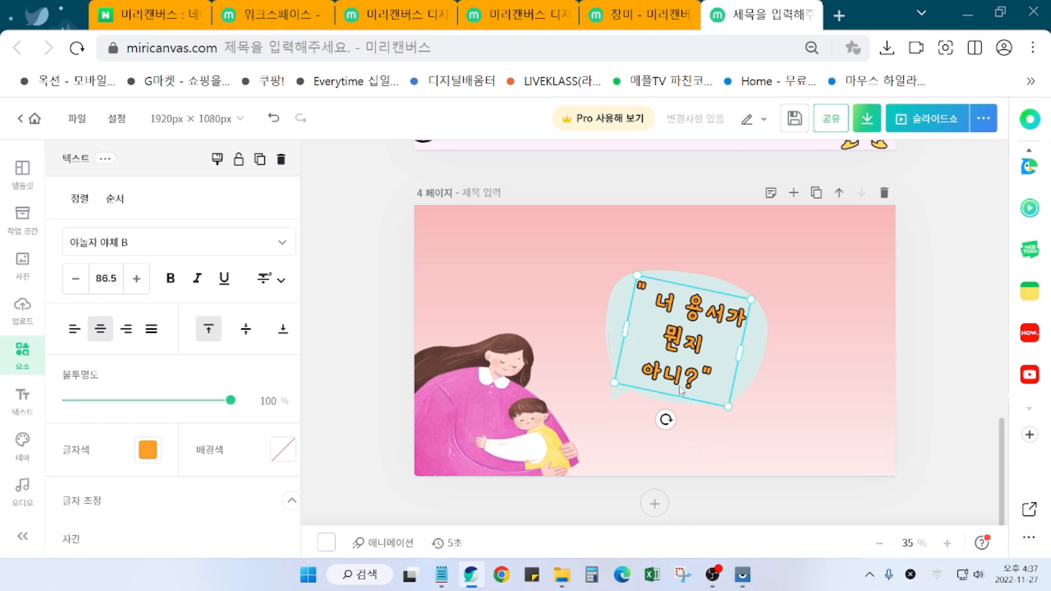
# Step: Tighten the quote's line spacing and letter spacing (-8) and remove its black outline
pyautogui.scroll(-3, 159, 517)
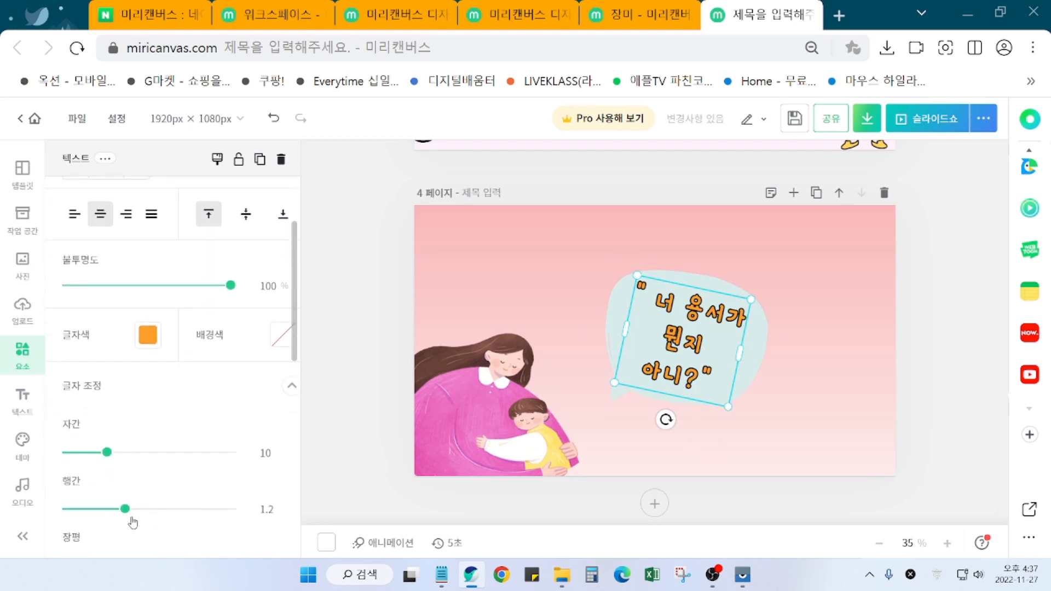
pyautogui.moveTo(125, 511); pyautogui.dragTo(105, 509)
pyautogui.moveTo(106, 452); pyautogui.dragTo(96, 453)
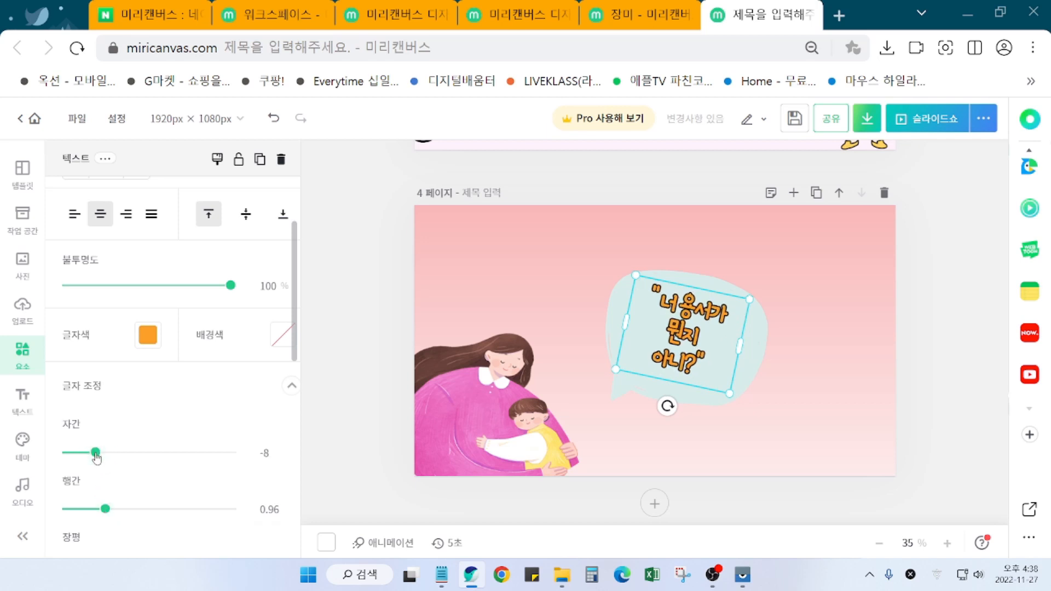
pyautogui.moveTo(730, 393)
pyautogui.mouseDown()
pyautogui.moveTo(742, 406)
pyautogui.moveTo(729, 403)
pyautogui.mouseUp()
pyautogui.scroll(3, 141, 411)
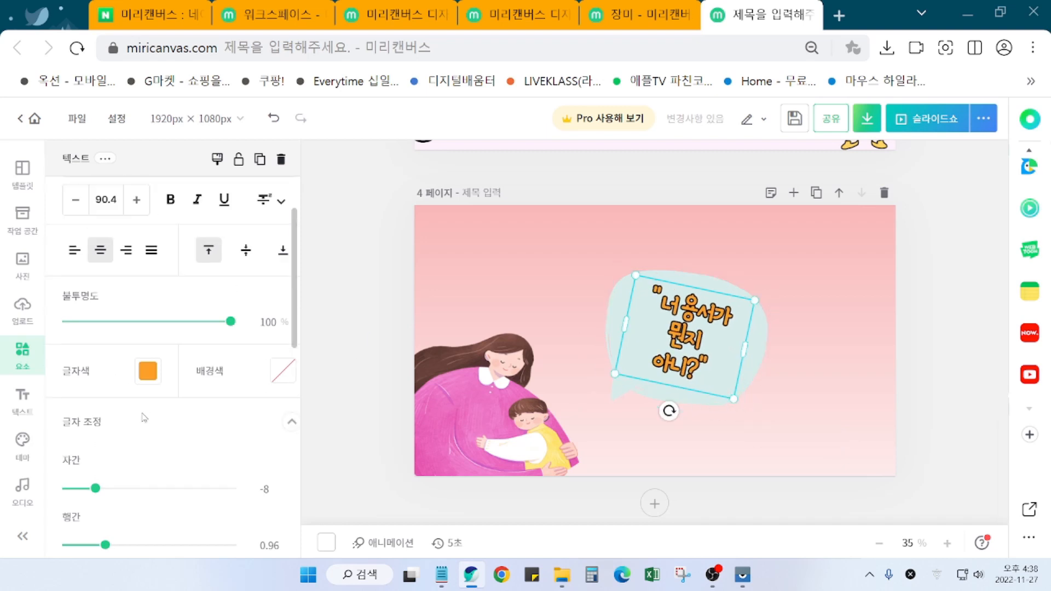
pyautogui.scroll(-5, 141, 416)
pyautogui.moveTo(113, 391); pyautogui.dragTo(110, 391)
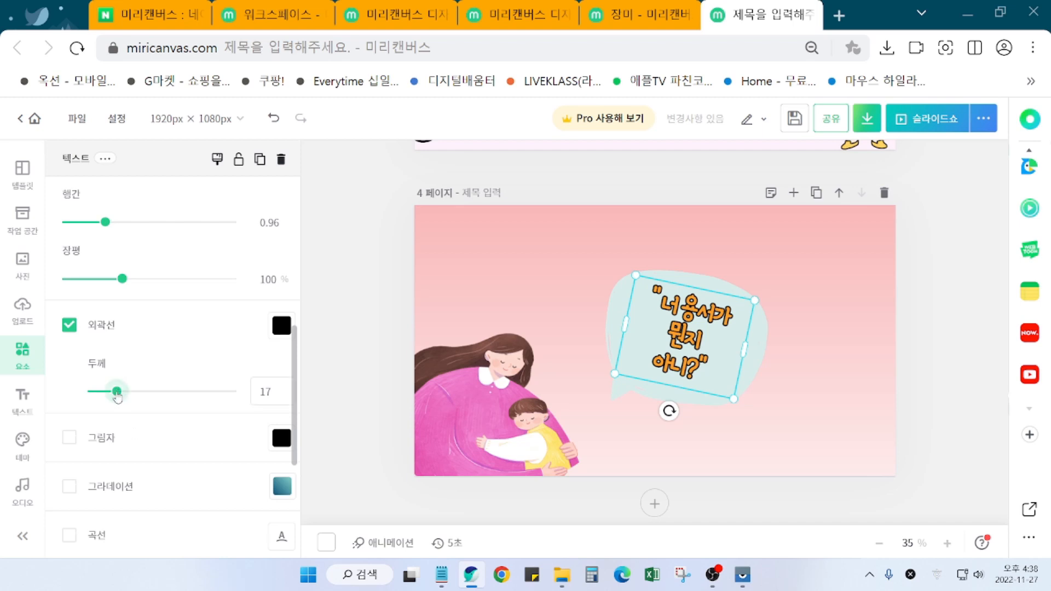
pyautogui.click(70, 327)
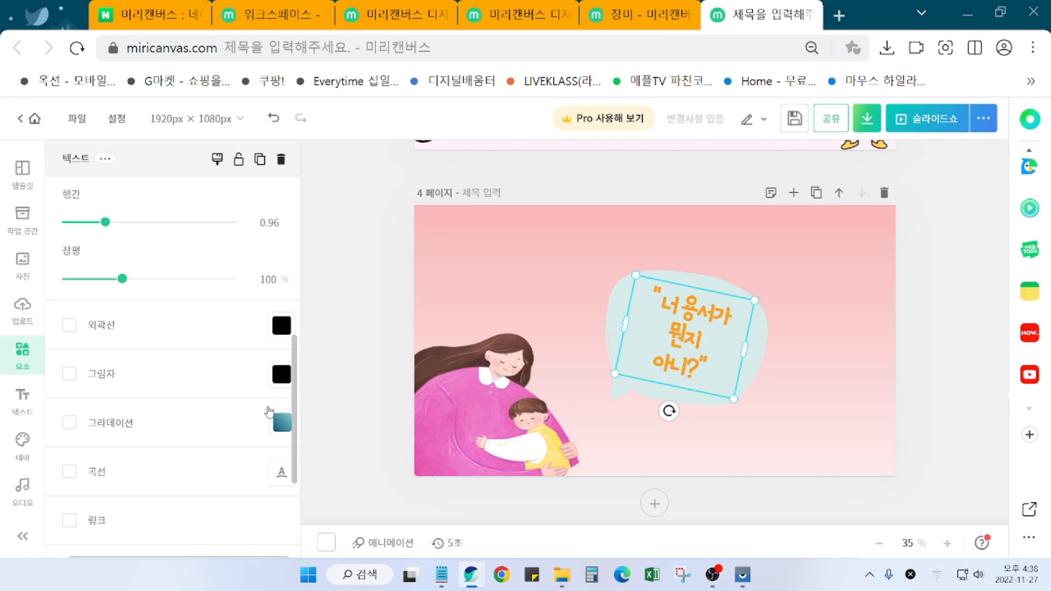
# Step: Bring the quote's line spacing to 0.92 and fine-tune its tilt
pyautogui.scroll(3, 130, 335)
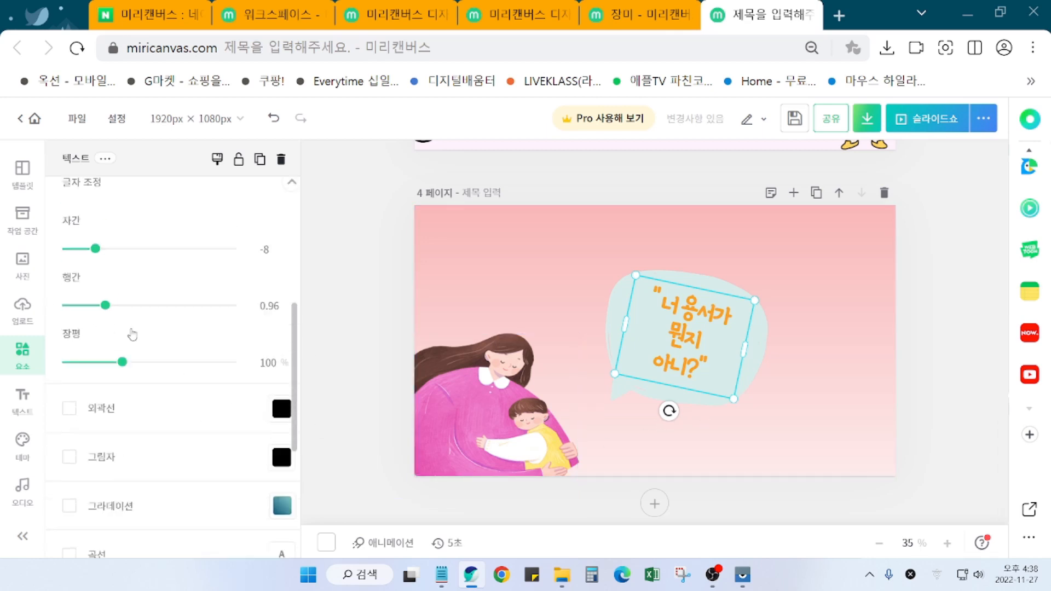
pyautogui.moveTo(104, 337); pyautogui.dragTo(104, 340)
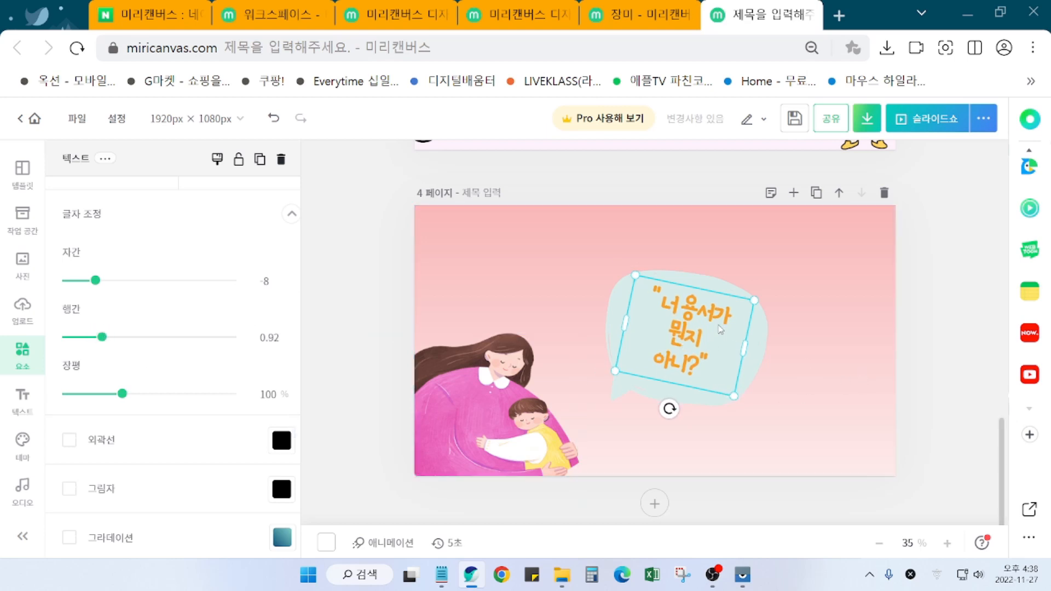
pyautogui.moveTo(668, 410); pyautogui.dragTo(666, 408)
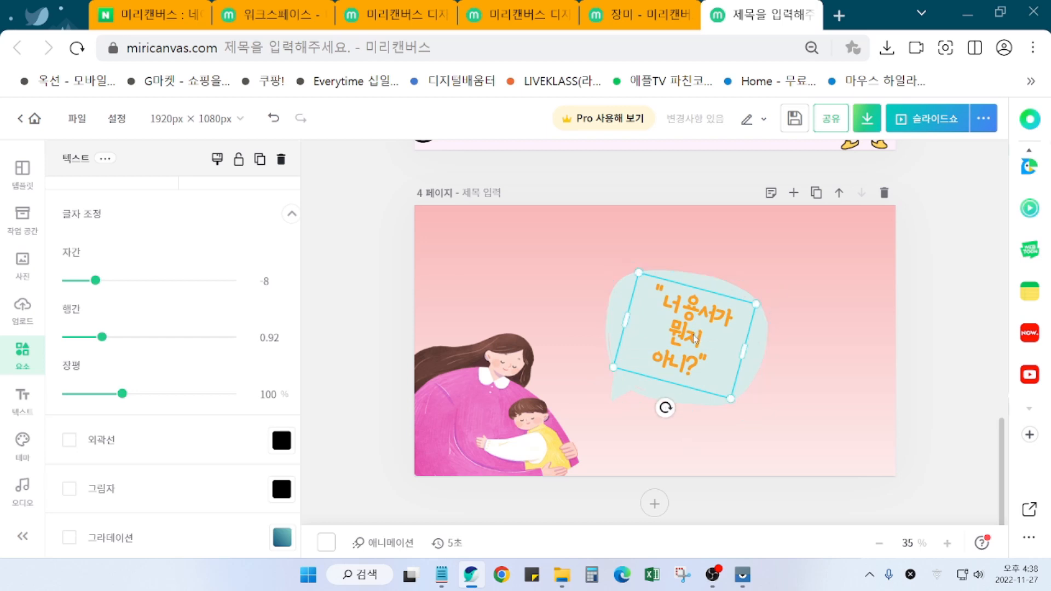
pyautogui.moveTo(665, 408); pyautogui.dragTo(671, 408)
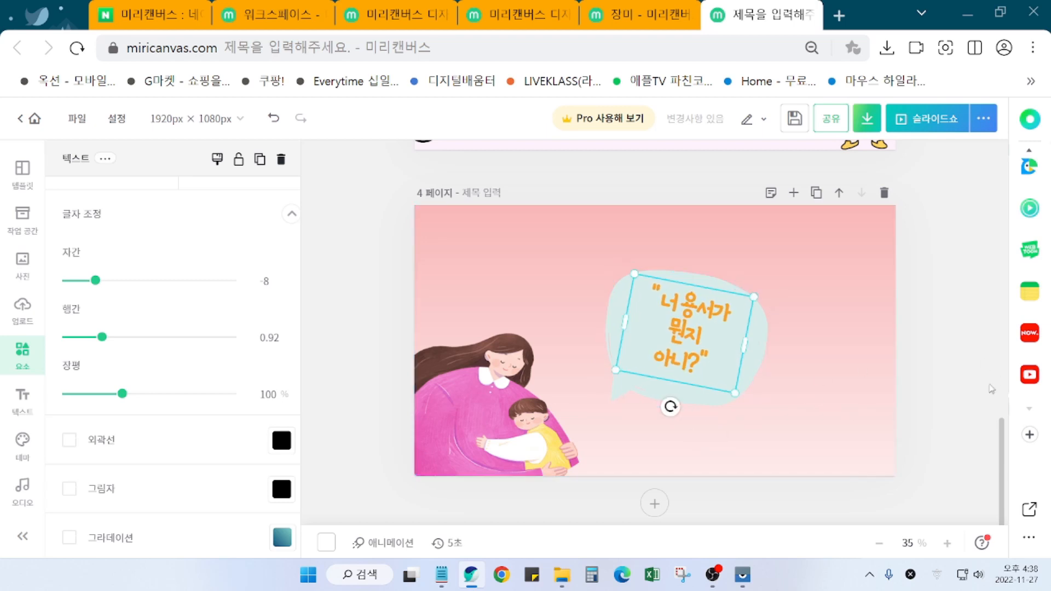
# Step: Enlarge the speech bubble and fit the quote text onto it with a matching tilt
pyautogui.click(949, 369)
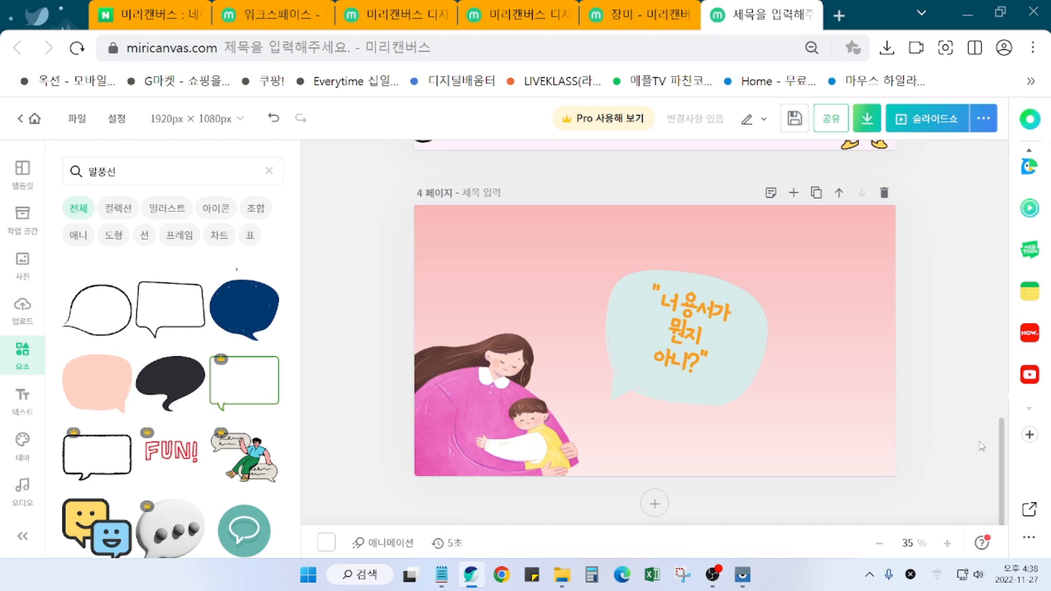
pyautogui.click(731, 389)
pyautogui.click(786, 452)
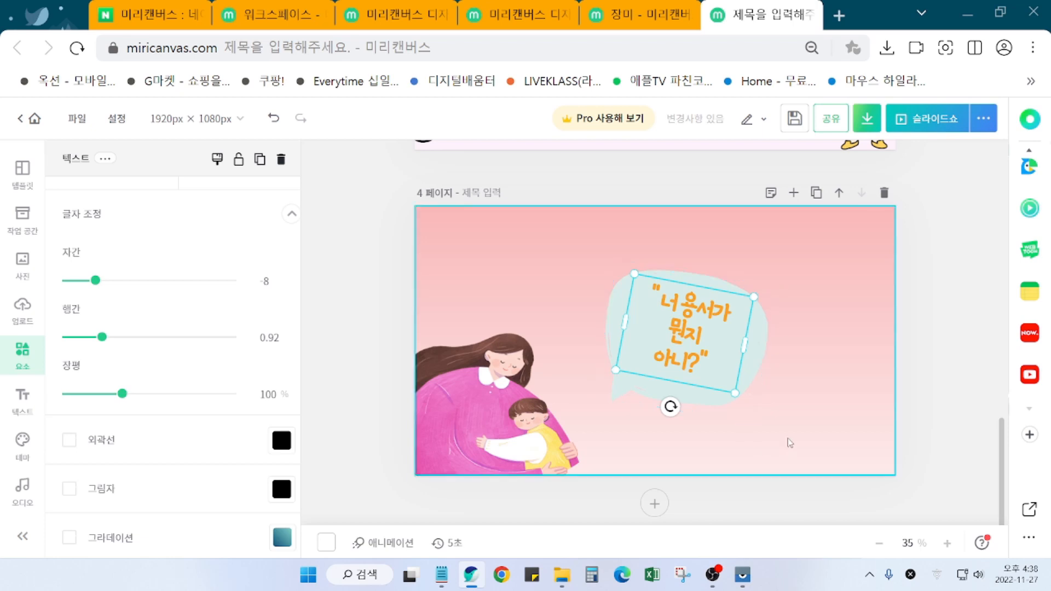
pyautogui.moveTo(715, 359); pyautogui.dragTo(956, 327)
pyautogui.click(764, 352)
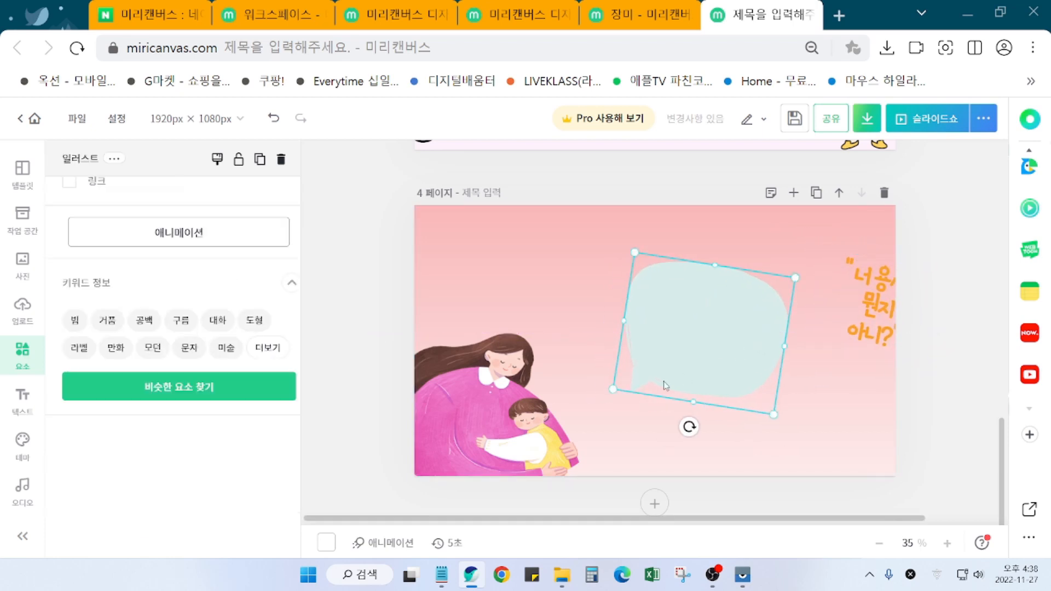
pyautogui.moveTo(598, 392); pyautogui.dragTo(603, 396)
pyautogui.moveTo(709, 350); pyautogui.dragTo(712, 346)
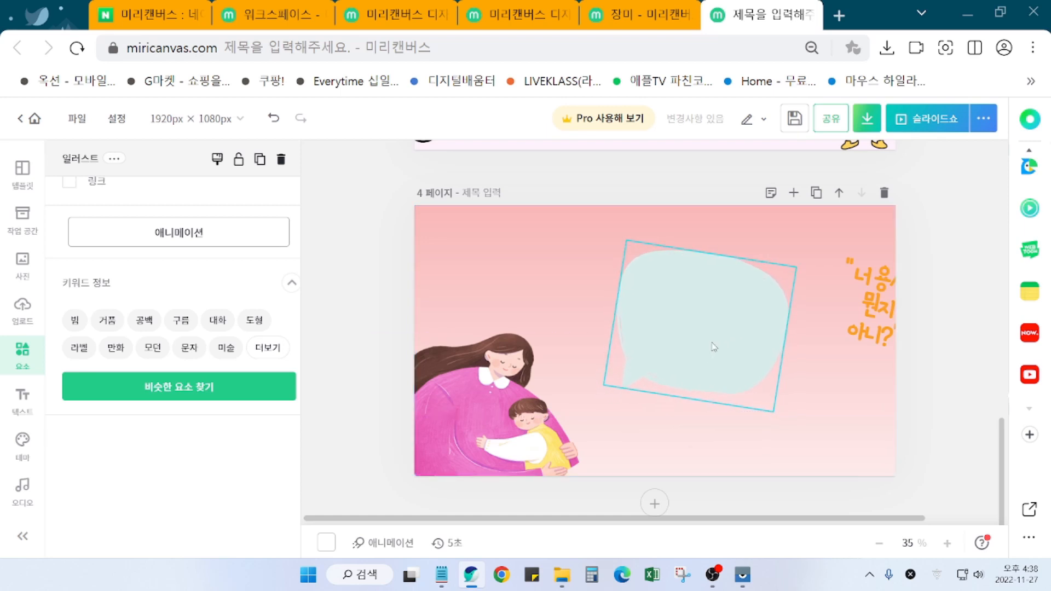
pyautogui.moveTo(888, 312); pyautogui.dragTo(715, 329)
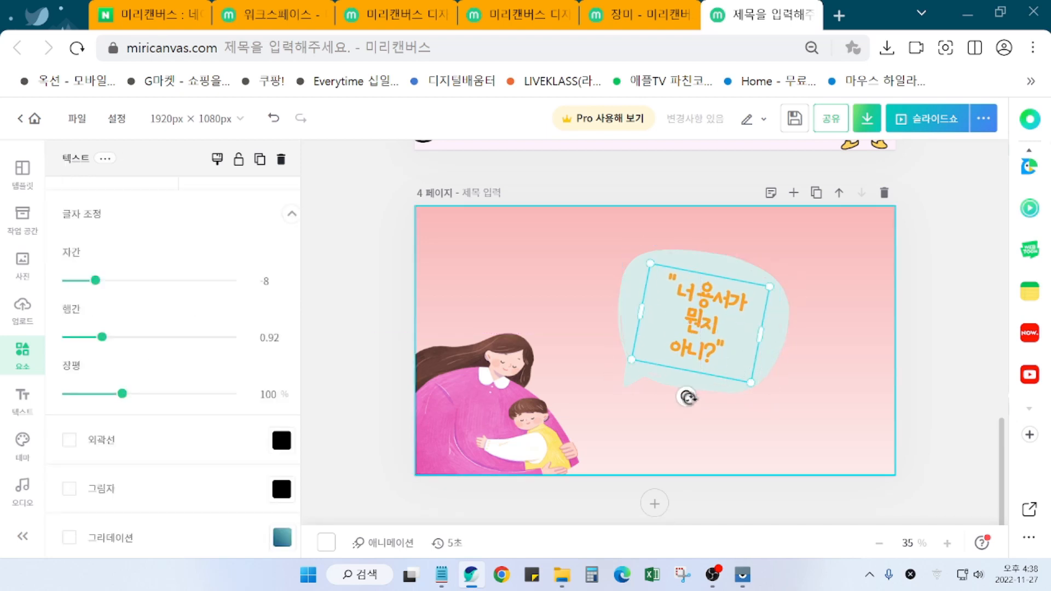
pyautogui.moveTo(687, 395)
pyautogui.mouseDown()
pyautogui.moveTo(675, 398)
pyautogui.moveTo(688, 398)
pyautogui.mouseUp()
pyautogui.click(935, 393)
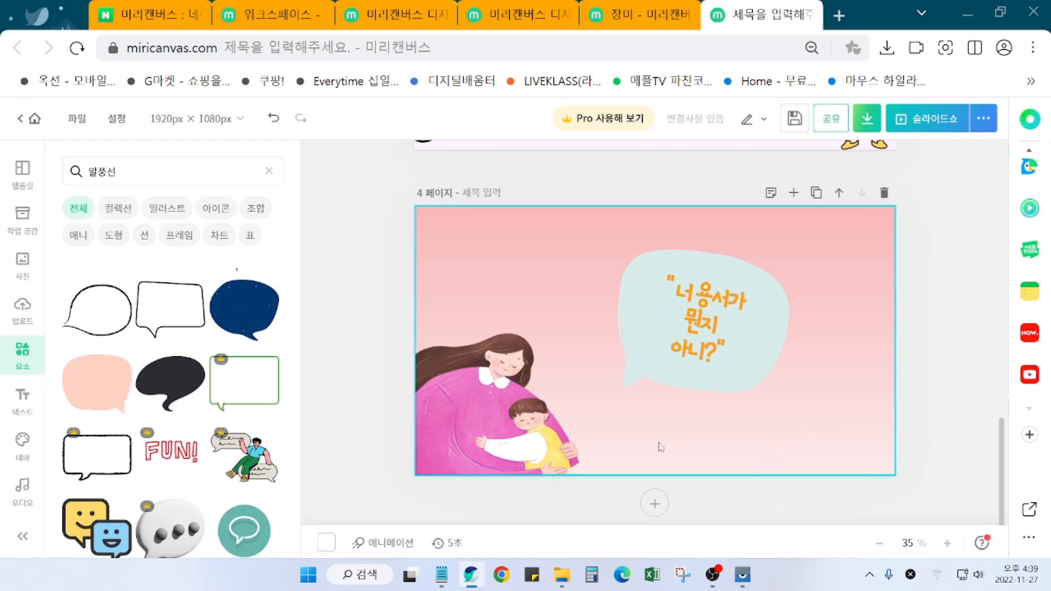
# Step: Enlarge the mother-and-child picture and shift the bubble and quote up-right into place
pyautogui.click(516, 446)
pyautogui.moveTo(580, 337); pyautogui.dragTo(597, 308)
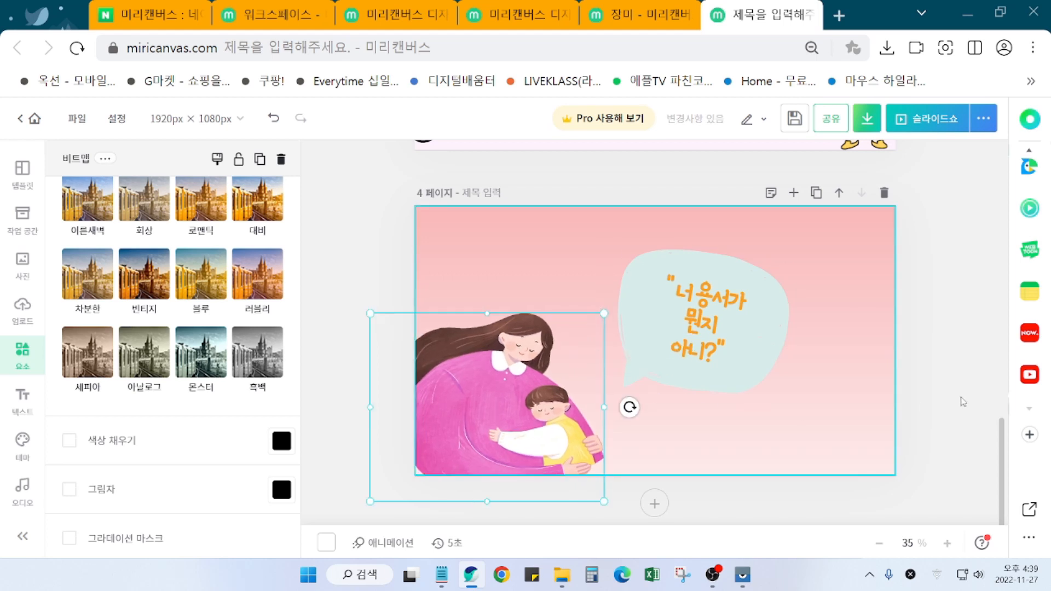
pyautogui.click(941, 377)
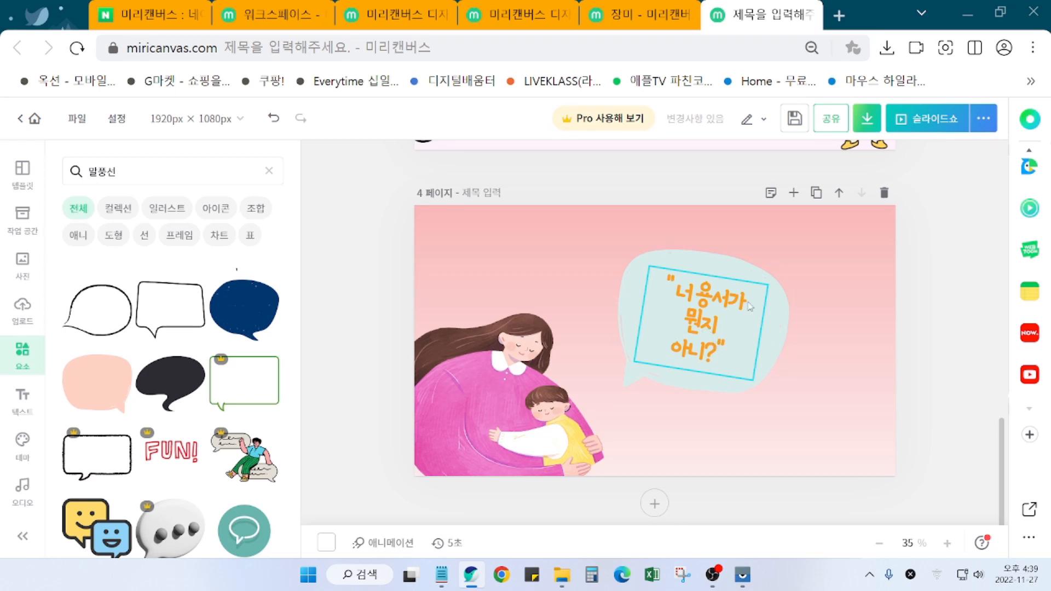
pyautogui.moveTo(751, 274); pyautogui.dragTo(776, 264)
pyautogui.moveTo(731, 300); pyautogui.dragTo(761, 292)
pyautogui.click(933, 352)
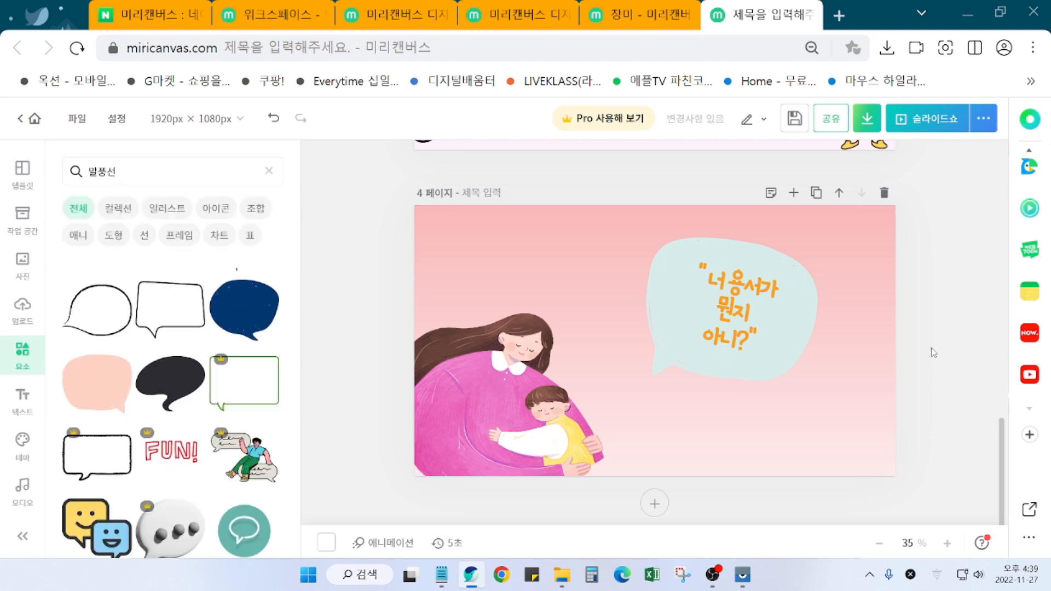
pyautogui.click(812, 329)
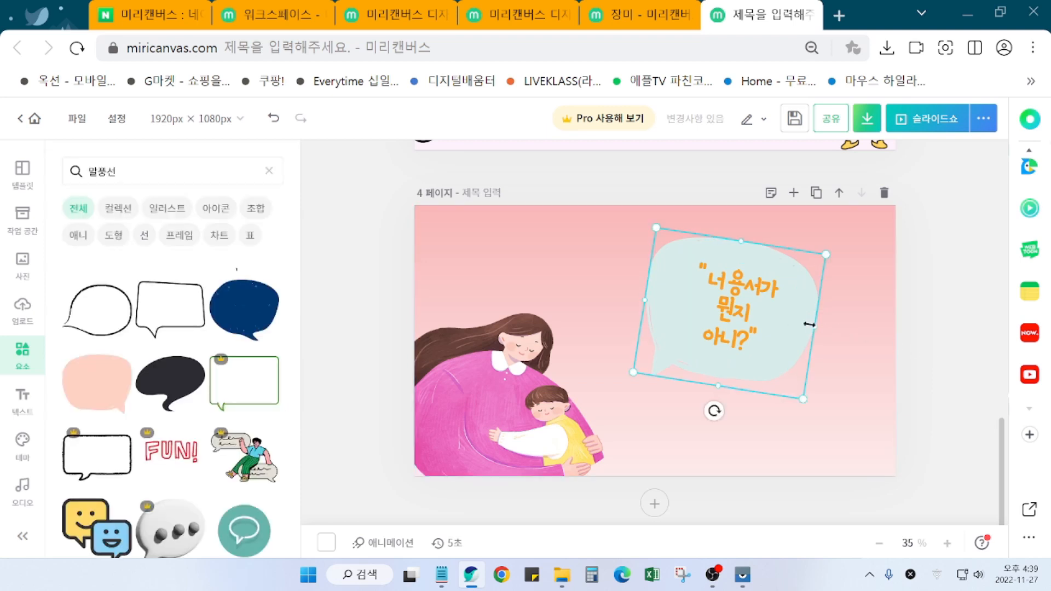
pyautogui.moveTo(747, 305); pyautogui.dragTo(751, 314)
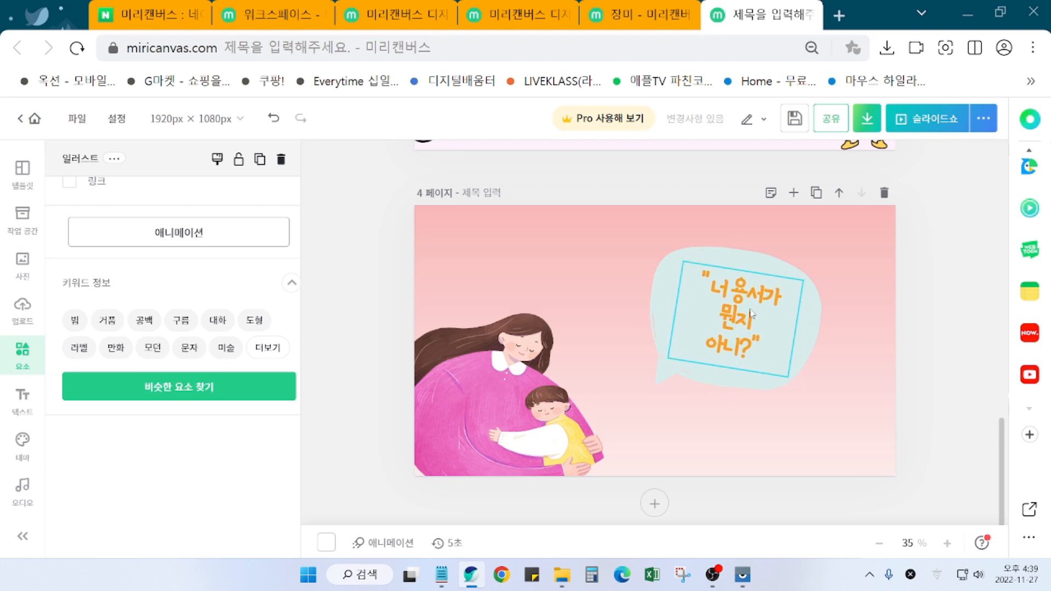
pyautogui.click(752, 314)
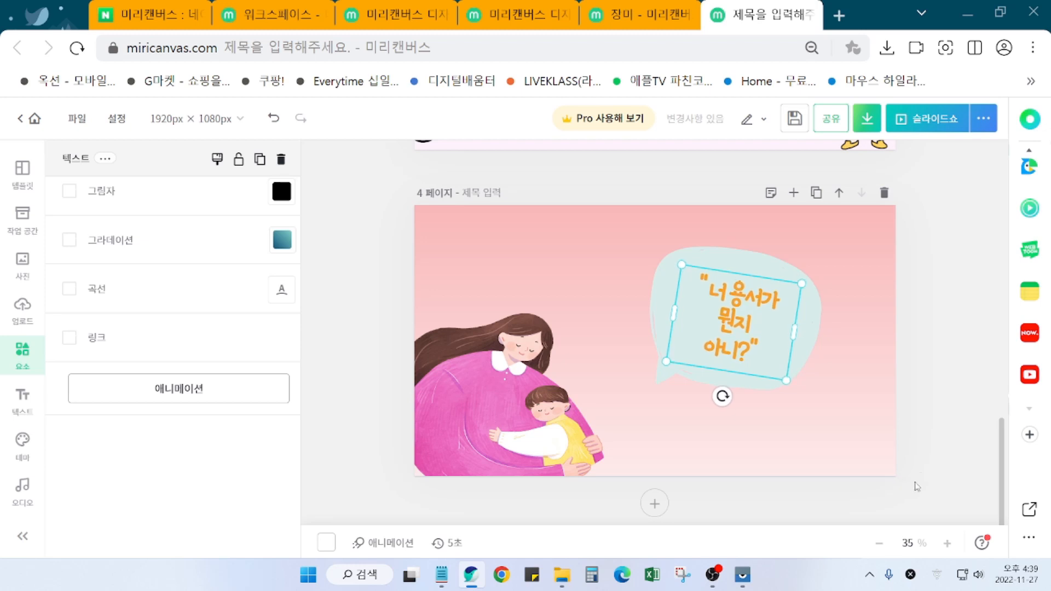
pyautogui.click(937, 428)
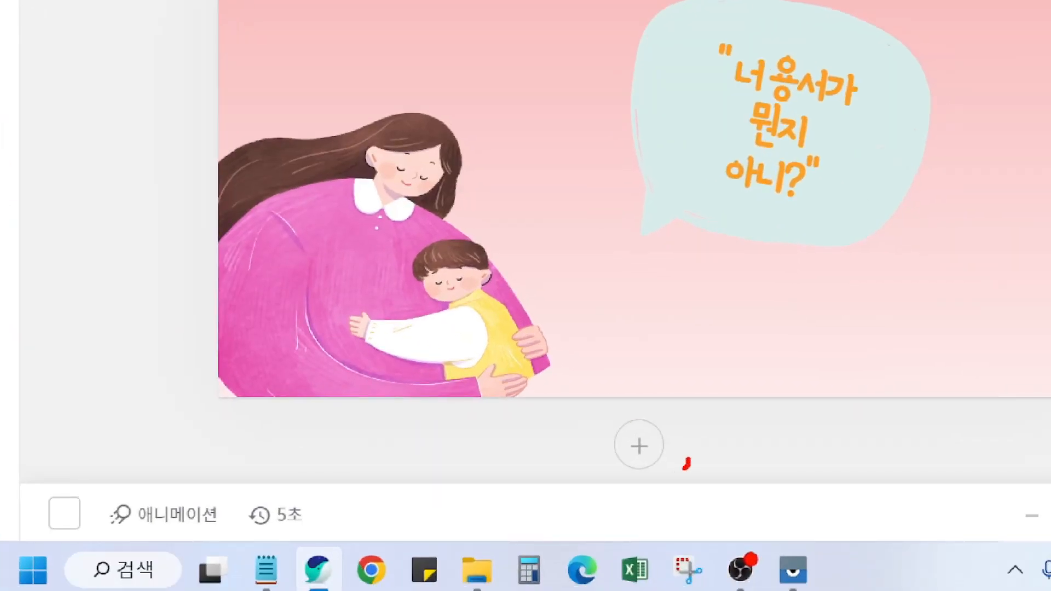
pyautogui.moveTo(684, 468)
pyautogui.mouseDown()
pyautogui.moveTo(614, 478)
pyautogui.moveTo(596, 419)
pyautogui.moveTo(683, 462)
pyautogui.moveTo(683, 487)
pyautogui.mouseUp()
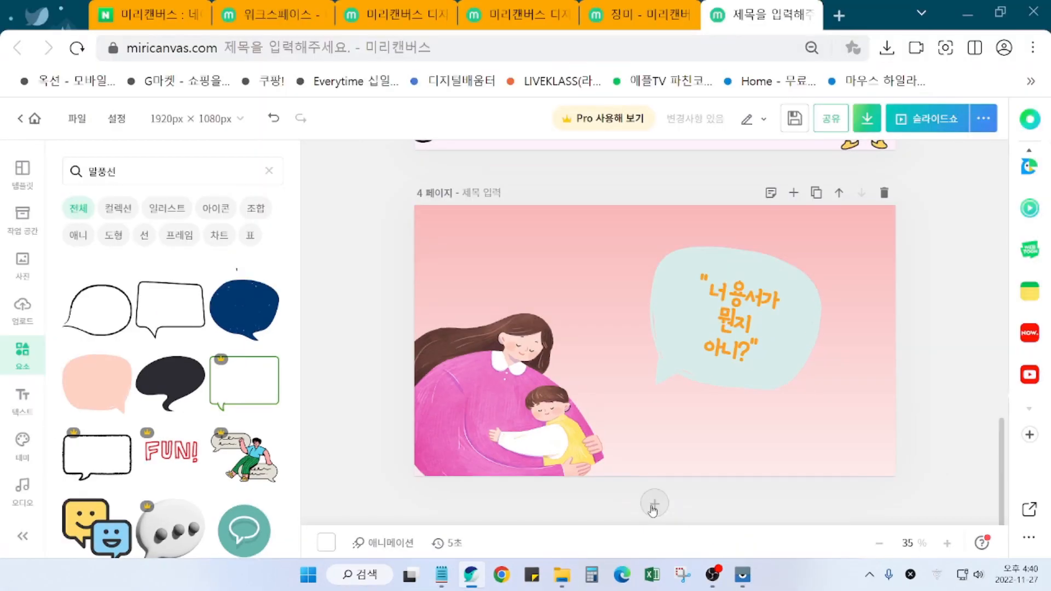
# Step: Add a blank fifth page and search the elements for 배경 (backgrounds)
pyautogui.click(654, 506)
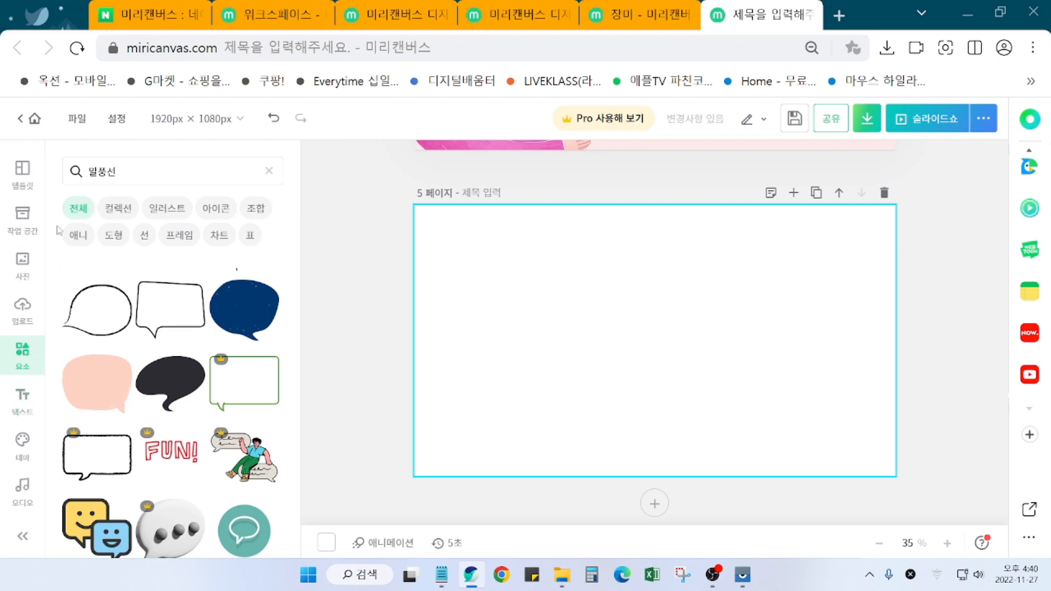
pyautogui.click(138, 160)
pyautogui.write('배경')
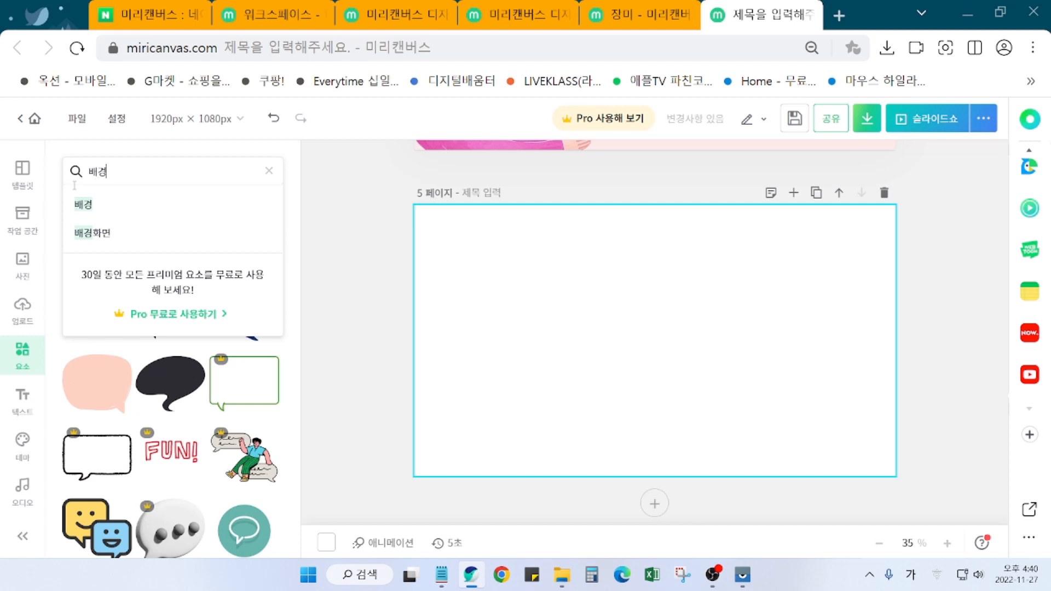
pyautogui.press('Return')
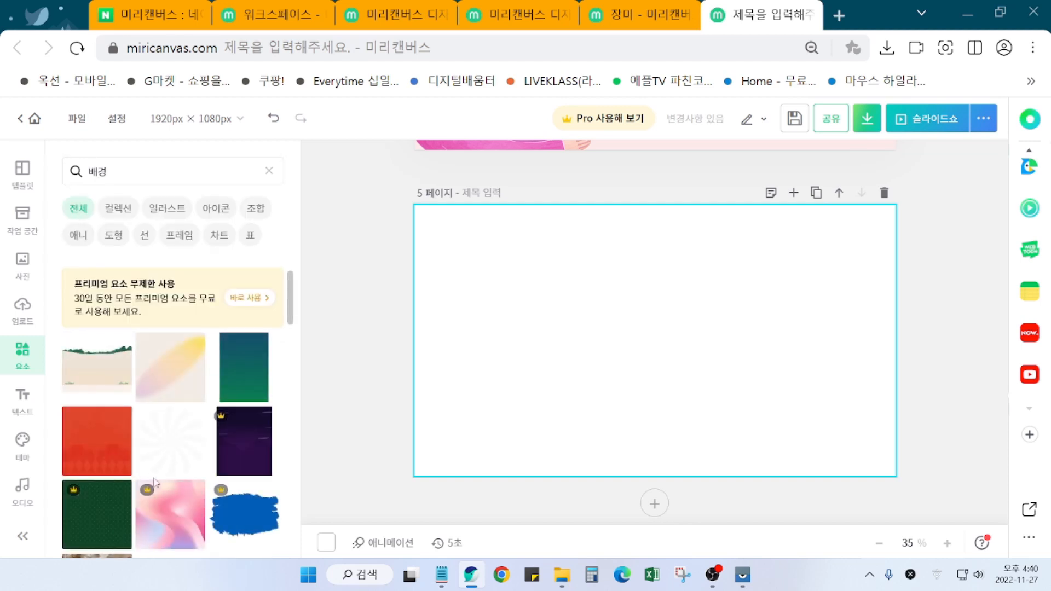
# Step: Scroll down through the 배경 background element results
pyautogui.scroll(-4, 156, 482)
pyautogui.scroll(-8, 212, 527)
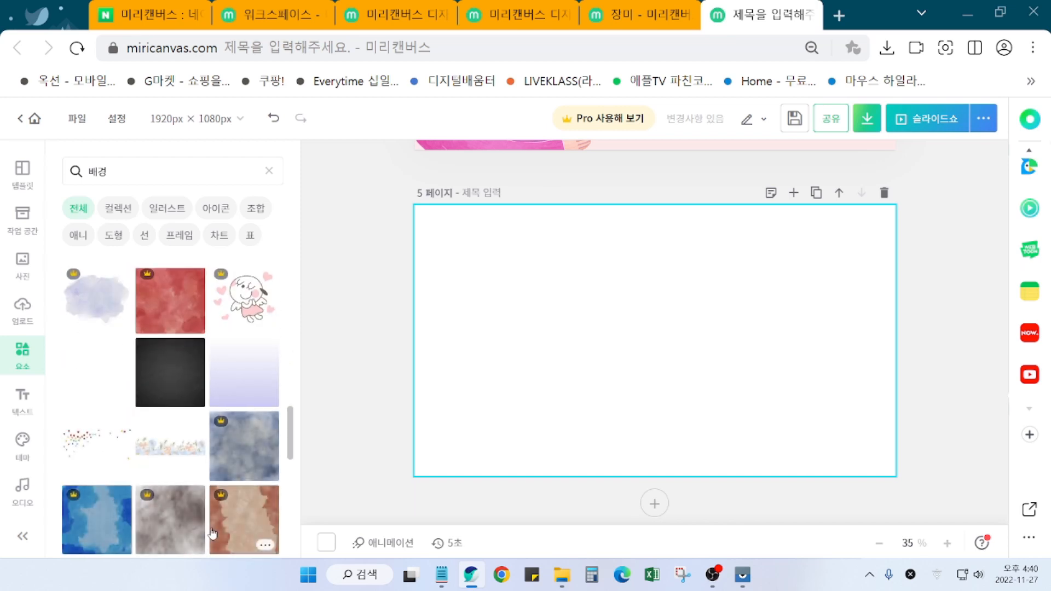
pyautogui.scroll(-3, 213, 533)
pyautogui.scroll(-3, 210, 536)
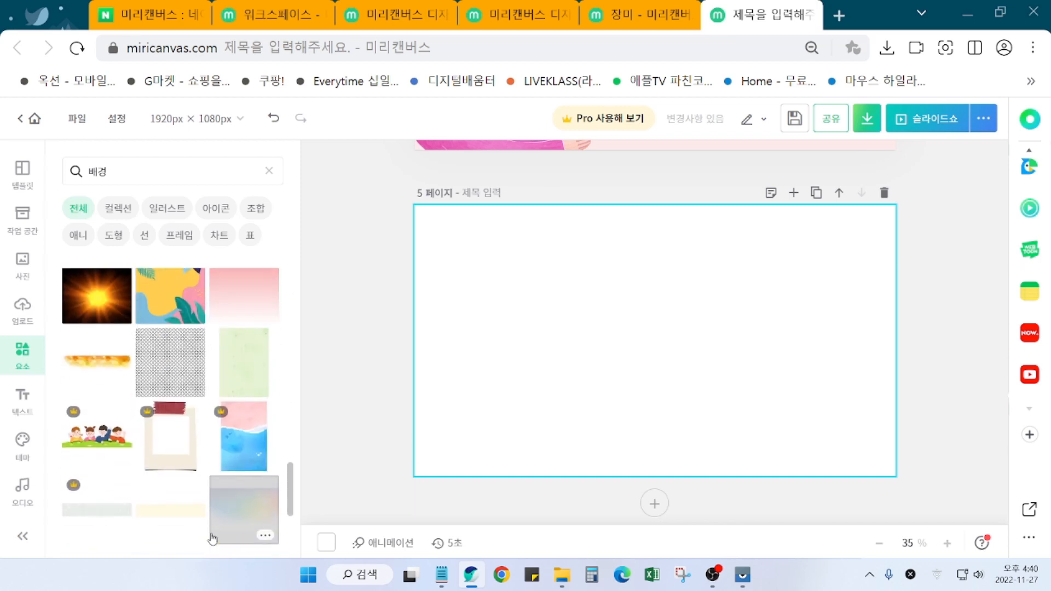
pyautogui.scroll(-3, 209, 538)
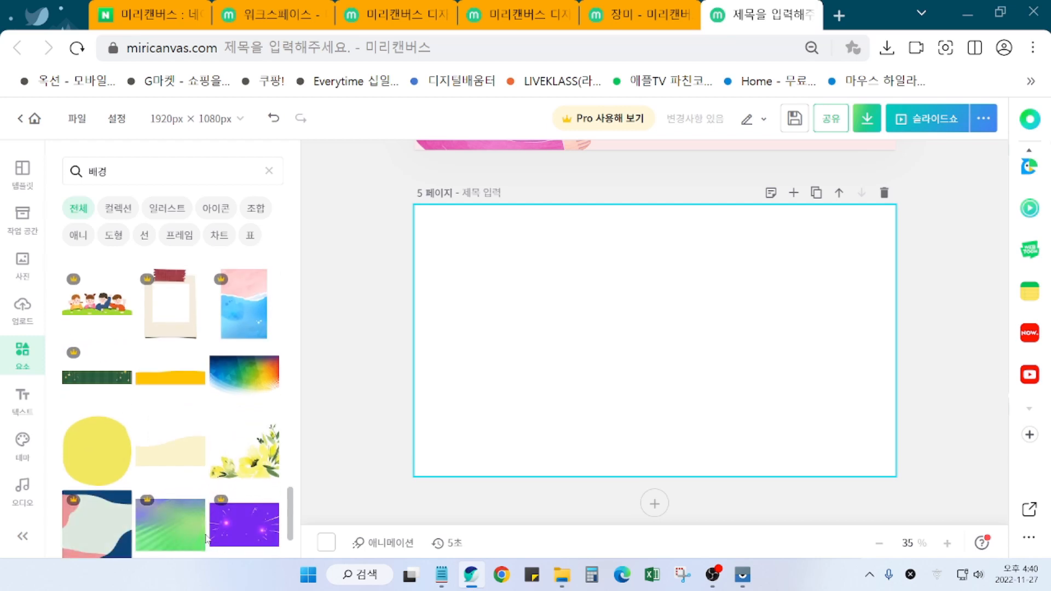
pyautogui.scroll(-2, 207, 540)
pyautogui.scroll(-3, 207, 540)
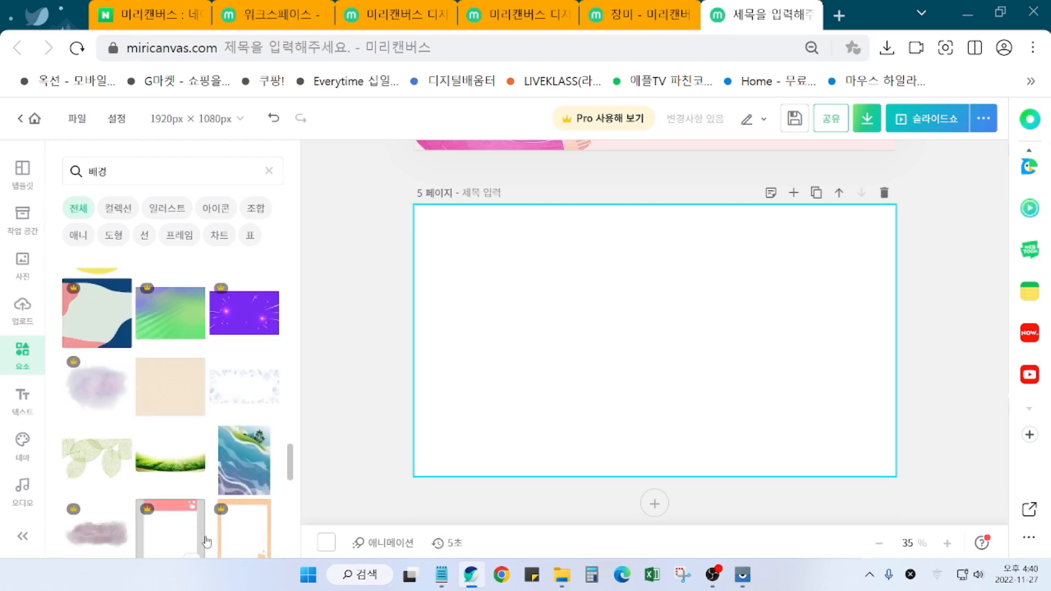
pyautogui.scroll(-1, 206, 542)
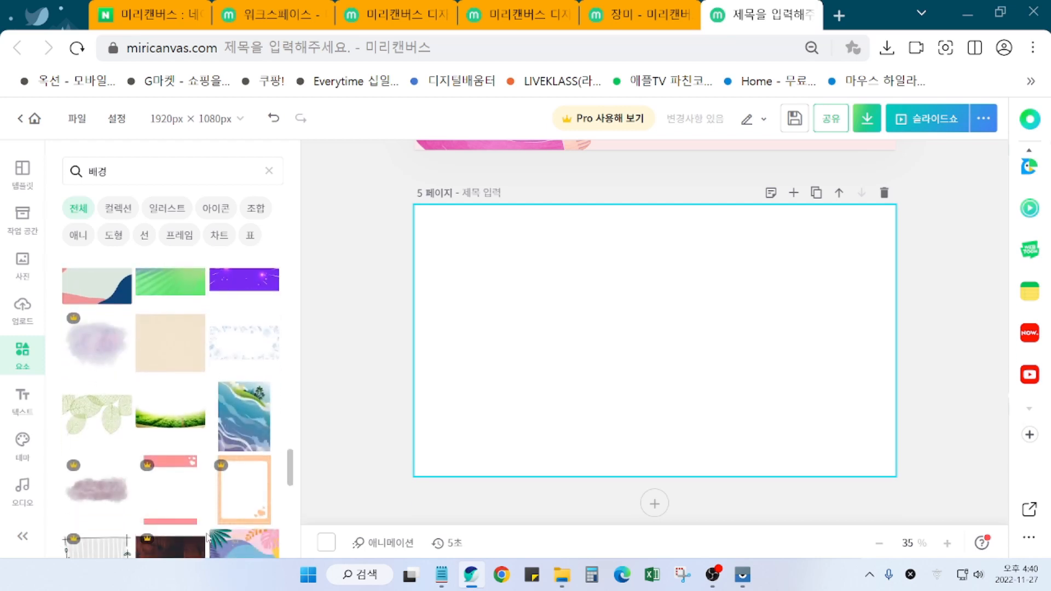
pyautogui.scroll(-4, 206, 538)
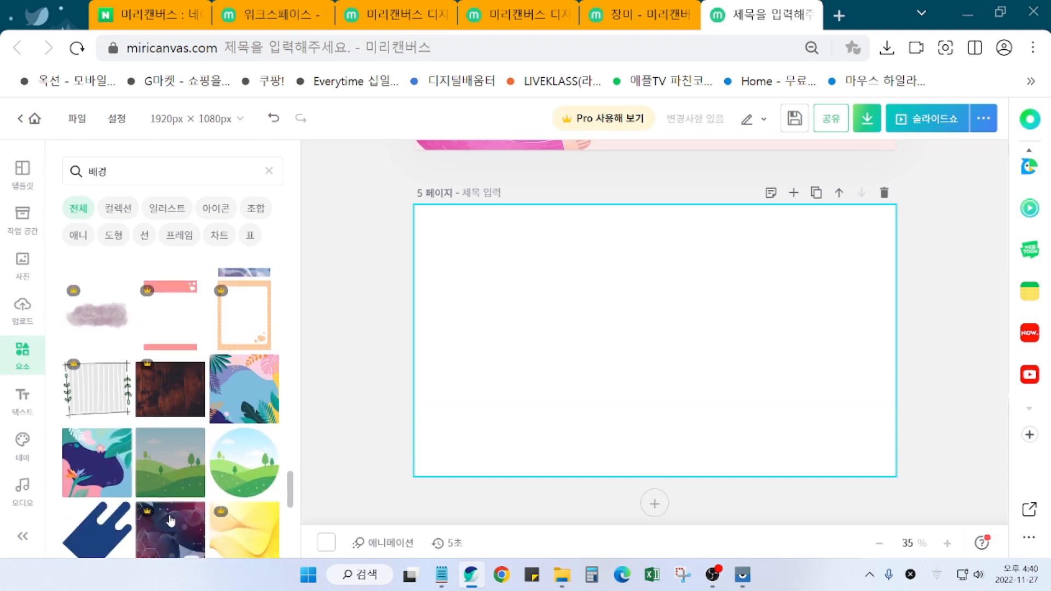
pyautogui.scroll(-7, 177, 522)
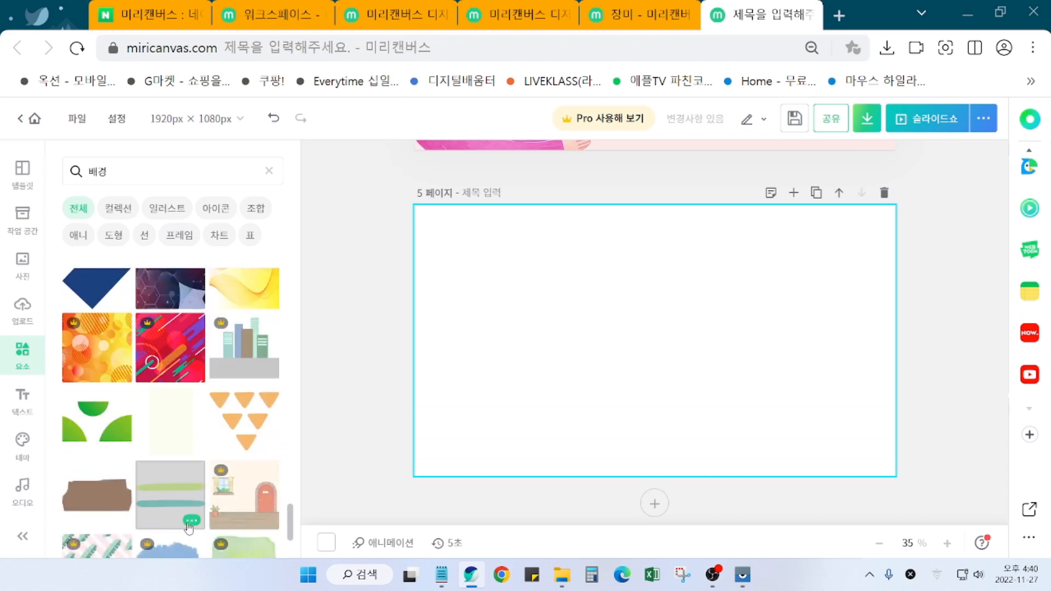
pyautogui.scroll(-1, 189, 530)
pyautogui.scroll(-6, 196, 508)
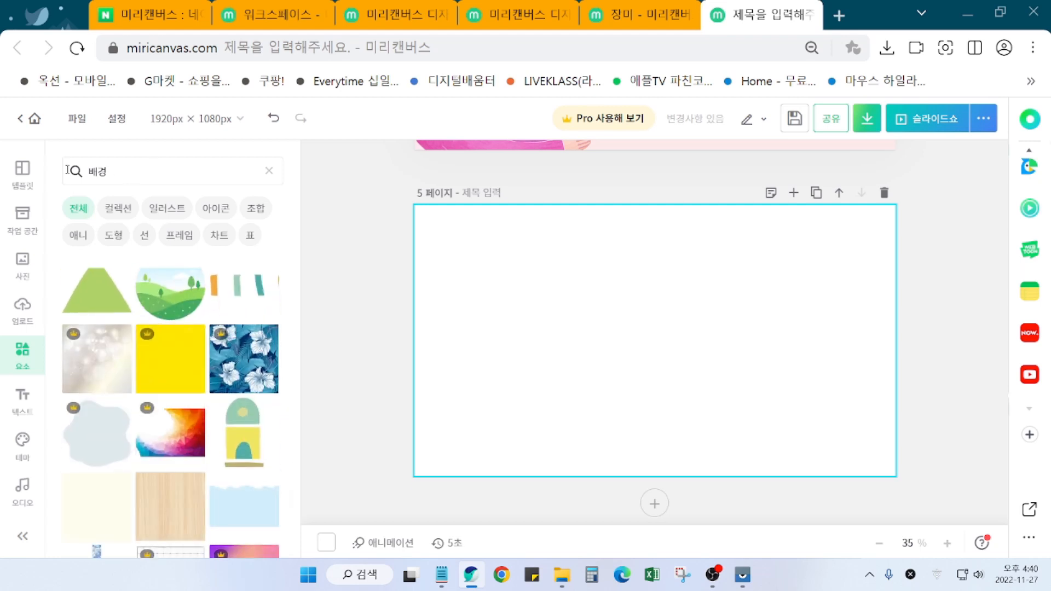
pyautogui.click(90, 169)
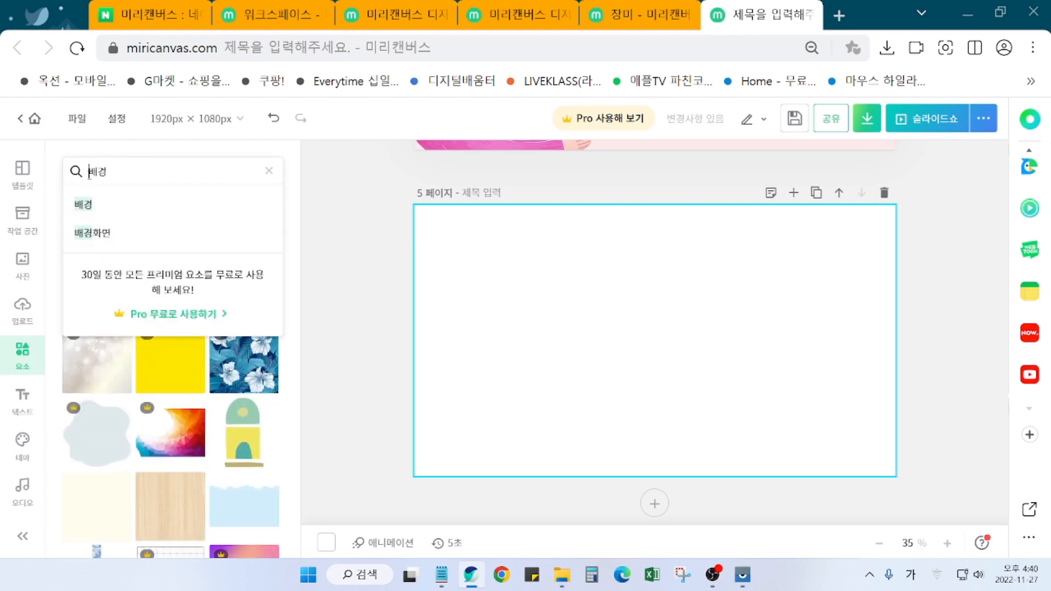
pyautogui.write('집')
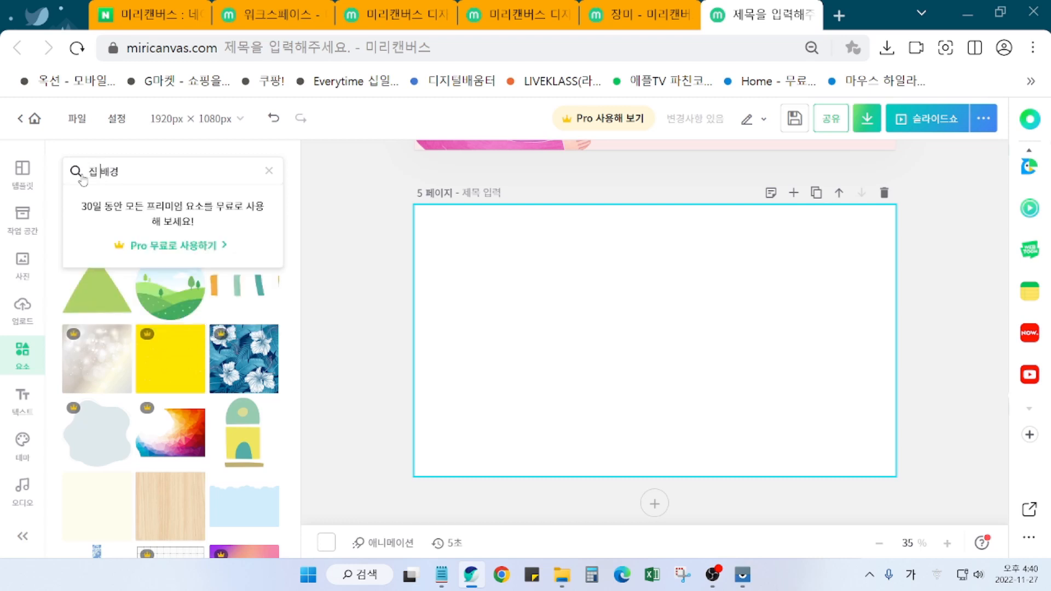
pyautogui.press('Return')
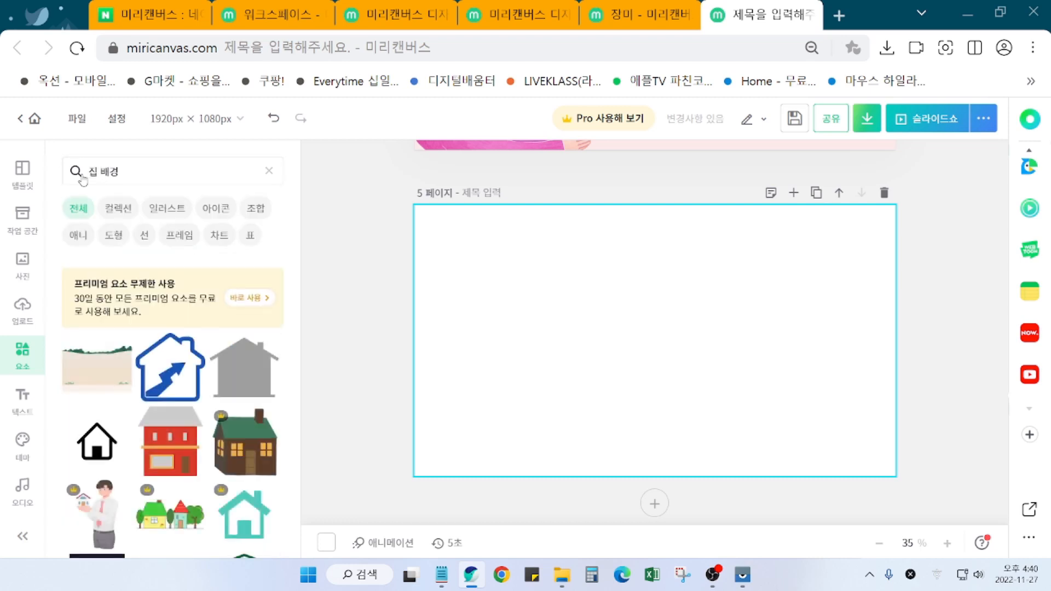
pyautogui.scroll(-10, 204, 454)
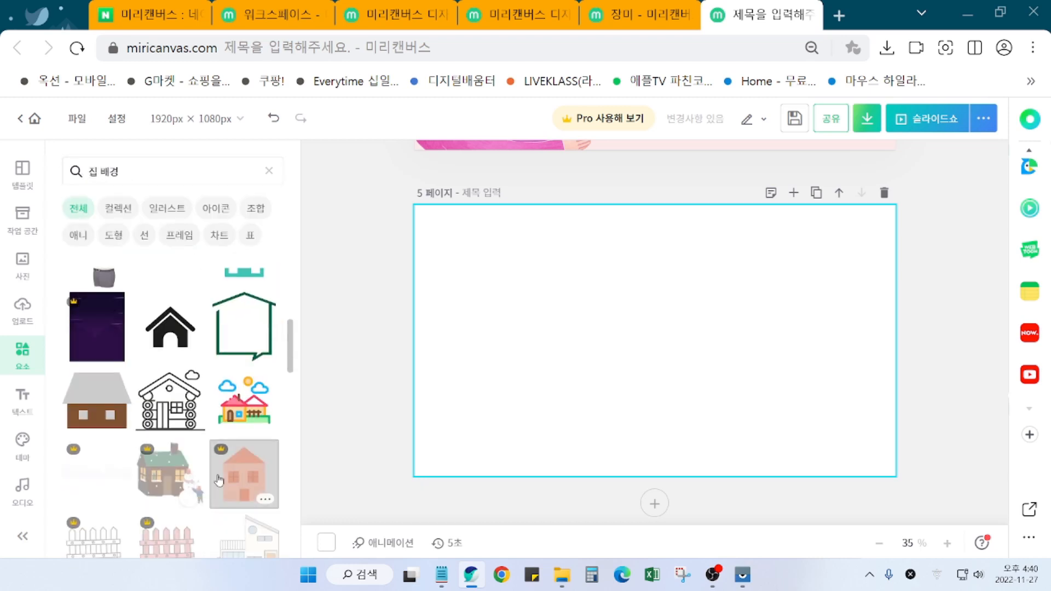
pyautogui.scroll(-8, 219, 481)
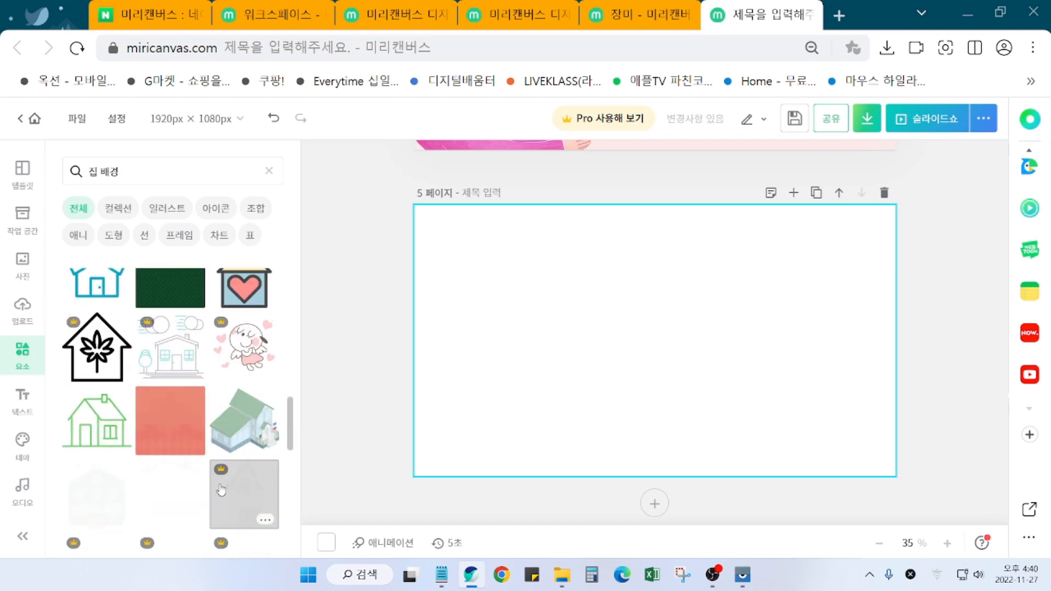
pyautogui.scroll(-1, 221, 491)
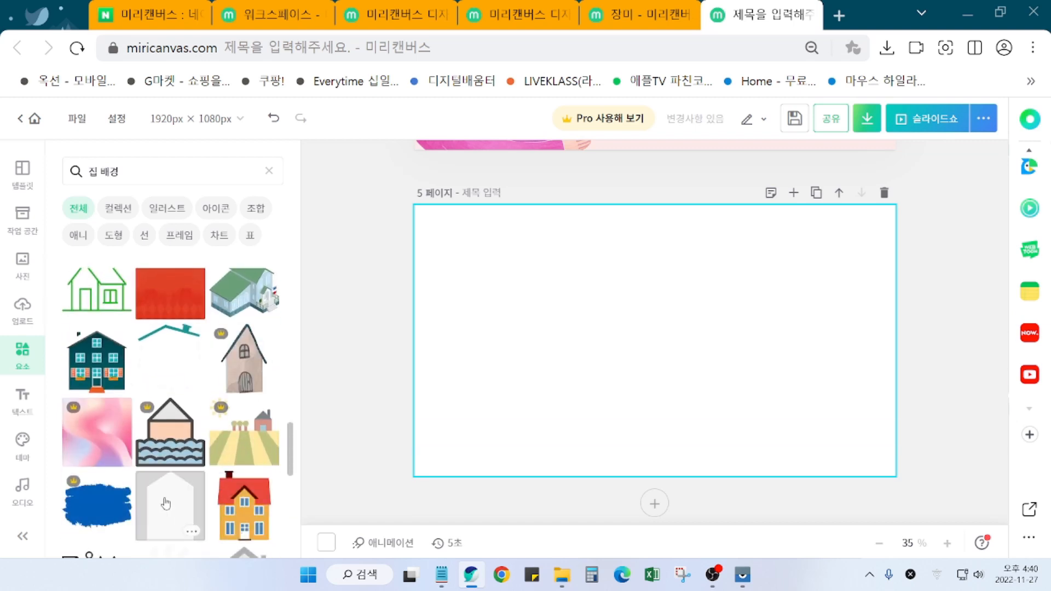
pyautogui.scroll(-12, 165, 503)
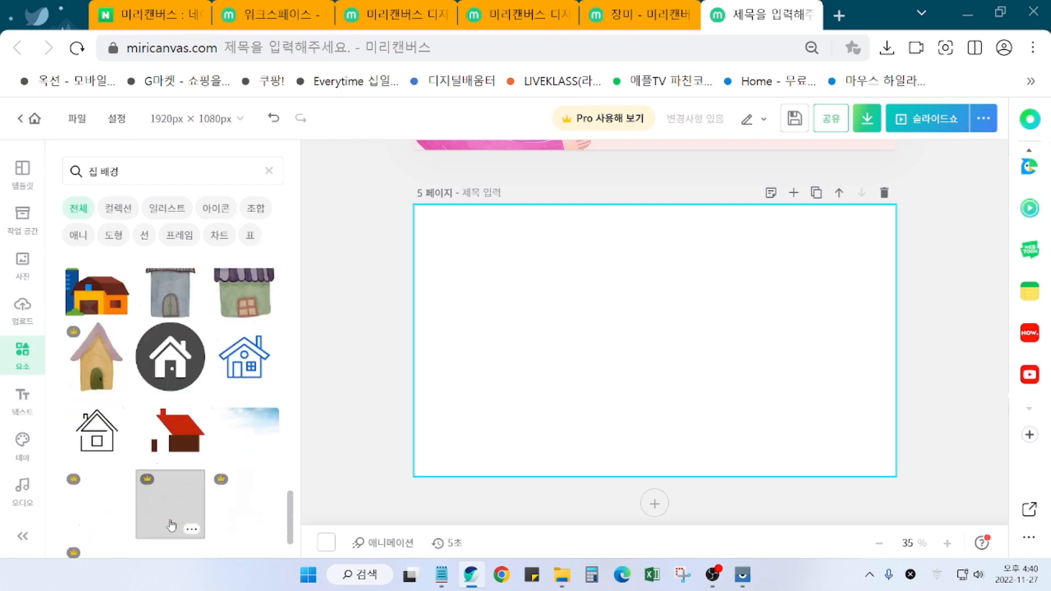
pyautogui.scroll(-1, 217, 525)
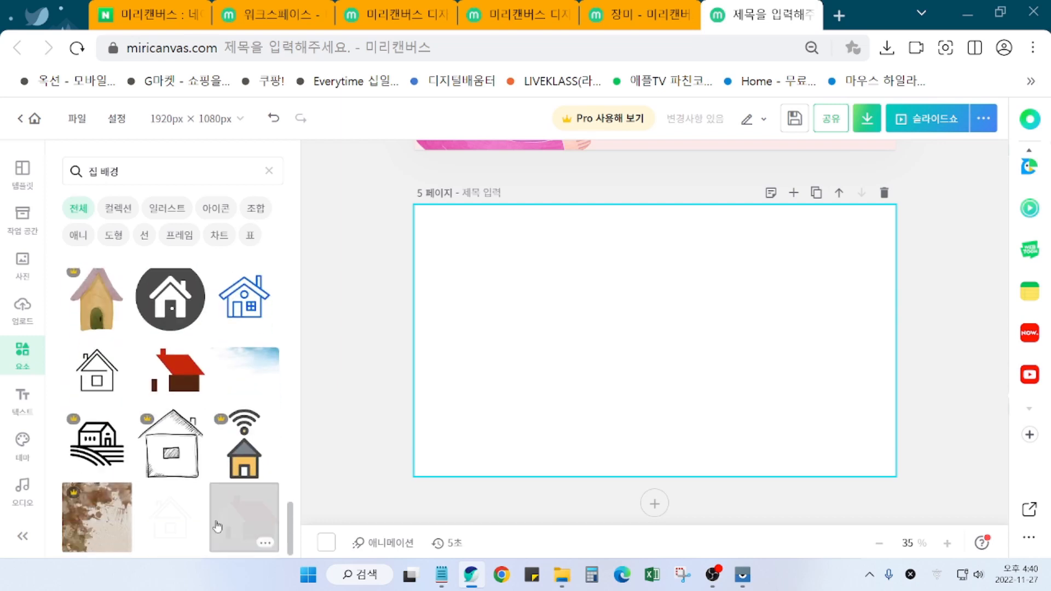
pyautogui.scroll(5, 213, 493)
pyautogui.moveTo(129, 175); pyautogui.dragTo(49, 175)
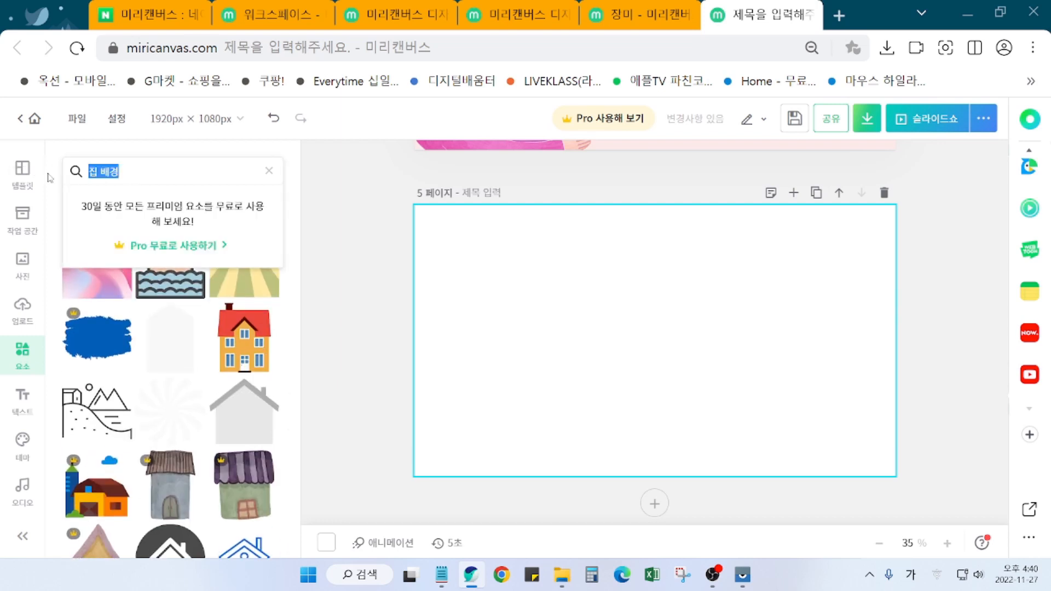
# Step: Search the elements for 따뜻한 배경 (warm background)
pyautogui.write('떡떡한')
pyautogui.press('Return')
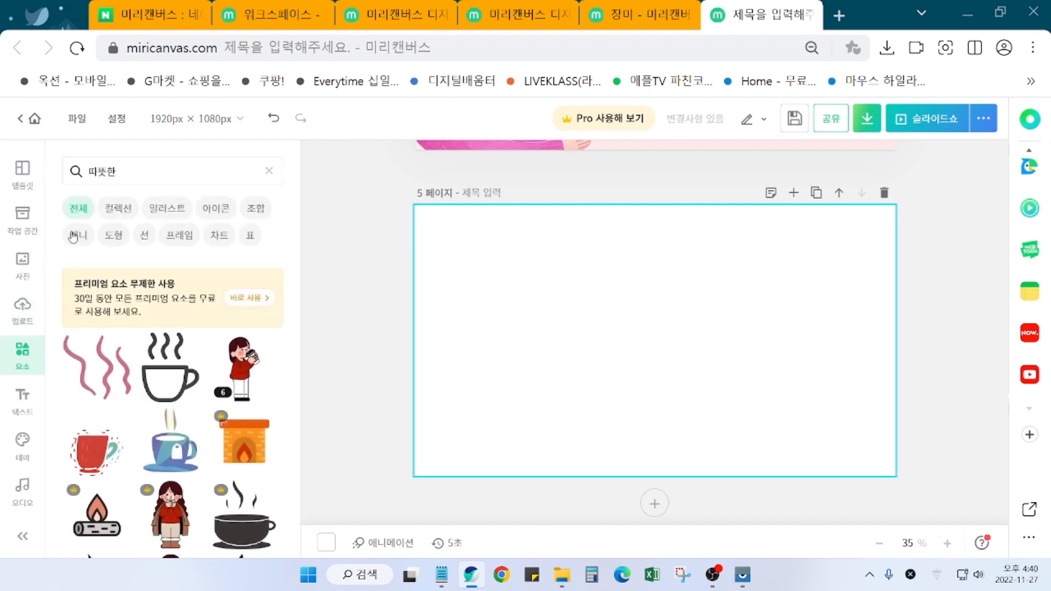
pyautogui.click(127, 174)
pyautogui.click(133, 172)
pyautogui.write('배경')
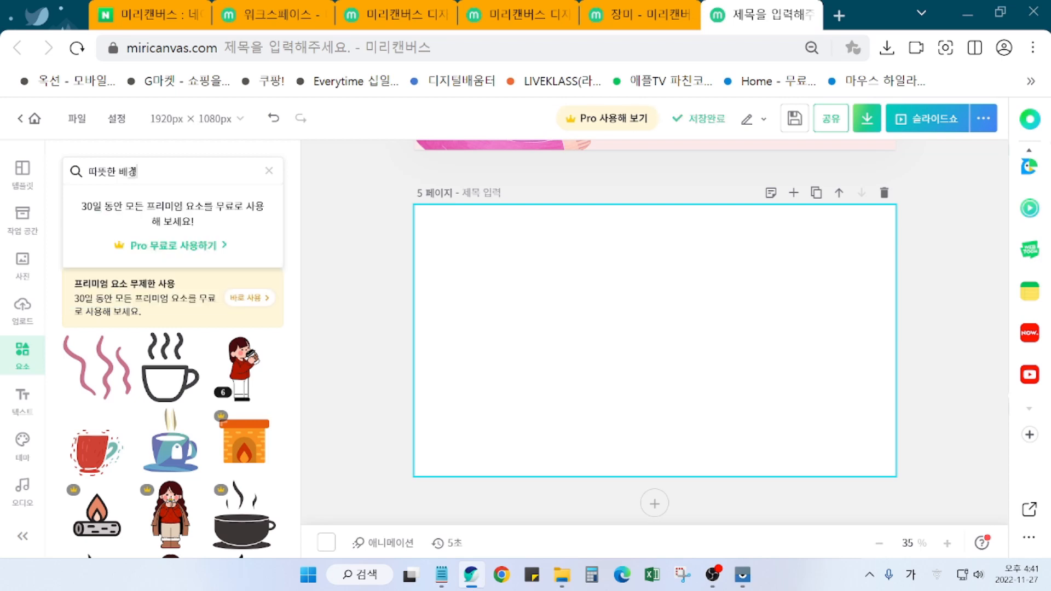
pyautogui.press('Return')
# Step: Scroll down through the 따뜻한 배경 results
pyautogui.scroll(-5, 154, 501)
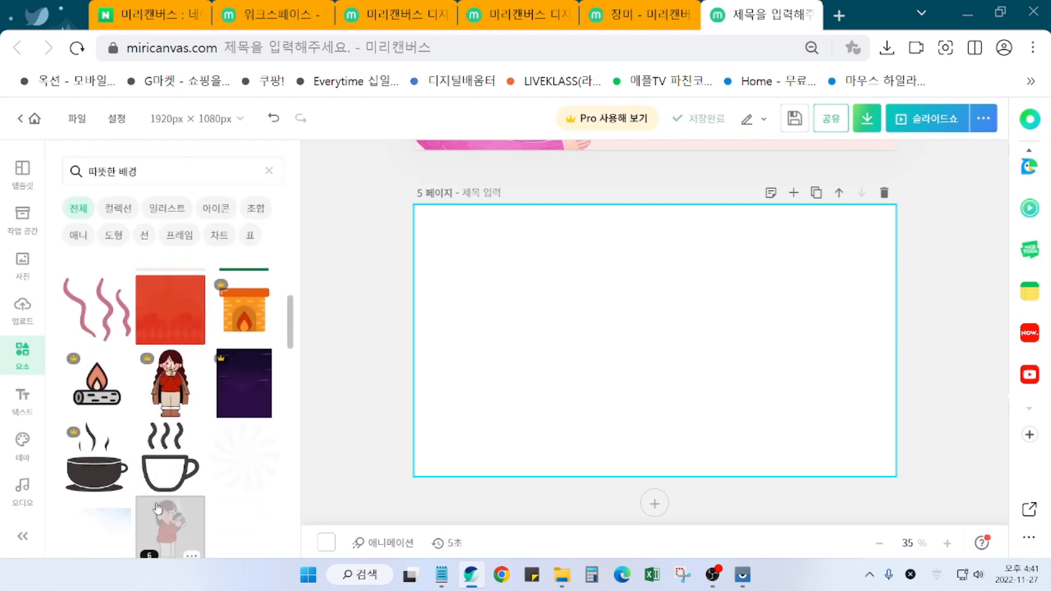
pyautogui.scroll(-8, 163, 515)
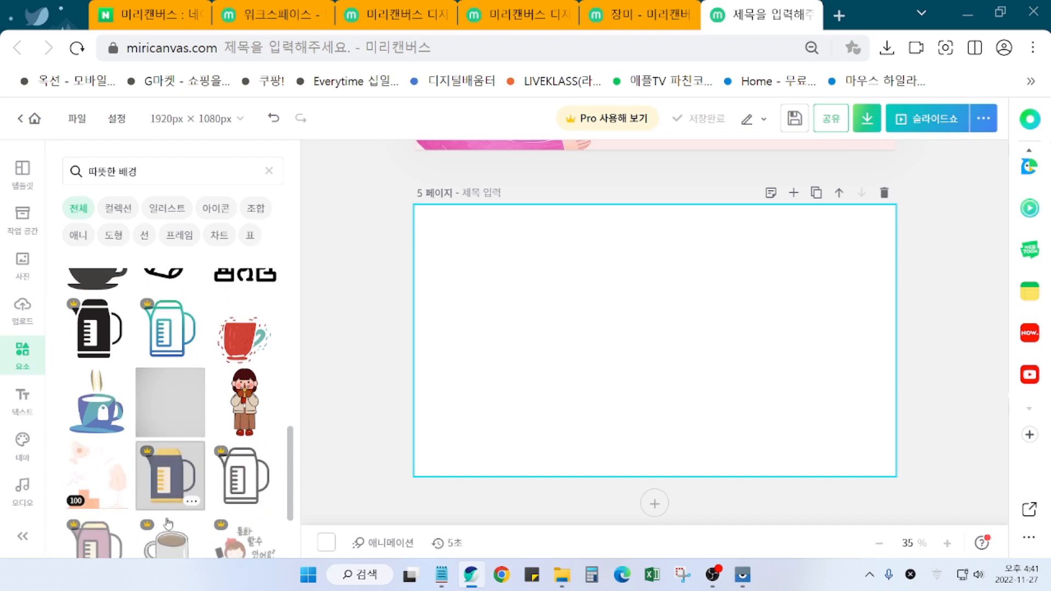
pyautogui.scroll(-10, 168, 526)
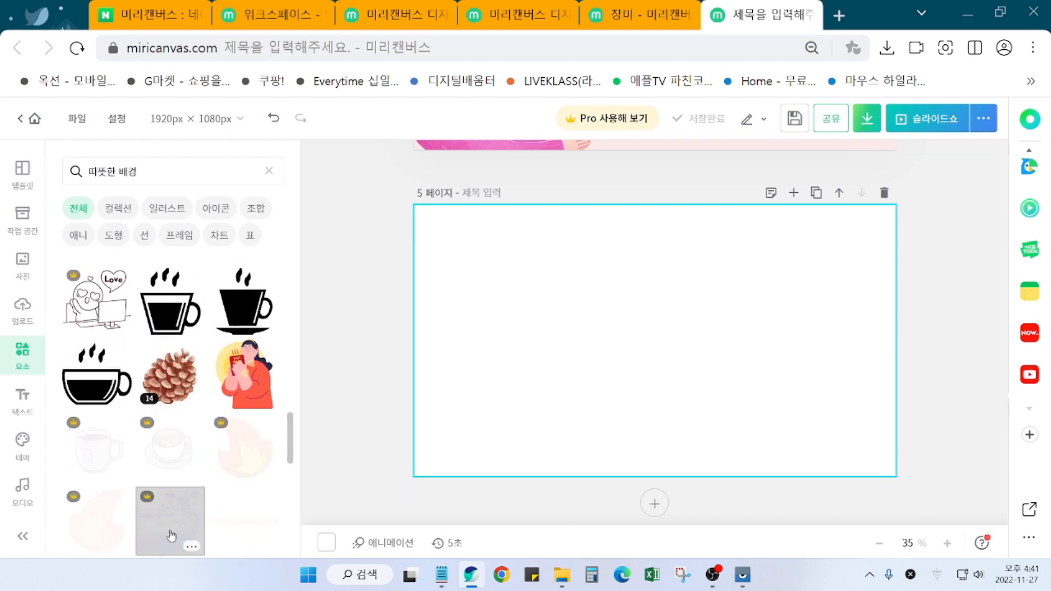
pyautogui.scroll(-4, 175, 545)
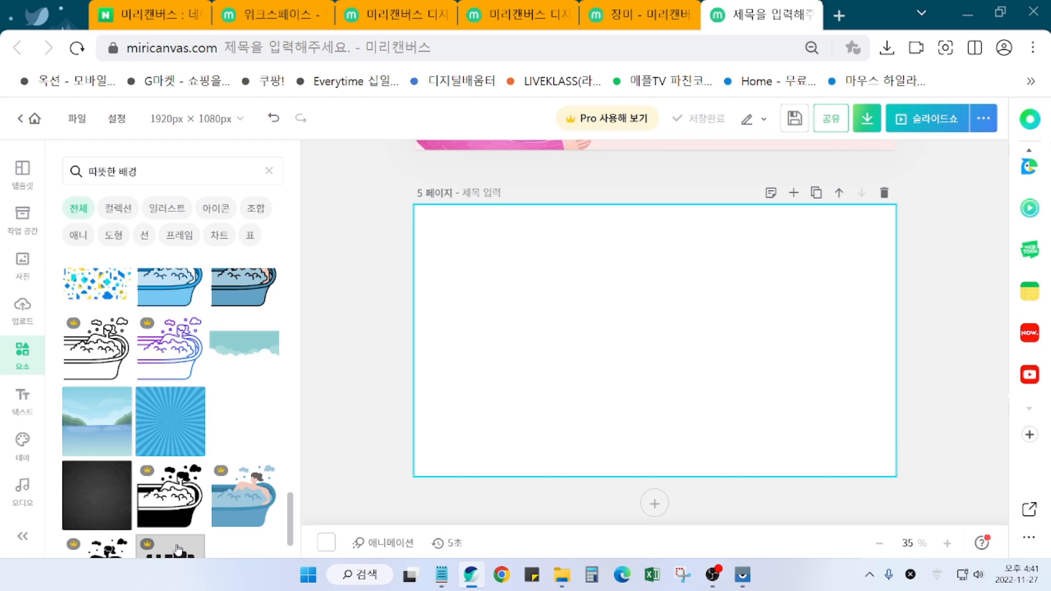
pyautogui.scroll(-5, 178, 548)
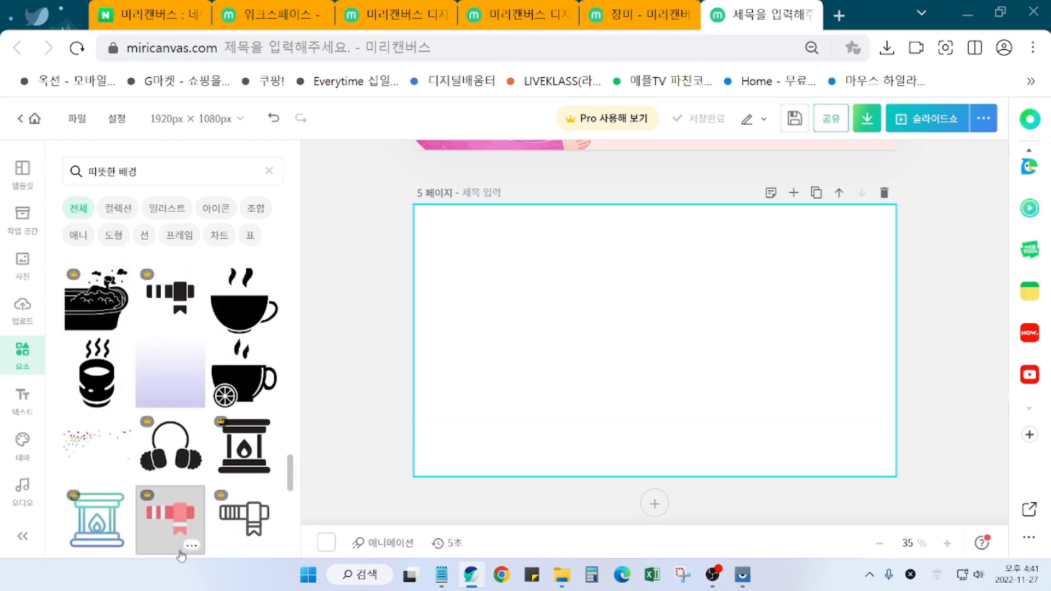
pyautogui.scroll(-4, 180, 555)
pyautogui.scroll(-6, 183, 555)
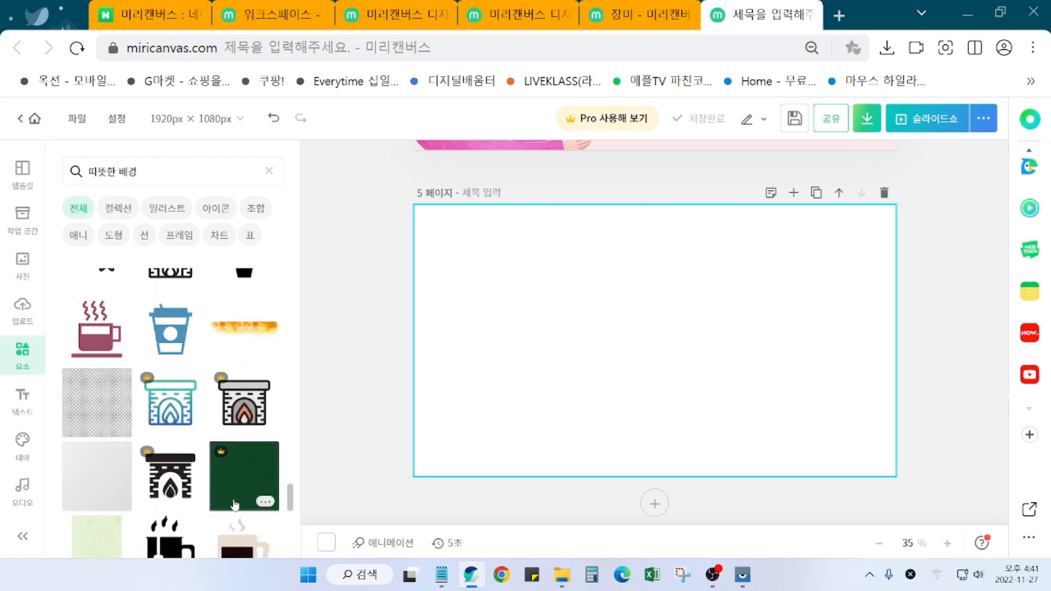
pyautogui.scroll(-3, 234, 504)
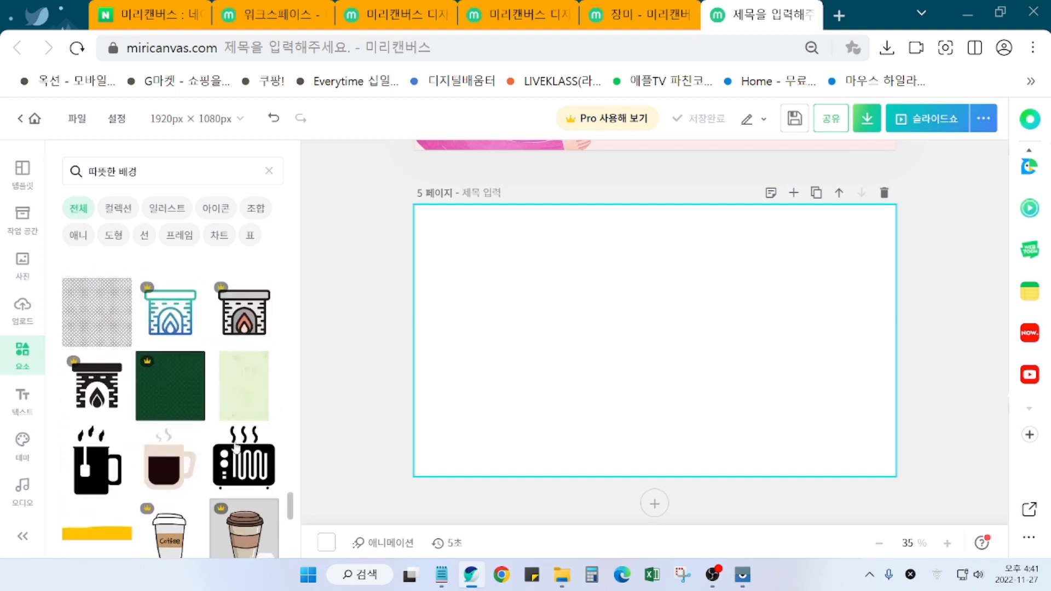
# Step: Try the light-green textured background on page 5, then delete it
pyautogui.click(257, 398)
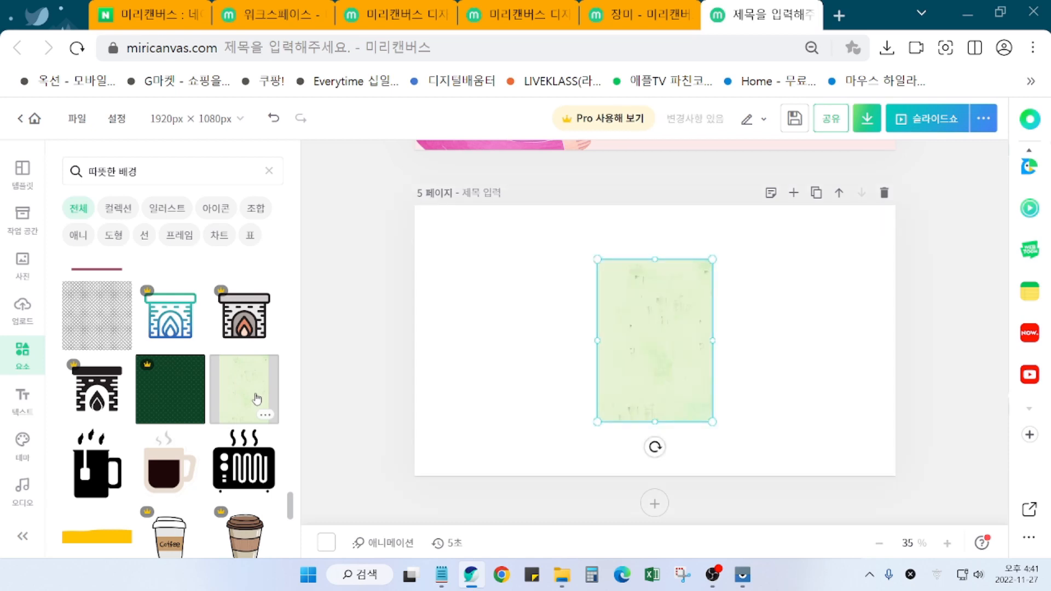
pyautogui.press('Delete')
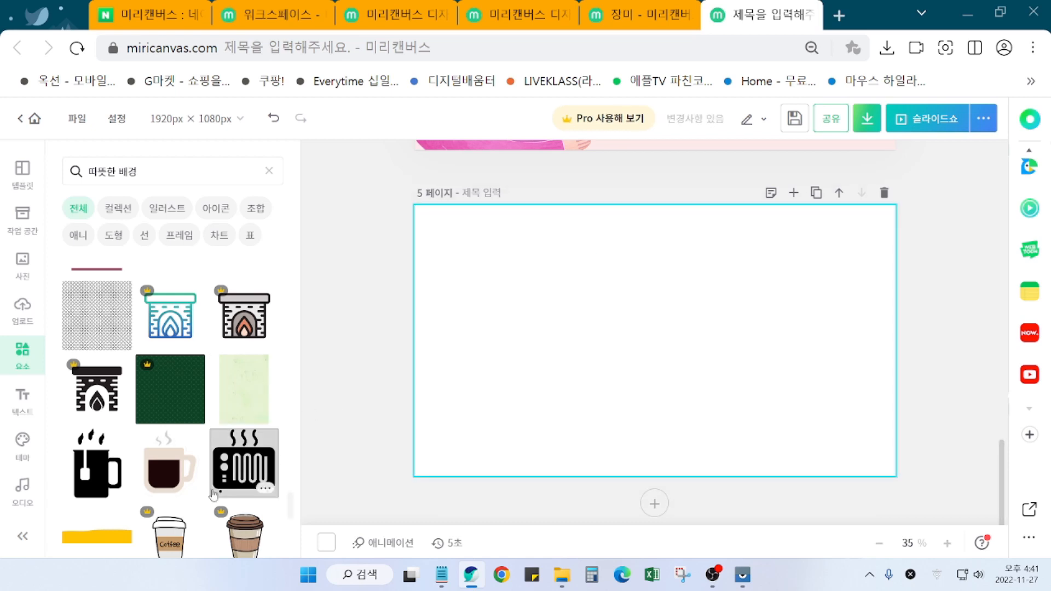
pyautogui.scroll(-3, 244, 462)
pyautogui.scroll(-3, 214, 509)
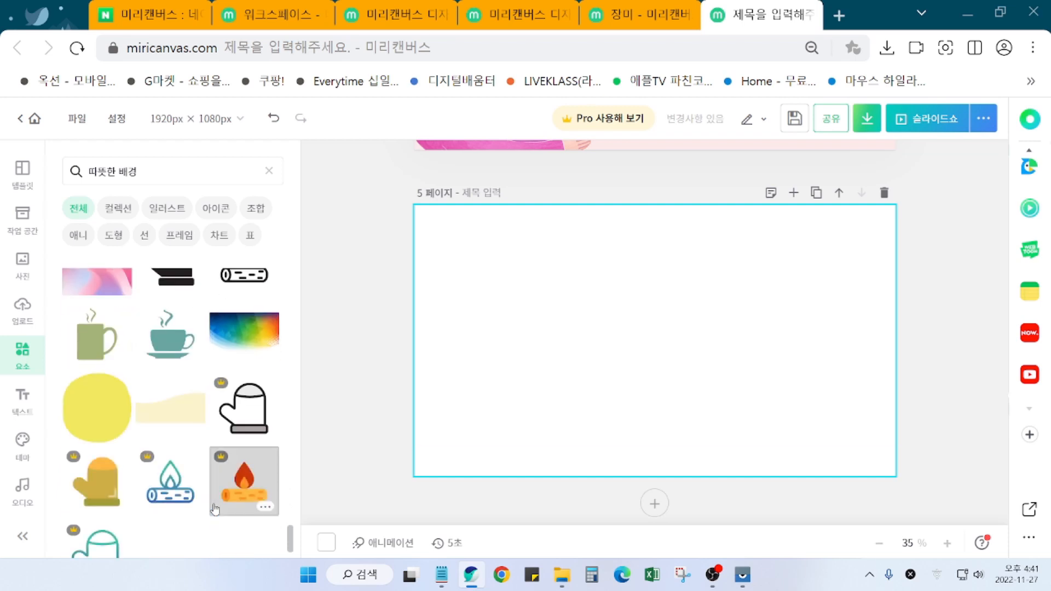
pyautogui.scroll(-1, 217, 506)
# Step: Try a yellow blob shape on the page, then delete it
pyautogui.click(93, 380)
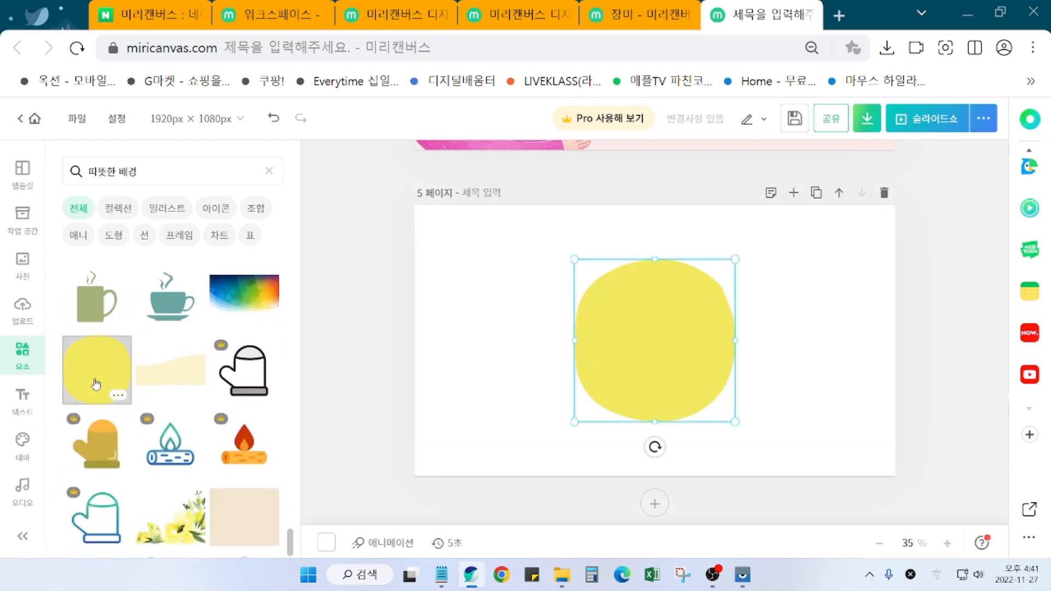
pyautogui.rightClick(661, 359)
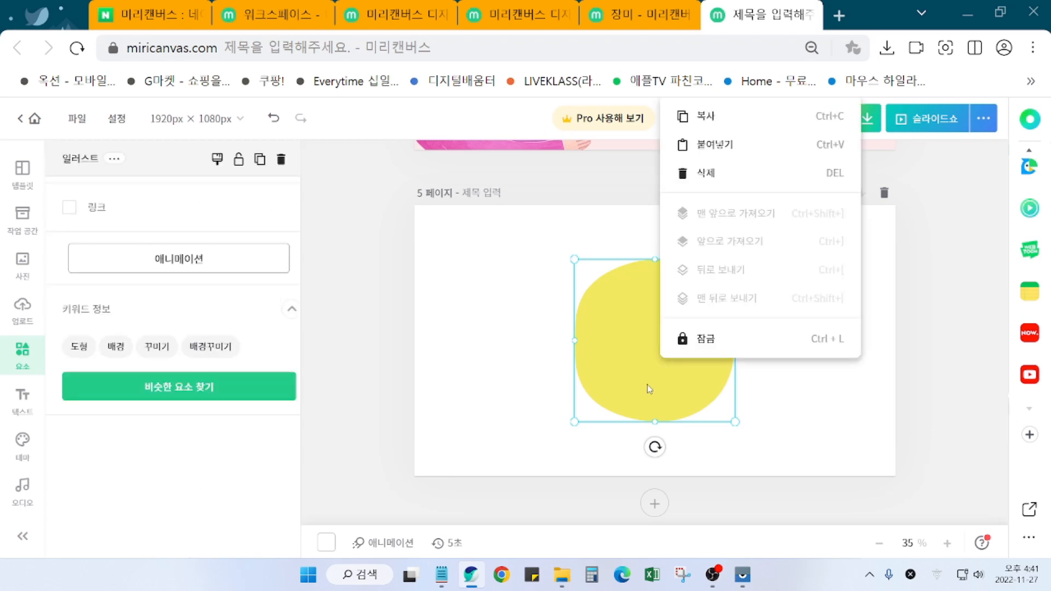
pyautogui.click(642, 374)
pyautogui.rightClick(653, 388)
pyautogui.click(655, 382)
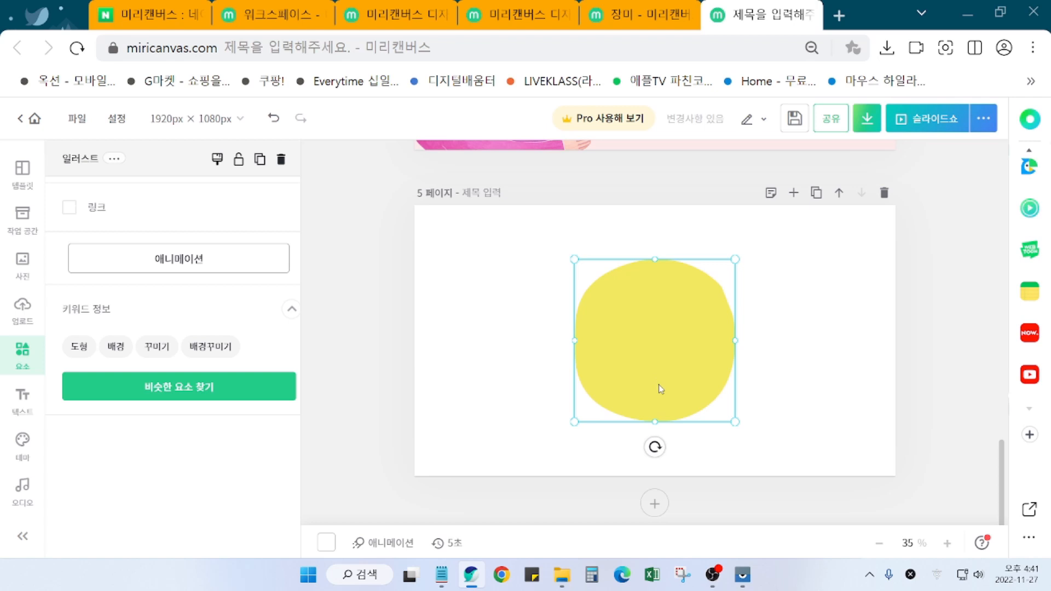
pyautogui.press('Delete')
pyautogui.scroll(-5, 219, 470)
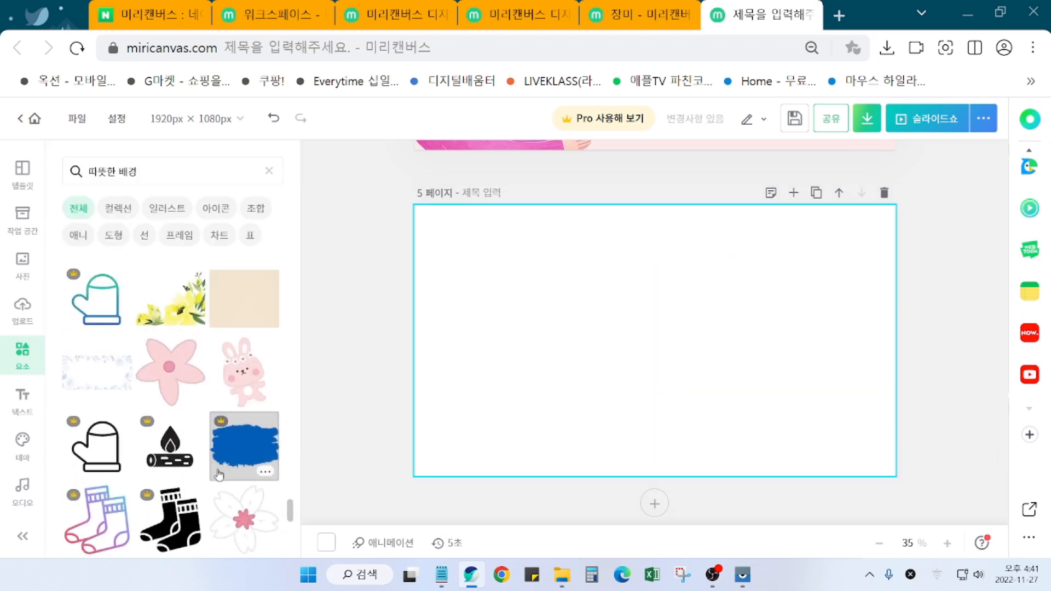
pyautogui.scroll(-10, 218, 474)
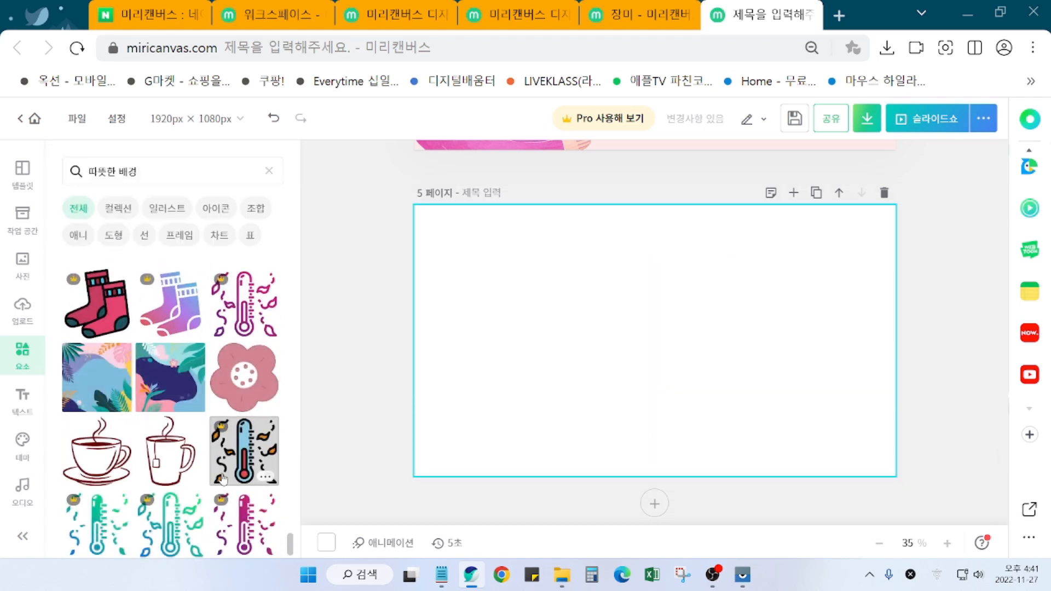
pyautogui.scroll(3, 219, 471)
# Step: Add the green leaf-vein image and make it page 5's full-page background
pyautogui.click(169, 328)
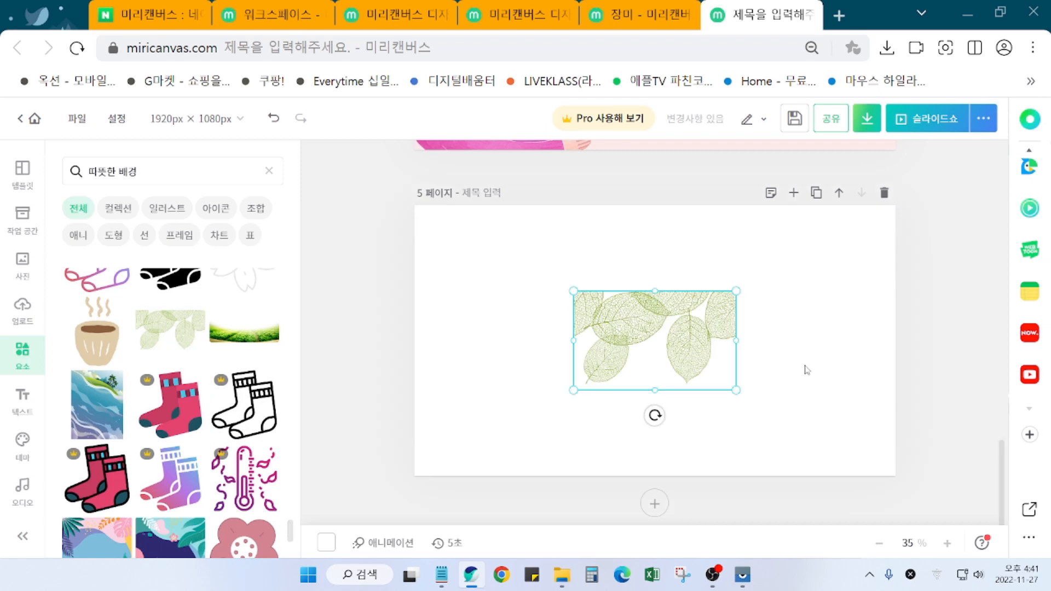
pyautogui.rightClick(669, 359)
pyautogui.click(691, 356)
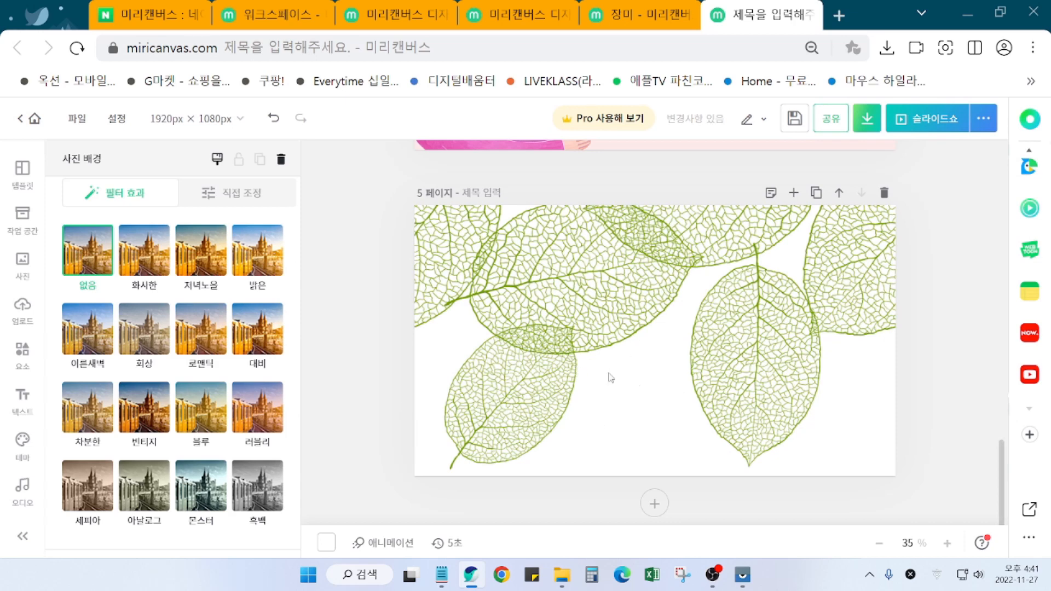
# Step: Delete the leaf-pattern background from page 5
pyautogui.click(594, 339)
pyautogui.rightClick(589, 324)
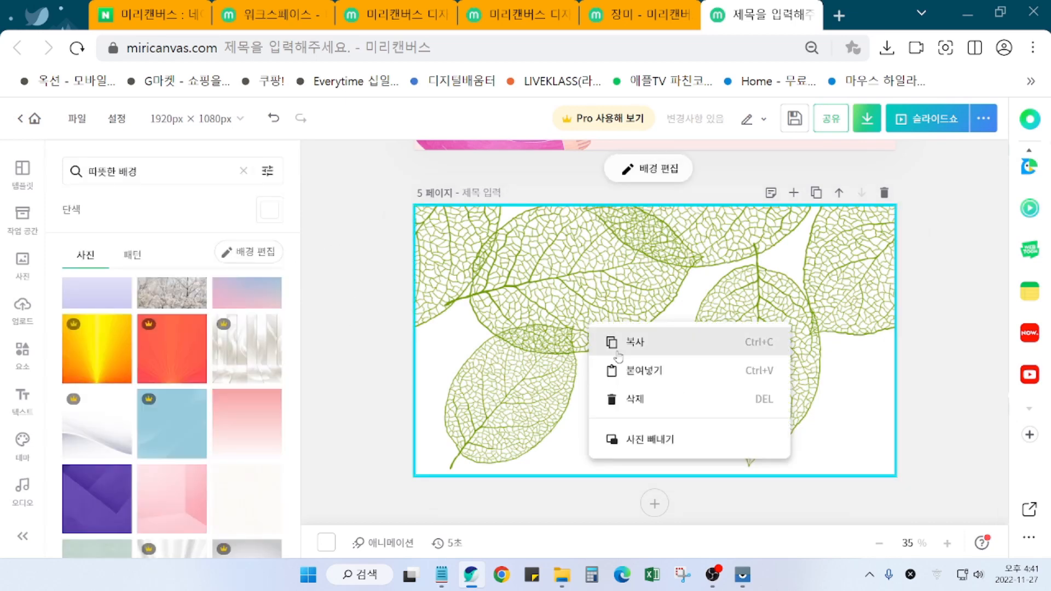
pyautogui.click(622, 406)
# Step: Browse the backgrounds and try a pink-lavender background on page 5
pyautogui.scroll(-5, 173, 444)
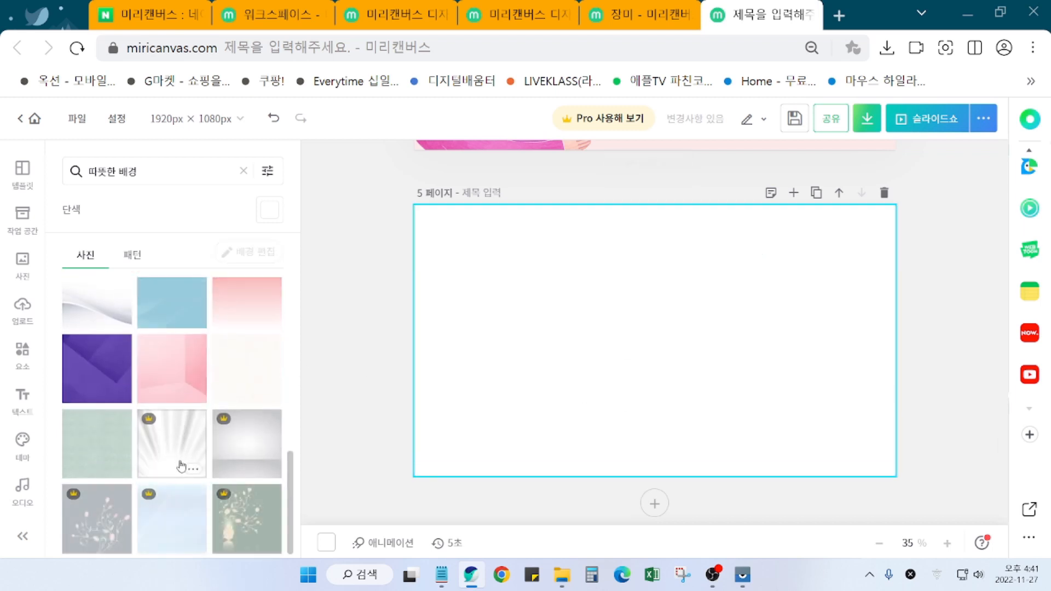
pyautogui.scroll(1, 182, 469)
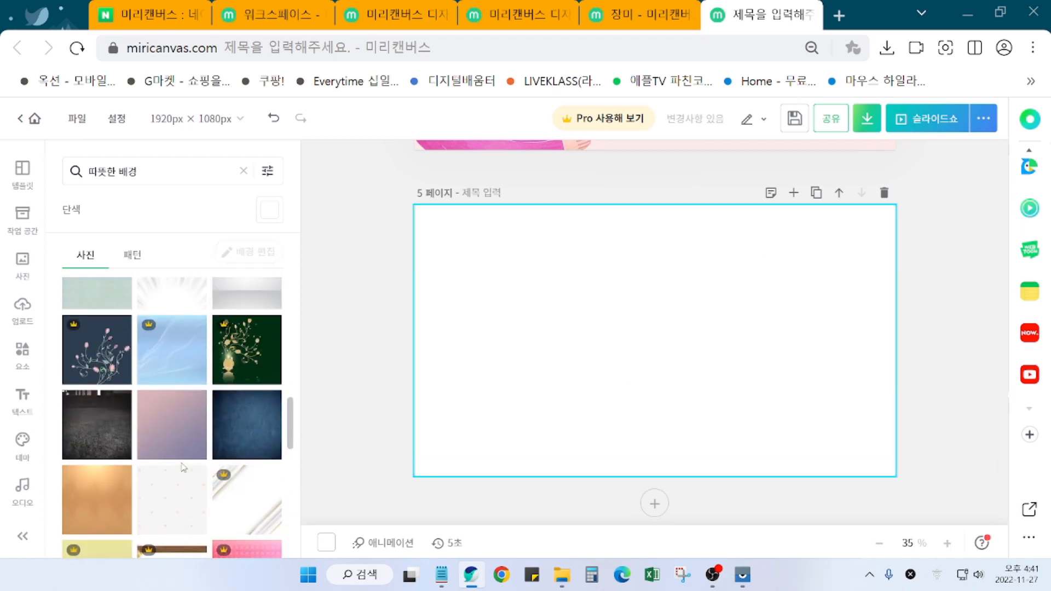
pyautogui.scroll(-3, 184, 468)
pyautogui.scroll(1, 183, 468)
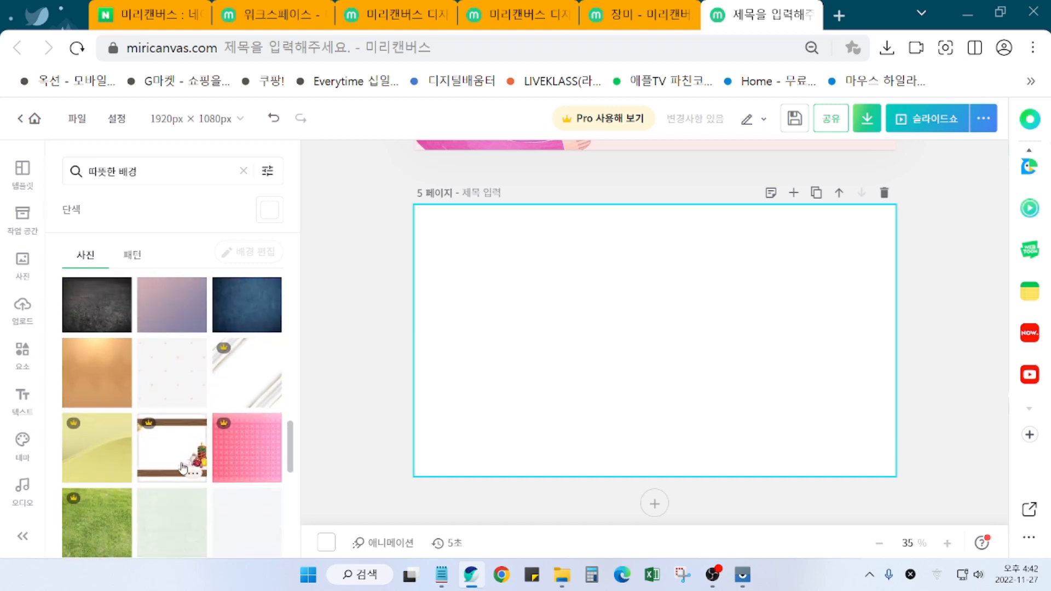
pyautogui.scroll(-2, 184, 468)
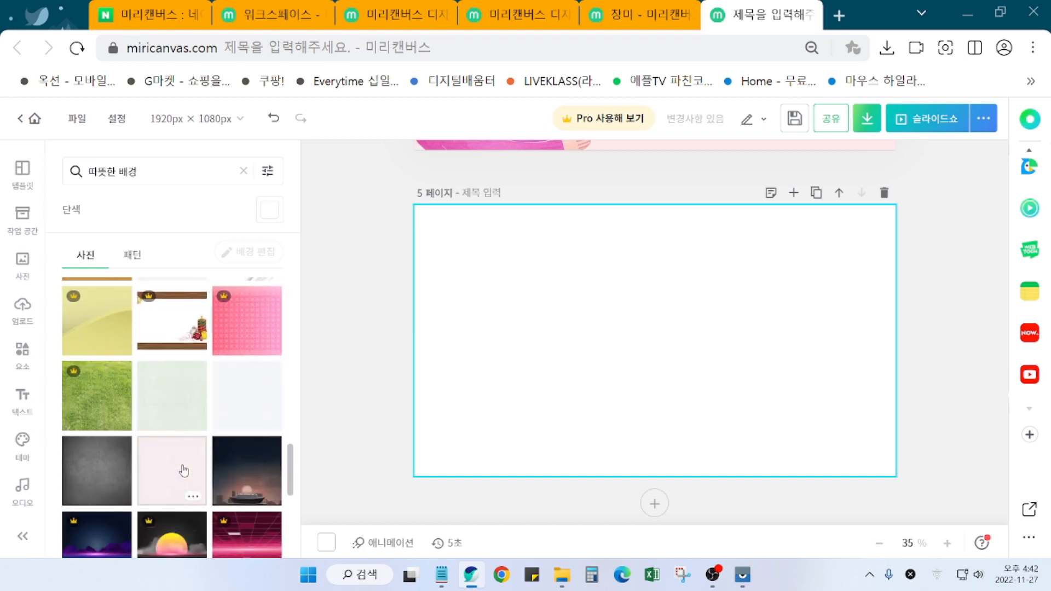
pyautogui.scroll(-2, 185, 431)
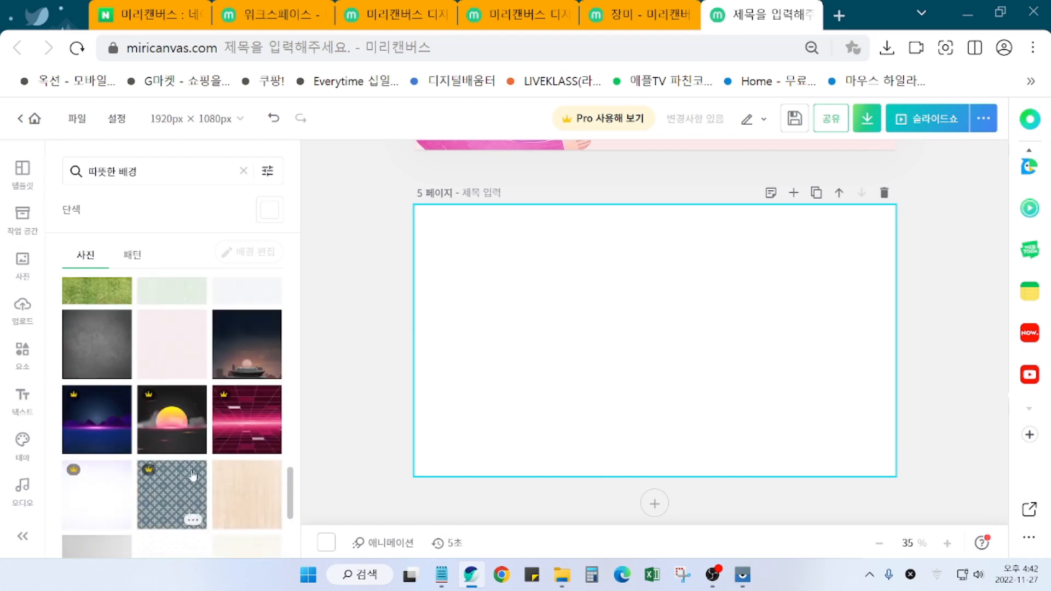
pyautogui.scroll(-2, 202, 519)
pyautogui.scroll(-1, 202, 518)
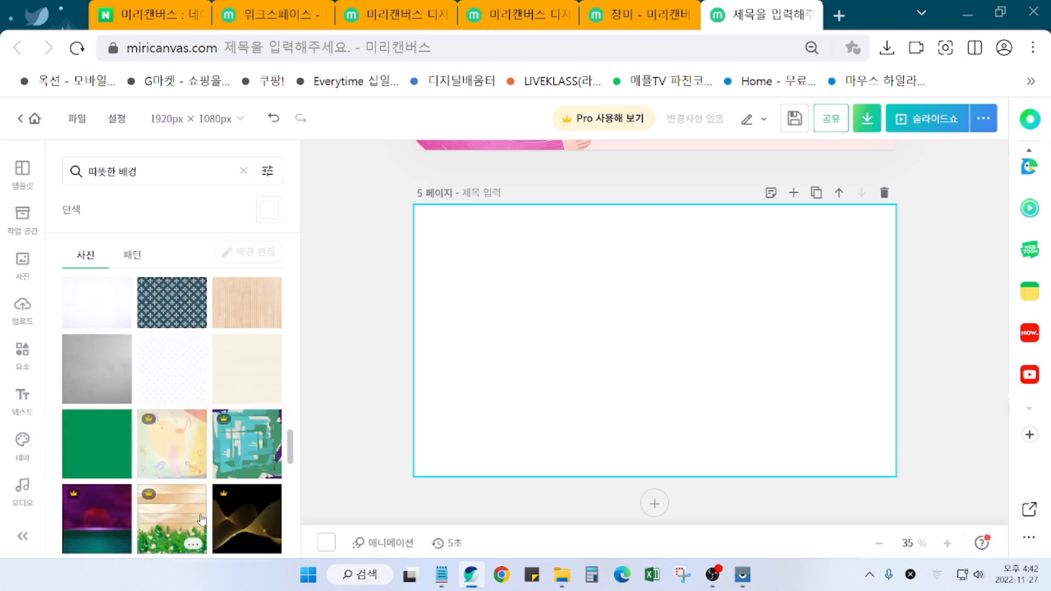
pyautogui.scroll(-2, 202, 519)
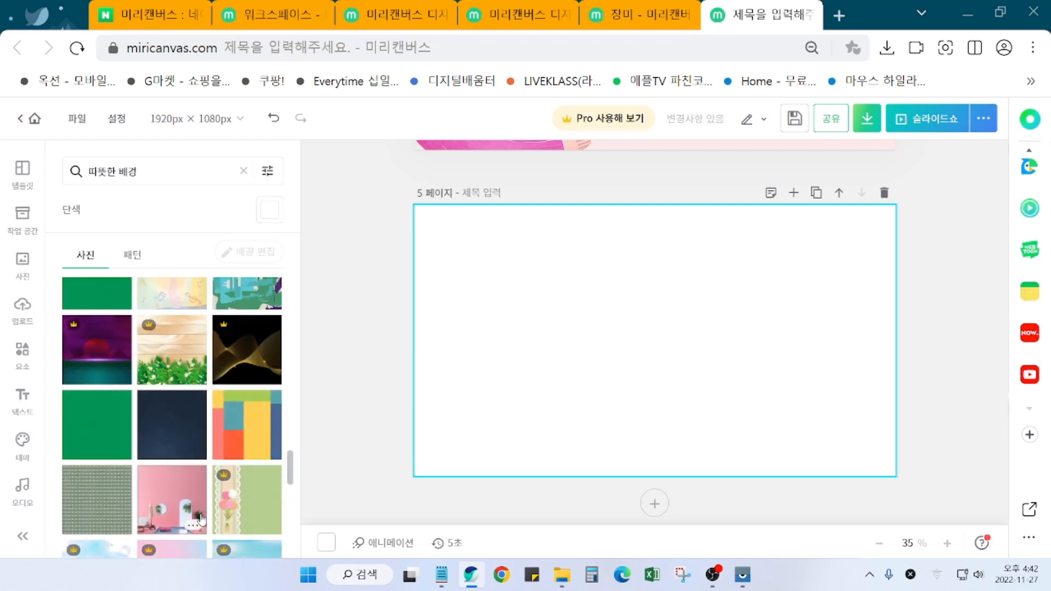
pyautogui.scroll(-2, 232, 547)
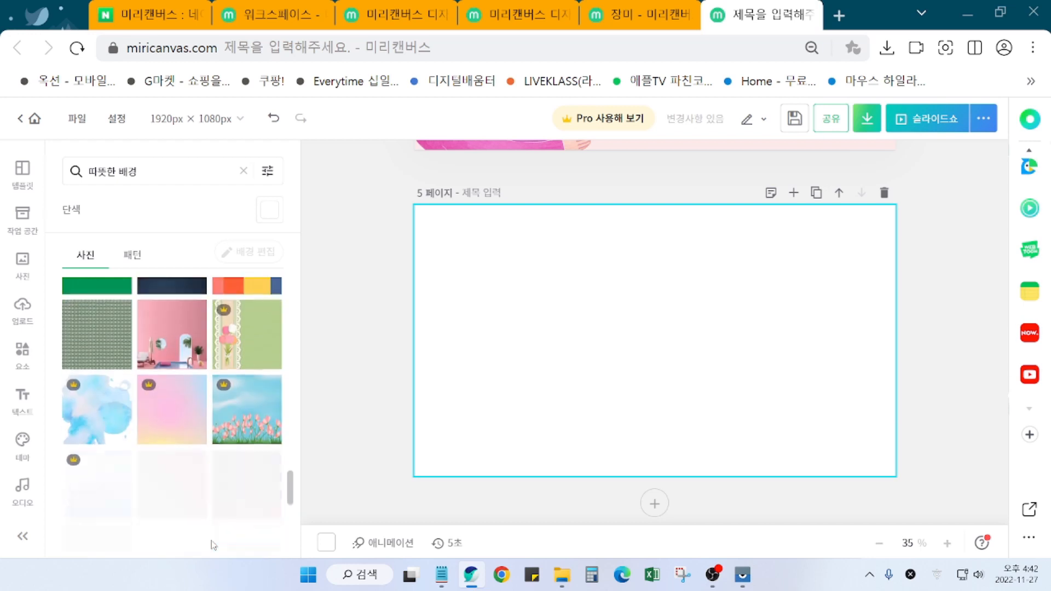
pyautogui.scroll(-2, 195, 528)
pyautogui.scroll(-2, 197, 530)
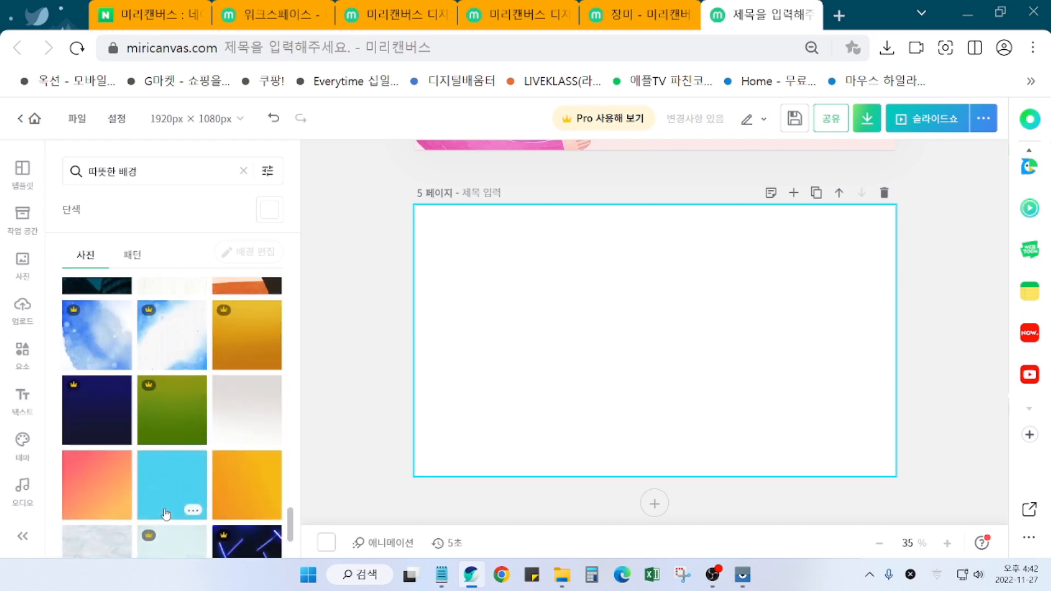
pyautogui.scroll(-3, 164, 517)
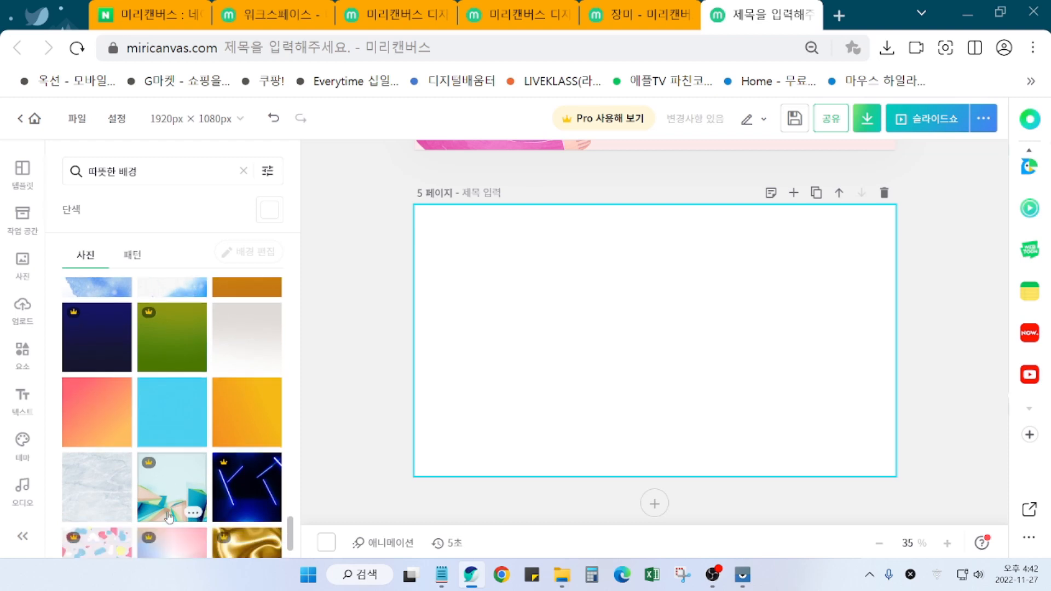
pyautogui.scroll(-3, 169, 520)
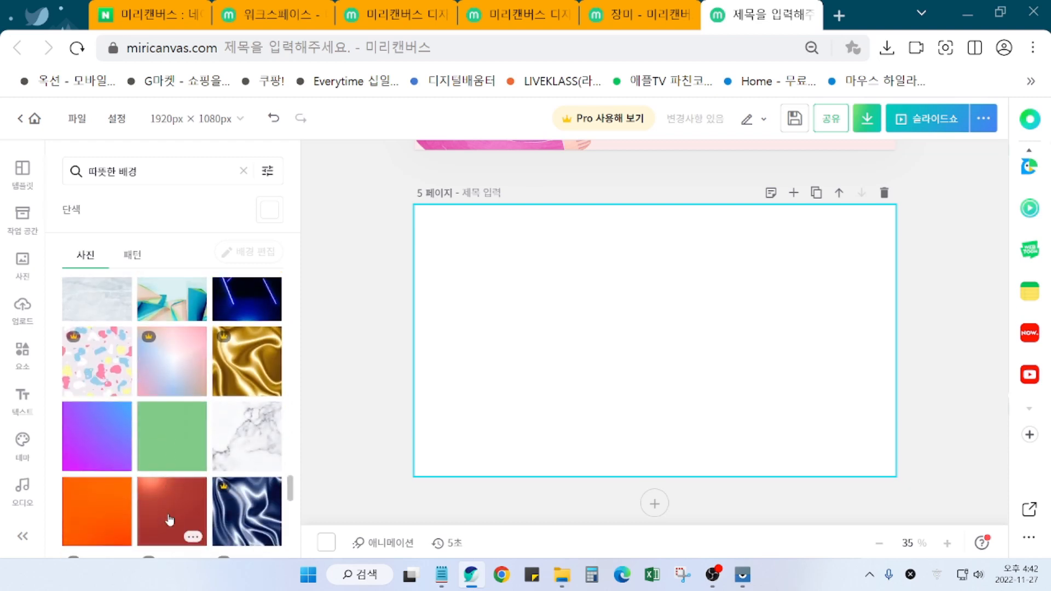
pyautogui.scroll(-2, 167, 523)
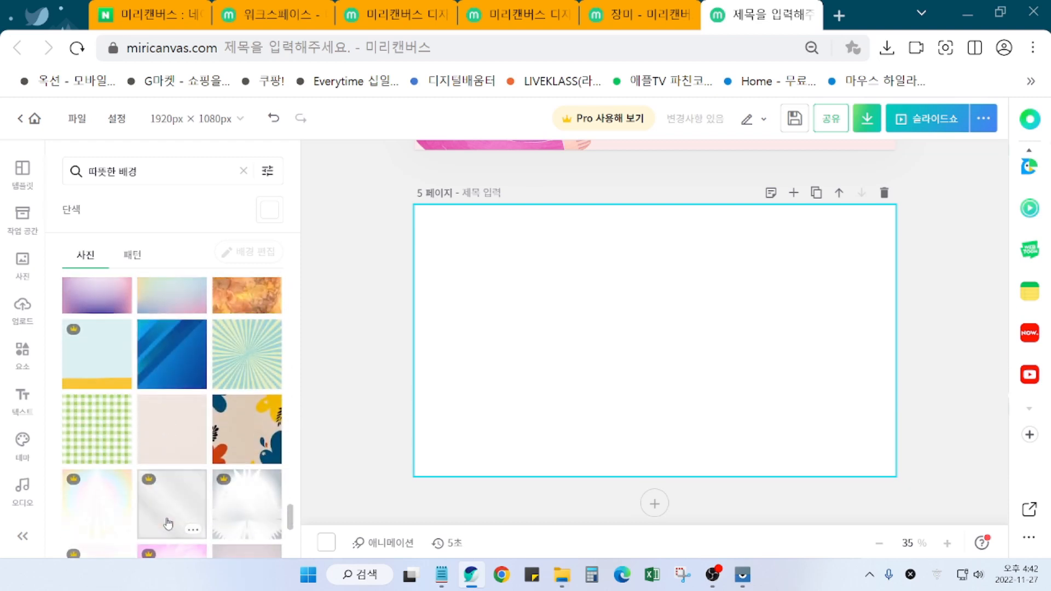
pyautogui.scroll(-3, 168, 516)
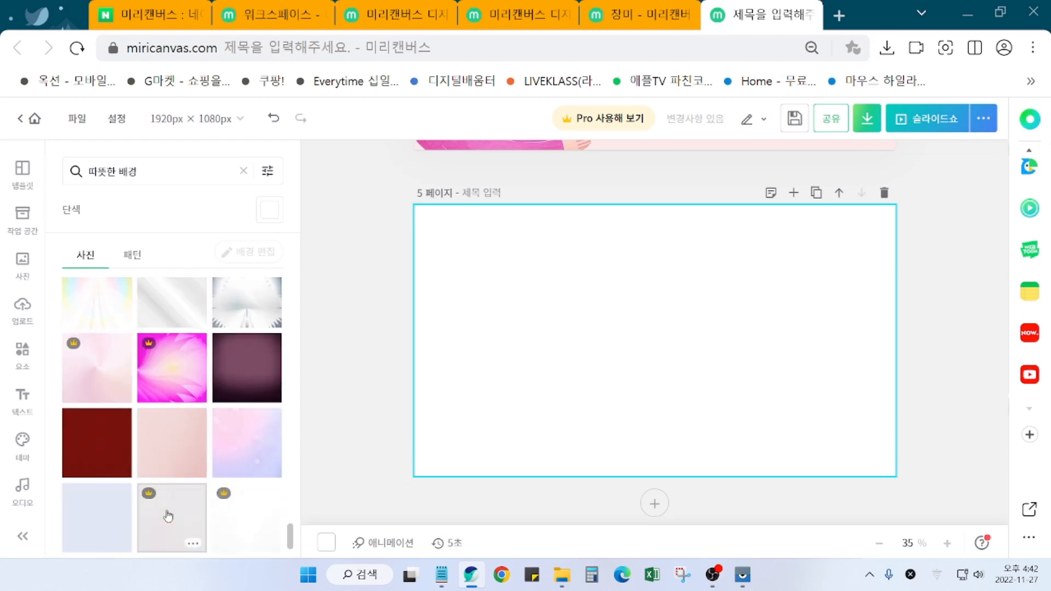
pyautogui.scroll(-1, 168, 516)
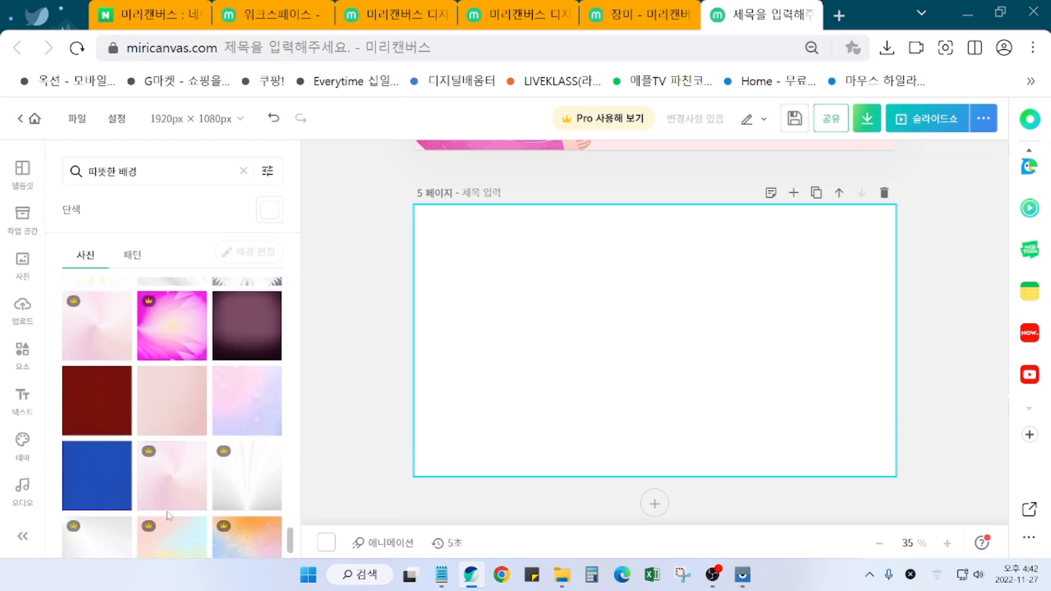
pyautogui.scroll(-1, 168, 516)
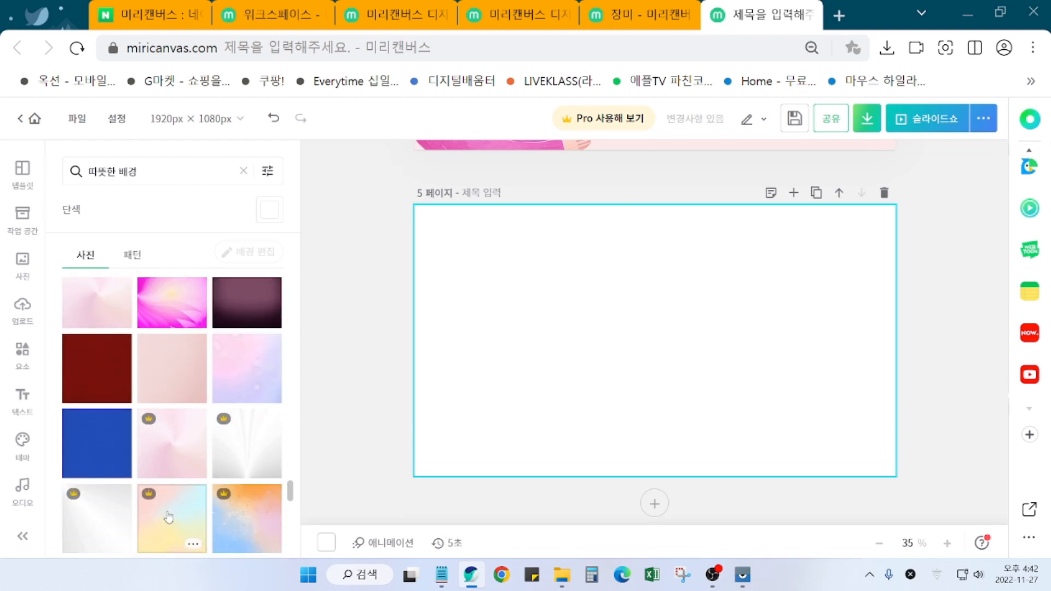
pyautogui.click(265, 372)
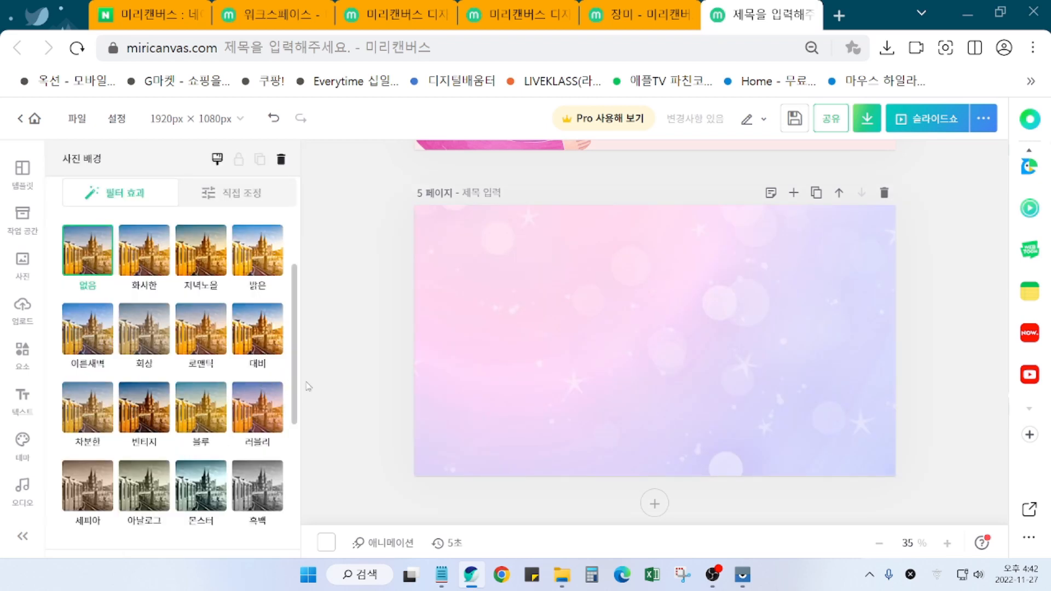
# Step: Delete the pink-lavender background from page 5
pyautogui.click(493, 316)
pyautogui.rightClick(494, 320)
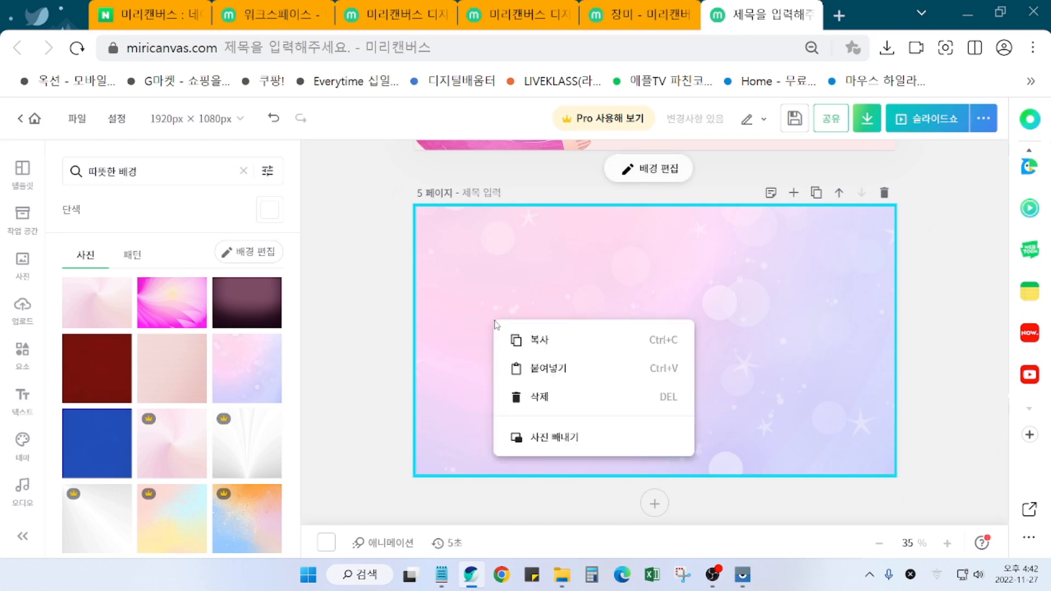
pyautogui.click(521, 397)
# Step: Apply the soft yellow gradient background to page 5
pyautogui.scroll(-1, 202, 454)
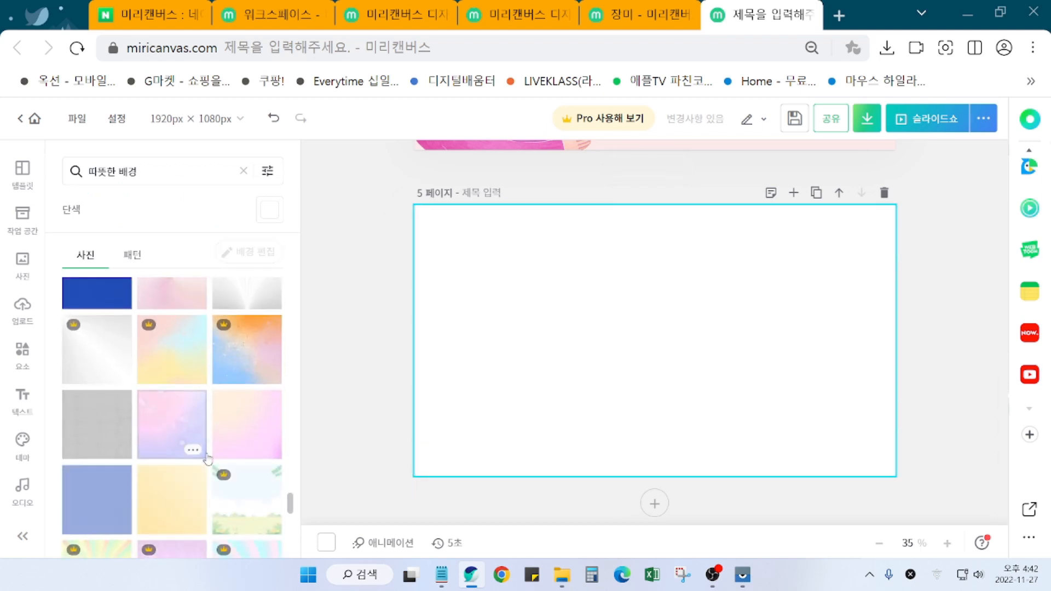
pyautogui.scroll(-3, 203, 455)
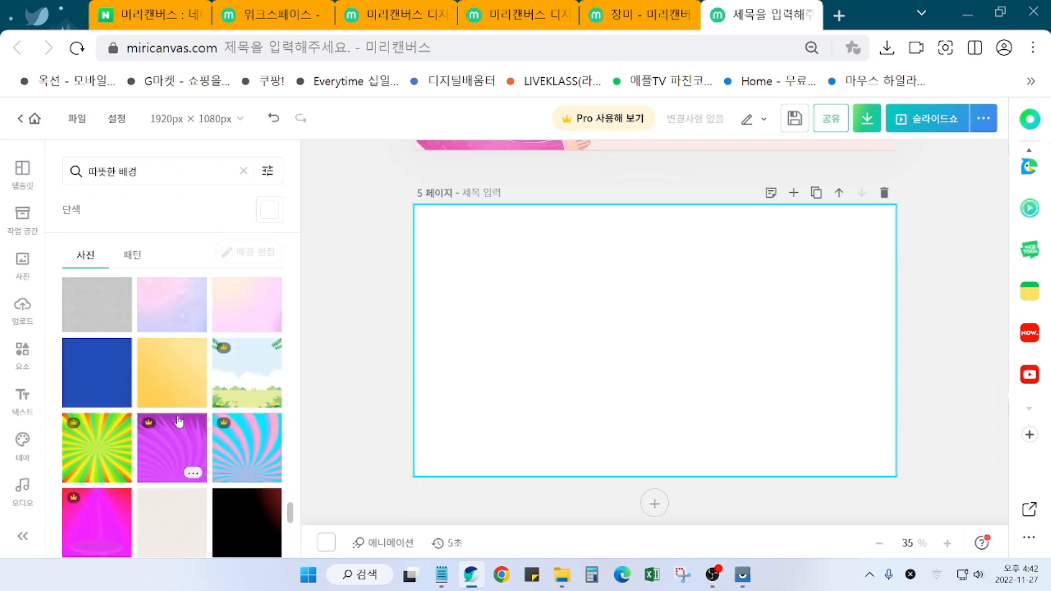
pyautogui.click(183, 394)
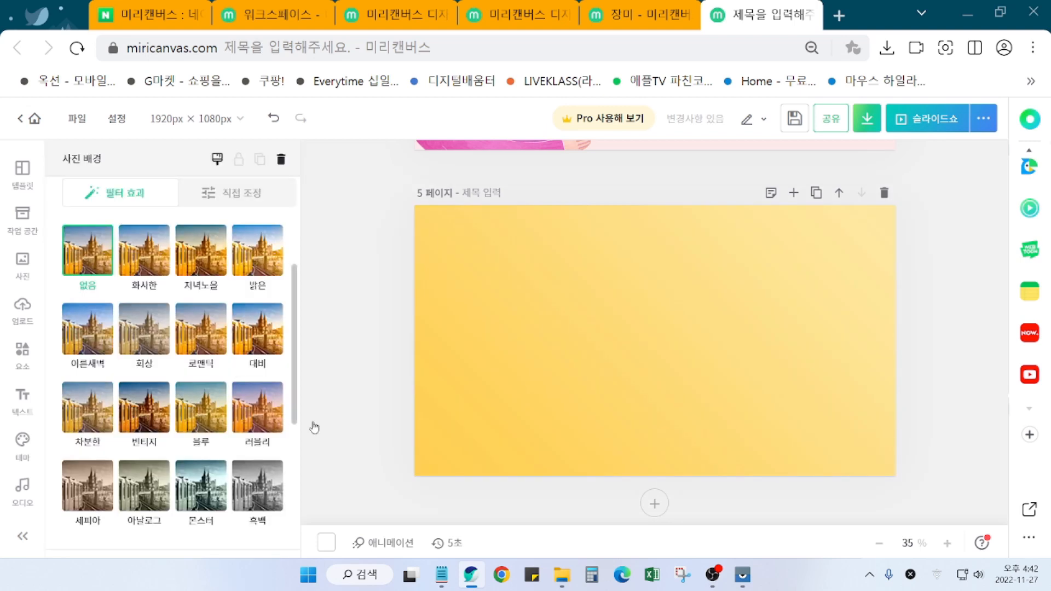
pyautogui.scroll(2, 706, 390)
pyautogui.scroll(-2, 714, 461)
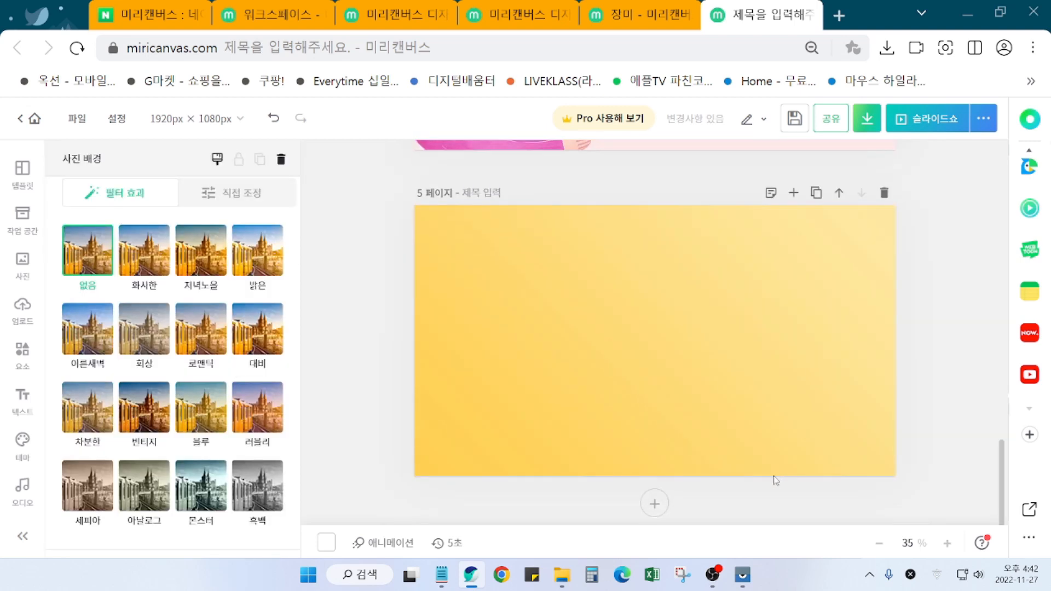
pyautogui.scroll(4, 778, 481)
pyautogui.scroll(-2, 772, 472)
# Step: Check the poem in Notepad, then add a title text box to page 5
pyautogui.click(442, 576)
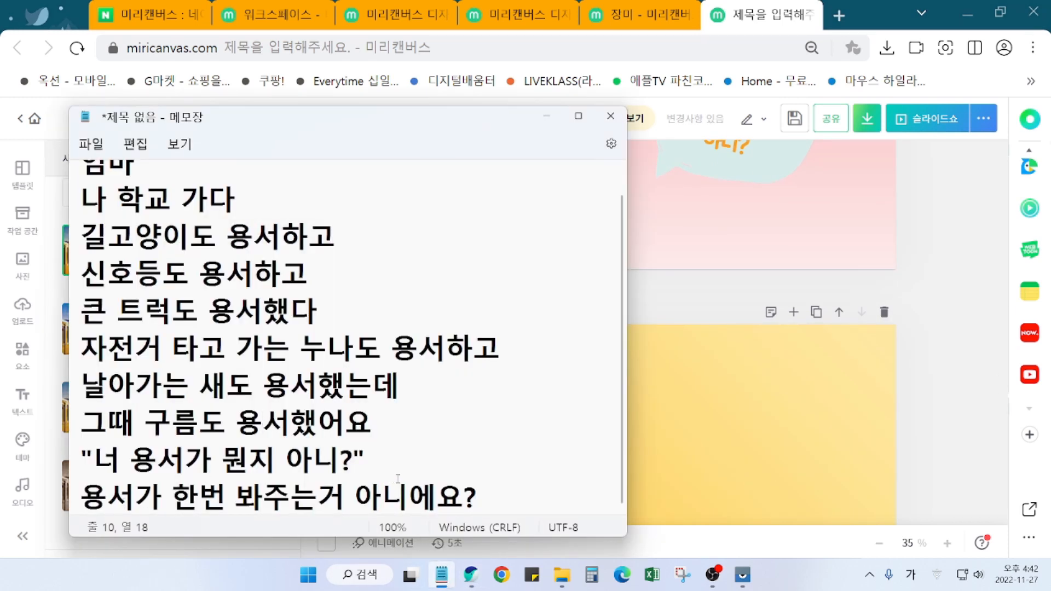
pyautogui.click(945, 431)
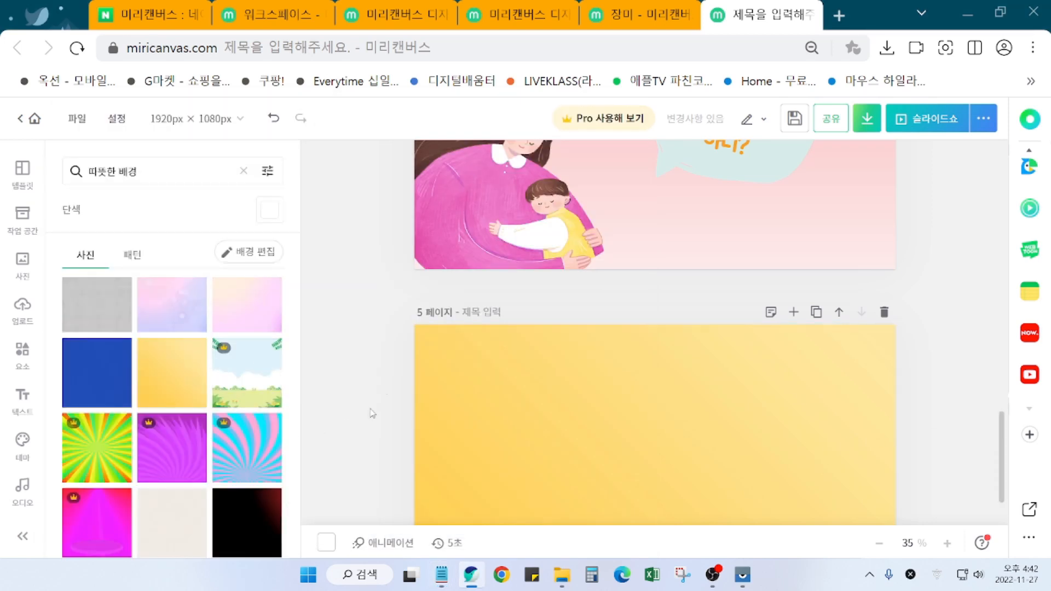
pyautogui.moveTo(255, 381)
pyautogui.click(24, 402)
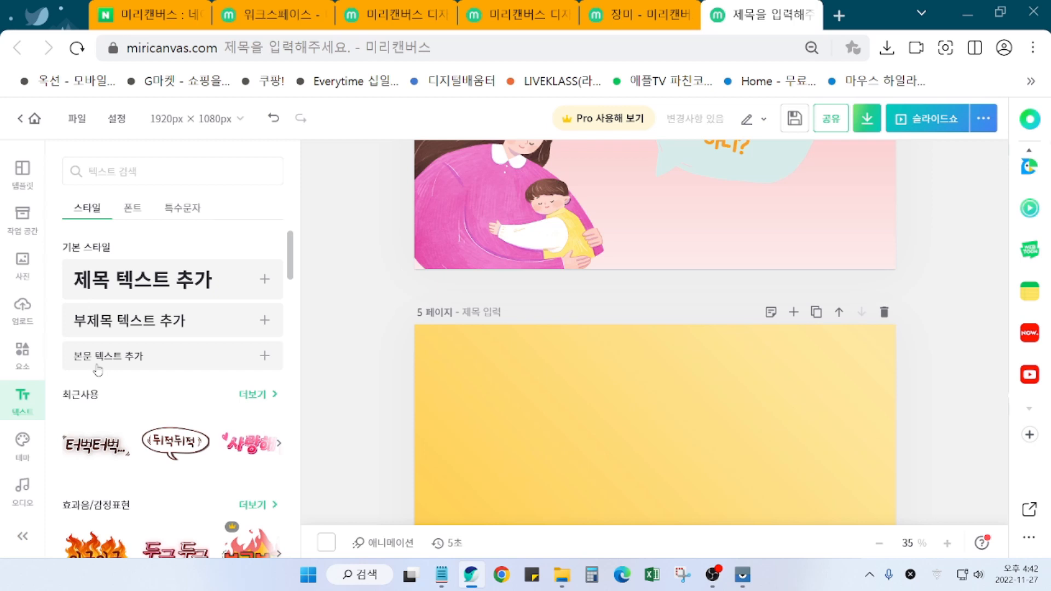
pyautogui.click(142, 277)
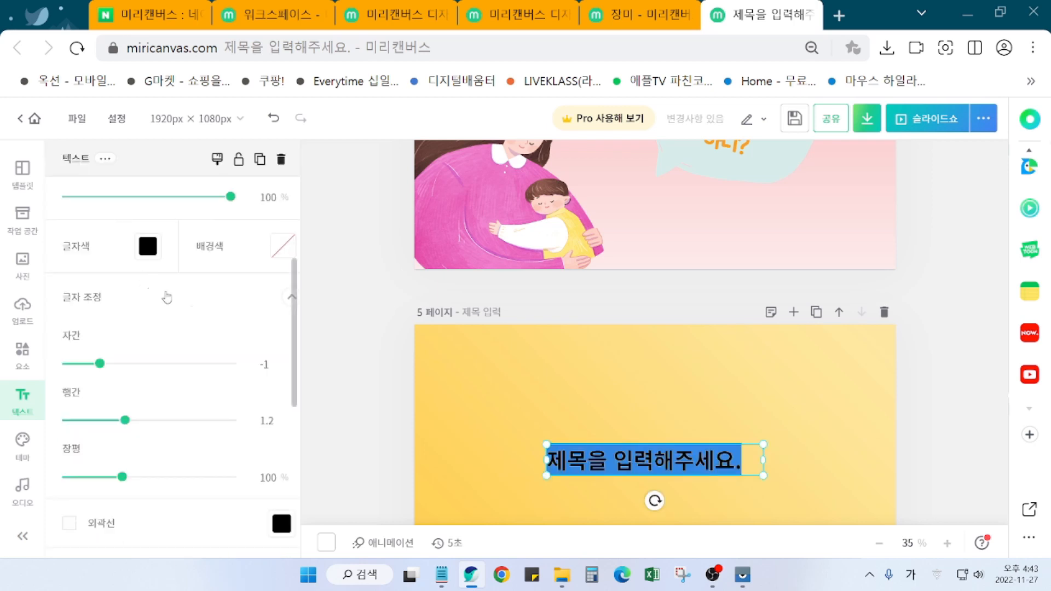
# Step: Type the line 용서가 한번 봐주는거 아니에요?, checking its ending against the poem in Notepad
pyautogui.write('용서가 하')
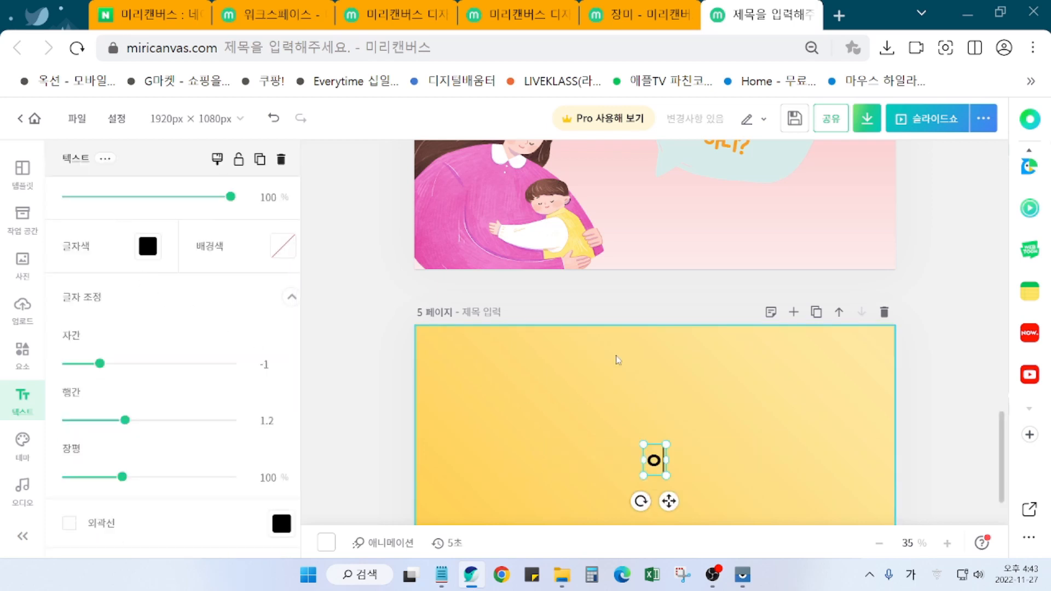
pyautogui.write('ㄴ번 봤')
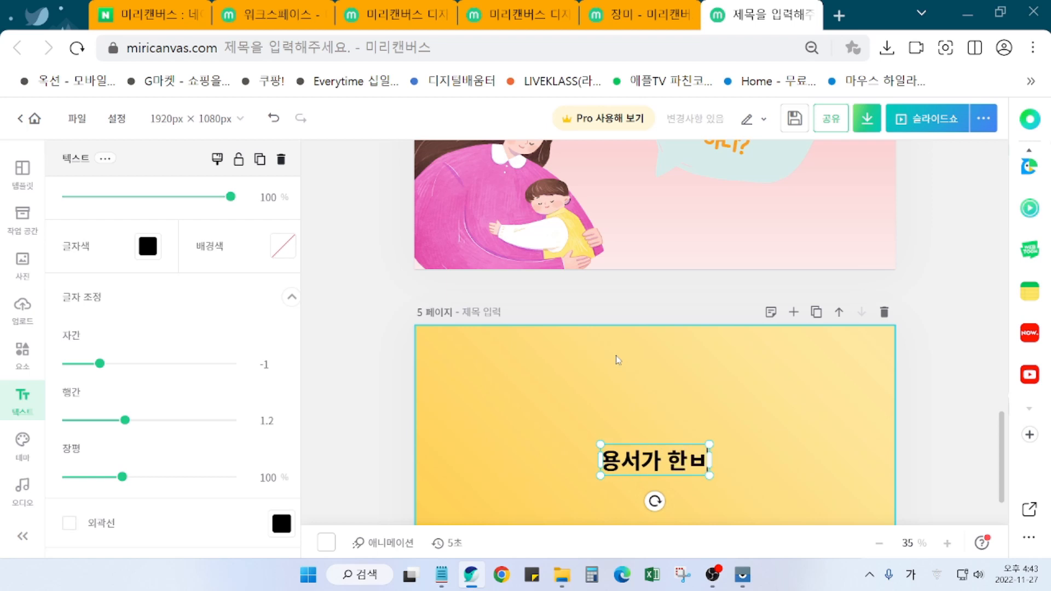
pyautogui.write('주는')
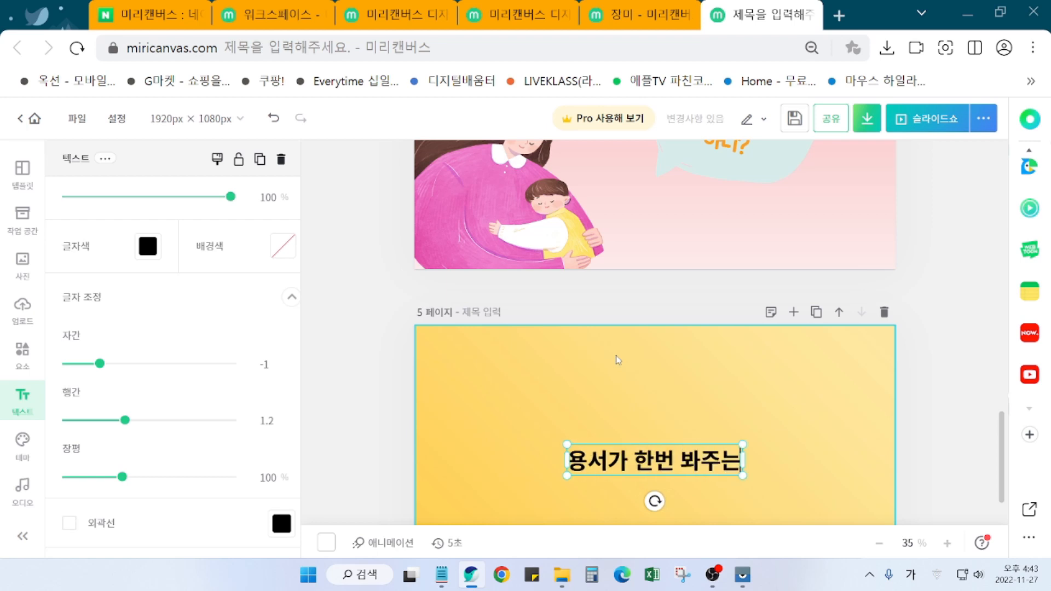
pyautogui.write('거 아닝예ㅇ')
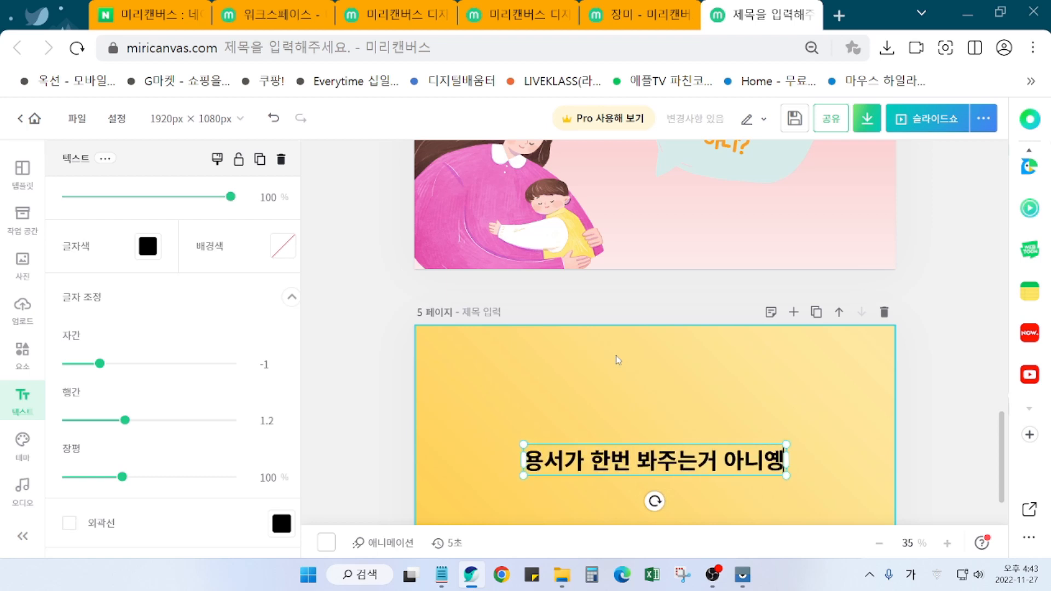
pyautogui.press('BackSpace')
pyautogui.press('BackSpace')
pyautogui.write('에요')
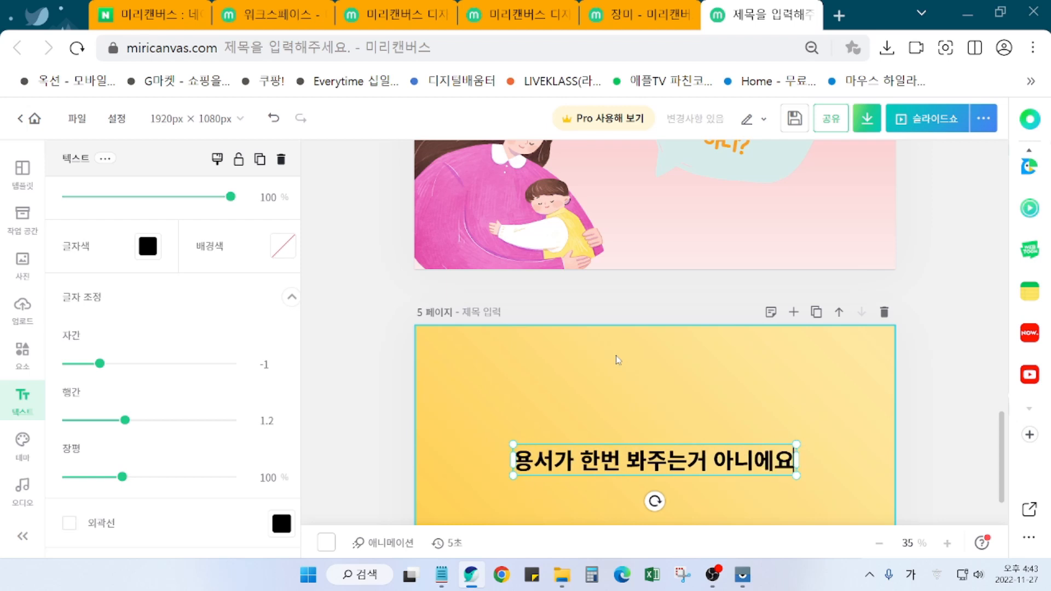
pyautogui.write('?')
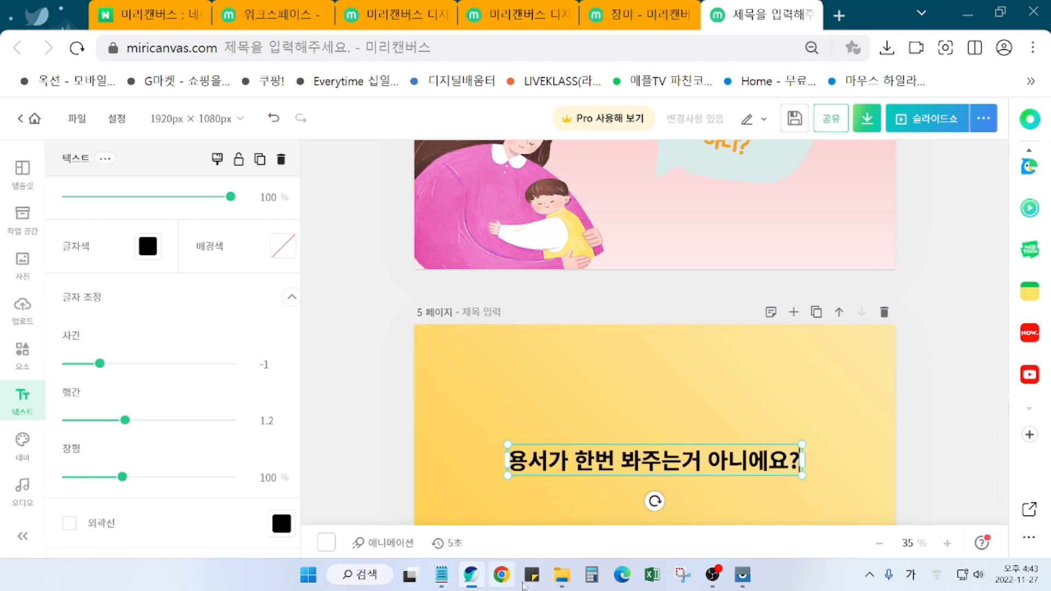
pyautogui.press('BackSpace')
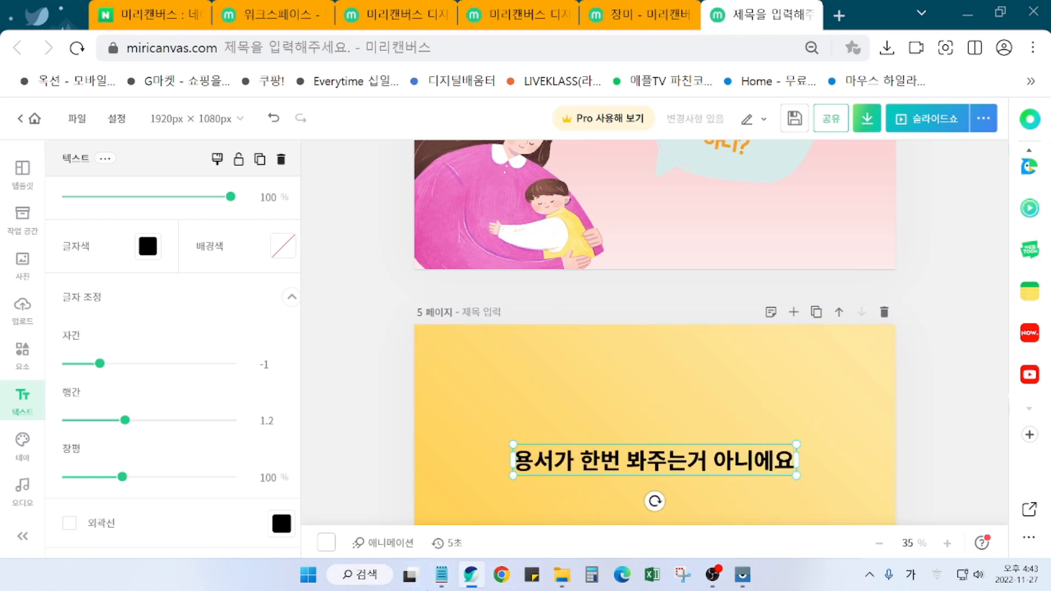
pyautogui.click(442, 575)
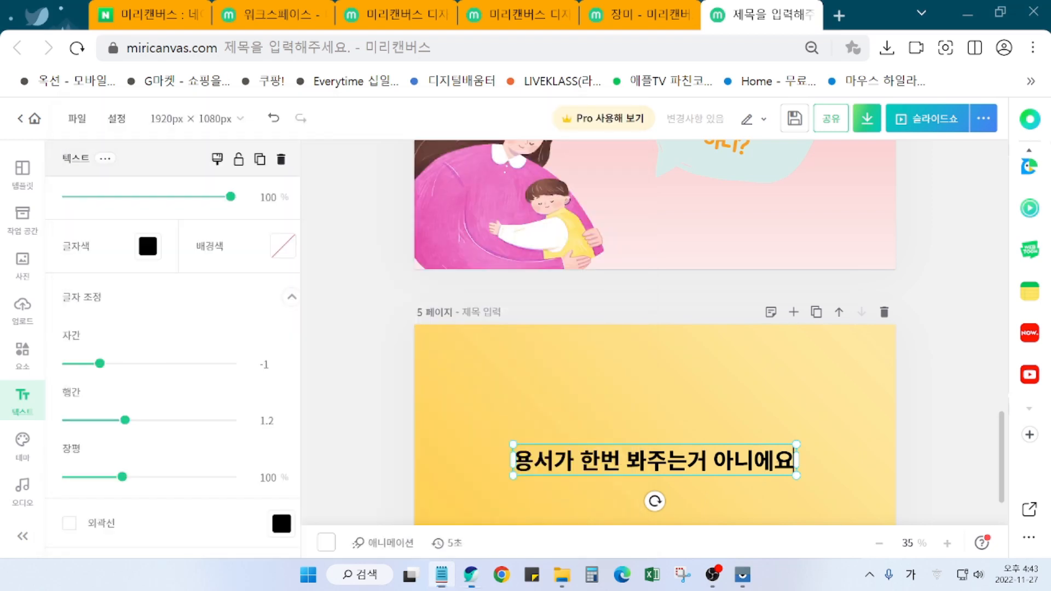
pyautogui.click(773, 460)
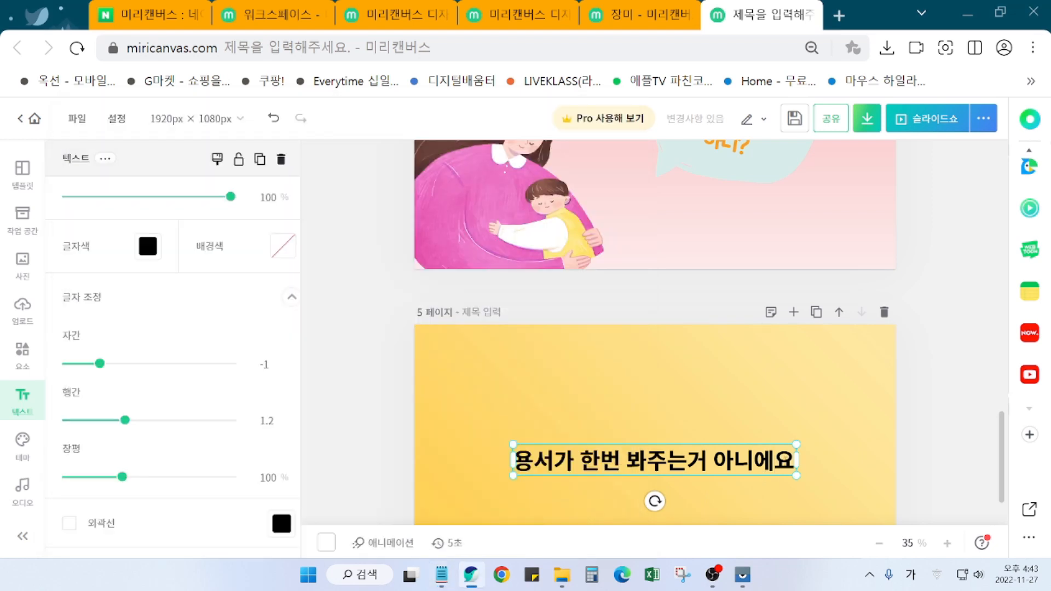
pyautogui.write('?')
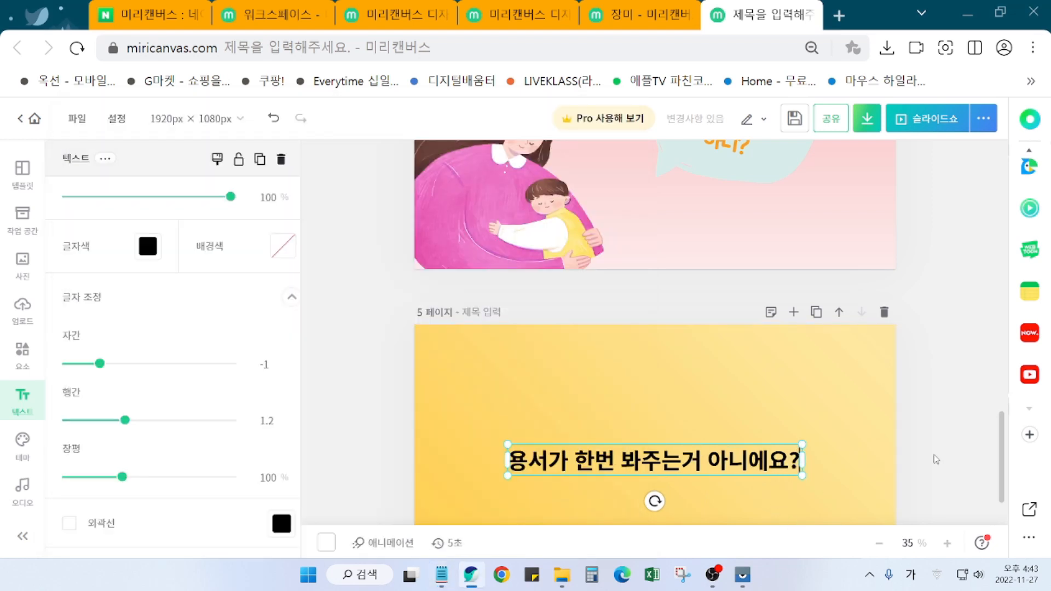
pyautogui.click(955, 457)
# Step: Set the page 5 line's font to 야놀자 야체 B from the favourite fonts
pyautogui.click(748, 469)
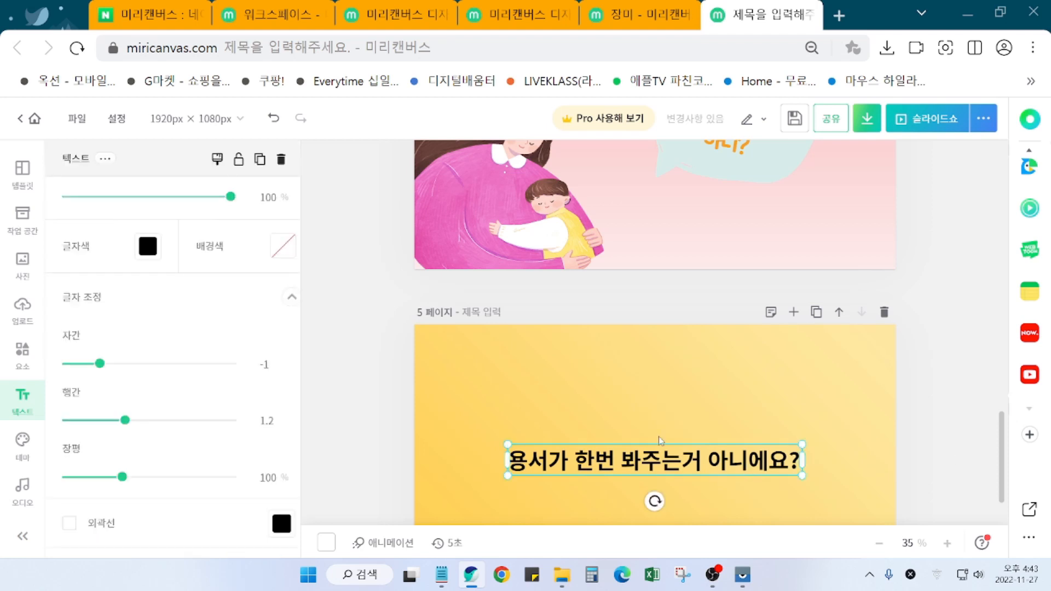
pyautogui.scroll(4, 238, 324)
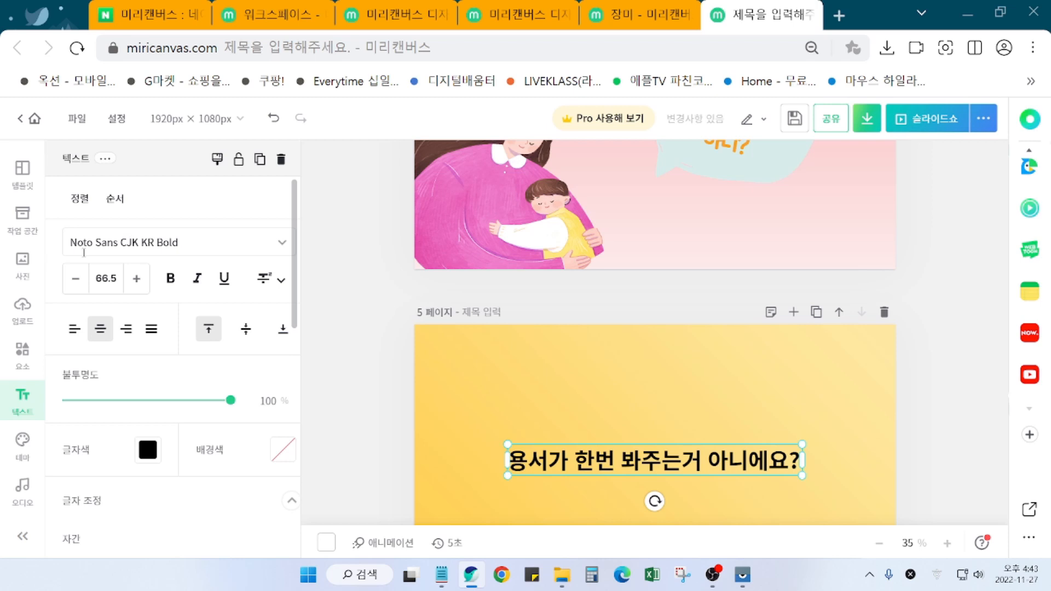
pyautogui.click(175, 235)
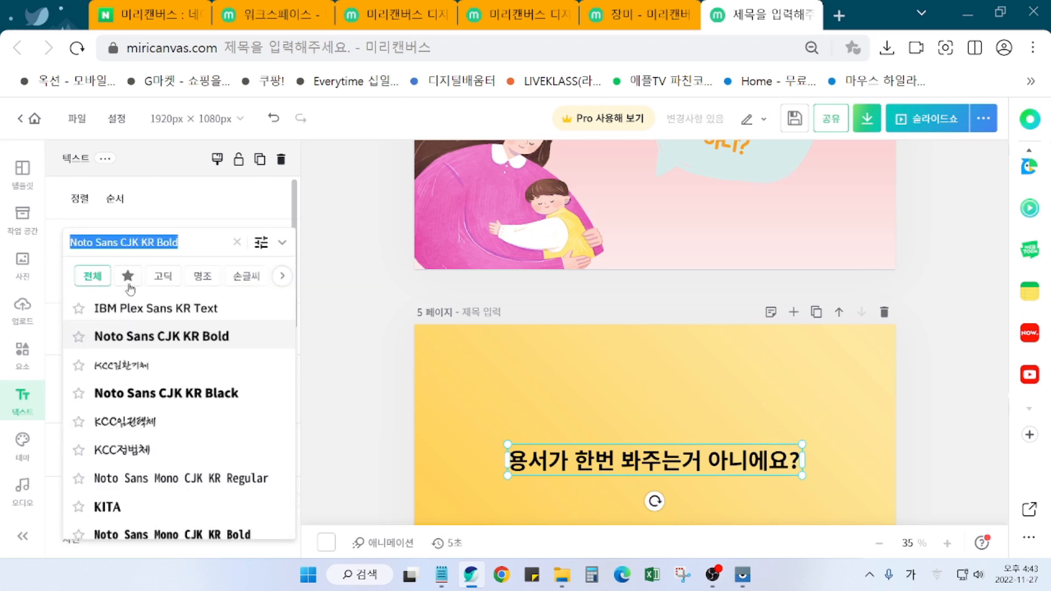
pyautogui.click(129, 284)
pyautogui.click(130, 345)
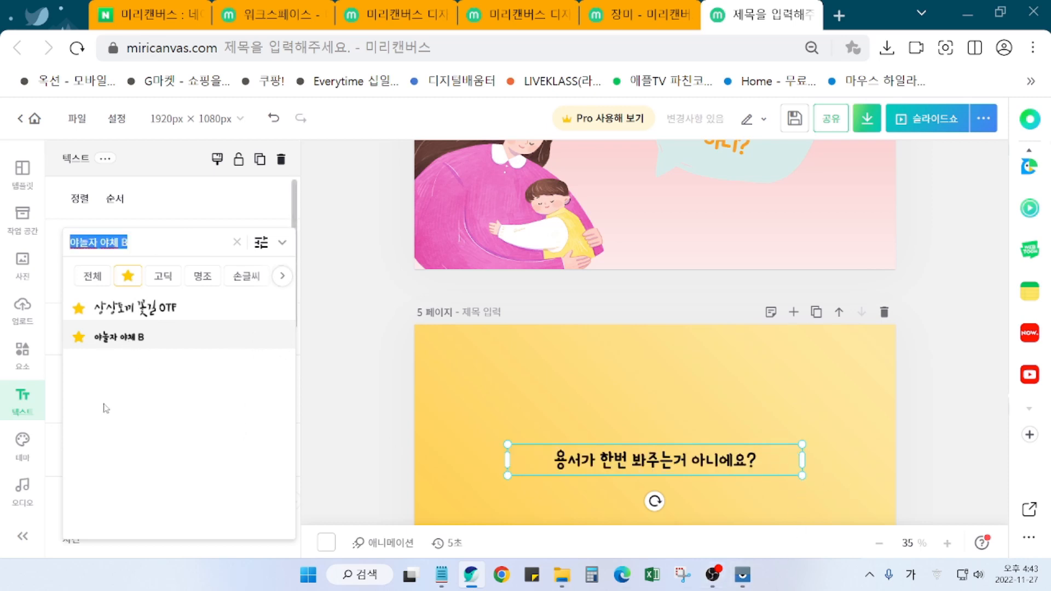
pyautogui.scroll(-6, 105, 410)
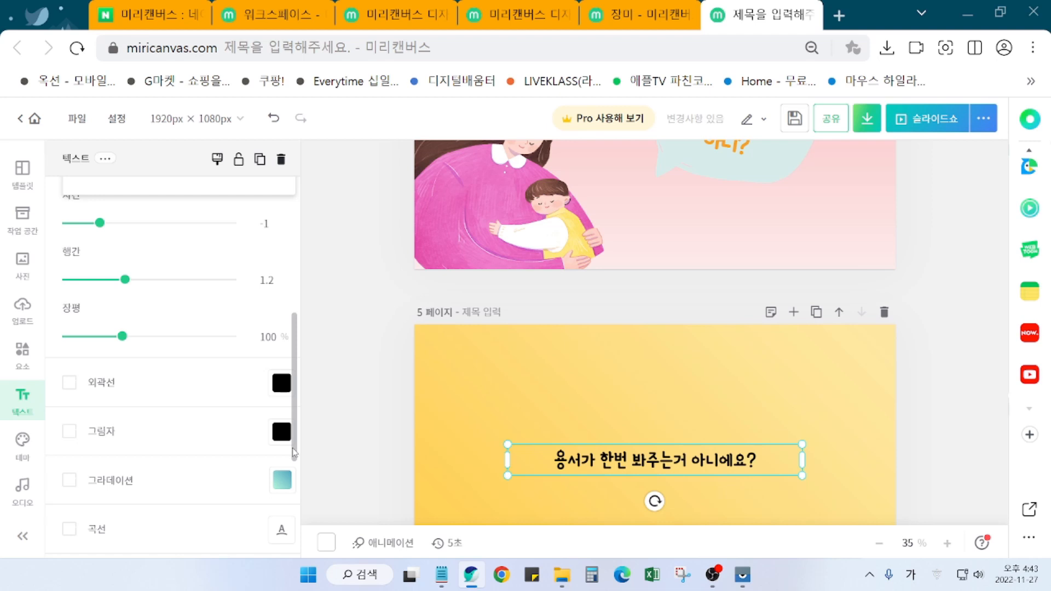
pyautogui.click(344, 435)
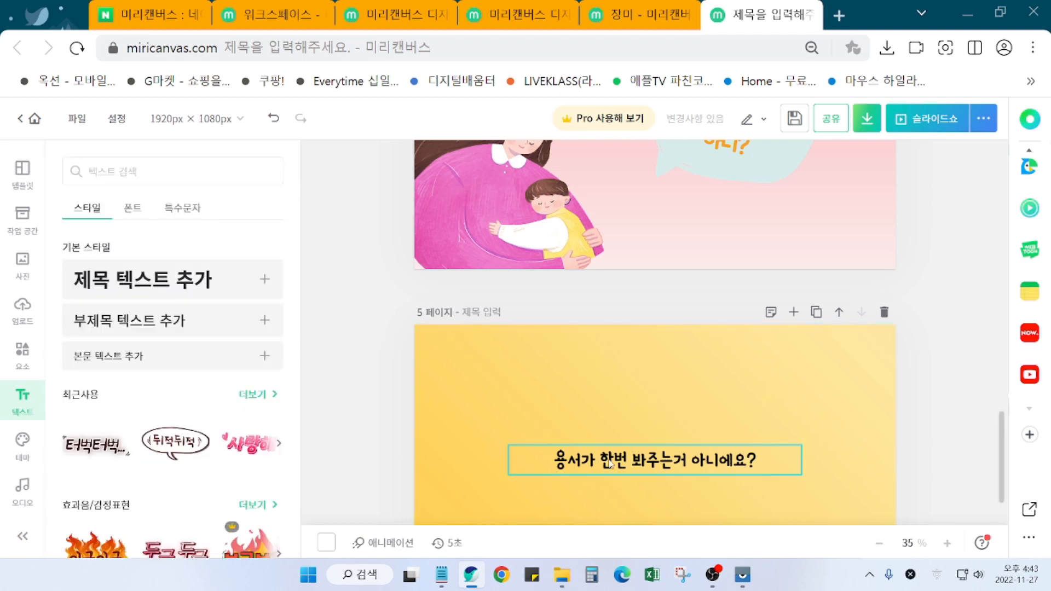
# Step: Colour the line orange (#FD6F22)
pyautogui.click(610, 463)
pyautogui.scroll(5, 131, 410)
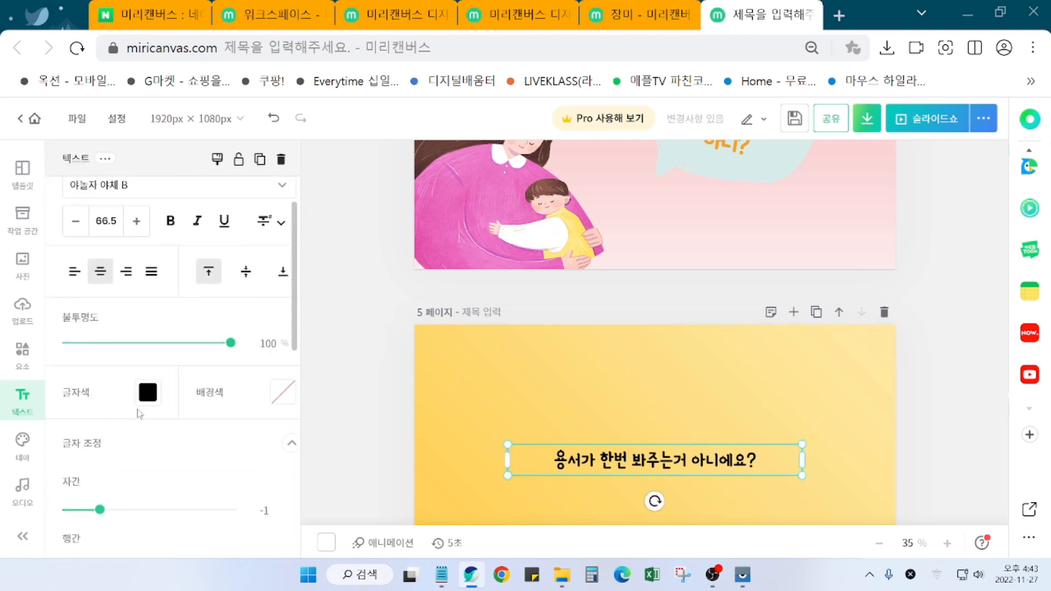
pyautogui.click(148, 393)
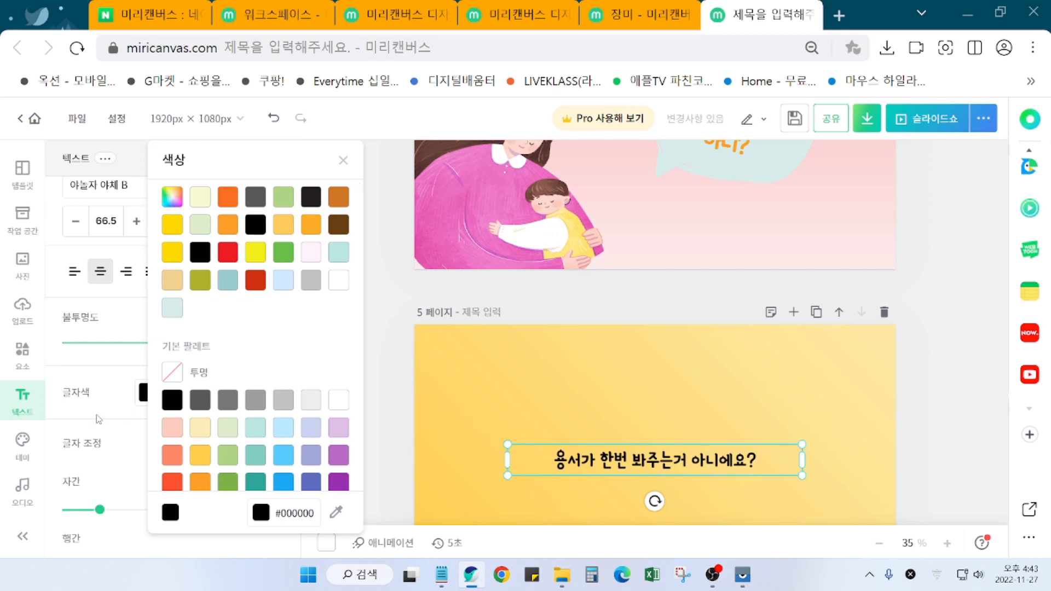
pyautogui.click(230, 198)
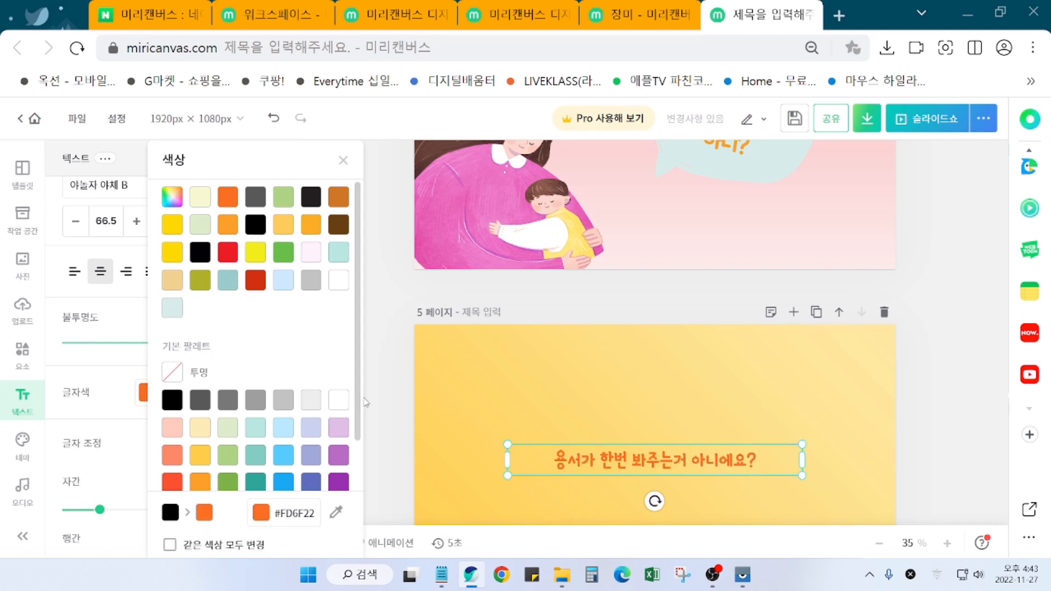
pyautogui.click(404, 374)
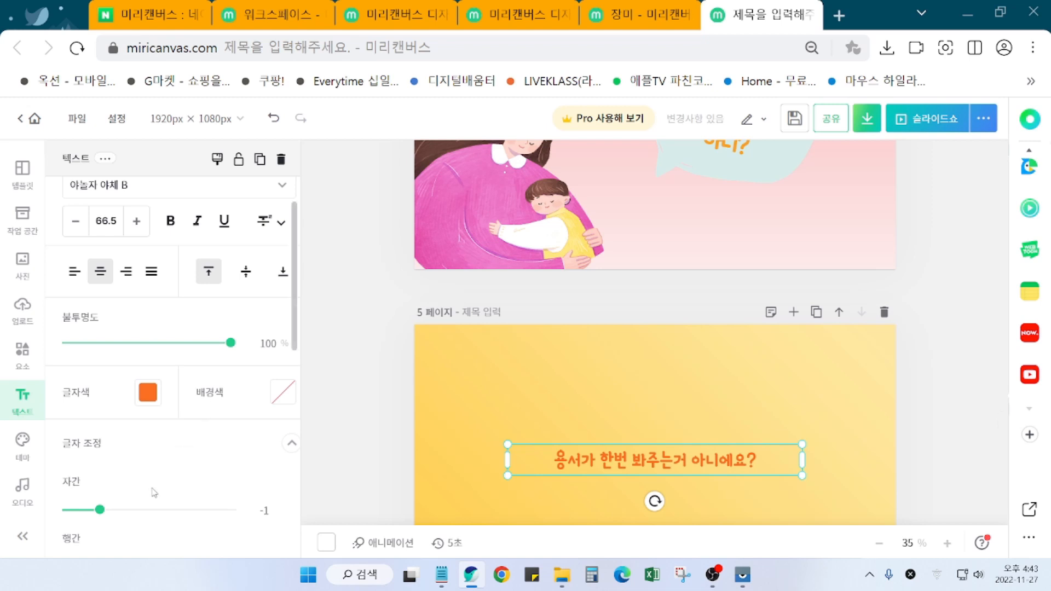
# Step: Give the line a black outline with thickness 19
pyautogui.scroll(-3, 154, 492)
pyautogui.click(71, 499)
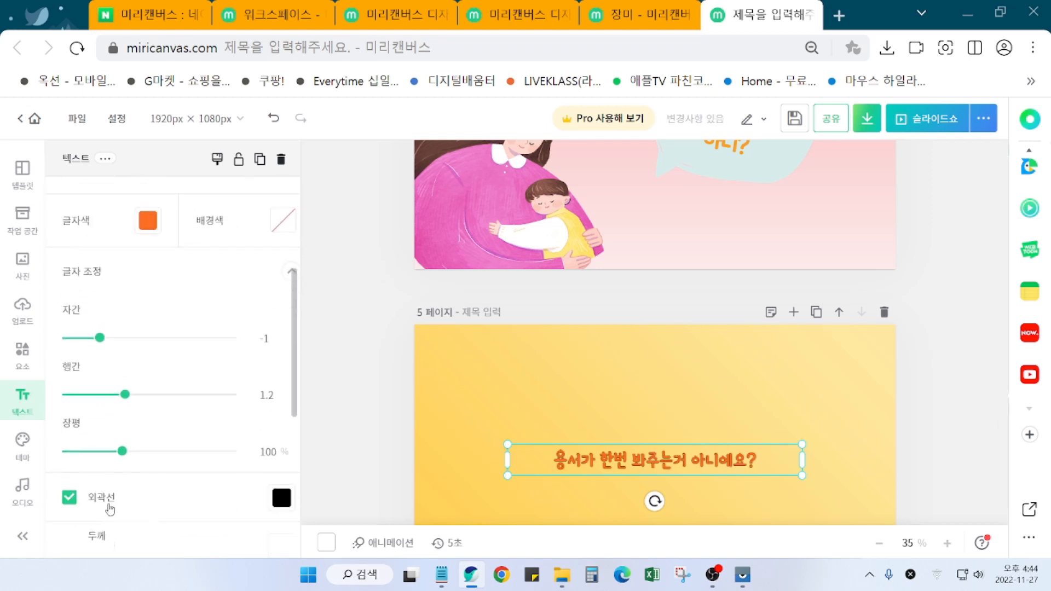
pyautogui.scroll(-3, 221, 489)
pyautogui.moveTo(101, 397)
pyautogui.mouseDown()
pyautogui.moveTo(142, 398)
pyautogui.moveTo(121, 401)
pyautogui.mouseUp()
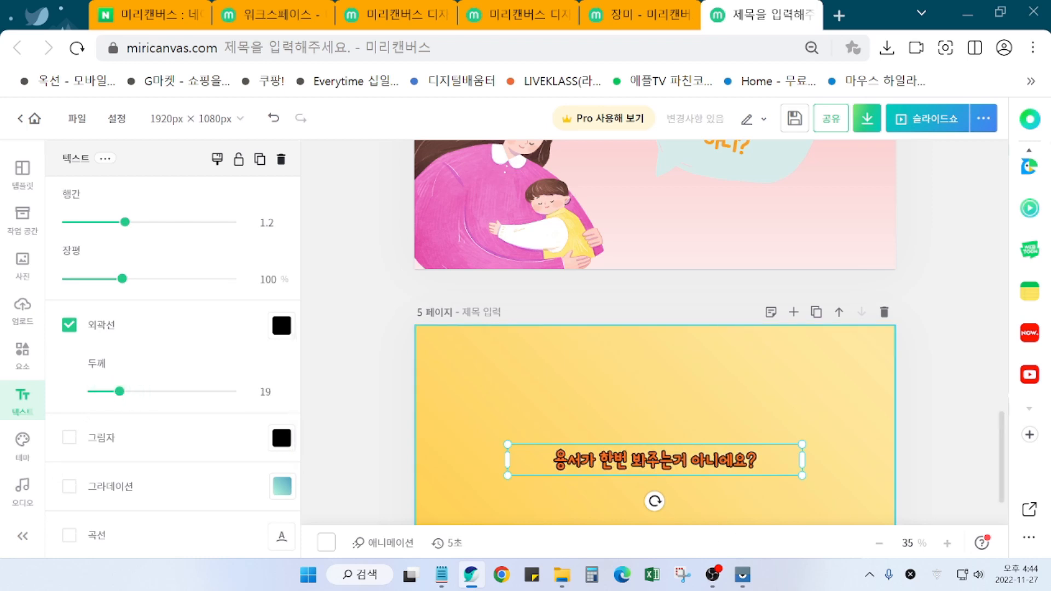
pyautogui.moveTo(801, 475); pyautogui.dragTo(843, 492)
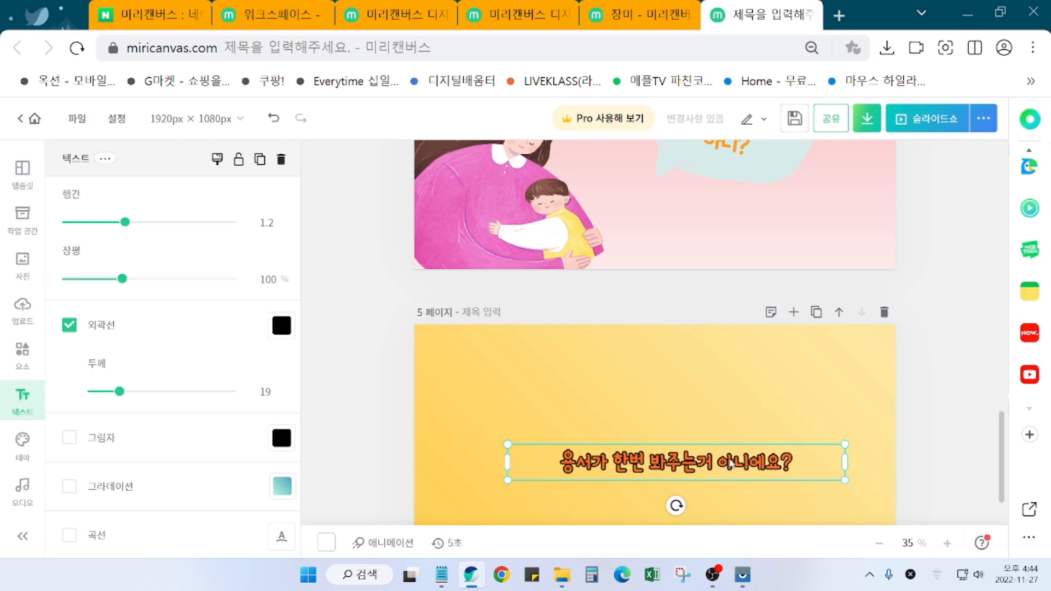
# Step: Enlarge the text box and widen the letter spacing to 7
pyautogui.moveTo(723, 472); pyautogui.dragTo(728, 465)
pyautogui.moveTo(848, 471); pyautogui.dragTo(863, 474)
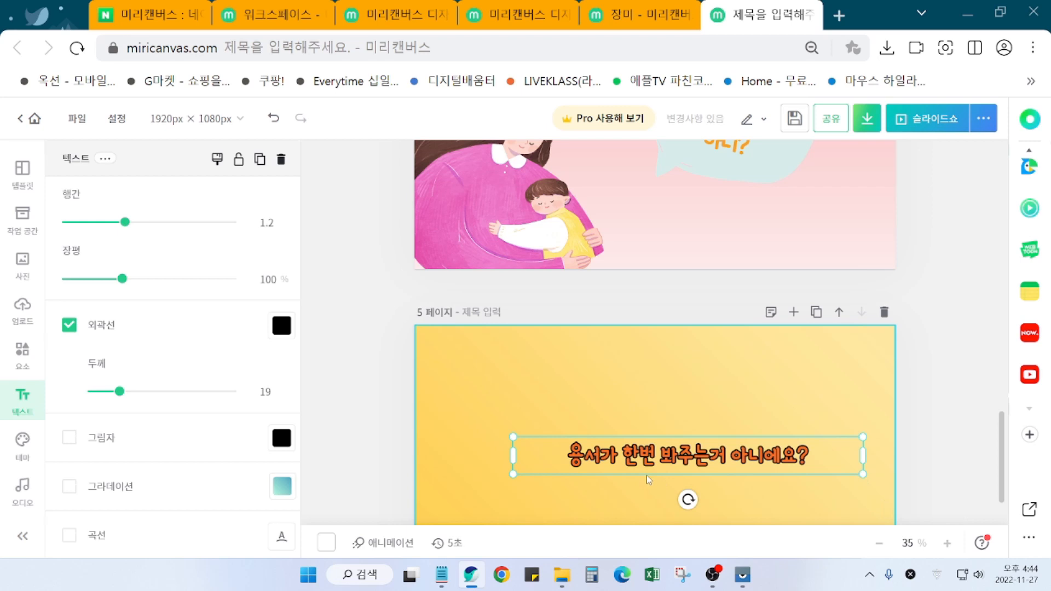
pyautogui.moveTo(656, 466); pyautogui.dragTo(667, 463)
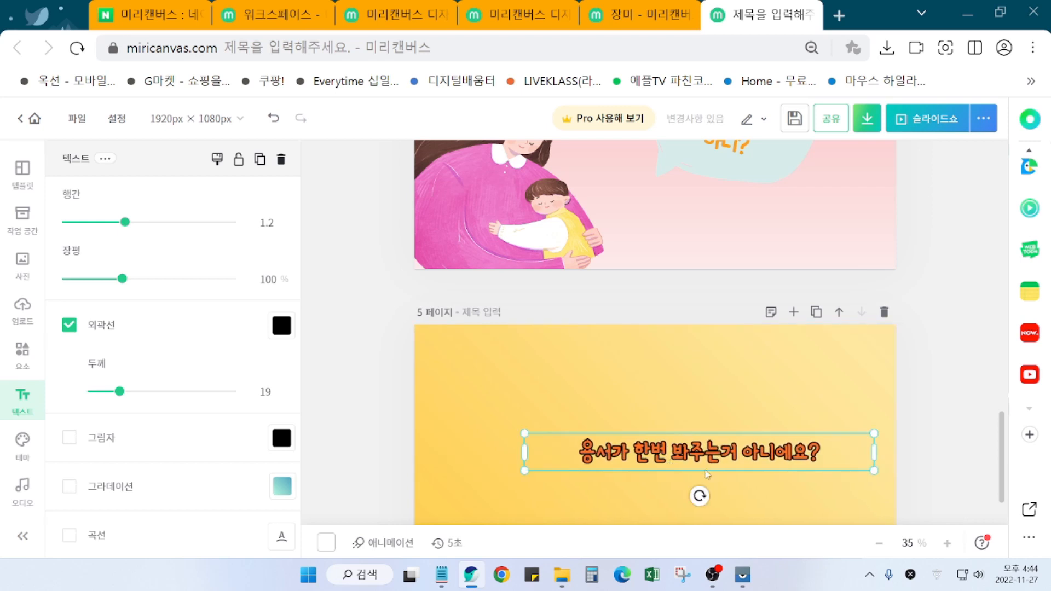
pyautogui.scroll(1, 104, 446)
pyautogui.scroll(3, 107, 447)
pyautogui.moveTo(100, 342); pyautogui.dragTo(105, 343)
# Step: Move the line up and to the left on page 5
pyautogui.moveTo(685, 457); pyautogui.dragTo(595, 438)
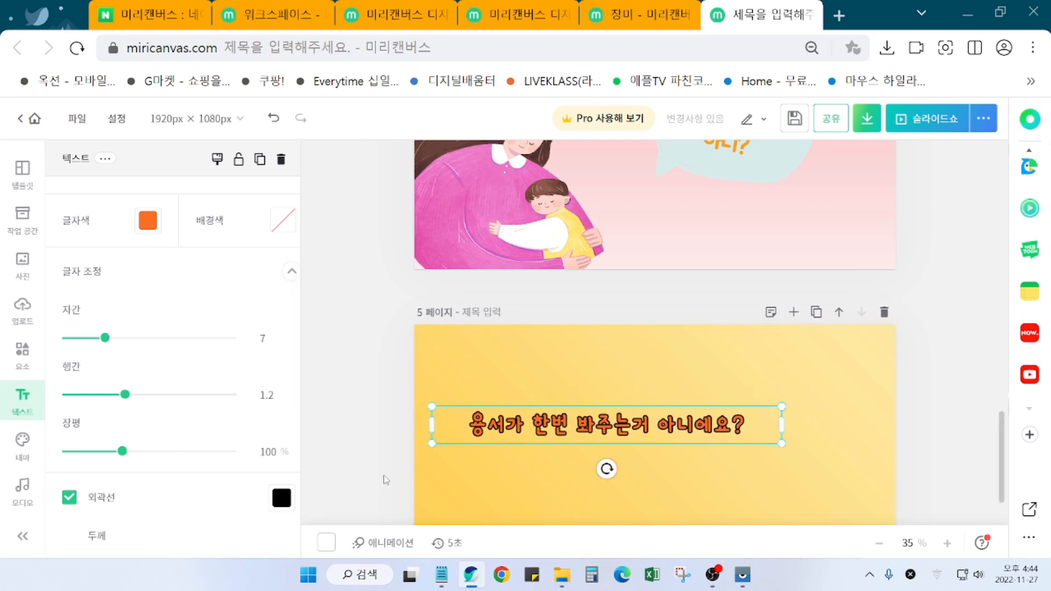
pyautogui.scroll(-1, 385, 480)
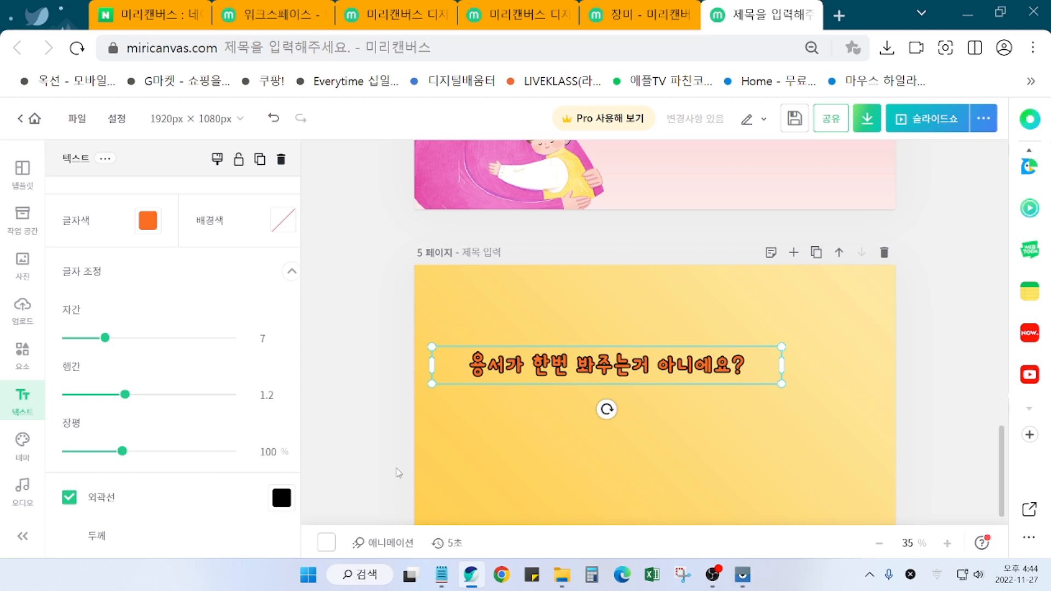
pyautogui.click(371, 474)
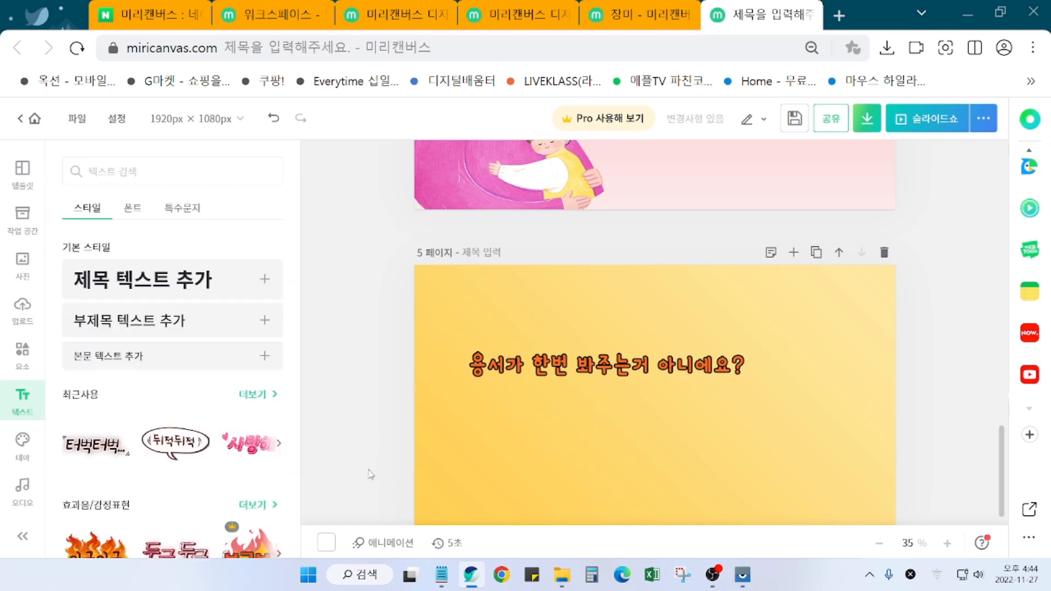
# Step: Search the graphic elements for 소녀 girl illustrations
pyautogui.scroll(-1, 400, 470)
pyautogui.scroll(1, 400, 469)
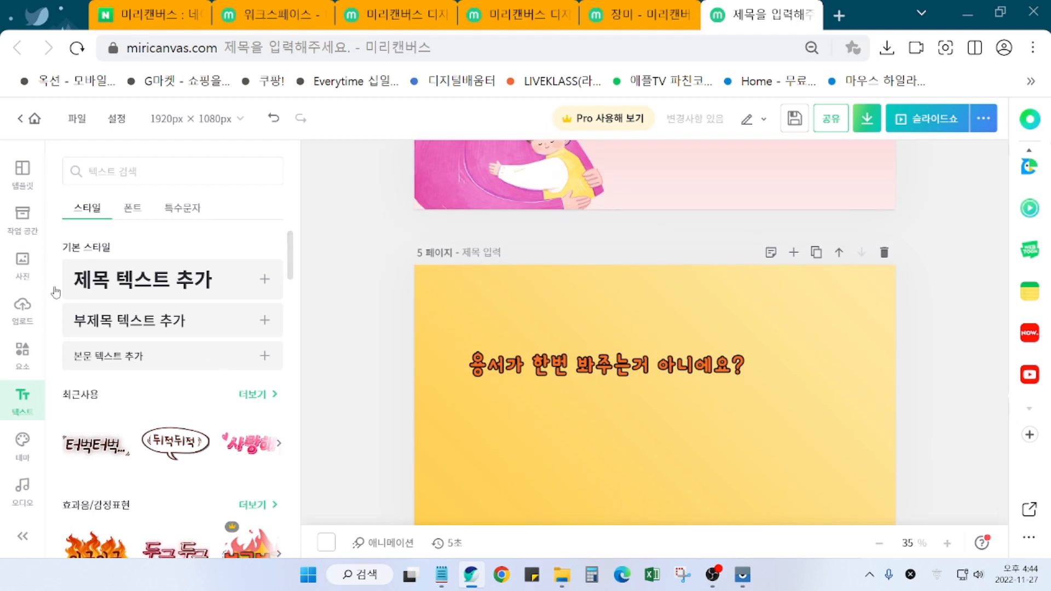
pyautogui.click(149, 172)
pyautogui.write('소녀')
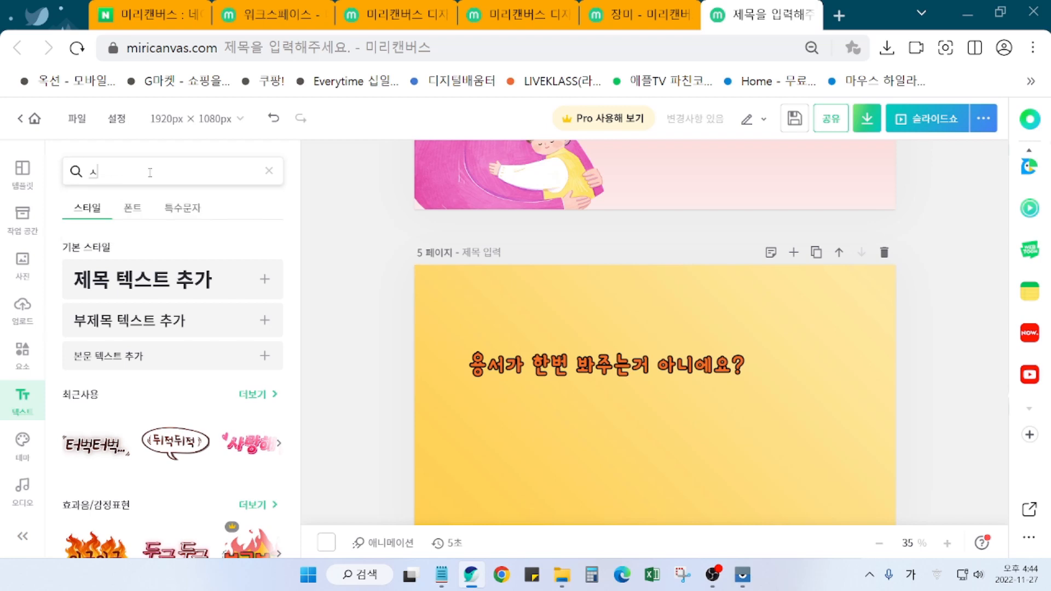
pyautogui.press('Return')
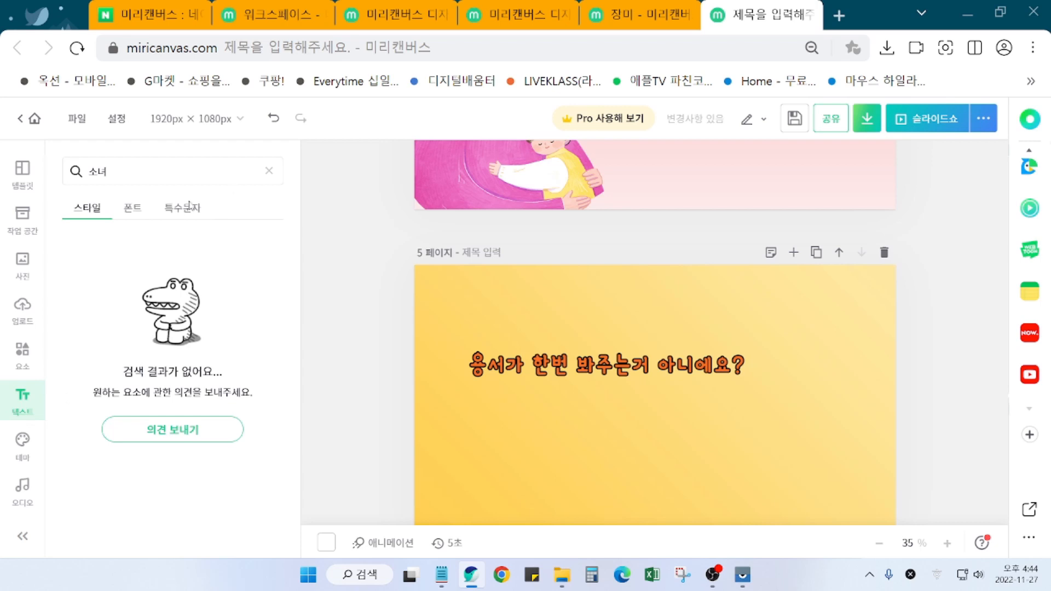
pyautogui.click(23, 366)
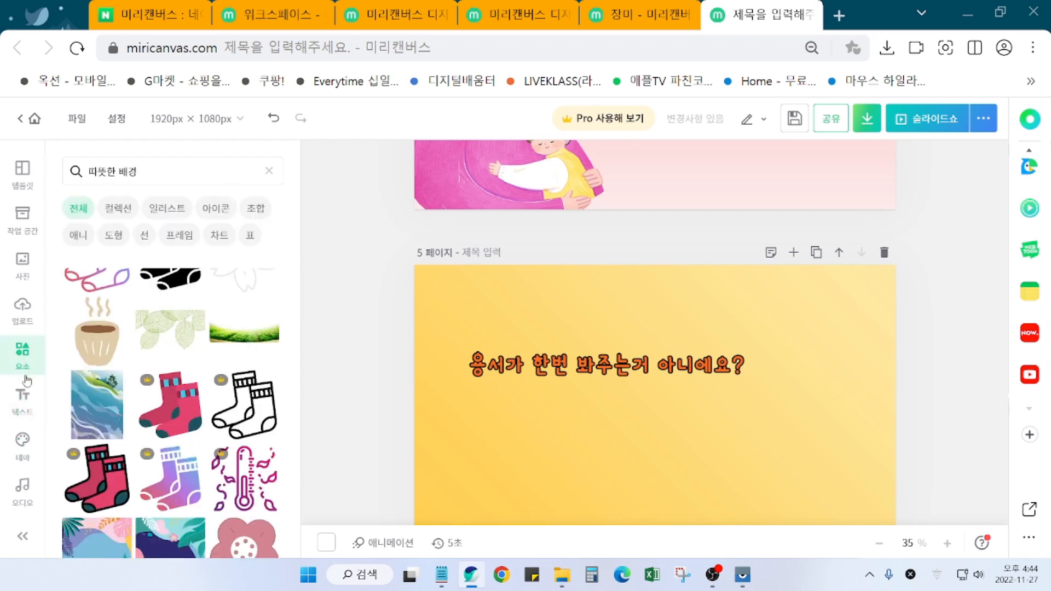
pyautogui.click(154, 177)
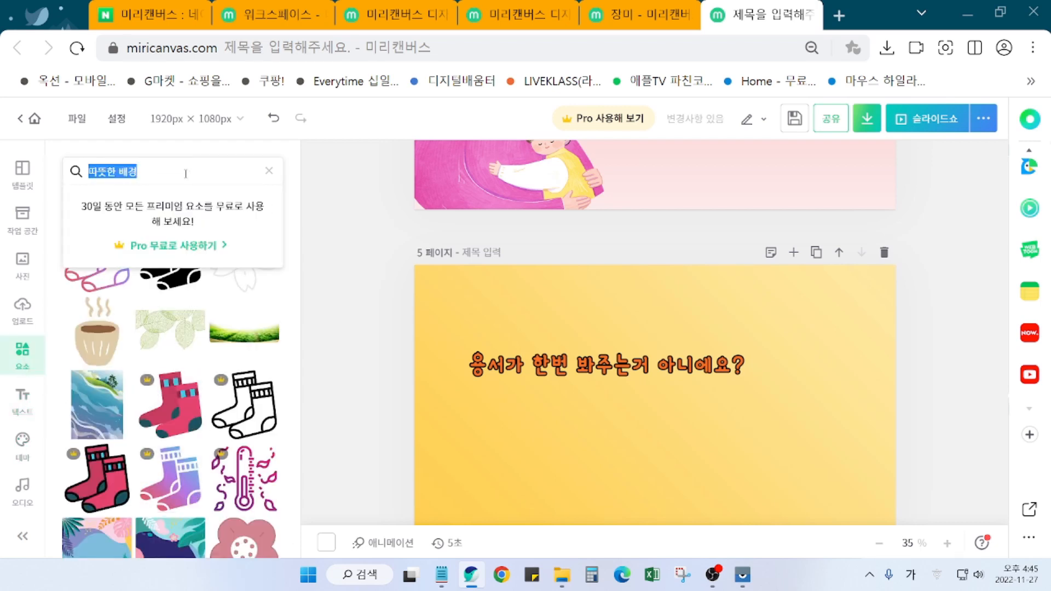
pyautogui.write('소녀')
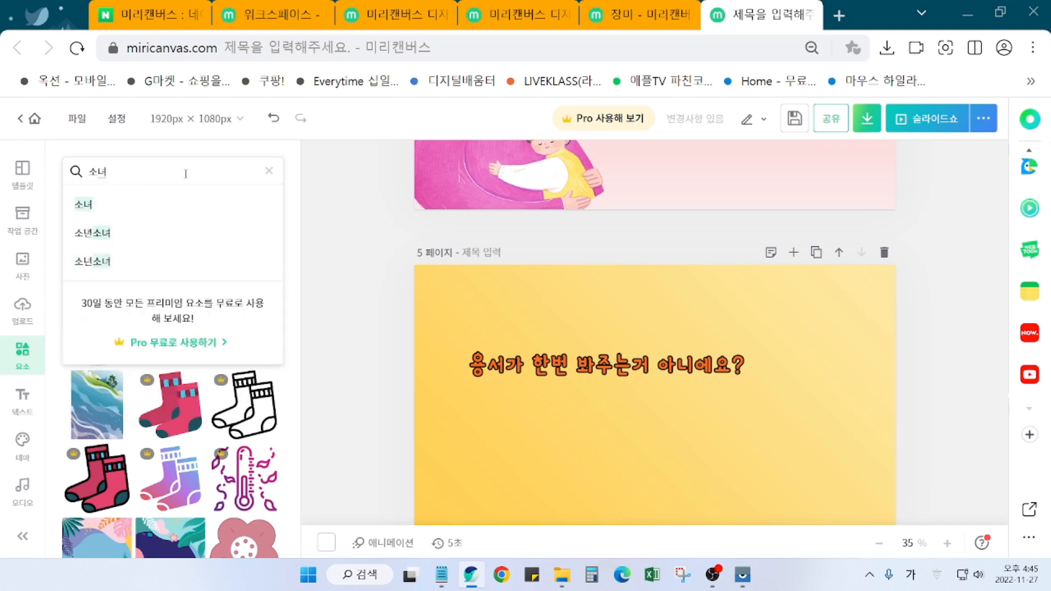
pyautogui.press('Return')
# Step: Add the girl holding a flower to page 5
pyautogui.scroll(-1, 201, 431)
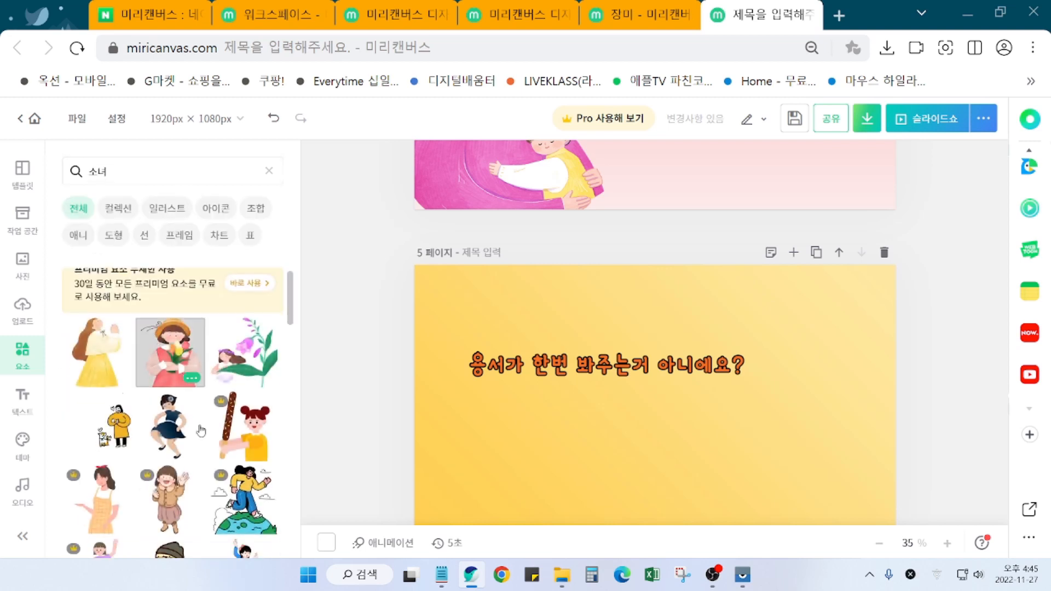
pyautogui.scroll(-5, 201, 431)
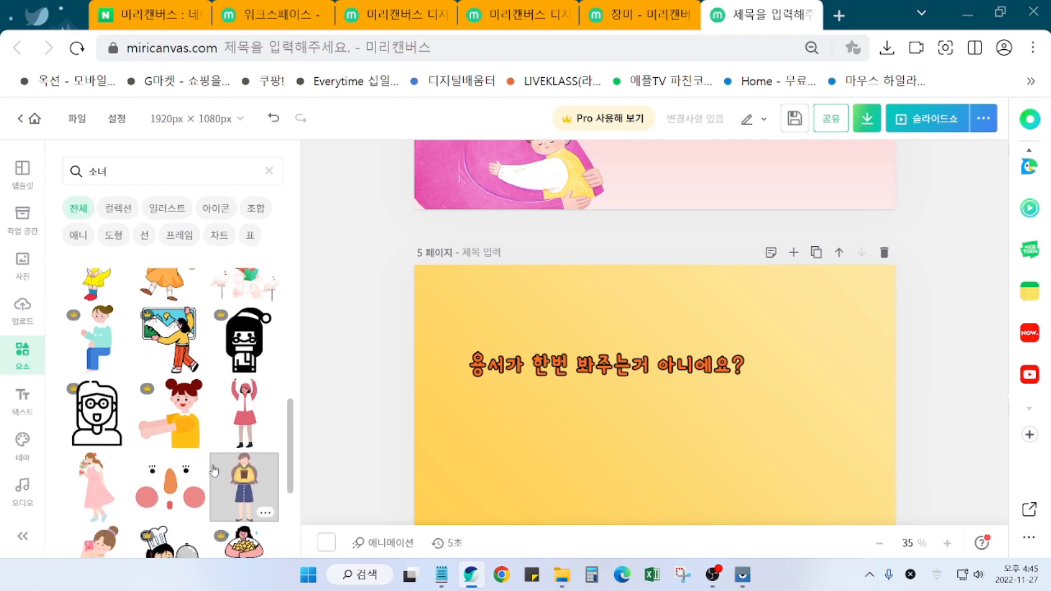
pyautogui.scroll(-2, 214, 470)
pyautogui.scroll(-4, 213, 473)
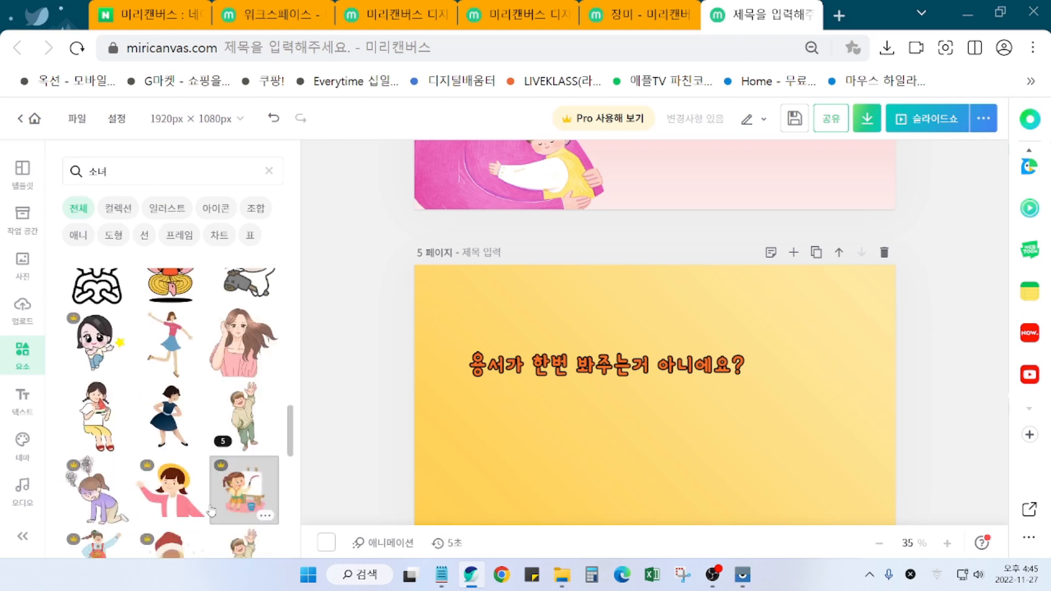
pyautogui.scroll(-3, 211, 511)
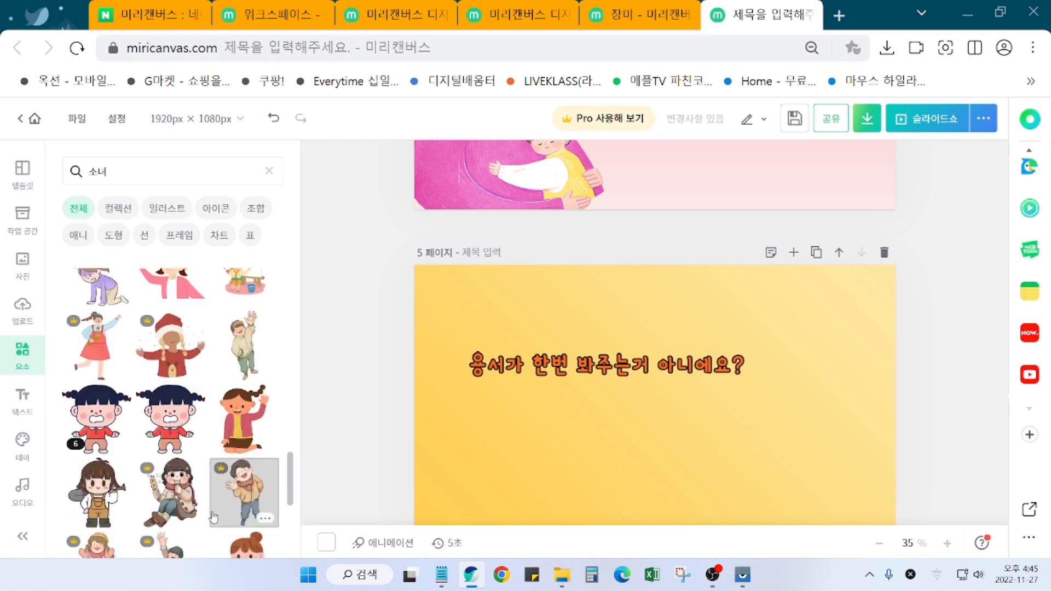
pyautogui.scroll(-3, 214, 517)
pyautogui.scroll(-1, 213, 518)
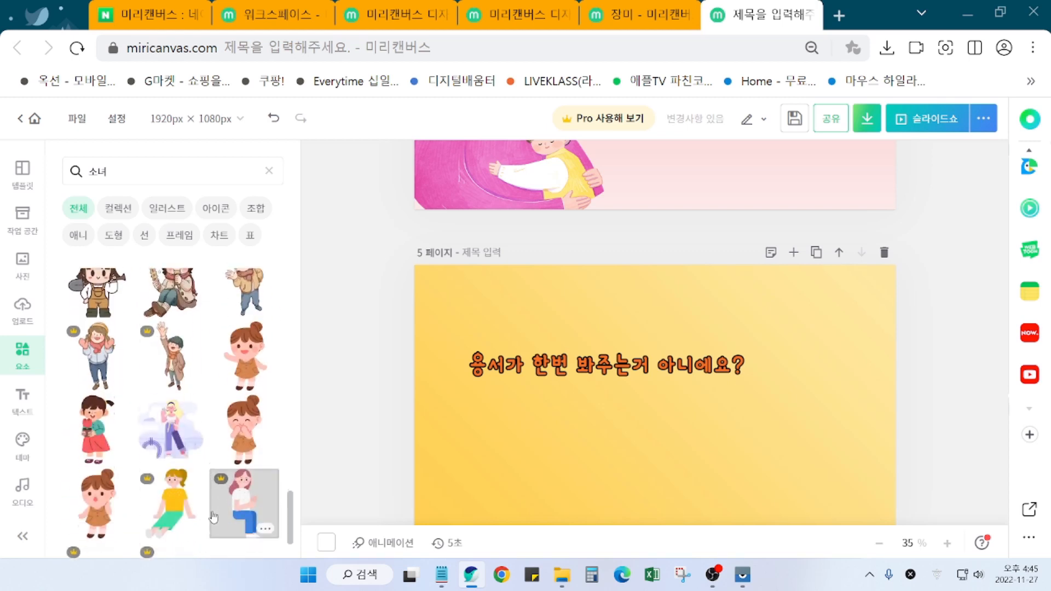
pyautogui.click(101, 436)
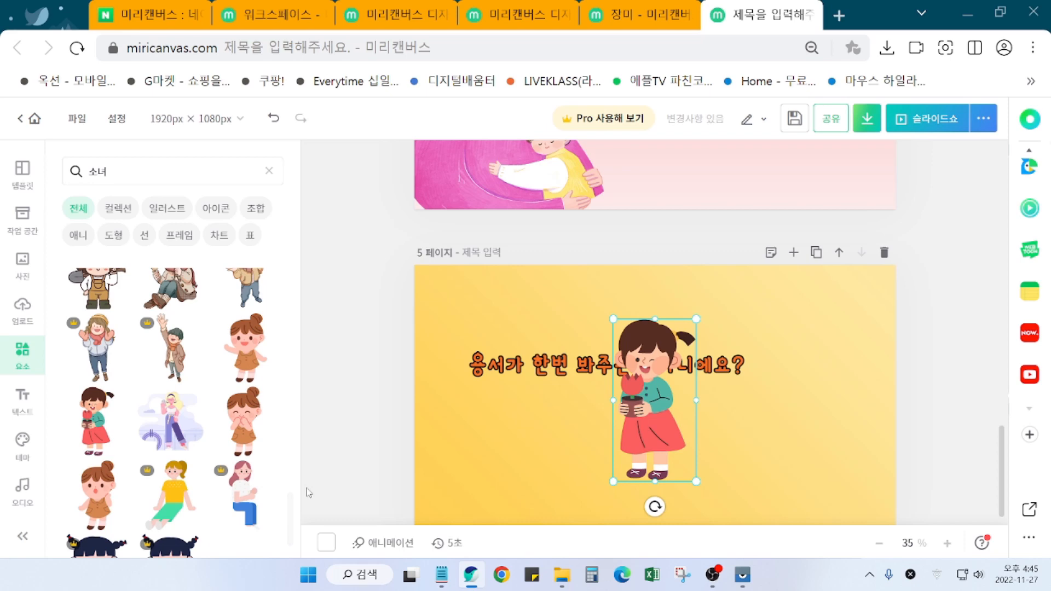
# Step: Place the running girl sticker at the lower right and delete the flower girl
pyautogui.scroll(-1, 308, 492)
pyautogui.scroll(-4, 204, 518)
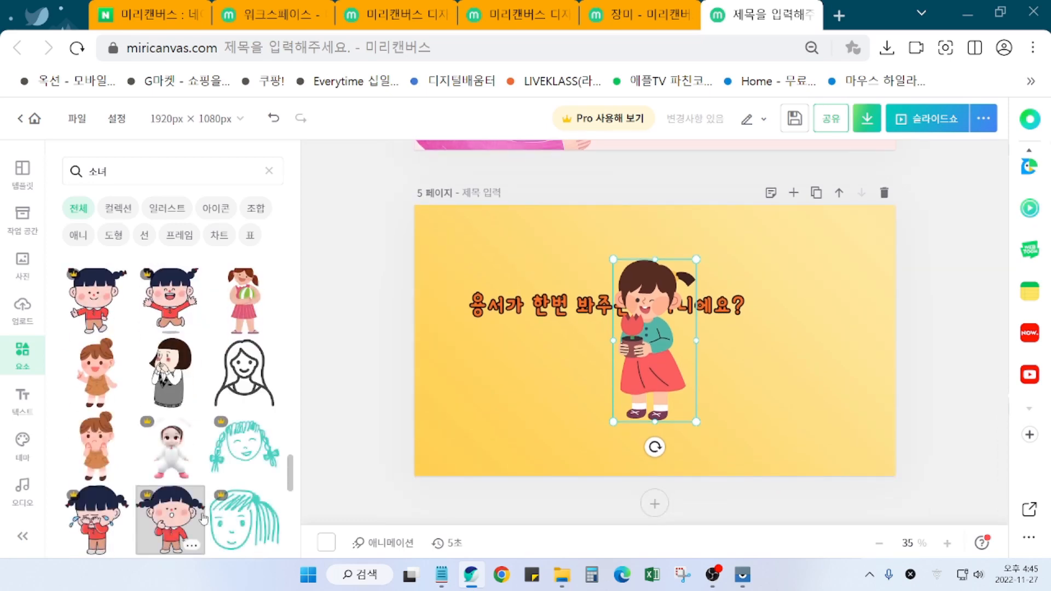
pyautogui.scroll(-3, 184, 491)
pyautogui.scroll(3, 183, 492)
pyautogui.scroll(-4, 181, 492)
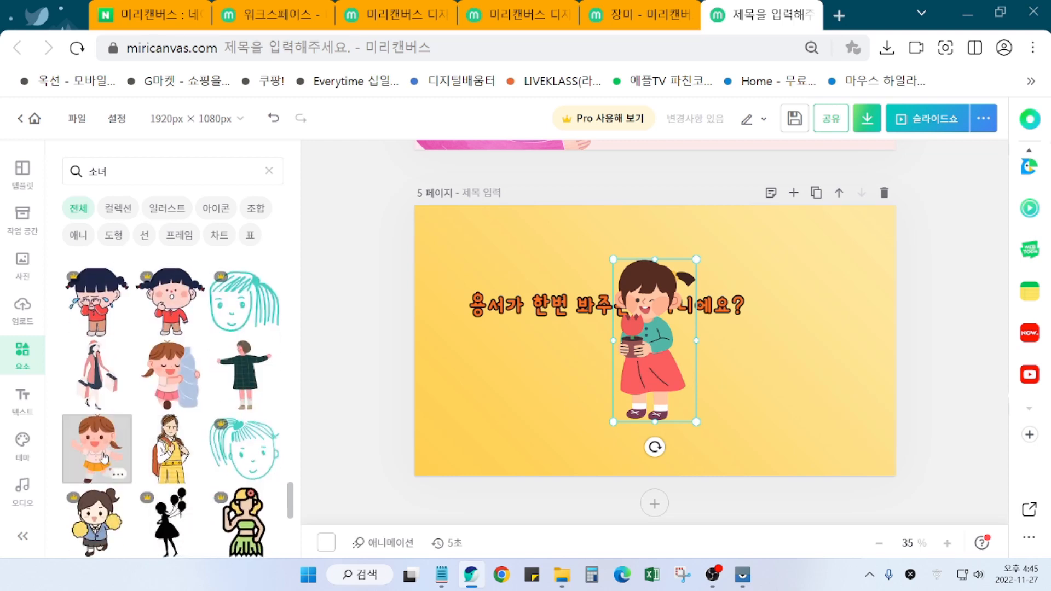
pyautogui.moveTo(103, 457); pyautogui.dragTo(798, 378)
pyautogui.click(639, 355)
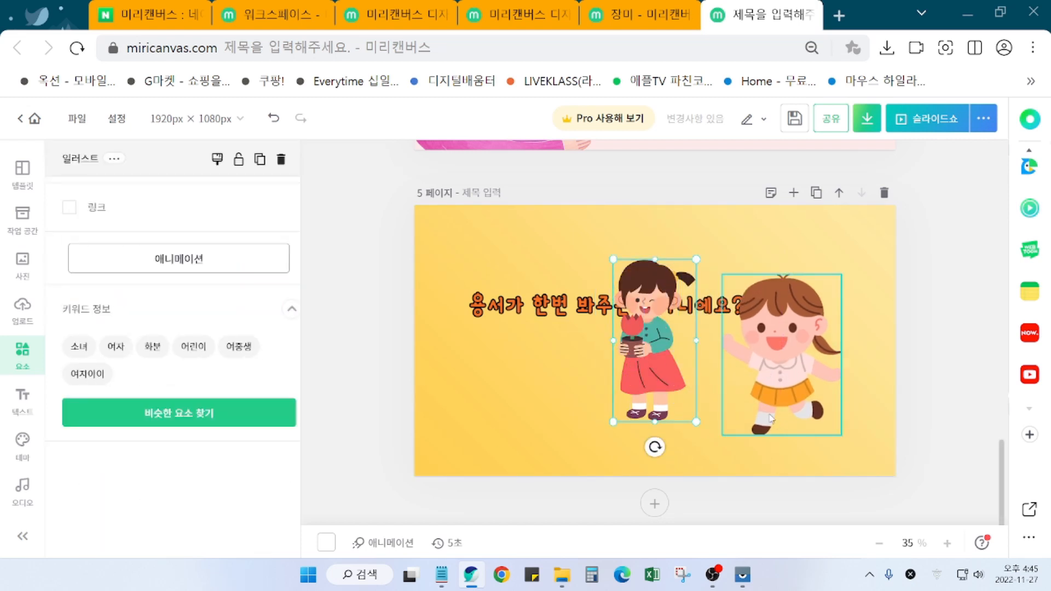
pyautogui.press('Delete')
pyautogui.moveTo(784, 378); pyautogui.dragTo(812, 389)
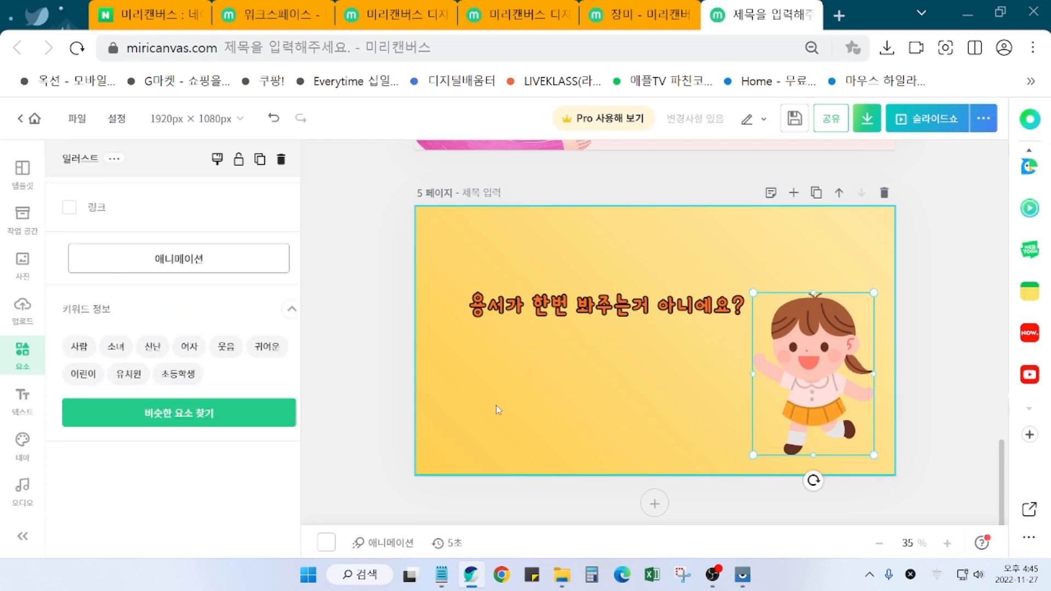
# Step: Nudge the title question text slightly up and adjust its tilt
pyautogui.click(630, 309)
pyautogui.moveTo(629, 310)
pyautogui.mouseDown()
pyautogui.moveTo(632, 280)
pyautogui.moveTo(619, 362)
pyautogui.moveTo(622, 301)
pyautogui.mouseUp()
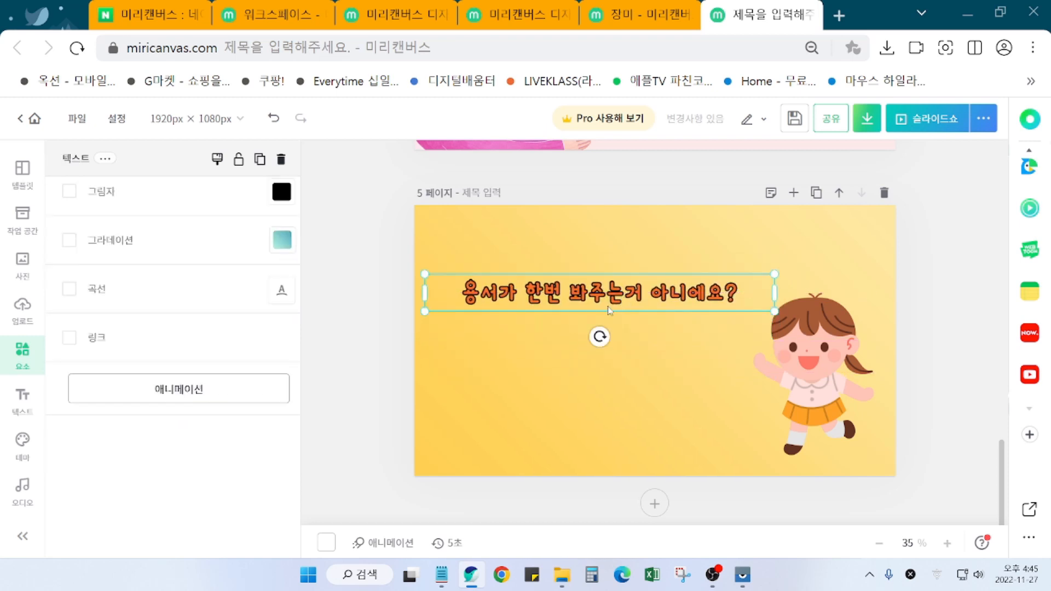
pyautogui.moveTo(600, 336); pyautogui.dragTo(600, 336)
pyautogui.click(454, 333)
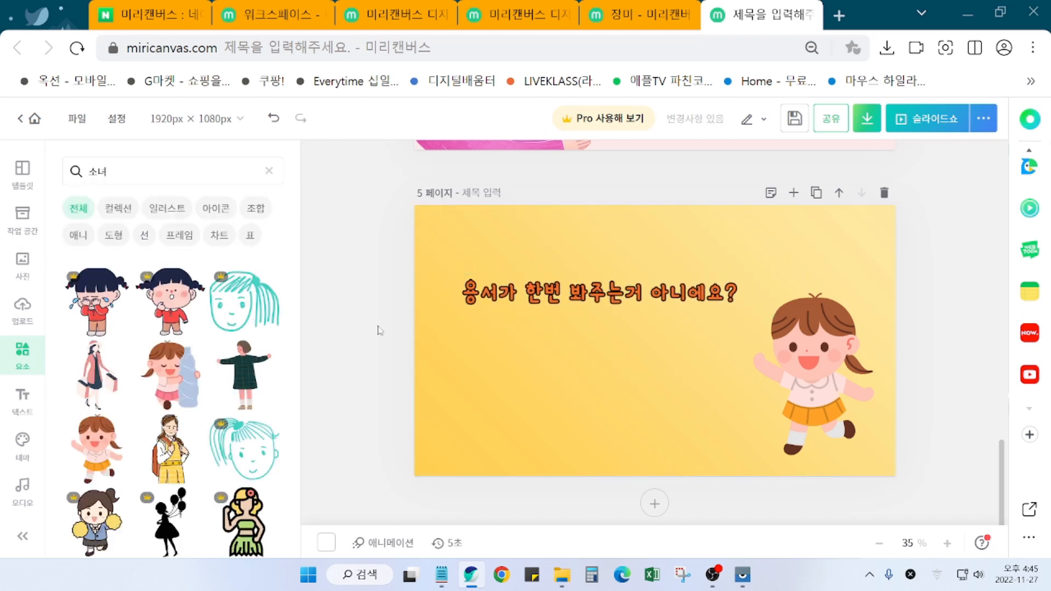
# Step: Search the elements for 말풍선 speech bubbles
pyautogui.click(126, 173)
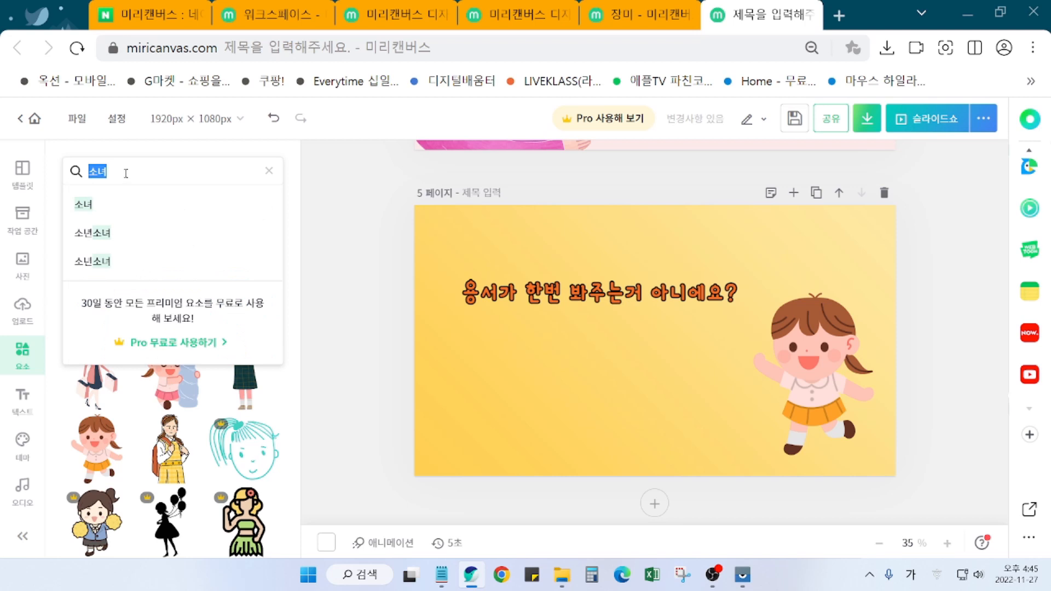
pyautogui.write('마ㄹ풍선')
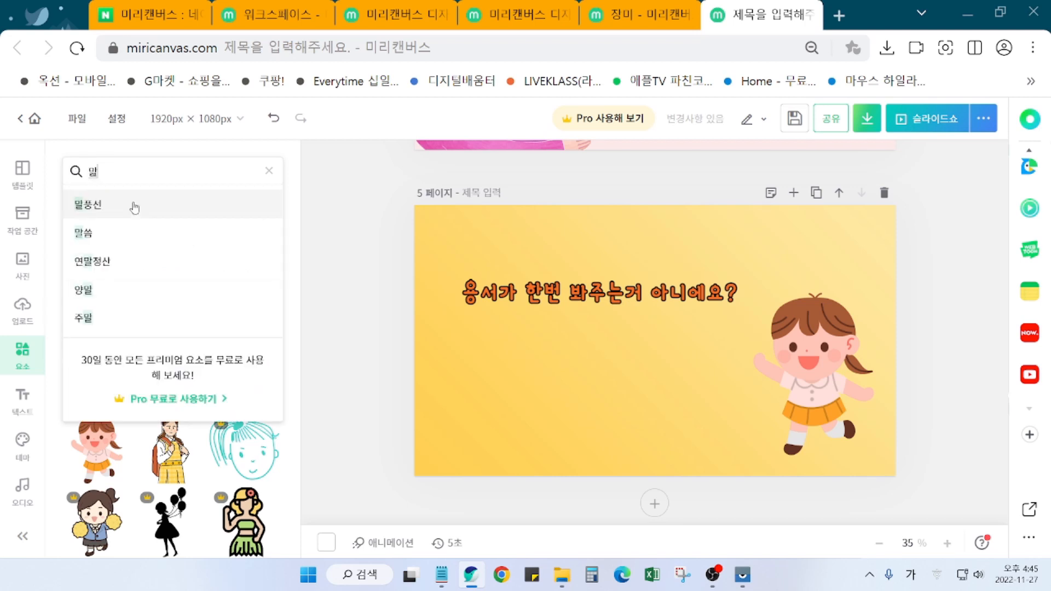
pyautogui.click(134, 206)
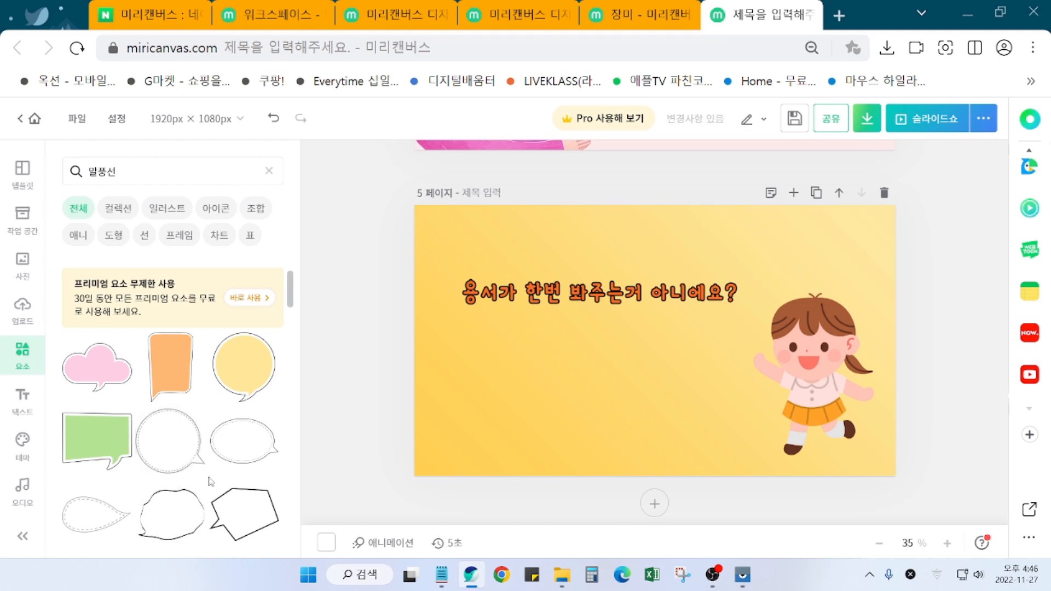
pyautogui.scroll(-2, 211, 481)
pyautogui.scroll(-5, 211, 481)
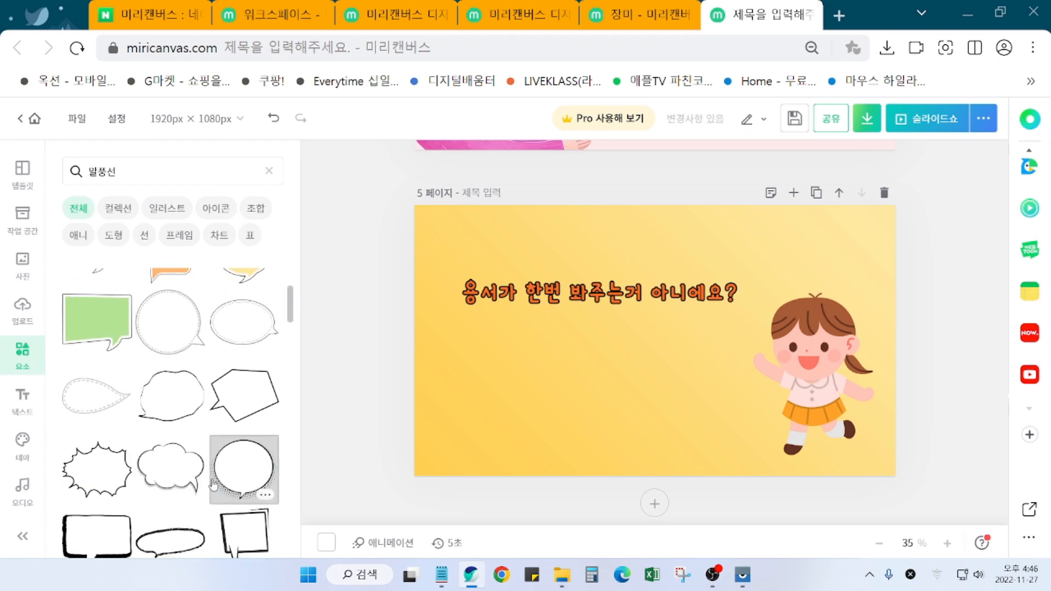
pyautogui.scroll(-10, 213, 483)
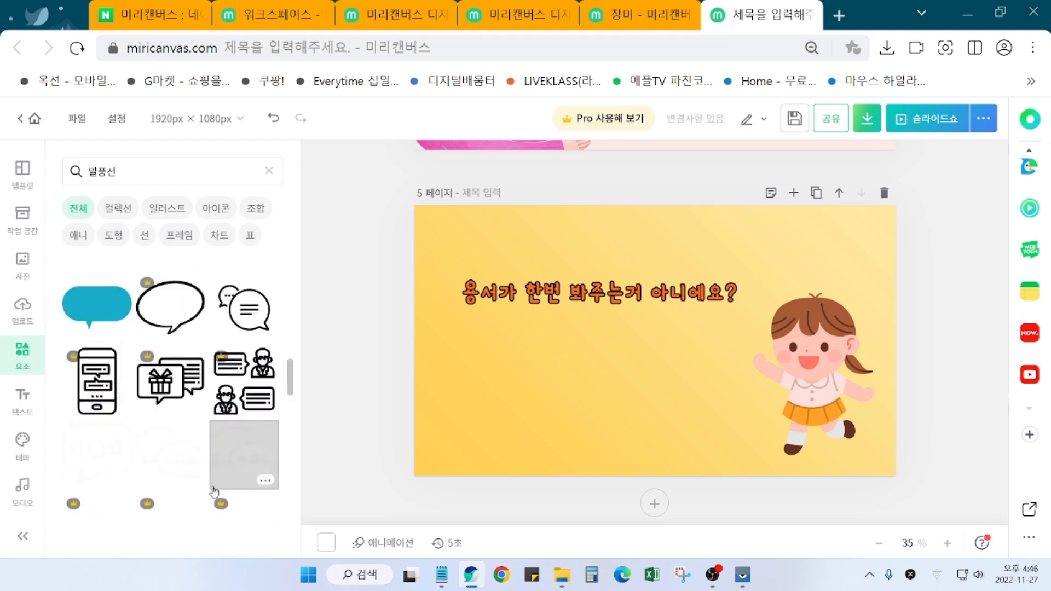
pyautogui.scroll(-6, 214, 494)
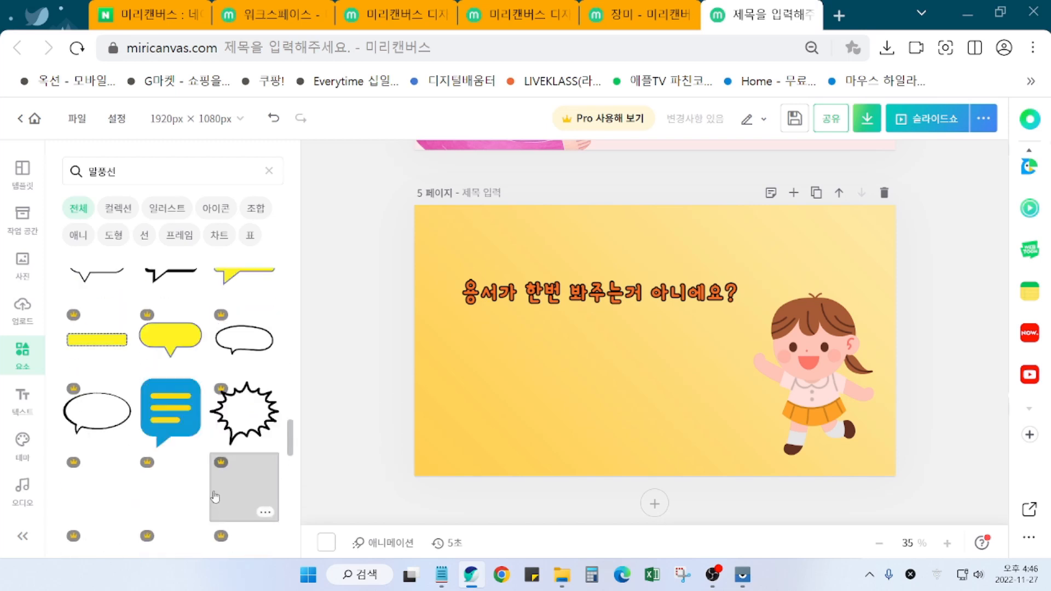
pyautogui.scroll(-4, 216, 503)
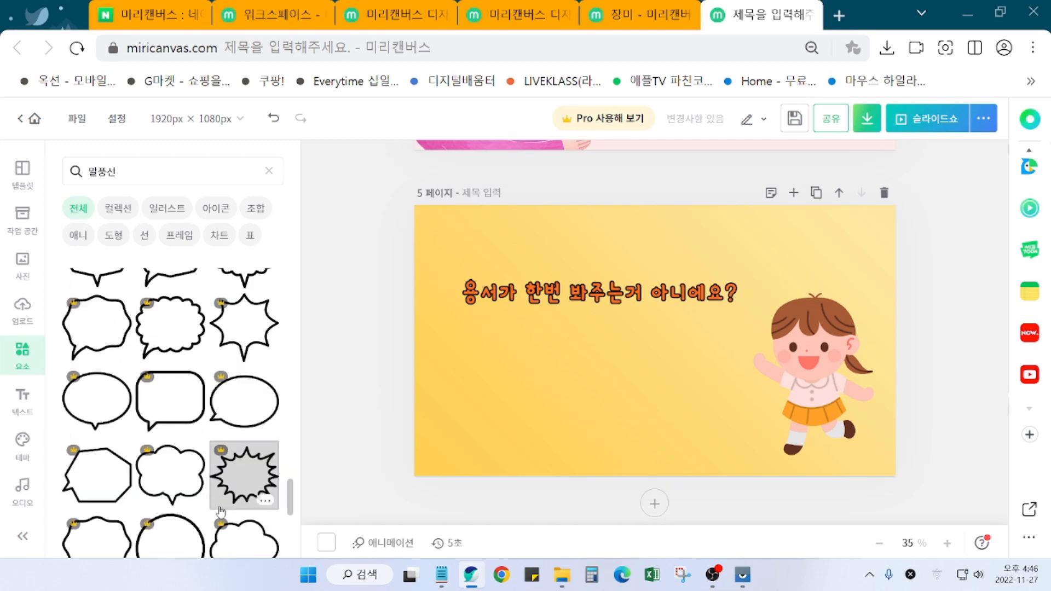
# Step: Add the yellow speech bubble to page 5
pyautogui.moveTo(290, 497); pyautogui.dragTo(300, 589)
pyautogui.scroll(-8, 236, 520)
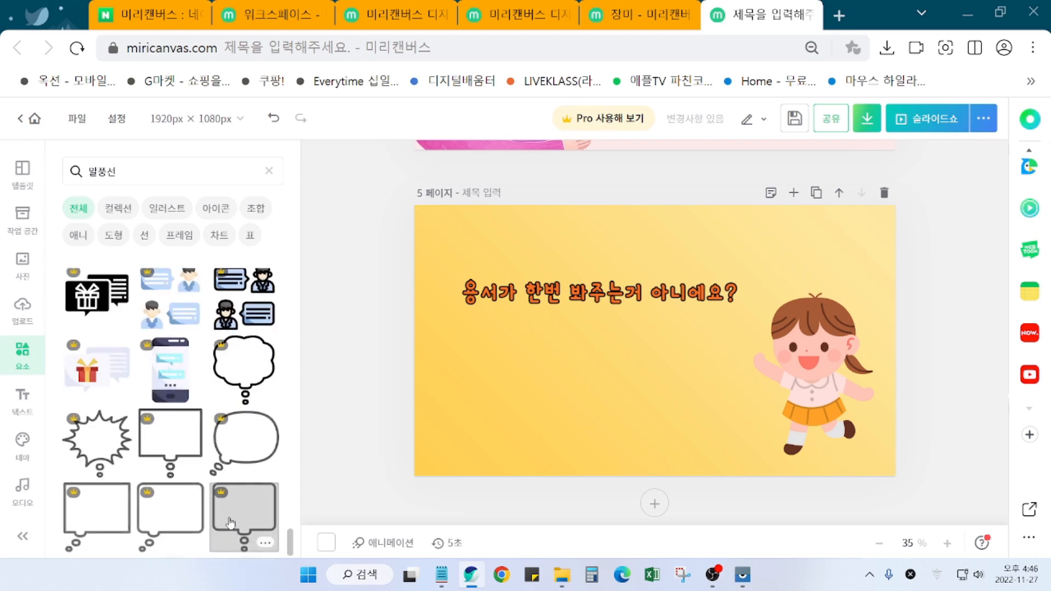
pyautogui.scroll(-6, 234, 525)
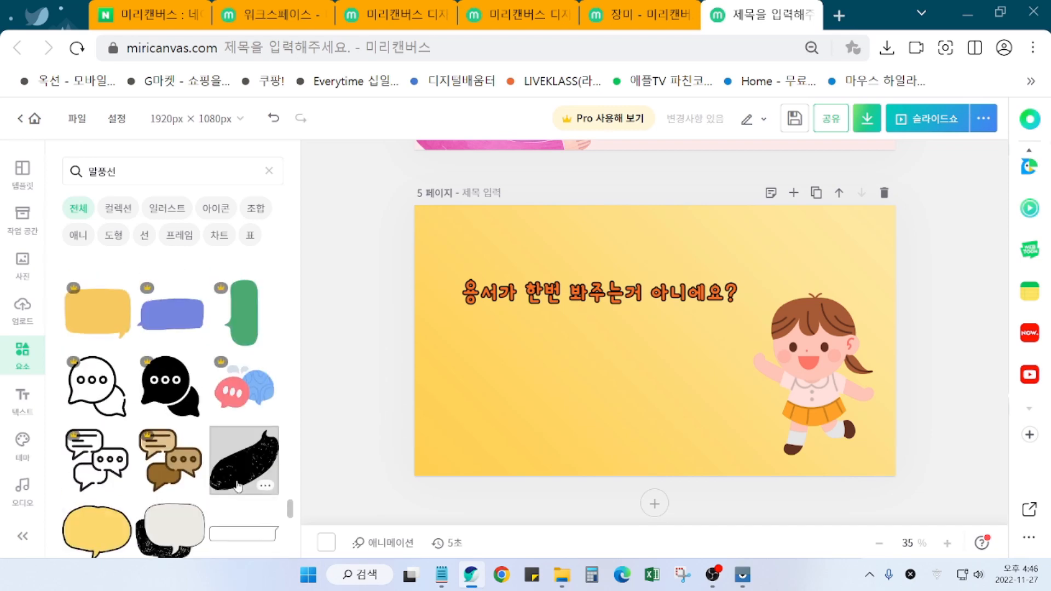
pyautogui.scroll(-2, 238, 483)
pyautogui.scroll(-5, 238, 484)
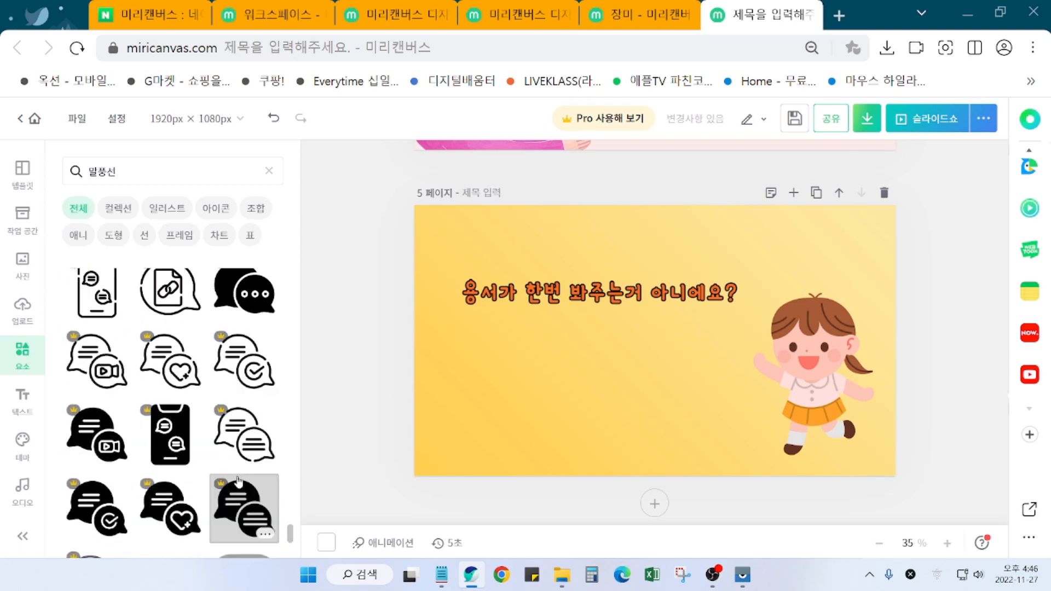
pyautogui.scroll(-2, 224, 476)
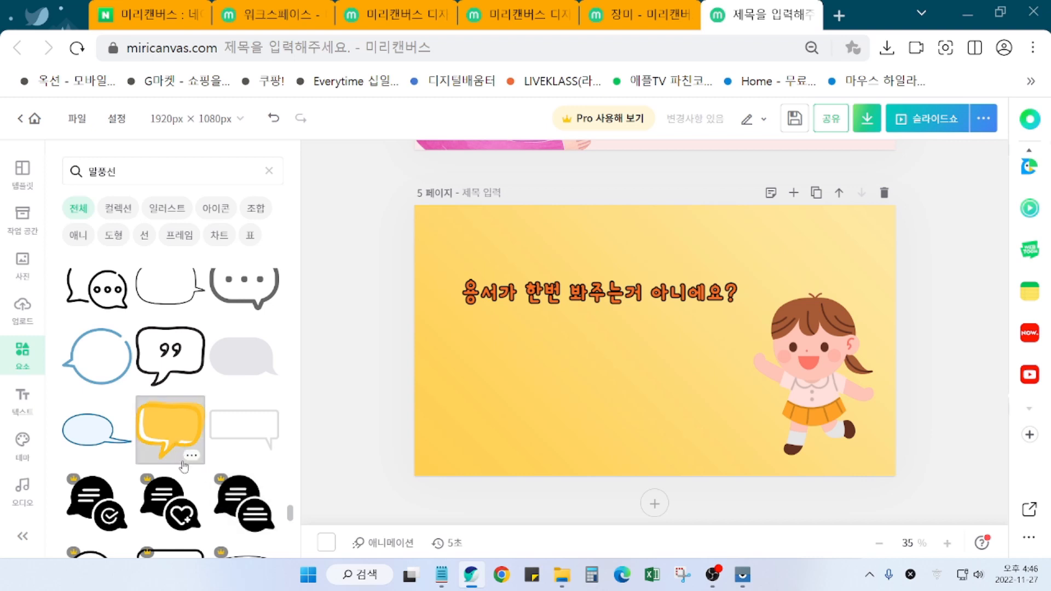
pyautogui.click(179, 433)
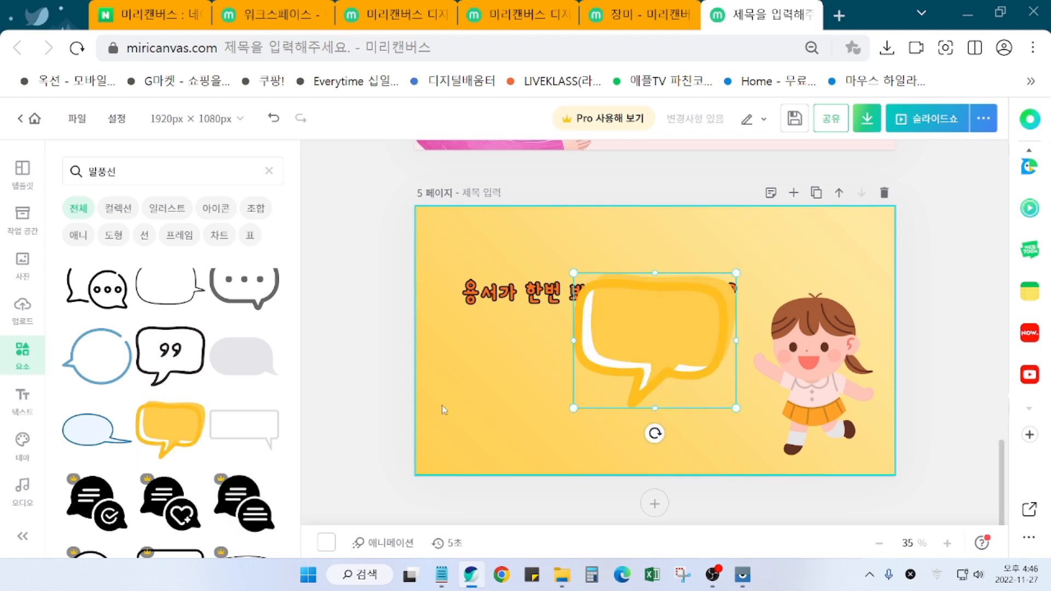
# Step: Recolour the yellow speech bubble light teal
pyautogui.click(367, 397)
pyautogui.click(648, 361)
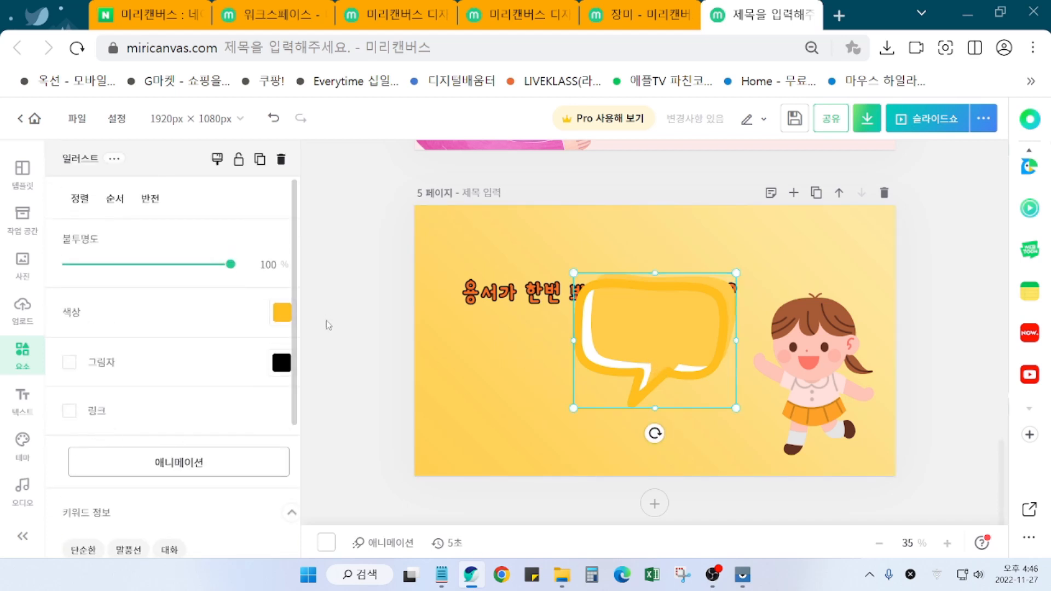
pyautogui.click(288, 322)
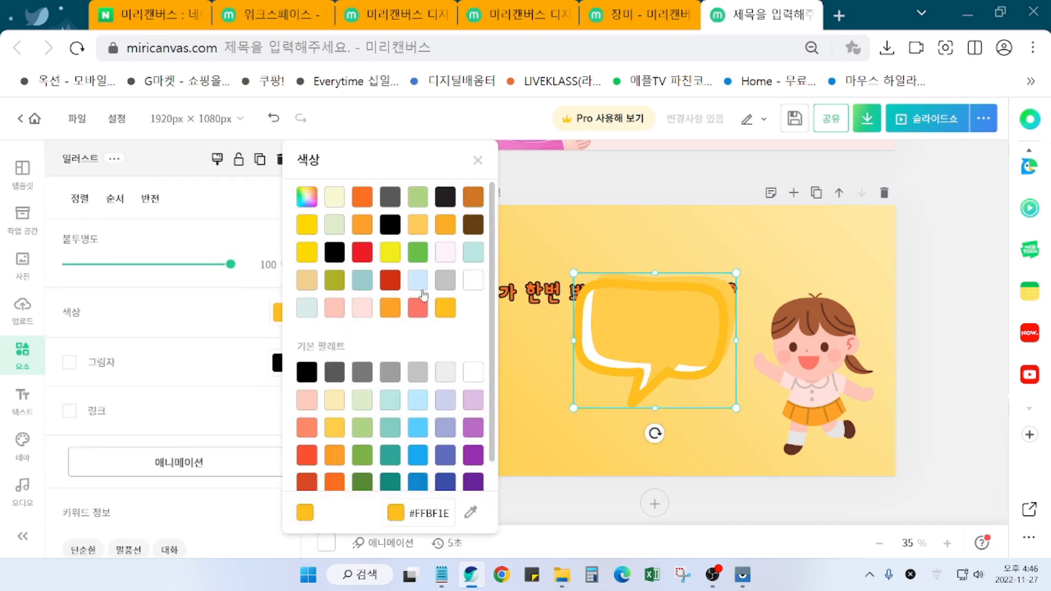
pyautogui.click(474, 253)
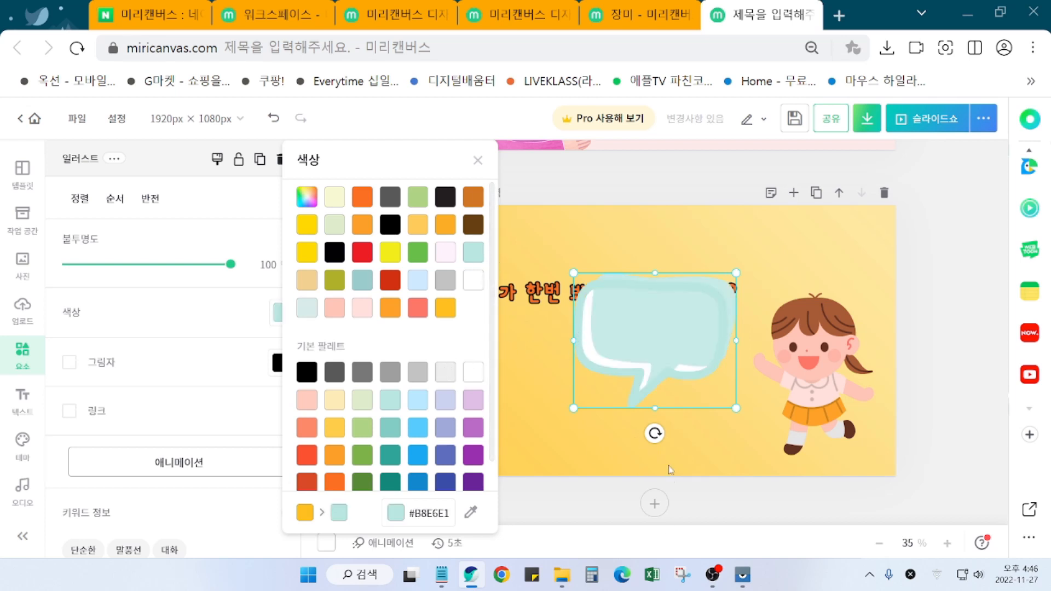
pyautogui.click(655, 438)
# Step: Flip the bubble horizontally, rotate it about 25°, and shrink it to 423 × 351 px
pyautogui.click(658, 385)
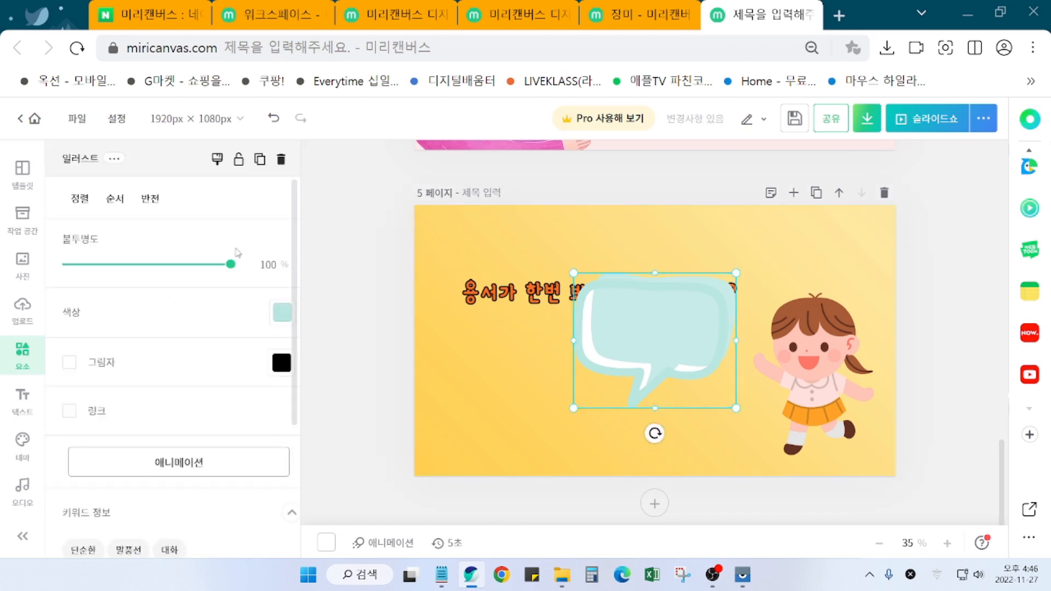
pyautogui.click(150, 198)
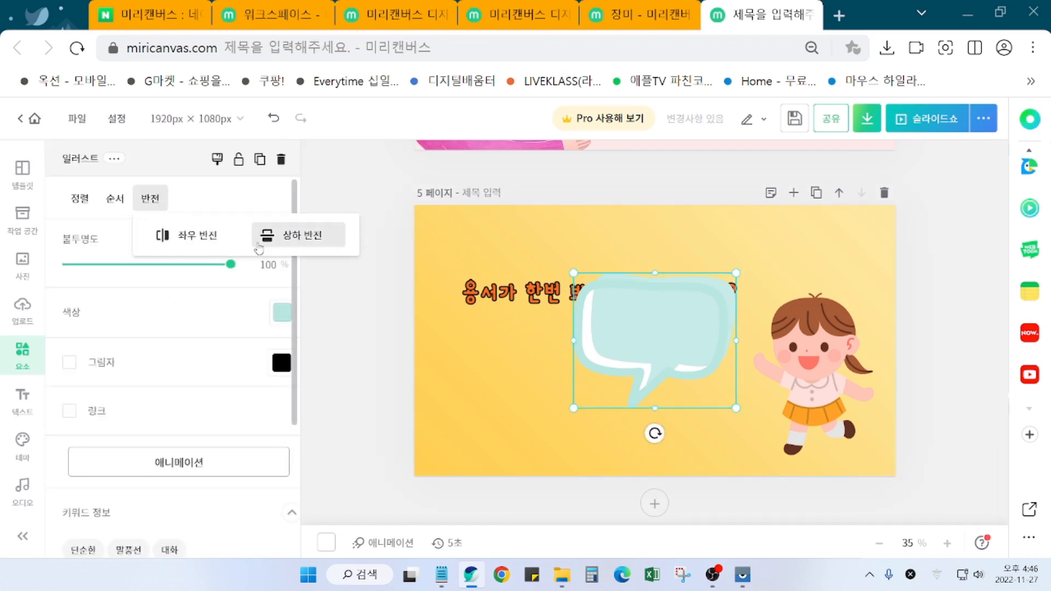
pyautogui.click(193, 236)
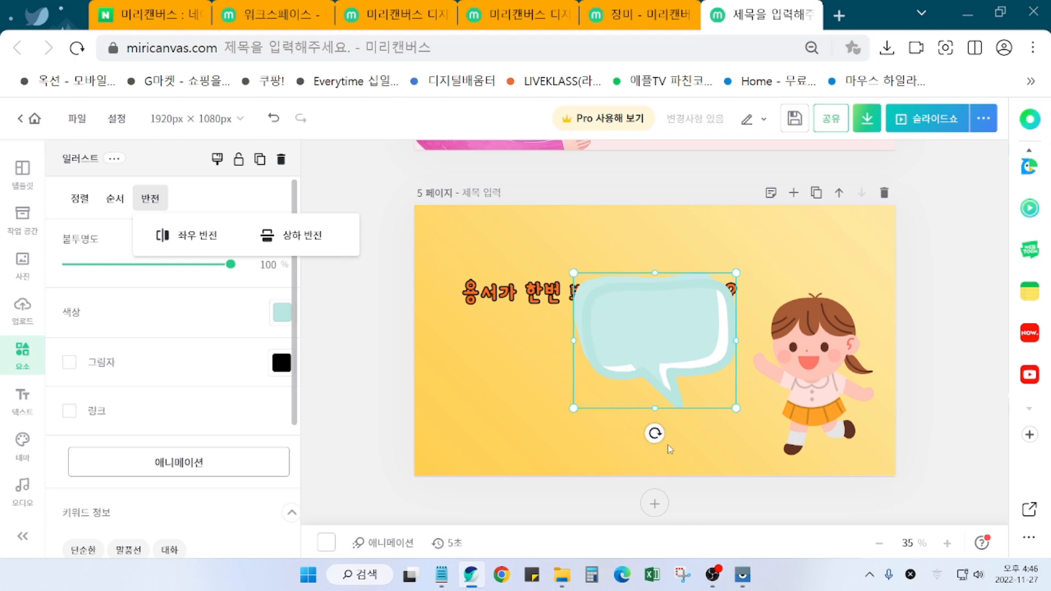
pyautogui.moveTo(655, 435); pyautogui.dragTo(686, 428)
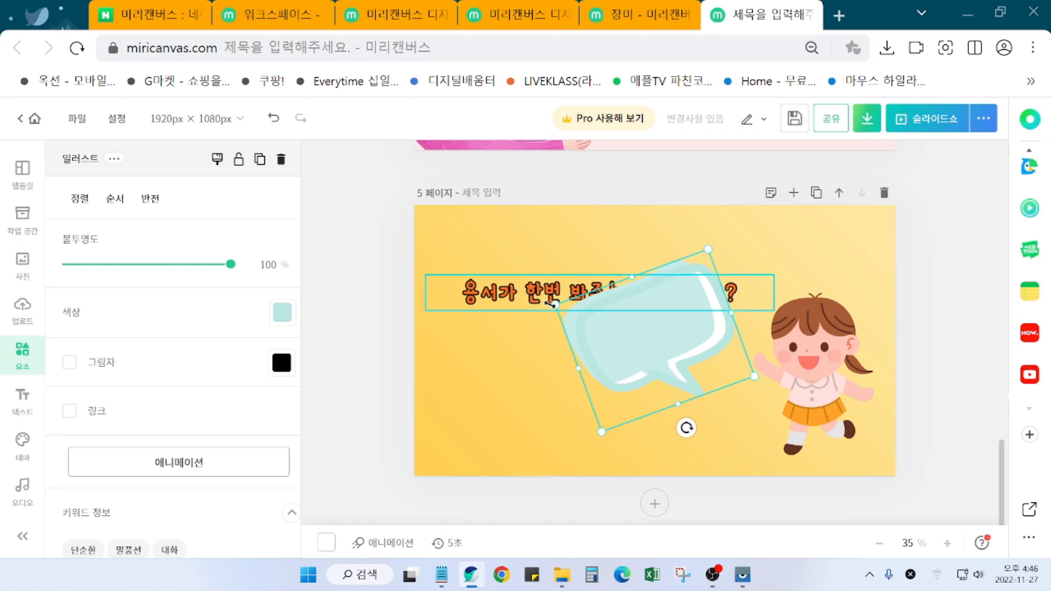
pyautogui.moveTo(554, 307); pyautogui.dragTo(620, 339)
pyautogui.moveTo(682, 360); pyautogui.dragTo(665, 381)
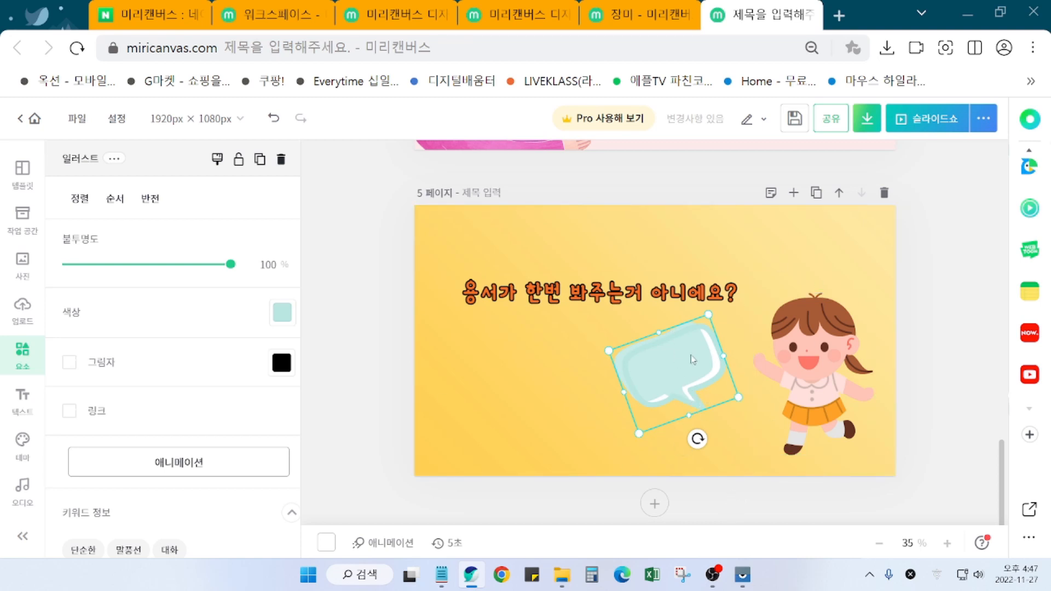
# Step: Delete the speech bubble and shrink the girl illustration
pyautogui.press('Delete')
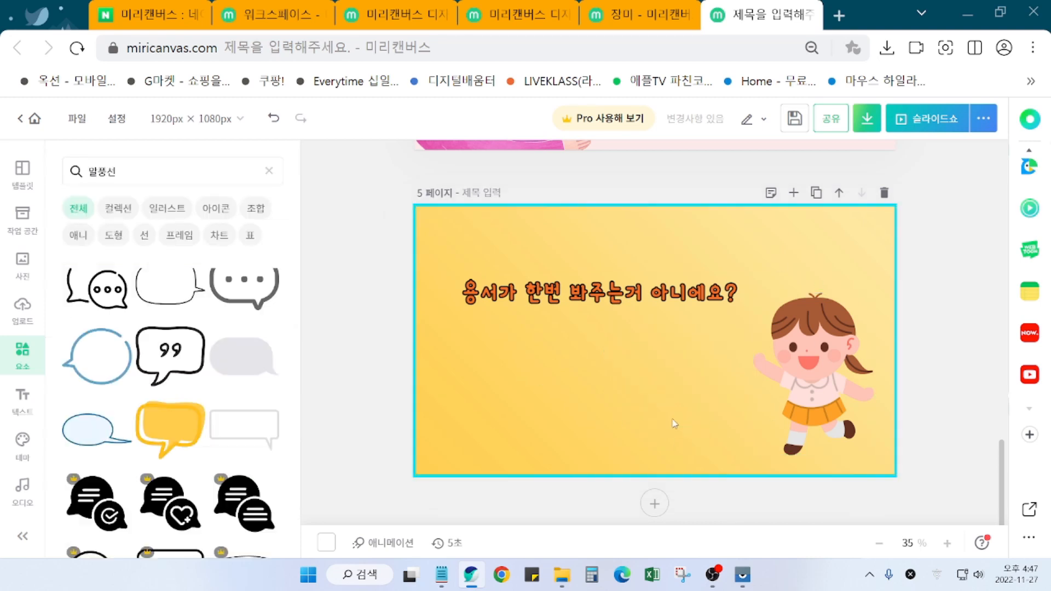
pyautogui.moveTo(607, 308); pyautogui.dragTo(606, 316)
pyautogui.click(826, 364)
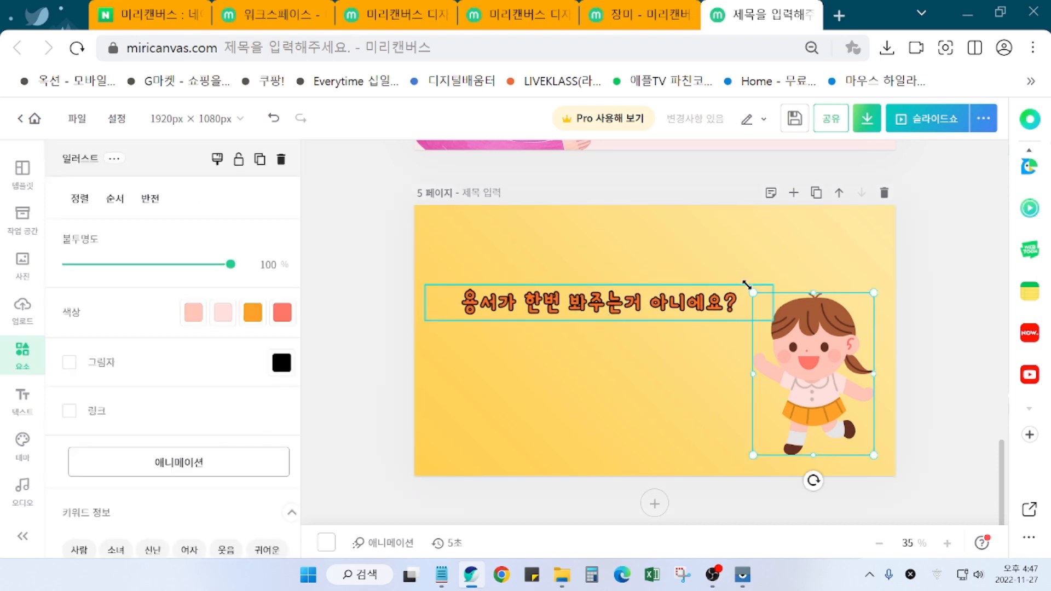
pyautogui.moveTo(752, 291); pyautogui.dragTo(775, 323)
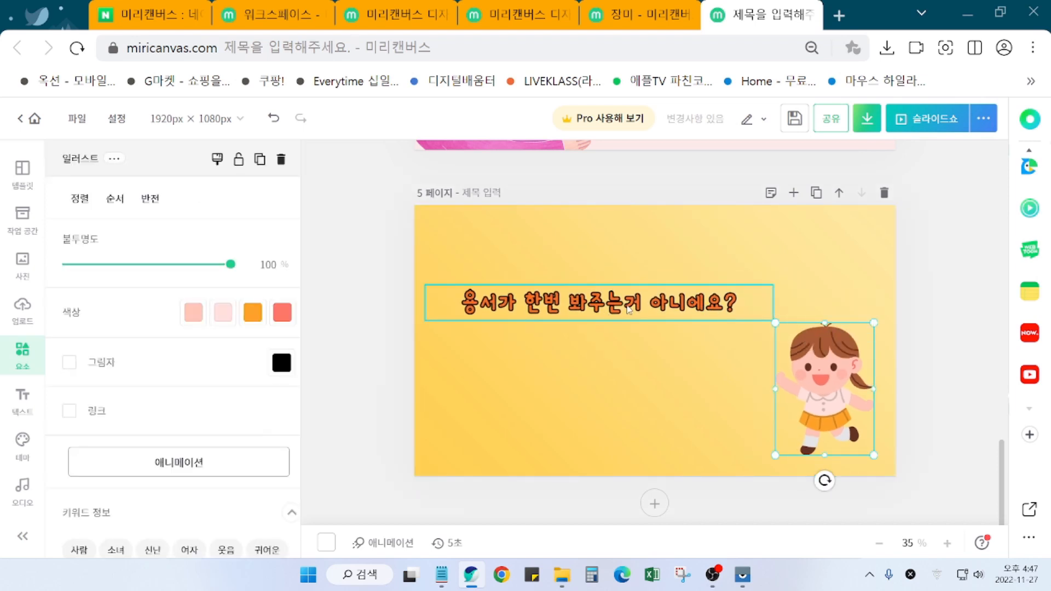
# Step: Move the title text down to the middle of page 5
pyautogui.moveTo(632, 314)
pyautogui.mouseDown()
pyautogui.moveTo(643, 308)
pyautogui.moveTo(631, 299)
pyautogui.moveTo(642, 304)
pyautogui.mouseUp()
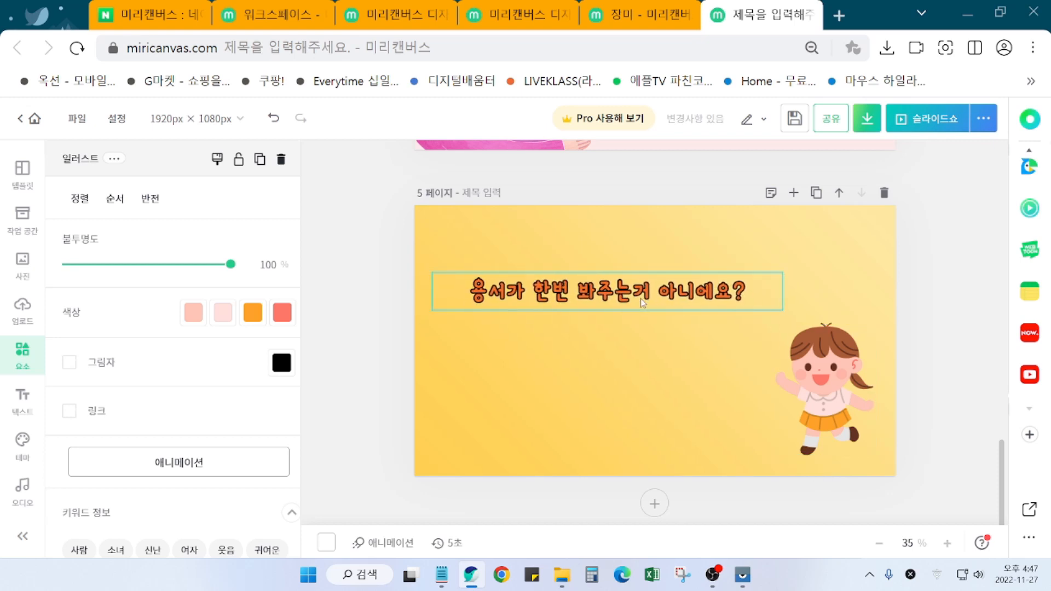
pyautogui.click(640, 297)
pyautogui.moveTo(646, 301); pyautogui.dragTo(635, 350)
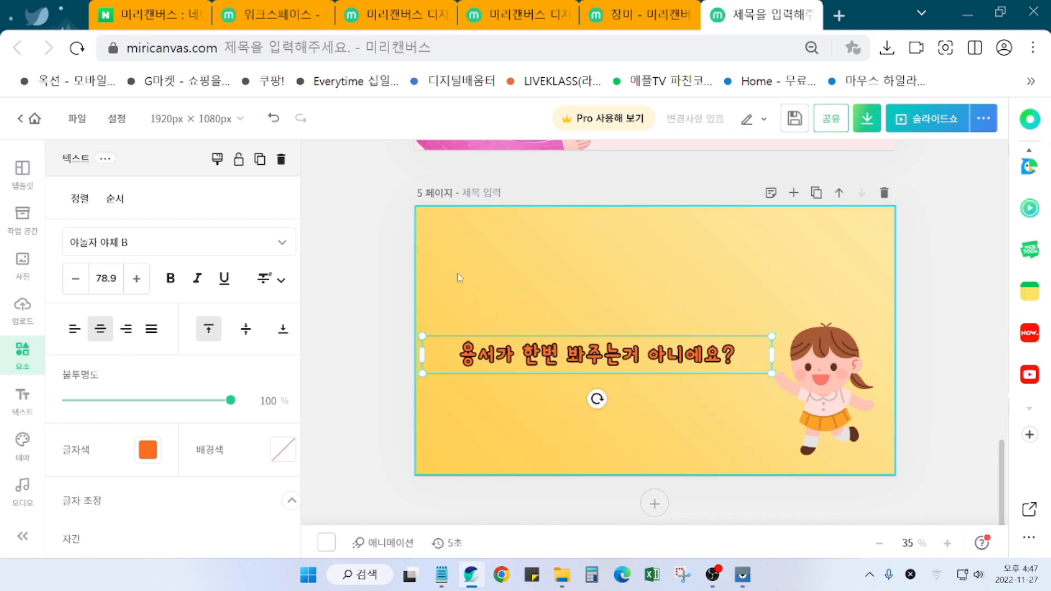
pyautogui.click(351, 391)
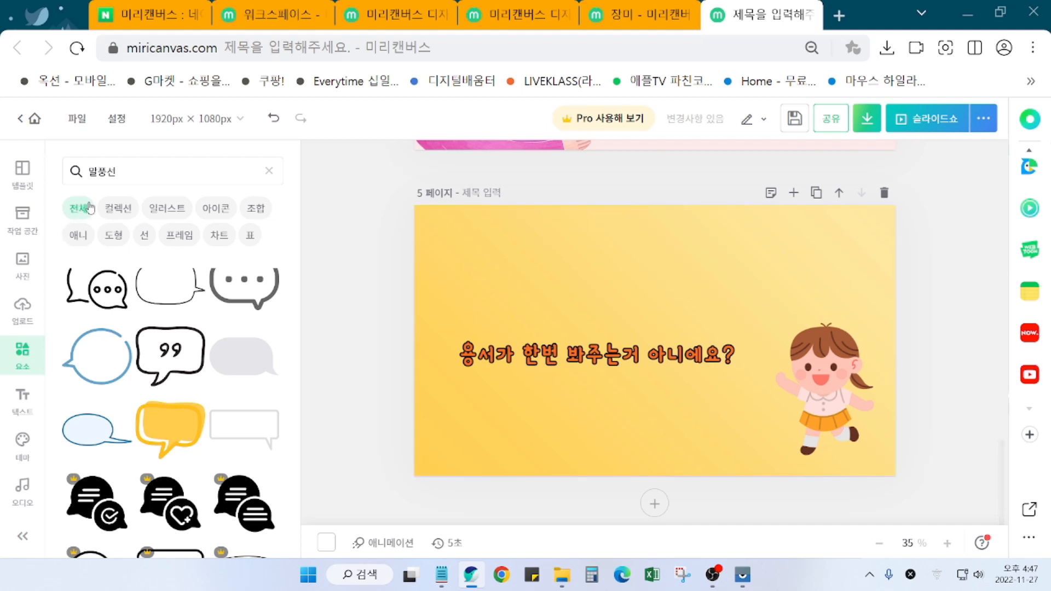
# Step: Search the Elements panel for 풍선 (balloons) and browse the results
pyautogui.click(111, 173)
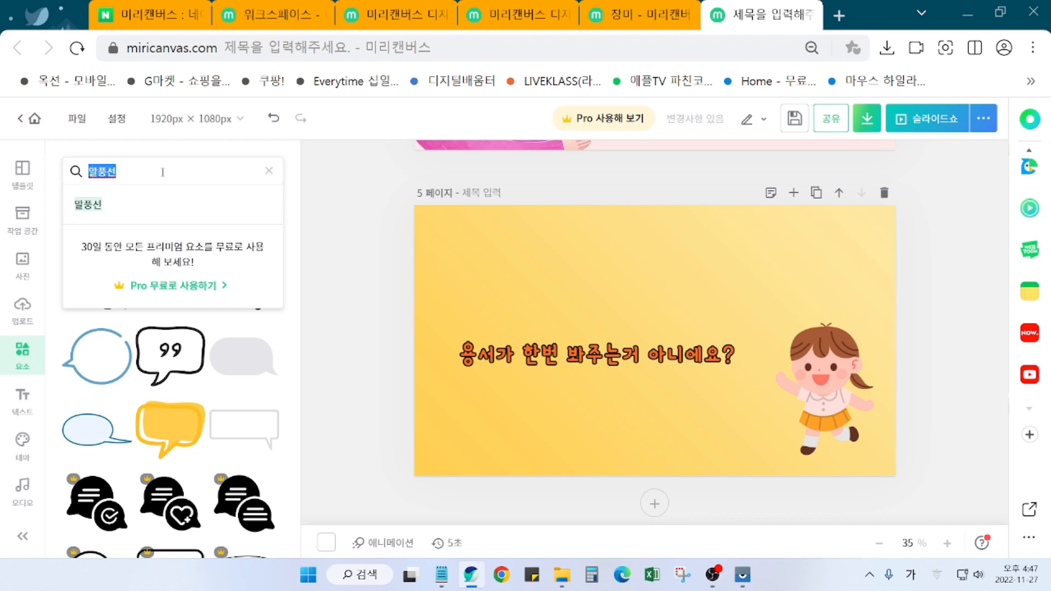
pyautogui.write('풍선')
pyautogui.press('Return')
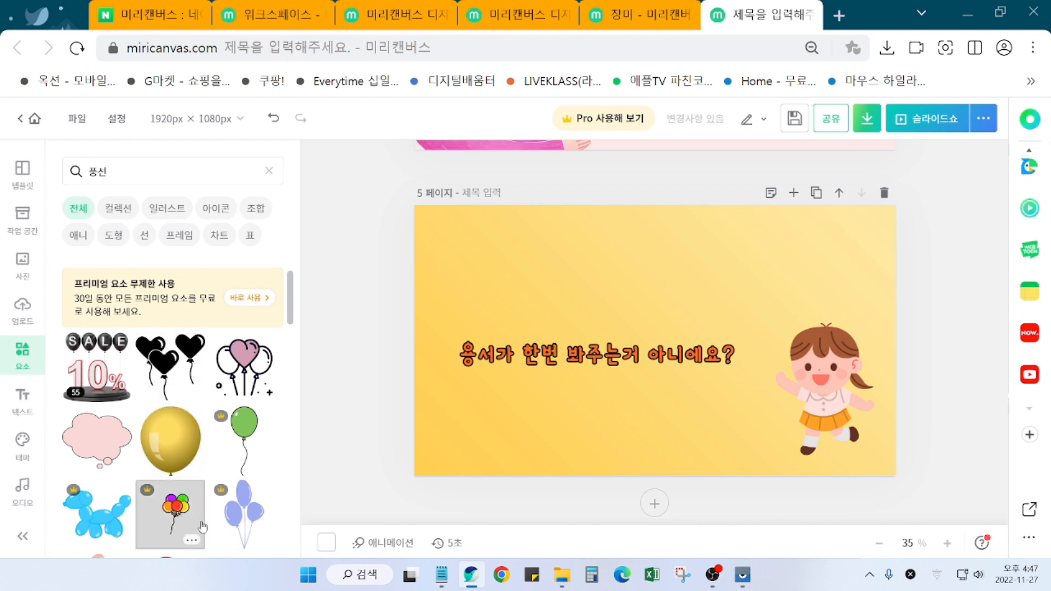
pyautogui.scroll(-2, 200, 520)
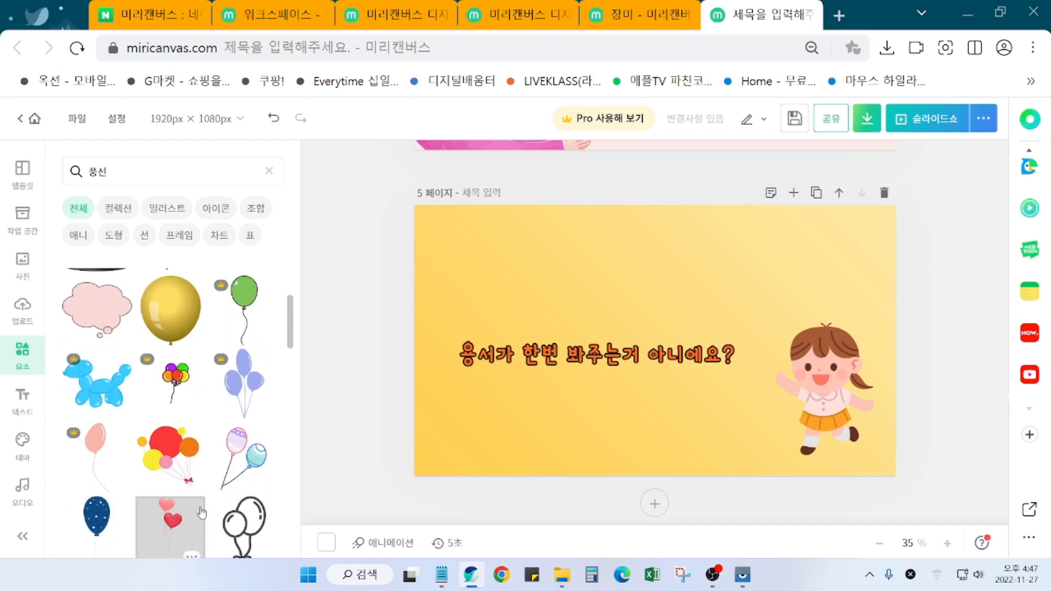
pyautogui.scroll(-2, 197, 512)
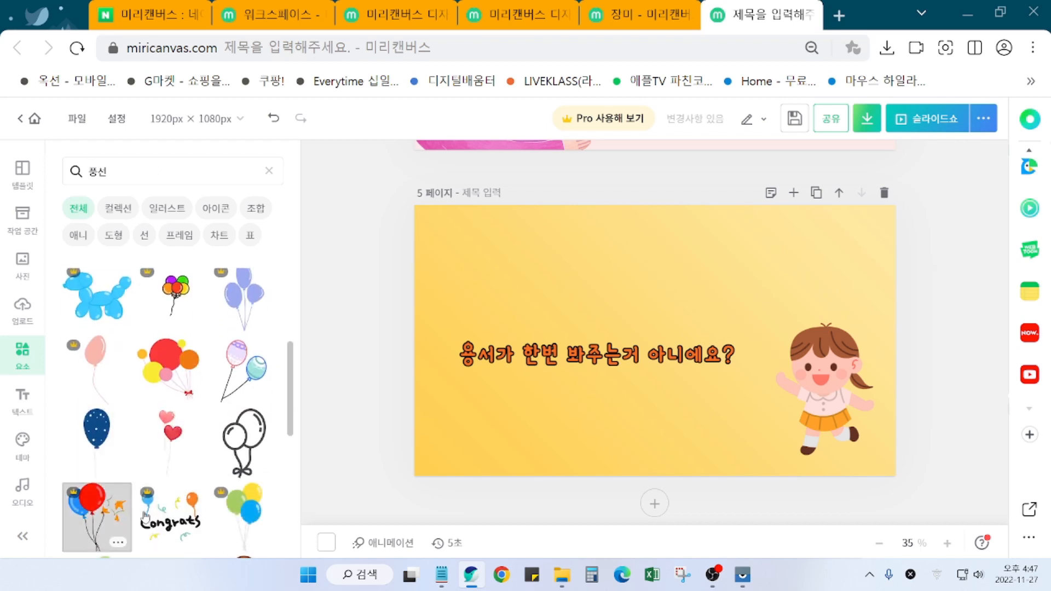
pyautogui.scroll(-3, 125, 498)
pyautogui.scroll(1, 147, 513)
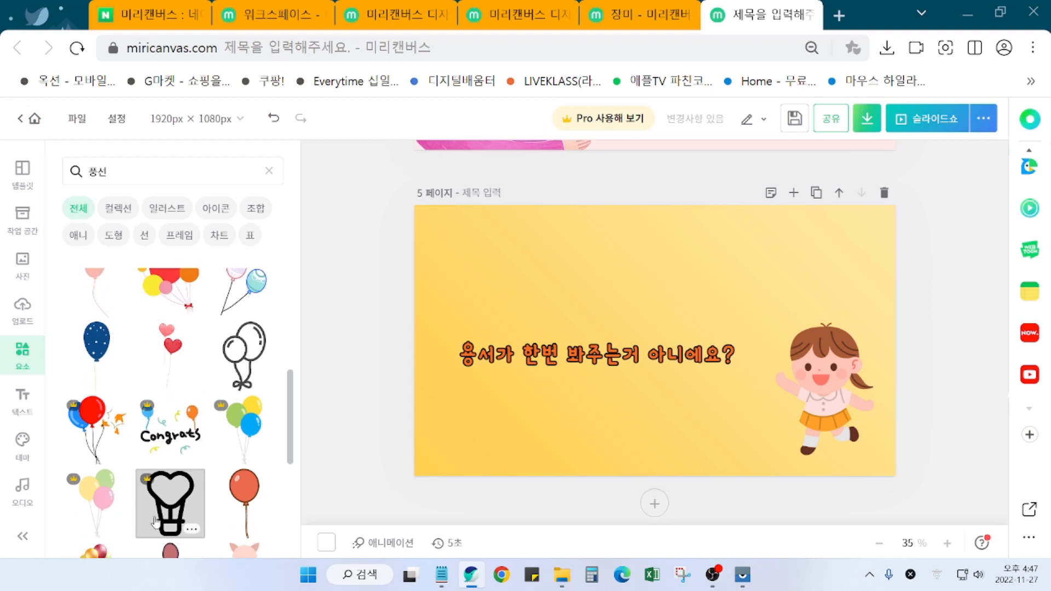
pyautogui.scroll(-2, 161, 520)
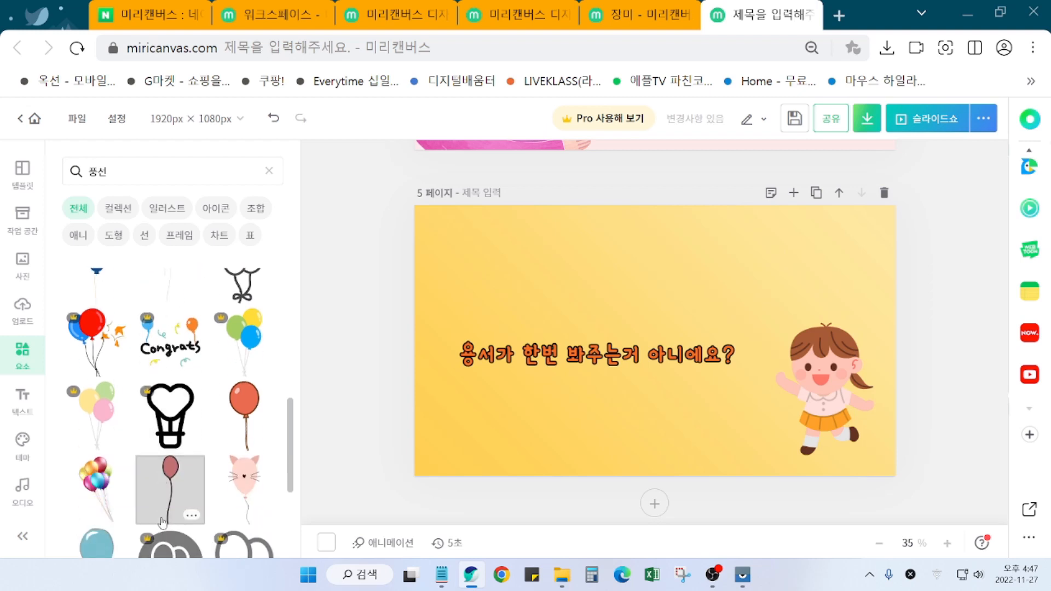
pyautogui.scroll(3, 160, 416)
# Step: Add the two-heart balloon illustration and place it at page 5's right edge beside the girl
pyautogui.click(162, 397)
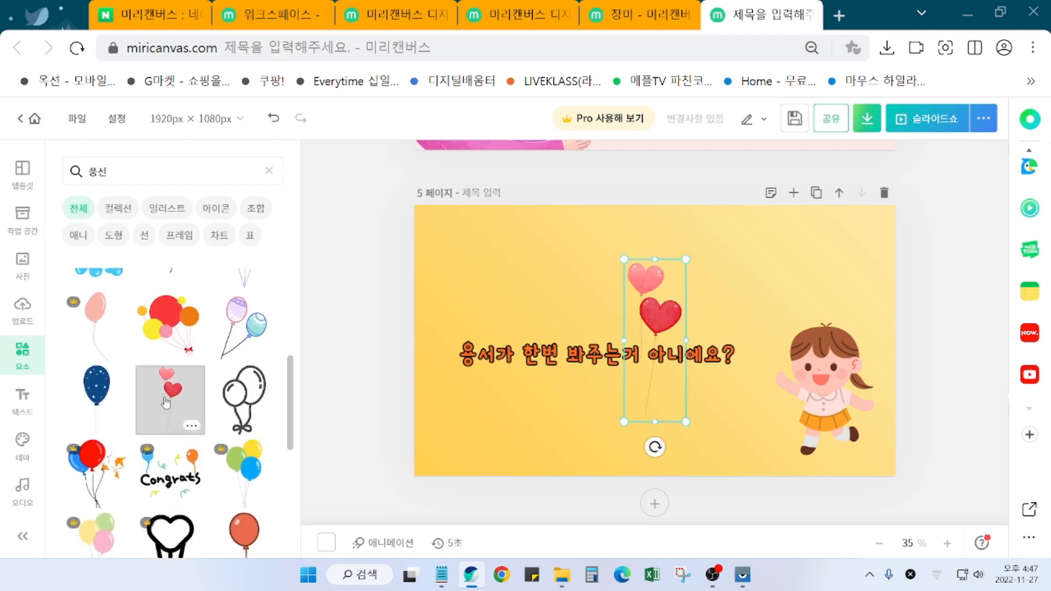
pyautogui.moveTo(648, 328); pyautogui.dragTo(856, 318)
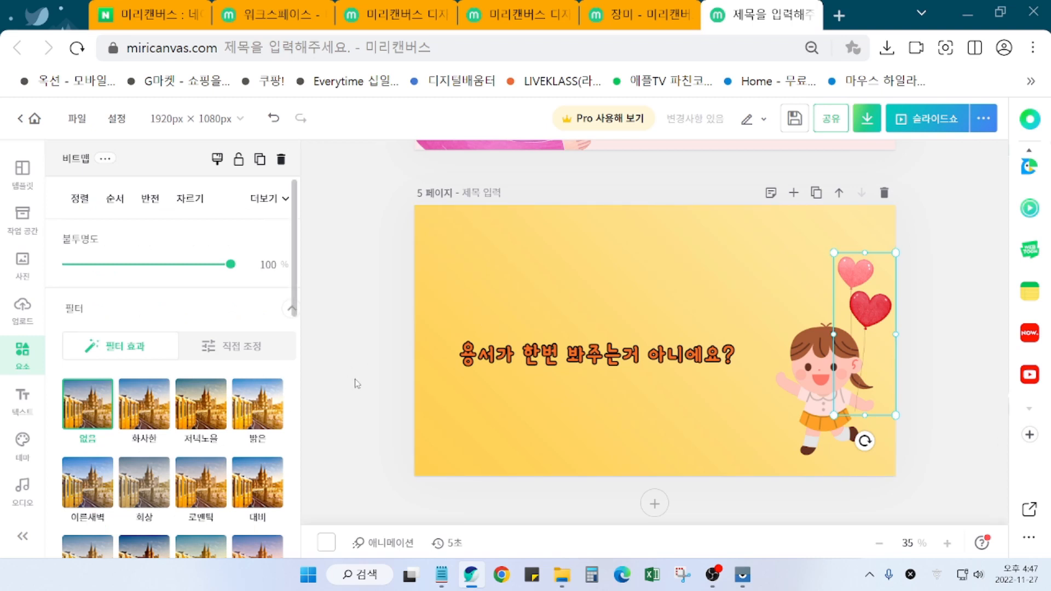
pyautogui.click(368, 353)
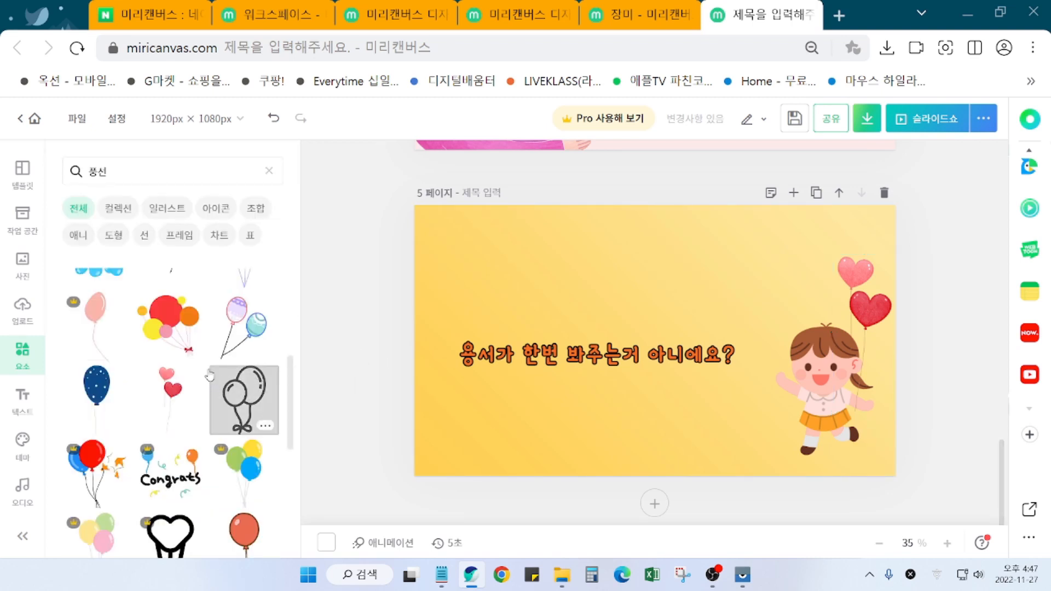
# Step: Add the pastel balloon pair and a navy dotted balloon, moving the navy one toward the left
pyautogui.click(268, 355)
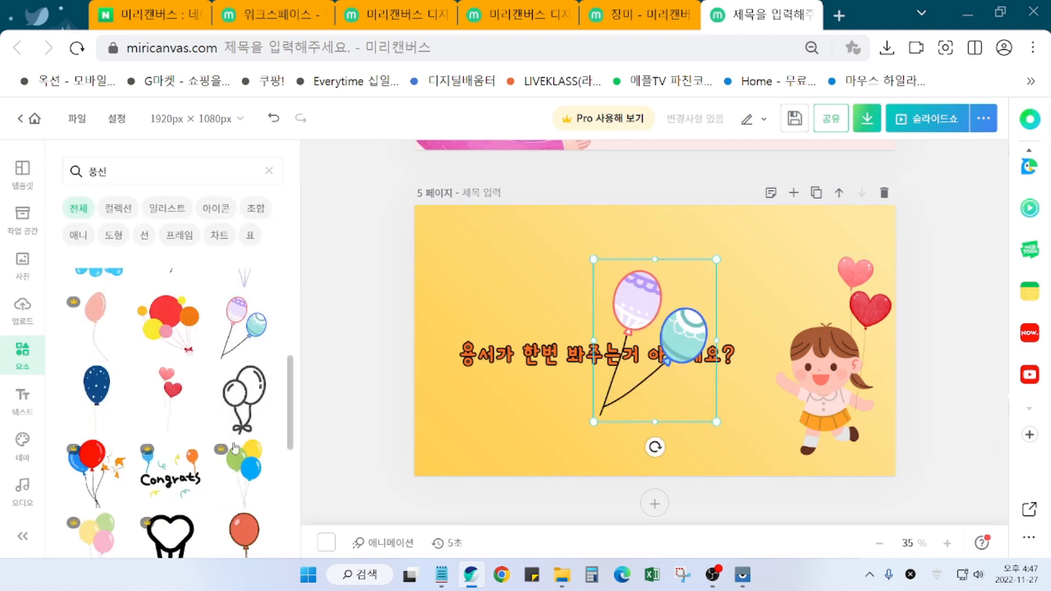
pyautogui.click(109, 402)
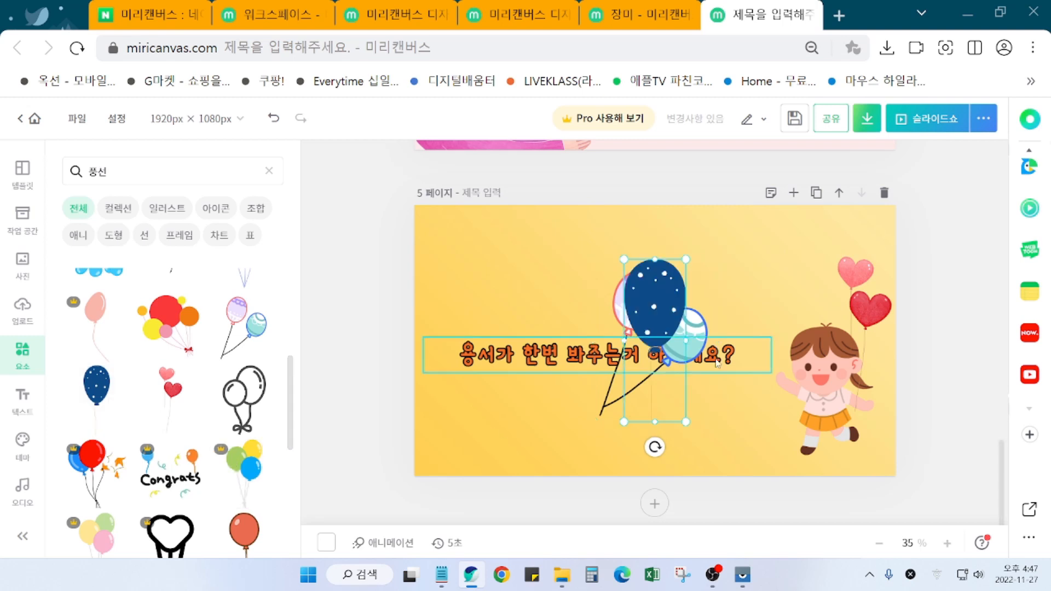
pyautogui.moveTo(634, 390); pyautogui.dragTo(532, 374)
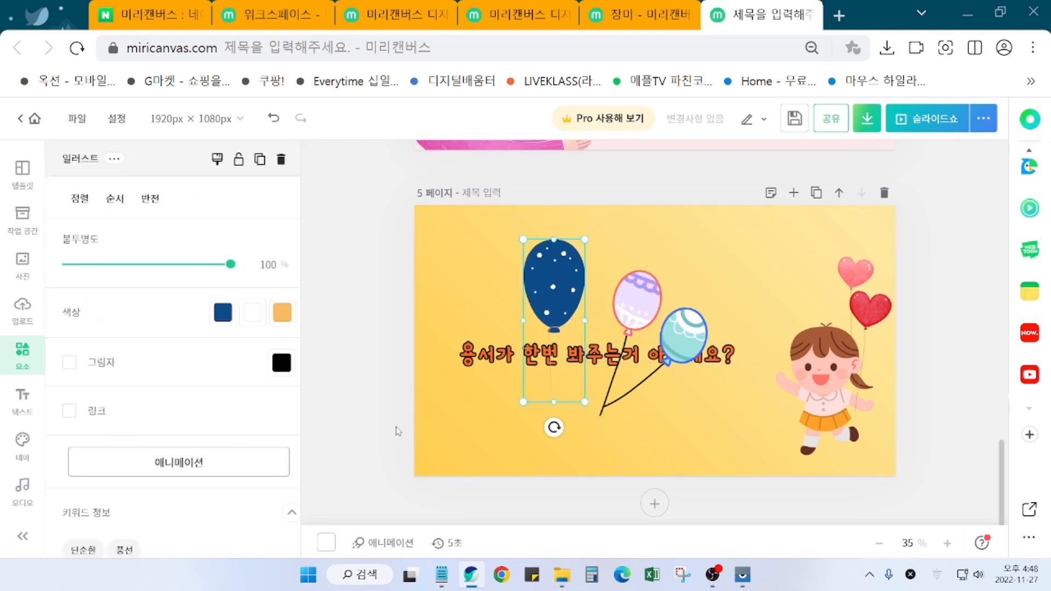
pyautogui.click(387, 414)
# Step: Add a red balloon and place it at the far left of page 5
pyautogui.scroll(-2, 285, 467)
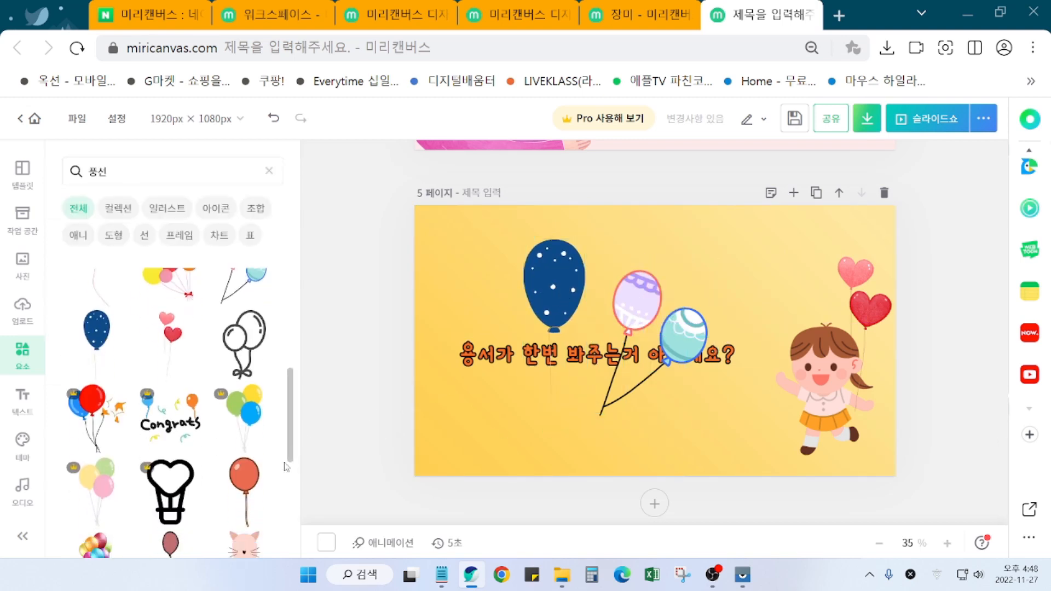
pyautogui.scroll(-5, 263, 477)
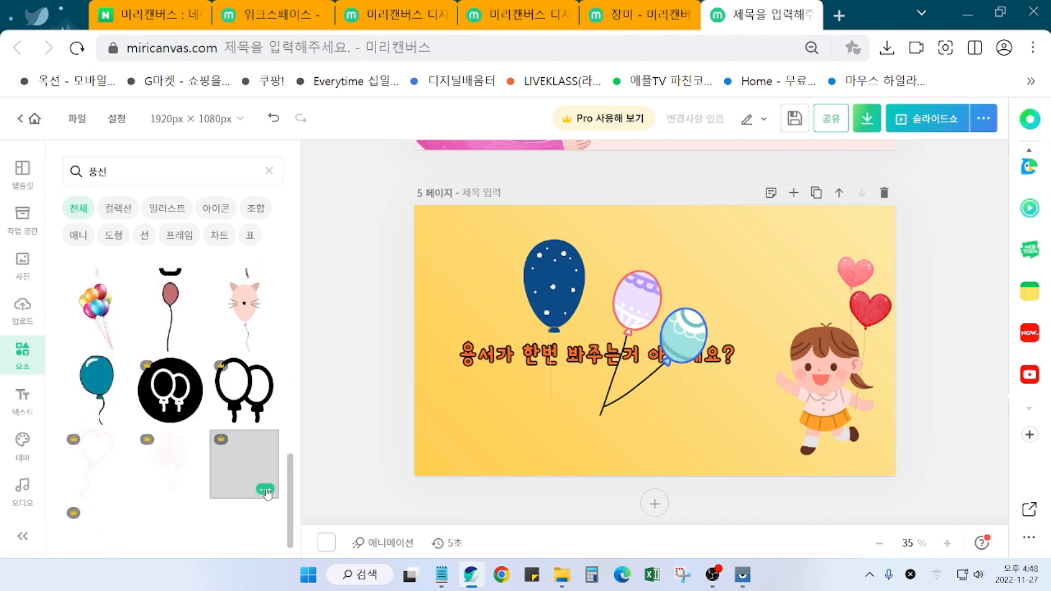
pyautogui.scroll(5, 265, 482)
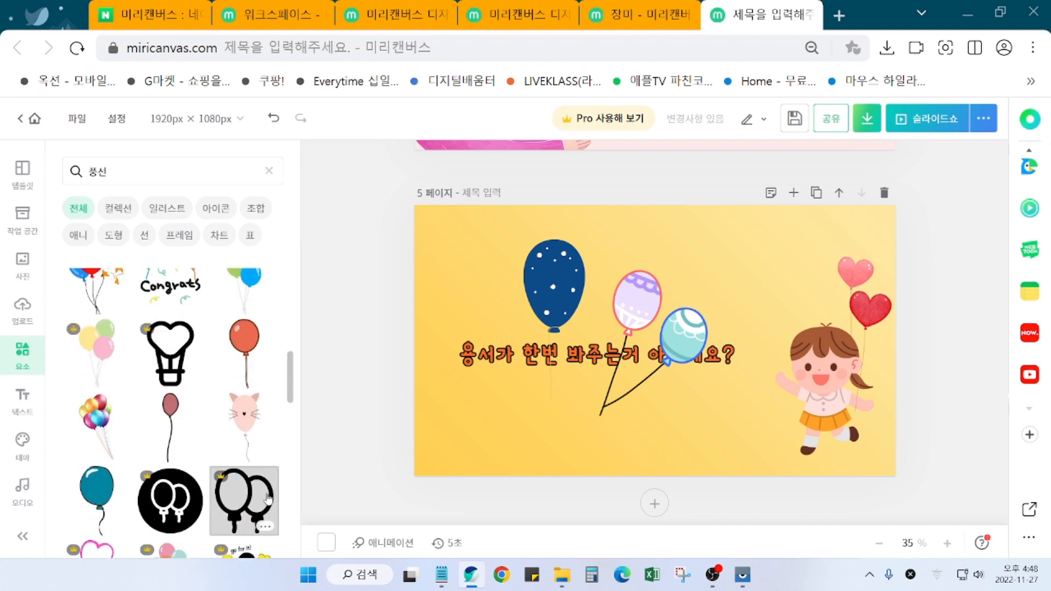
pyautogui.click(250, 436)
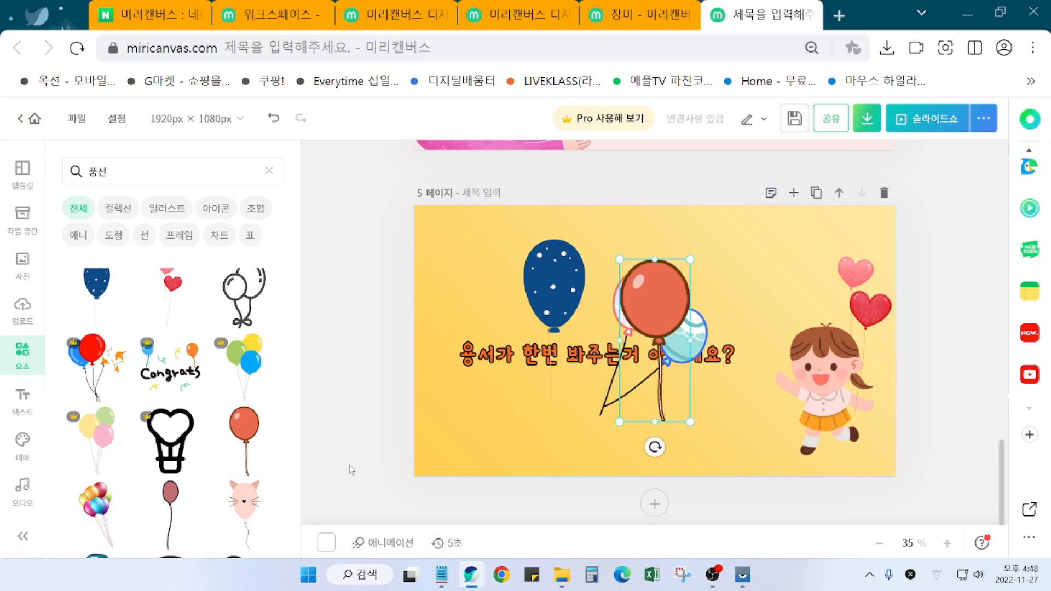
pyautogui.moveTo(654, 304); pyautogui.dragTo(505, 350)
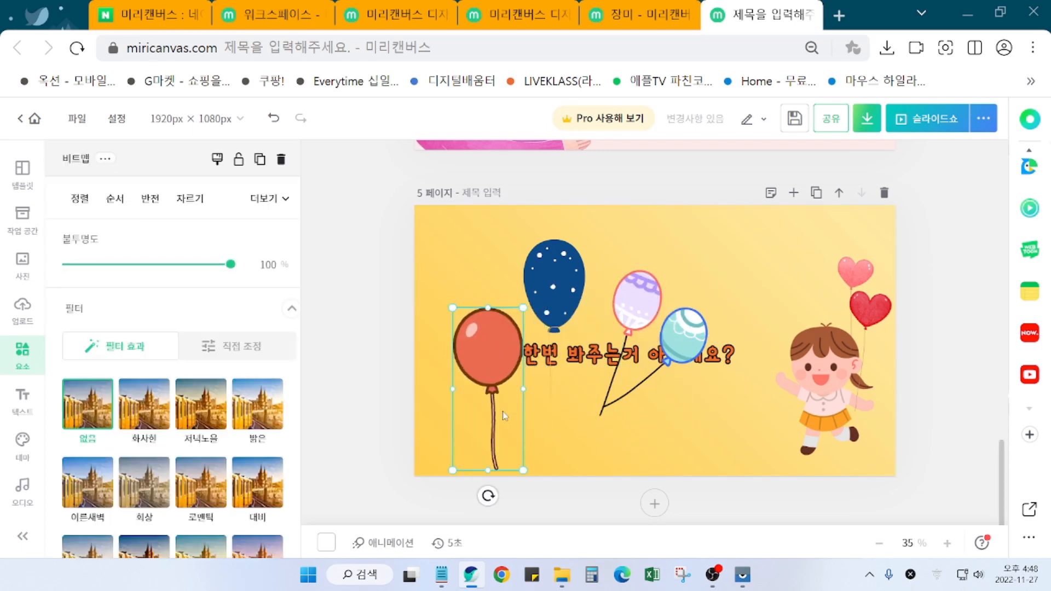
pyautogui.click(346, 429)
pyautogui.scroll(5, 246, 420)
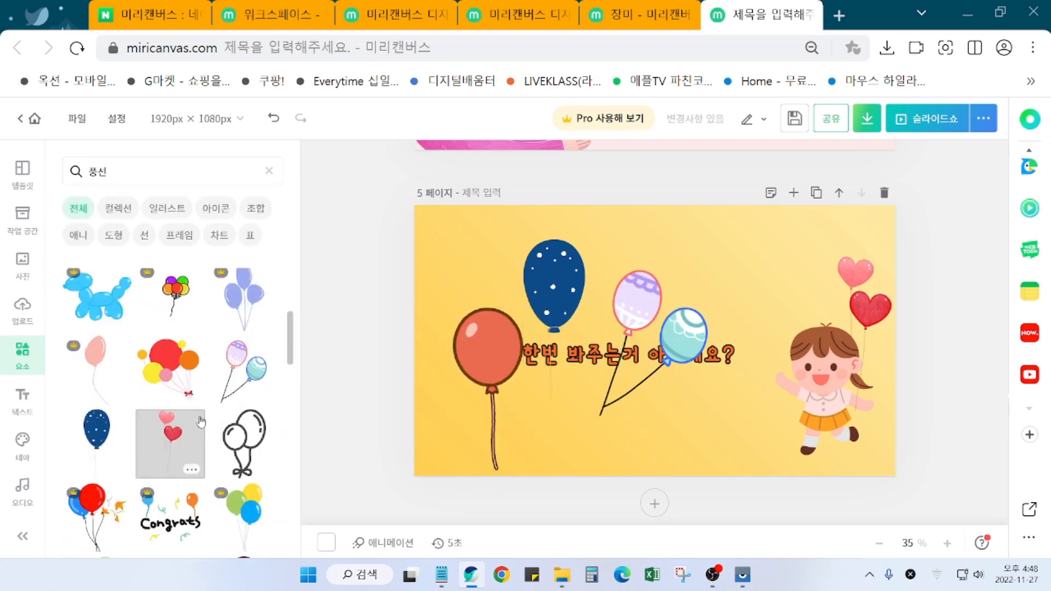
pyautogui.scroll(3, 202, 423)
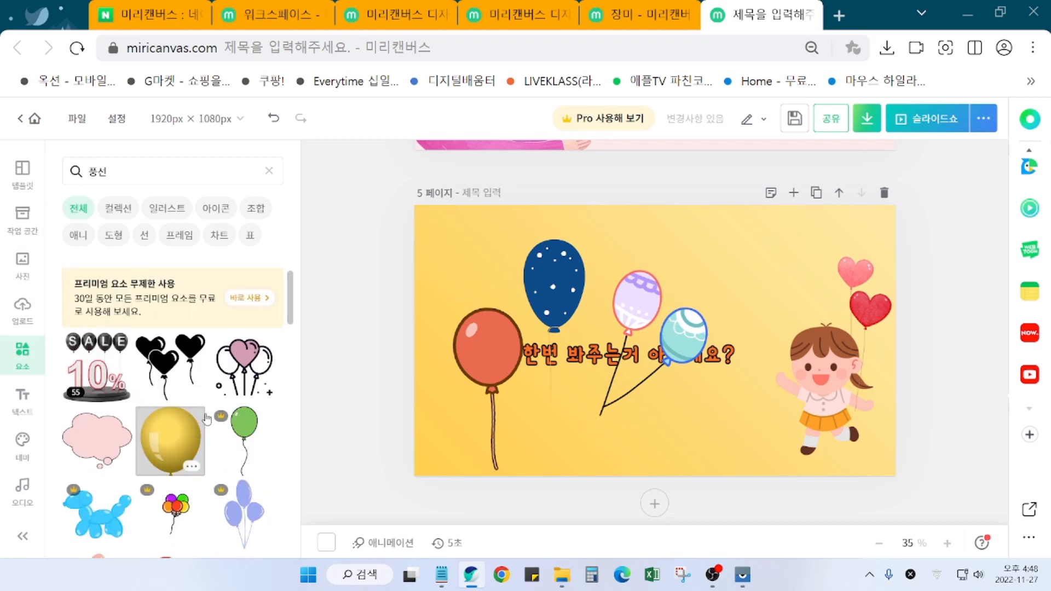
# Step: Add the pink thought-cloud sticker and move it onto page 4 beside the quoted question
pyautogui.click(97, 438)
pyautogui.moveTo(692, 348); pyautogui.dragTo(781, 291)
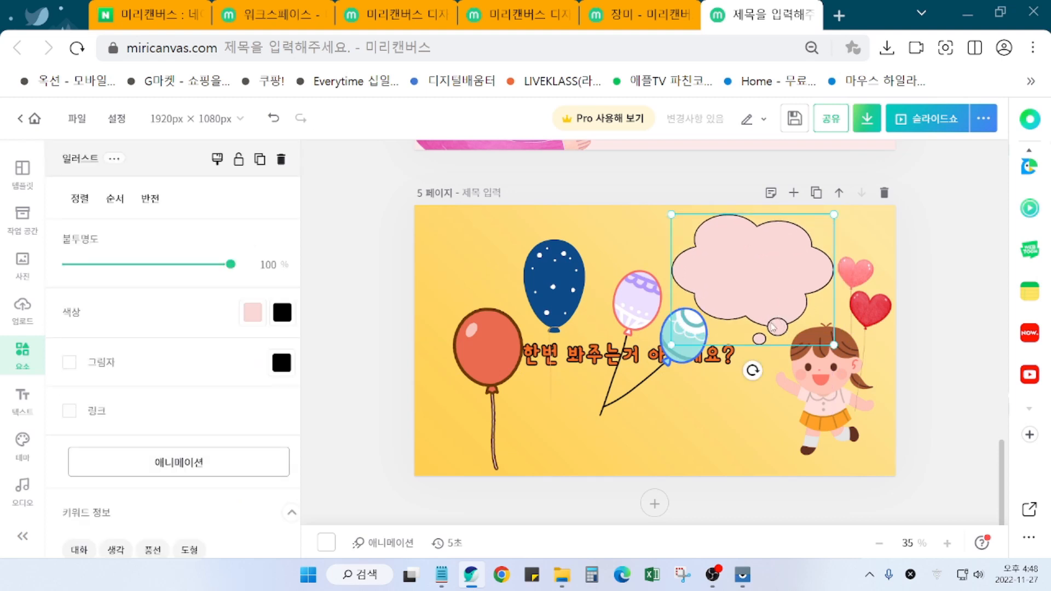
pyautogui.moveTo(772, 310); pyautogui.dragTo(750, 297)
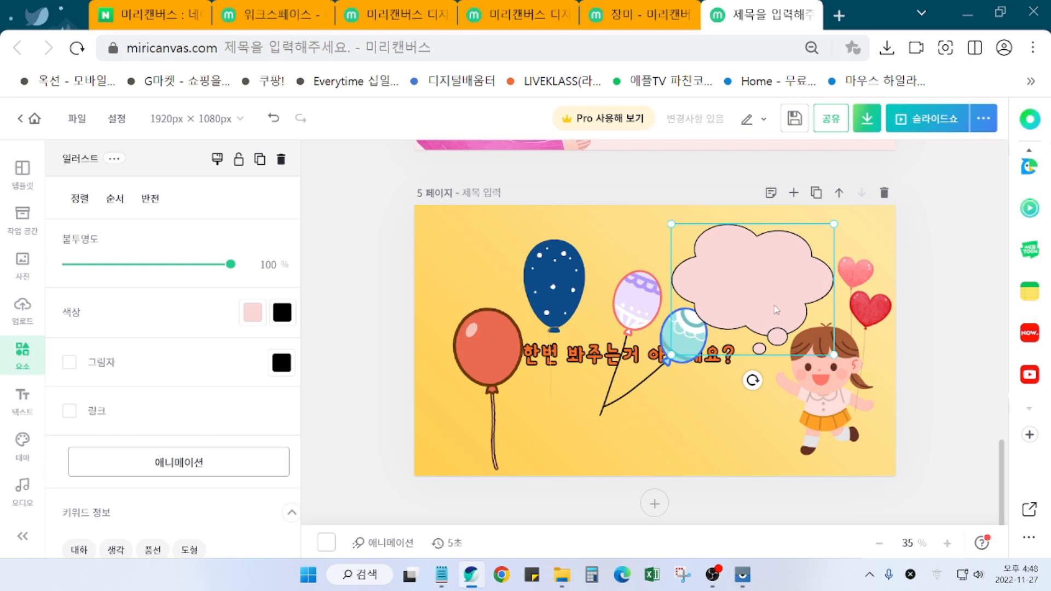
pyautogui.scroll(3, 711, 357)
pyautogui.moveTo(739, 481); pyautogui.dragTo(618, 227)
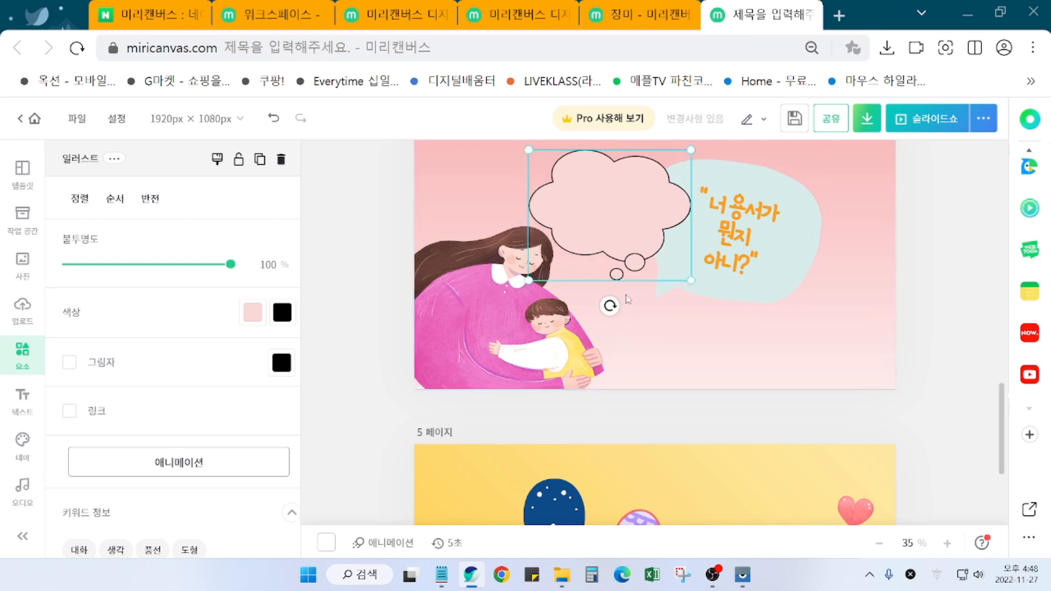
pyautogui.scroll(-5, 360, 452)
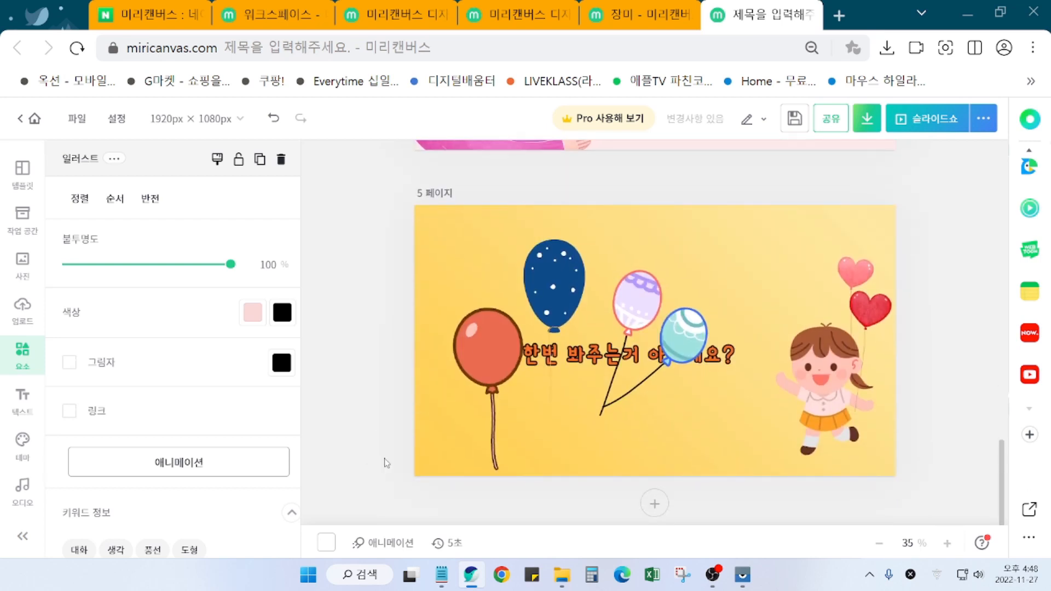
pyautogui.scroll(2, 385, 463)
# Step: Add the red balloon bunch to page 5, then delete it
pyautogui.click(383, 463)
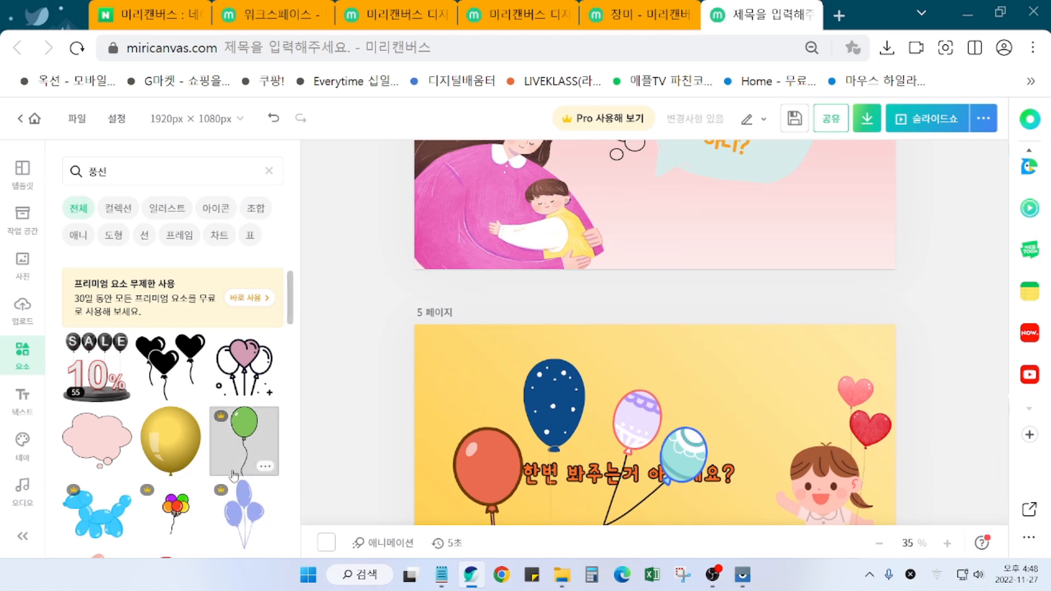
pyautogui.scroll(-2, 234, 474)
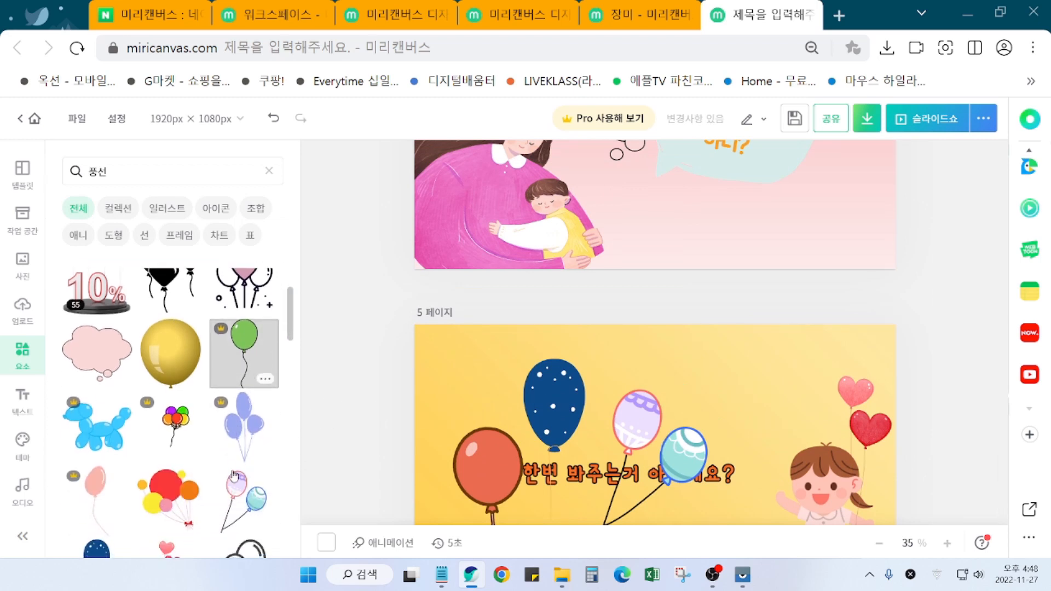
pyautogui.scroll(-1, 175, 474)
pyautogui.click(175, 474)
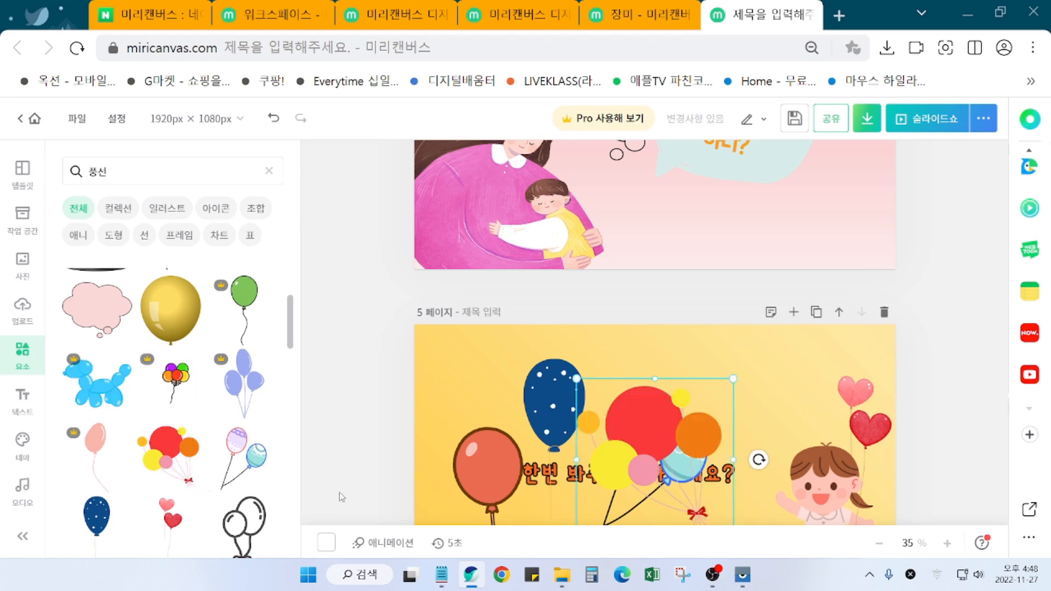
pyautogui.scroll(-2, 868, 476)
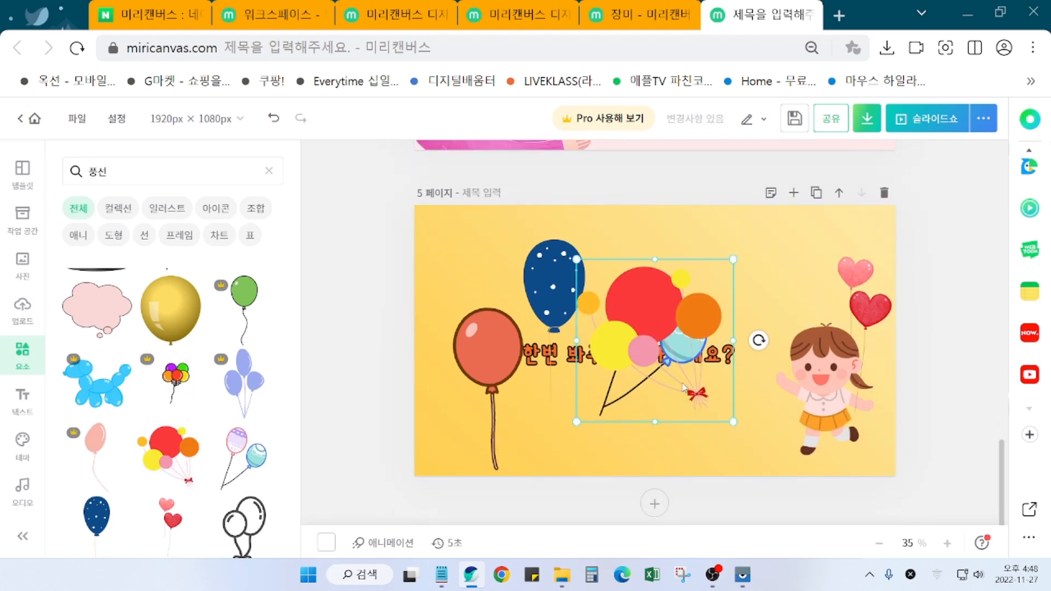
pyautogui.press('Delete')
# Step: Delete the two-balloon, navy dotted and red balloon elements from page 5
pyautogui.click(651, 307)
pyautogui.press('Delete')
pyautogui.click(564, 284)
pyautogui.press('Delete')
pyautogui.click(486, 340)
pyautogui.press('Delete')
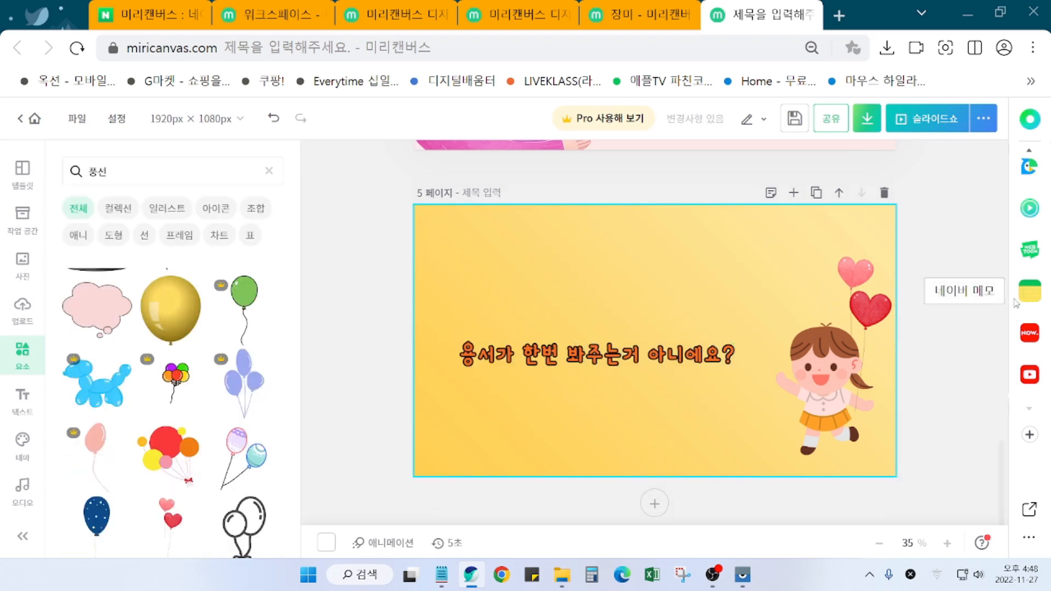
# Step: Send the heart balloons beside the girl one layer back with 뒤로 보내기
pyautogui.click(876, 325)
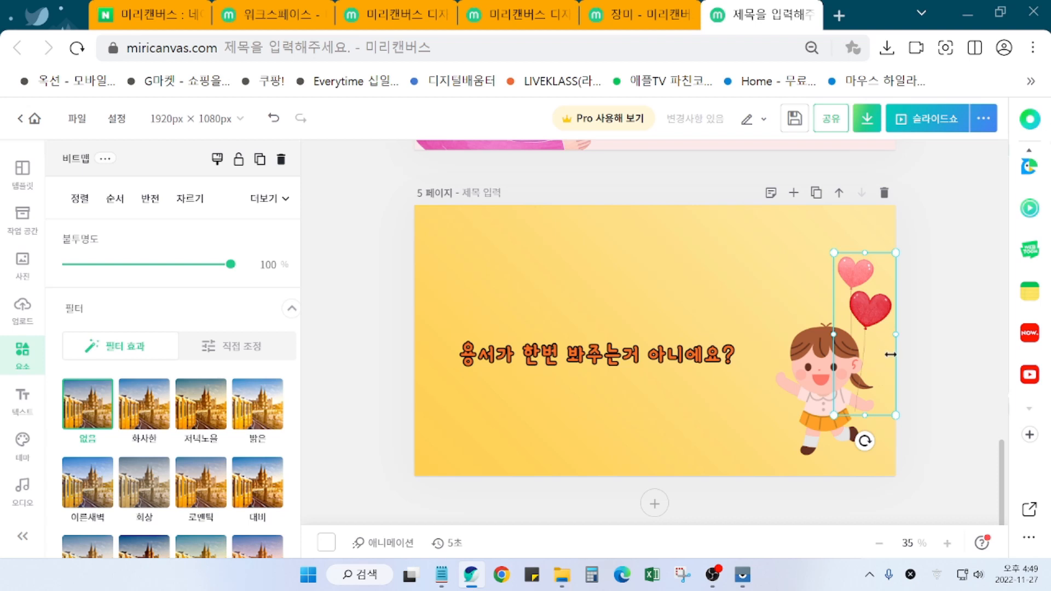
pyautogui.rightClick(876, 321)
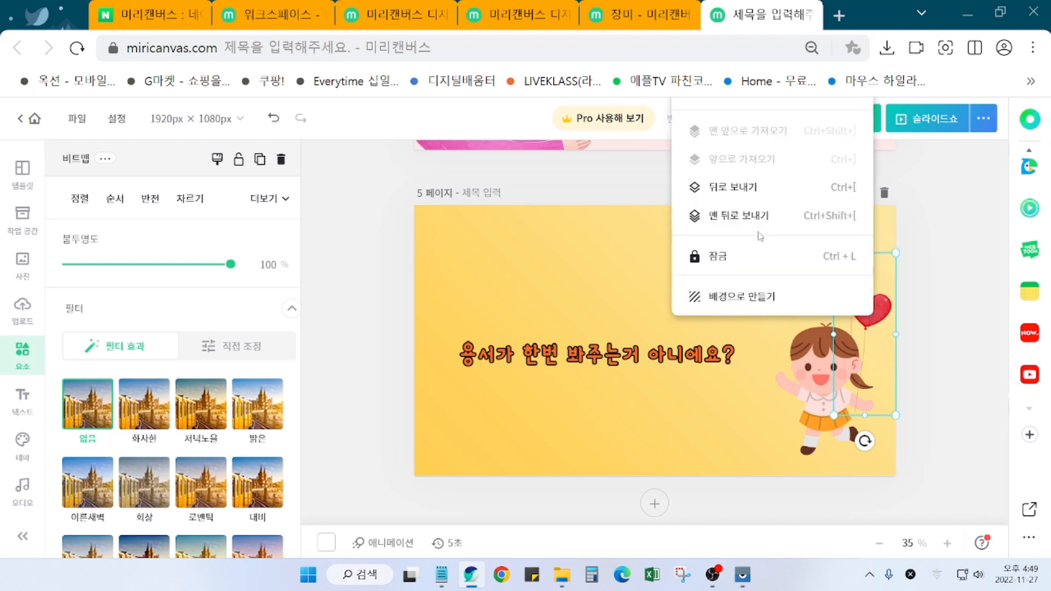
pyautogui.click(746, 190)
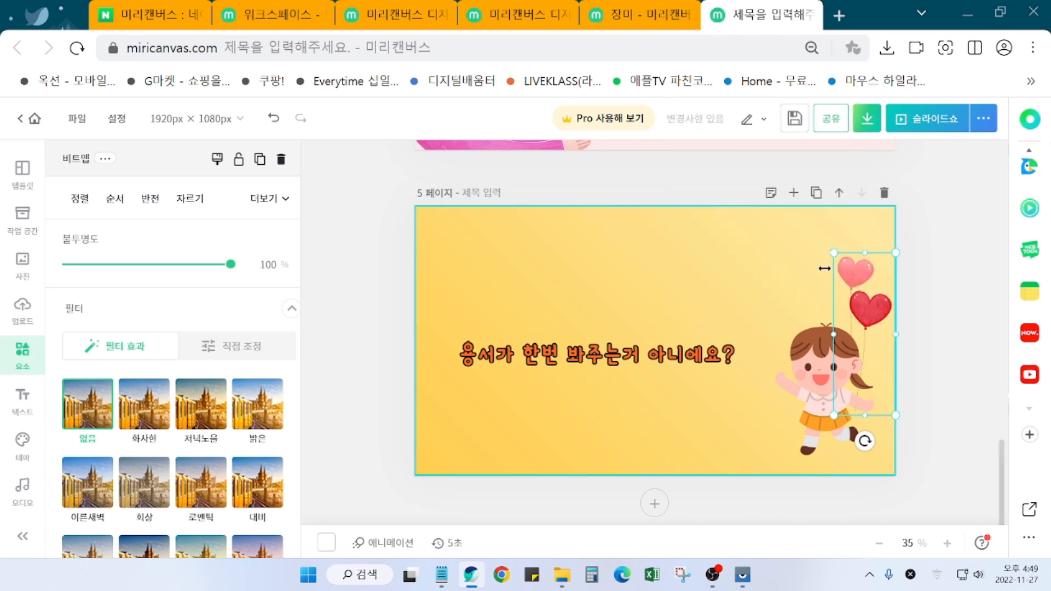
pyautogui.click(931, 402)
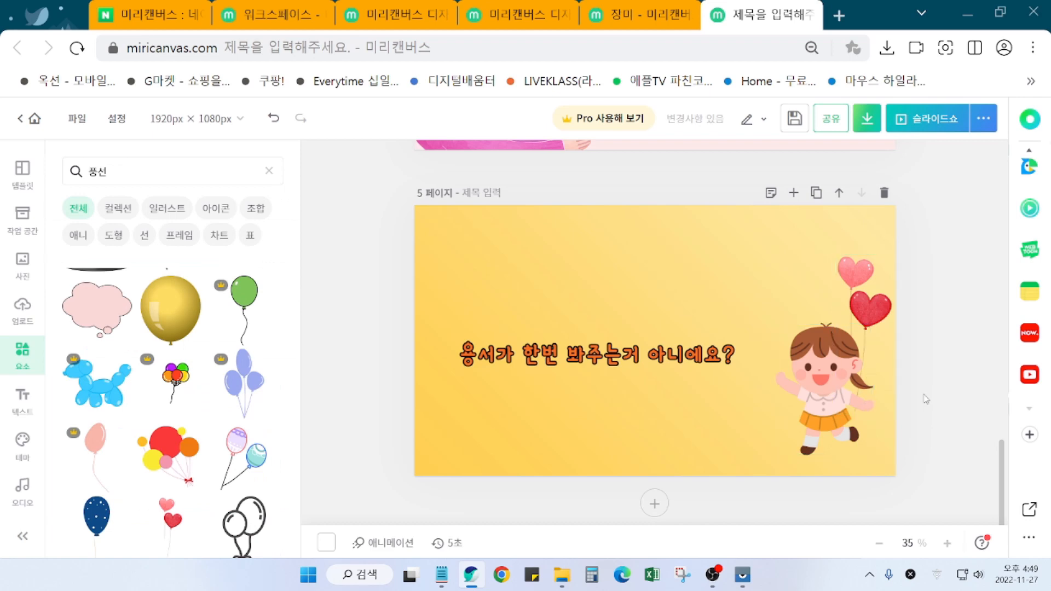
# Step: Delete page 4's speech bubble and put the thought cloud in its place, tilted to -7°
pyautogui.scroll(8, 702, 376)
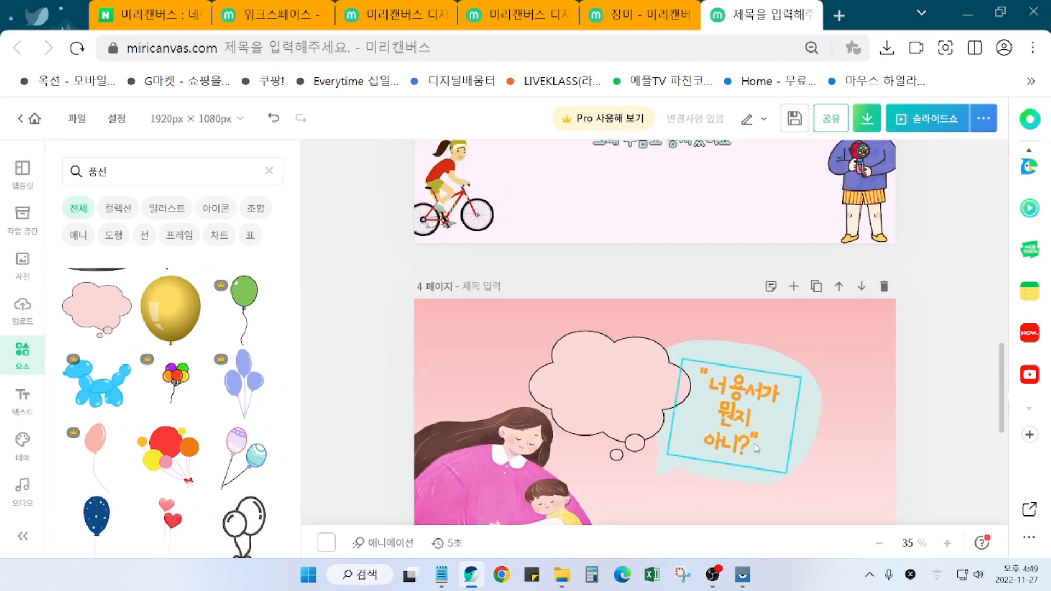
pyautogui.click(782, 364)
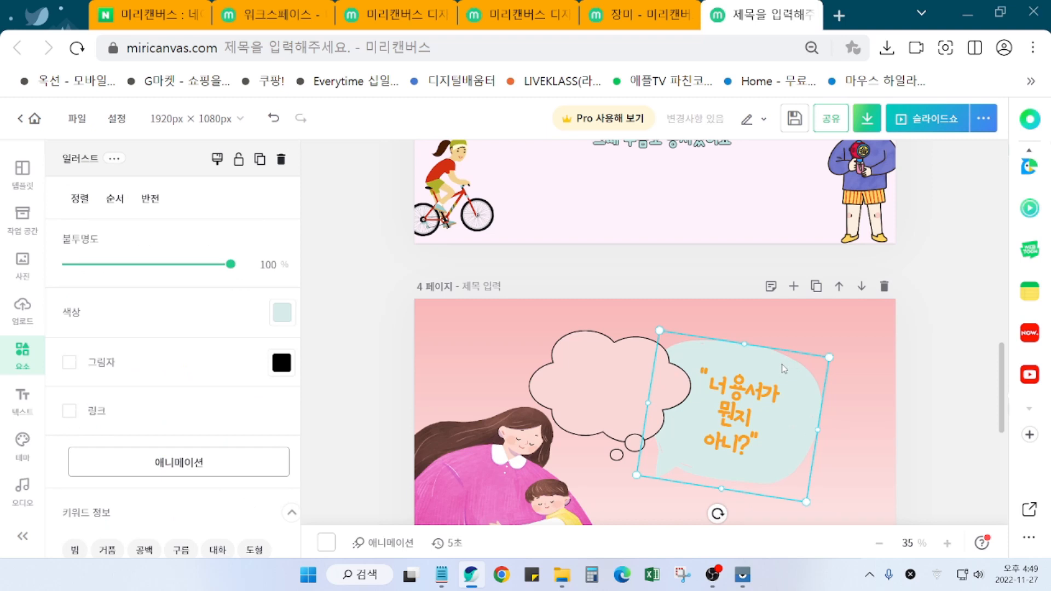
pyautogui.press('Delete')
pyautogui.moveTo(657, 402); pyautogui.dragTo(780, 416)
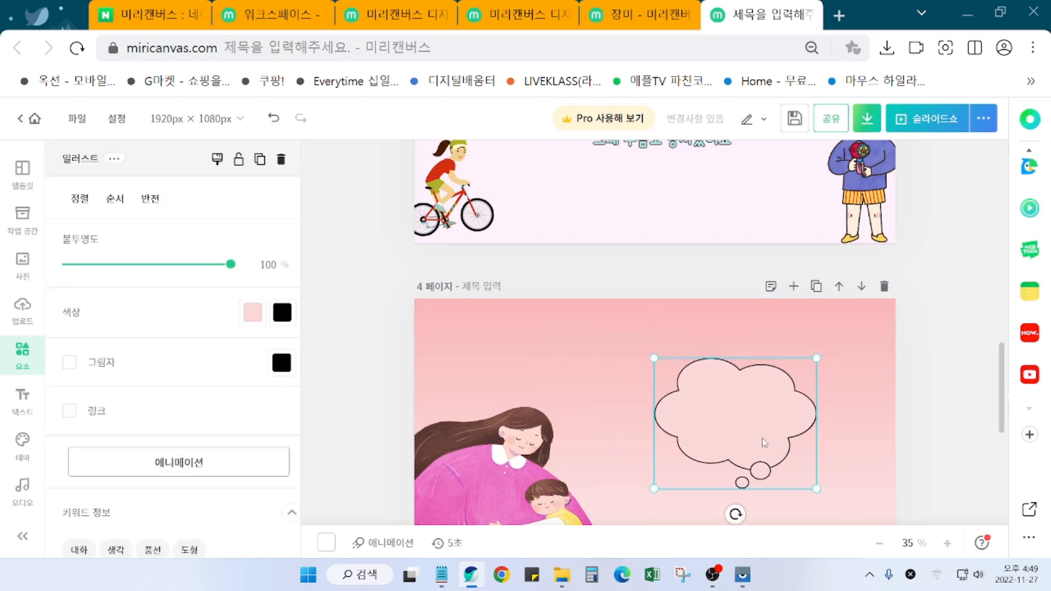
pyautogui.moveTo(760, 428); pyautogui.dragTo(760, 424)
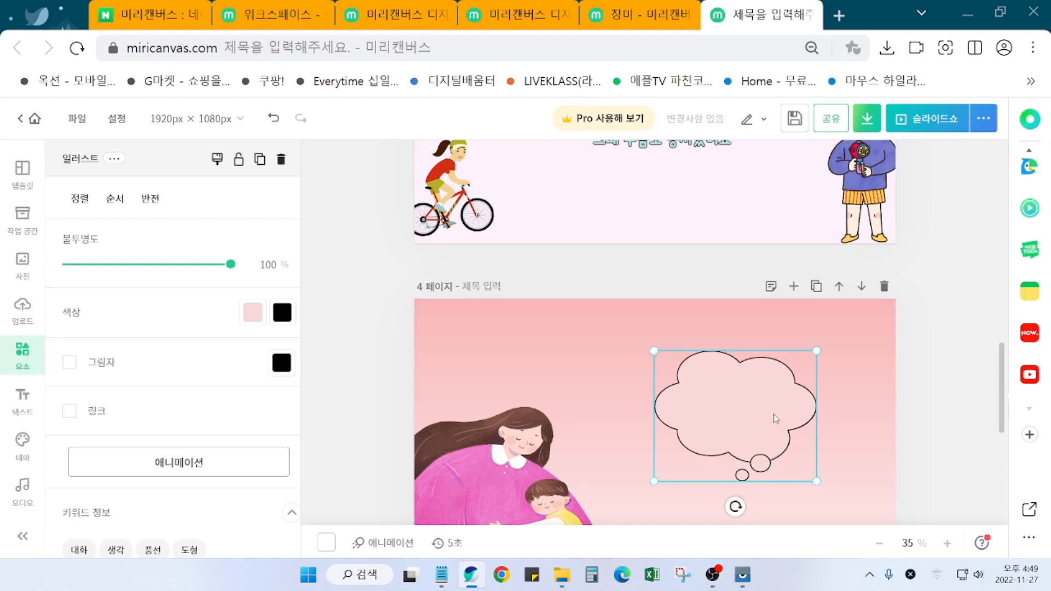
pyautogui.moveTo(735, 506); pyautogui.dragTo(719, 505)
pyautogui.moveTo(767, 418); pyautogui.dragTo(772, 418)
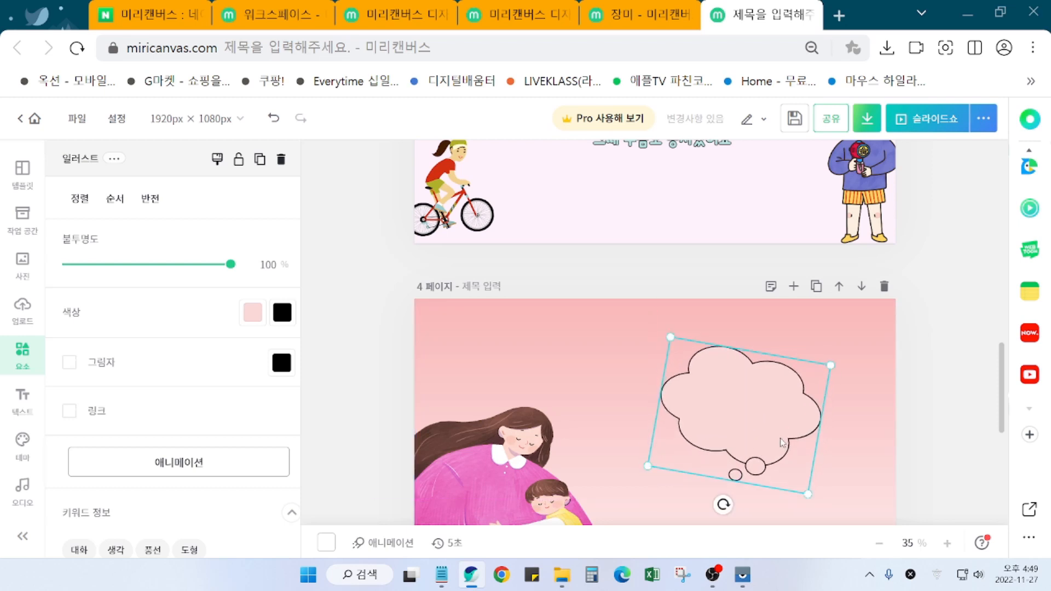
# Step: Send the thought cloud behind the quote text and enlarge it to 745 × 600 px
pyautogui.scroll(-2, 755, 316)
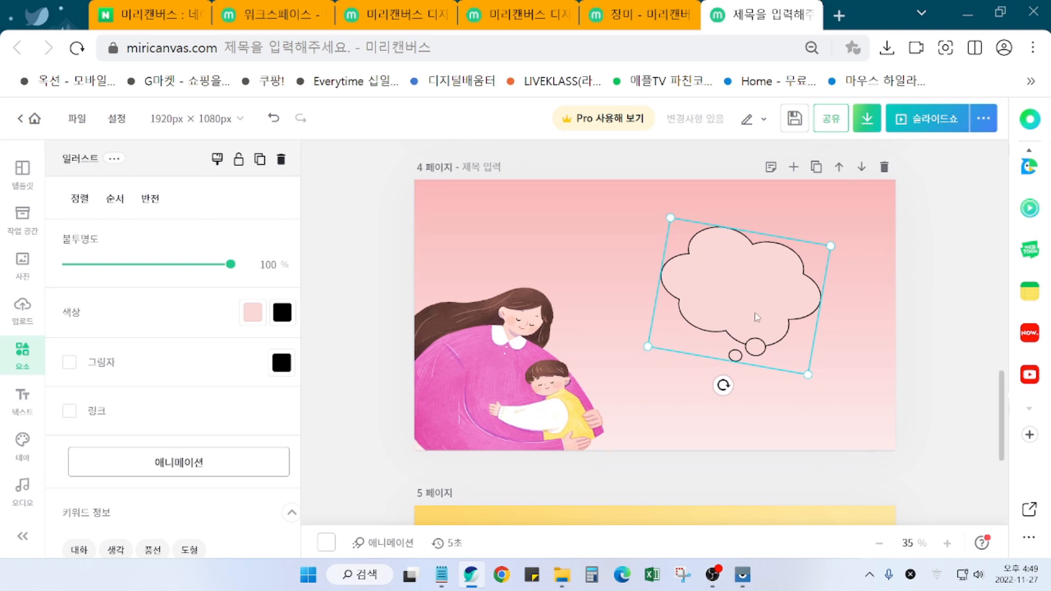
pyautogui.rightClick(754, 313)
pyautogui.click(788, 250)
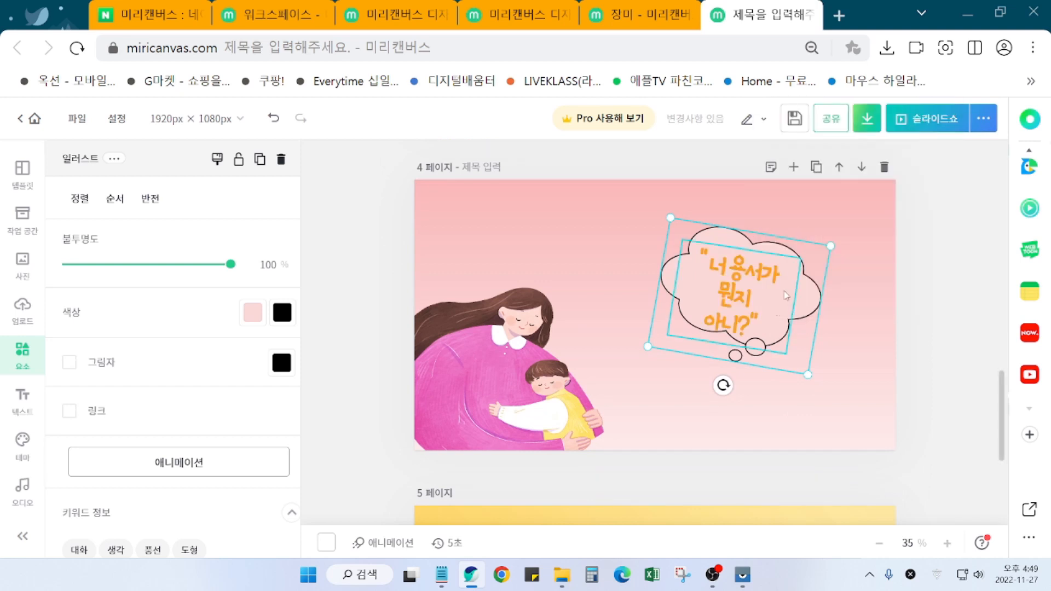
pyautogui.moveTo(802, 311); pyautogui.dragTo(796, 317)
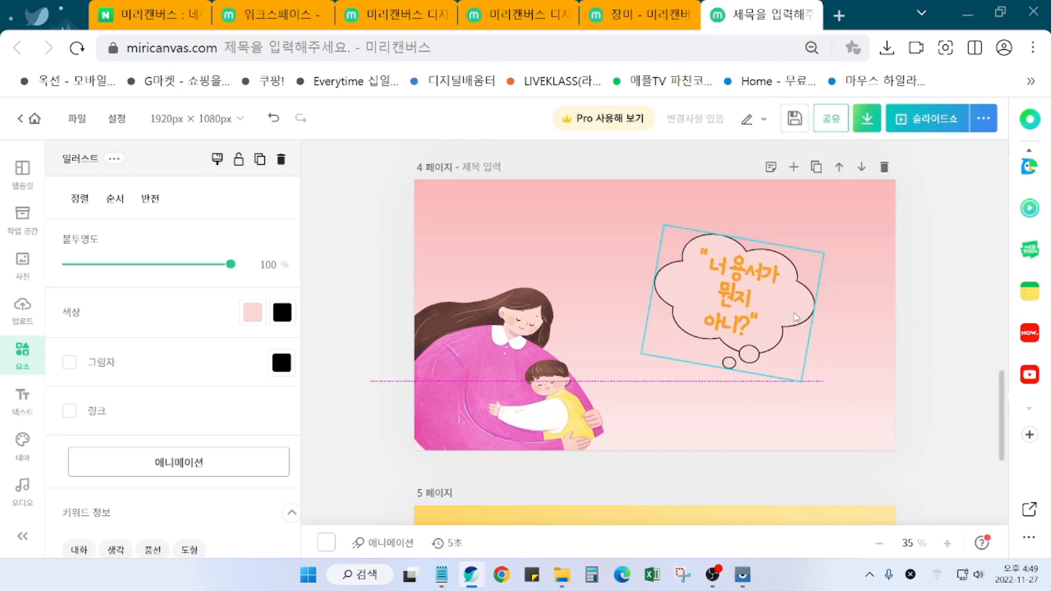
pyautogui.moveTo(802, 380); pyautogui.dragTo(823, 404)
pyautogui.moveTo(809, 333); pyautogui.dragTo(800, 323)
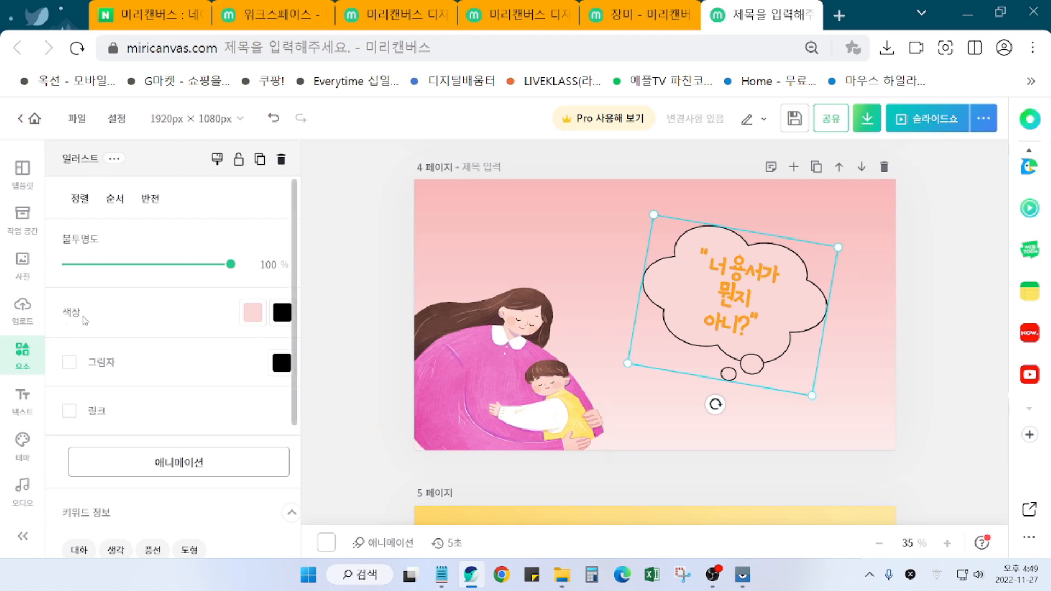
# Step: Change the thought cloud's fill from pink to pale blue #E1EDF7 using the custom colour picker
pyautogui.click(252, 313)
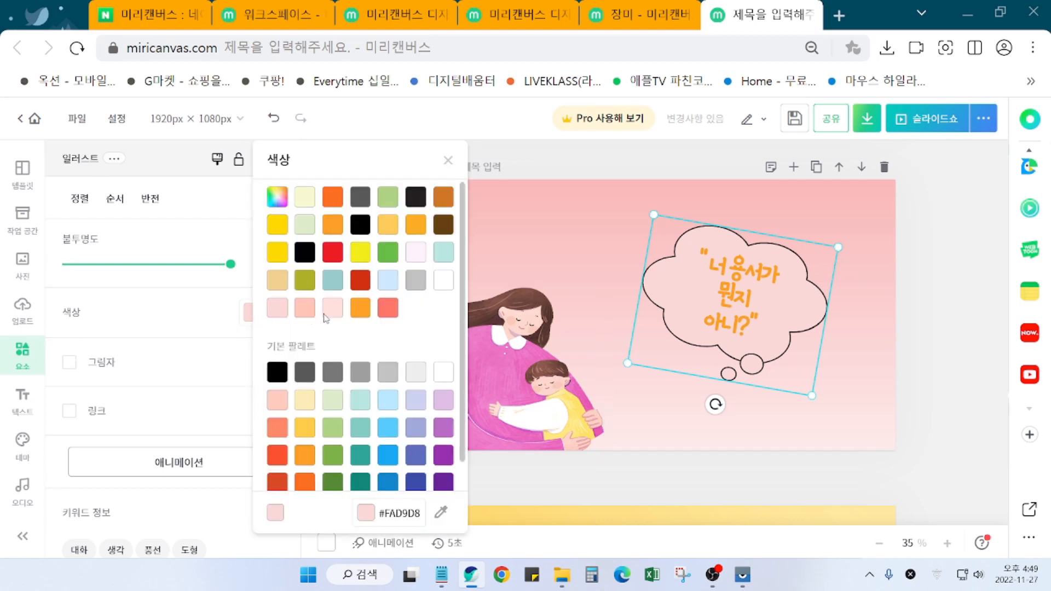
pyautogui.click(334, 289)
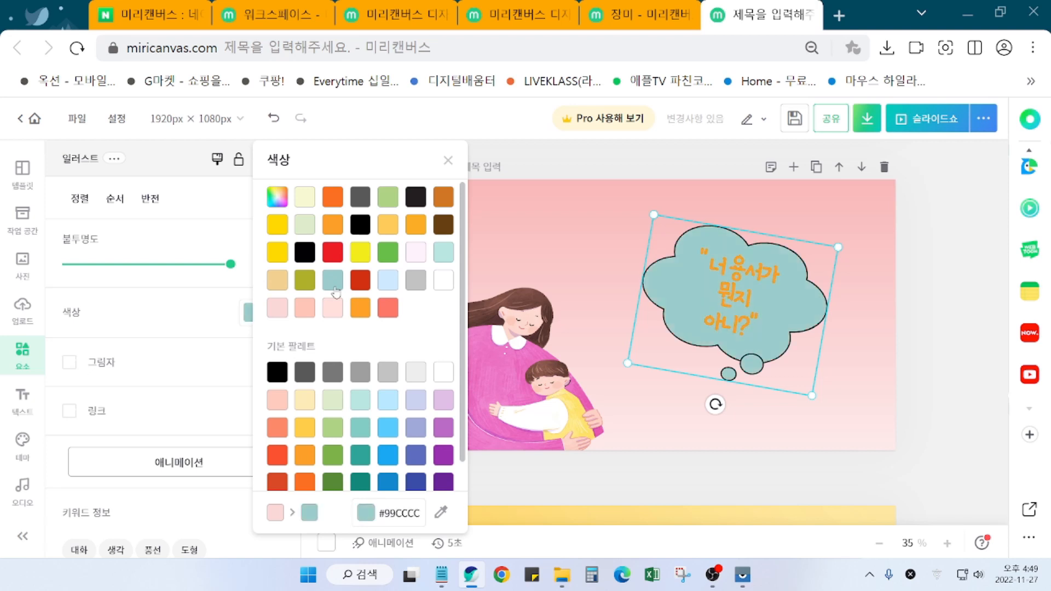
pyautogui.click(390, 292)
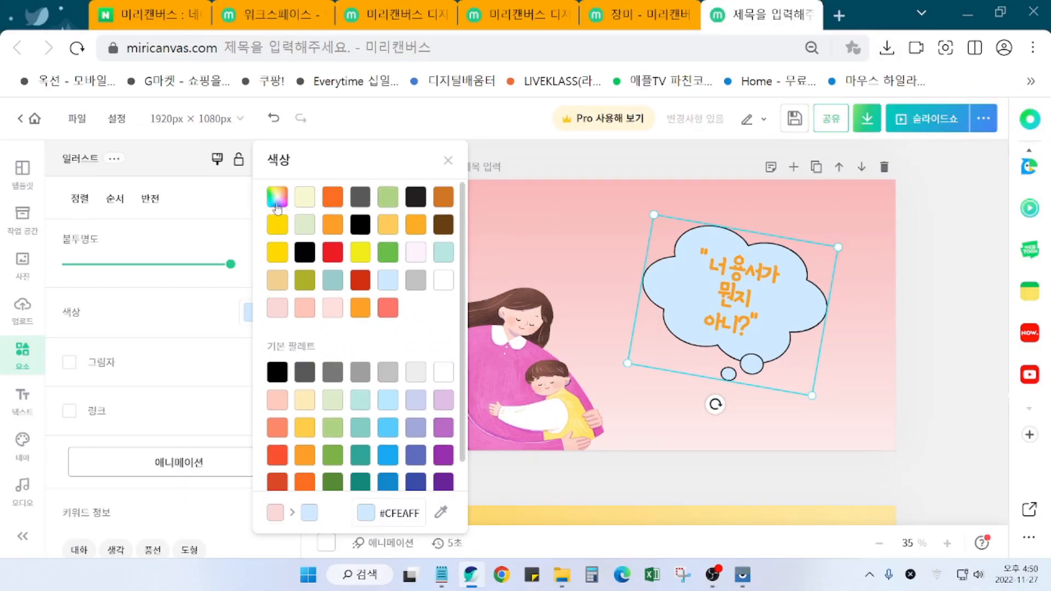
pyautogui.click(282, 210)
pyautogui.moveTo(308, 203); pyautogui.dragTo(289, 210)
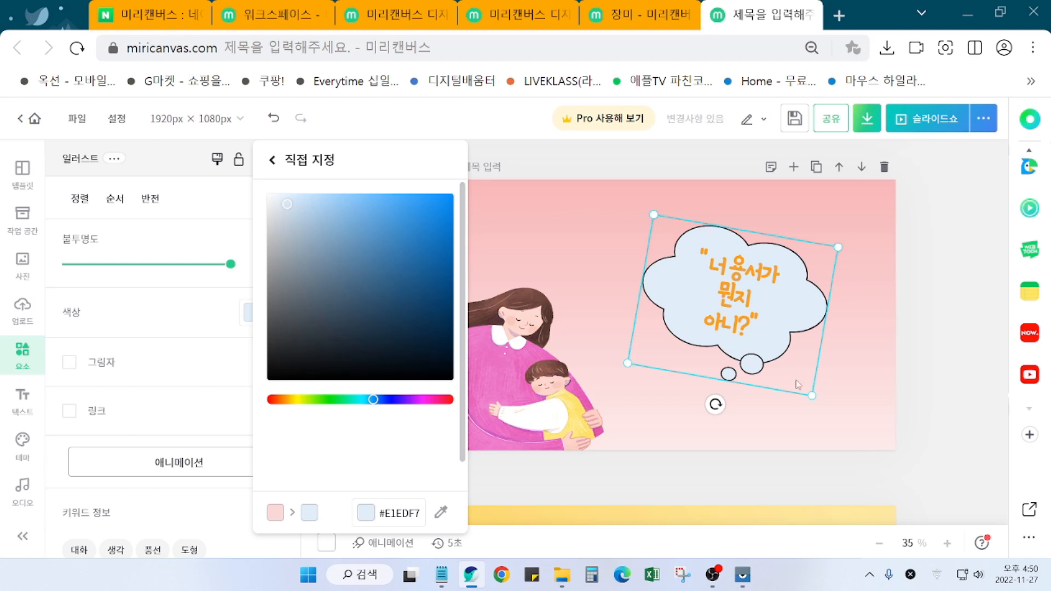
pyautogui.click(950, 412)
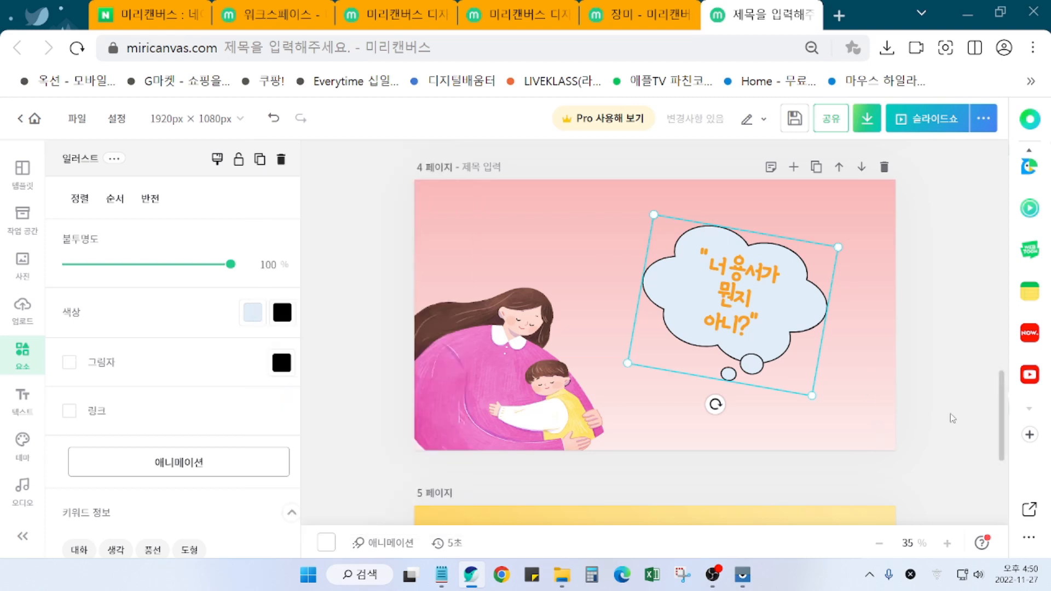
pyautogui.click(282, 316)
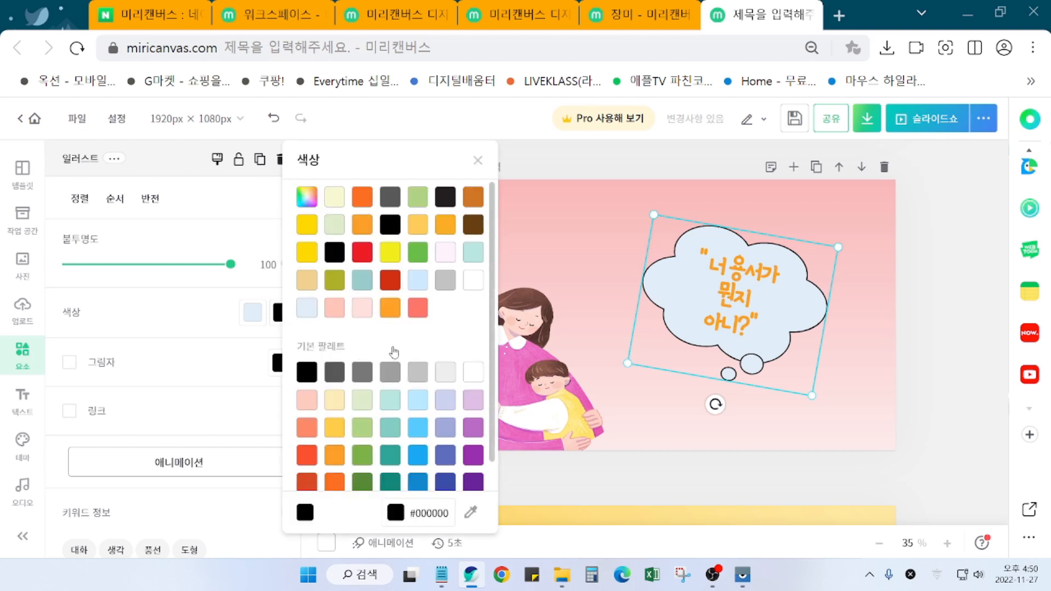
# Step: Make the thought cloud's outline coral and deselect it
pyautogui.click(419, 308)
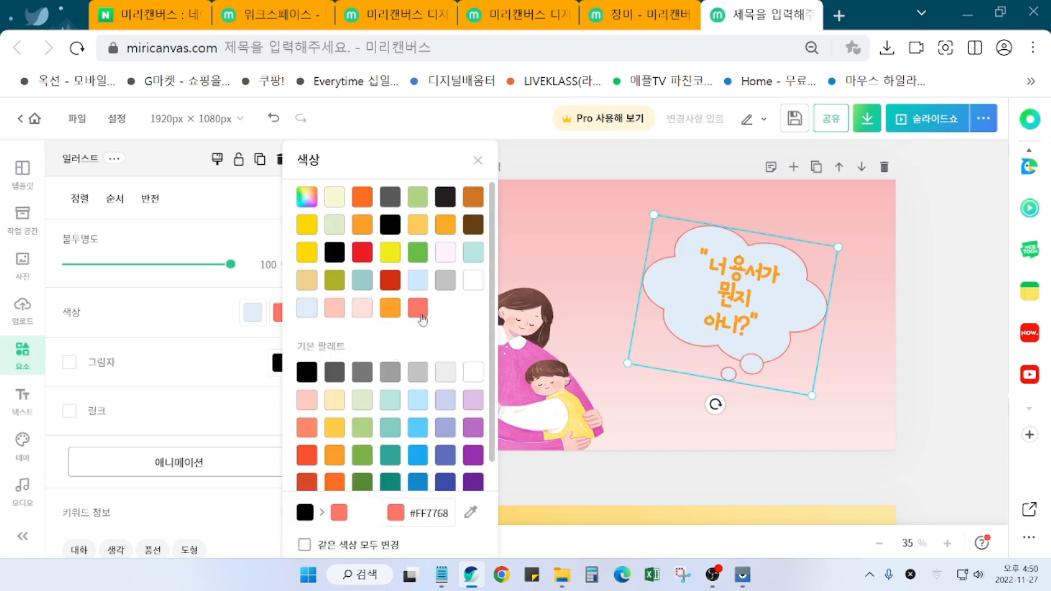
pyautogui.click(943, 419)
pyautogui.click(943, 420)
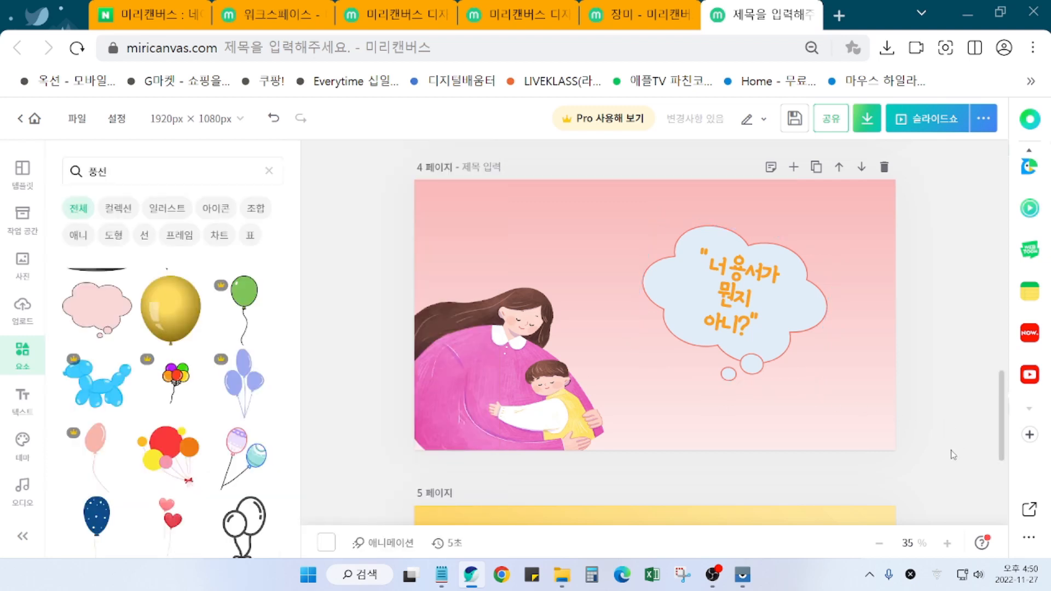
pyautogui.scroll(-2, 953, 454)
pyautogui.scroll(2, 953, 455)
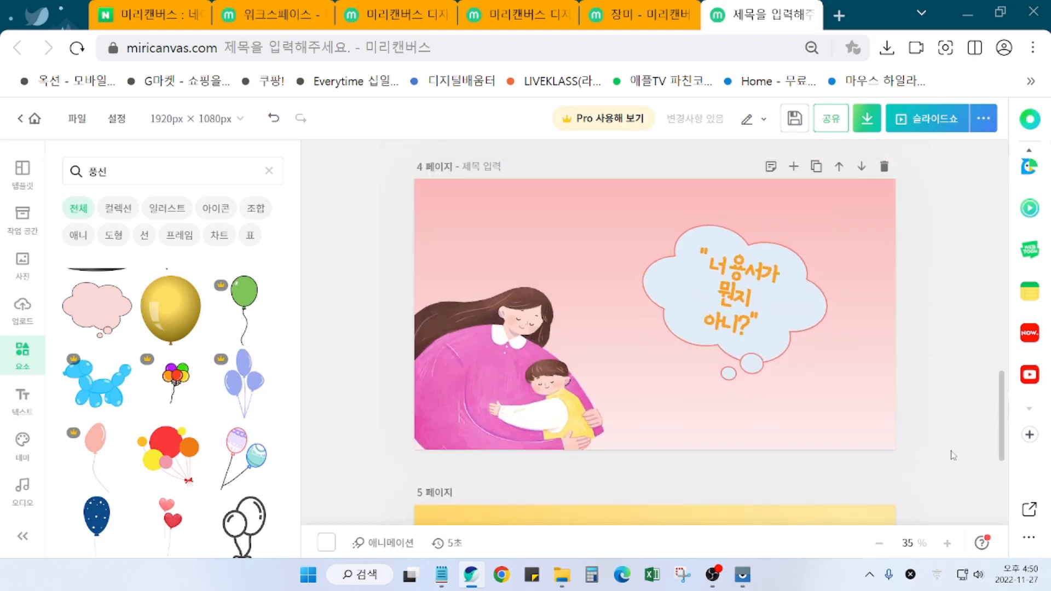
pyautogui.scroll(-5, 956, 456)
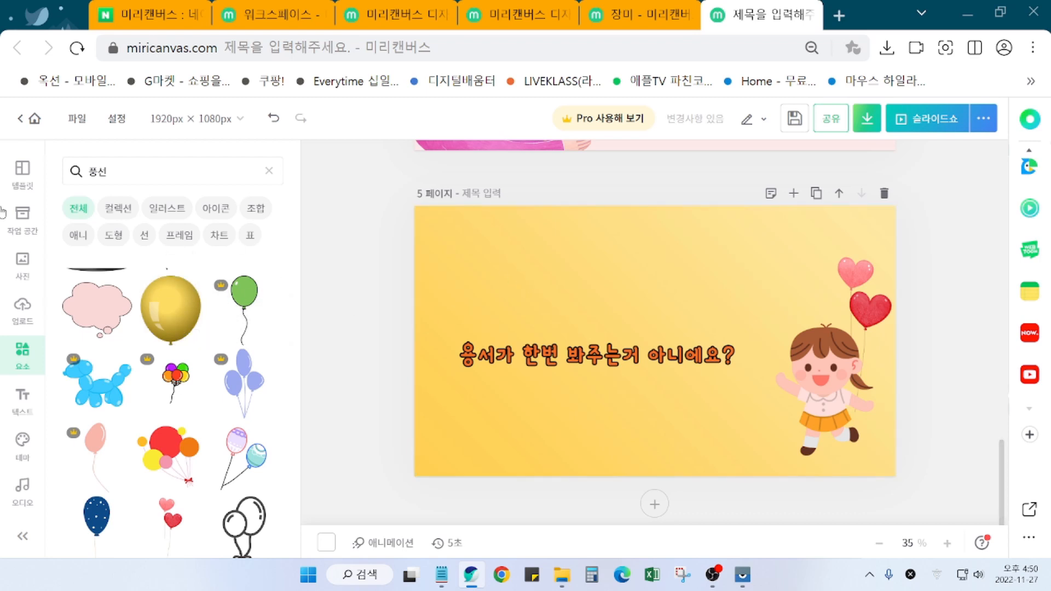
# Step: Search the Elements panel for 햇님 (sun) and browse the results
pyautogui.click(106, 172)
pyautogui.write('햇')
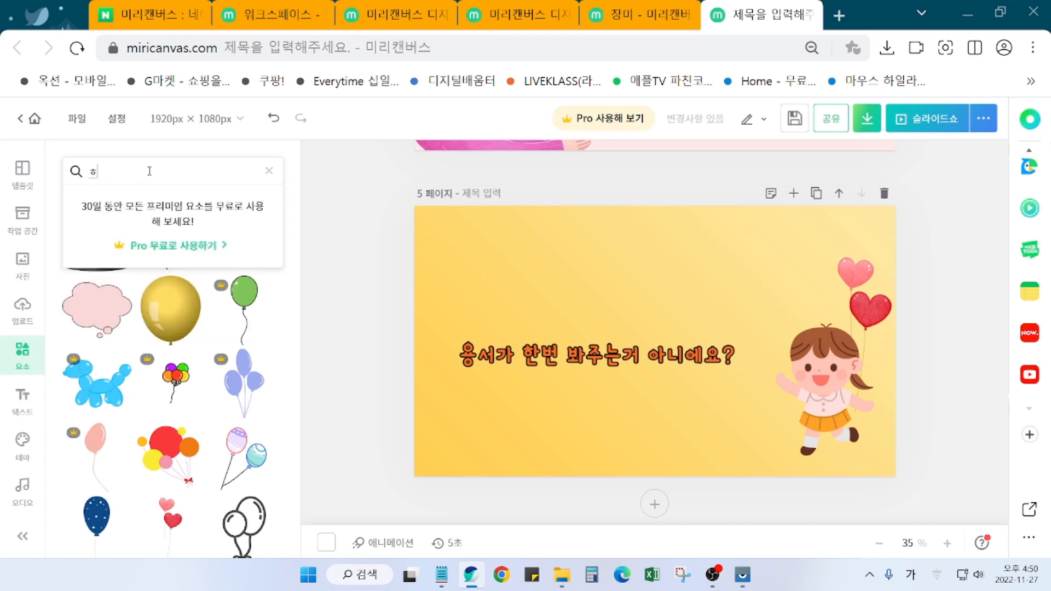
pyautogui.write('님')
pyautogui.press('Return')
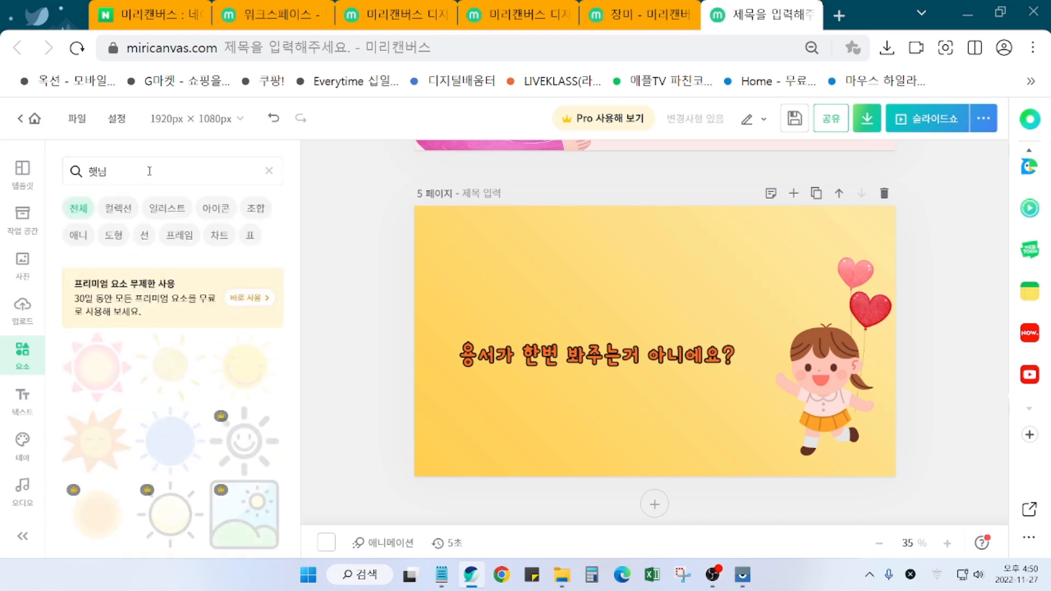
pyautogui.scroll(-4, 183, 470)
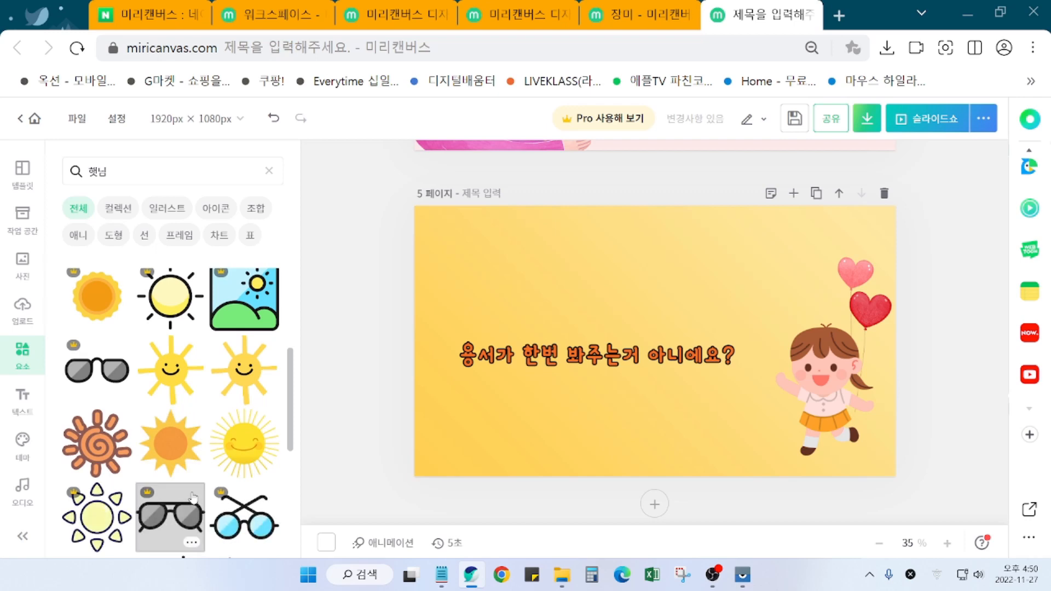
pyautogui.scroll(-5, 193, 498)
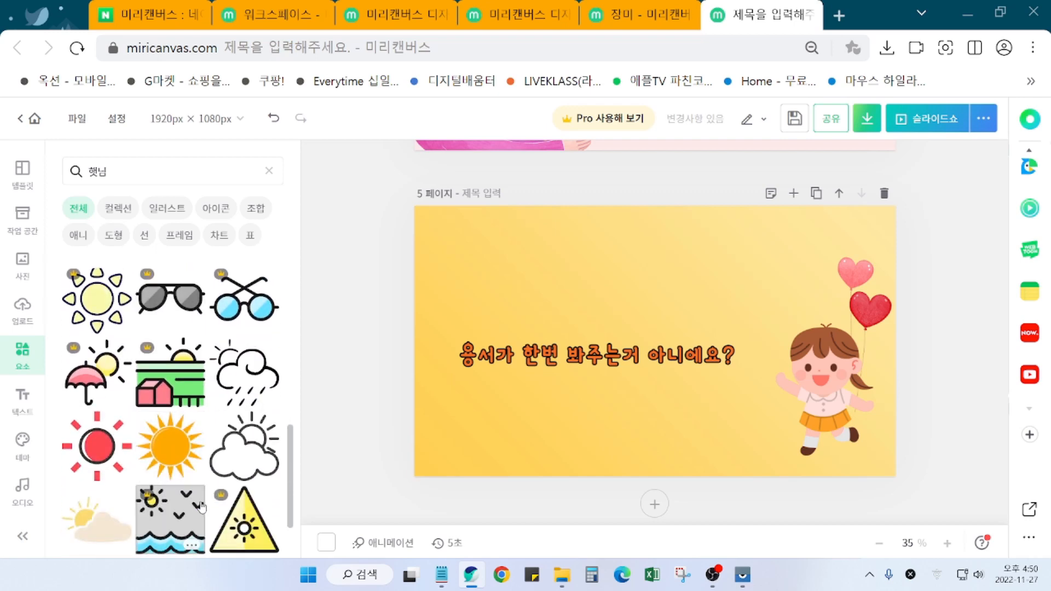
pyautogui.scroll(8, 194, 465)
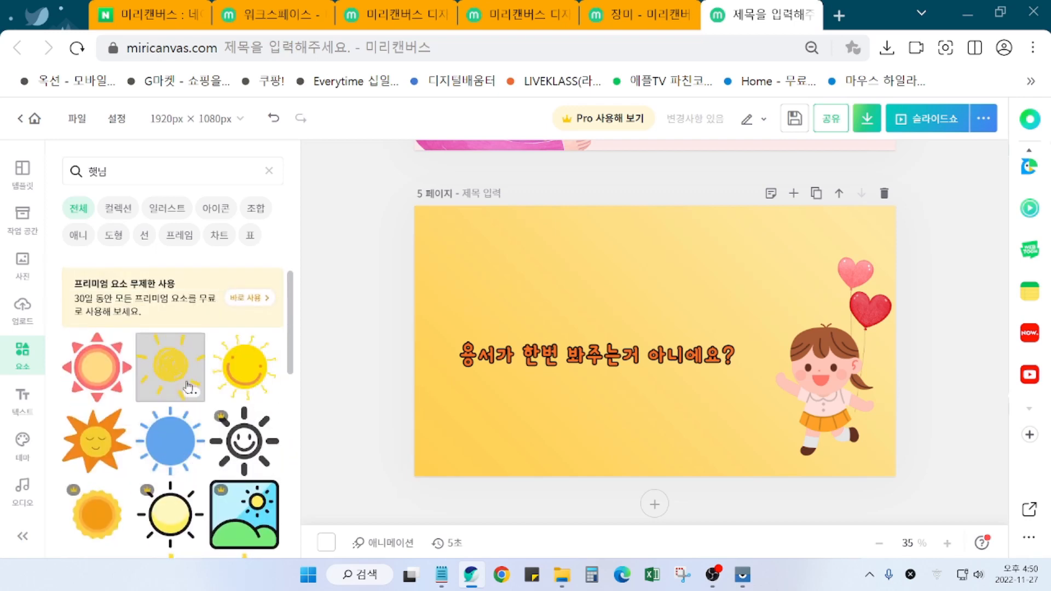
# Step: Add the sketchy yellow sun illustration and move it to page 5's upper left
pyautogui.click(189, 386)
pyautogui.moveTo(658, 323)
pyautogui.mouseDown()
pyautogui.moveTo(552, 279)
pyautogui.moveTo(486, 270)
pyautogui.mouseUp()
pyautogui.click(342, 301)
pyautogui.click(469, 282)
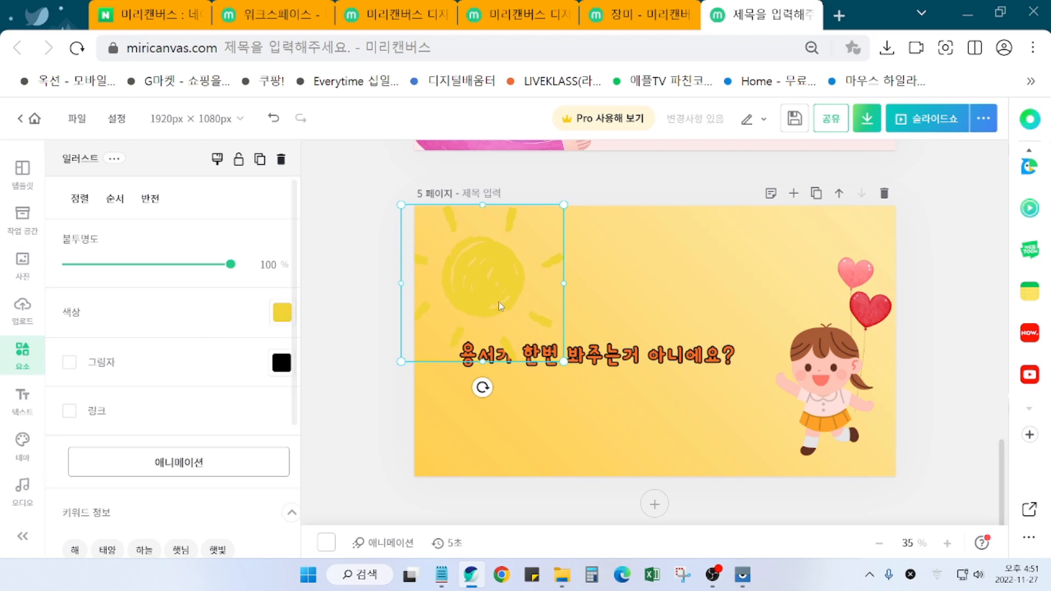
# Step: Recolour the sun teal #99CCCC and shrink it into page 5's top-left corner
pyautogui.click(281, 322)
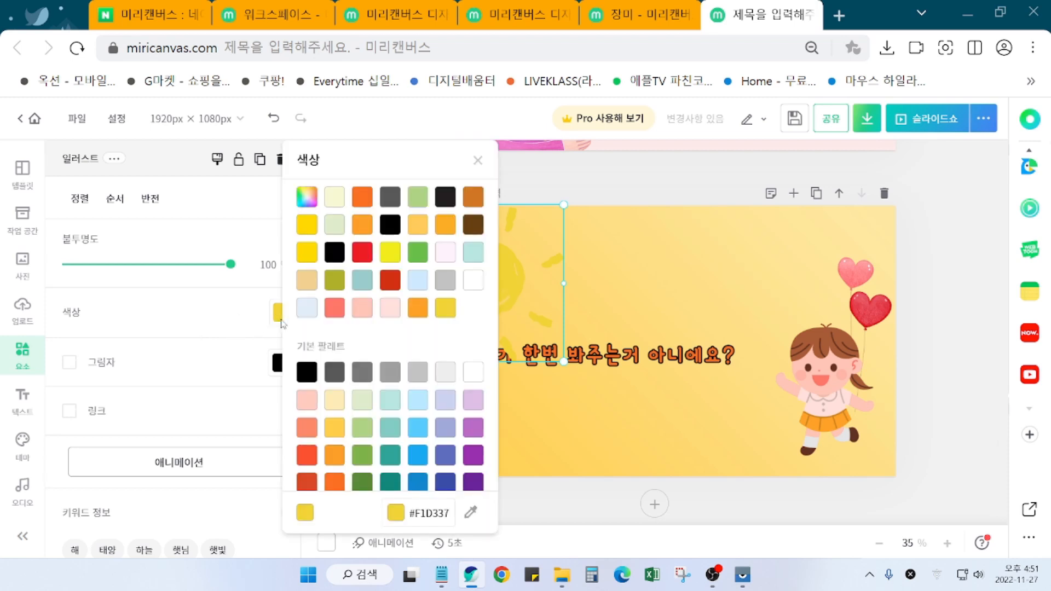
pyautogui.click(365, 286)
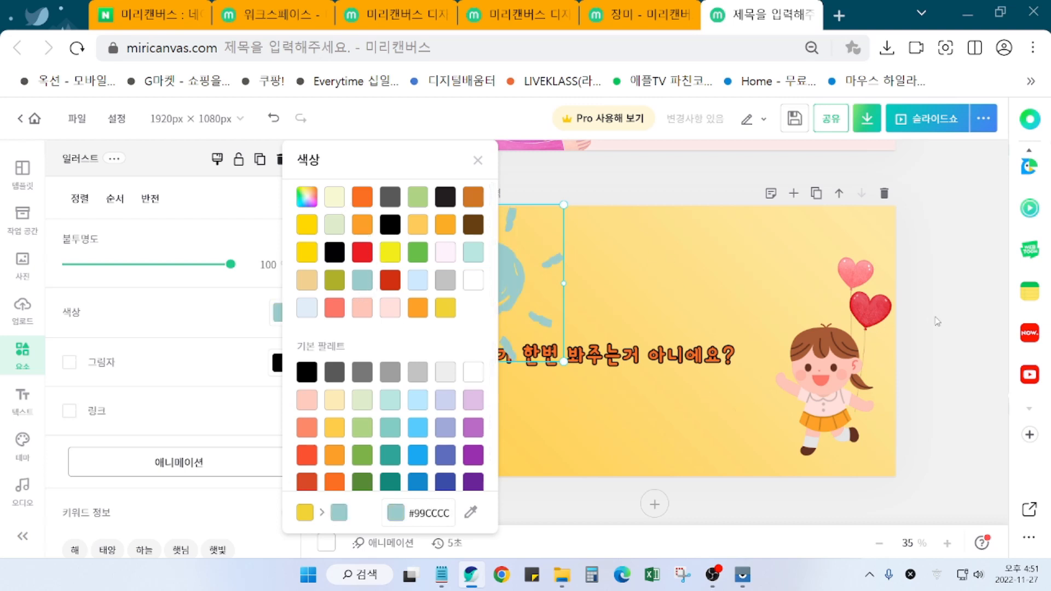
pyautogui.click(958, 325)
pyautogui.moveTo(564, 365); pyautogui.dragTo(457, 275)
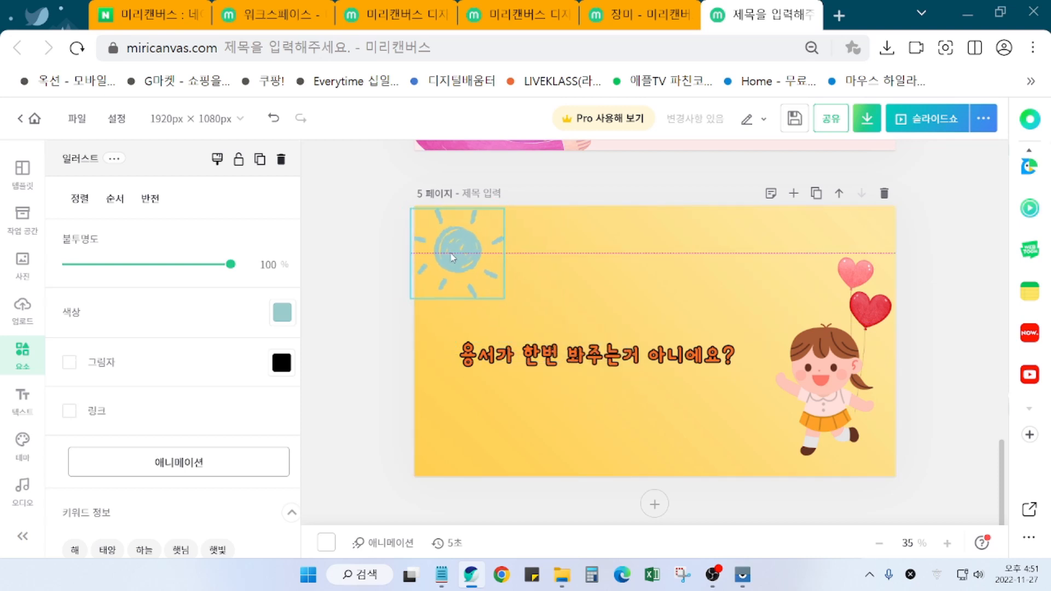
pyautogui.click(945, 436)
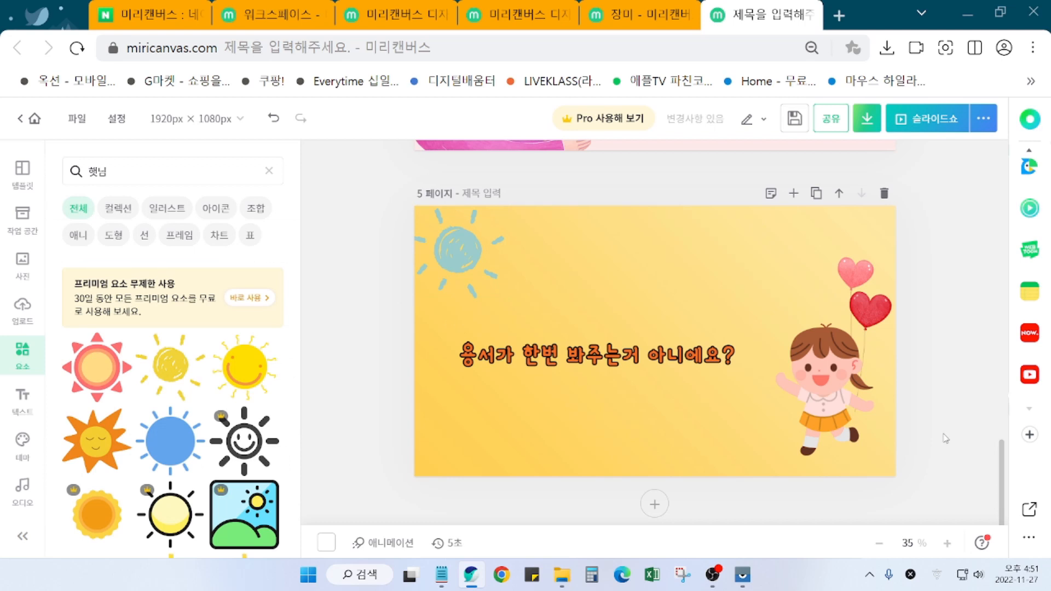
# Step: Nudge the question text on page 5 slightly down
pyautogui.click(599, 364)
pyautogui.moveTo(600, 364); pyautogui.dragTo(599, 377)
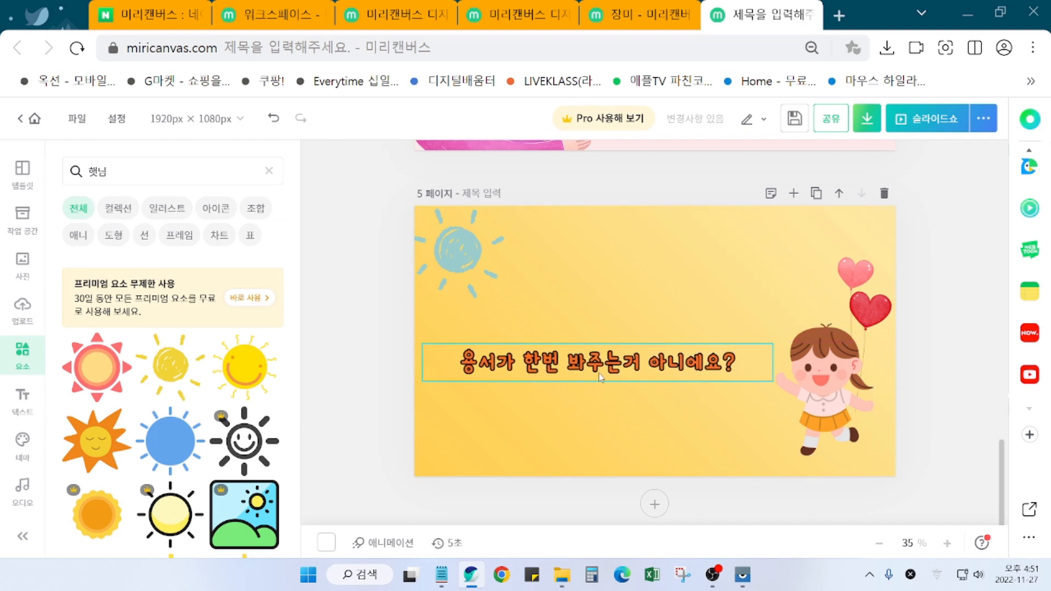
pyautogui.click(933, 409)
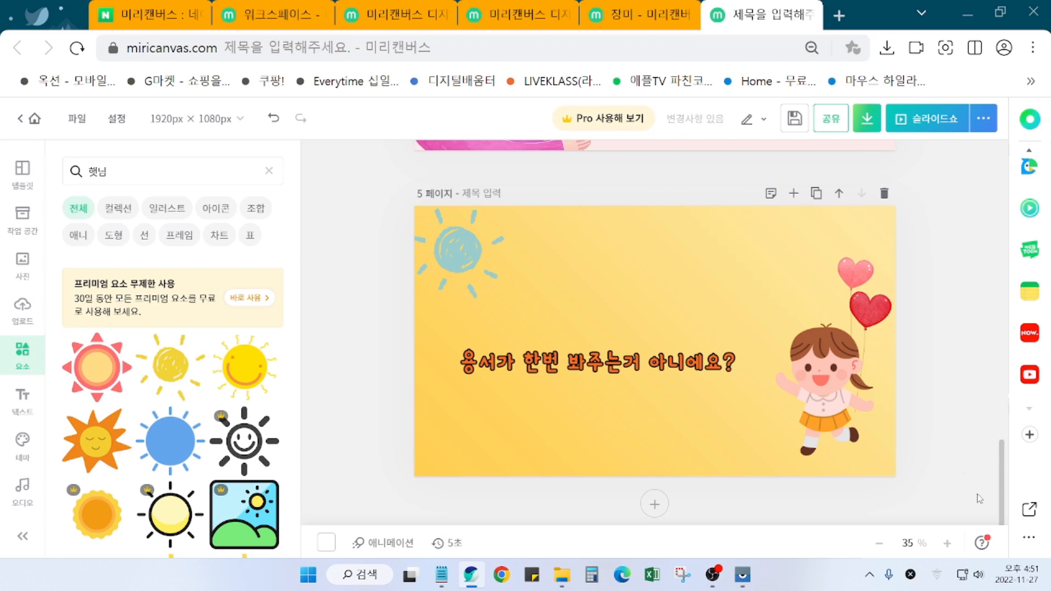
pyautogui.moveTo(1004, 498); pyautogui.dragTo(981, 185)
pyautogui.scroll(-6, 982, 192)
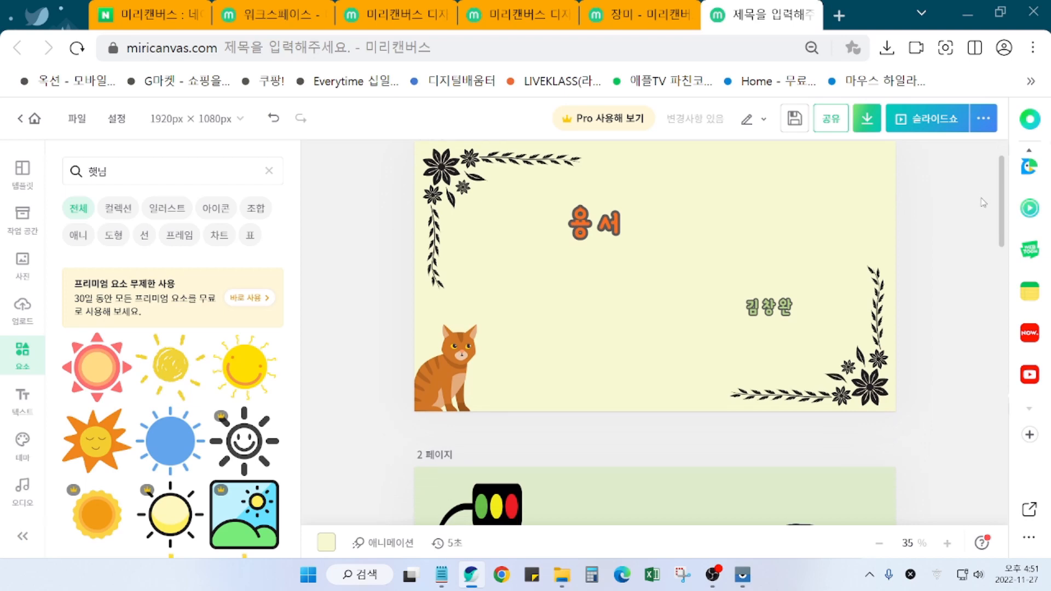
pyautogui.scroll(-5, 983, 276)
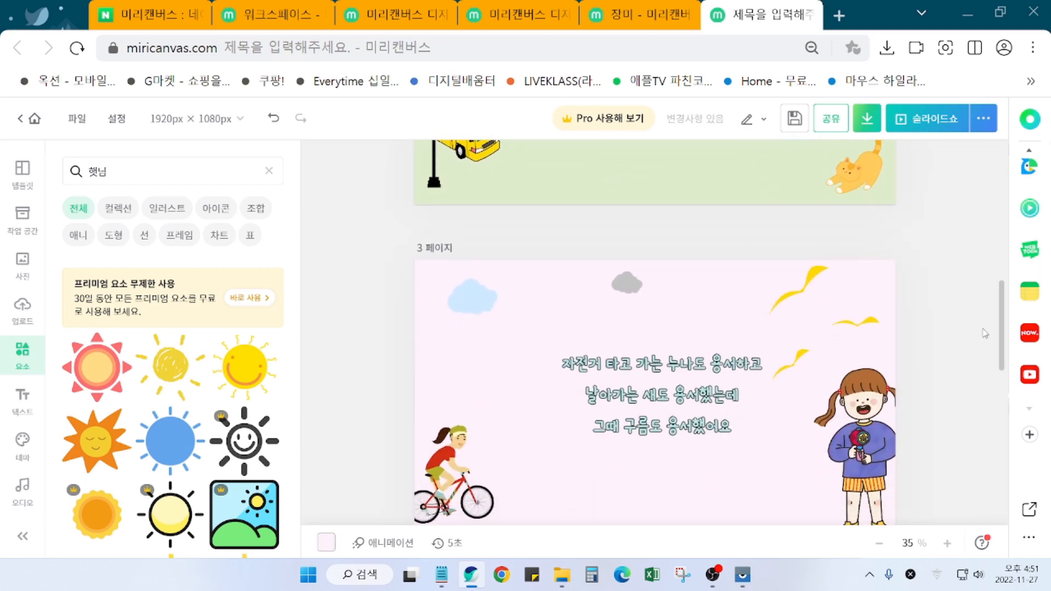
pyautogui.scroll(-1, 986, 353)
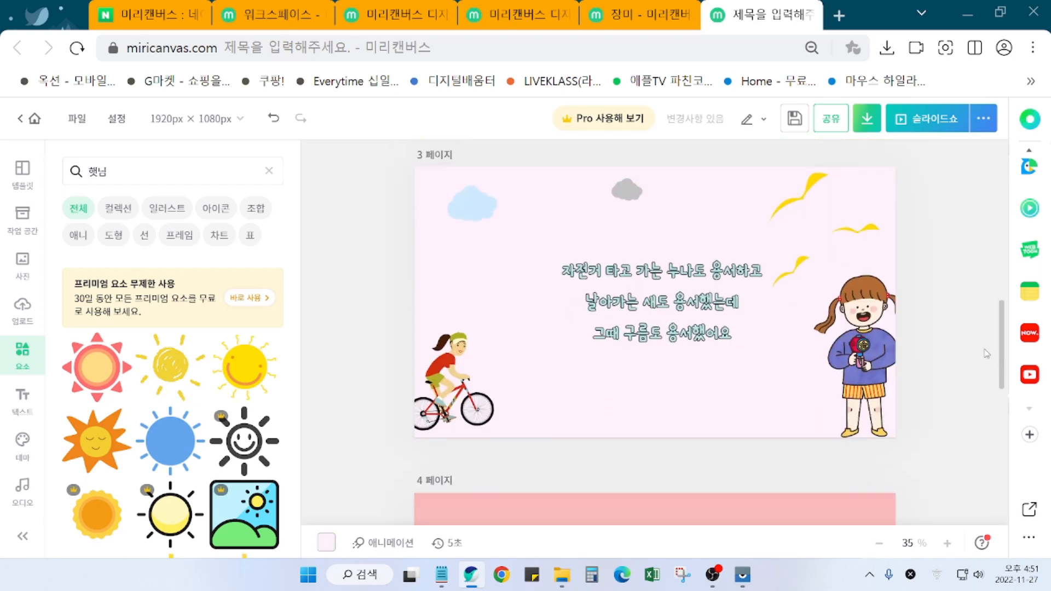
pyautogui.scroll(-5, 986, 353)
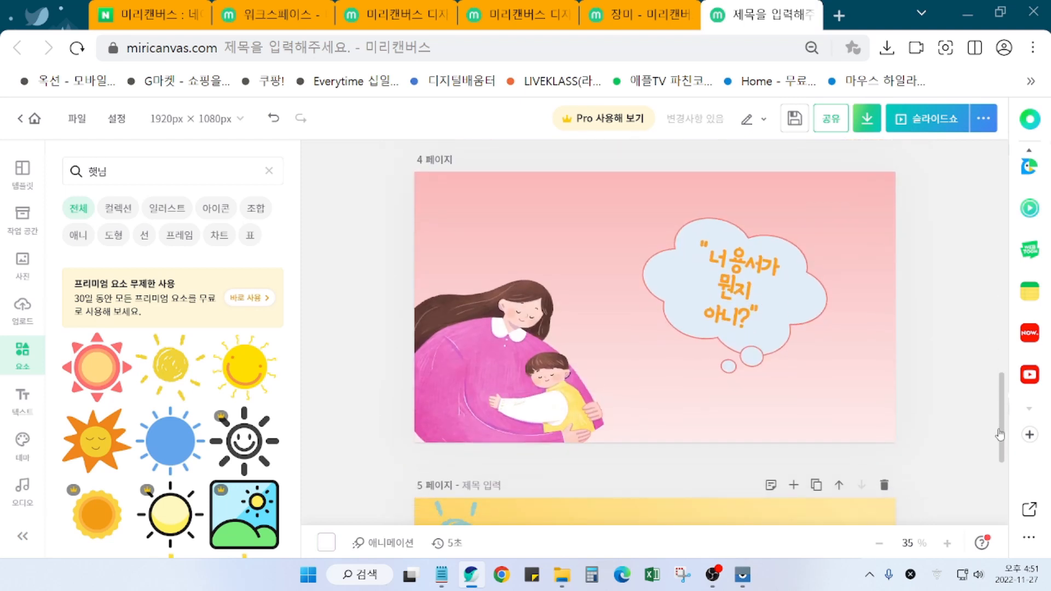
pyautogui.scroll(-5, 1001, 436)
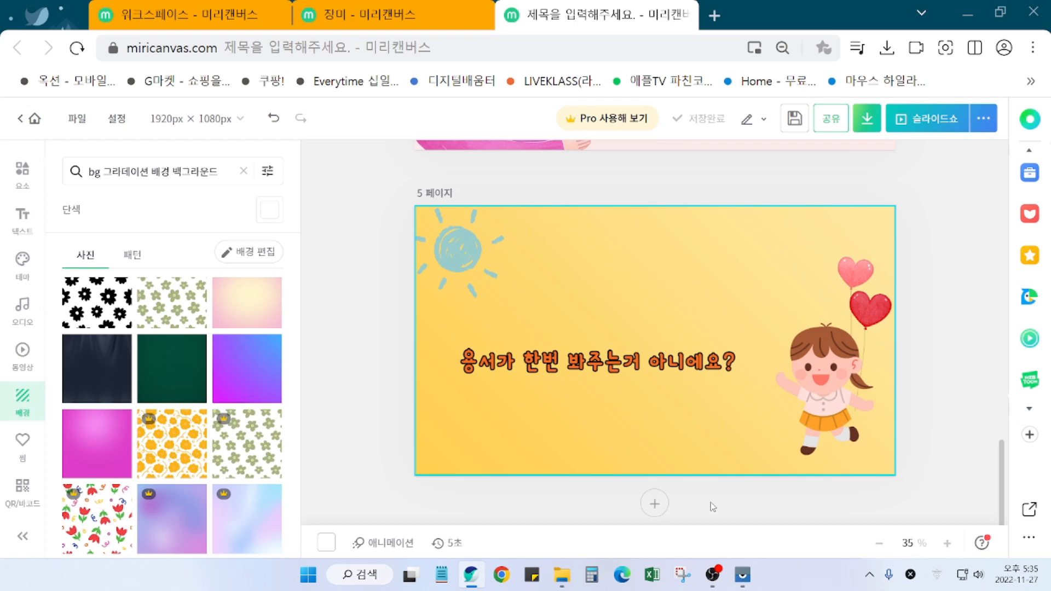
# Step: Reset the canvas zoom with Ctrl+1 and adjust the page view
pyautogui.hotkey('ctrl', '1')
pyautogui.click(684, 504)
pyautogui.moveTo(675, 511)
pyautogui.mouseDown()
pyautogui.moveTo(621, 529)
pyautogui.moveTo(574, 479)
pyautogui.moveTo(664, 490)
pyautogui.moveTo(675, 524)
pyautogui.mouseUp()
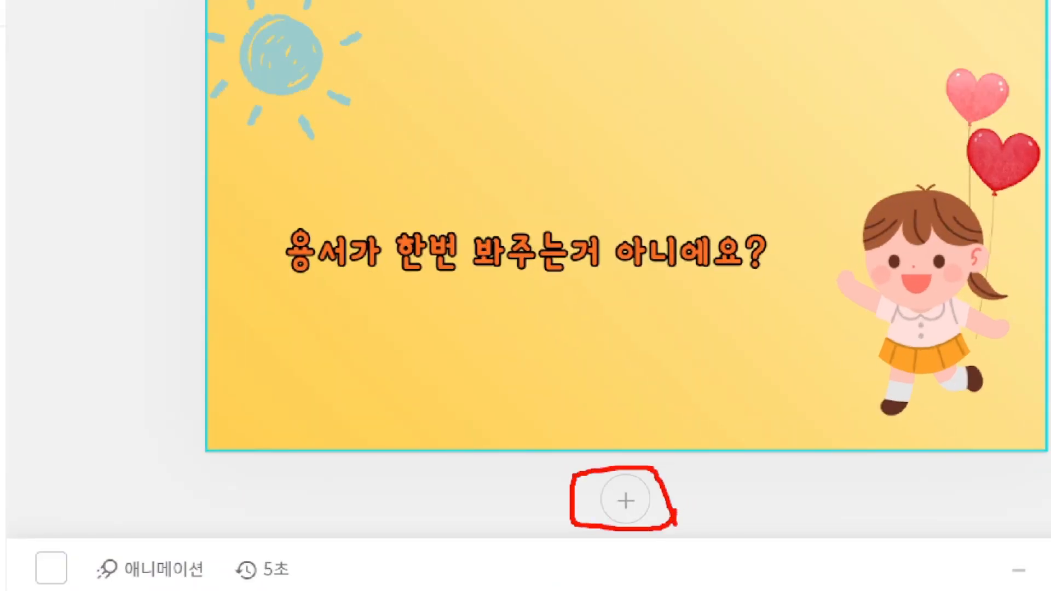
pyautogui.press('Escape')
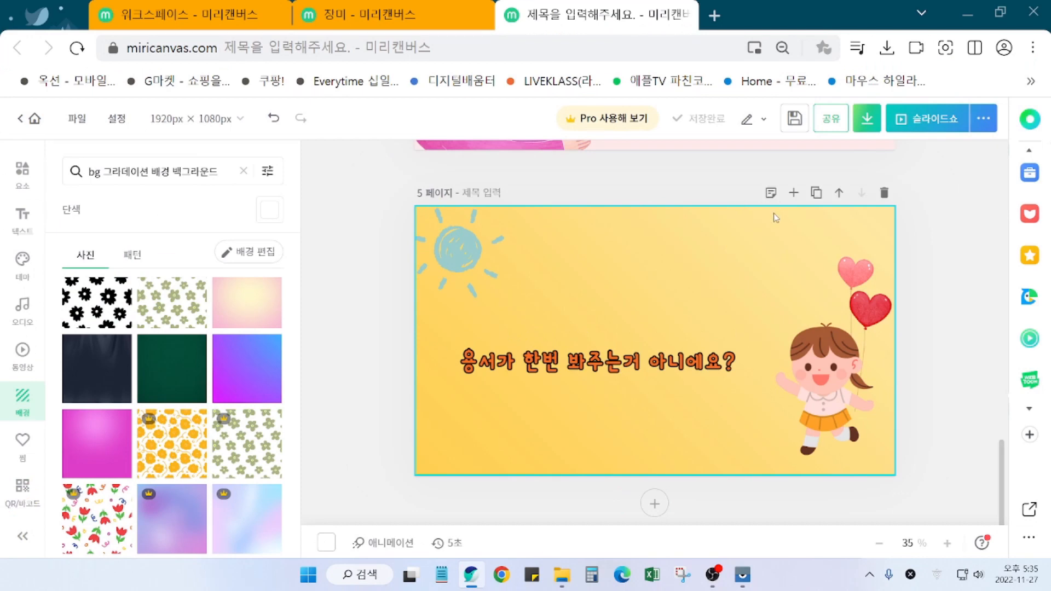
pyautogui.hotkey('ctrl', '1')
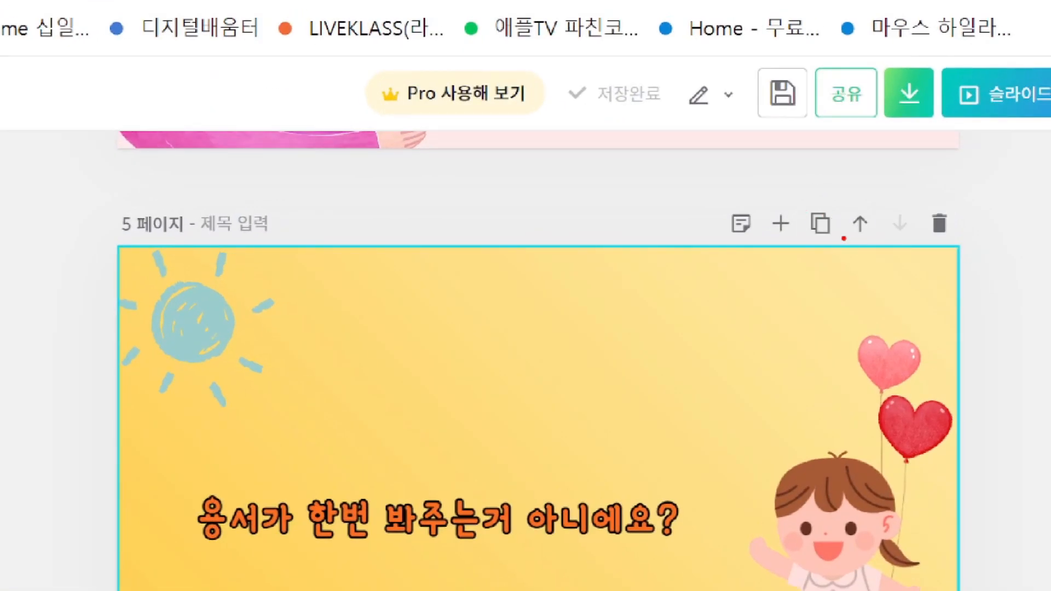
pyautogui.moveTo(846, 236)
pyautogui.mouseDown()
pyautogui.moveTo(787, 227)
pyautogui.moveTo(840, 203)
pyautogui.moveTo(848, 253)
pyautogui.mouseUp()
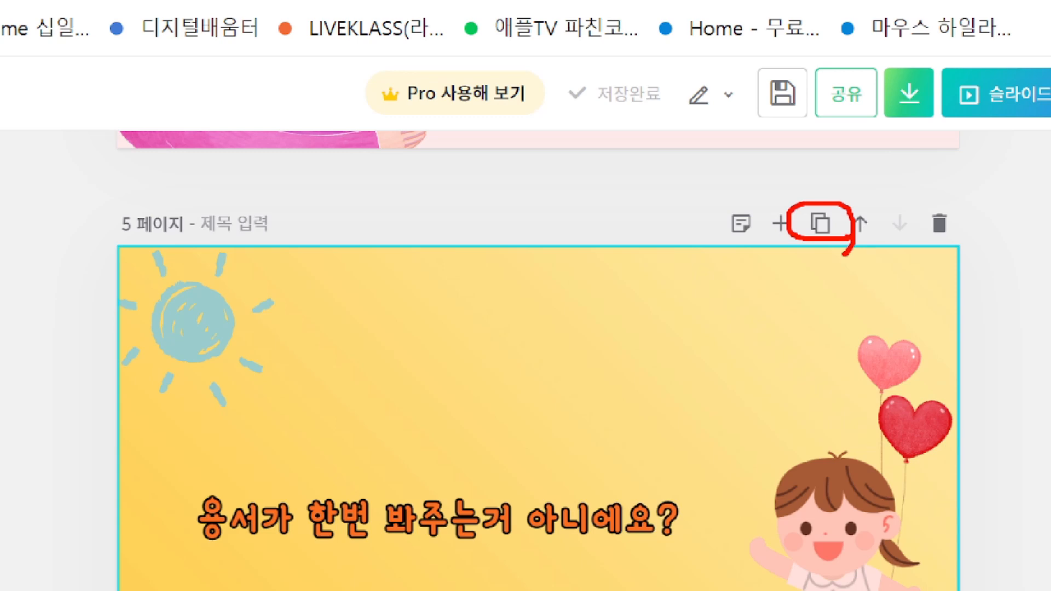
pyautogui.press('Escape')
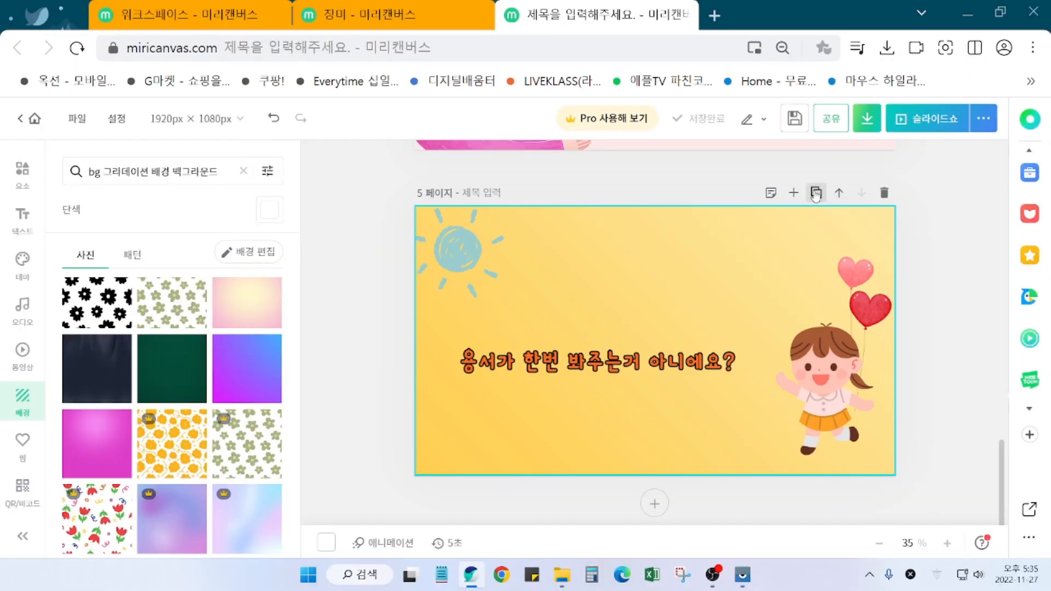
# Step: Duplicate page 5 as a new page 6 and scroll down to it
pyautogui.click(819, 223)
pyautogui.scroll(6, 770, 369)
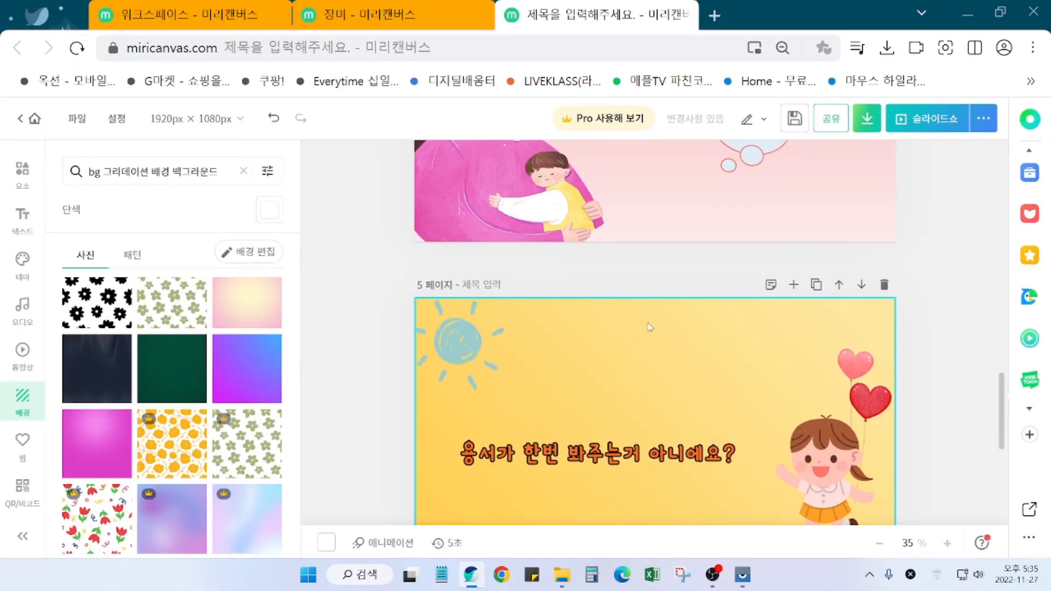
pyautogui.scroll(-6, 653, 360)
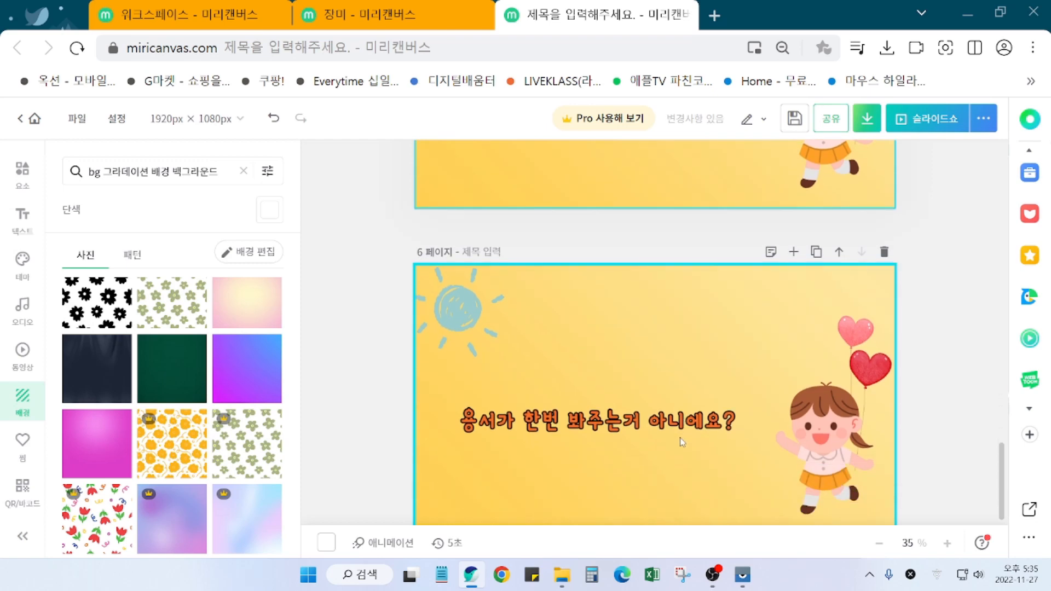
pyautogui.scroll(-2, 682, 441)
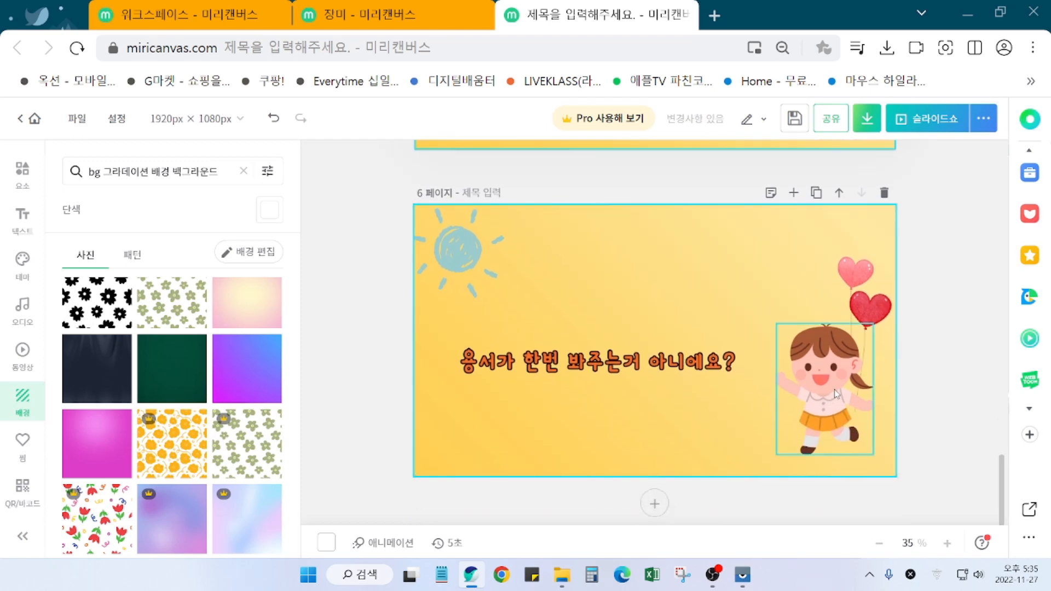
pyautogui.scroll(10, 651, 311)
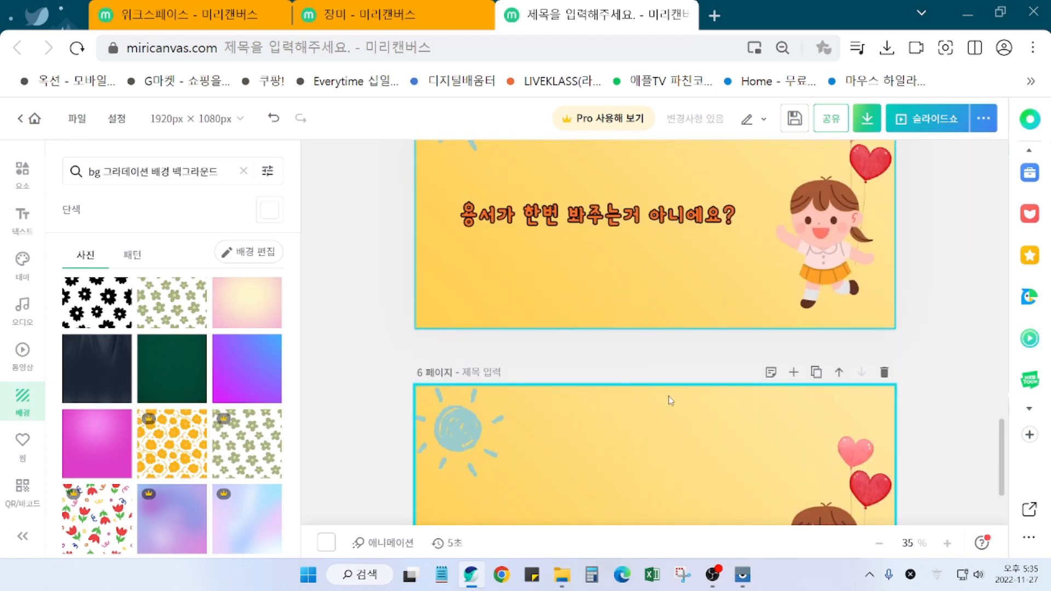
pyautogui.scroll(-4, 806, 487)
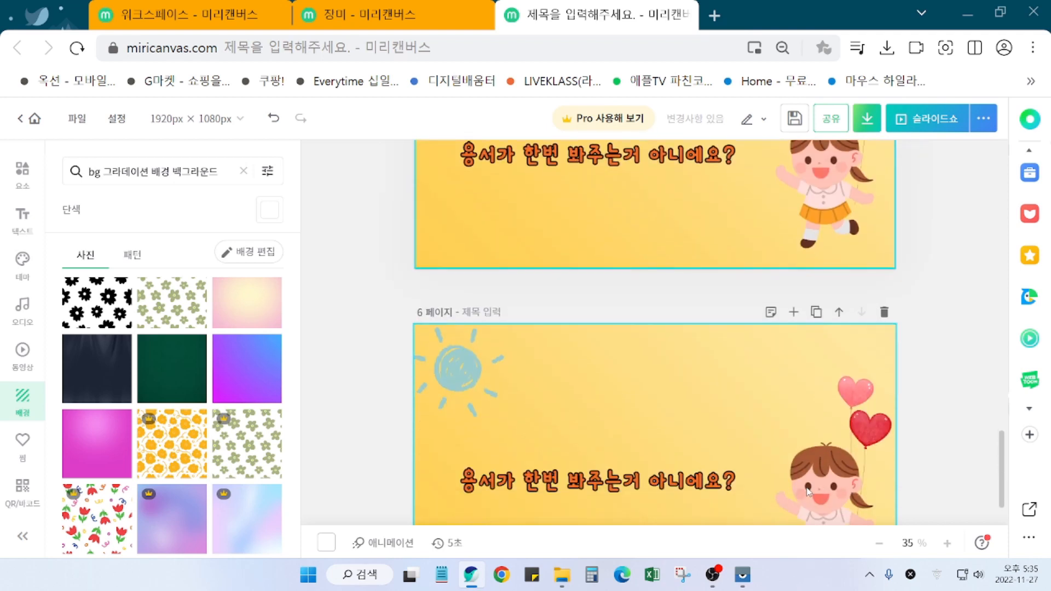
# Step: Delete the girl illustration from page 6
pyautogui.click(967, 574)
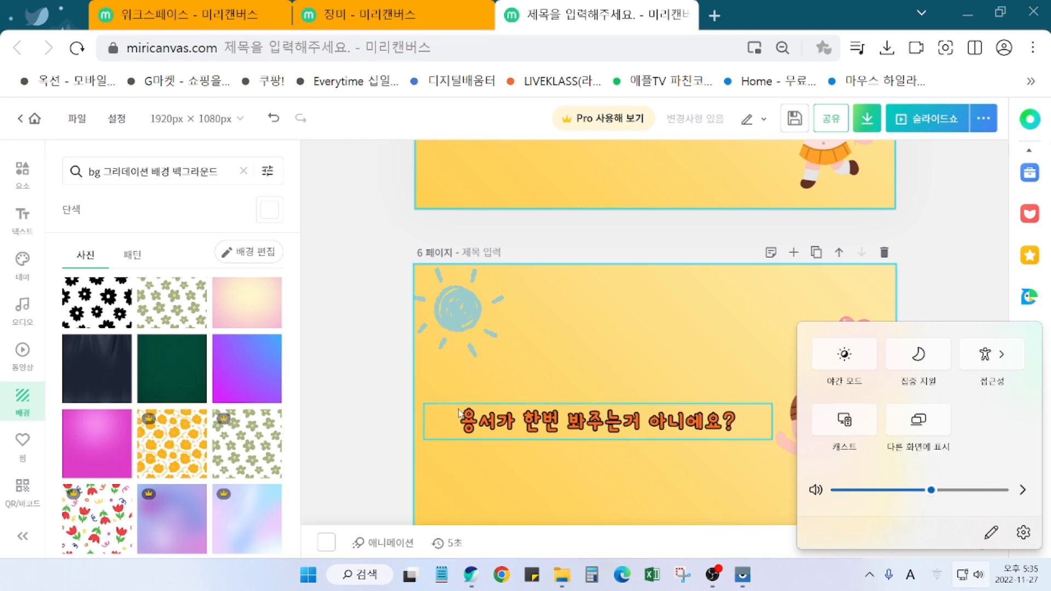
pyautogui.click(721, 491)
pyautogui.click(854, 476)
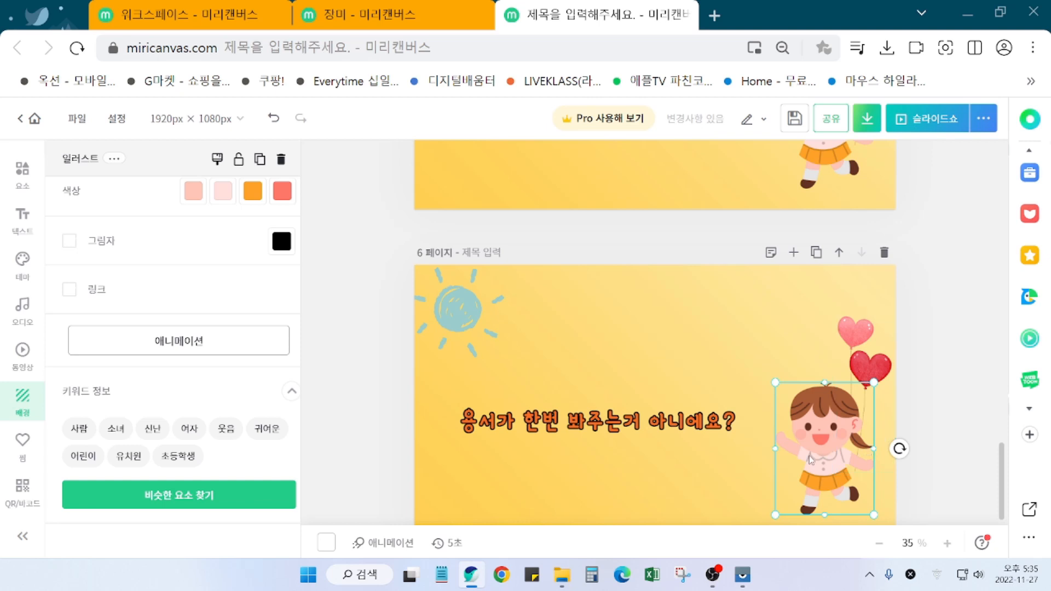
pyautogui.rightClick(810, 458)
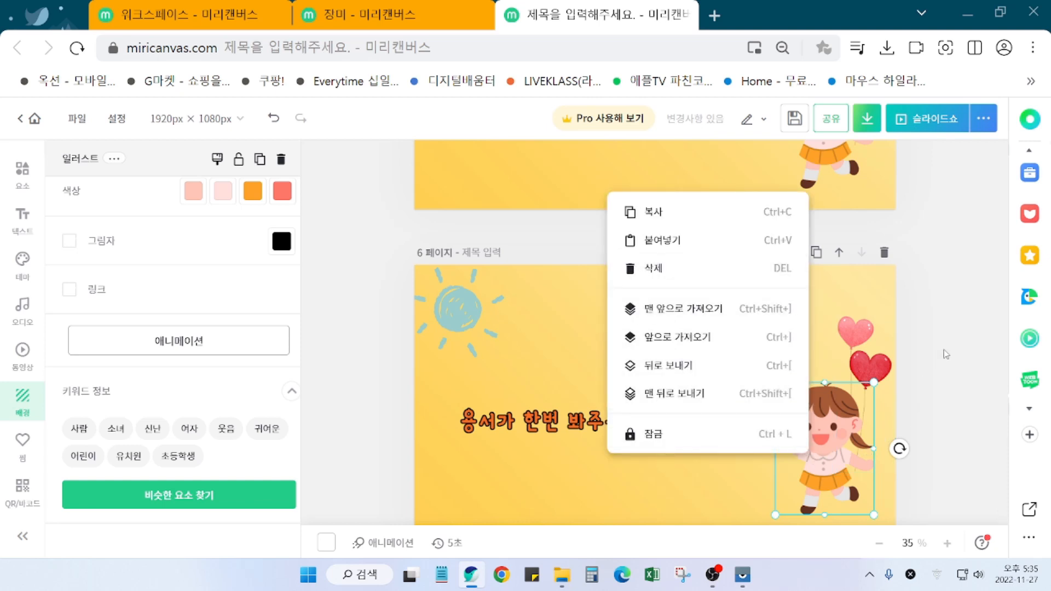
pyautogui.click(842, 478)
pyautogui.press('Delete')
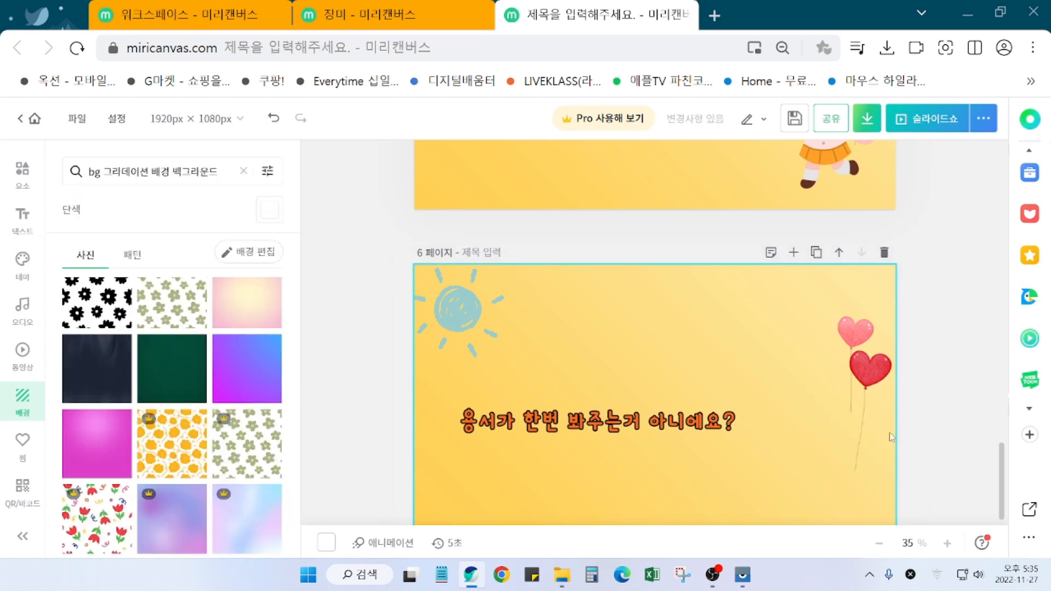
# Step: Delete the balloon hearts and the sun, then select page 6's background
pyautogui.click(845, 470)
pyautogui.press('Delete')
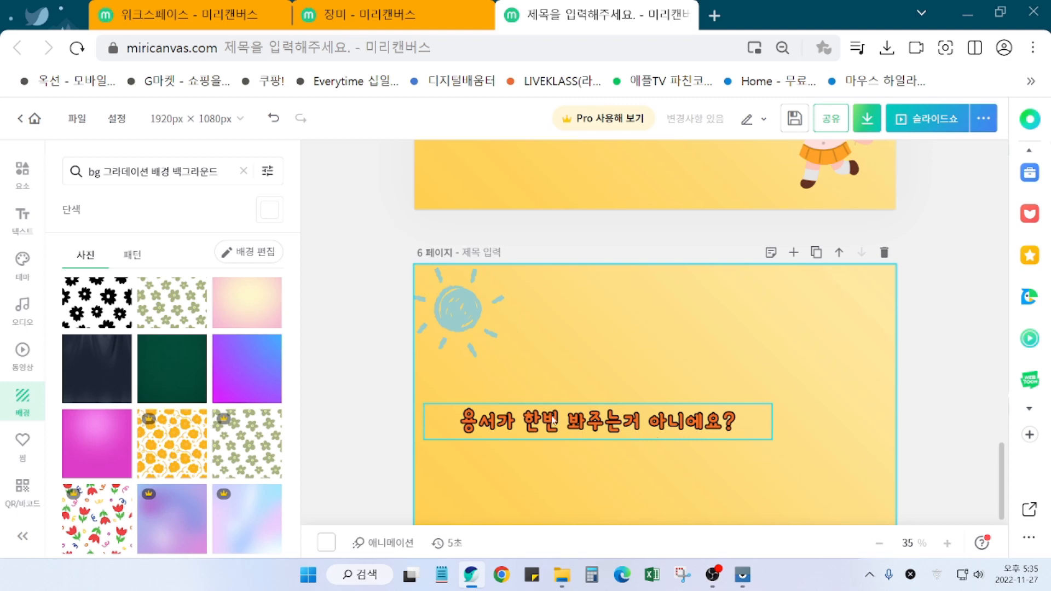
pyautogui.click(463, 314)
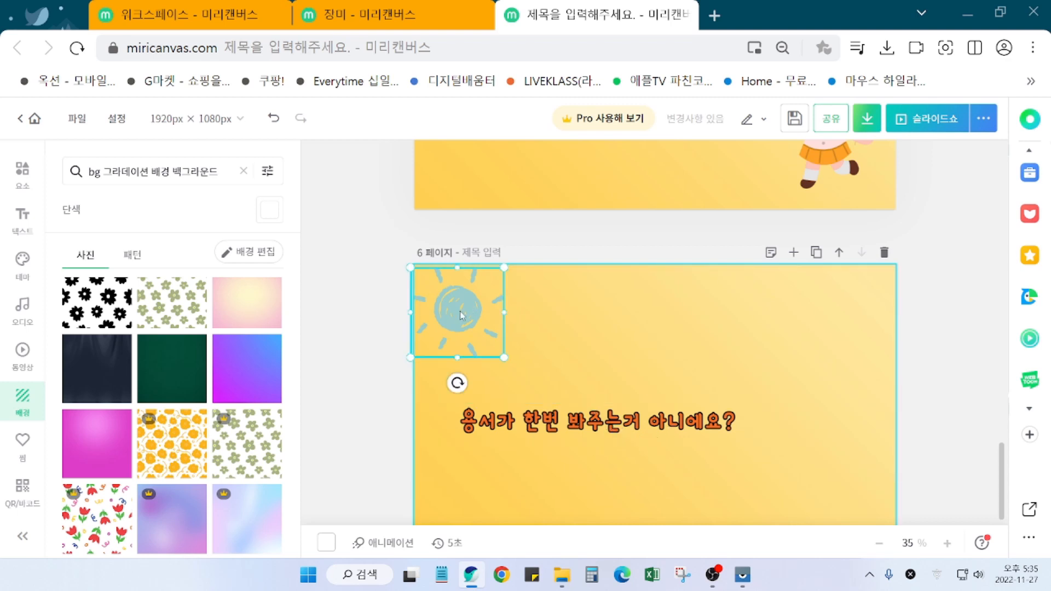
pyautogui.press('Delete')
pyautogui.click(606, 452)
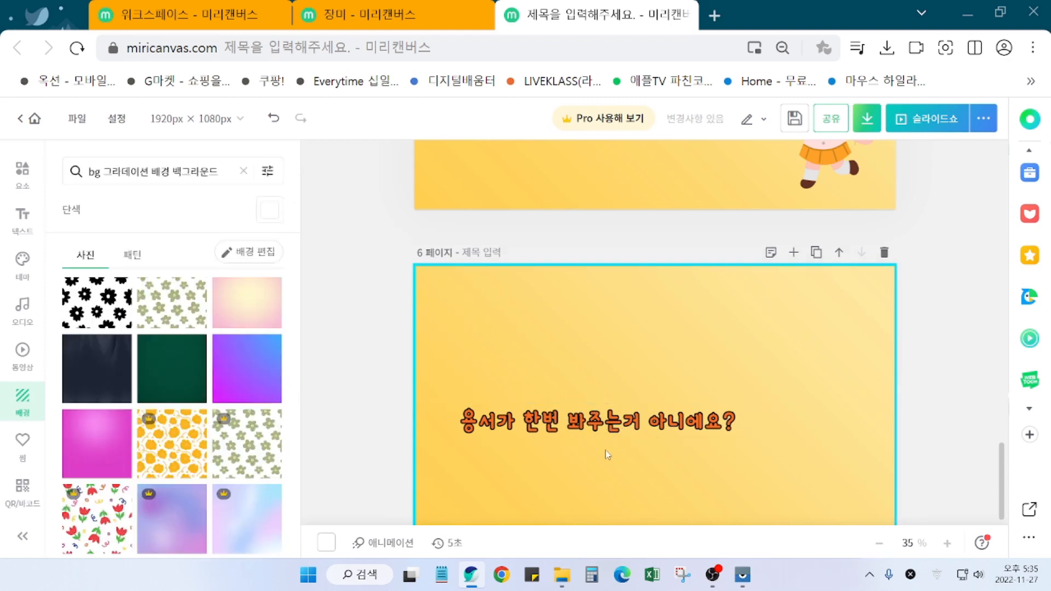
pyautogui.click(500, 339)
pyautogui.click(544, 328)
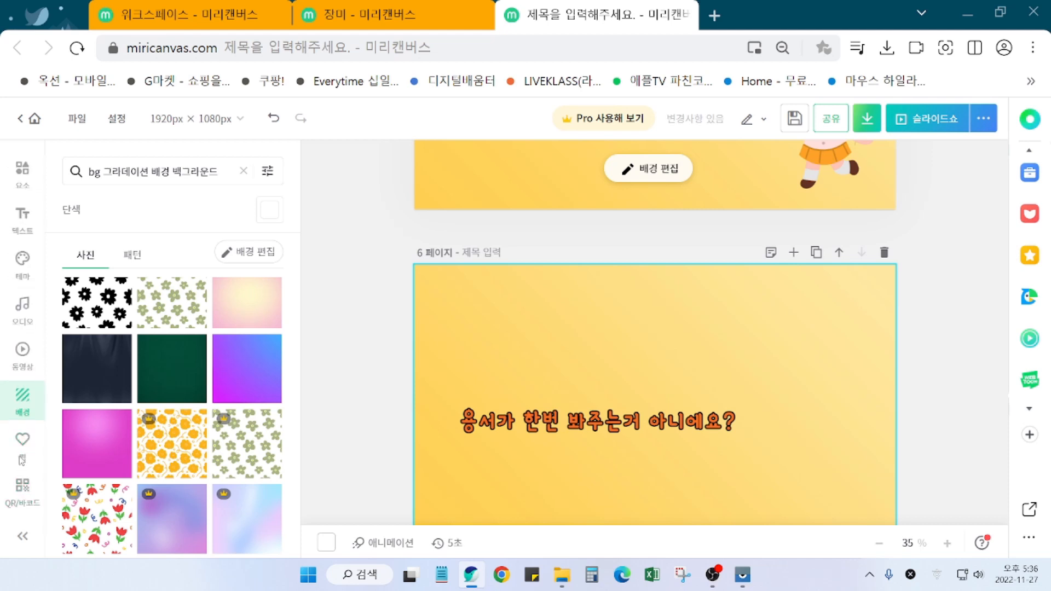
# Step: Apply the mint gradient photo from the 배경 gradient results as page 6's background
pyautogui.scroll(-10, 164, 434)
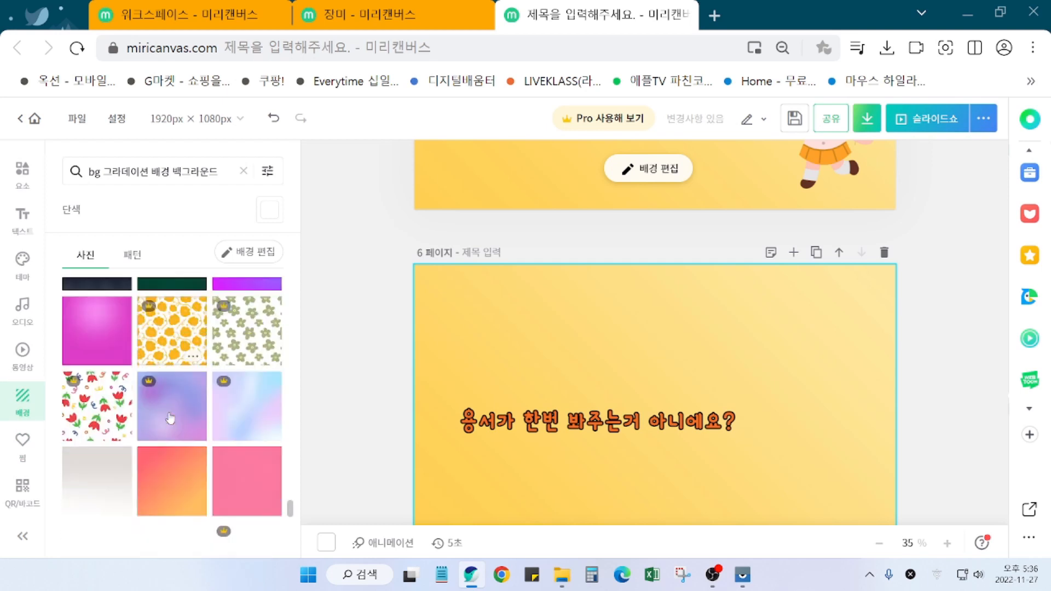
pyautogui.scroll(-8, 173, 454)
pyautogui.scroll(-8, 176, 484)
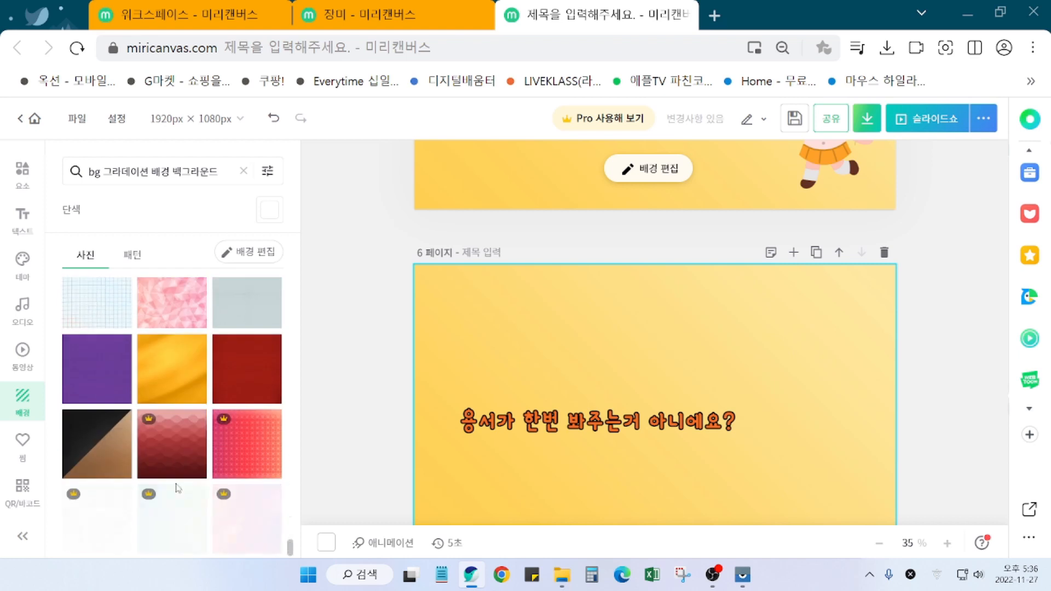
pyautogui.scroll(-4, 185, 515)
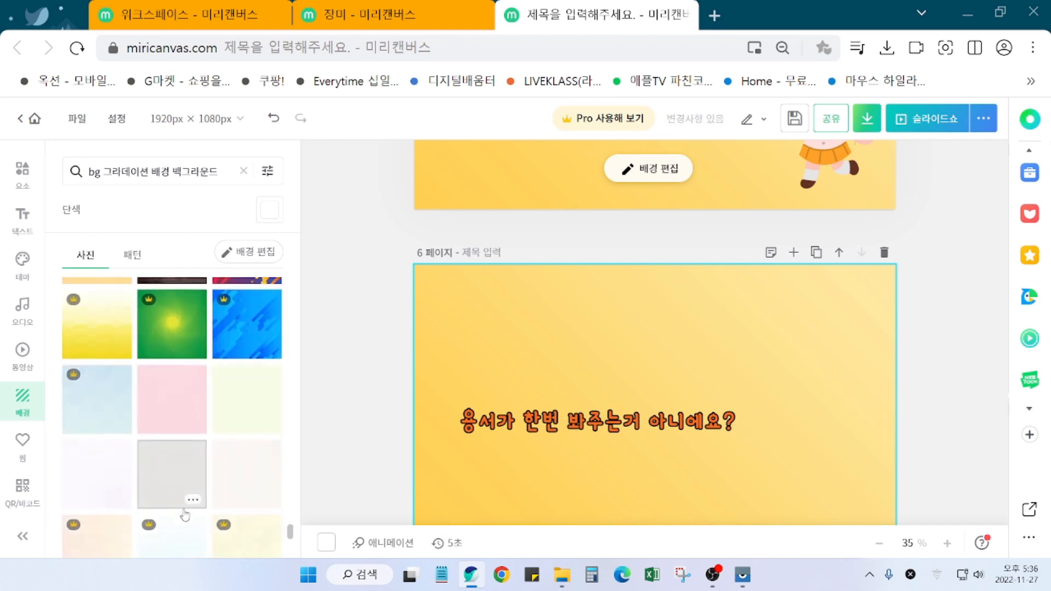
pyautogui.scroll(-10, 185, 514)
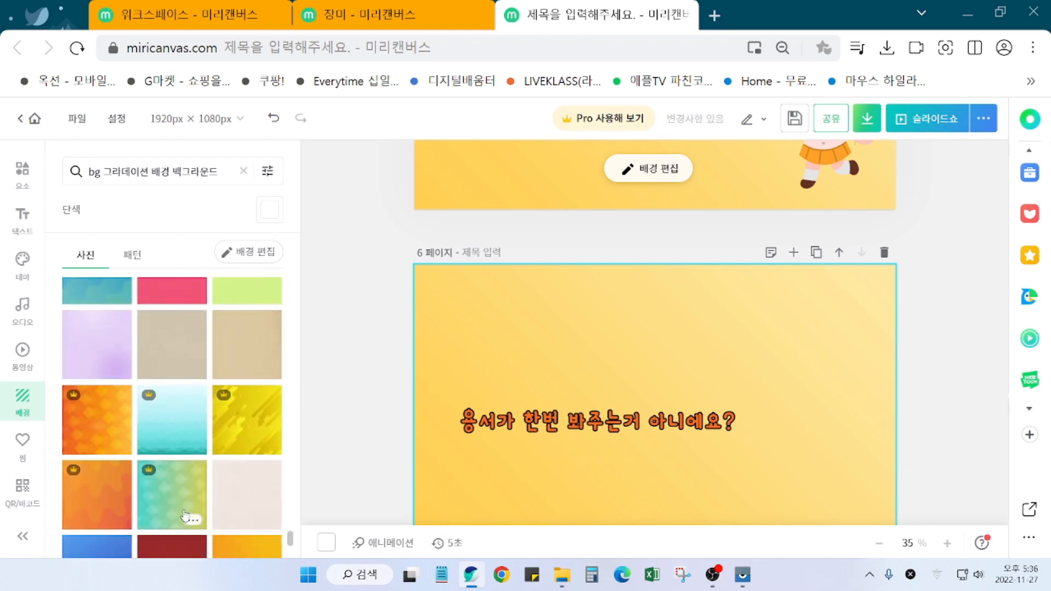
pyautogui.scroll(-1, 187, 520)
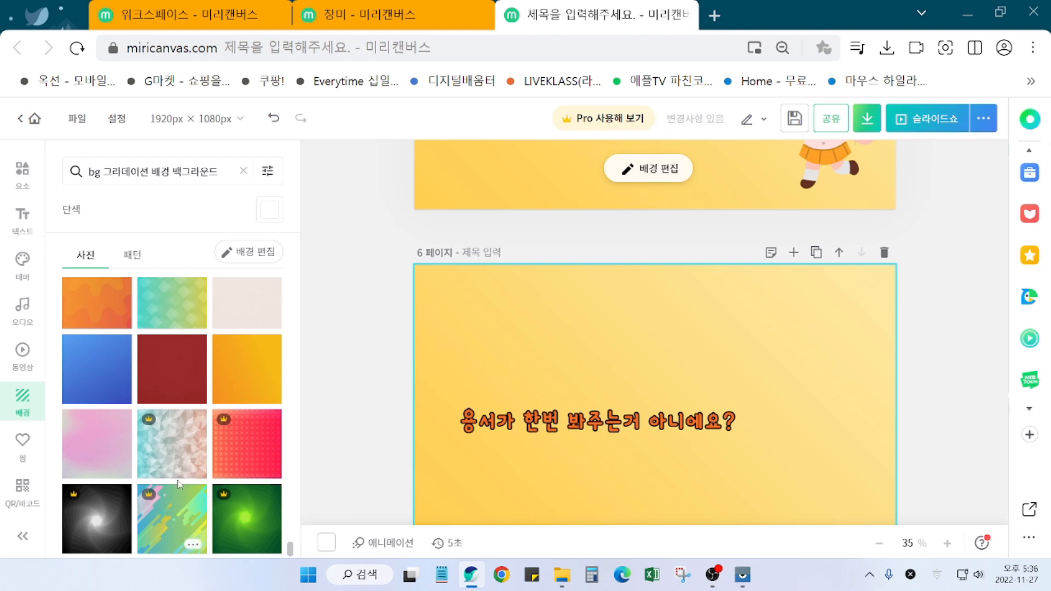
pyautogui.scroll(-10, 175, 503)
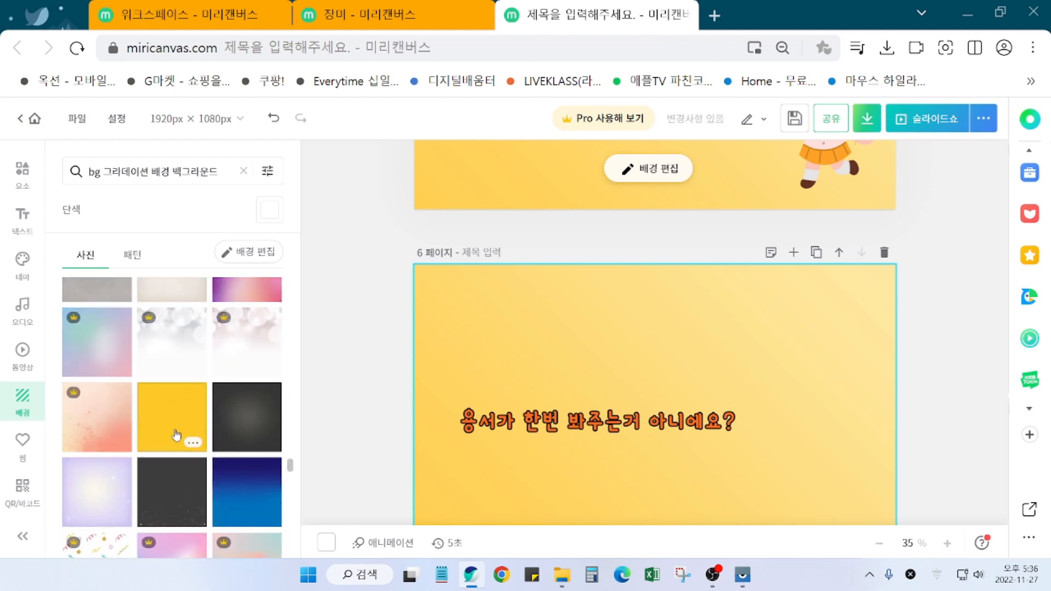
pyautogui.scroll(-5, 175, 434)
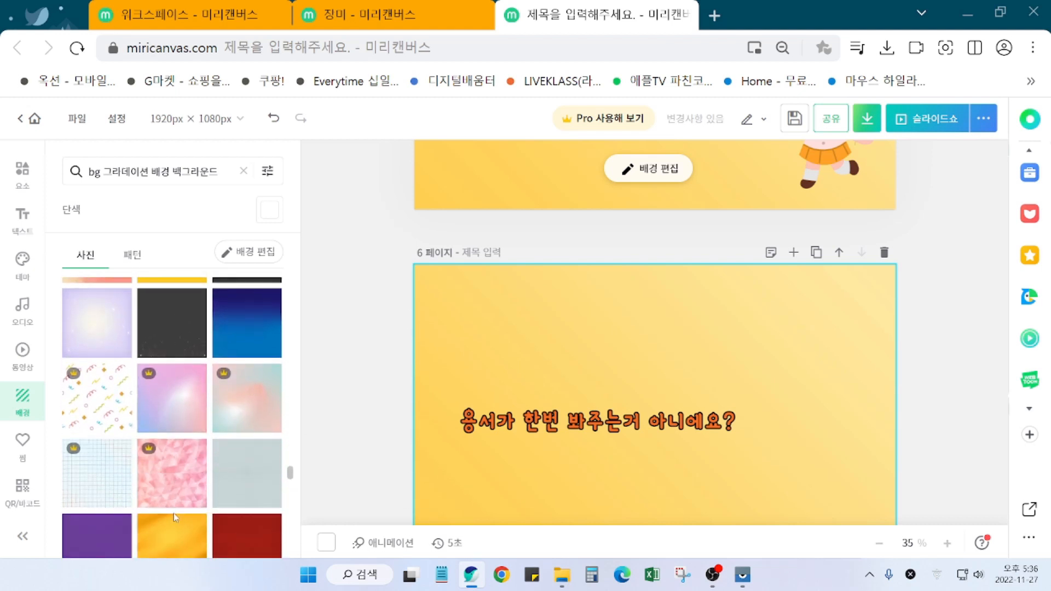
pyautogui.scroll(5, 175, 517)
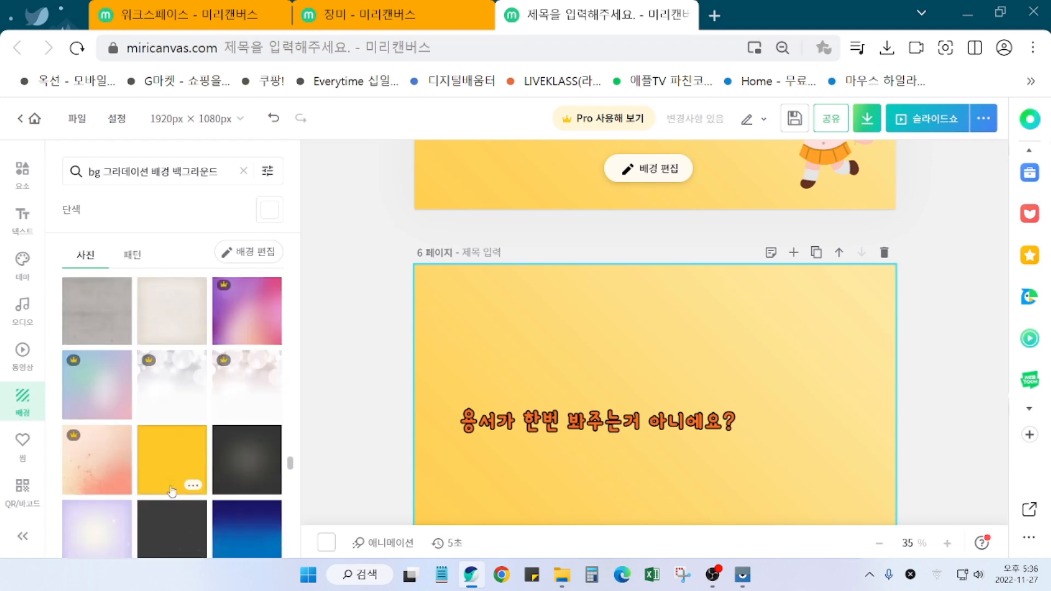
pyautogui.scroll(5, 173, 487)
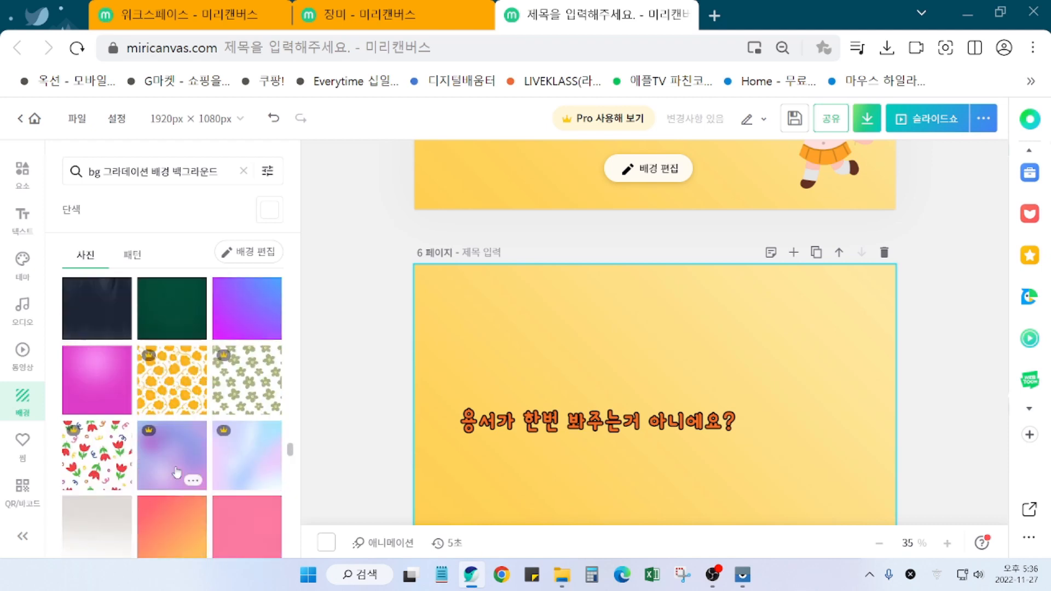
pyautogui.scroll(5, 188, 476)
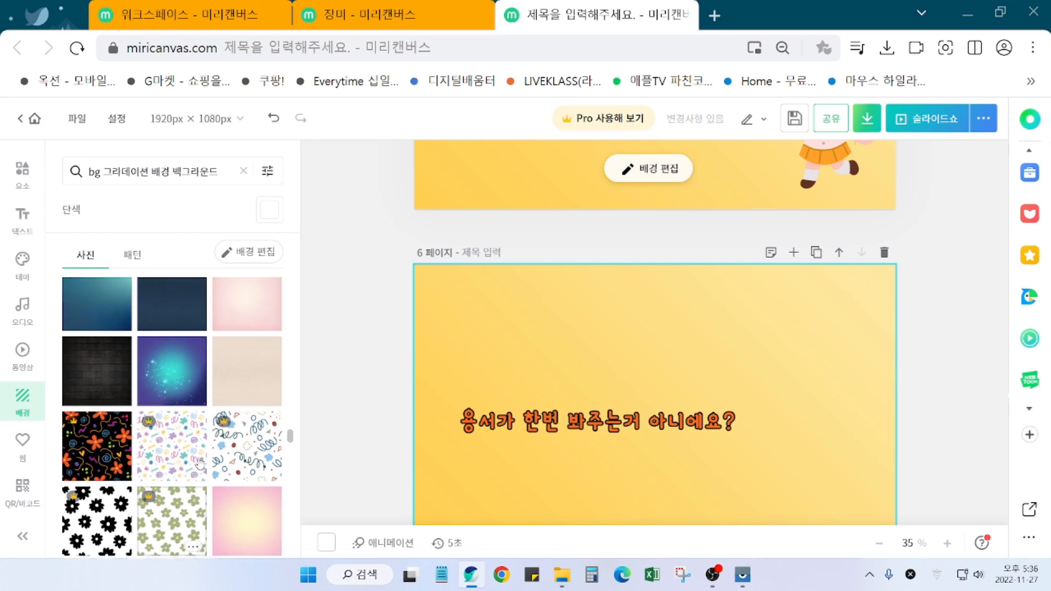
pyautogui.scroll(2, 200, 464)
pyautogui.scroll(2, 256, 474)
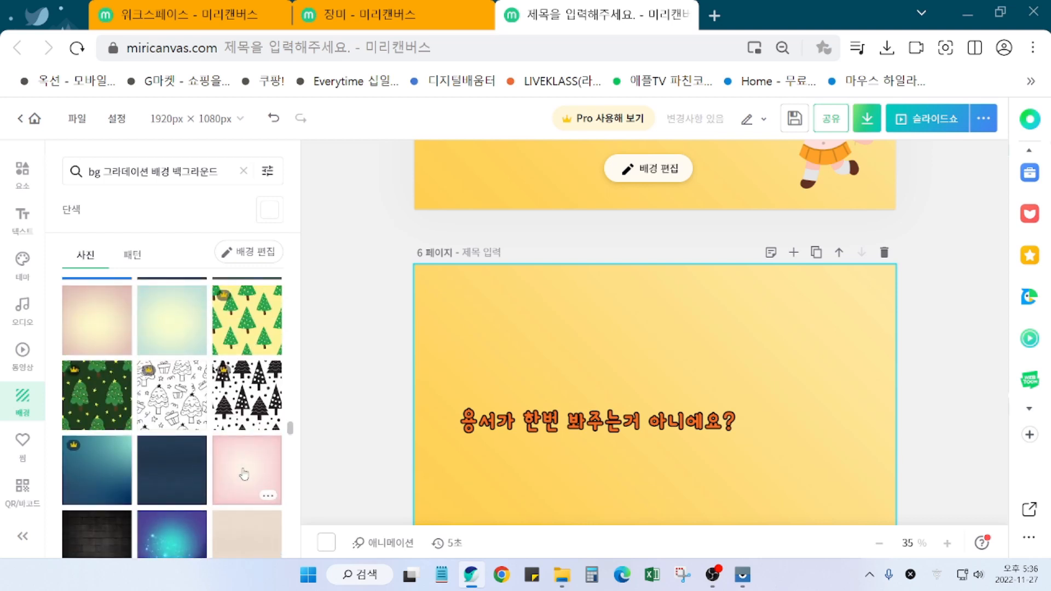
pyautogui.click(176, 324)
pyautogui.scroll(5, 959, 370)
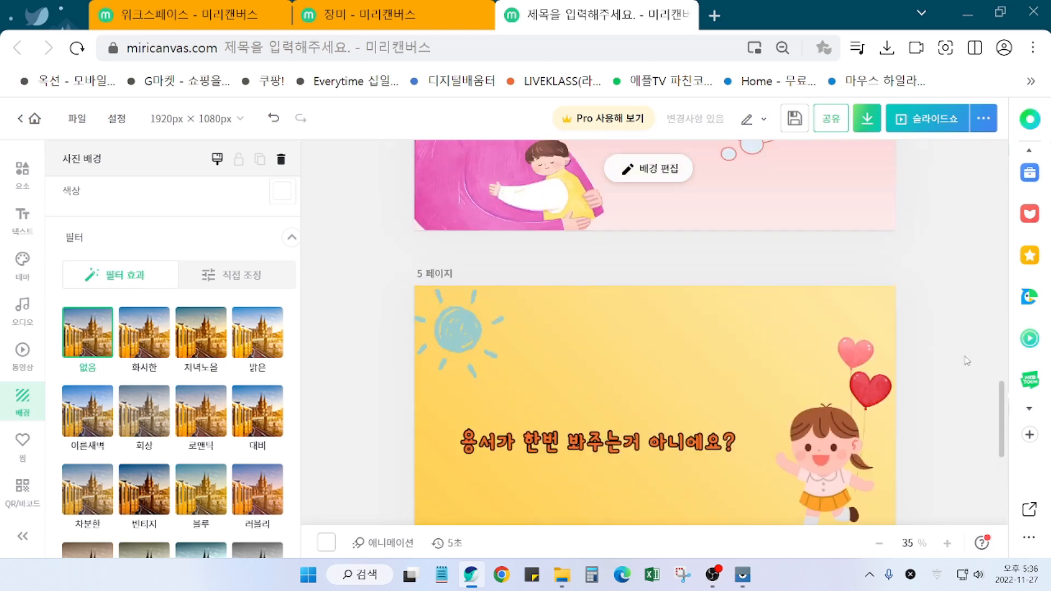
pyautogui.scroll(10, 967, 361)
pyautogui.scroll(-5, 980, 416)
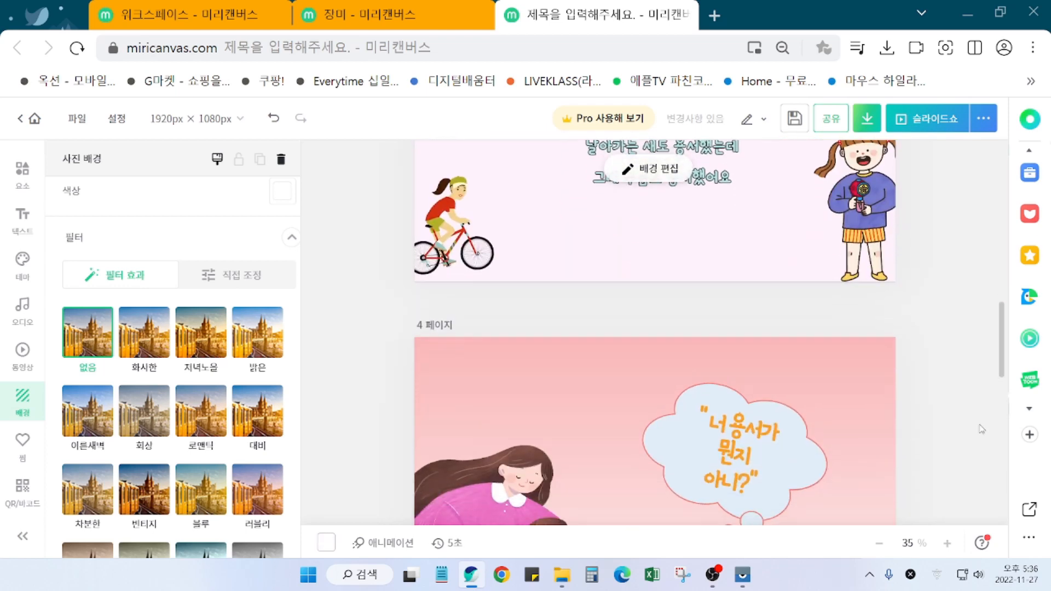
pyautogui.scroll(-10, 981, 429)
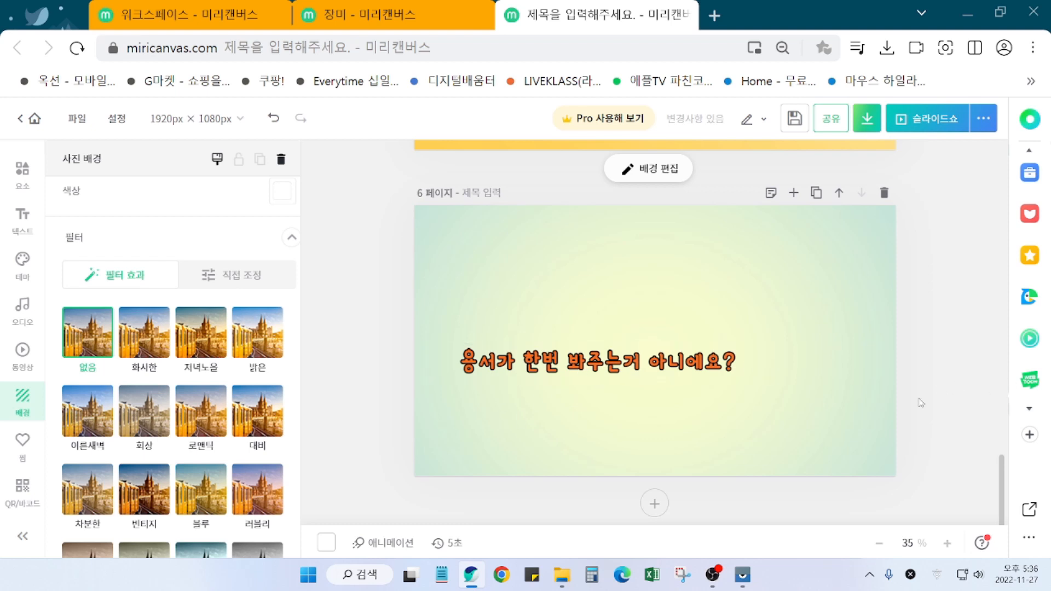
# Step: Move the question text slightly and replace it with the single character 끝
pyautogui.click(660, 374)
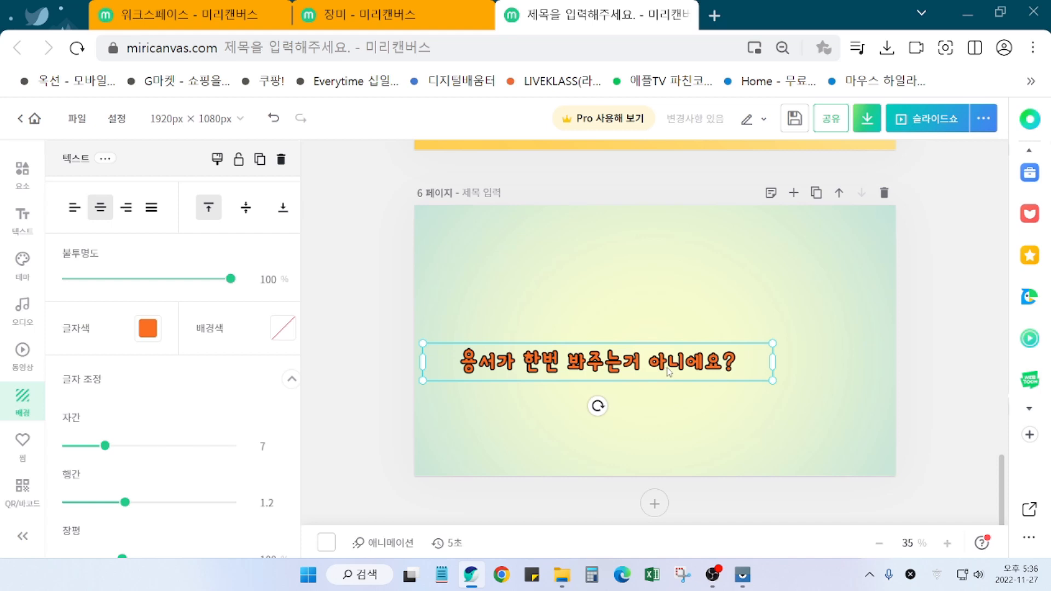
pyautogui.moveTo(667, 371); pyautogui.dragTo(688, 362)
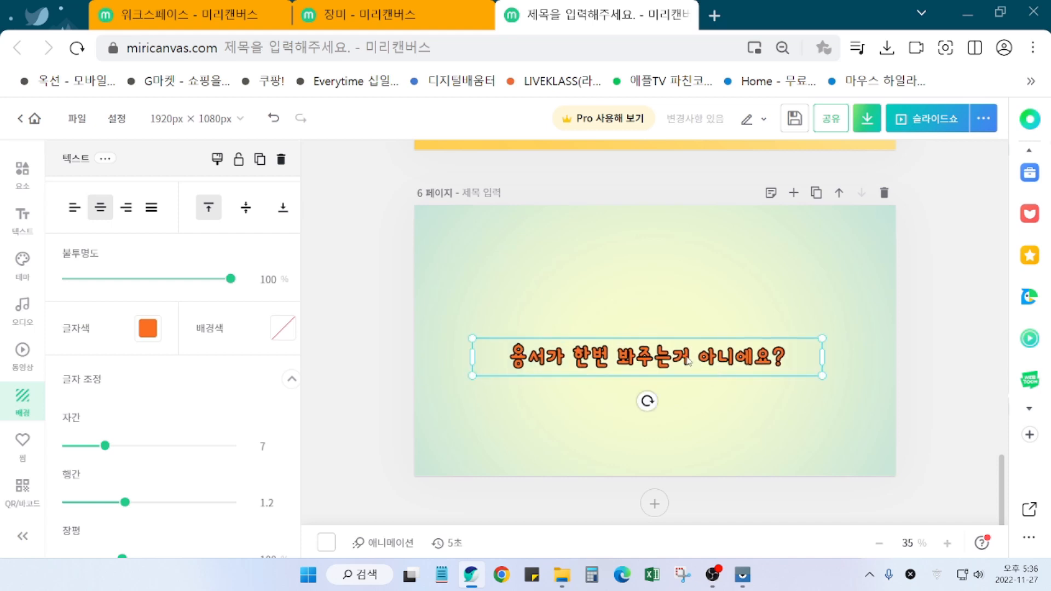
pyautogui.doubleClick(688, 360)
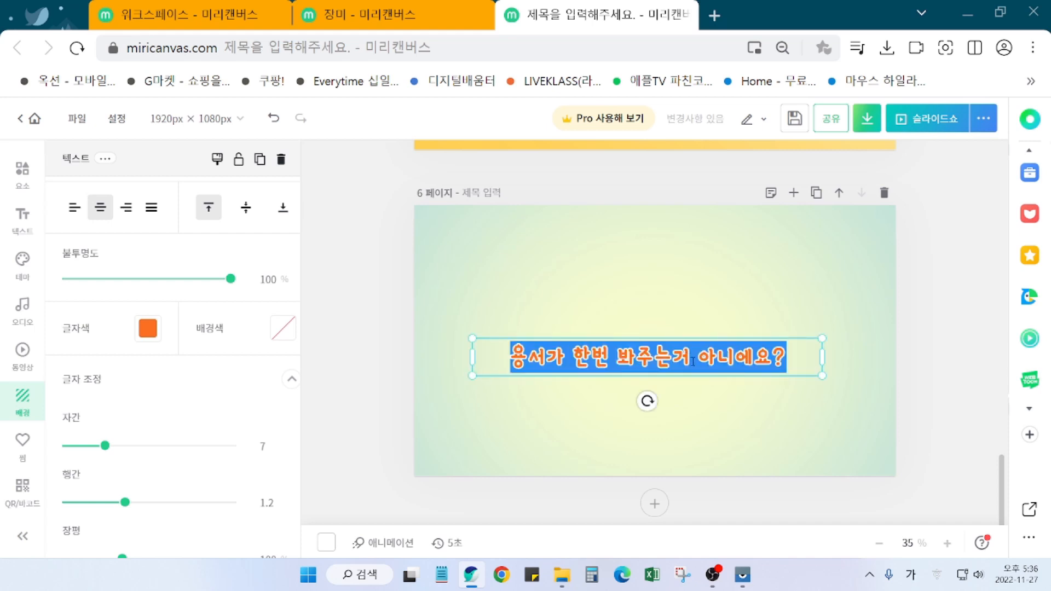
pyautogui.write('끝')
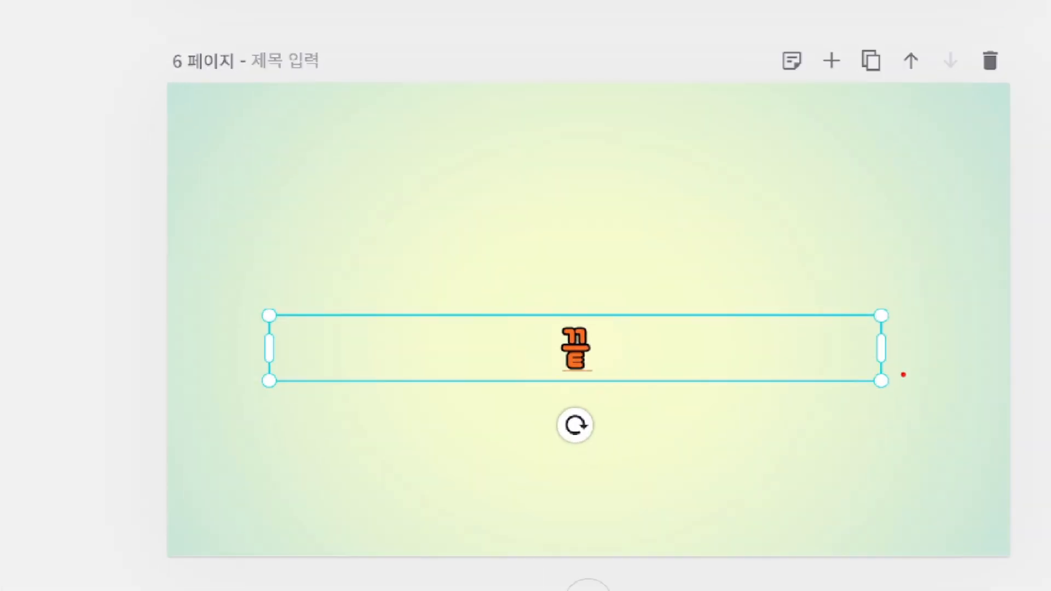
# Step: Narrow the 끝 text box tightly around the character
pyautogui.moveTo(903, 375)
pyautogui.mouseDown()
pyautogui.moveTo(877, 377)
pyautogui.moveTo(852, 336)
pyautogui.moveTo(892, 363)
pyautogui.mouseUp()
pyautogui.moveTo(833, 349)
pyautogui.mouseDown()
pyautogui.moveTo(772, 353)
pyautogui.moveTo(774, 334)
pyautogui.moveTo(802, 368)
pyautogui.mouseUp()
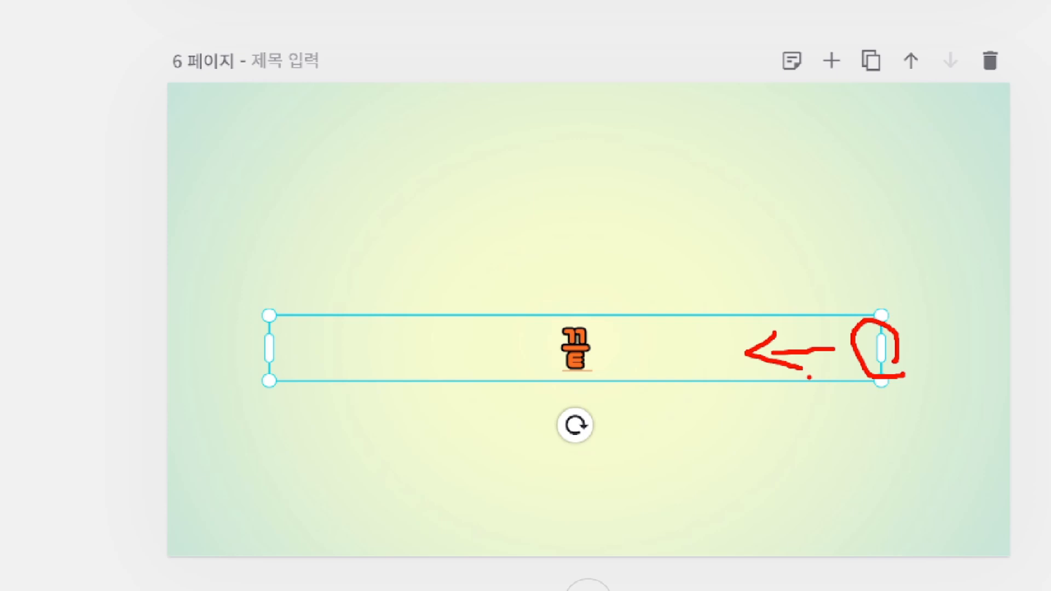
pyautogui.press('Escape')
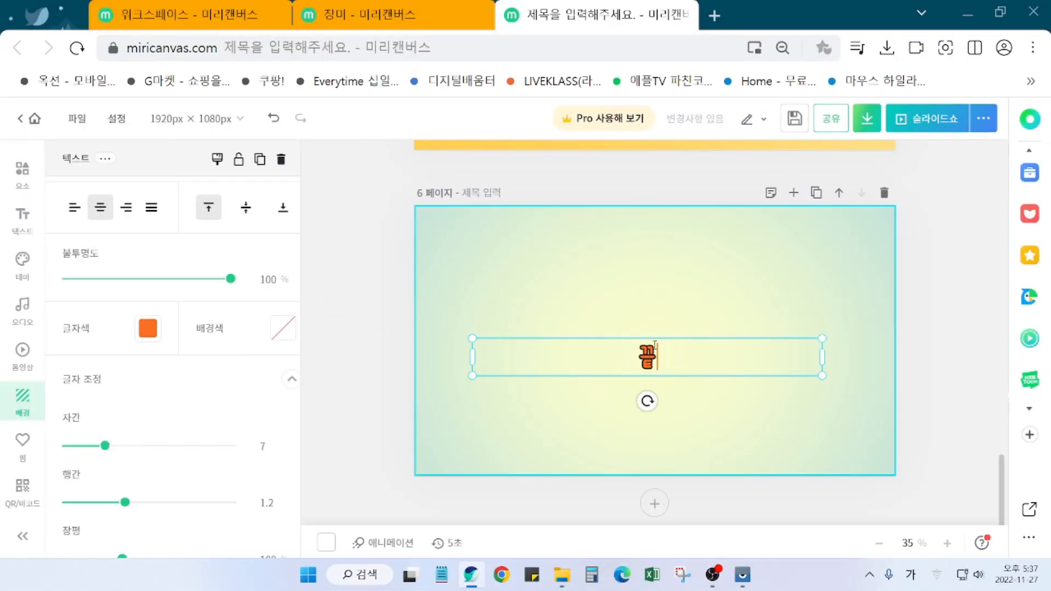
pyautogui.click(855, 317)
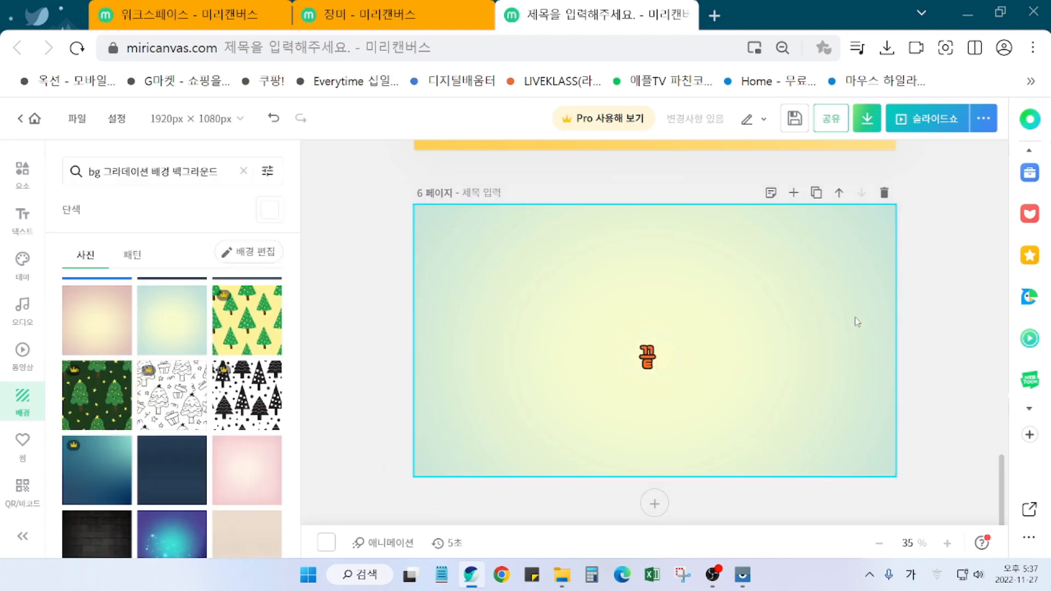
pyautogui.click(712, 367)
pyautogui.moveTo(821, 359); pyautogui.dragTo(648, 341)
# Step: Try green, yellow and then blue as the 끝 text colour
pyautogui.click(710, 373)
pyautogui.click(651, 343)
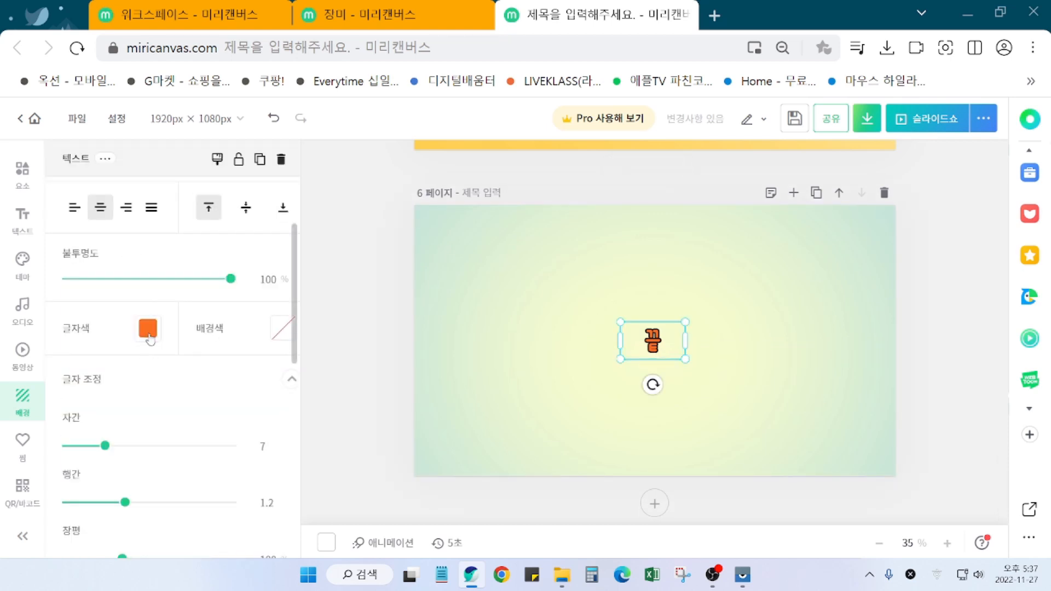
pyautogui.click(148, 332)
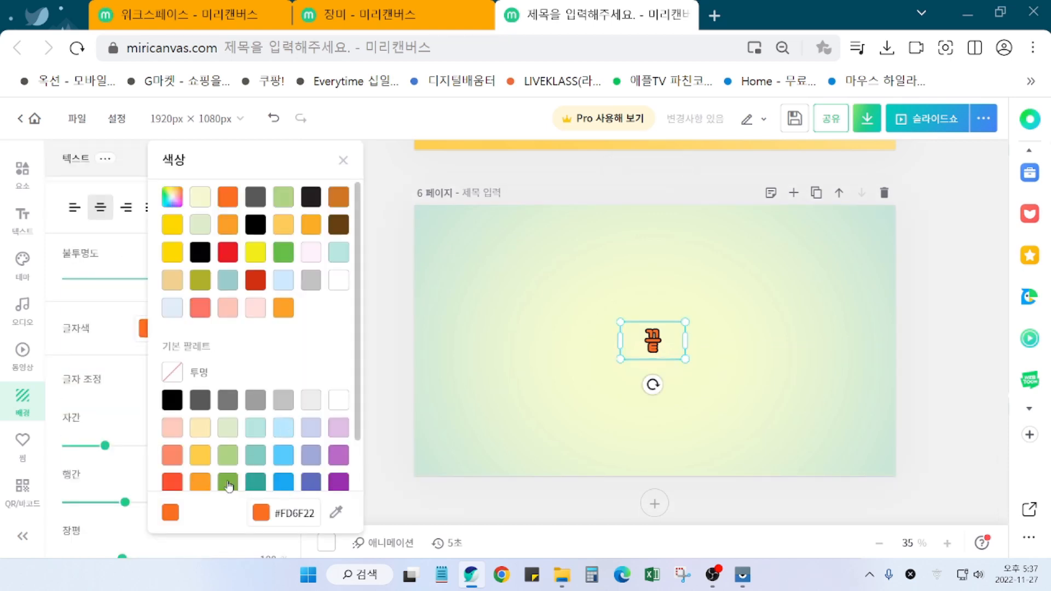
pyautogui.click(228, 483)
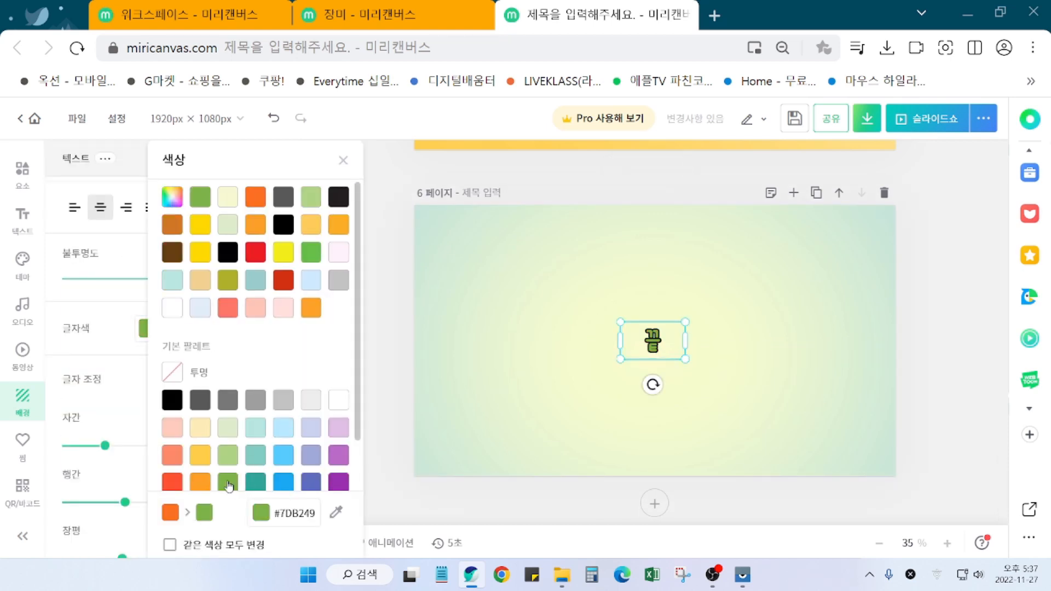
pyautogui.click(283, 252)
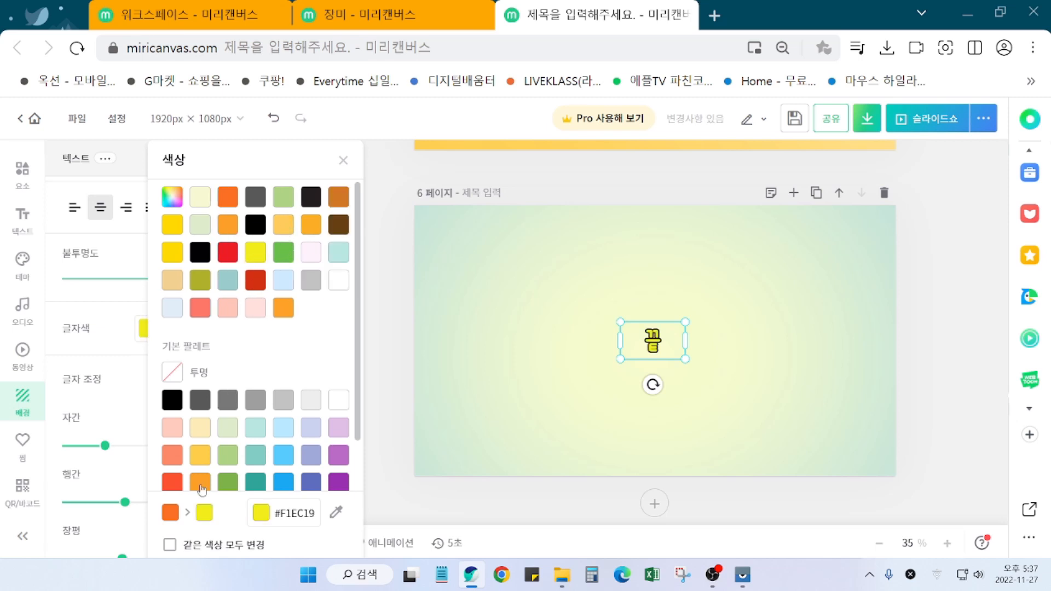
pyautogui.scroll(-1, 280, 446)
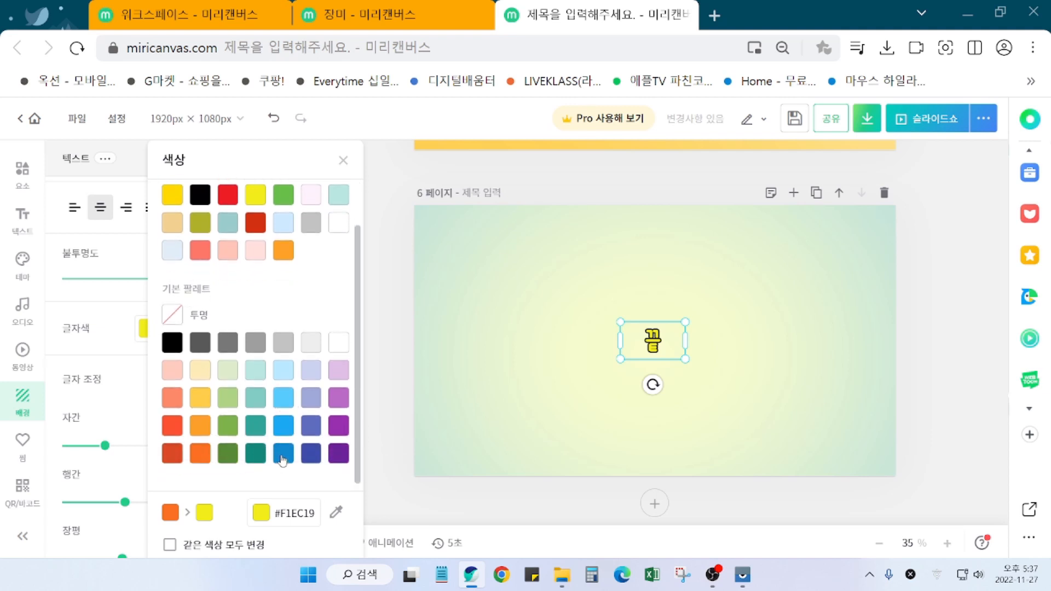
pyautogui.click(283, 460)
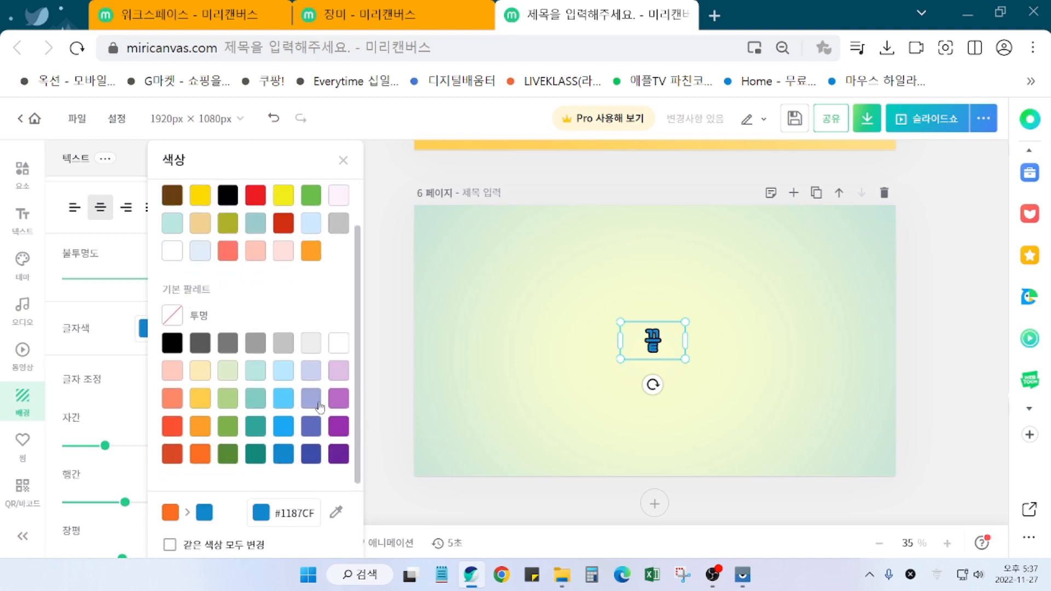
pyautogui.click(382, 377)
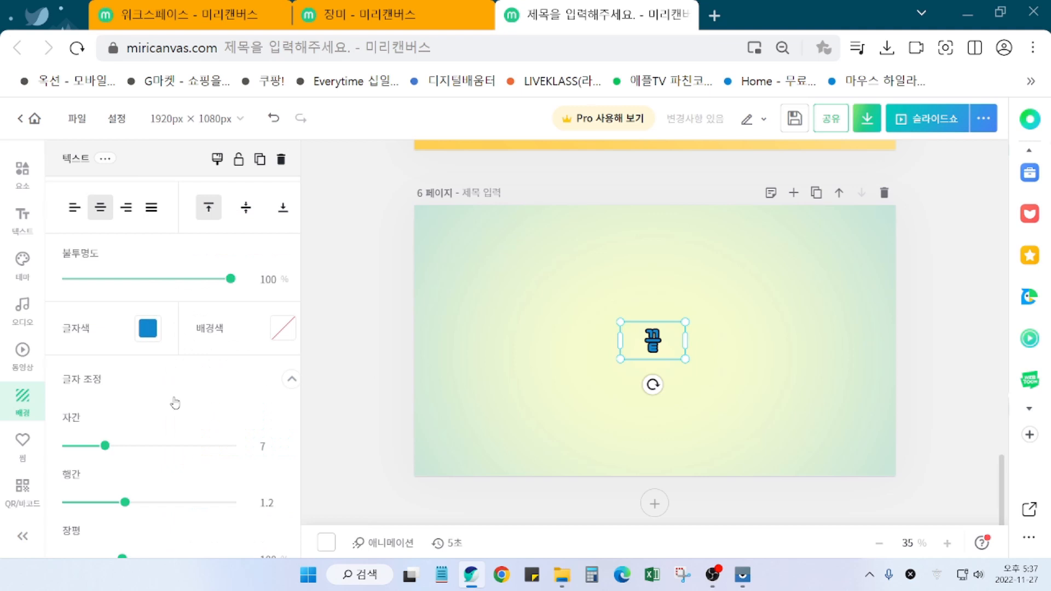
# Step: Thin the 끝 outline to 10, then 4, enlarge the text, and remove the outline
pyautogui.scroll(-5, 127, 465)
pyautogui.moveTo(120, 443); pyautogui.dragTo(110, 451)
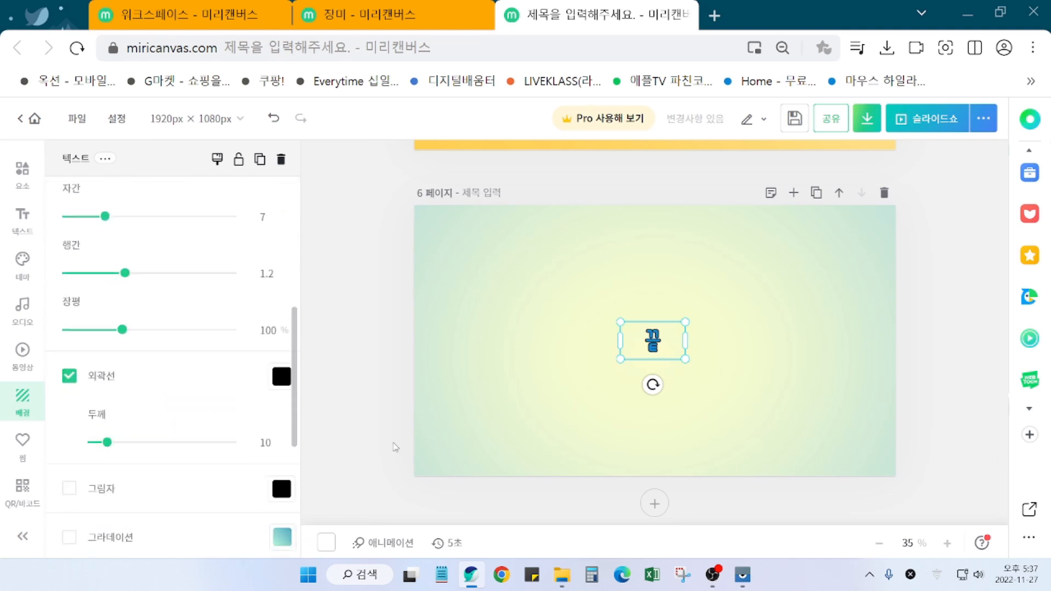
pyautogui.moveTo(684, 362); pyautogui.dragTo(691, 370)
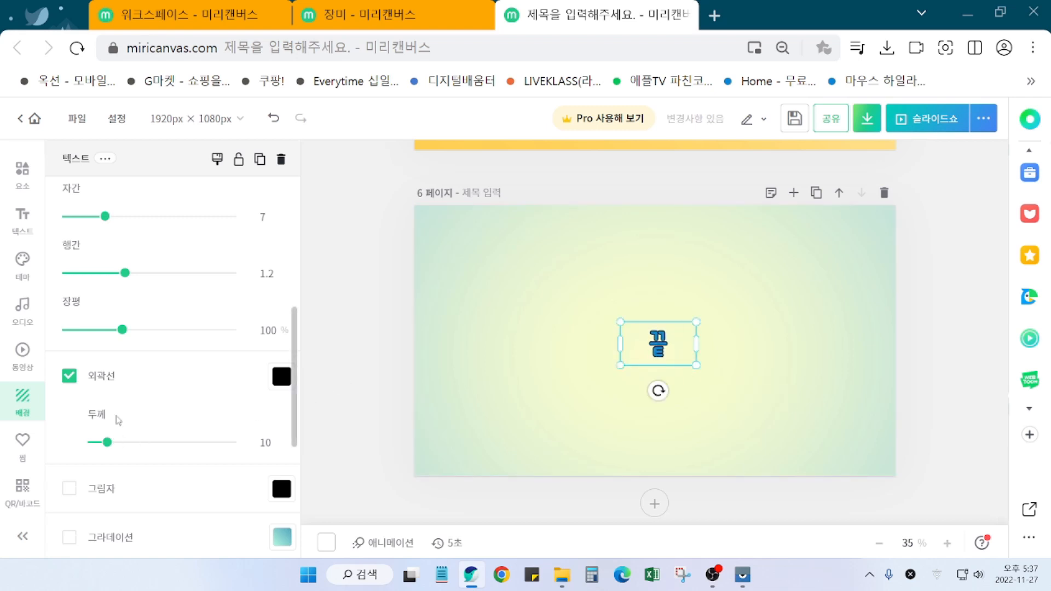
pyautogui.moveTo(107, 442); pyautogui.dragTo(100, 446)
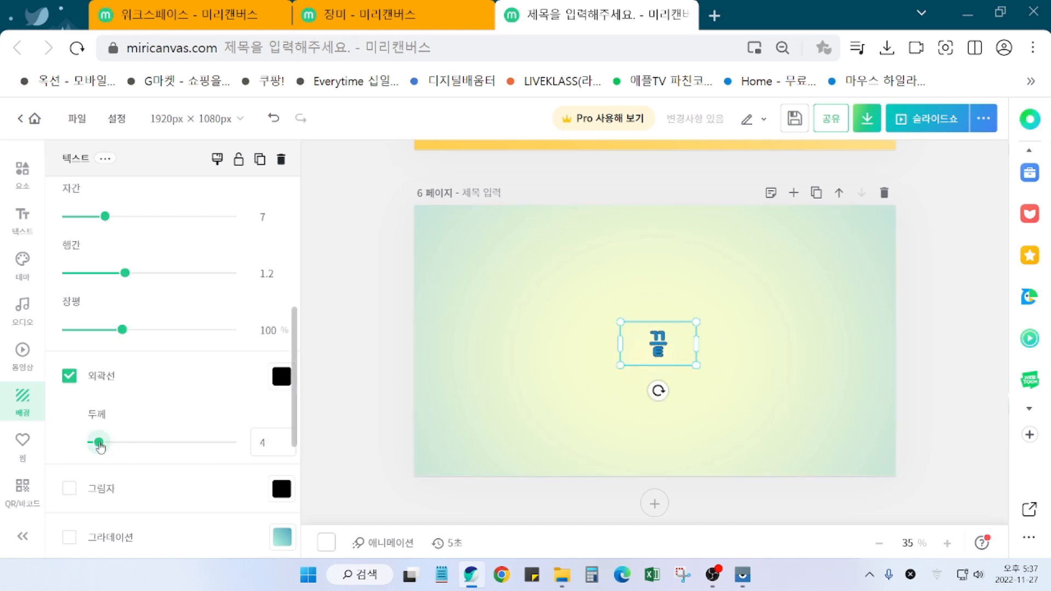
pyautogui.click(69, 376)
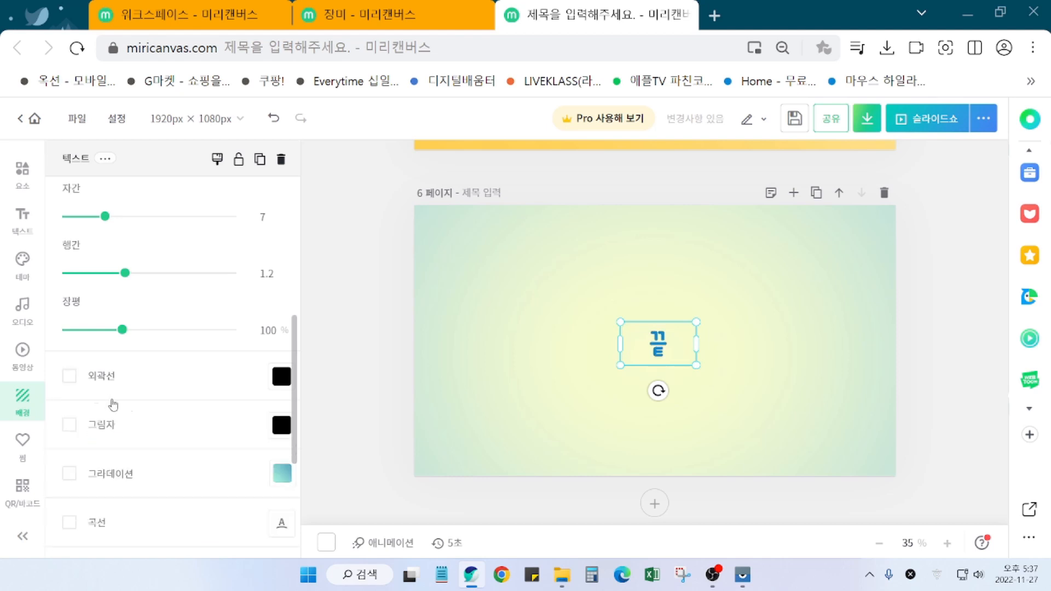
# Step: Set the 끝 text colour to red-orange #FC5230
pyautogui.click(762, 352)
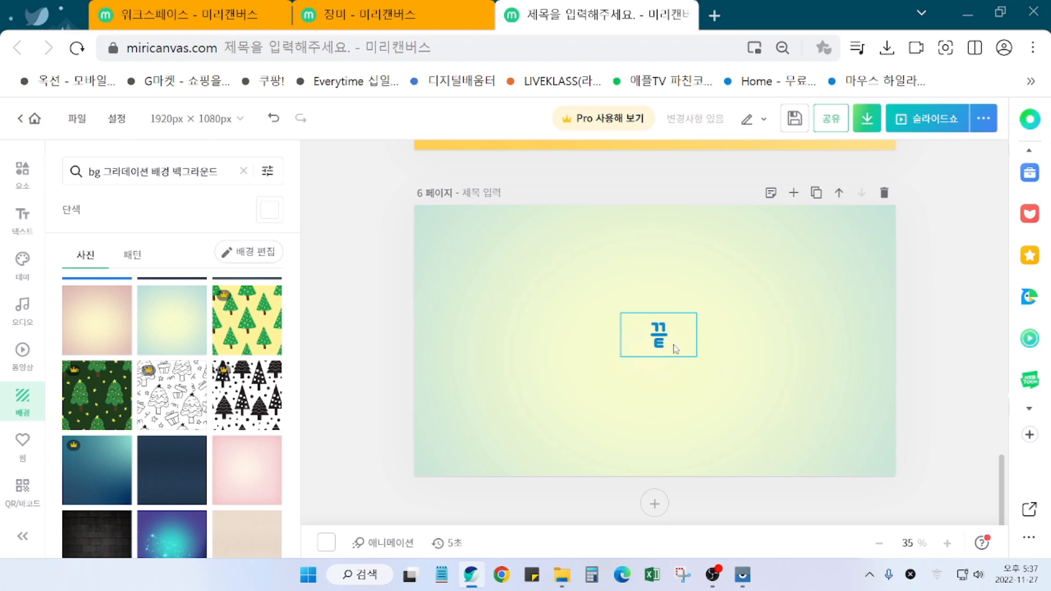
pyautogui.click(675, 349)
pyautogui.click(746, 372)
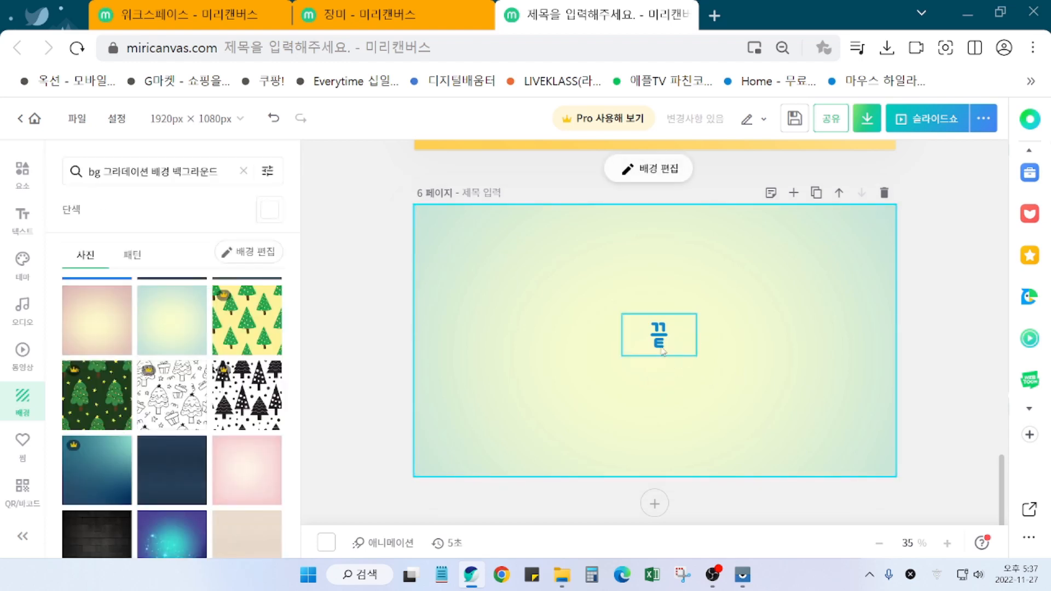
pyautogui.click(670, 358)
pyautogui.click(735, 364)
pyautogui.click(684, 356)
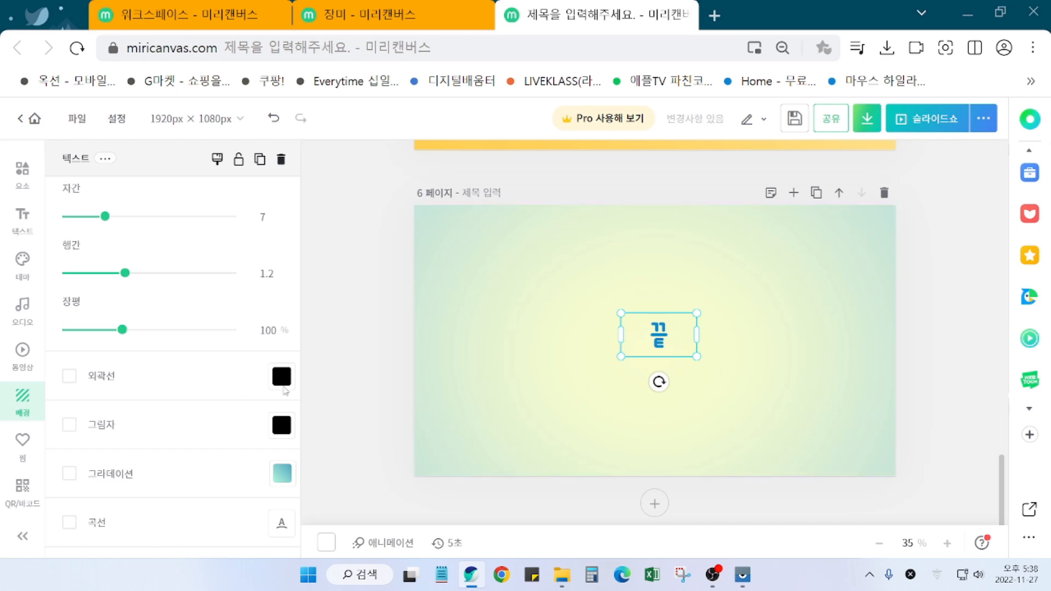
pyautogui.scroll(6, 115, 414)
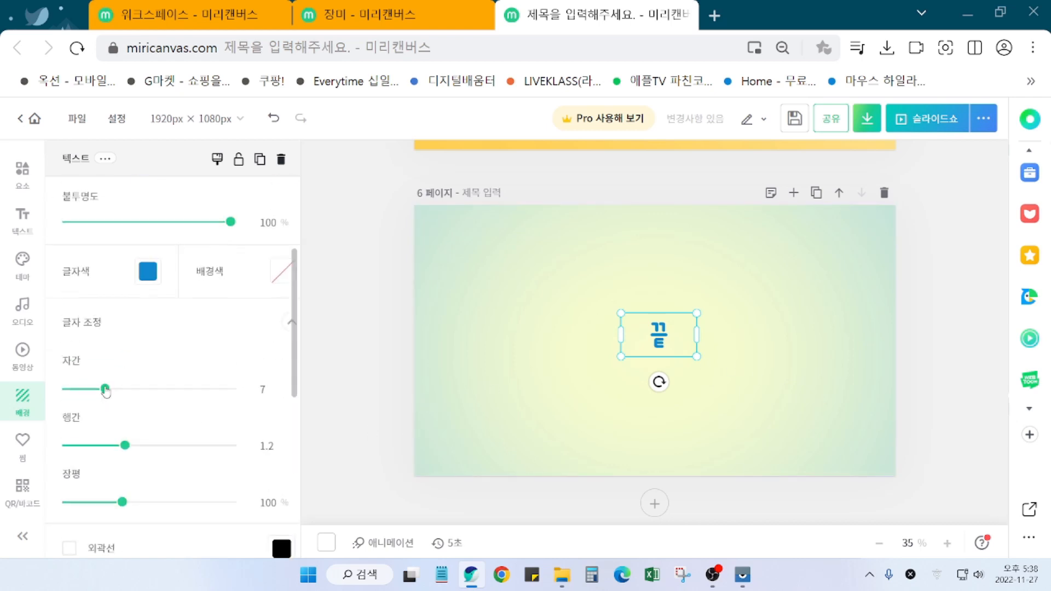
pyautogui.click(147, 447)
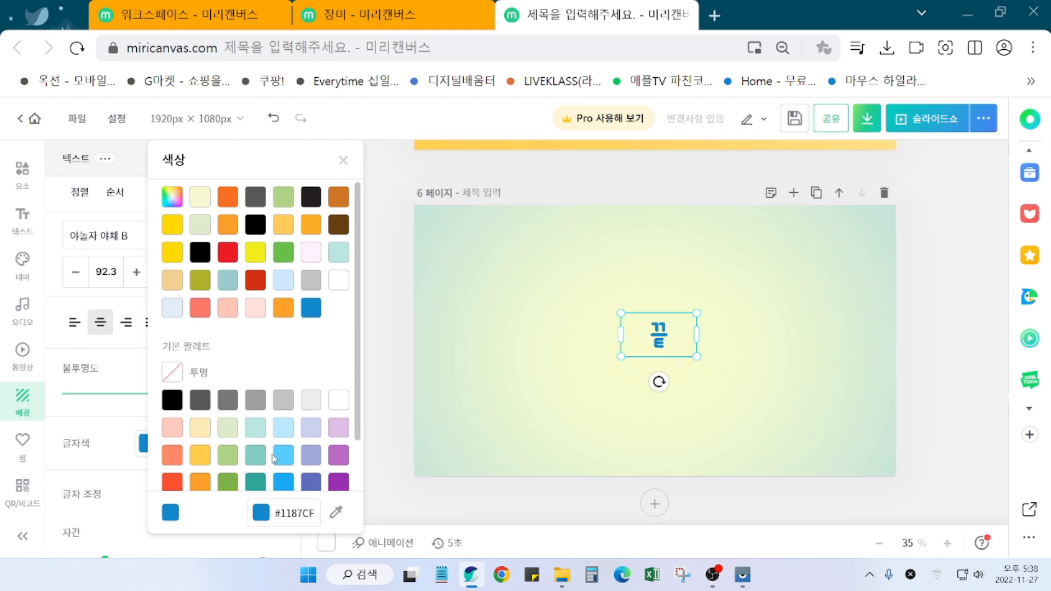
pyautogui.scroll(-1, 271, 457)
pyautogui.click(175, 443)
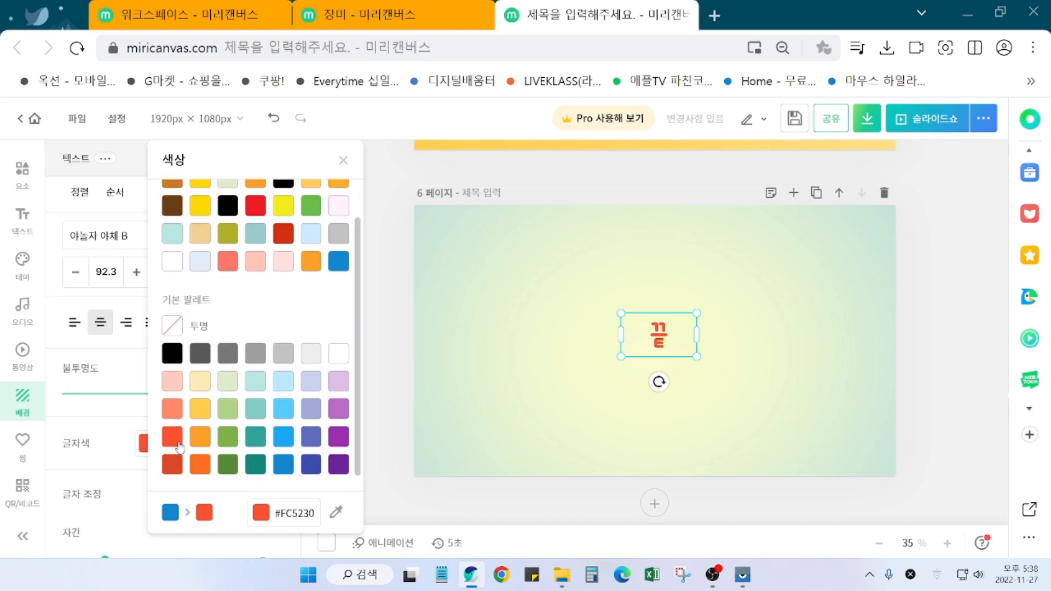
pyautogui.click(803, 382)
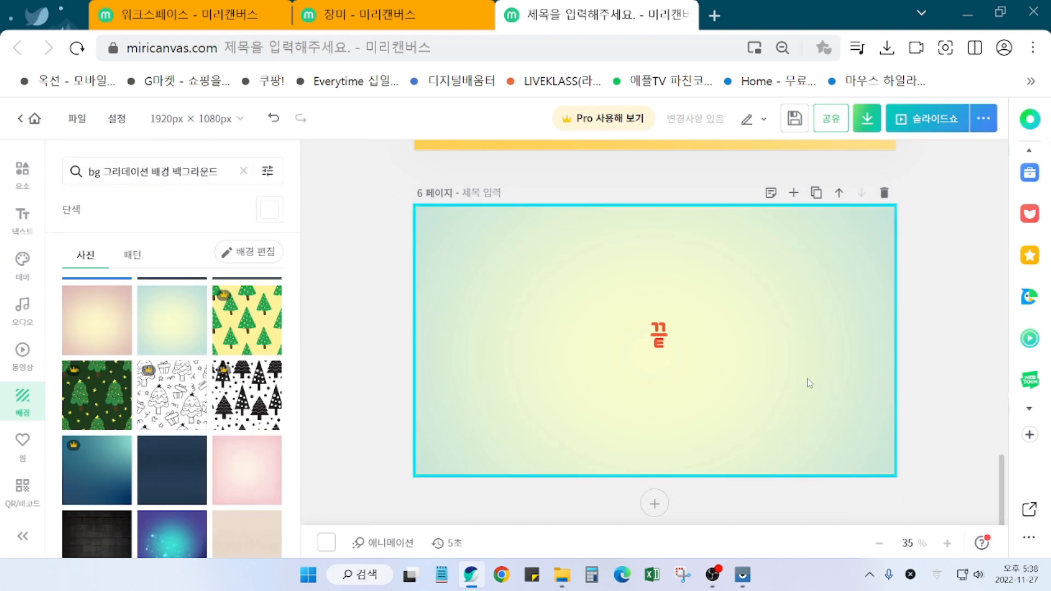
# Step: Enlarge the red 끝 to font size 108 on the centre guide, then scroll up toward page 1
pyautogui.click(667, 347)
pyautogui.moveTo(695, 356)
pyautogui.mouseDown()
pyautogui.moveTo(710, 365)
pyautogui.moveTo(679, 357)
pyautogui.mouseUp()
pyautogui.click(760, 365)
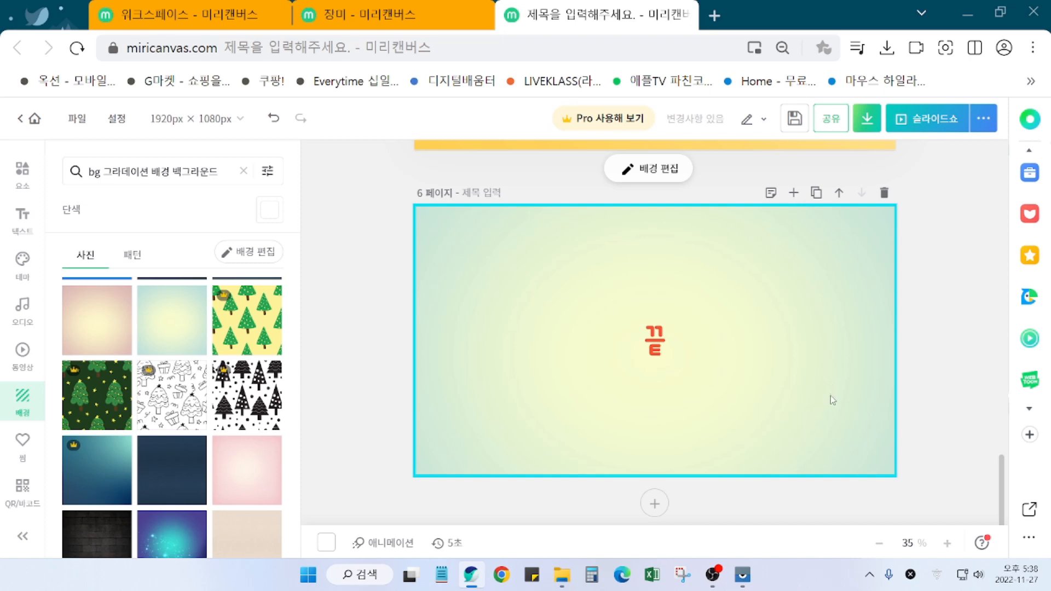
pyautogui.scroll(4, 854, 425)
pyautogui.scroll(20, 857, 429)
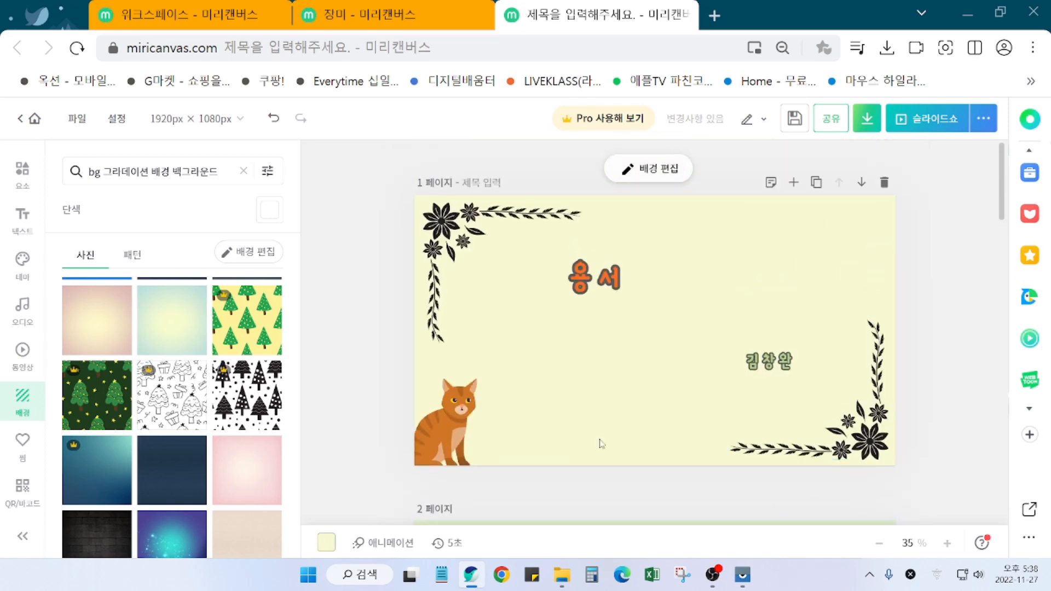
# Step: Try the 팝, 네온 and 올라오기 animations on page 1's cat
pyautogui.click(430, 430)
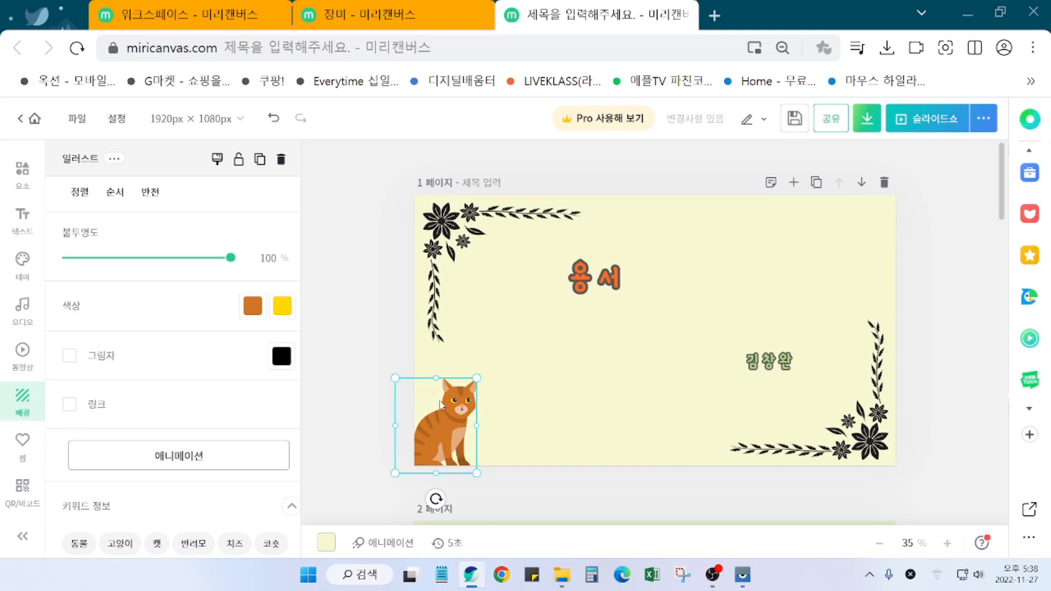
pyautogui.click(173, 456)
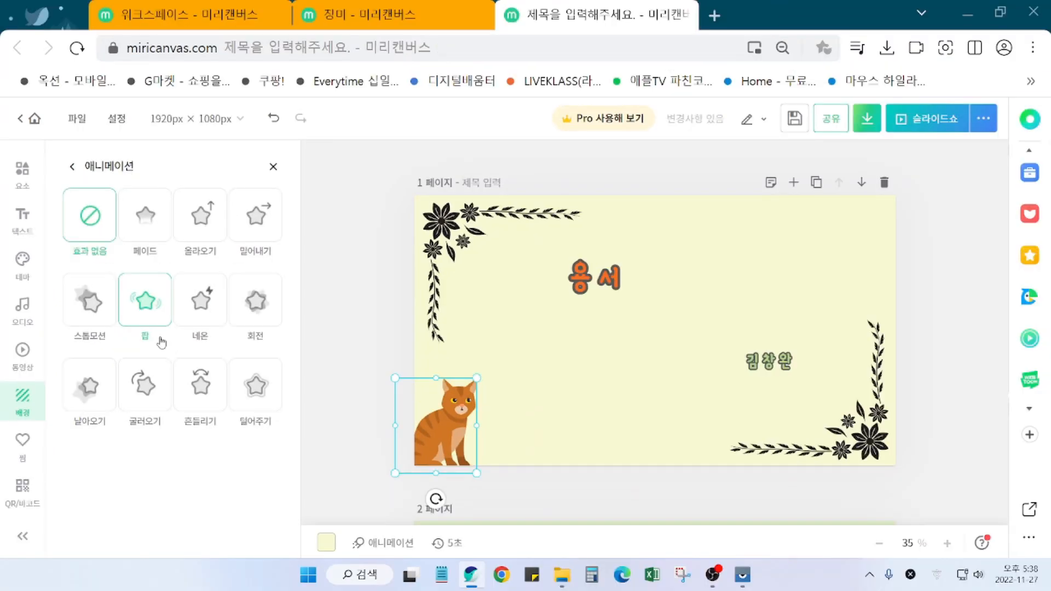
pyautogui.click(147, 324)
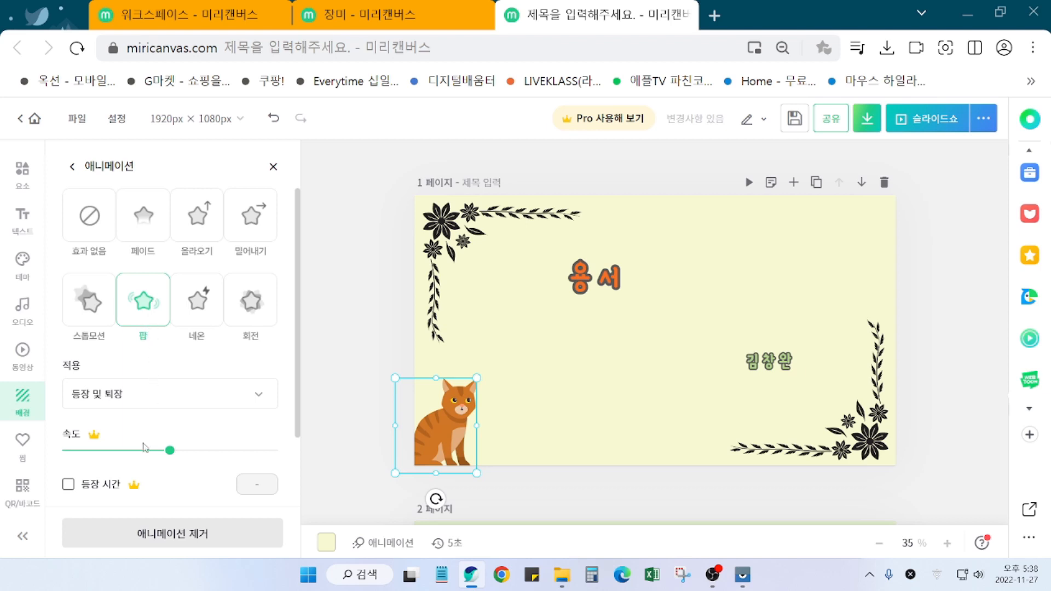
pyautogui.click(201, 309)
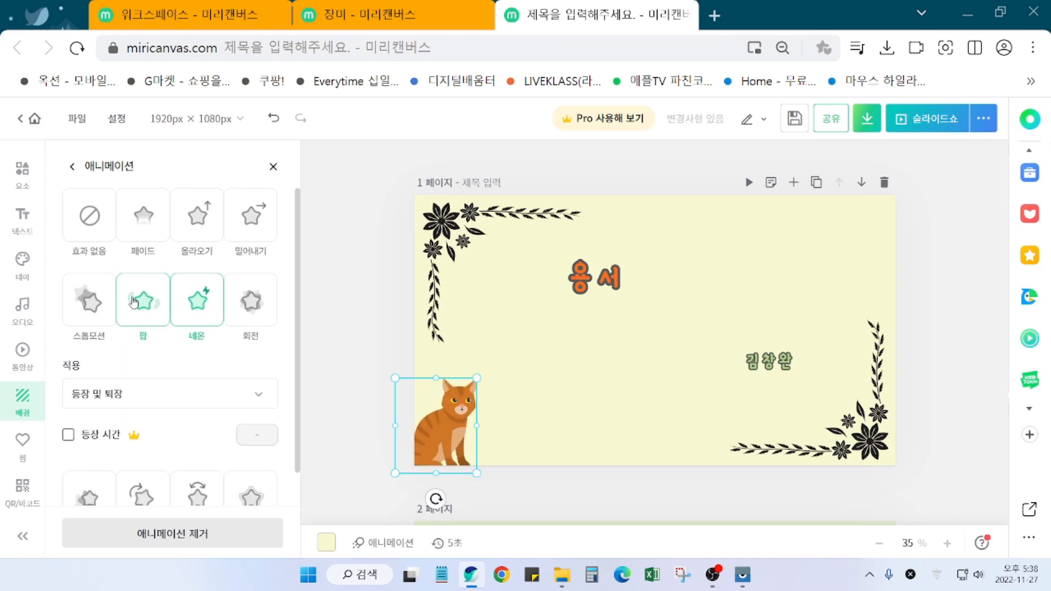
pyautogui.click(142, 312)
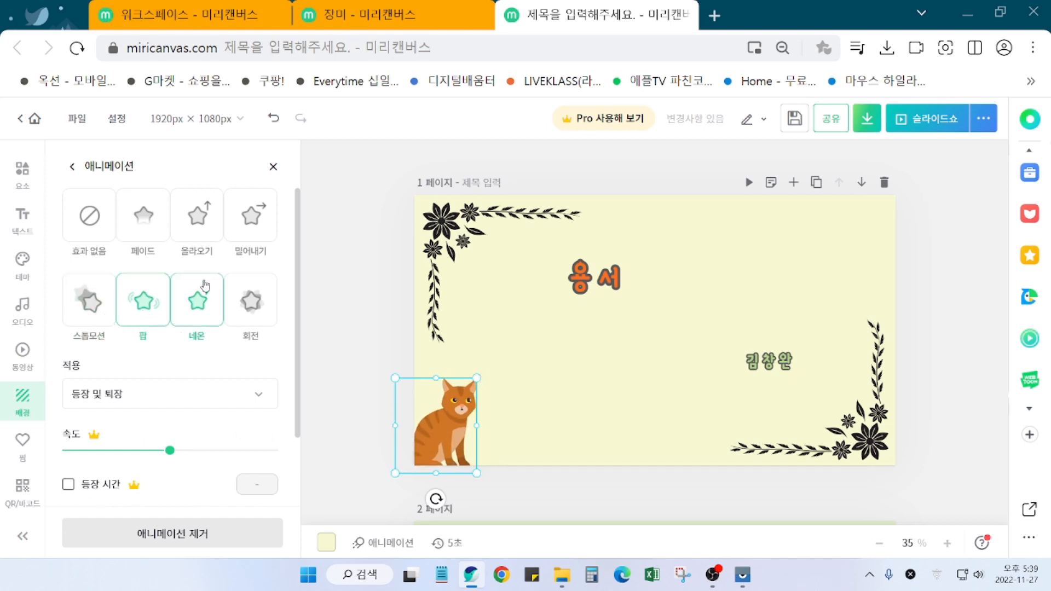
pyautogui.click(214, 221)
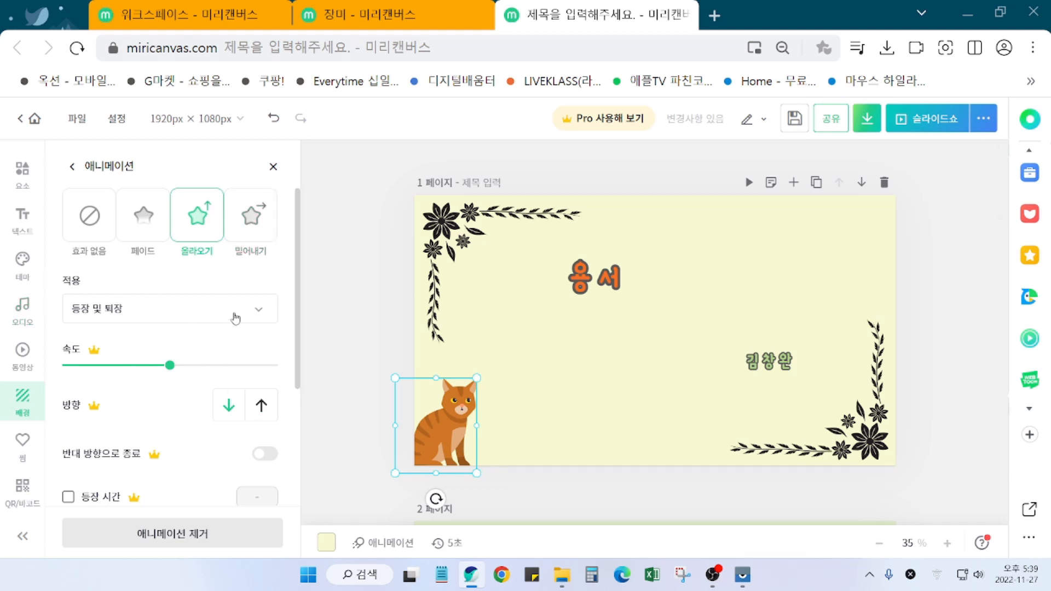
pyautogui.click(265, 316)
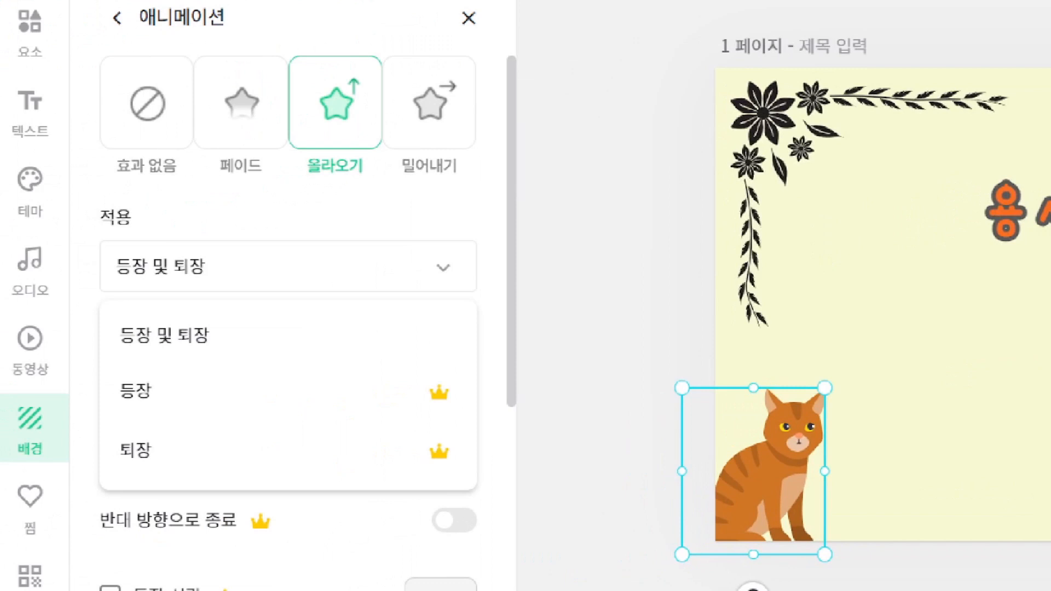
pyautogui.moveTo(468, 412)
pyautogui.mouseDown()
pyautogui.moveTo(414, 410)
pyautogui.moveTo(406, 381)
pyautogui.moveTo(448, 386)
pyautogui.mouseUp()
pyautogui.moveTo(469, 460)
pyautogui.mouseDown()
pyautogui.moveTo(425, 465)
pyautogui.moveTo(462, 443)
pyautogui.moveTo(475, 465)
pyautogui.mouseUp()
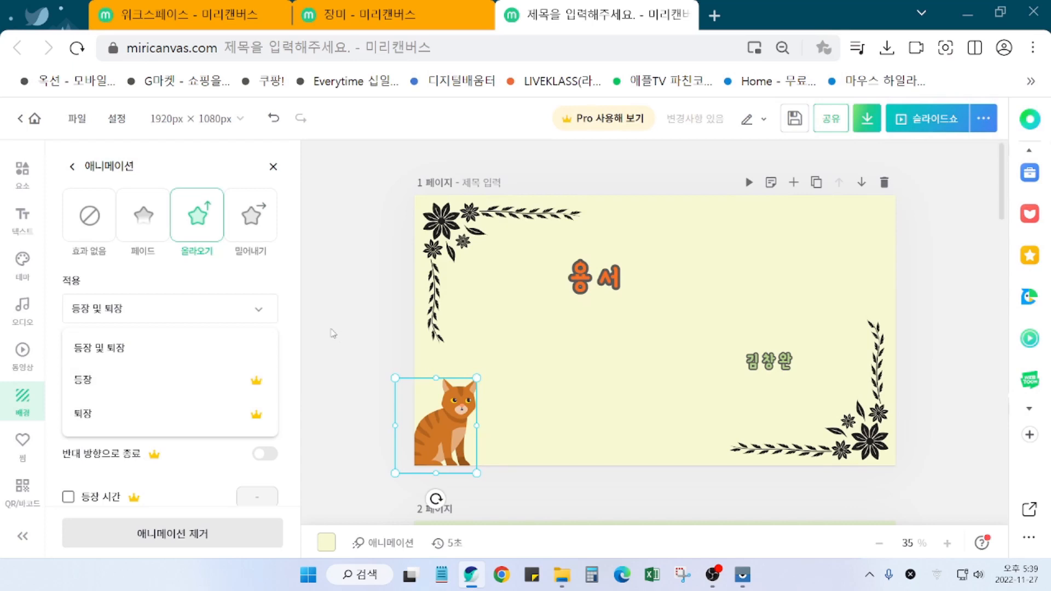
pyautogui.click(334, 428)
# Step: Reselect the cat, try 네온 again, and settle on the 팝 animation
pyautogui.click(457, 434)
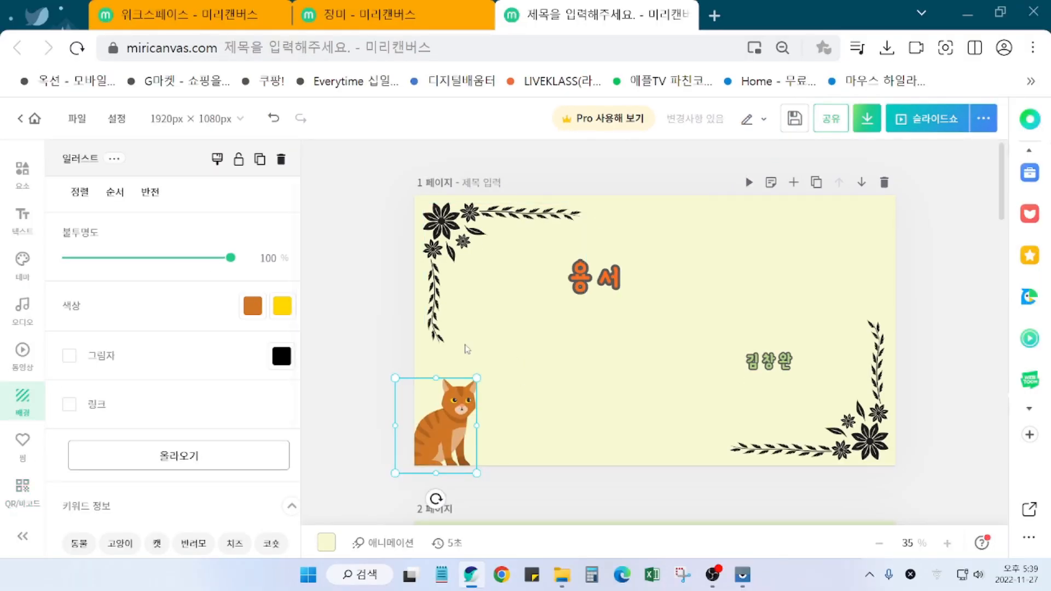
pyautogui.click(184, 463)
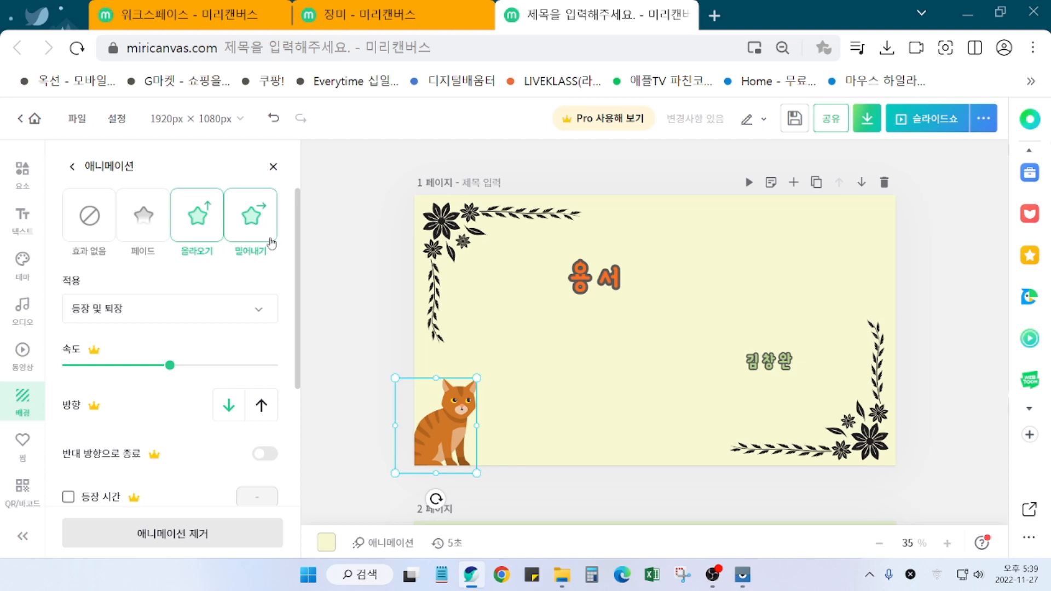
pyautogui.scroll(-2, 229, 257)
pyautogui.scroll(2, 241, 246)
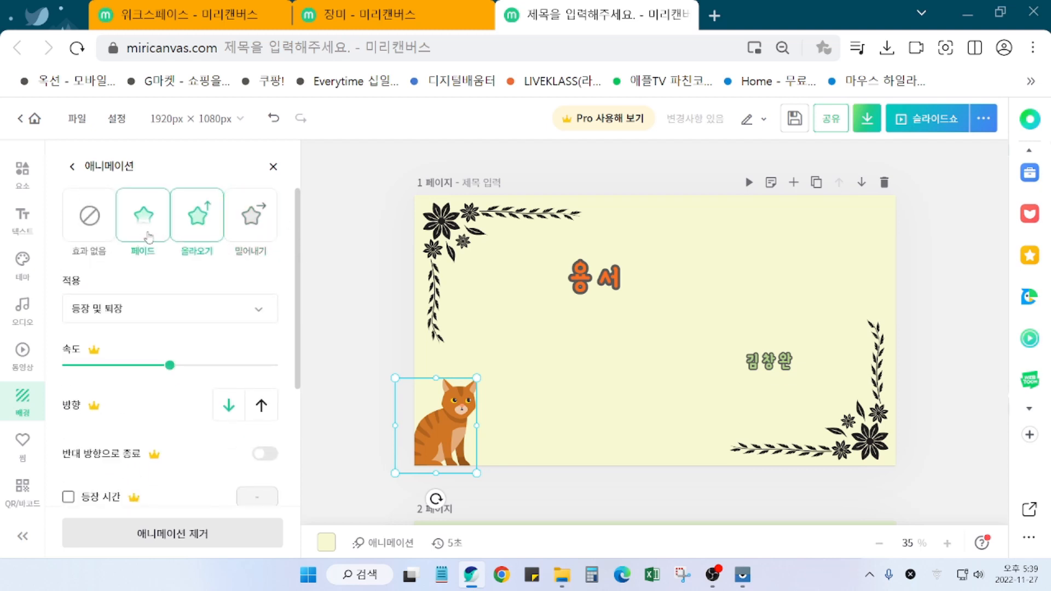
pyautogui.scroll(-2, 153, 249)
pyautogui.scroll(1, 159, 268)
pyautogui.scroll(-2, 170, 296)
pyautogui.scroll(2, 169, 296)
pyautogui.scroll(-2, 170, 296)
pyautogui.scroll(3, 170, 296)
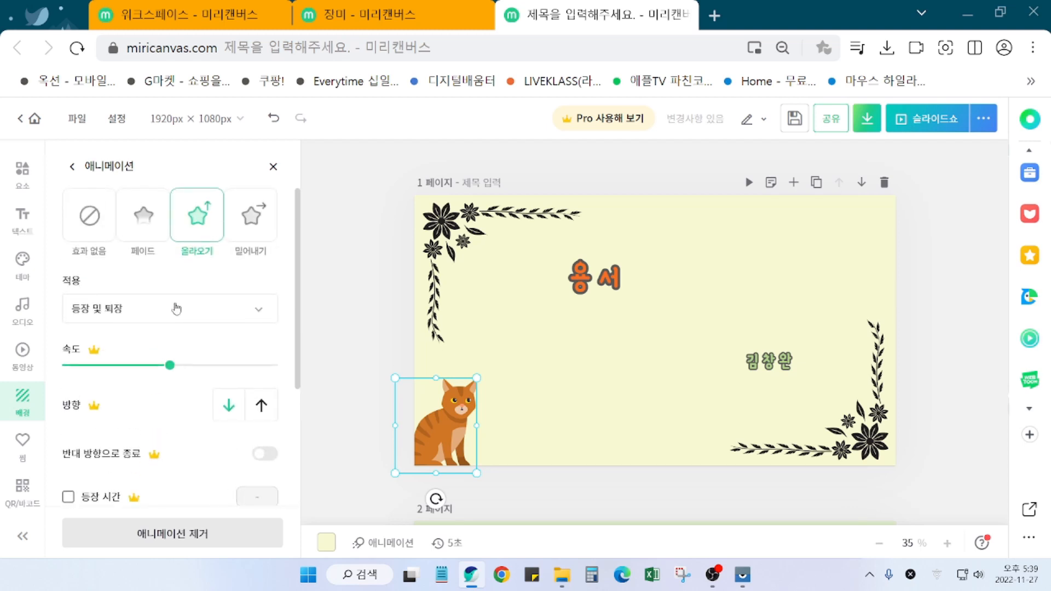
pyautogui.scroll(-3, 183, 323)
pyautogui.click(198, 372)
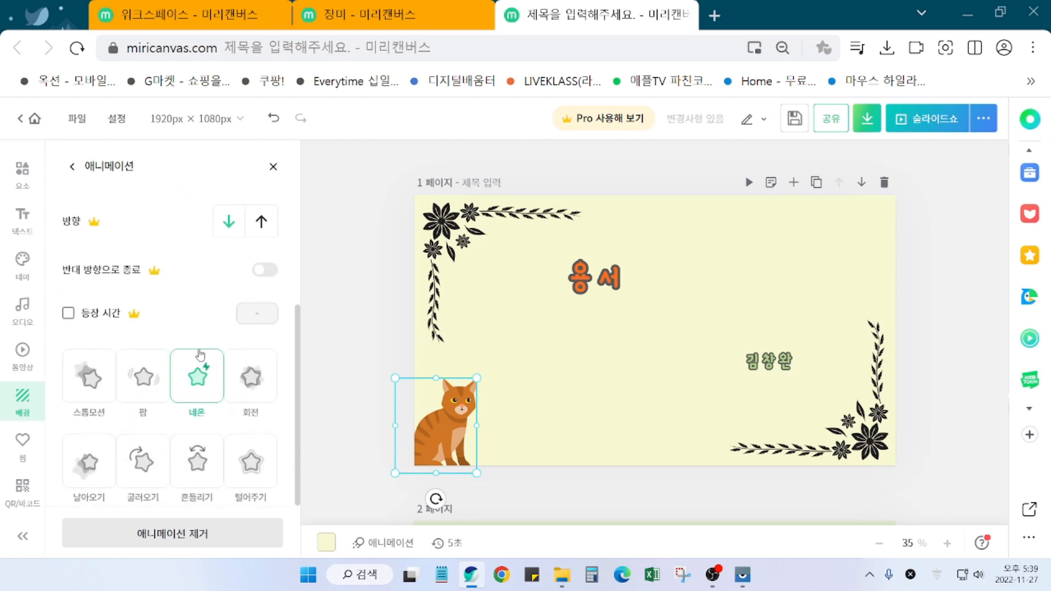
pyautogui.click(142, 377)
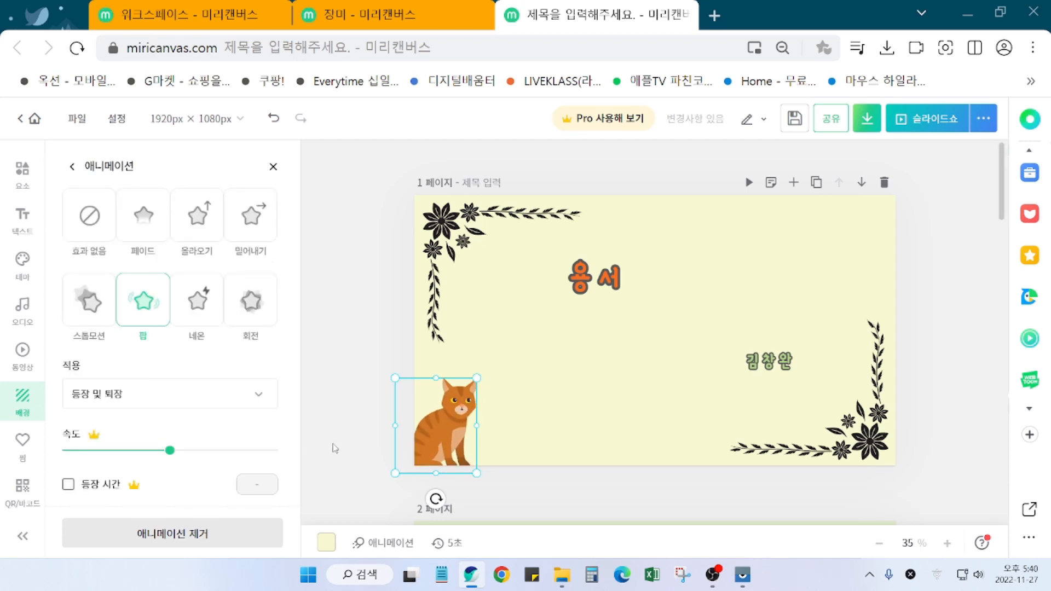
pyautogui.scroll(-1, 377, 422)
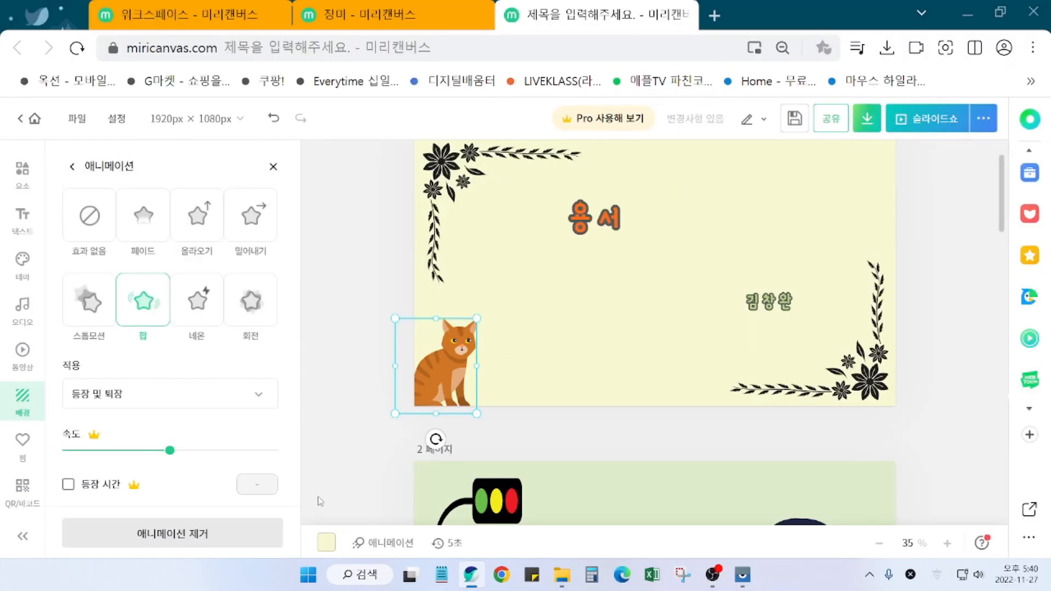
pyautogui.click(350, 464)
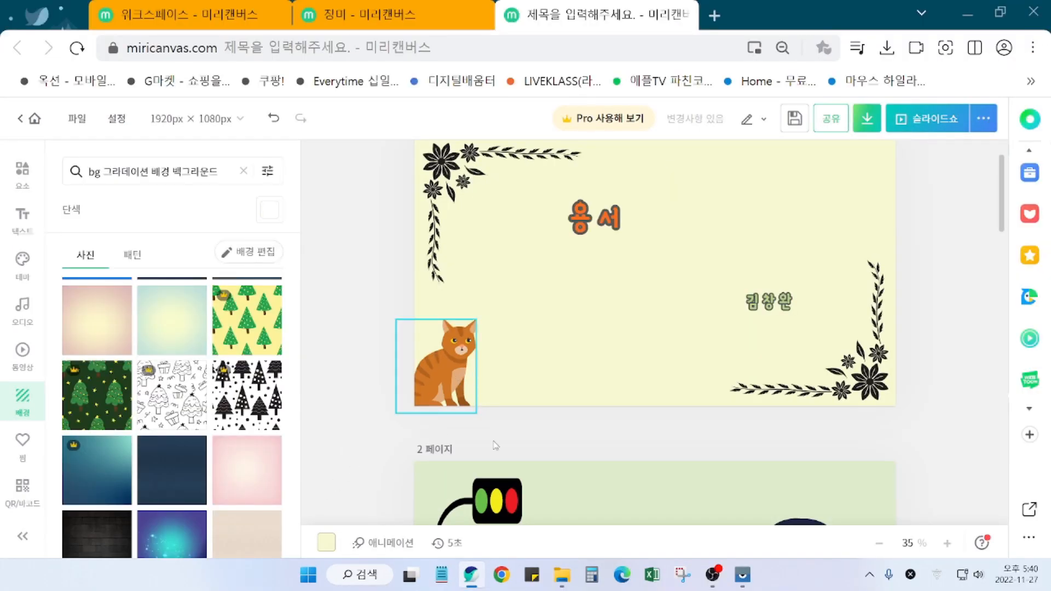
# Step: Select the 끝 text on page 6 and apply the last basic animation to it
pyautogui.scroll(-1, 700, 457)
pyautogui.scroll(-20, 699, 462)
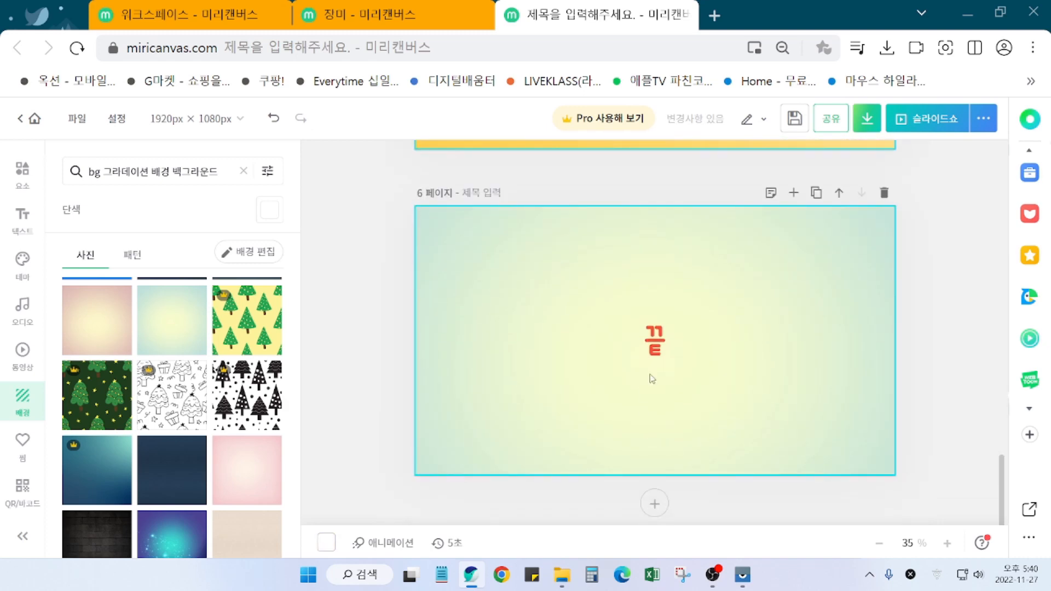
pyautogui.click(663, 345)
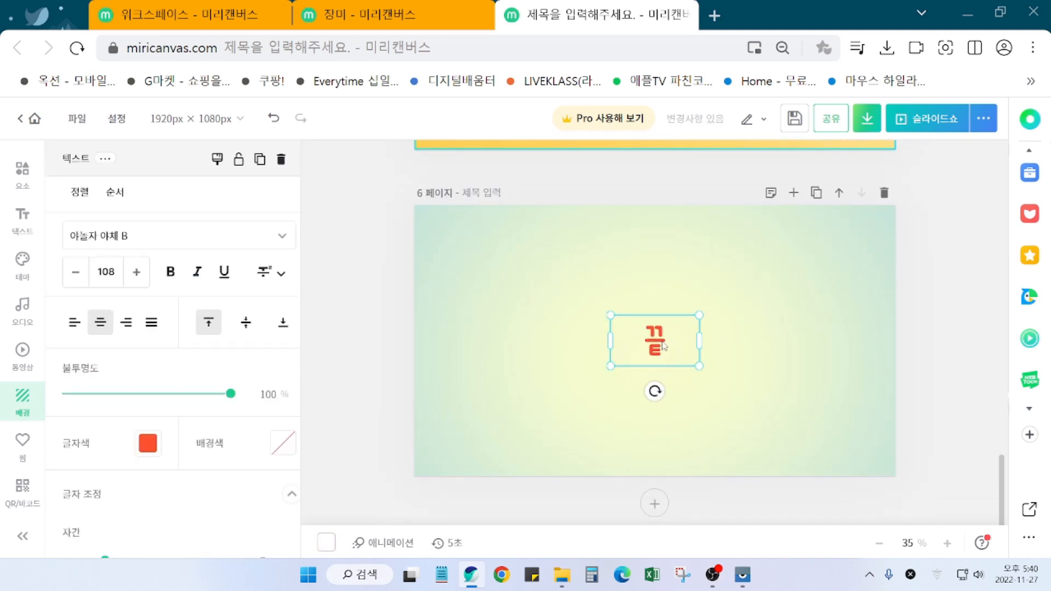
pyautogui.click(741, 389)
pyautogui.click(678, 367)
pyautogui.click(677, 377)
pyautogui.click(641, 359)
pyautogui.scroll(-4, 117, 440)
pyautogui.scroll(-5, 258, 476)
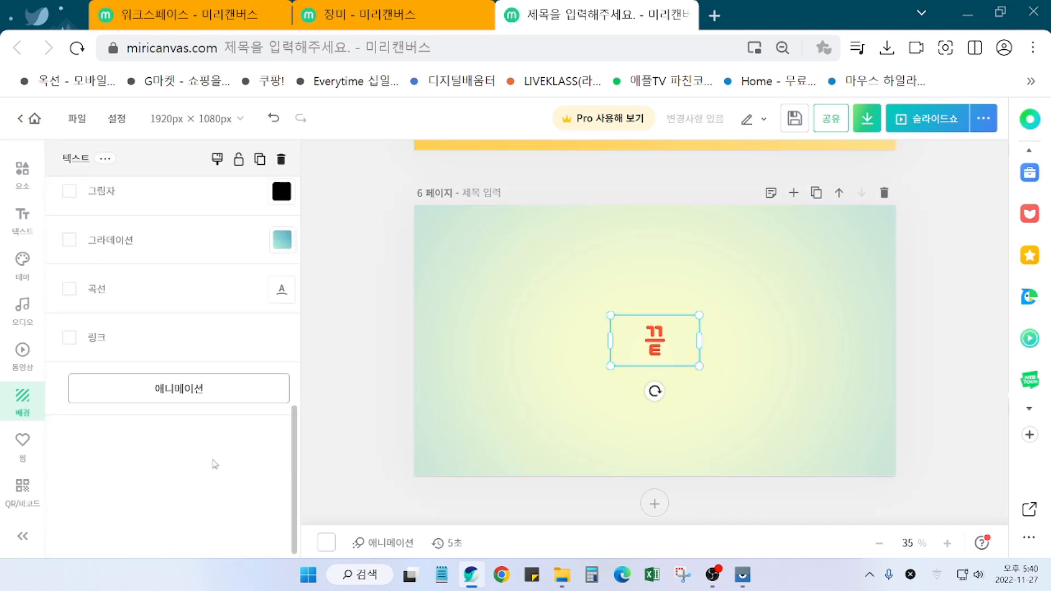
pyautogui.click(175, 395)
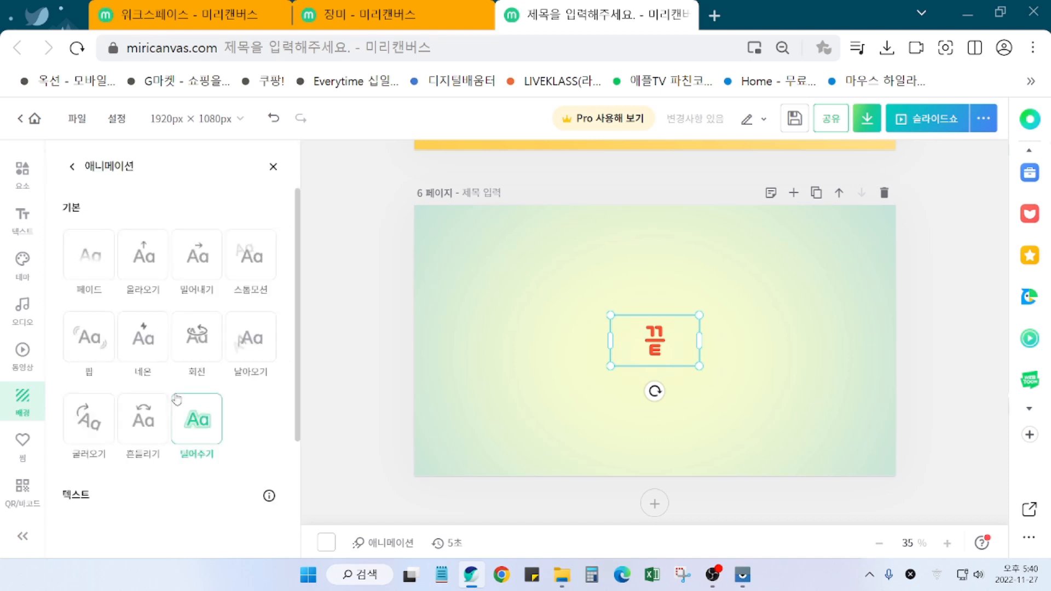
pyautogui.click(195, 427)
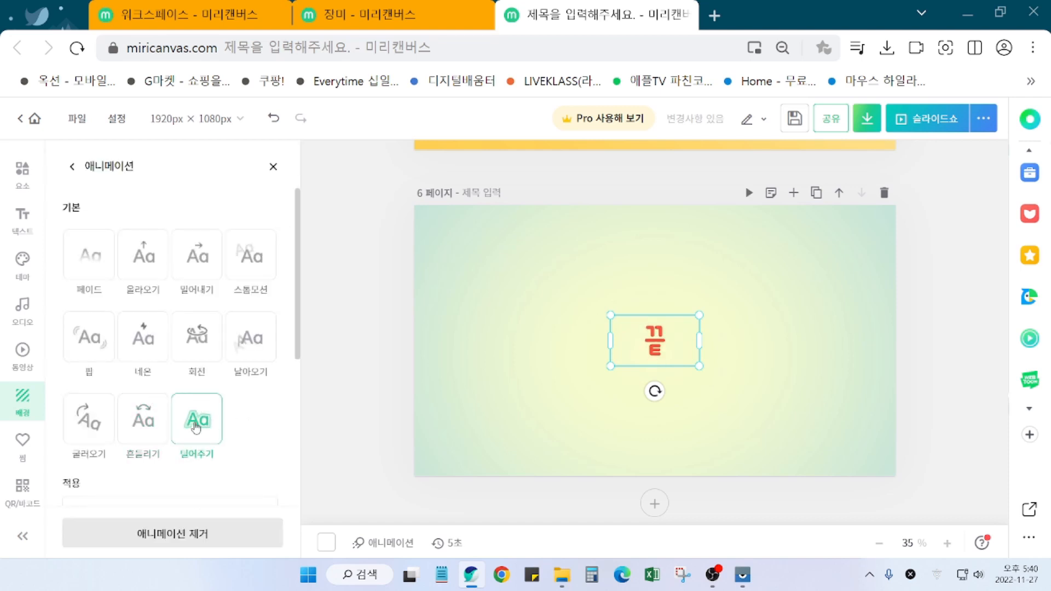
# Step: Try the 타자기, 튀기기 and 굴러오기 text animations, settling on 튀기기 bouncing
pyautogui.scroll(-3, 265, 458)
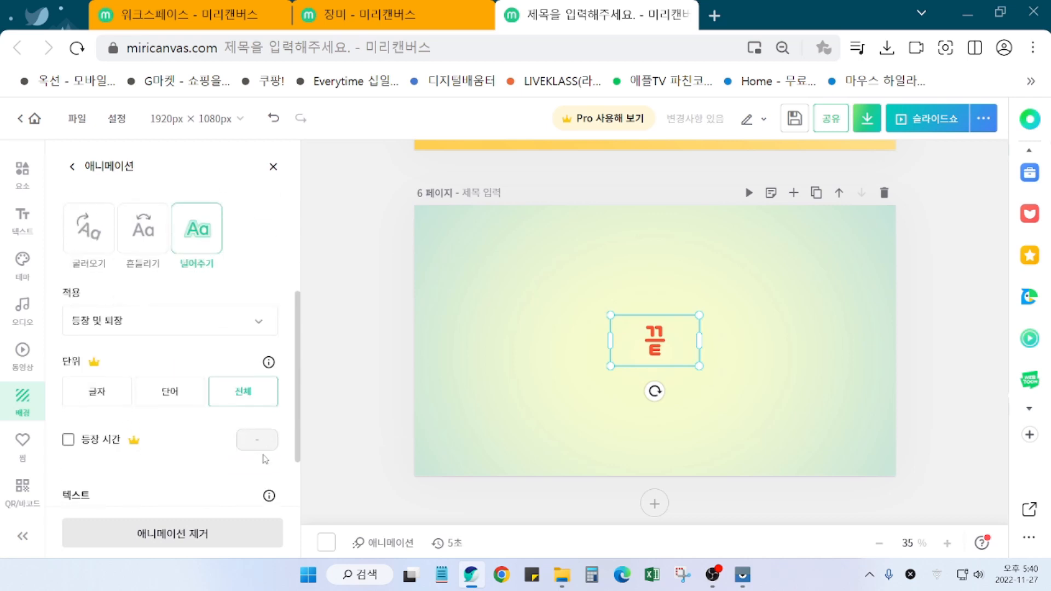
pyautogui.scroll(-2, 265, 459)
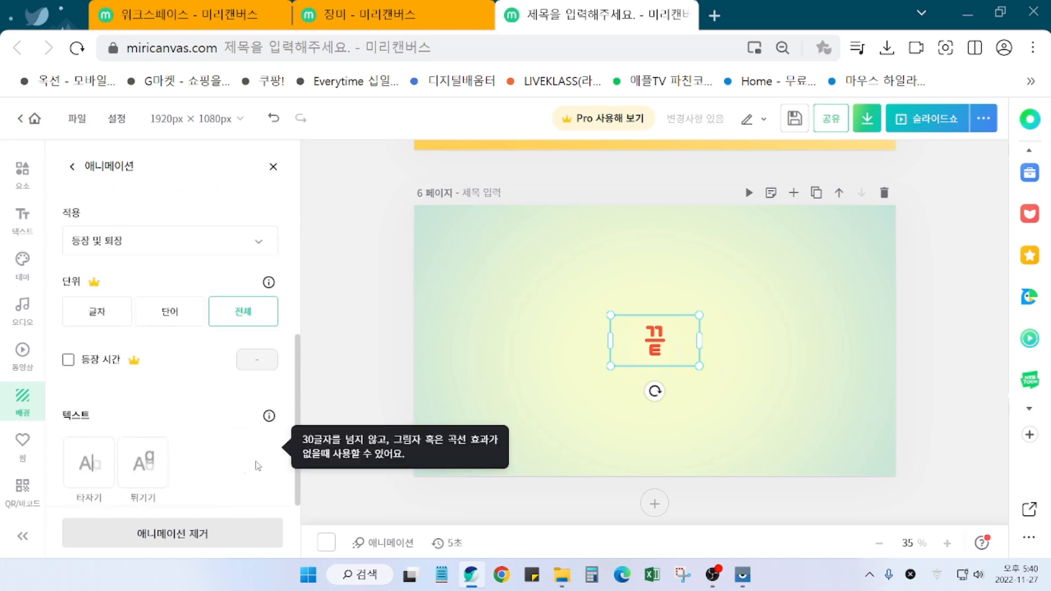
pyautogui.click(89, 474)
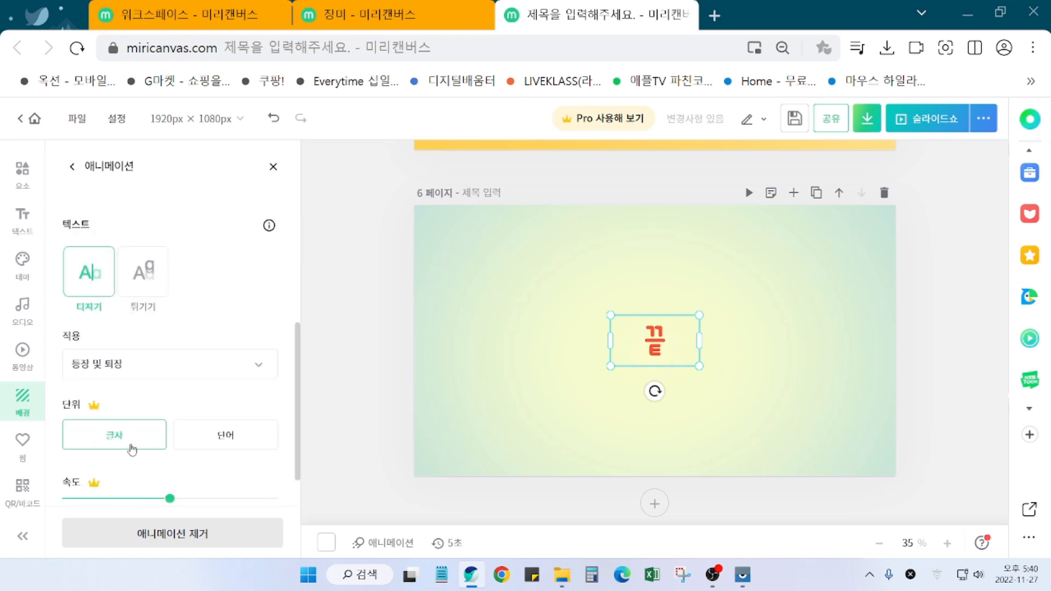
pyautogui.scroll(2, 199, 390)
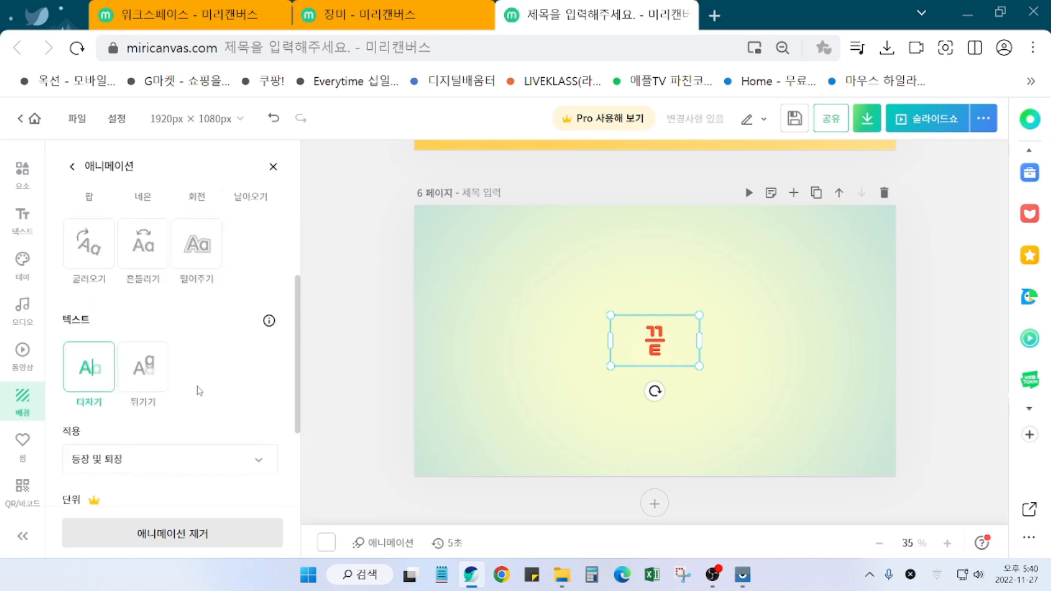
pyautogui.click(151, 387)
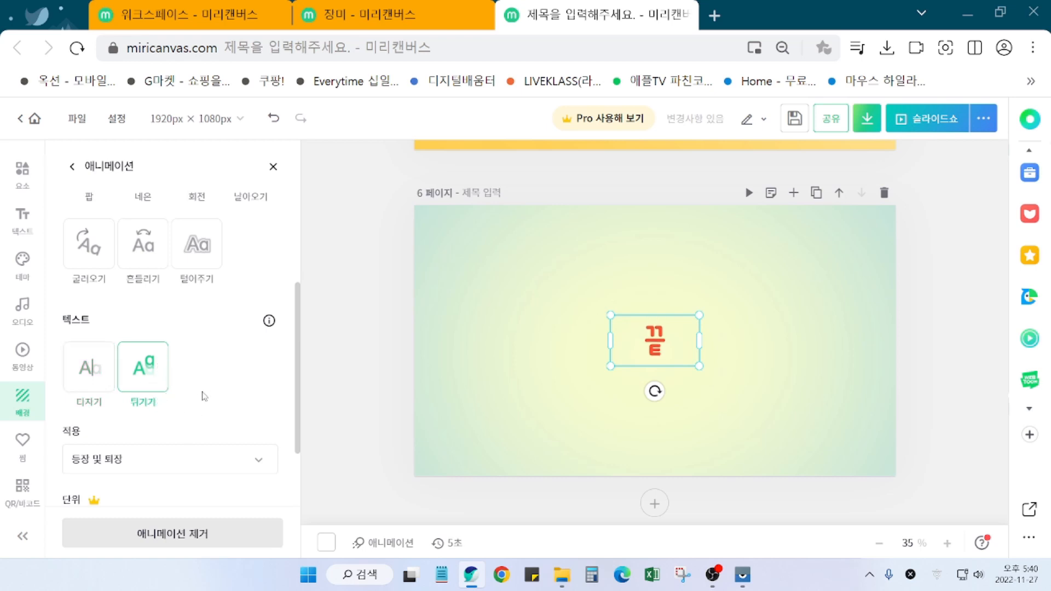
pyautogui.scroll(3, 203, 396)
pyautogui.click(81, 356)
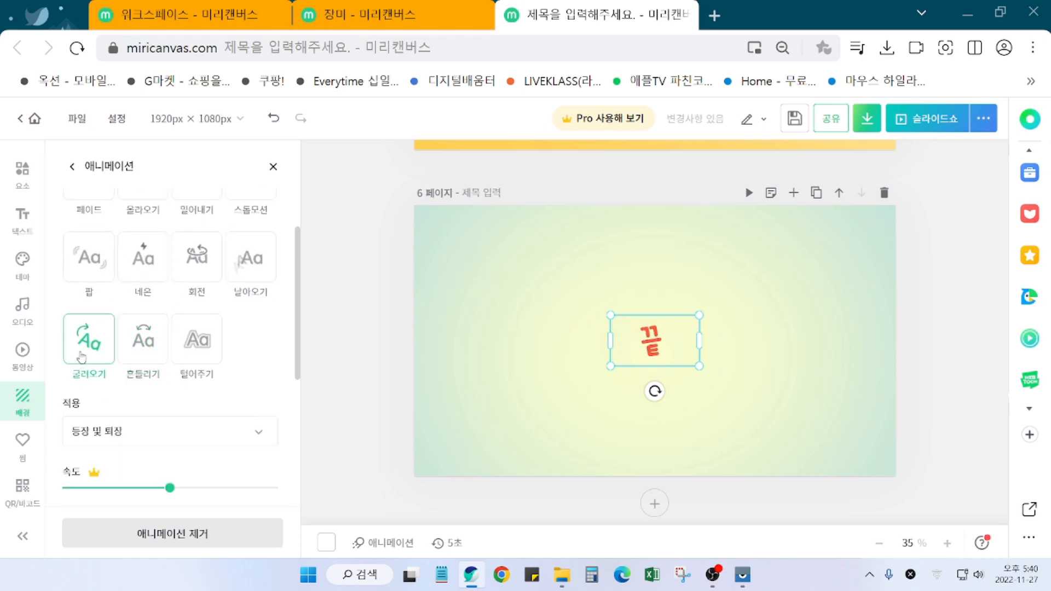
pyautogui.scroll(-3, 211, 426)
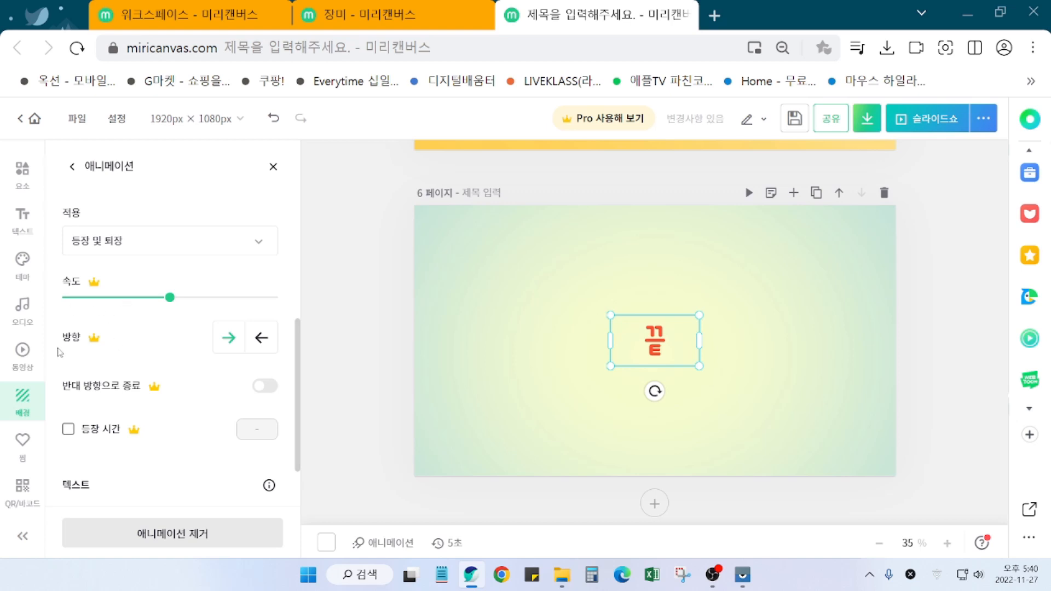
pyautogui.scroll(-2, 178, 383)
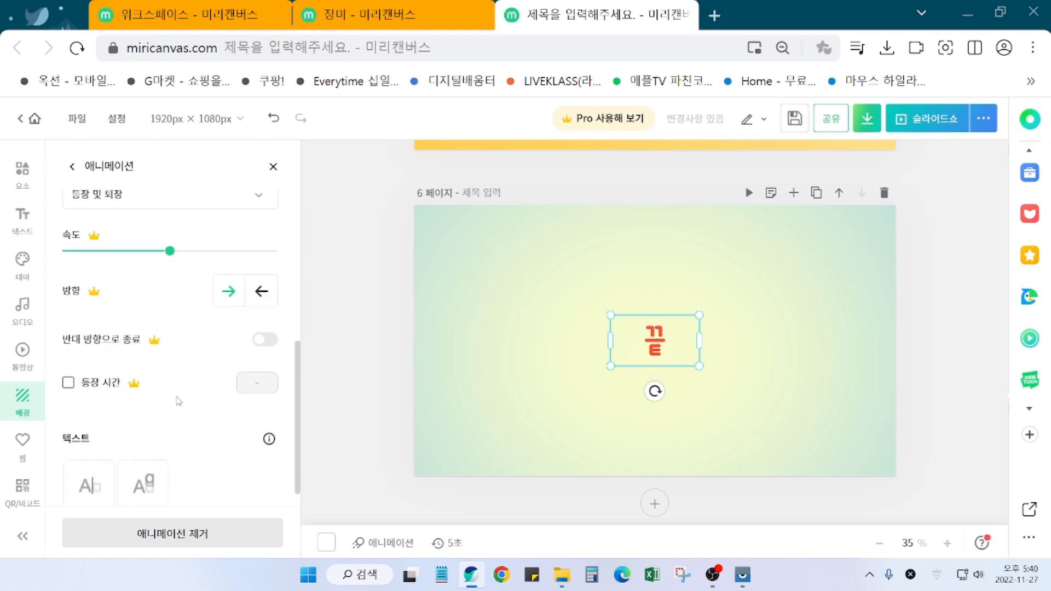
pyautogui.click(158, 470)
pyautogui.scroll(-3, 281, 463)
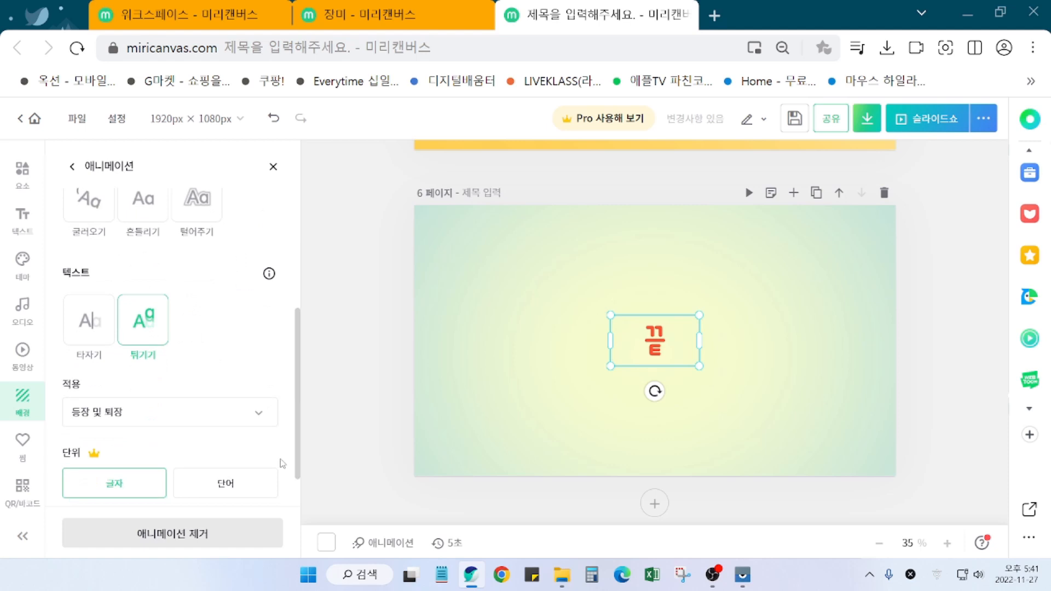
pyautogui.scroll(-1, 282, 462)
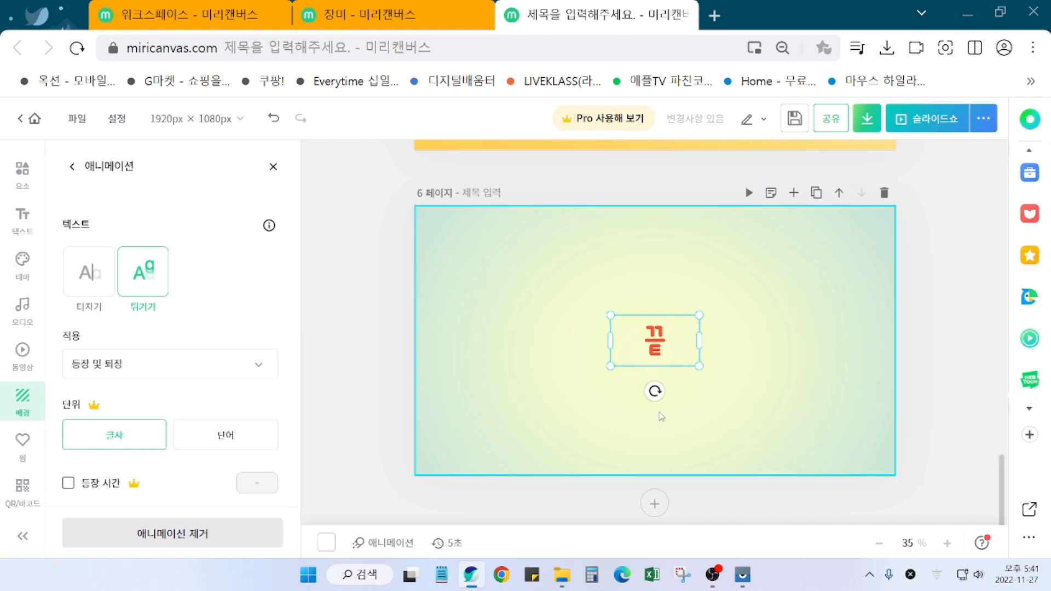
pyautogui.click(944, 408)
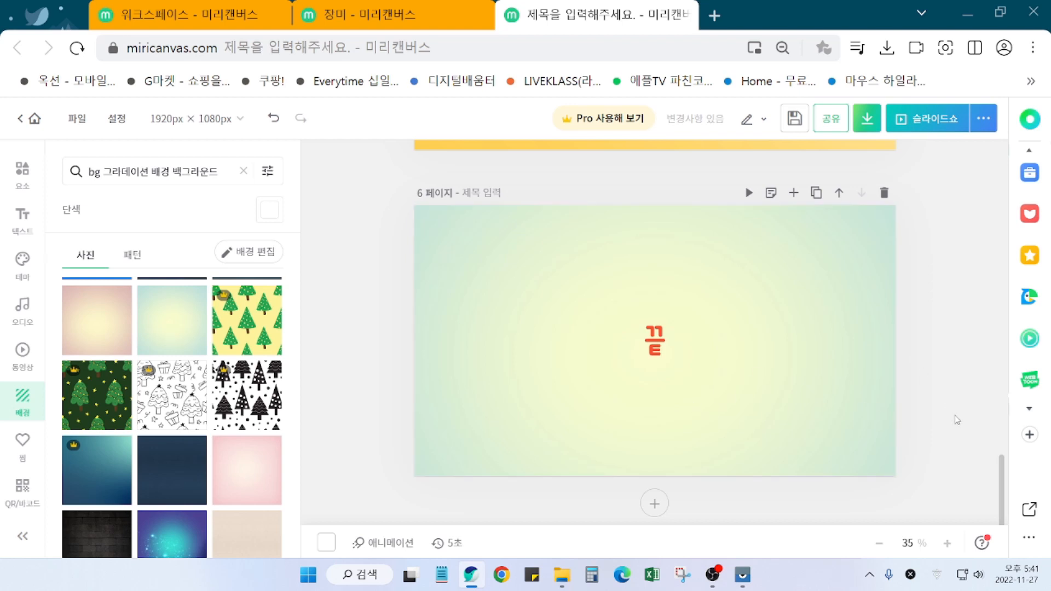
pyautogui.scroll(5, 956, 420)
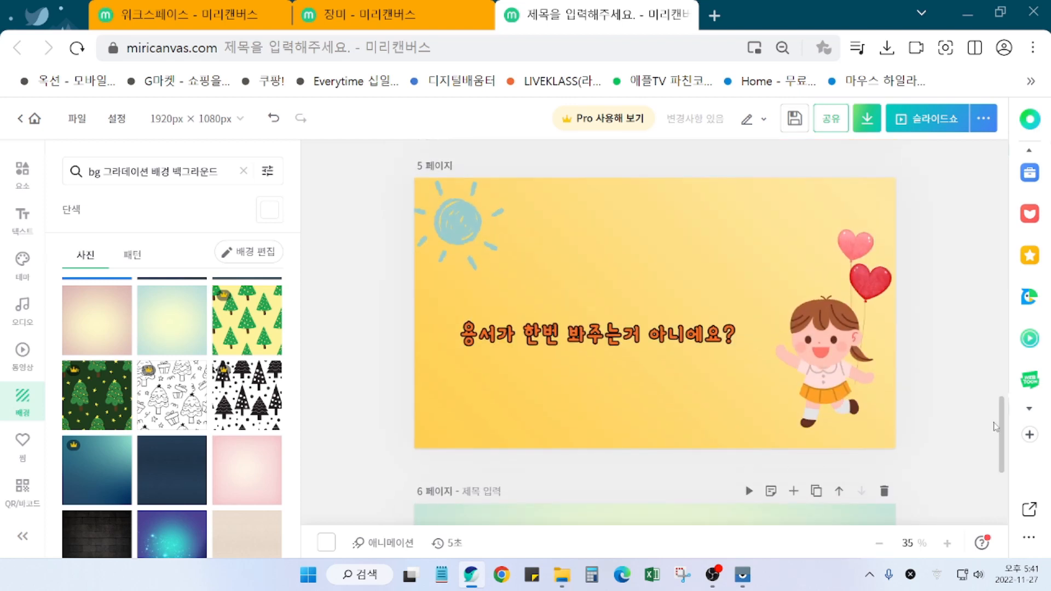
# Step: Return to page 1 and select the page itself rather than the flower ornament
pyautogui.moveTo(1001, 454); pyautogui.dragTo(994, 179)
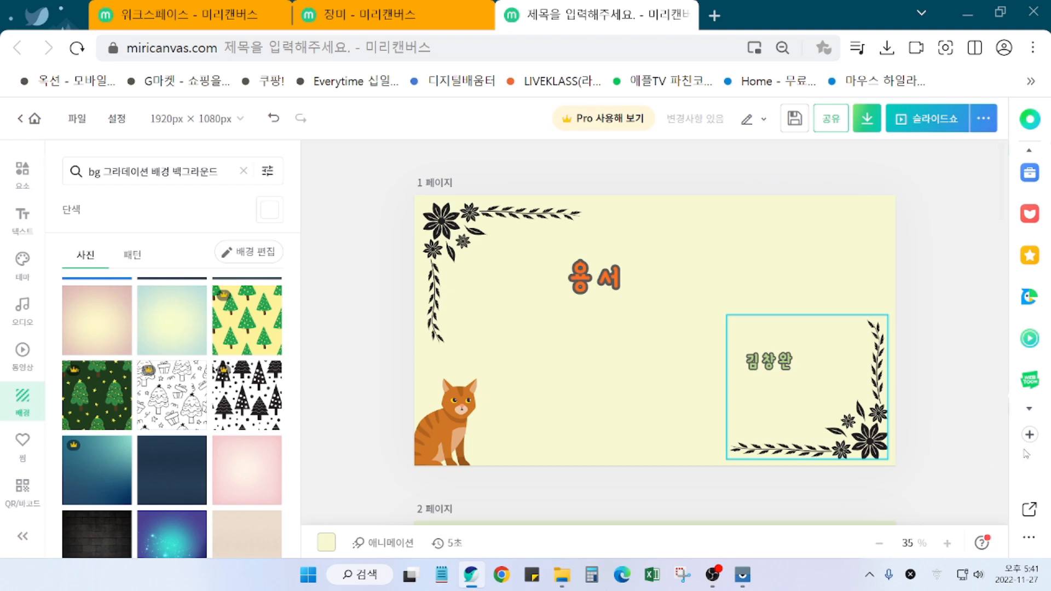
pyautogui.click(870, 441)
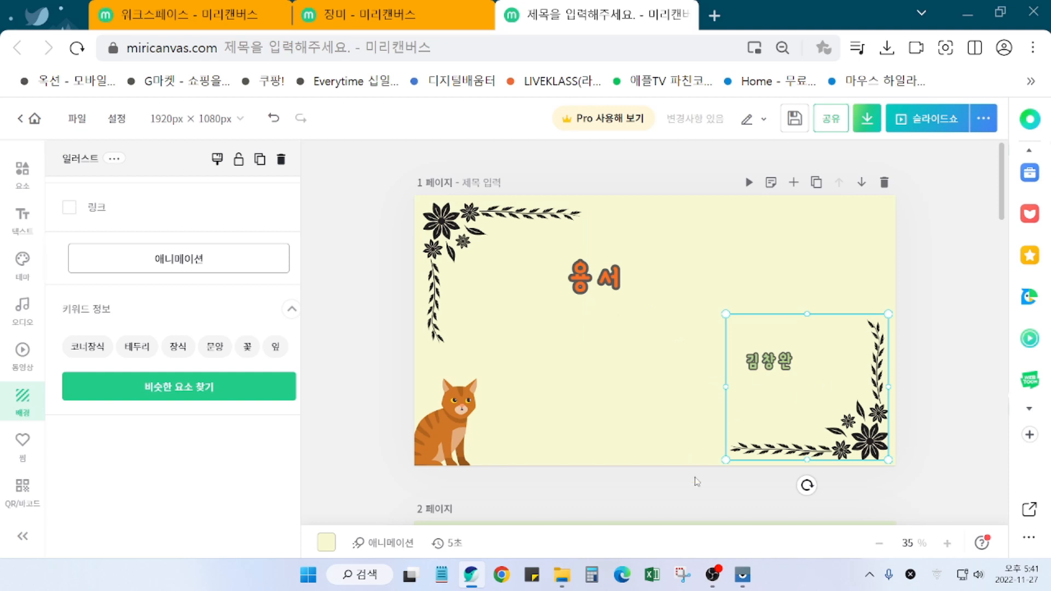
pyautogui.click(732, 245)
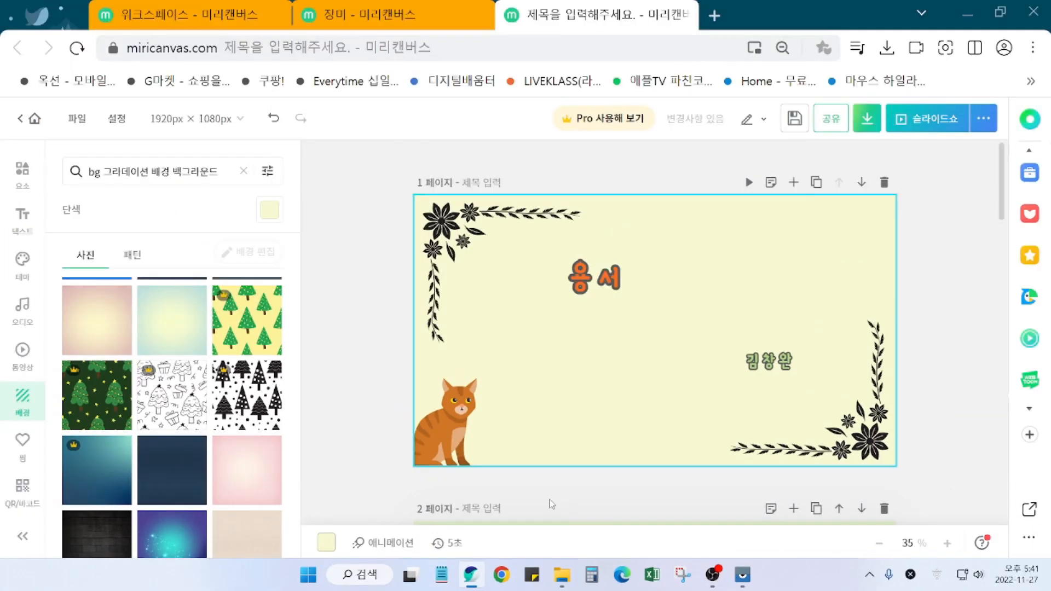
pyautogui.moveTo(399, 564)
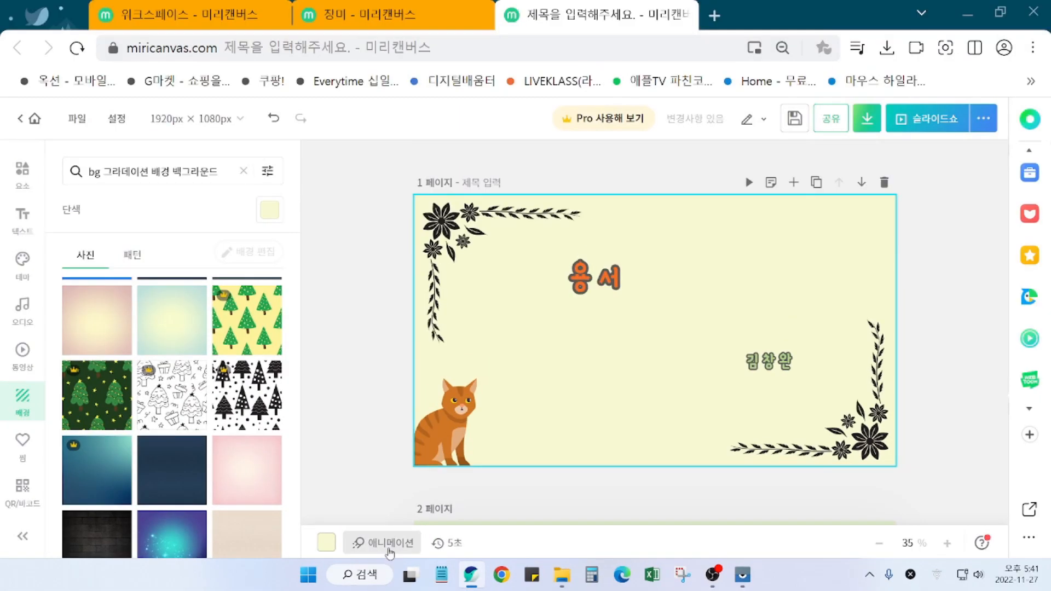
# Step: Preview page 1 animations 올라오기, 팝, 털어주기 and 스톱모션, then apply 흔들리기
pyautogui.click(356, 539)
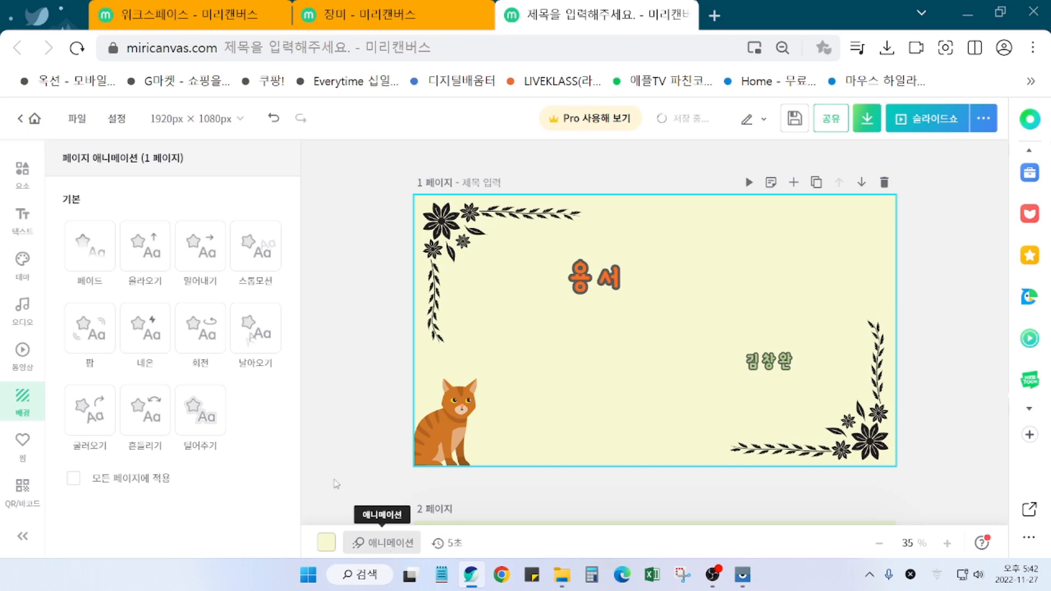
pyautogui.click(143, 265)
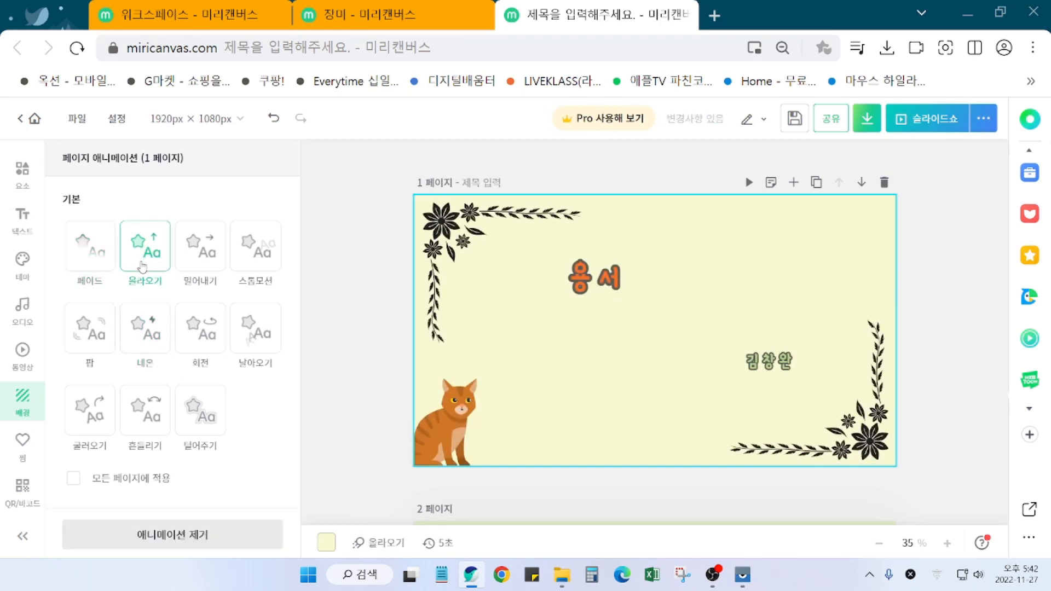
pyautogui.click(97, 344)
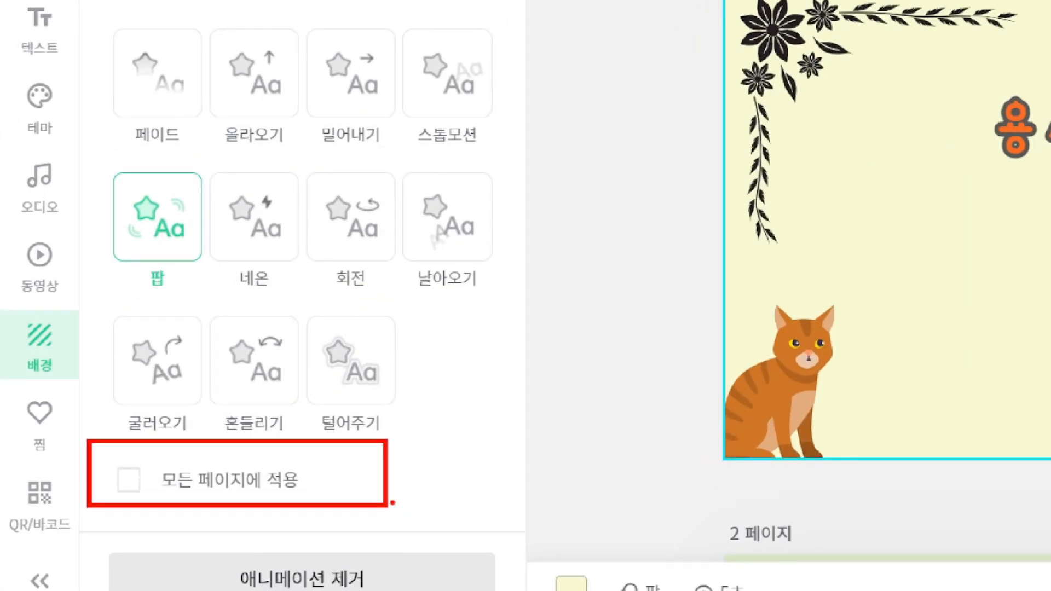
pyautogui.click(358, 372)
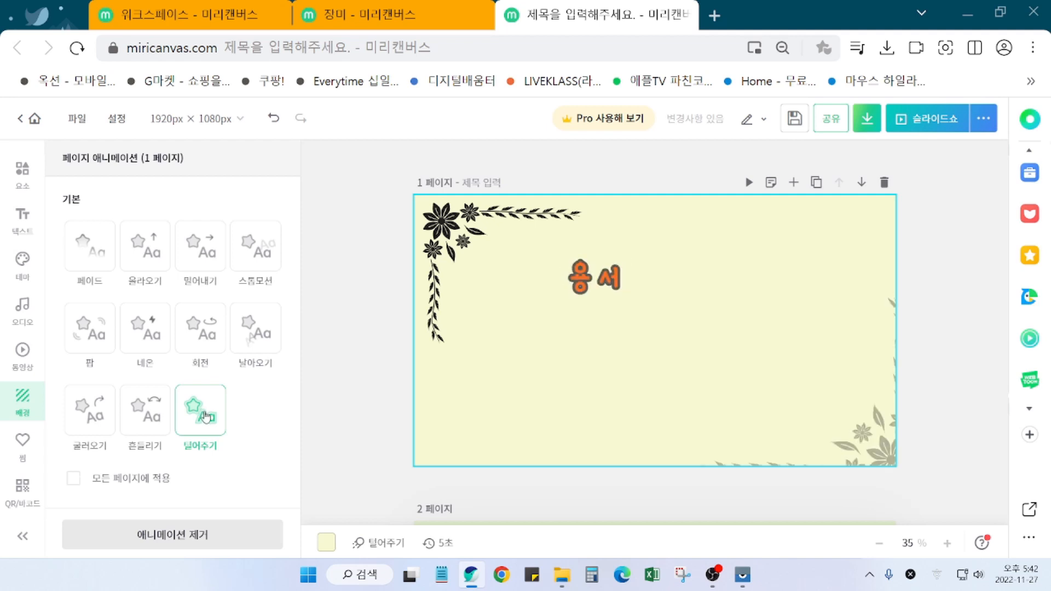
pyautogui.click(264, 264)
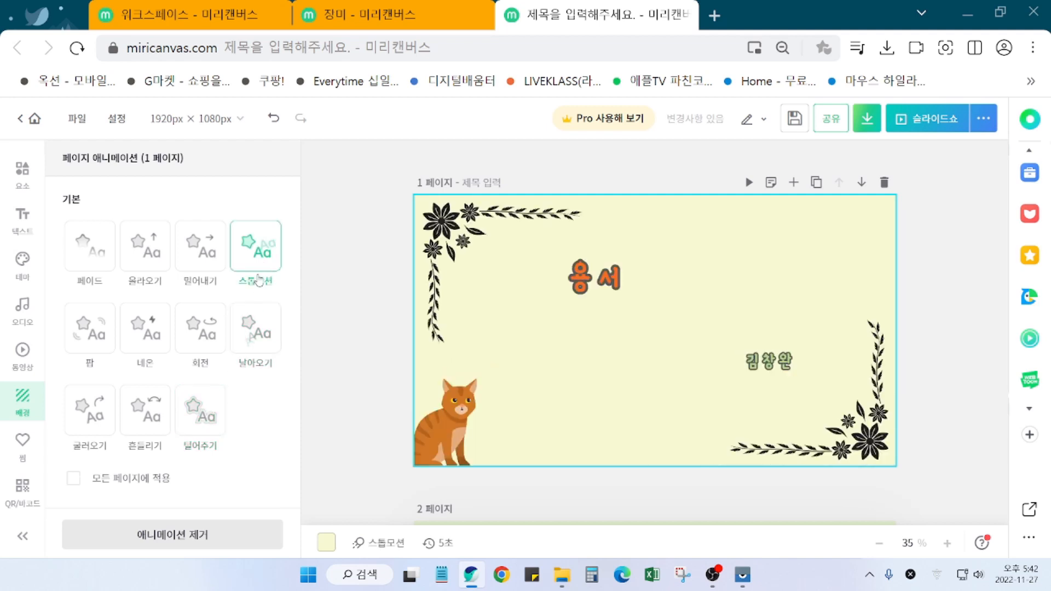
pyautogui.click(102, 345)
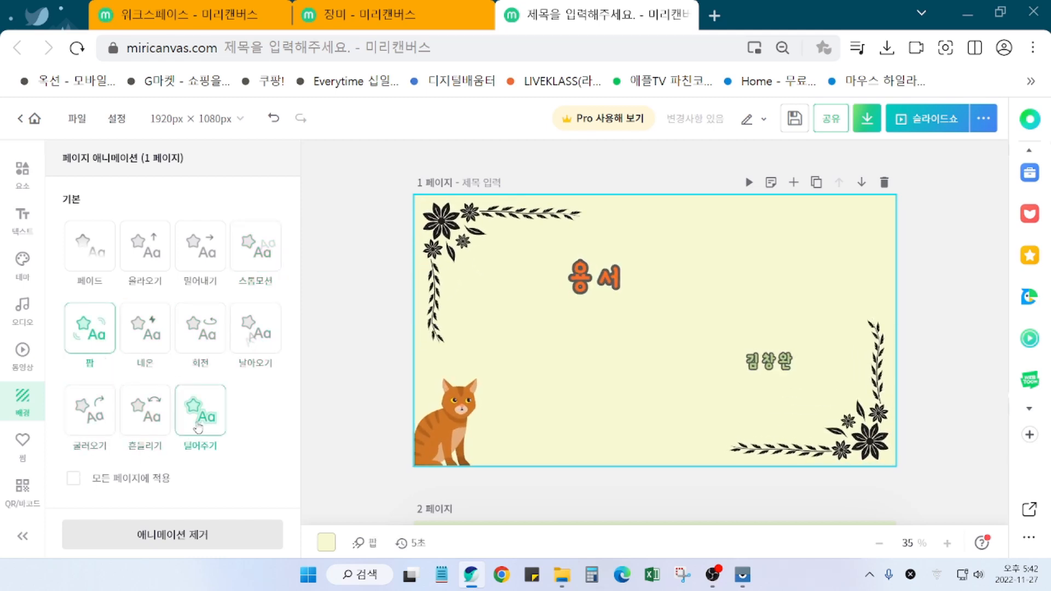
pyautogui.click(141, 433)
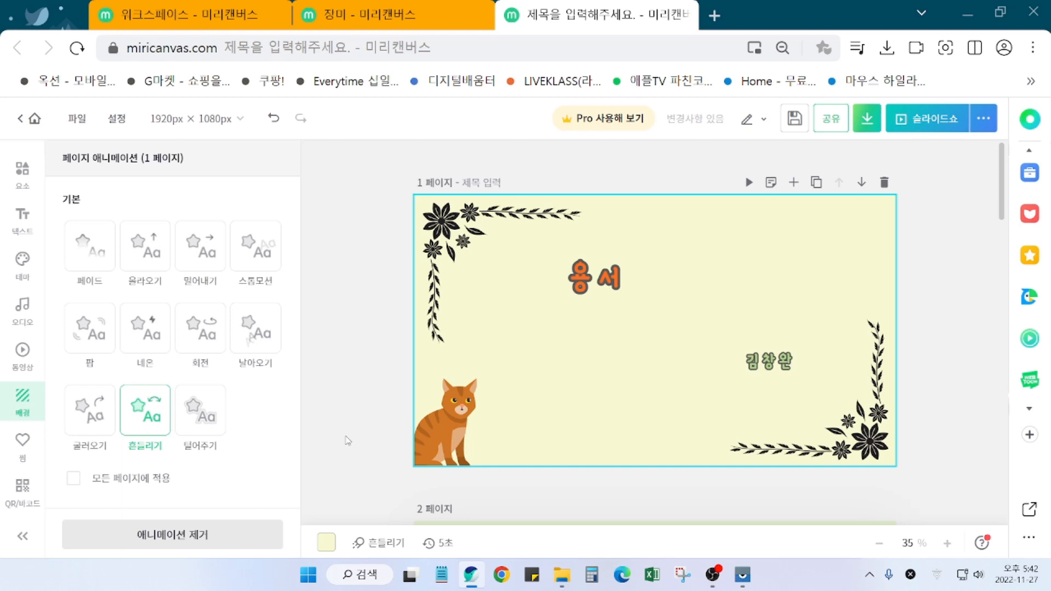
# Step: Remove the 흔들리기 page animation, reapply it, then remove it again so page 1 has none
pyautogui.scroll(-1, 347, 441)
pyautogui.scroll(1, 347, 441)
pyautogui.scroll(-1, 352, 446)
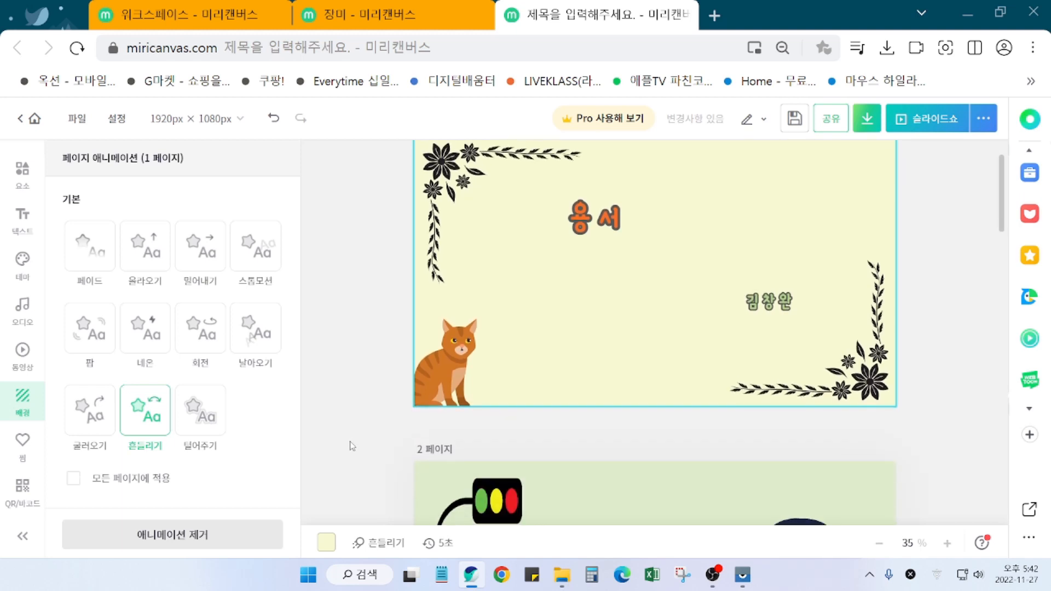
pyautogui.scroll(1, 352, 446)
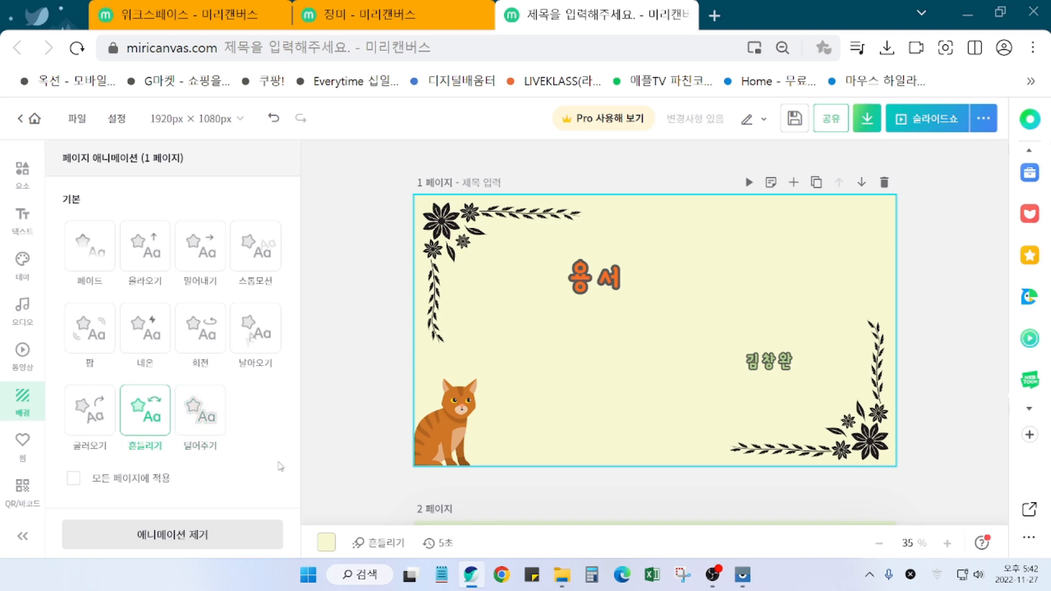
pyautogui.scroll(-3, 346, 463)
pyautogui.scroll(3, 346, 458)
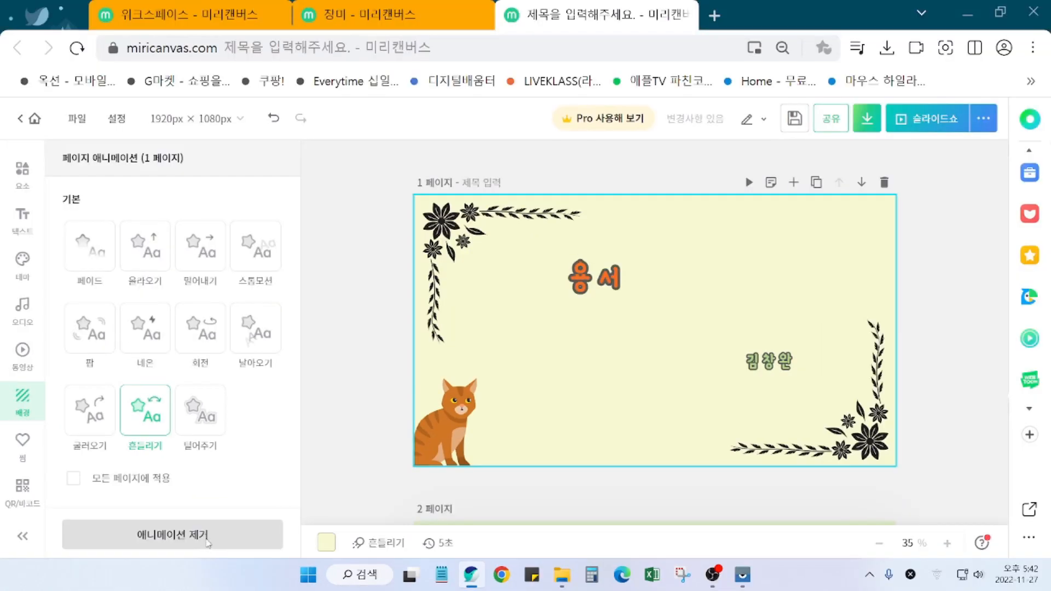
pyautogui.click(252, 511)
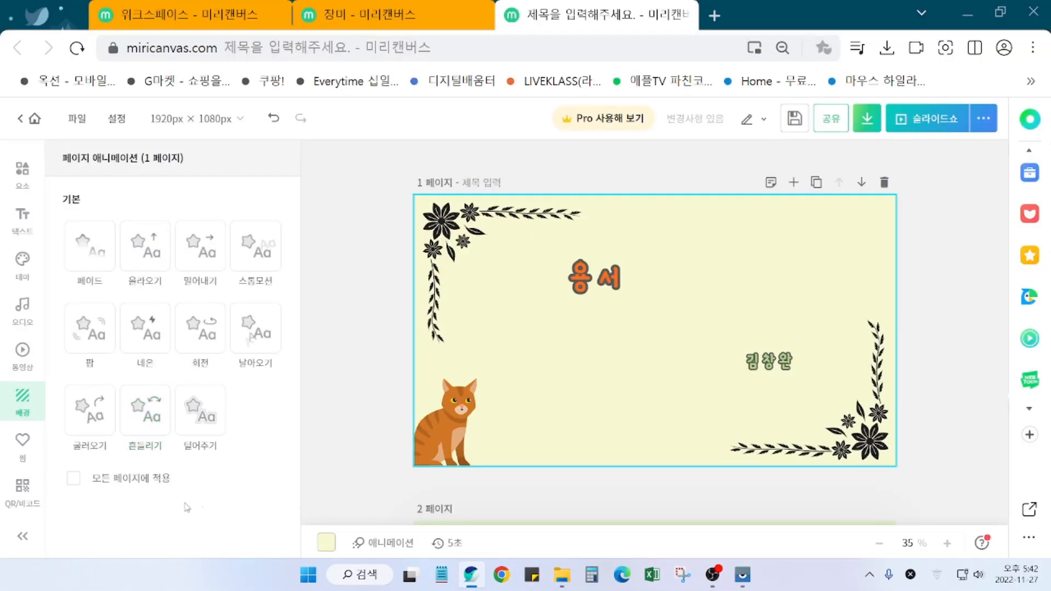
pyautogui.click(146, 418)
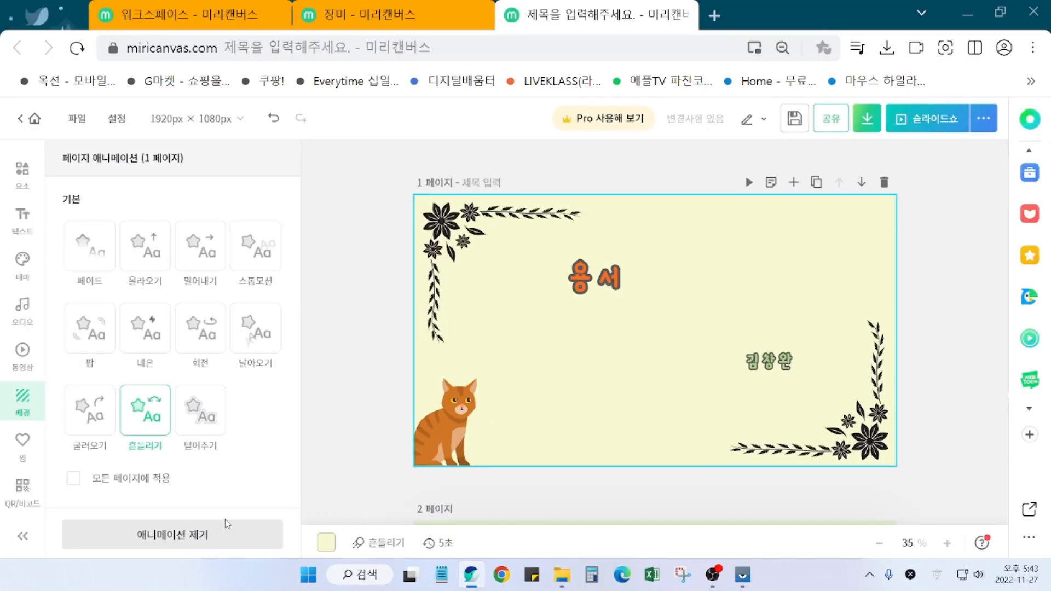
pyautogui.click(187, 543)
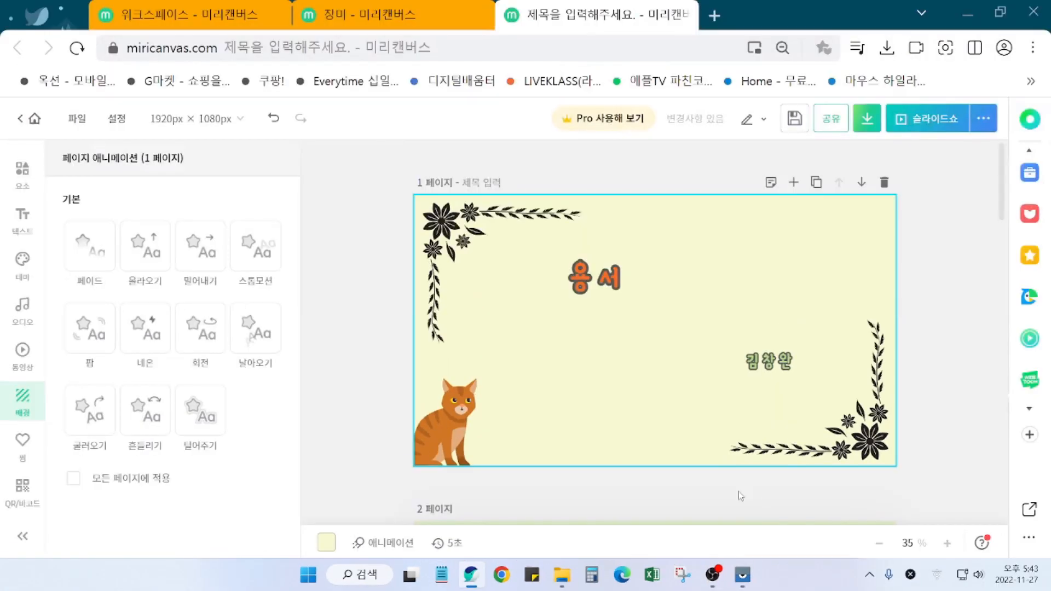
# Step: Scroll down to page 2 and select its poem text
pyautogui.scroll(-3, 968, 435)
pyautogui.scroll(-2, 969, 438)
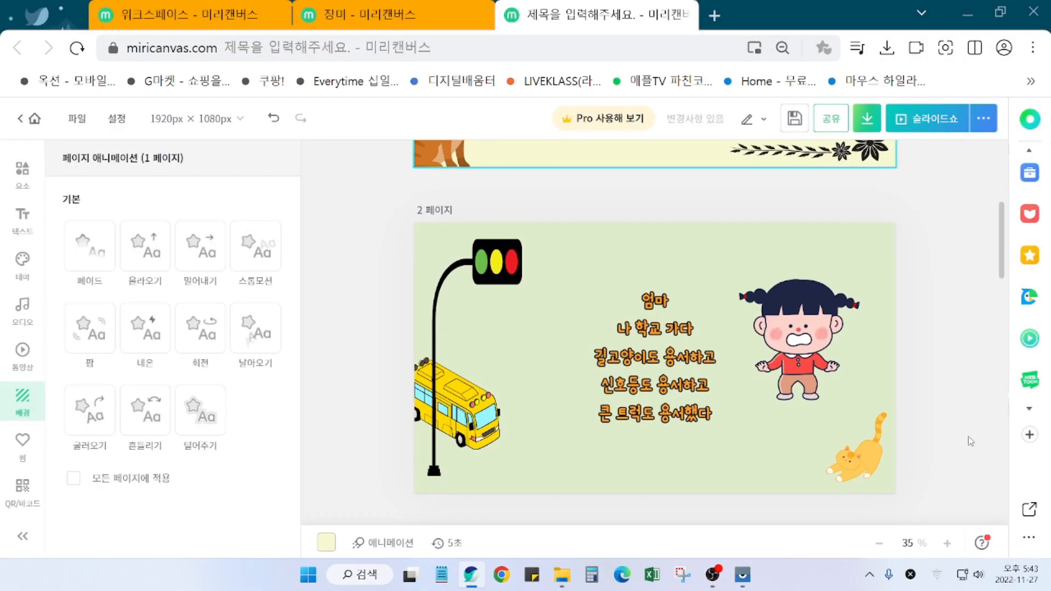
pyautogui.scroll(-1, 810, 355)
pyautogui.click(652, 281)
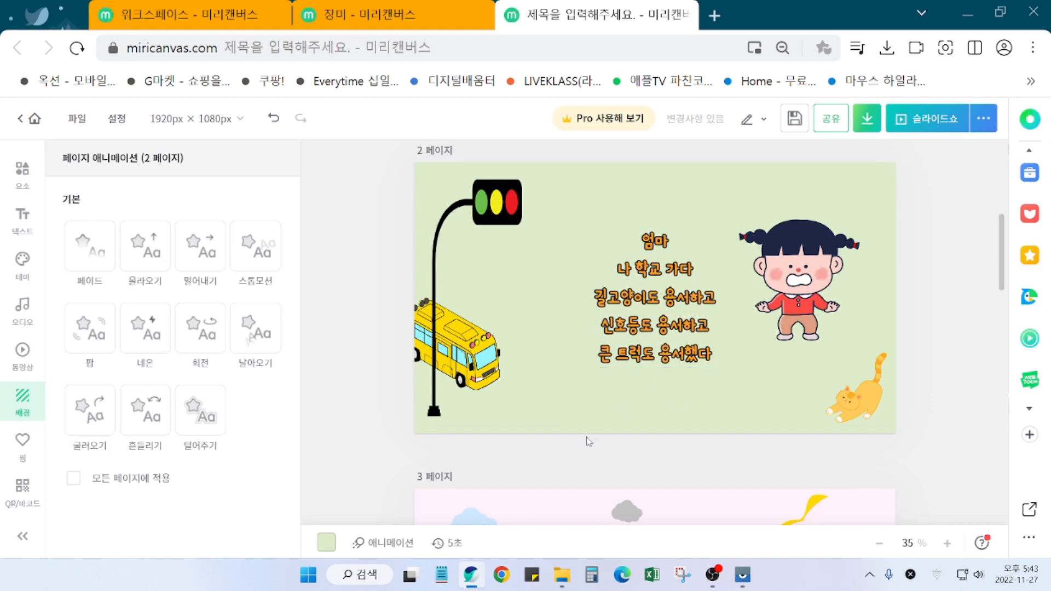
pyautogui.scroll(1, 591, 438)
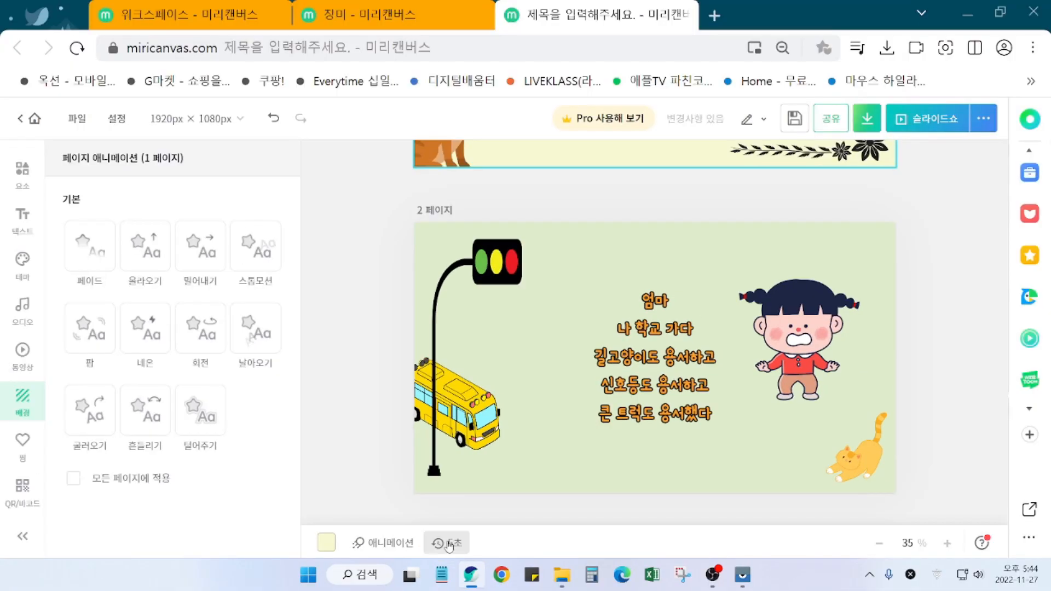
# Step: Change page 1's play time from 5 to 10 seconds
pyautogui.click(445, 570)
pyautogui.moveTo(579, 476); pyautogui.dragTo(553, 479)
pyautogui.write('10')
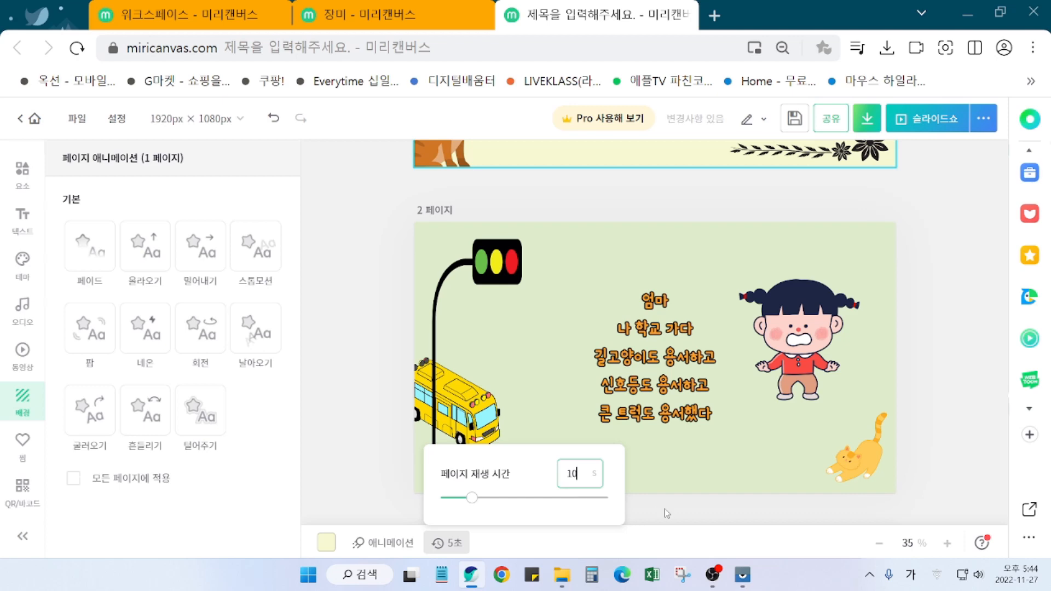
pyautogui.click(653, 516)
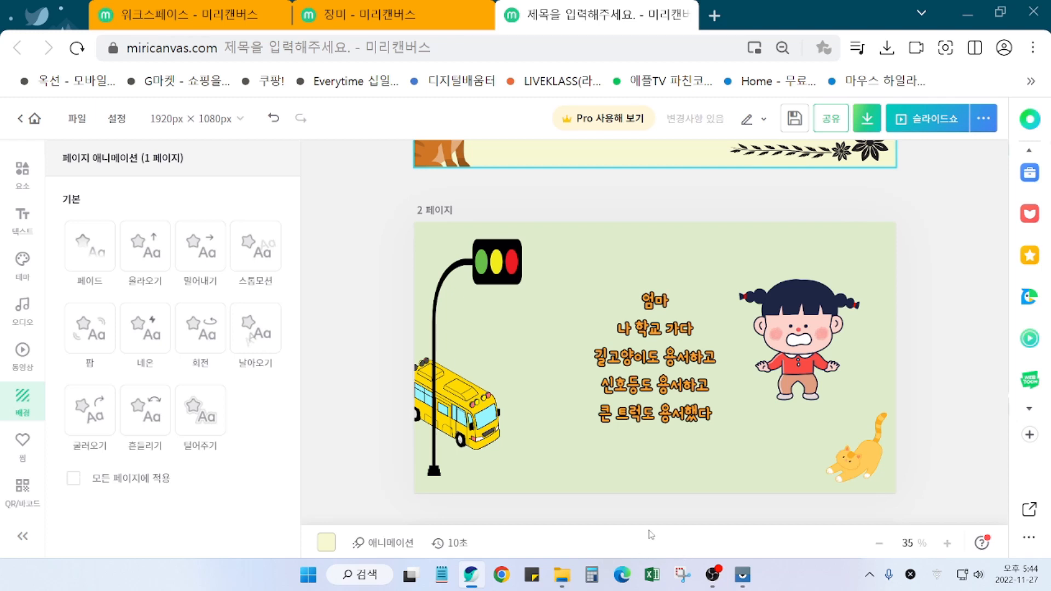
# Step: Change page 3's play time from 5 to 10 seconds
pyautogui.scroll(-2, 675, 510)
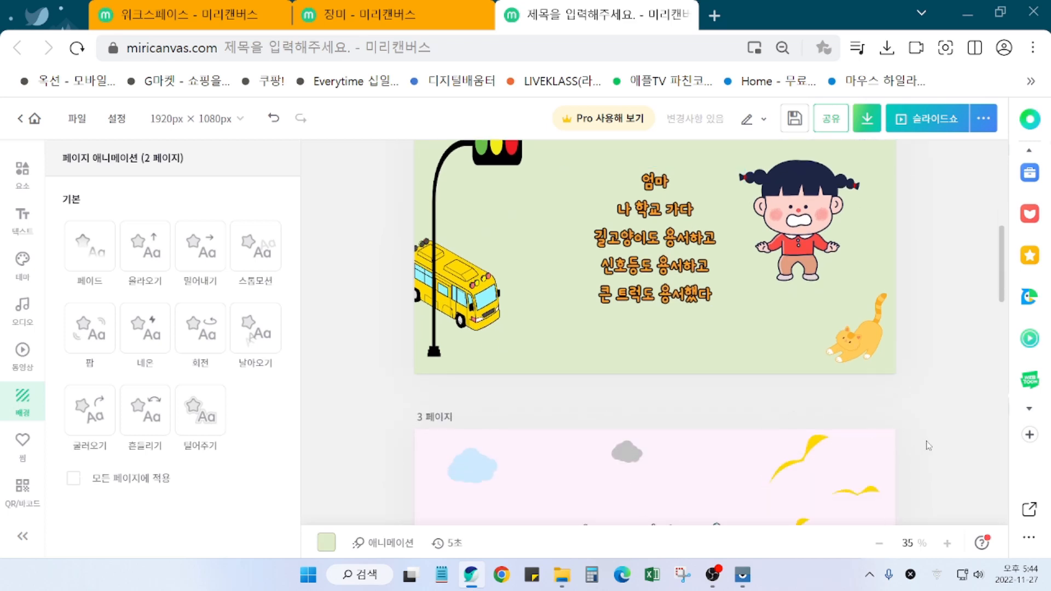
pyautogui.scroll(-2, 925, 439)
pyautogui.scroll(-2, 932, 453)
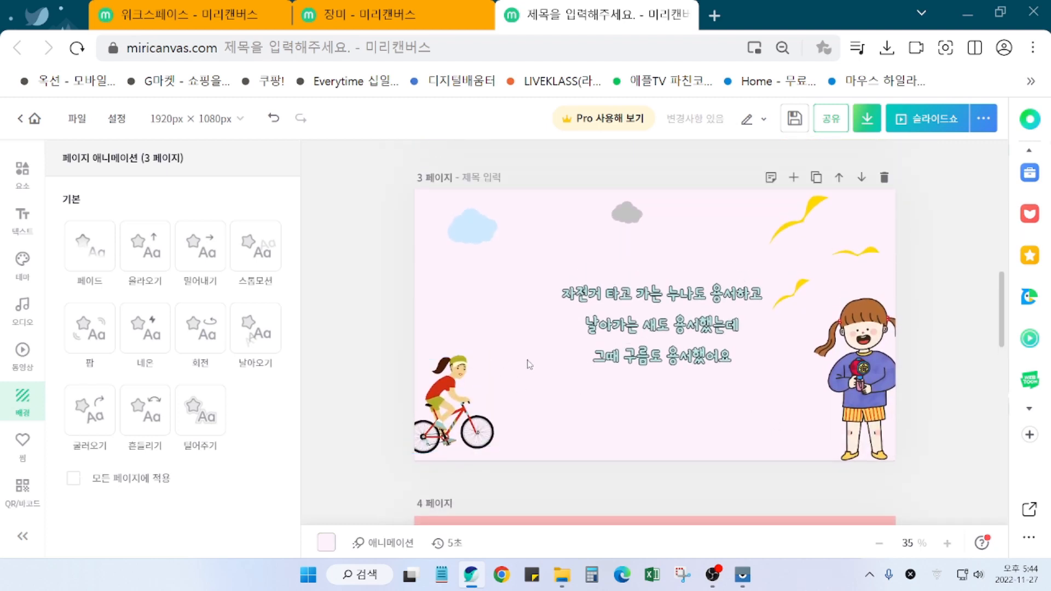
pyautogui.click(467, 549)
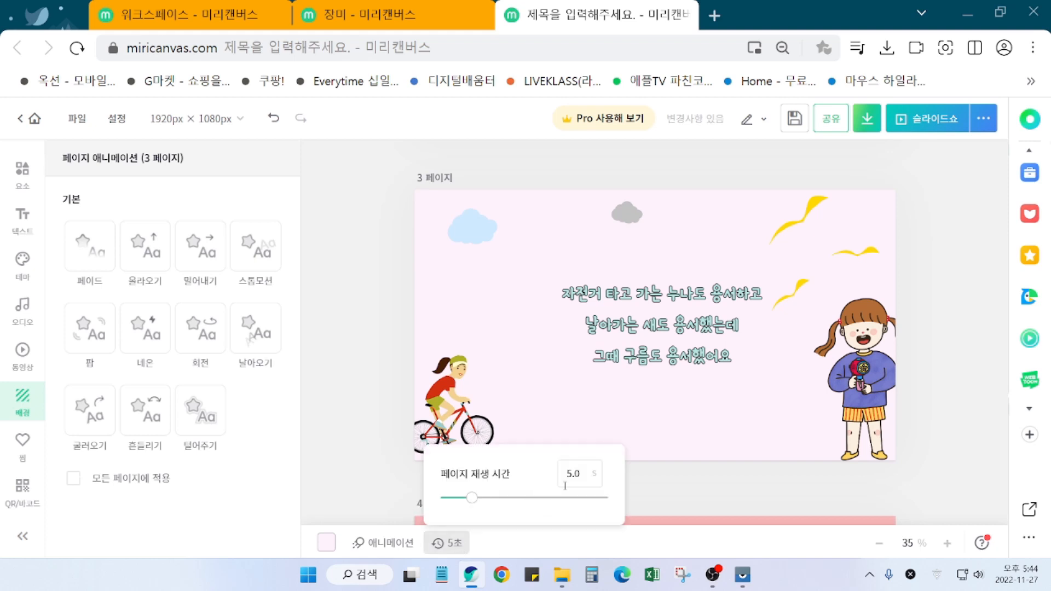
pyautogui.click(590, 477)
pyautogui.write('10')
pyautogui.click(700, 500)
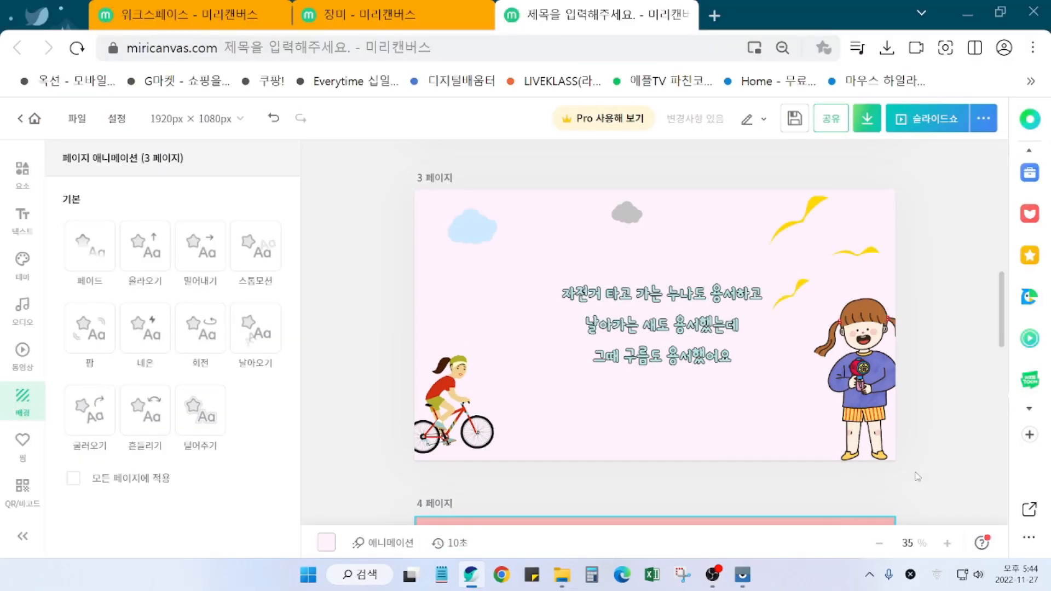
pyautogui.click(919, 472)
pyautogui.scroll(-3, 929, 471)
pyautogui.scroll(-3, 930, 475)
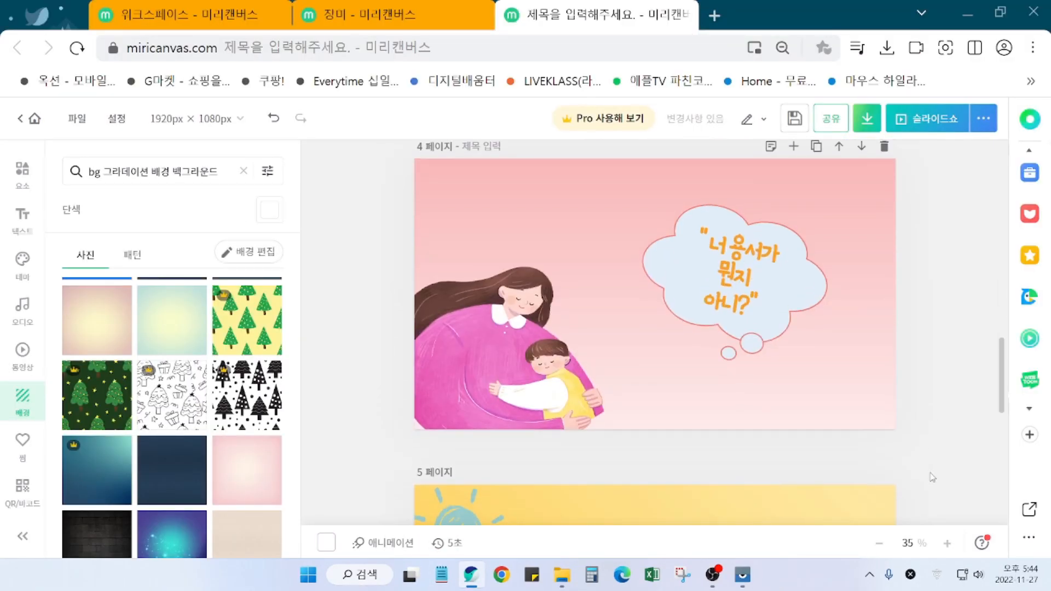
pyautogui.scroll(2, 930, 475)
pyautogui.click(787, 443)
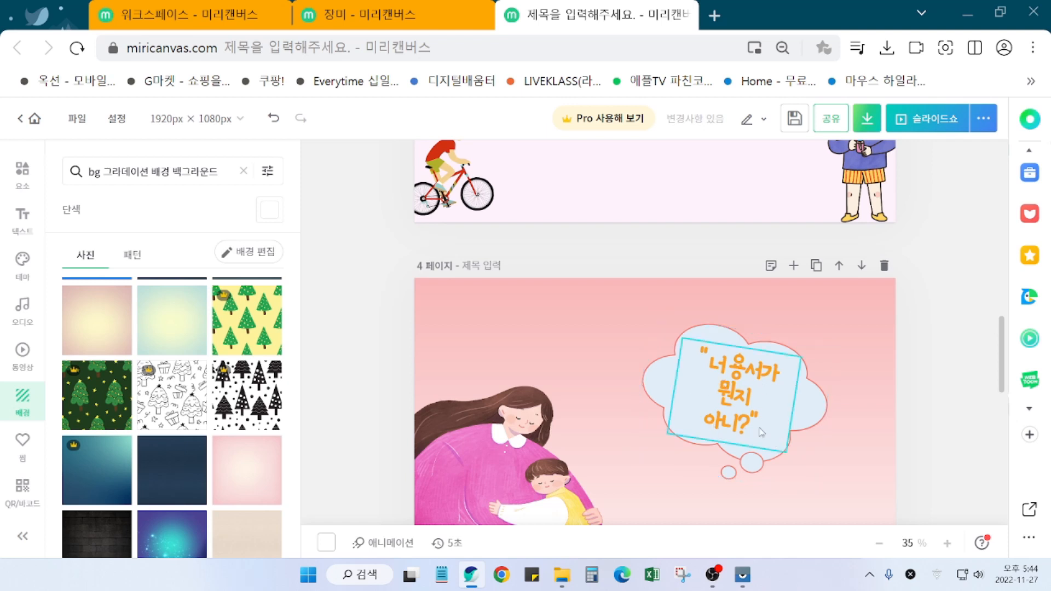
pyautogui.scroll(-2, 772, 458)
pyautogui.scroll(1, 772, 458)
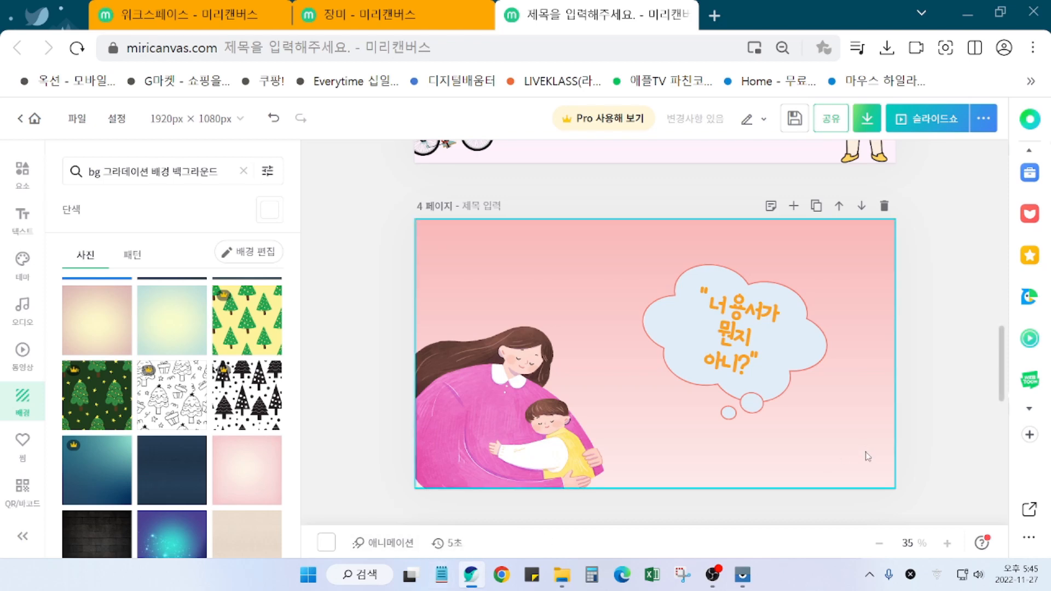
pyautogui.scroll(-5, 865, 457)
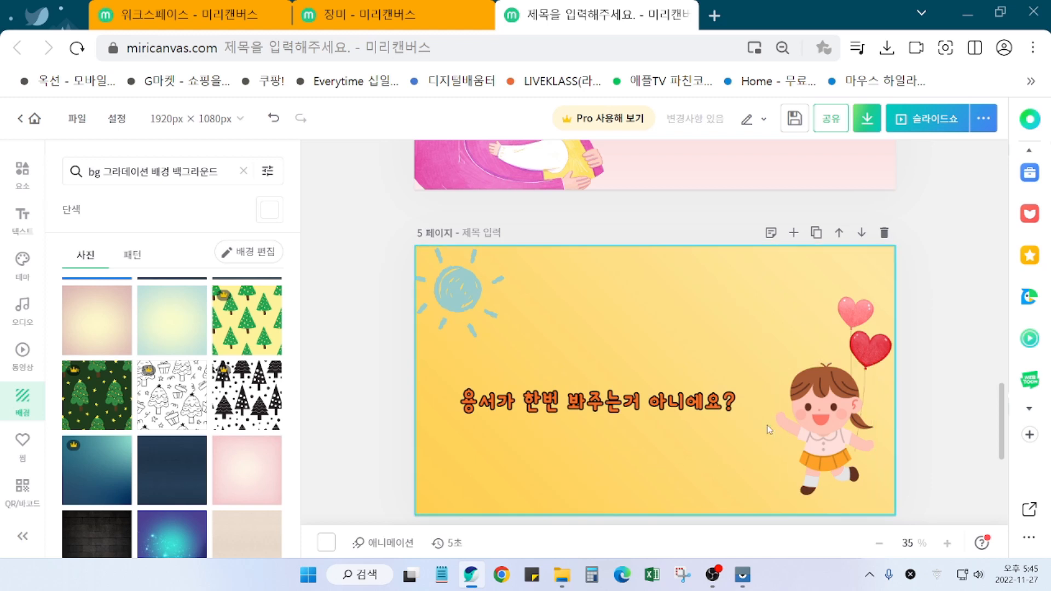
pyautogui.scroll(-5, 677, 446)
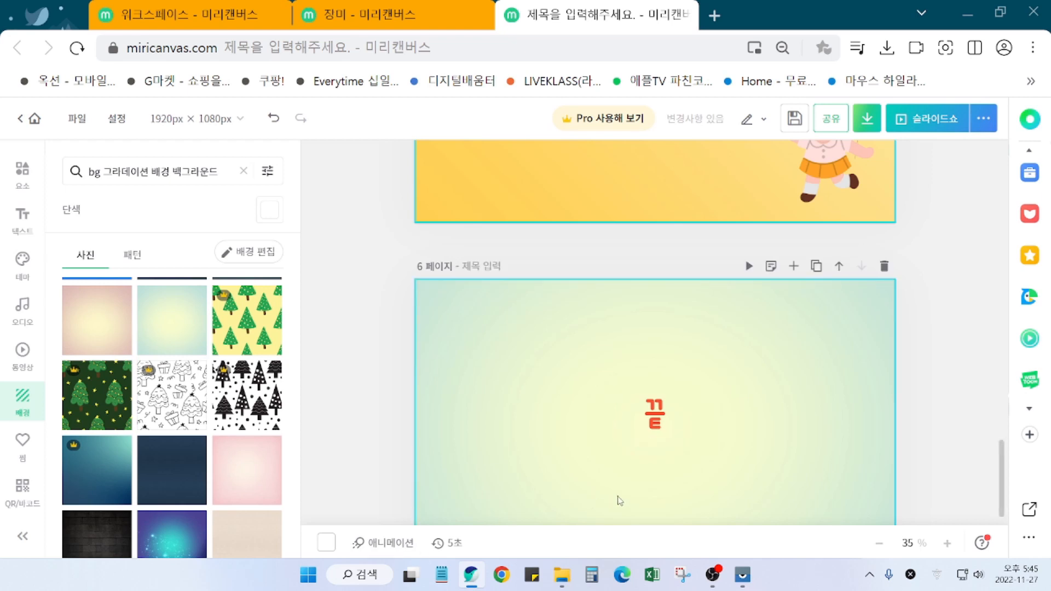
pyautogui.scroll(-1, 717, 473)
pyautogui.scroll(1, 719, 476)
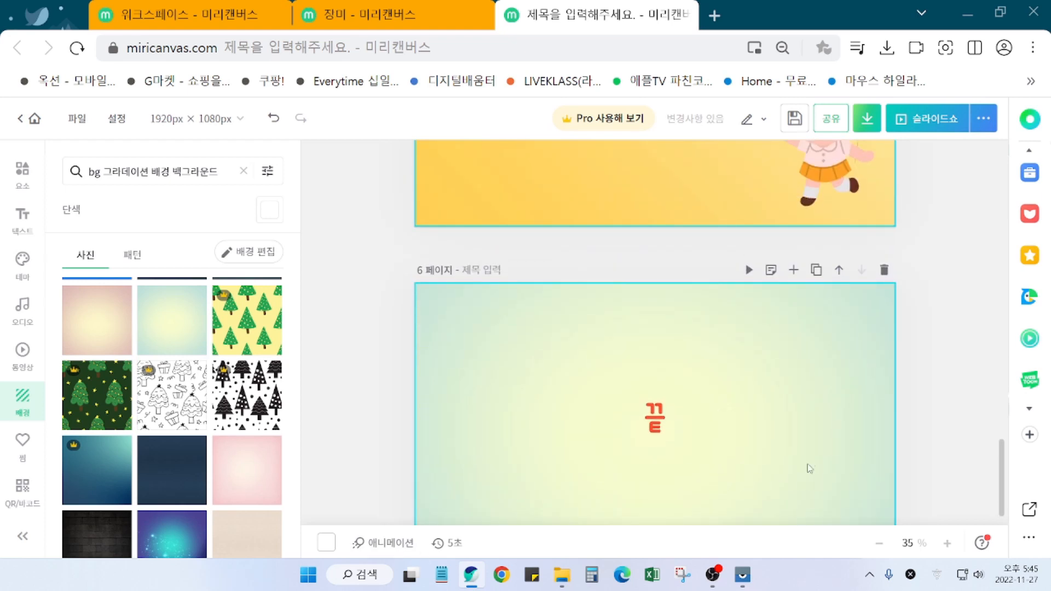
pyautogui.scroll(-1, 808, 467)
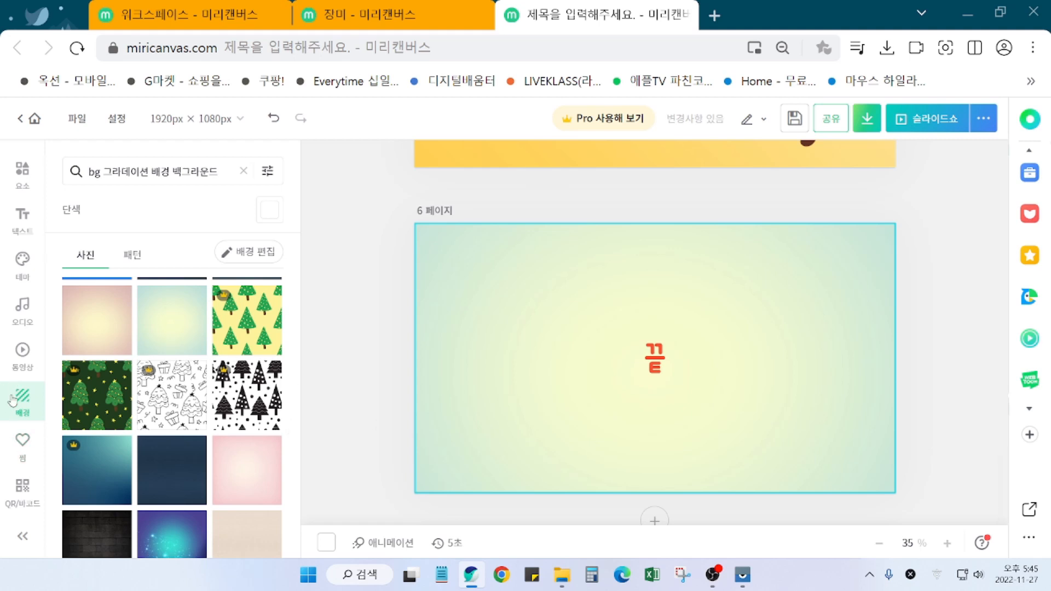
# Step: Search the design elements library for 구름 (clouds)
pyautogui.scroll(3, 12, 401)
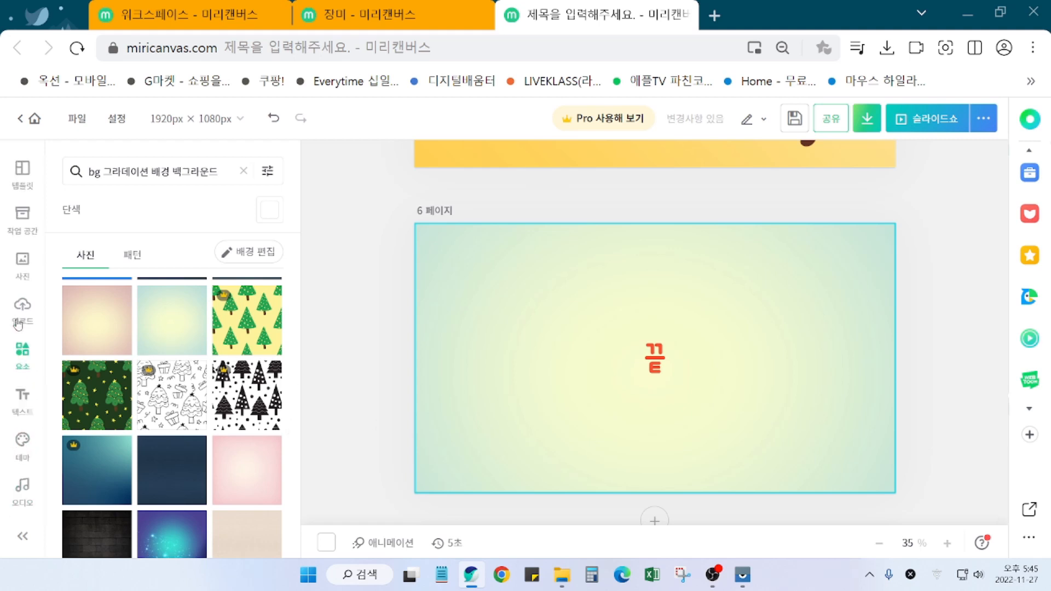
pyautogui.scroll(-3, 21, 377)
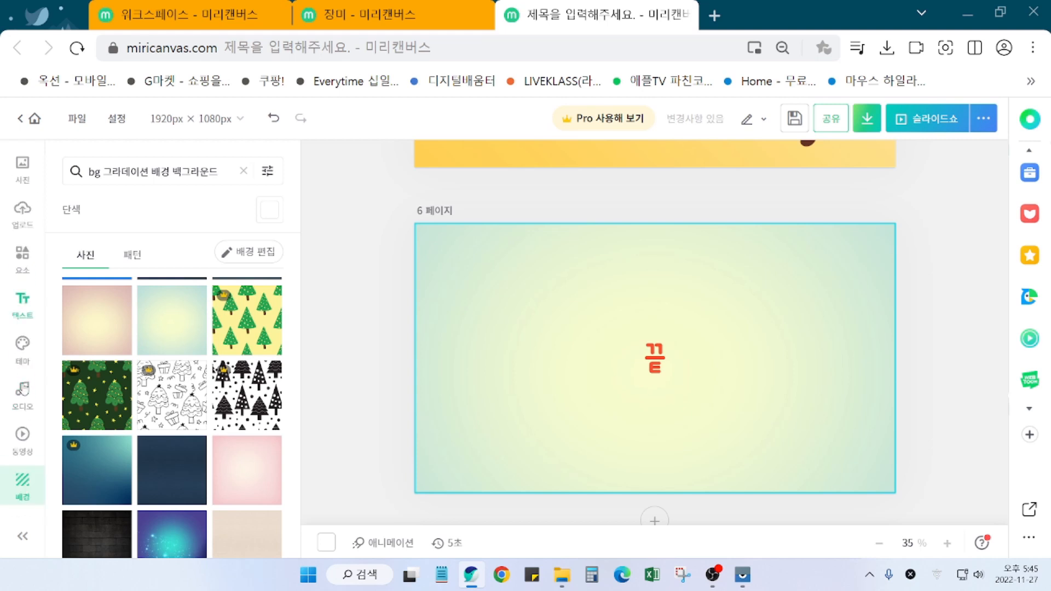
pyautogui.scroll(3, 21, 357)
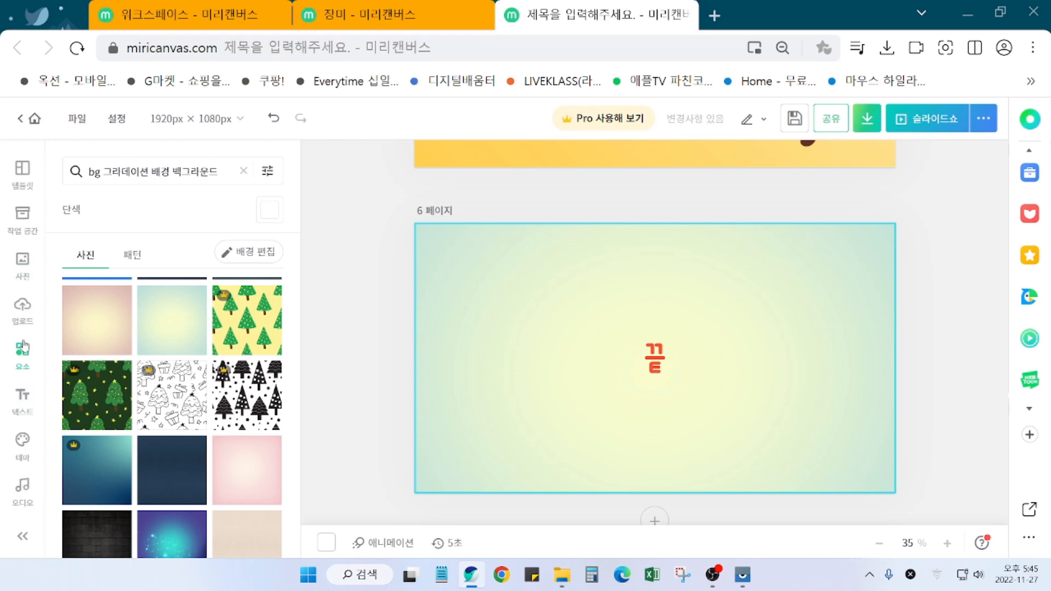
pyautogui.click(21, 346)
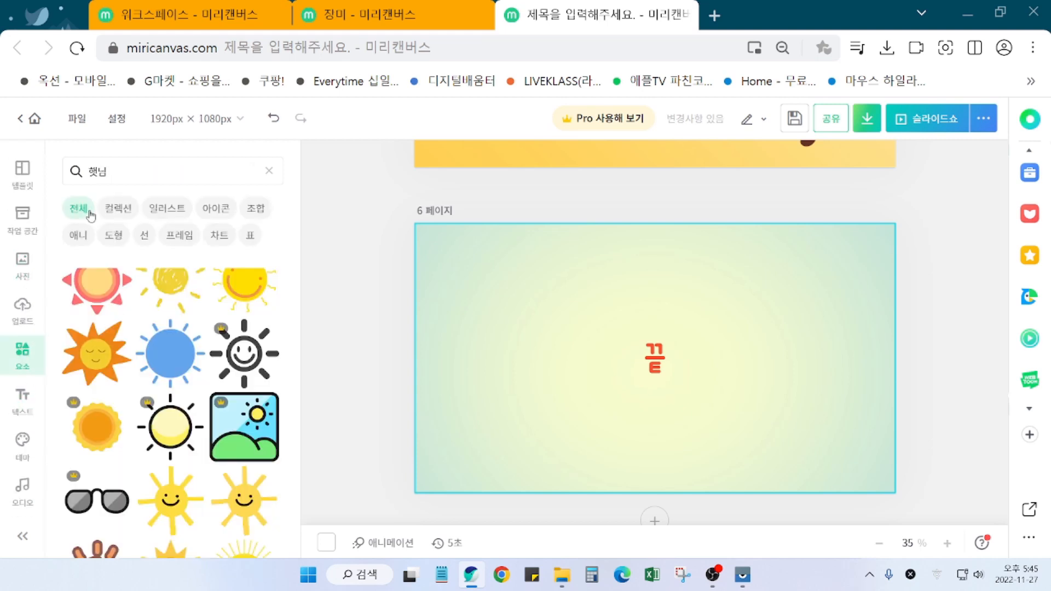
pyautogui.moveTo(122, 175); pyautogui.dragTo(57, 176)
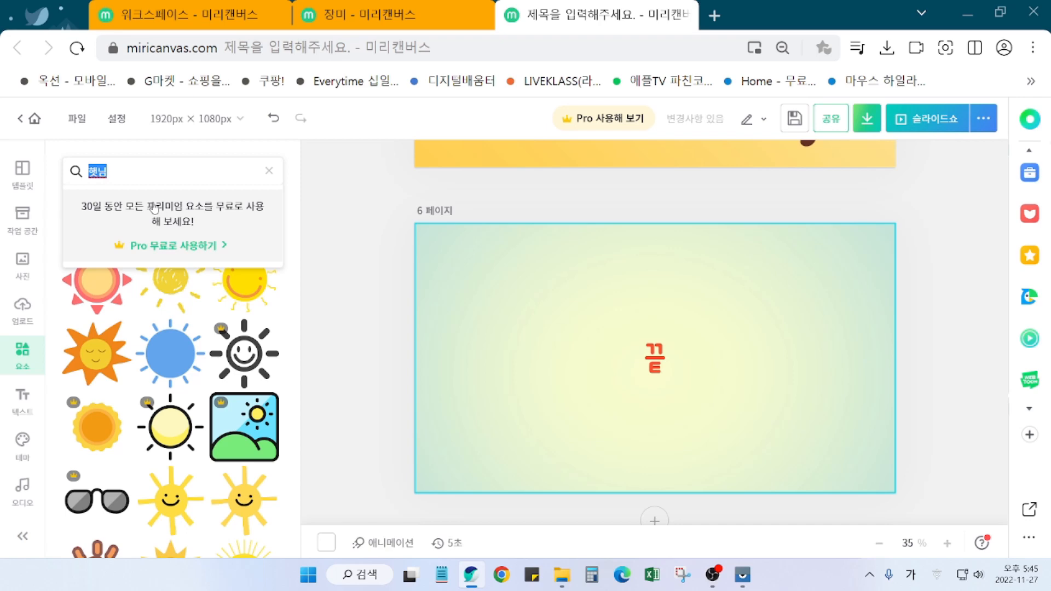
pyautogui.write('구름')
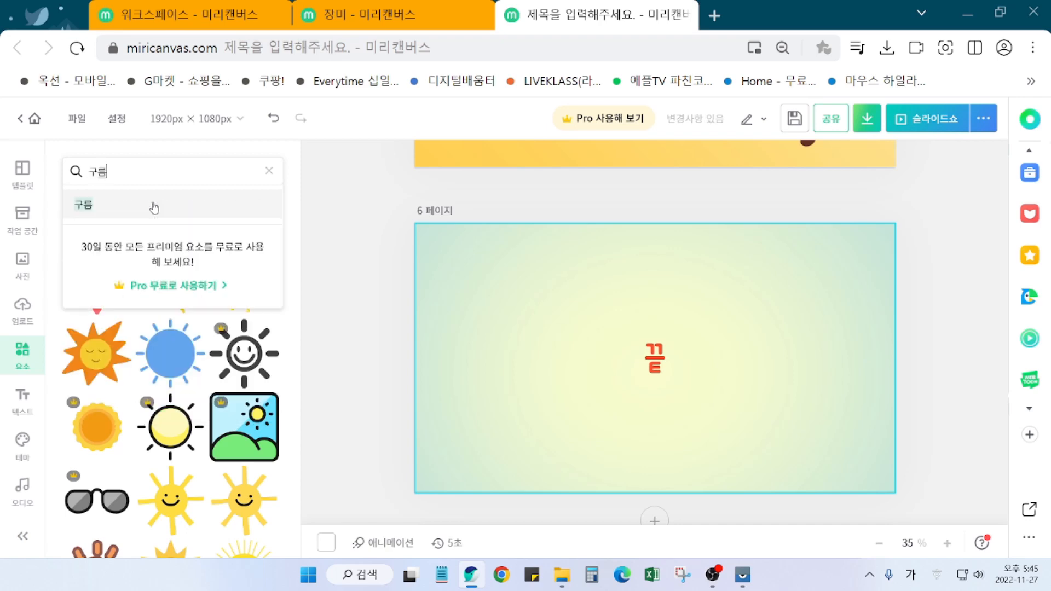
pyautogui.press('Return')
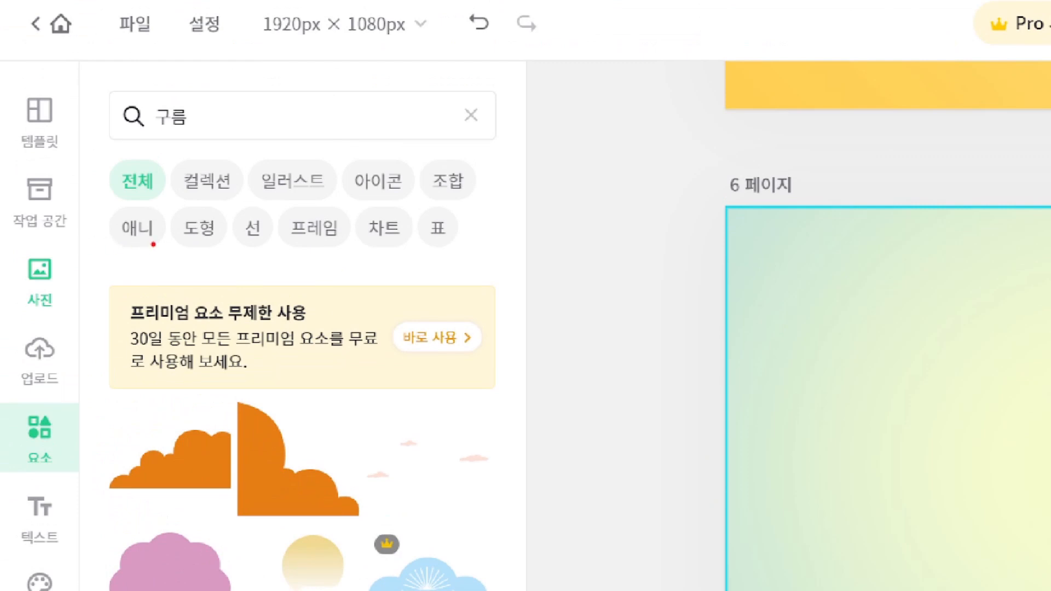
# Step: Filter the cloud results to animated elements and browse through them
pyautogui.moveTo(154, 244)
pyautogui.mouseDown()
pyautogui.moveTo(120, 250)
pyautogui.moveTo(96, 228)
pyautogui.moveTo(132, 208)
pyautogui.moveTo(138, 242)
pyautogui.mouseUp()
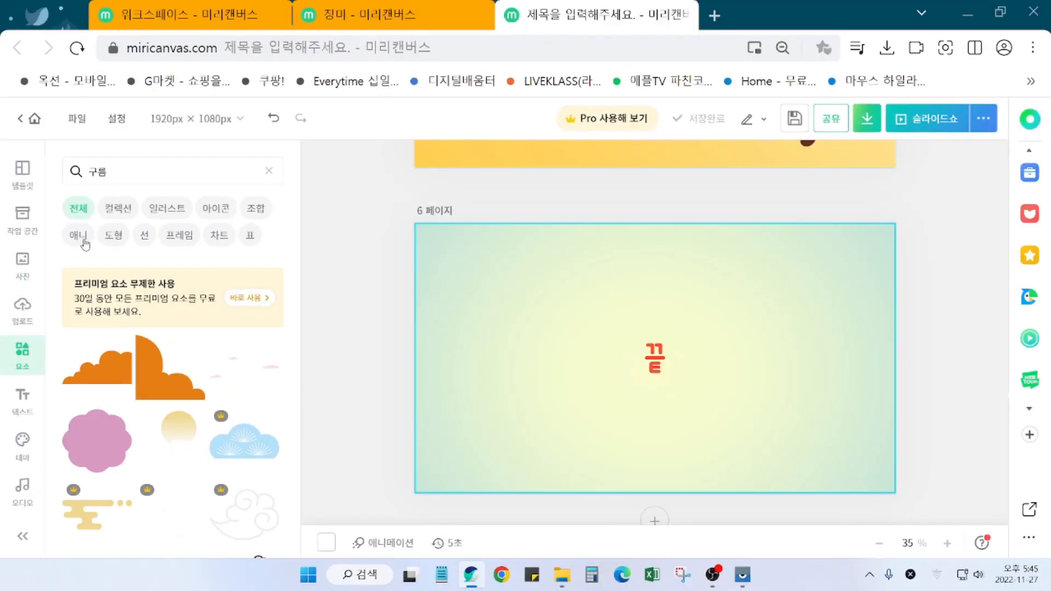
pyautogui.click(137, 227)
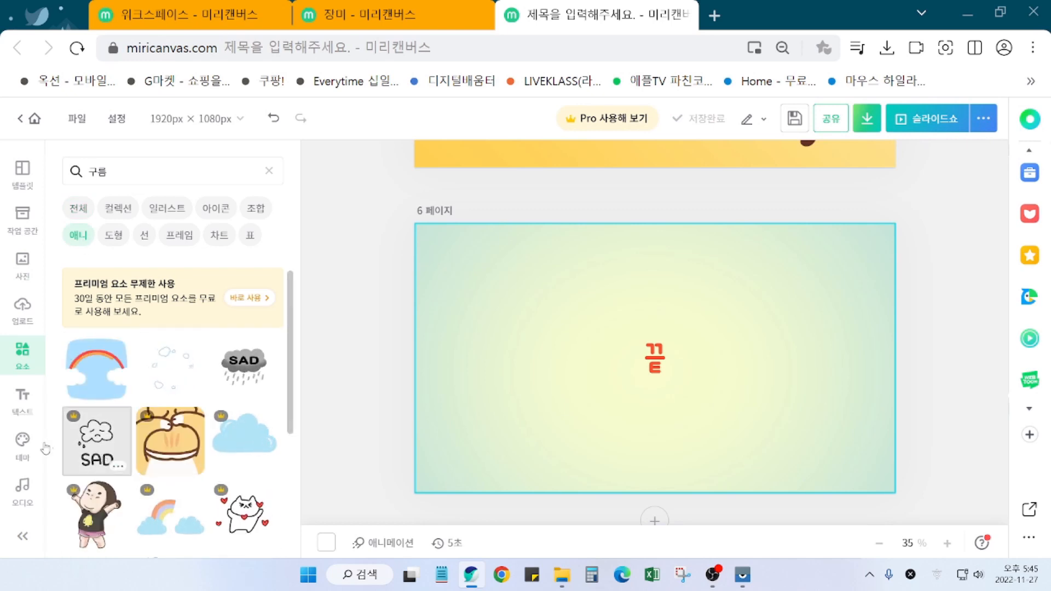
pyautogui.scroll(-10, 217, 443)
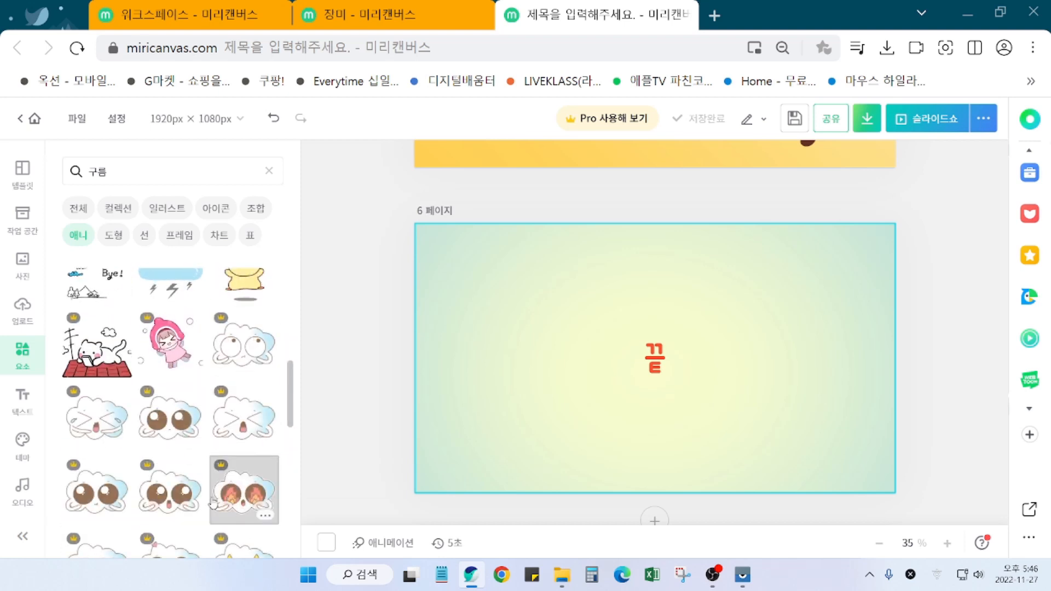
pyautogui.scroll(-3, 214, 501)
pyautogui.scroll(6, 222, 397)
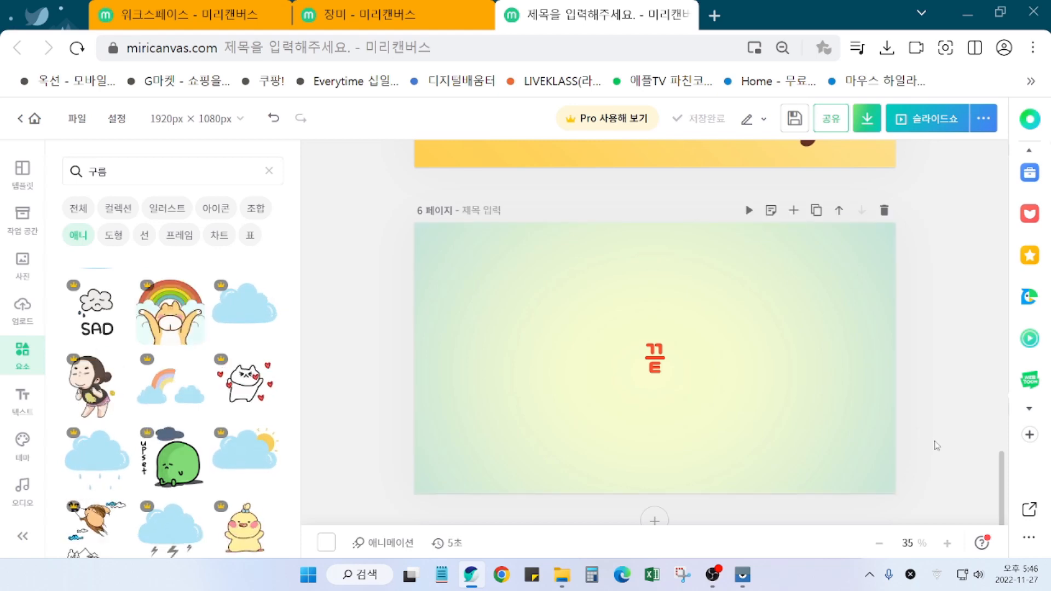
pyautogui.scroll(20, 940, 464)
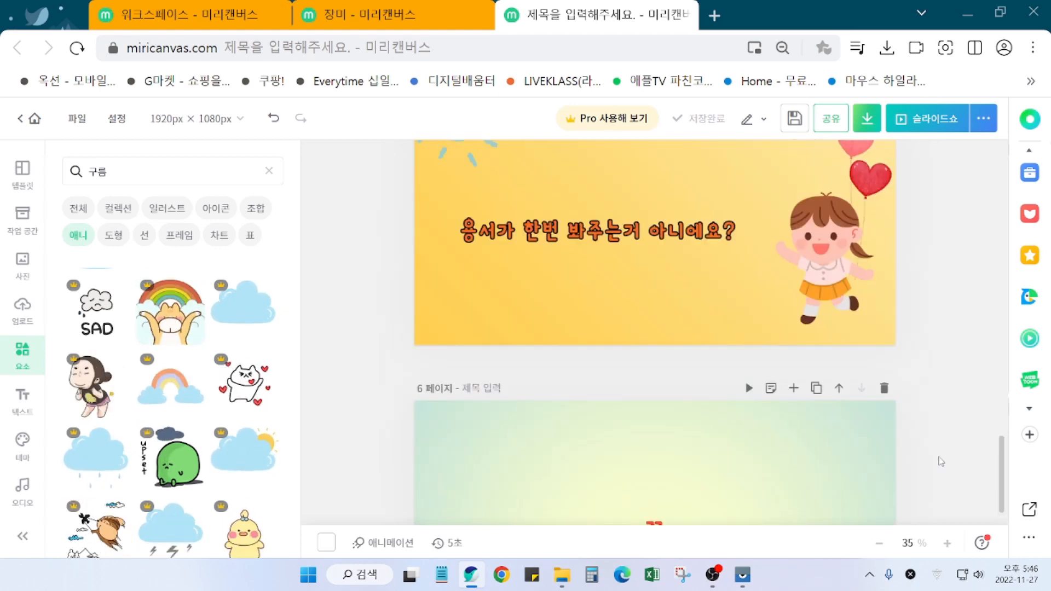
# Step: Select page 1 itself rather than its flower decoration
pyautogui.scroll(4, 940, 441)
pyautogui.scroll(-2, 940, 441)
pyautogui.click(652, 310)
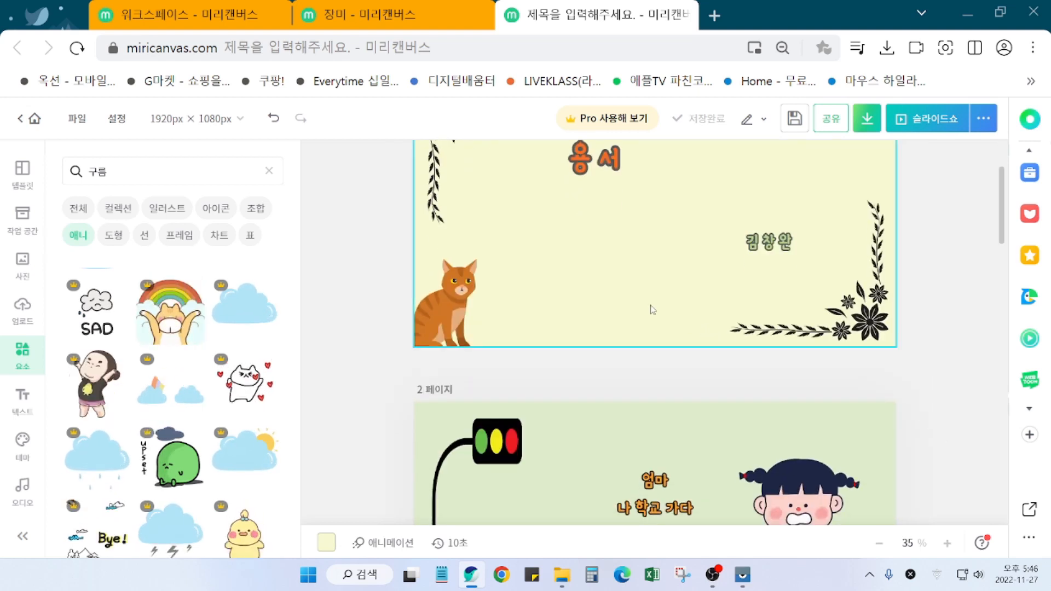
pyautogui.scroll(2, 678, 339)
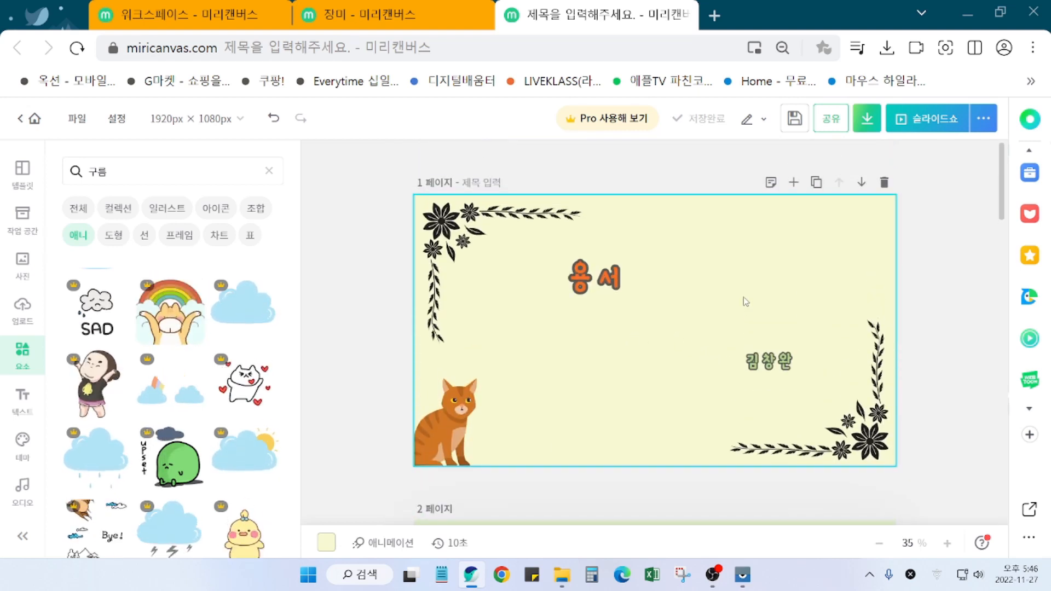
pyautogui.click(940, 283)
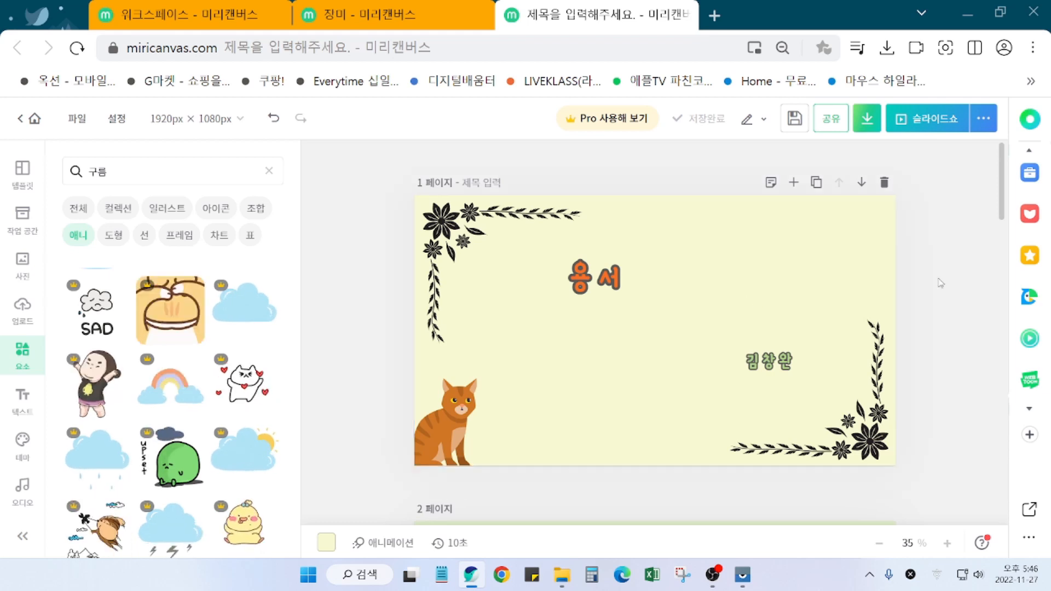
pyautogui.click(571, 348)
pyautogui.click(600, 413)
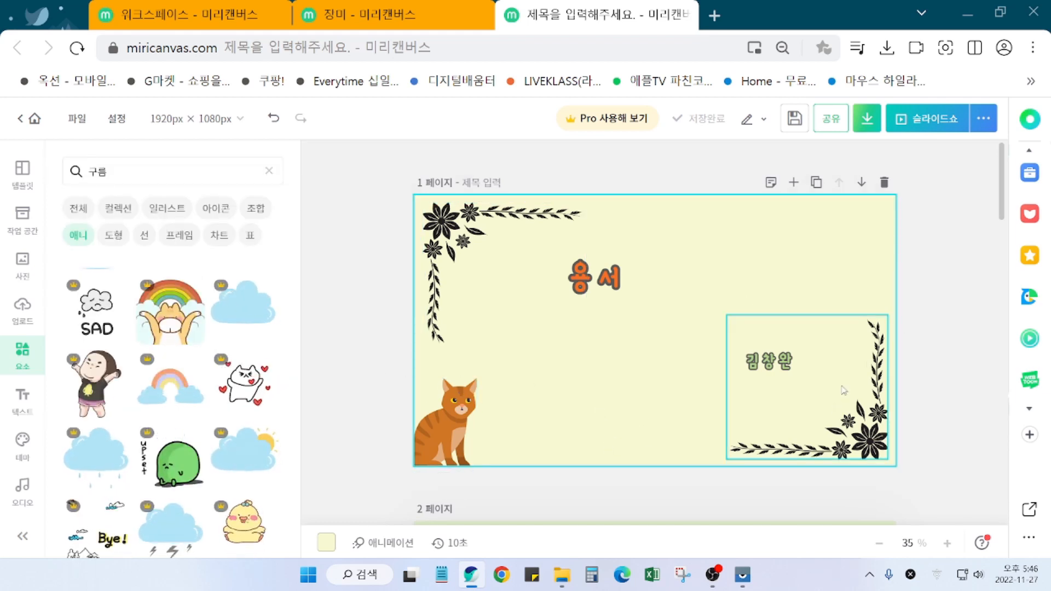
pyautogui.click(978, 292)
pyautogui.moveTo(1001, 207); pyautogui.dragTo(1000, 166)
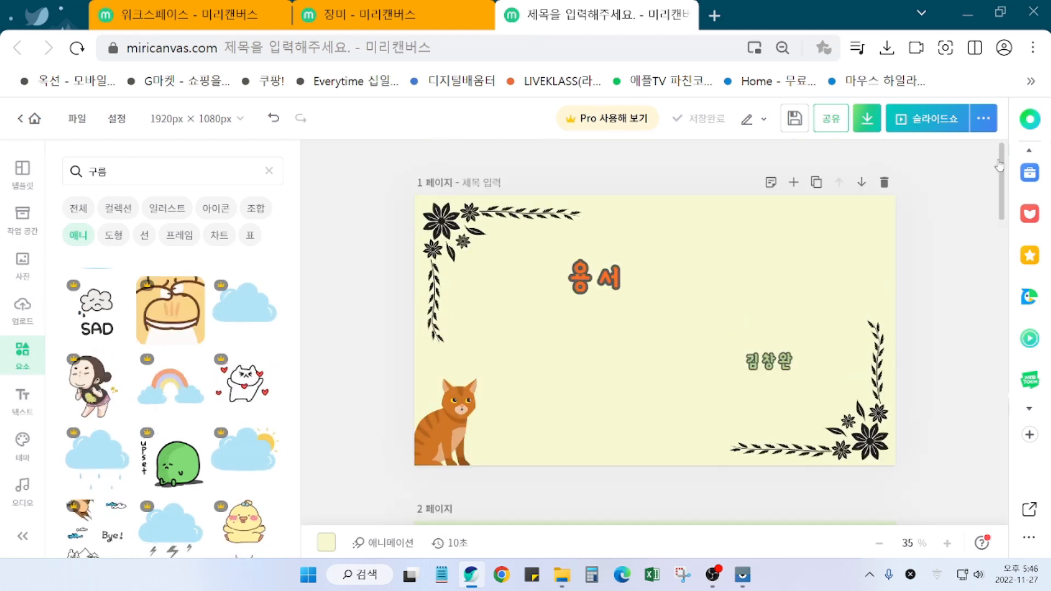
pyautogui.click(657, 296)
# Step: Change page 1's play time from 10 to 5 seconds
pyautogui.click(450, 543)
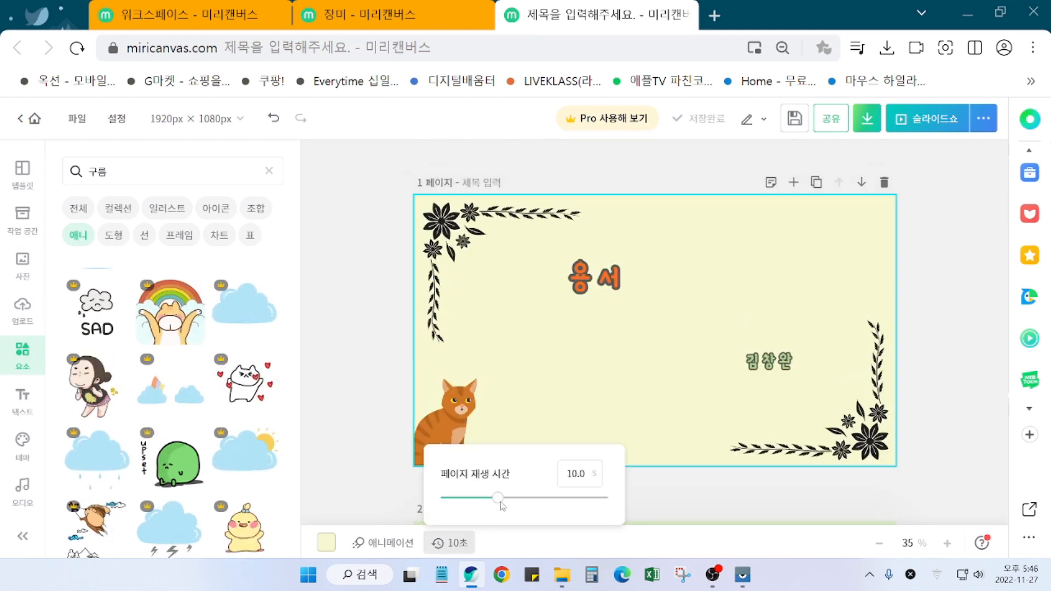
pyautogui.click(594, 476)
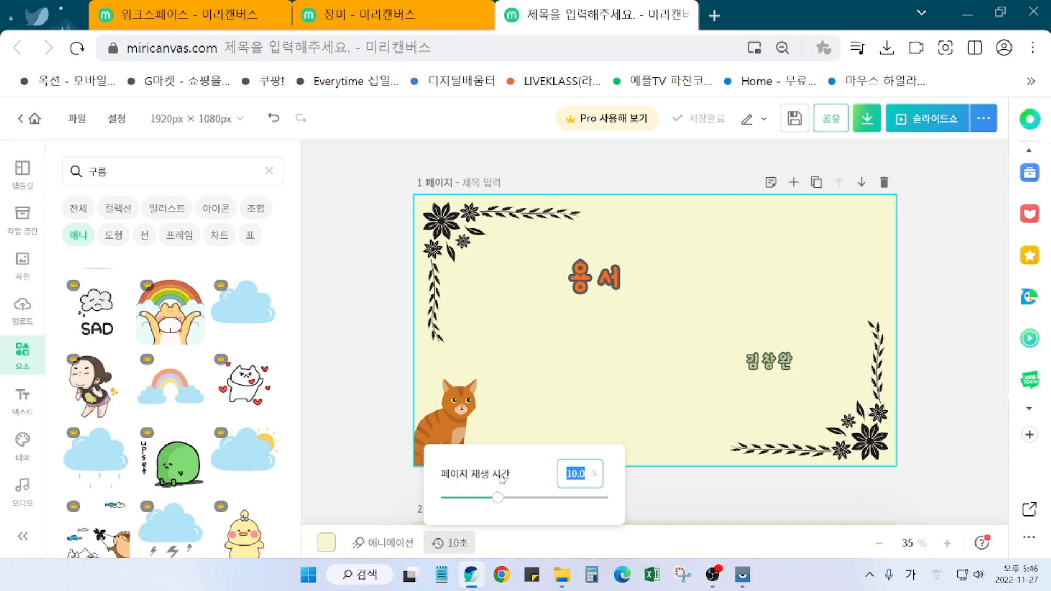
pyautogui.write('5')
pyautogui.press('Return')
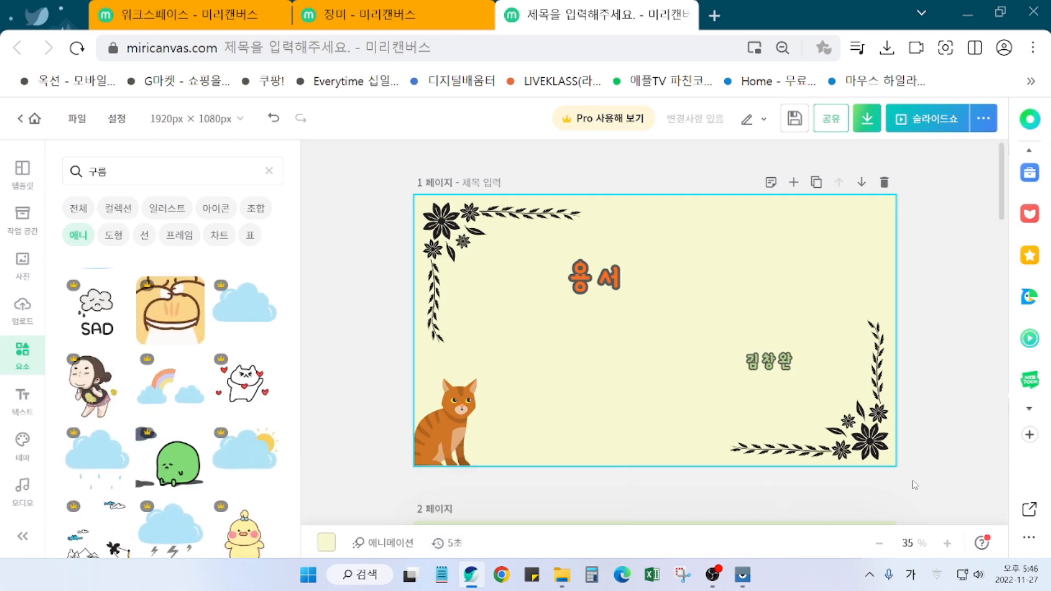
# Step: Change page 2's play time from 5 to 10 seconds
pyautogui.scroll(-5, 771, 486)
pyautogui.scroll(-2, 770, 486)
pyautogui.scroll(1, 728, 486)
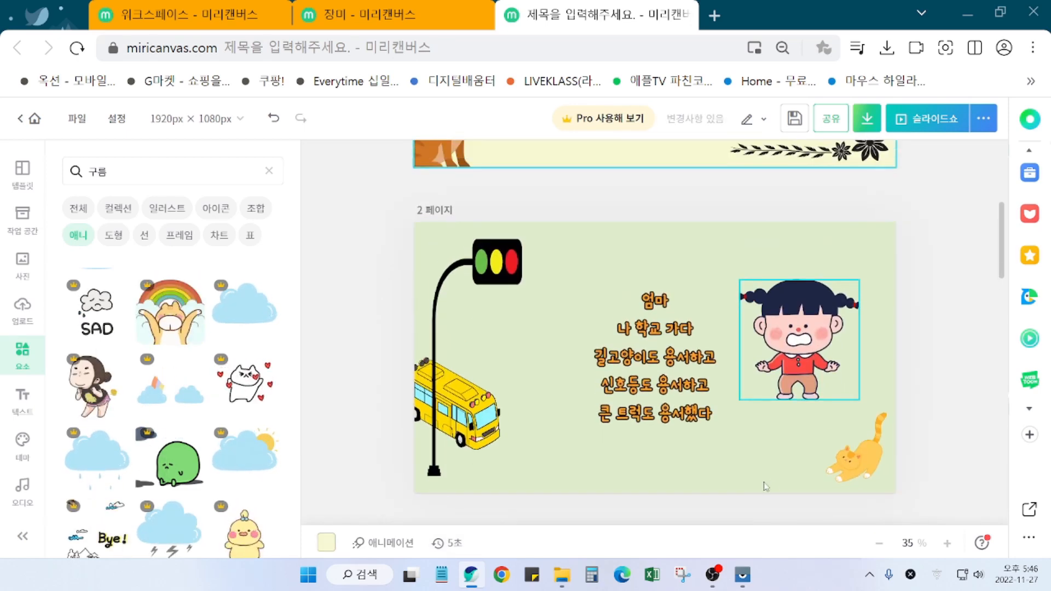
pyautogui.click(689, 486)
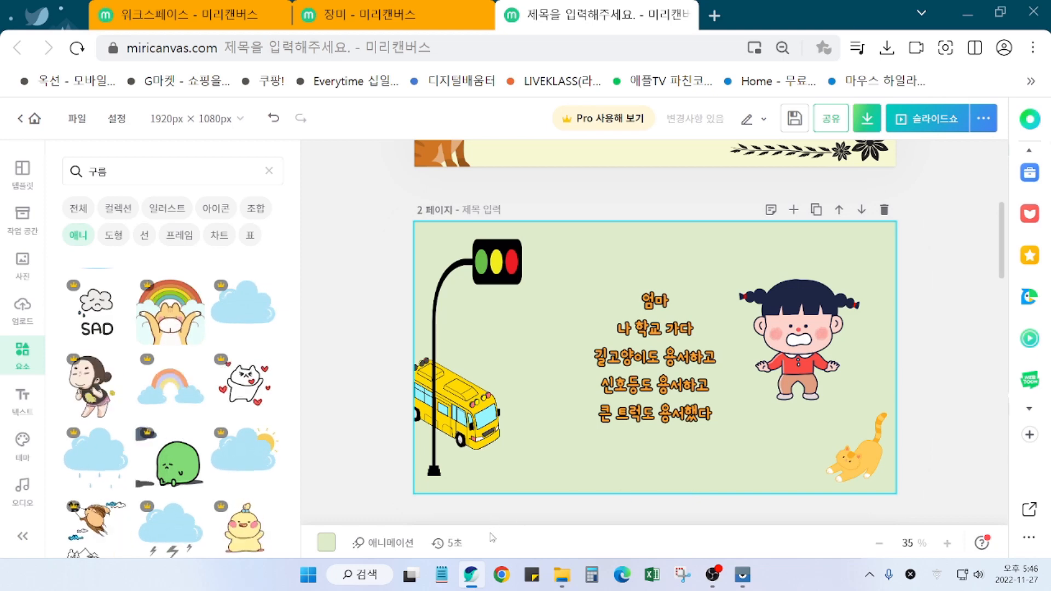
pyautogui.scroll(3, 367, 447)
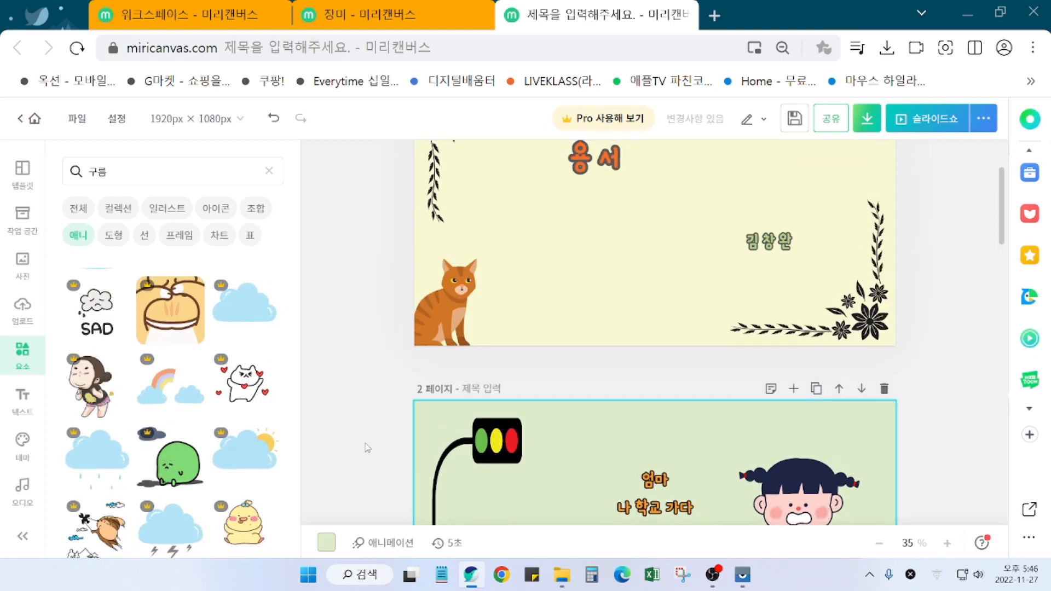
pyautogui.scroll(2, 367, 448)
pyautogui.click(581, 368)
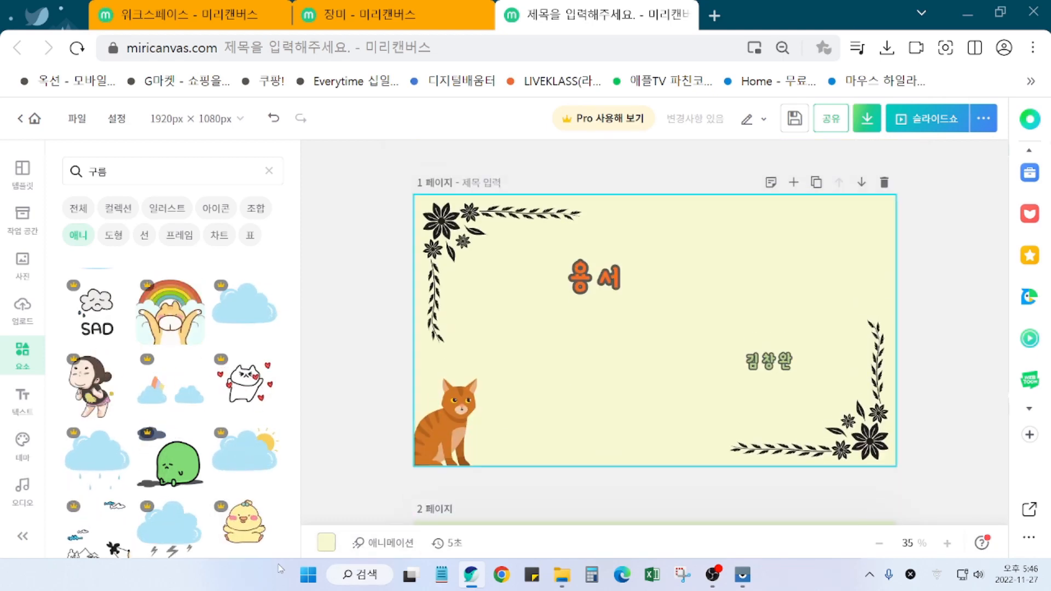
pyautogui.scroll(-6, 683, 484)
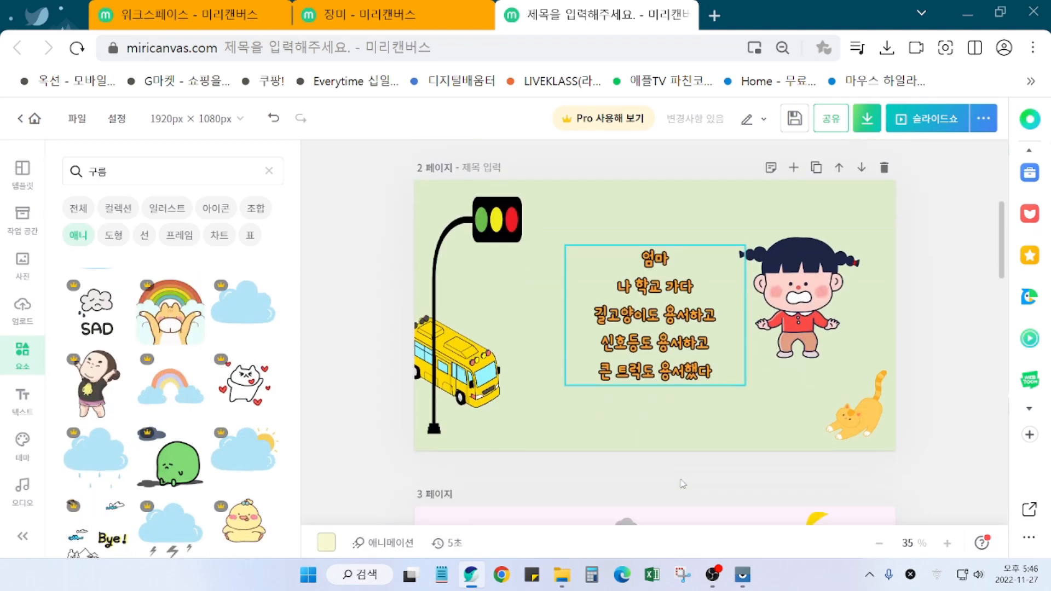
pyautogui.click(449, 548)
pyautogui.click(589, 481)
pyautogui.write('10')
pyautogui.press('Return')
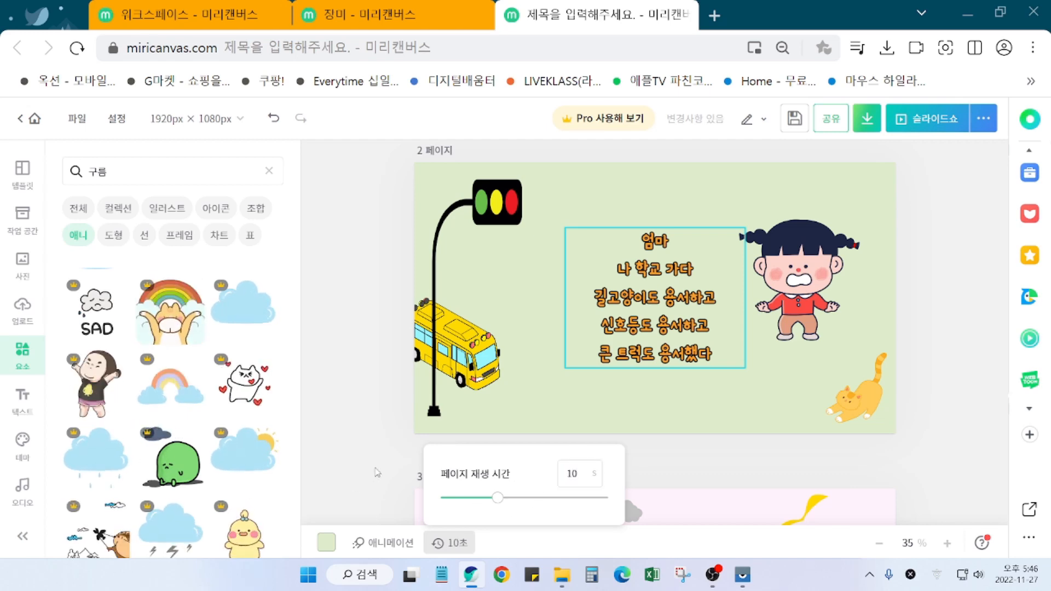
pyautogui.click(377, 472)
# Step: Scroll through pages 3–6 to review the slideshow
pyautogui.scroll(-3, 547, 482)
pyautogui.scroll(-2, 626, 479)
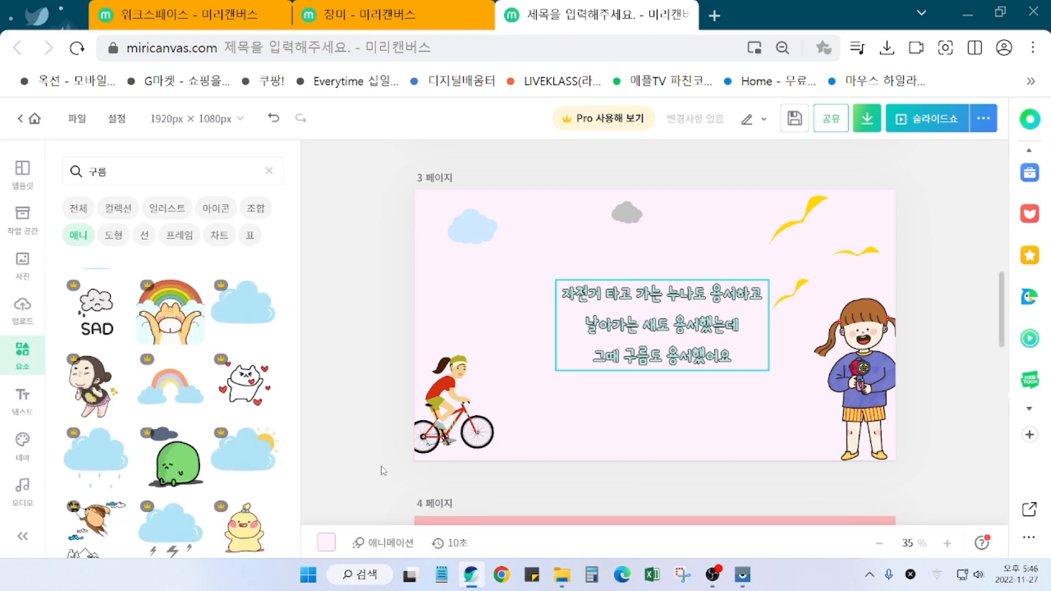
pyautogui.scroll(-6, 384, 471)
pyautogui.scroll(1, 383, 498)
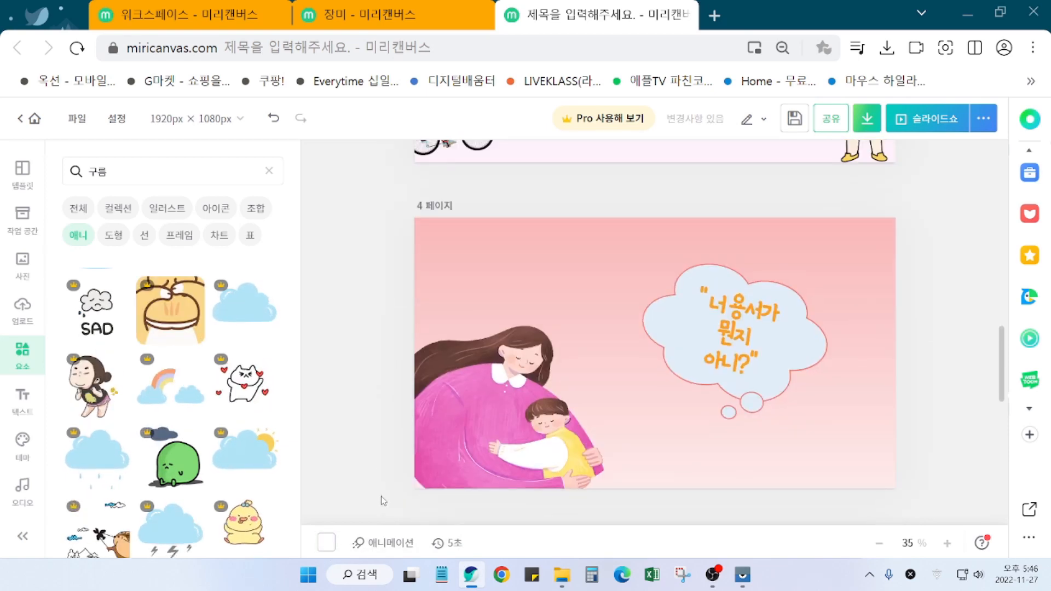
pyautogui.scroll(-1, 383, 499)
pyautogui.scroll(1, 383, 500)
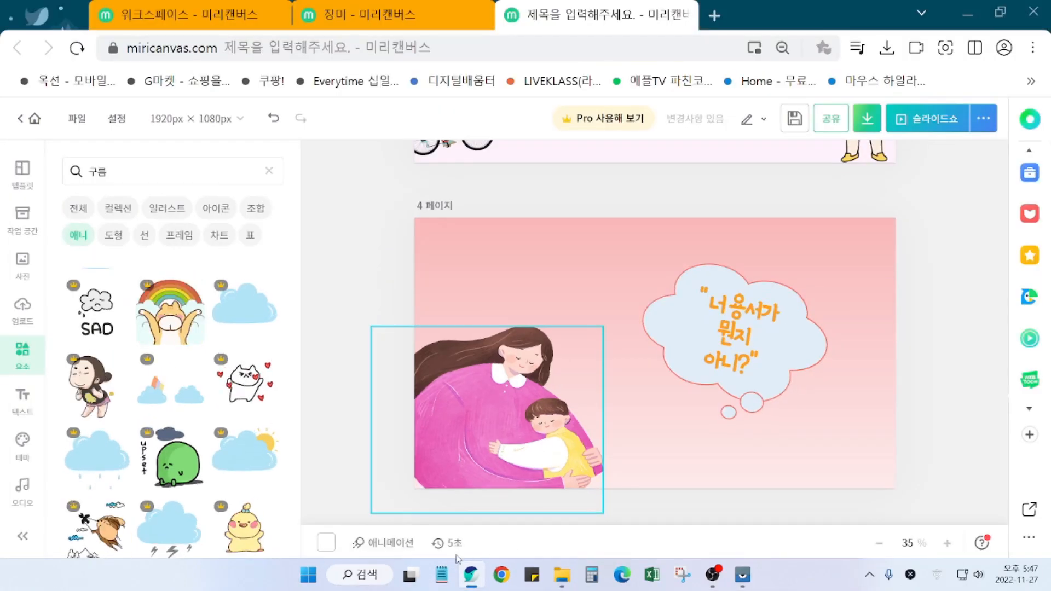
pyautogui.scroll(-6, 836, 487)
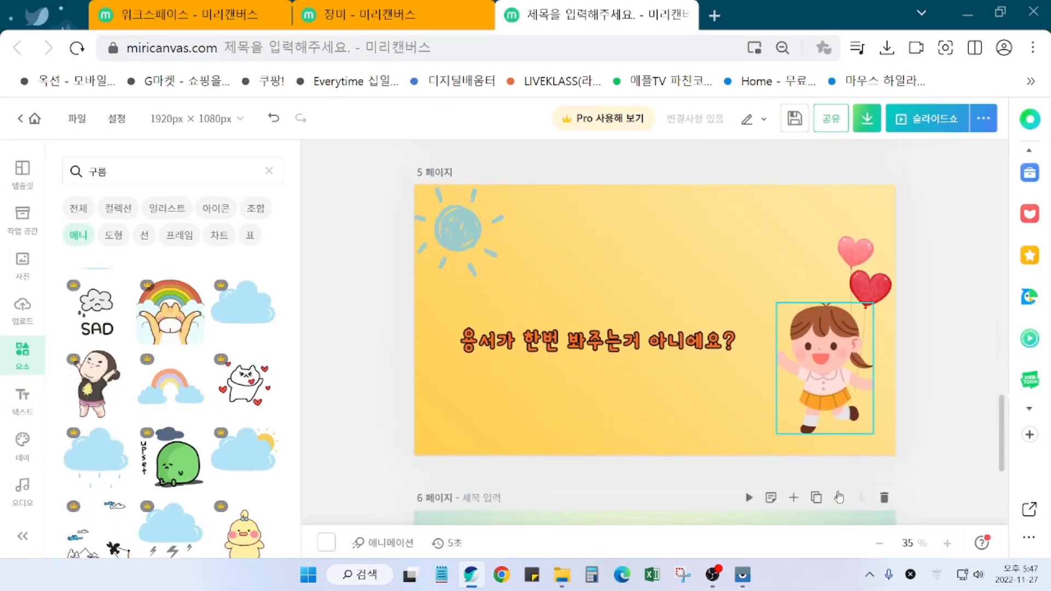
pyautogui.scroll(2, 843, 495)
pyautogui.scroll(-5, 846, 501)
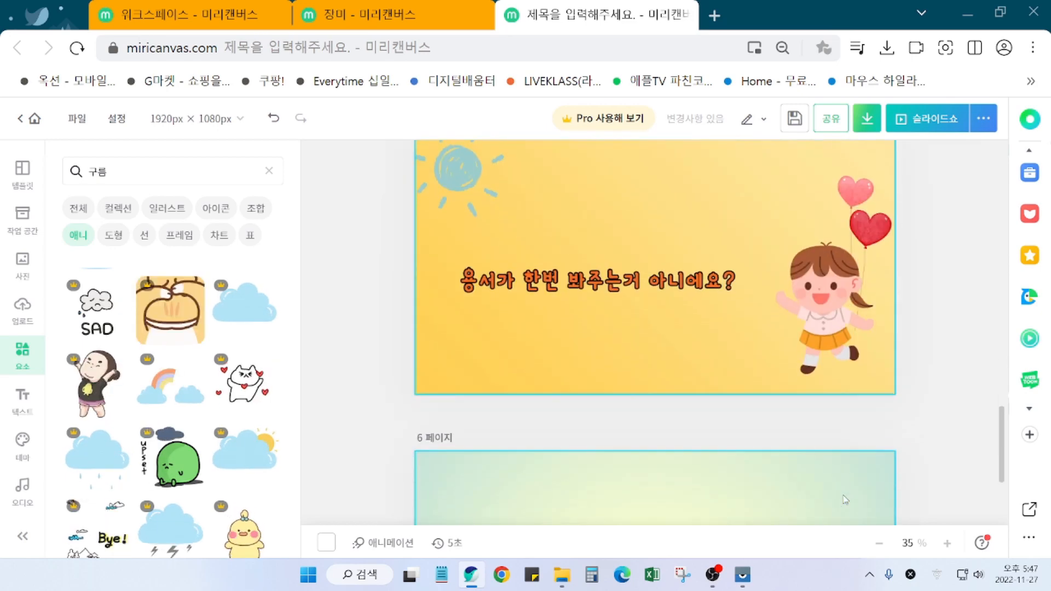
pyautogui.scroll(-1, 847, 503)
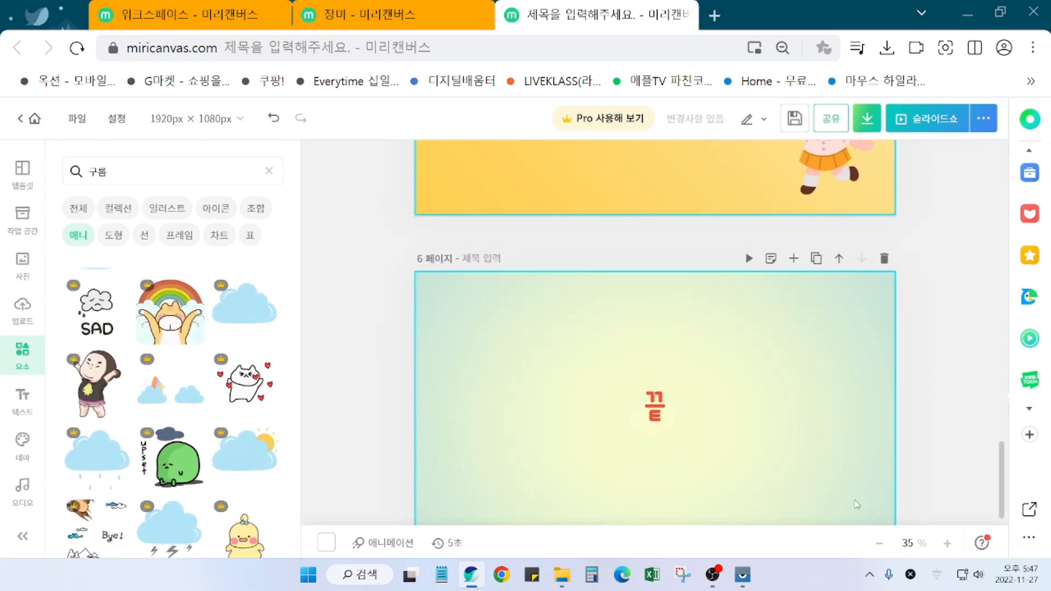
pyautogui.scroll(15, 887, 481)
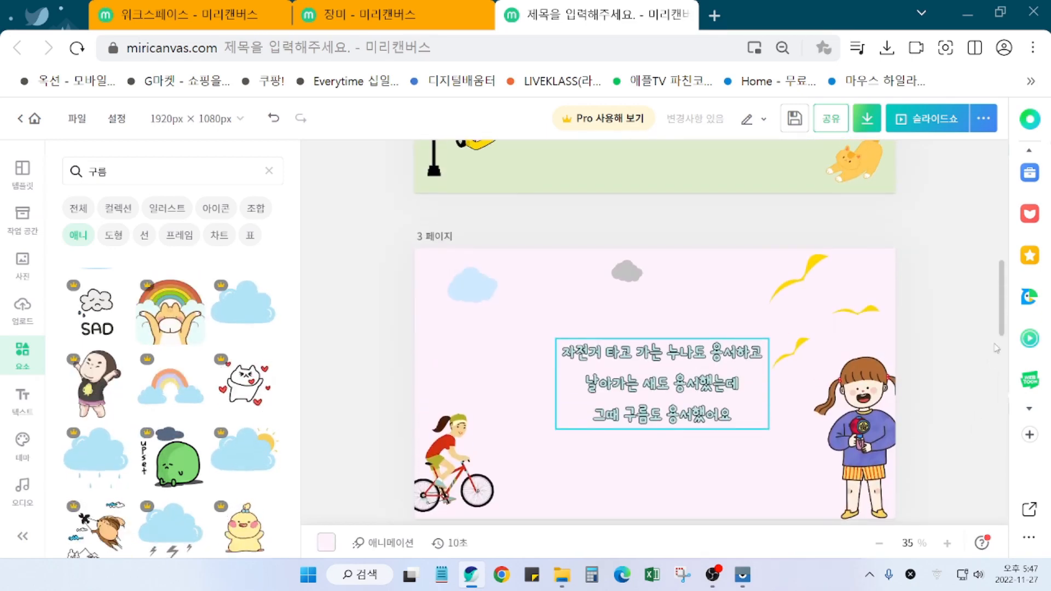
pyautogui.scroll(10, 996, 349)
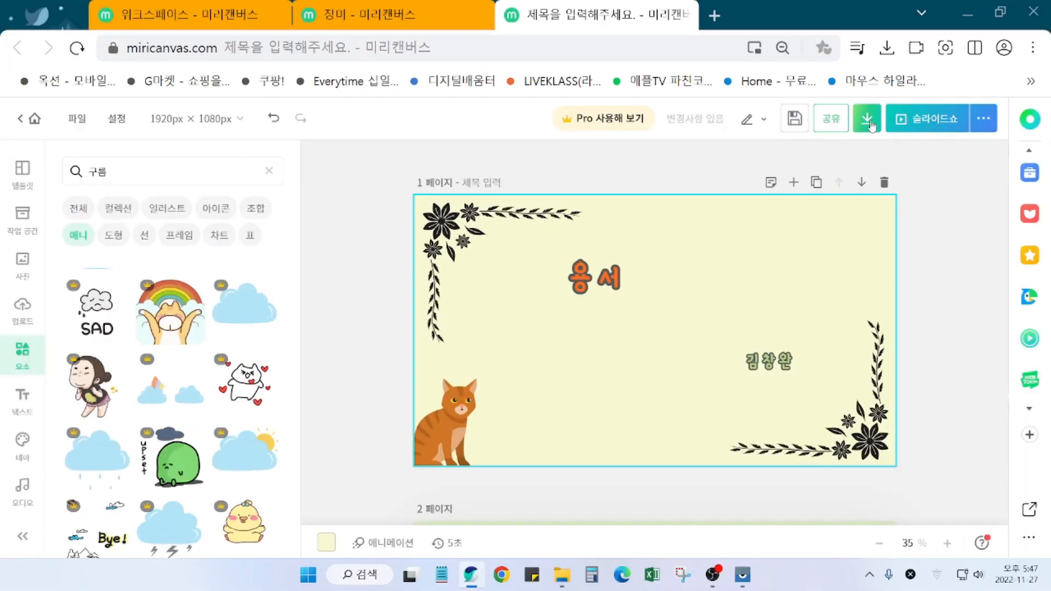
# Step: Set the download to 동영상 MP4 for pages 1~6, showing 00:00:40 at 1920×1080
pyautogui.click(867, 120)
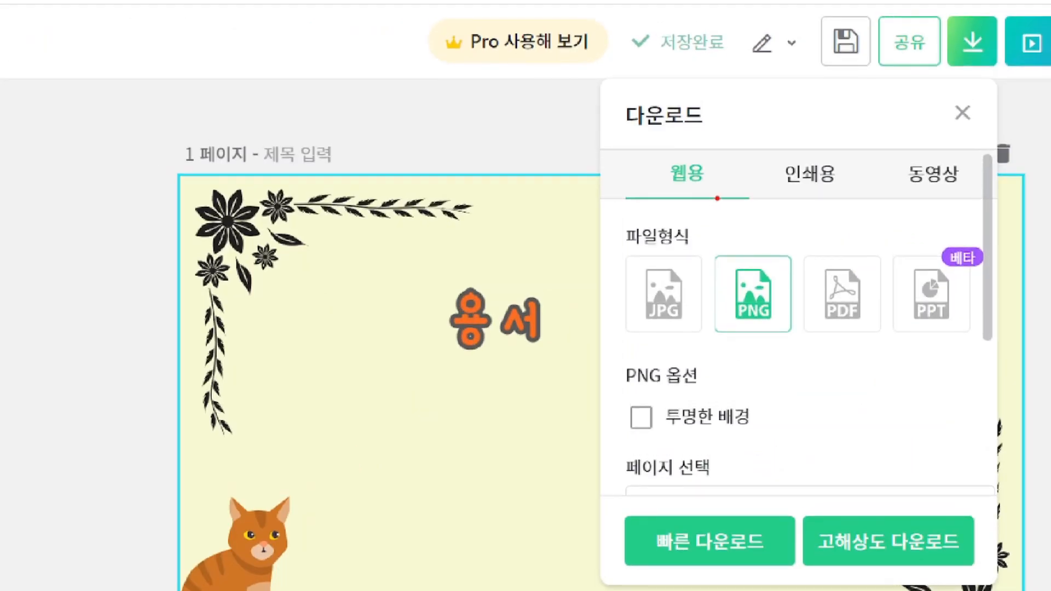
pyautogui.moveTo(717, 198)
pyautogui.mouseDown()
pyautogui.moveTo(634, 158)
pyautogui.moveTo(728, 146)
pyautogui.moveTo(713, 165)
pyautogui.mouseUp()
pyautogui.moveTo(857, 185)
pyautogui.mouseDown()
pyautogui.moveTo(765, 159)
pyautogui.moveTo(833, 169)
pyautogui.mouseUp()
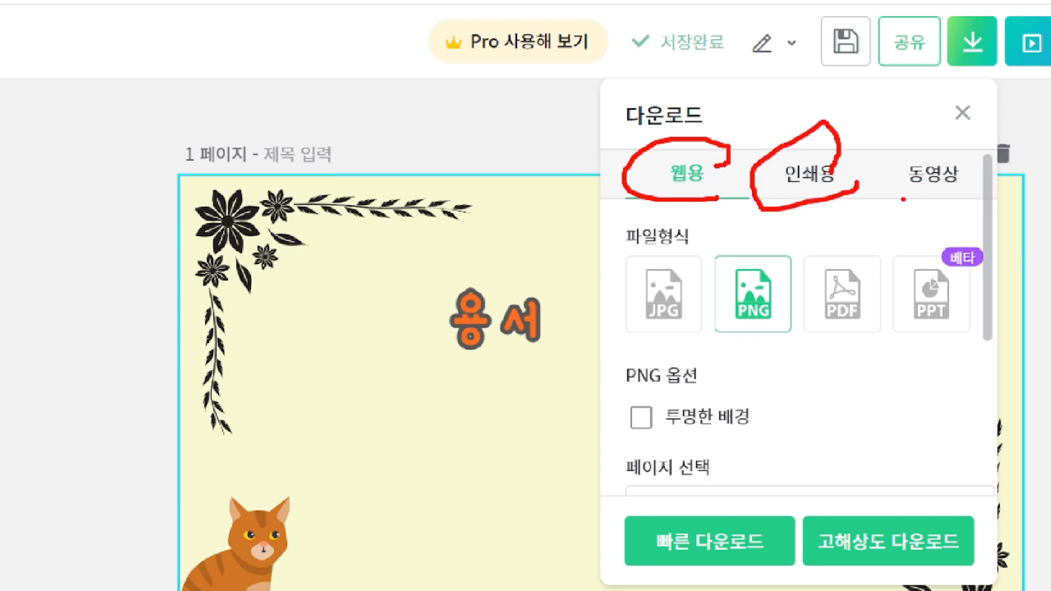
pyautogui.moveTo(903, 199); pyautogui.dragTo(990, 191)
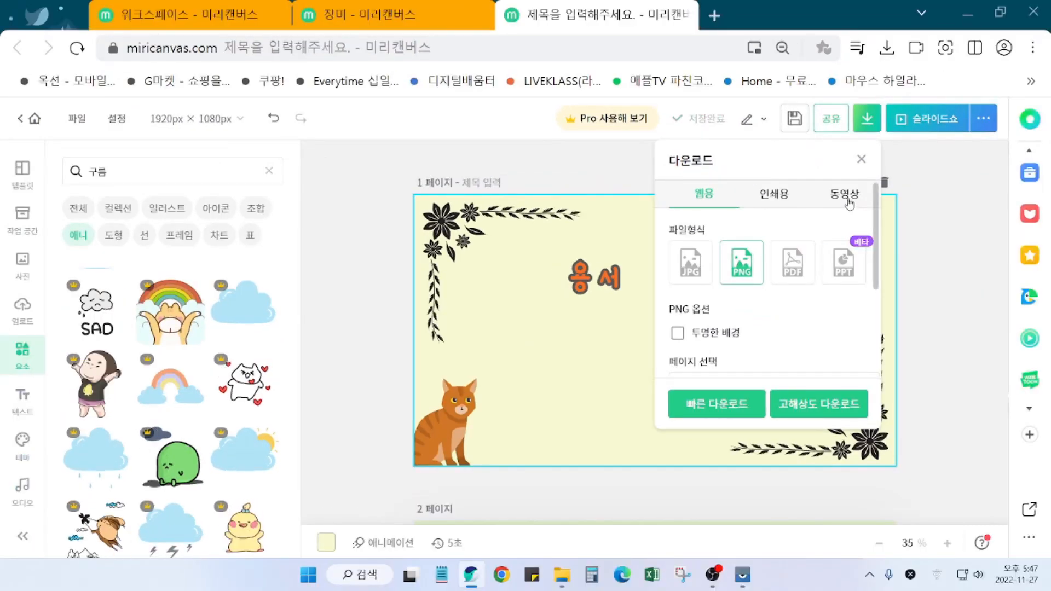
pyautogui.click(940, 191)
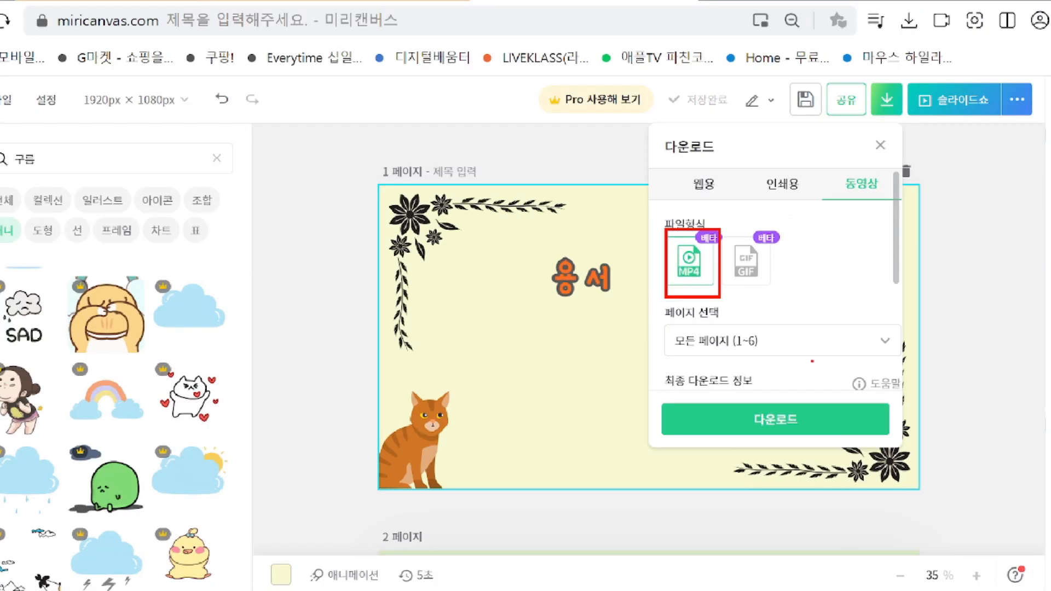
pyautogui.scroll(-3, 876, 288)
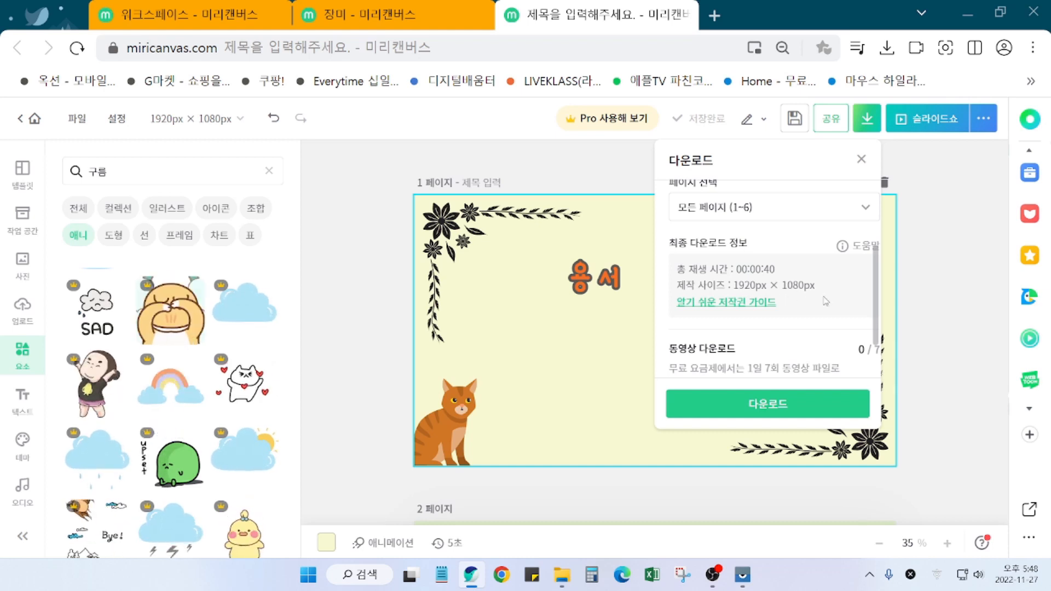
pyautogui.scroll(-1, 876, 329)
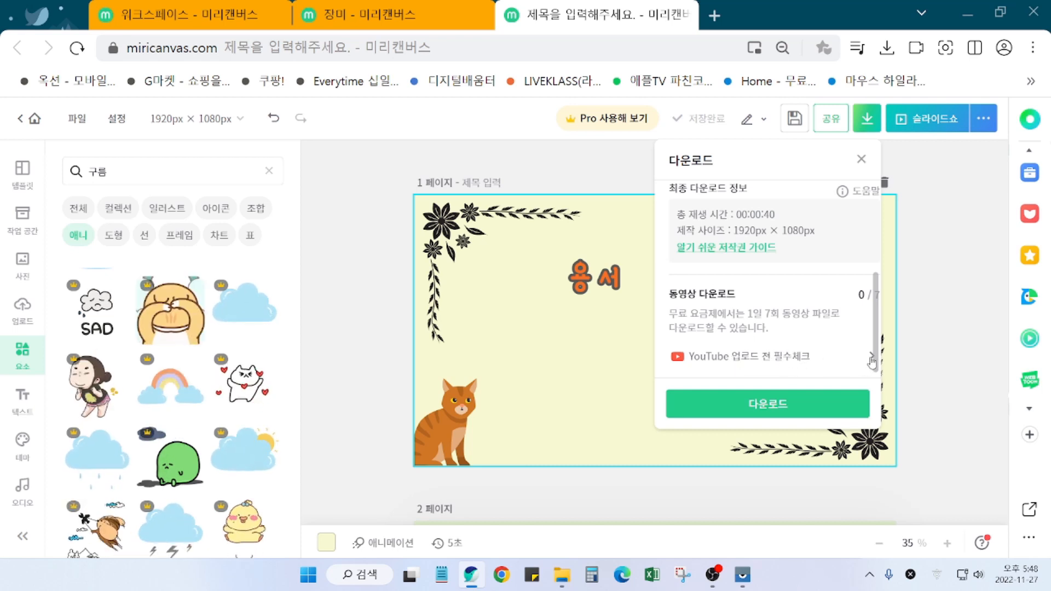
pyautogui.click(786, 361)
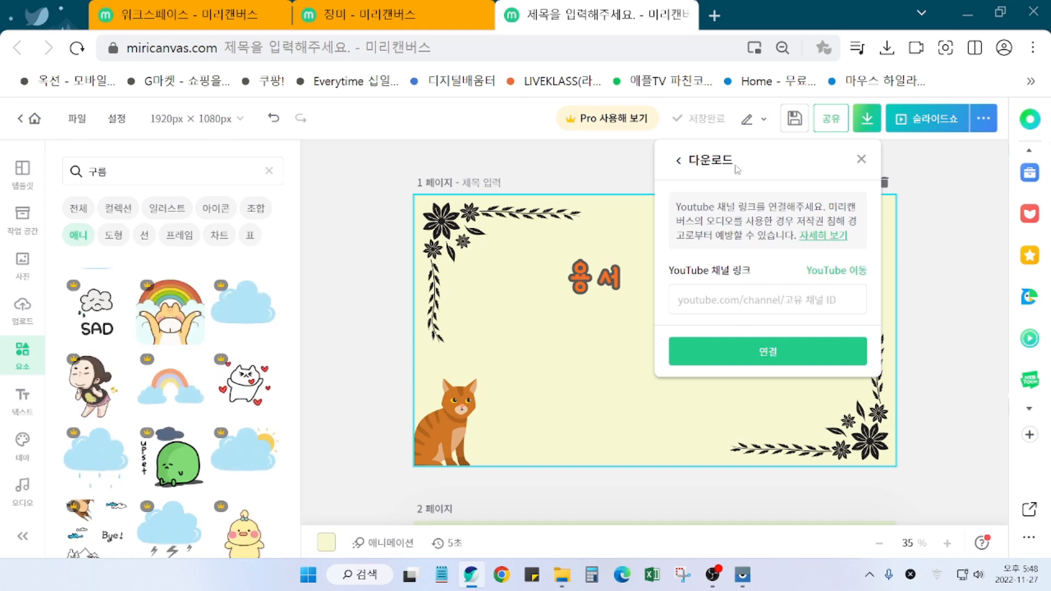
pyautogui.click(678, 163)
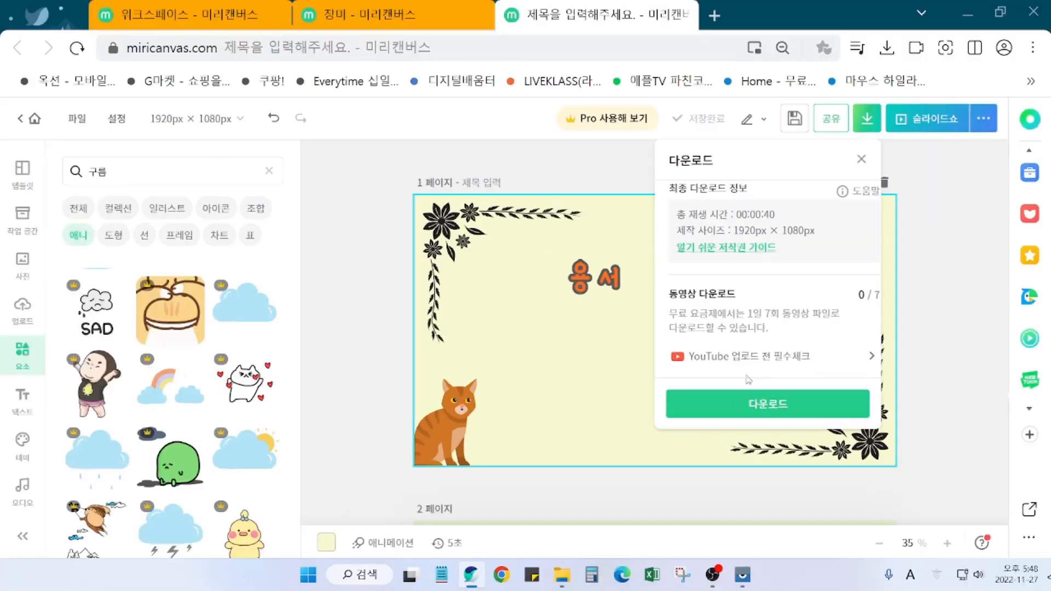
# Step: Start the 다운로드 to render the slideshow as a 725KB MP4 video
pyautogui.click(766, 403)
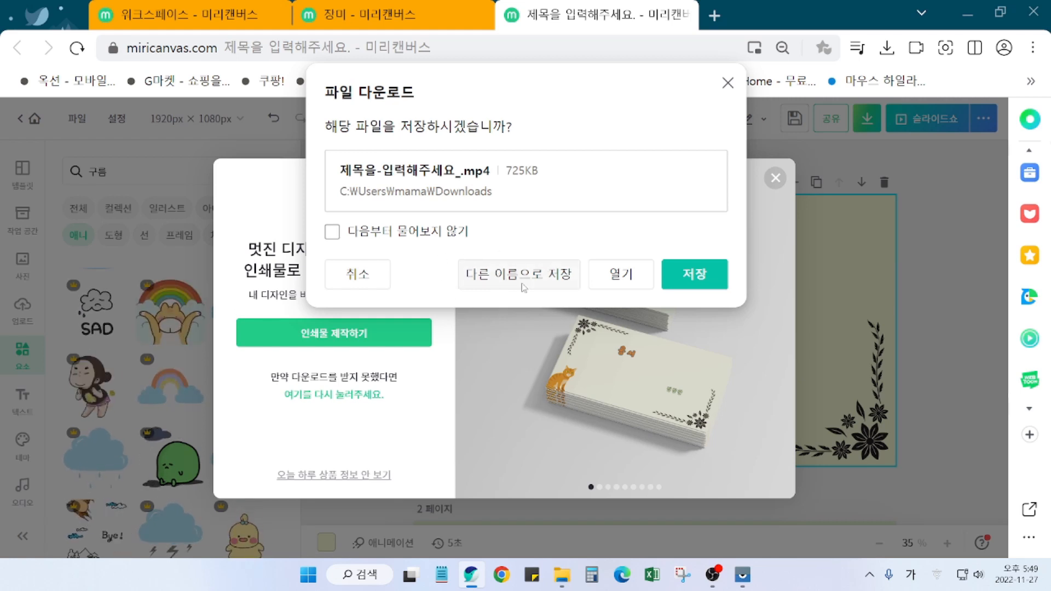
# Step: Choose 다른 이름으로 저장, create a new named folder on the desktop, and open it
pyautogui.click(549, 279)
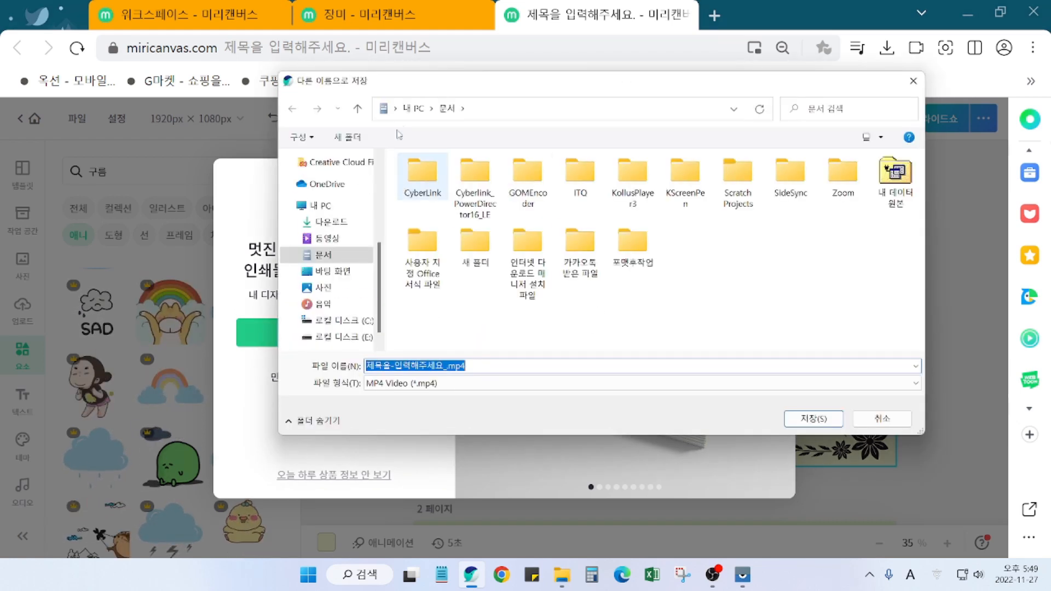
pyautogui.click(331, 271)
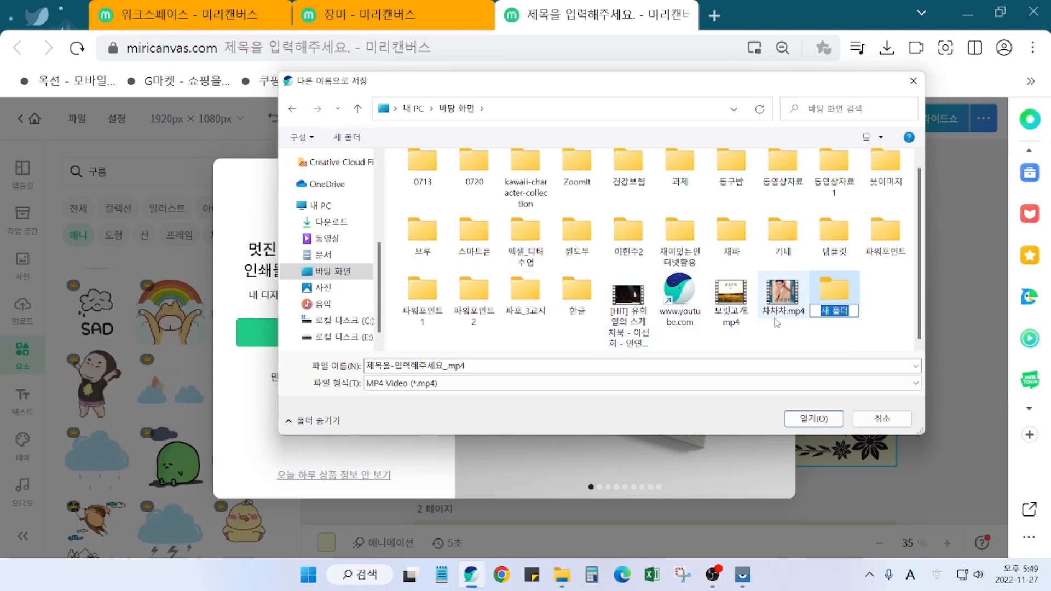
pyautogui.press('Hangul')
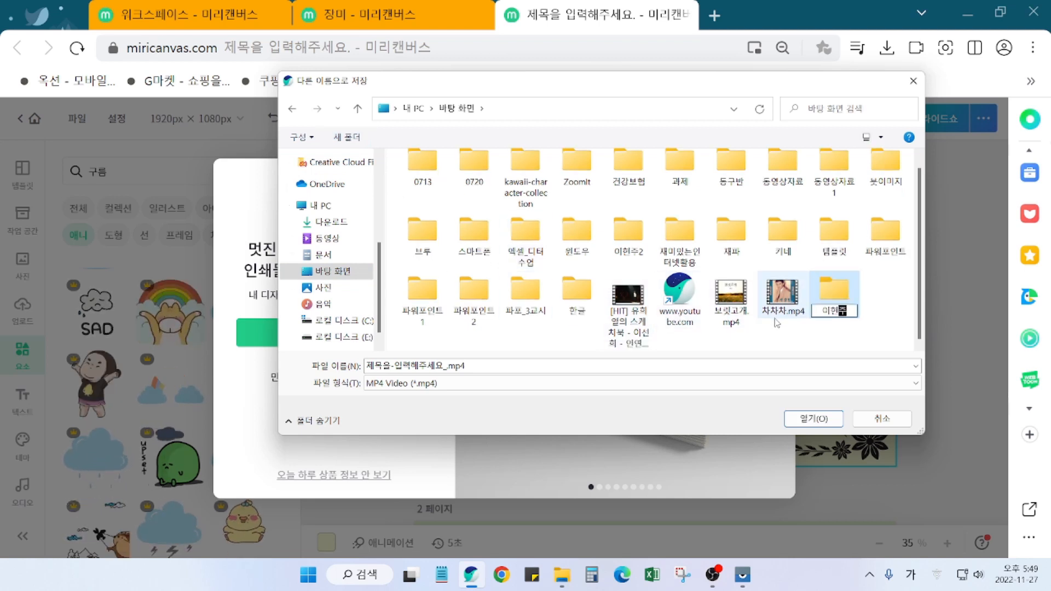
pyautogui.press('Return')
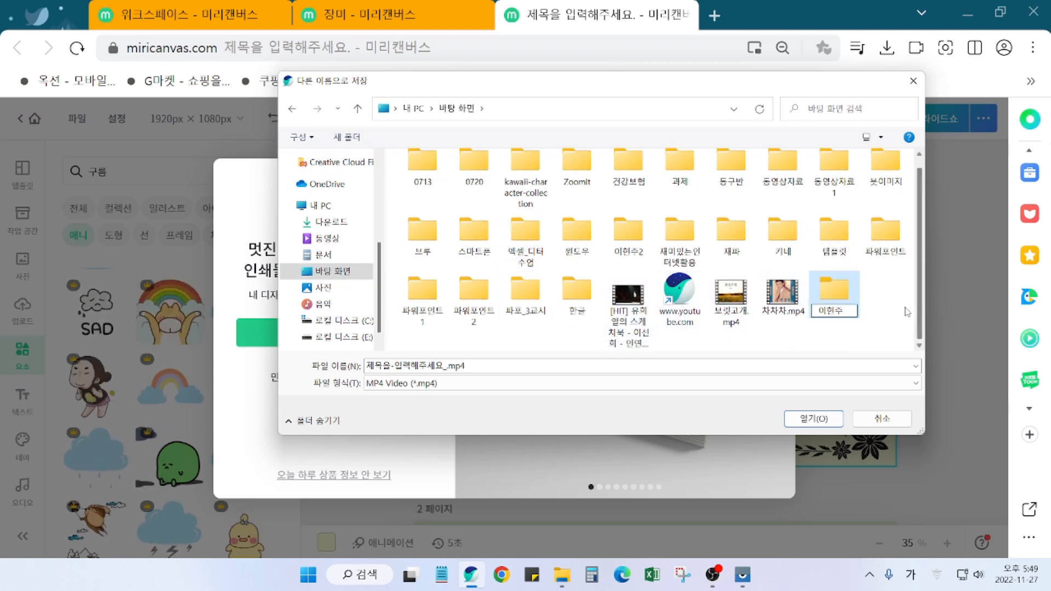
pyautogui.doubleClick(851, 302)
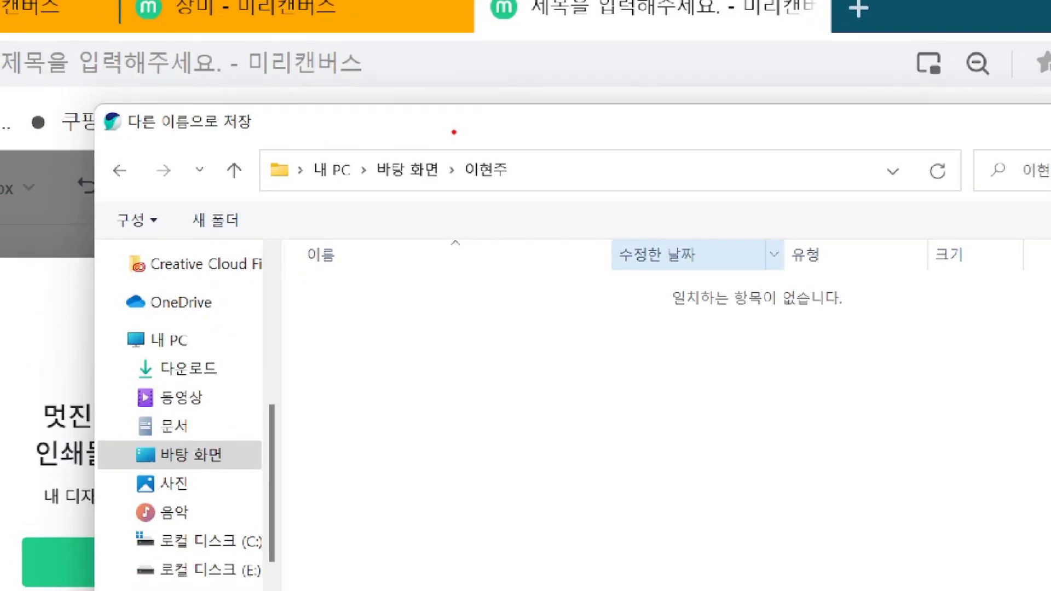
# Step: Name the video file 동시집 and save it into the new folder
pyautogui.moveTo(442, 133); pyautogui.dragTo(521, 199)
pyautogui.moveTo(378, 192); pyautogui.dragTo(436, 189)
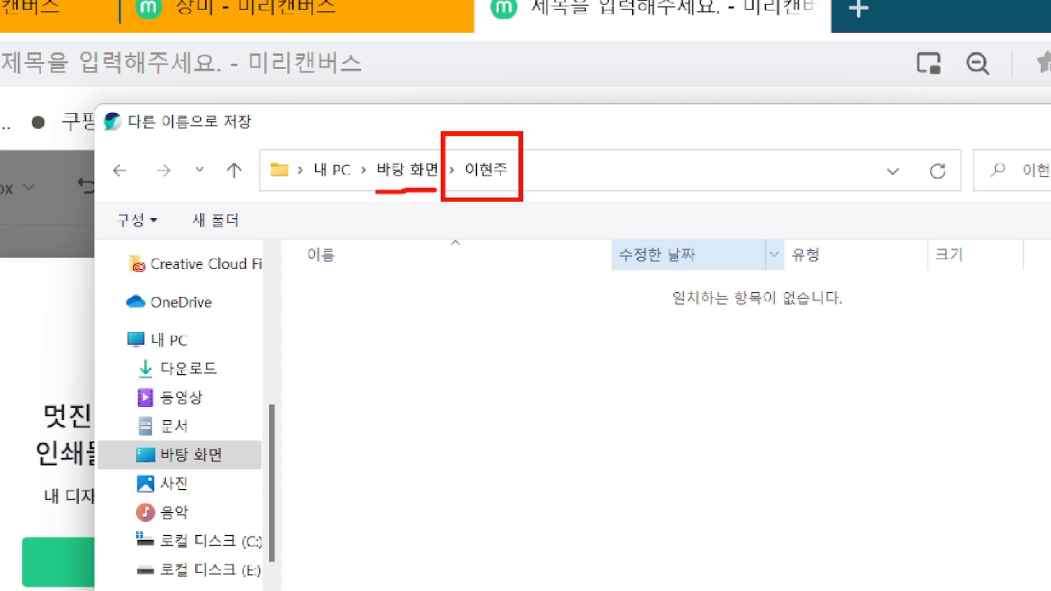
pyautogui.press('Escape')
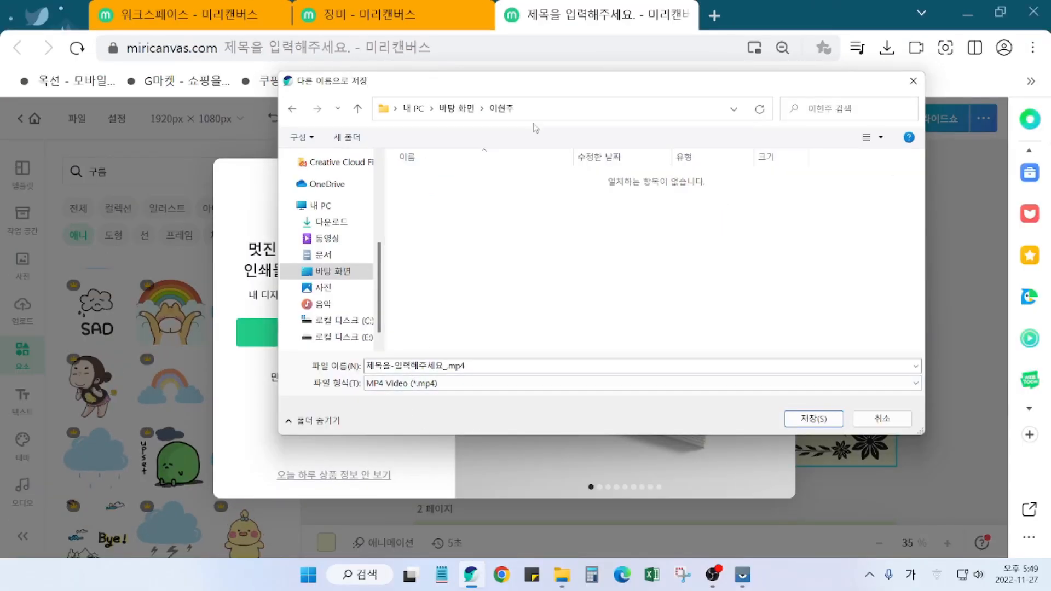
pyautogui.hotkey('ctrl', '1')
pyautogui.click(438, 388)
pyautogui.moveTo(292, 321); pyautogui.dragTo(499, 370)
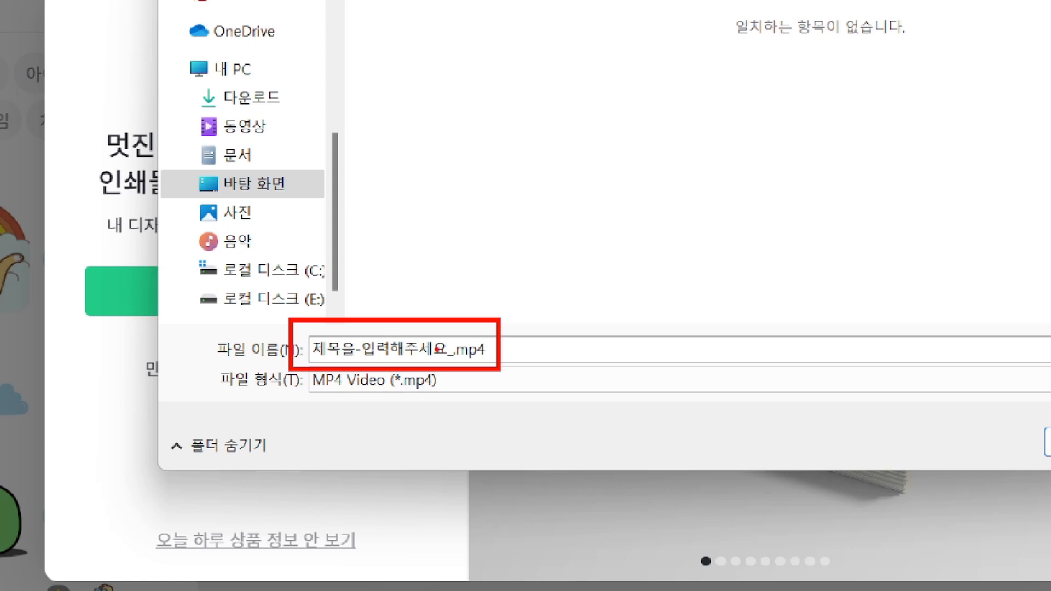
pyautogui.press('Escape')
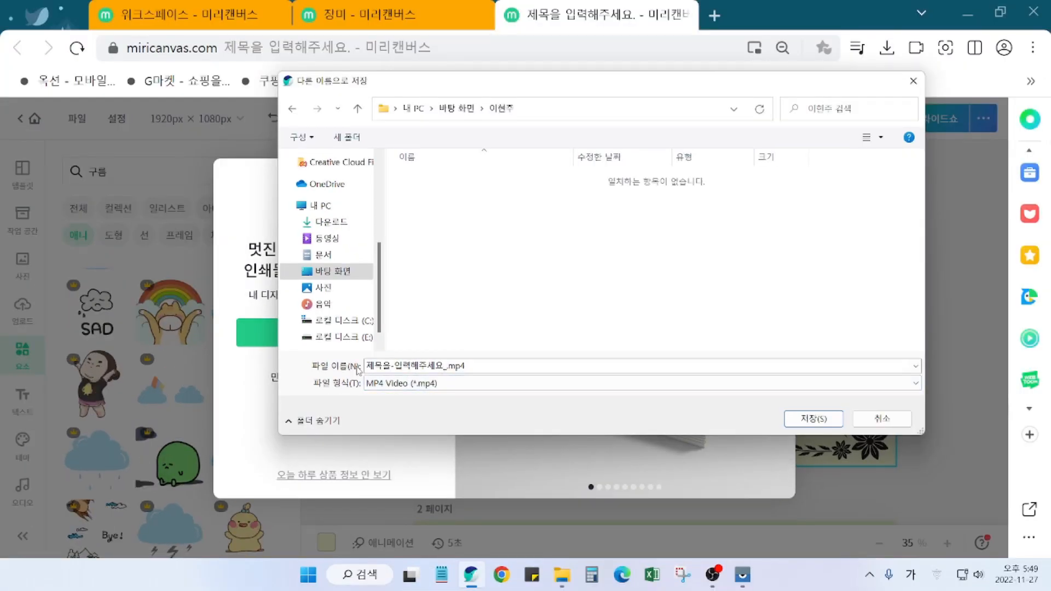
pyautogui.click(419, 364)
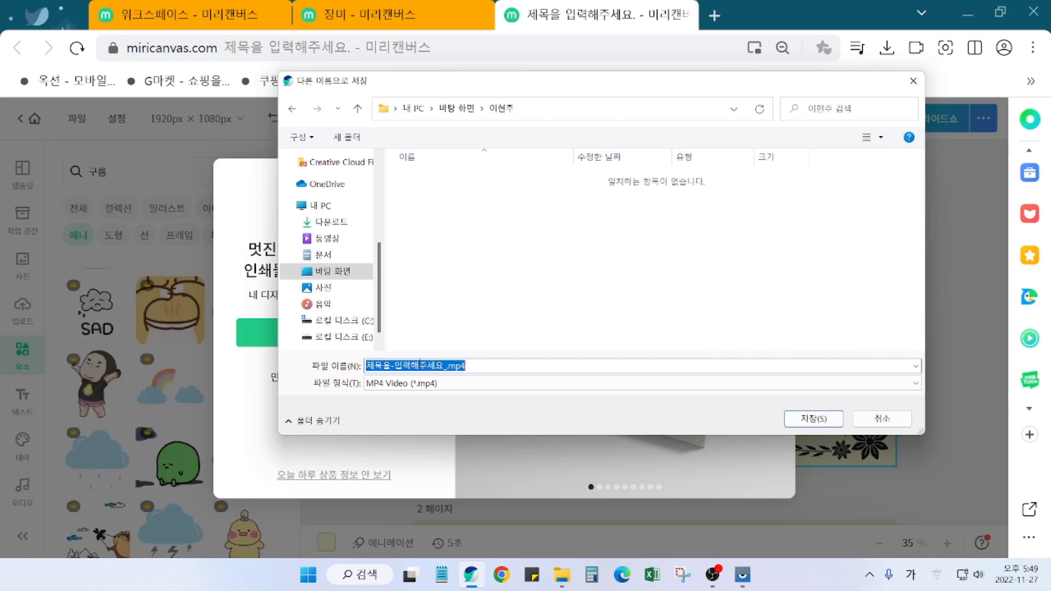
pyautogui.write('ㅇ')
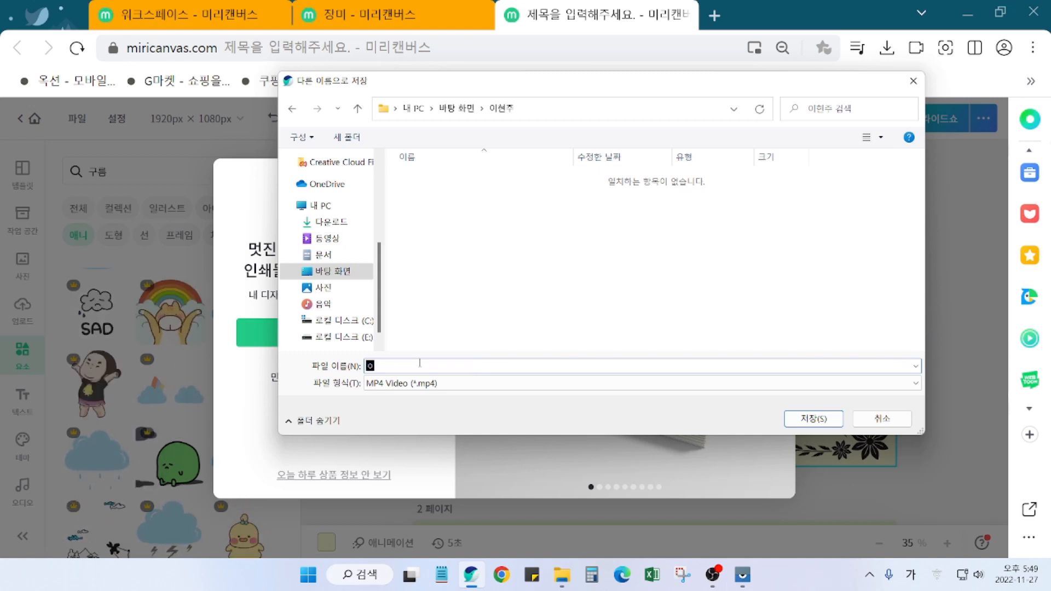
pyautogui.write('동시지')
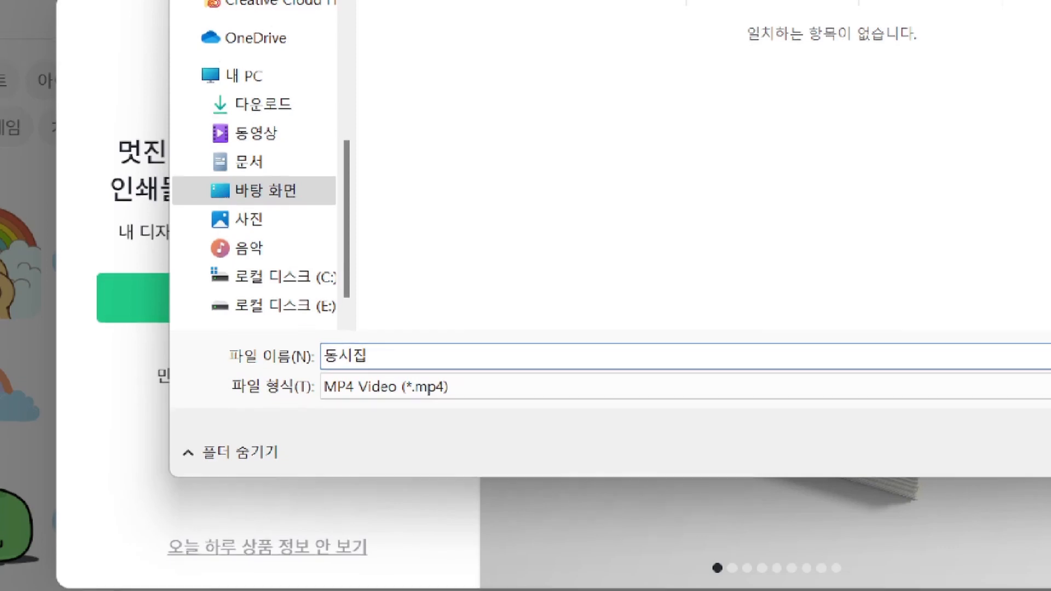
pyautogui.moveTo(417, 391); pyautogui.dragTo(436, 386)
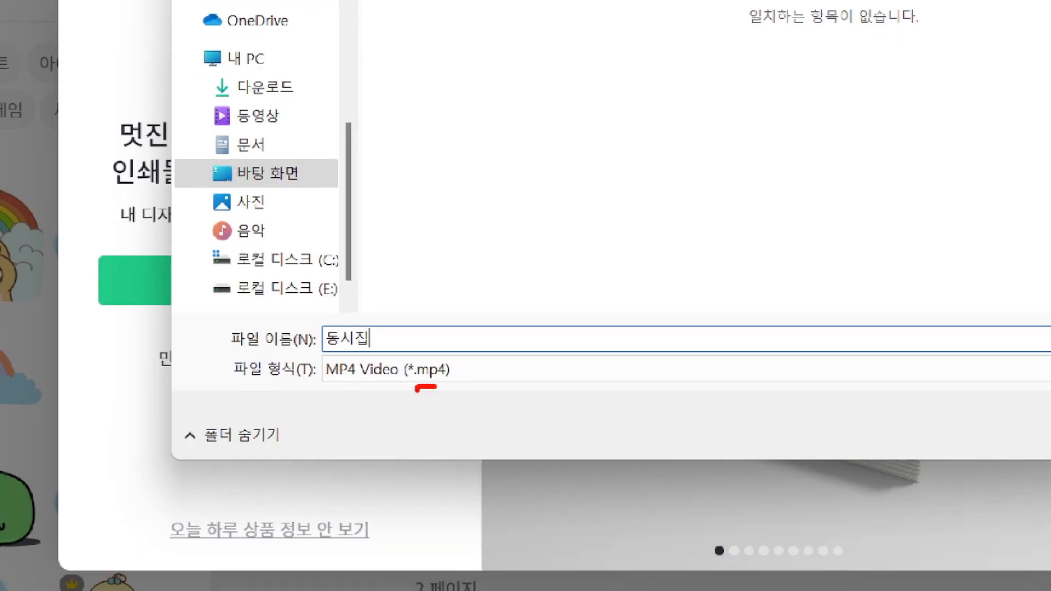
pyautogui.press('Escape')
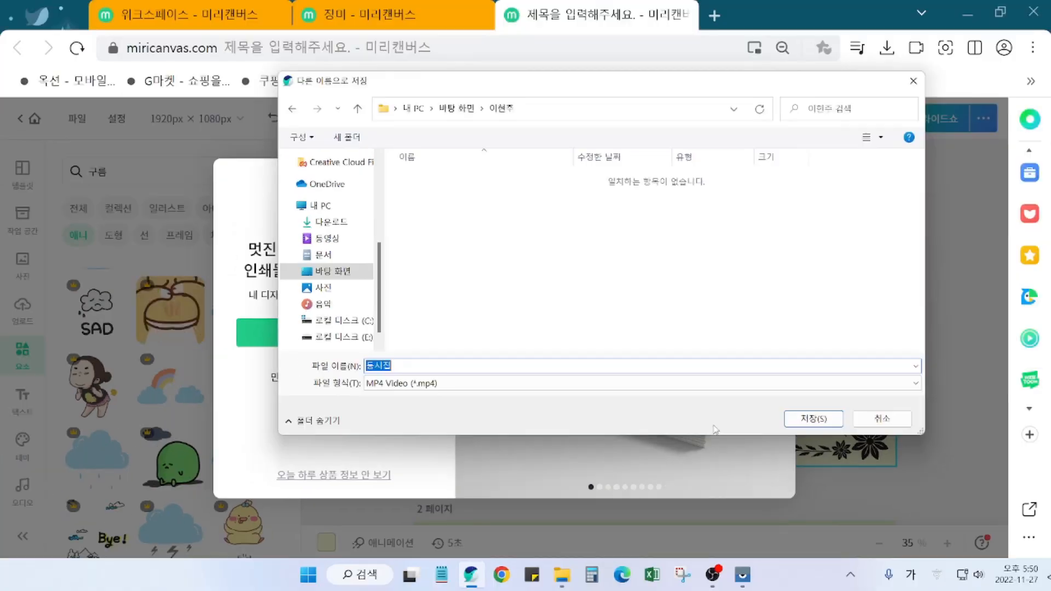
pyautogui.click(812, 425)
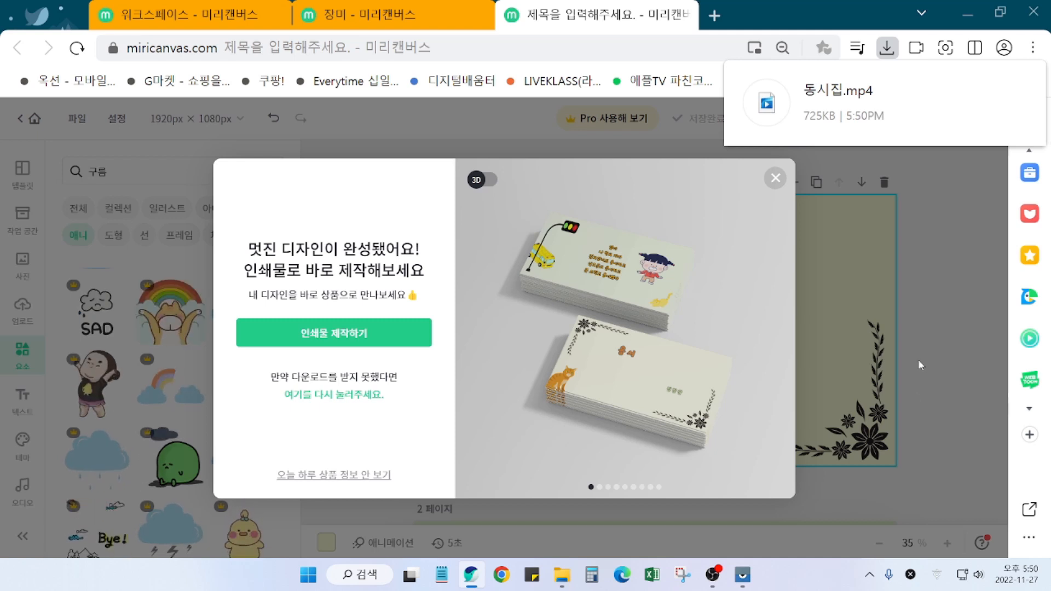
# Step: Open the download folder and play 동시집.mp4 with the suggested app
pyautogui.moveTo(872, 118)
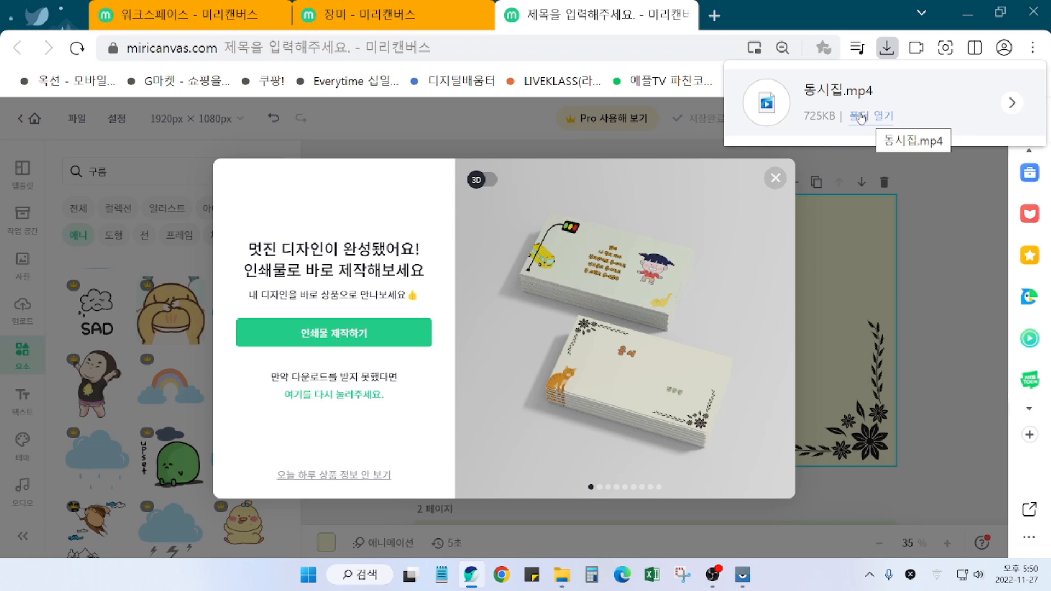
pyautogui.click(871, 117)
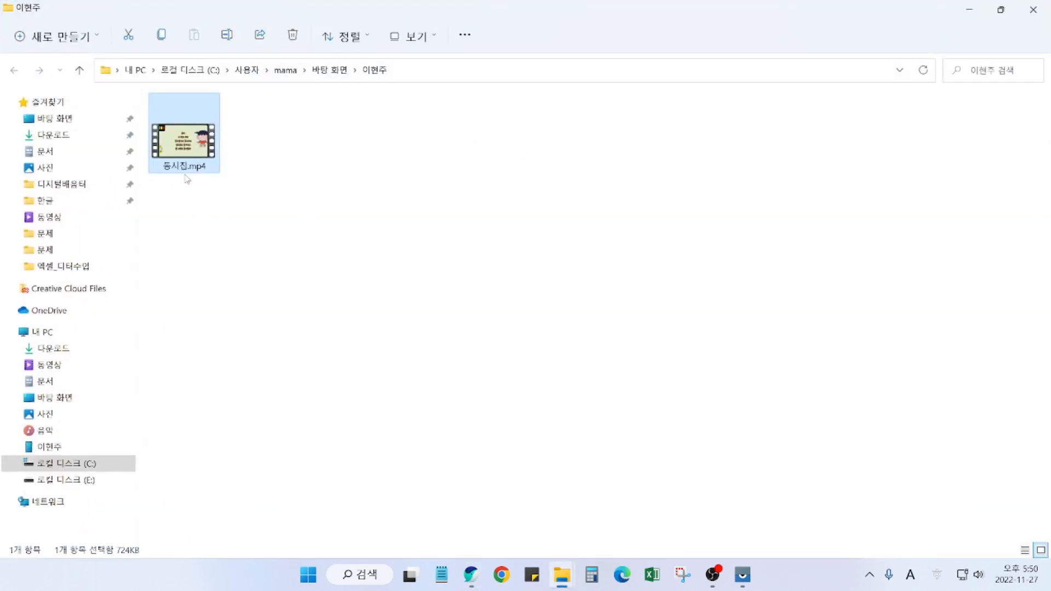
pyautogui.doubleClick(185, 153)
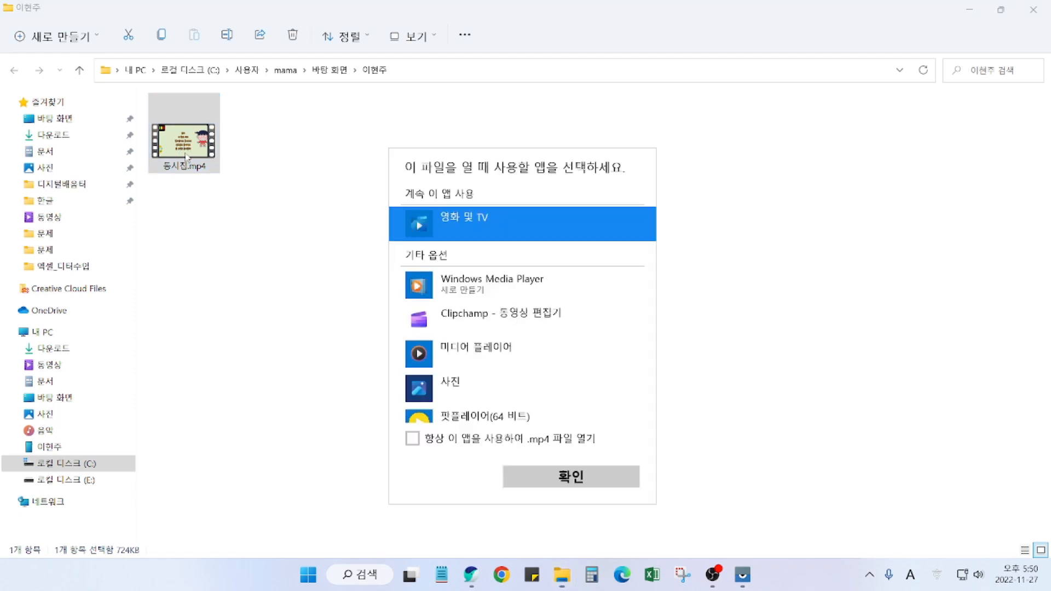
pyautogui.click(564, 484)
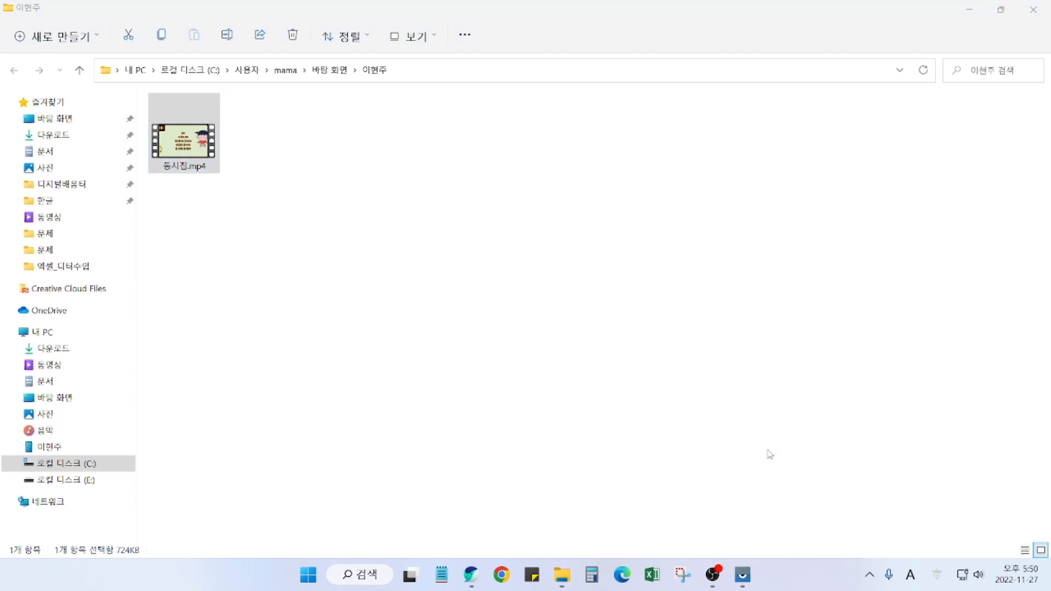